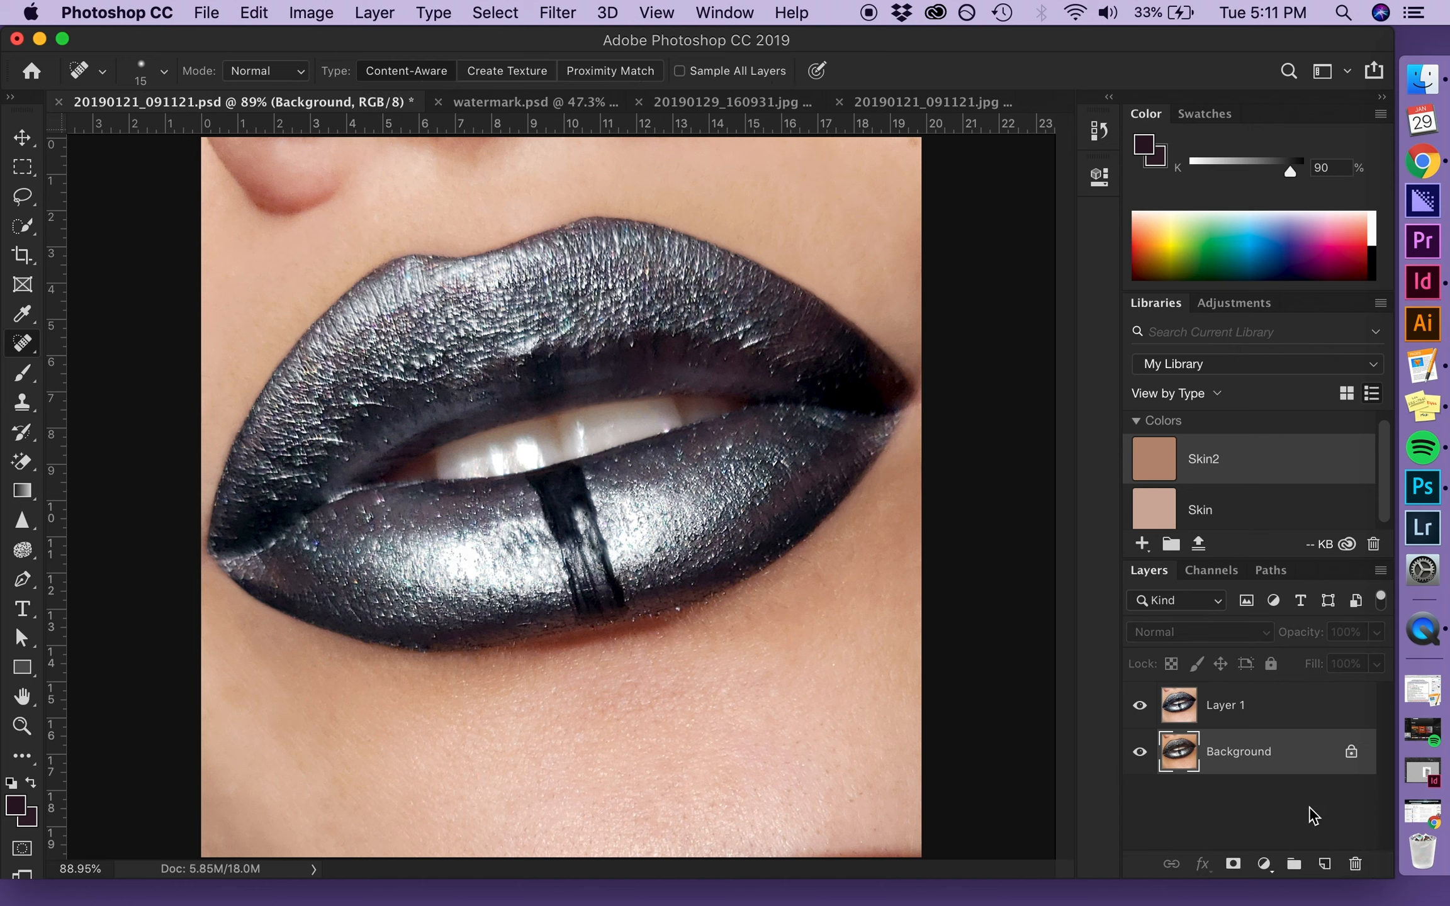
Step: Compare the retouched lips with the original photo by toggling the visibility of Layer 1
right_click(1243, 748)
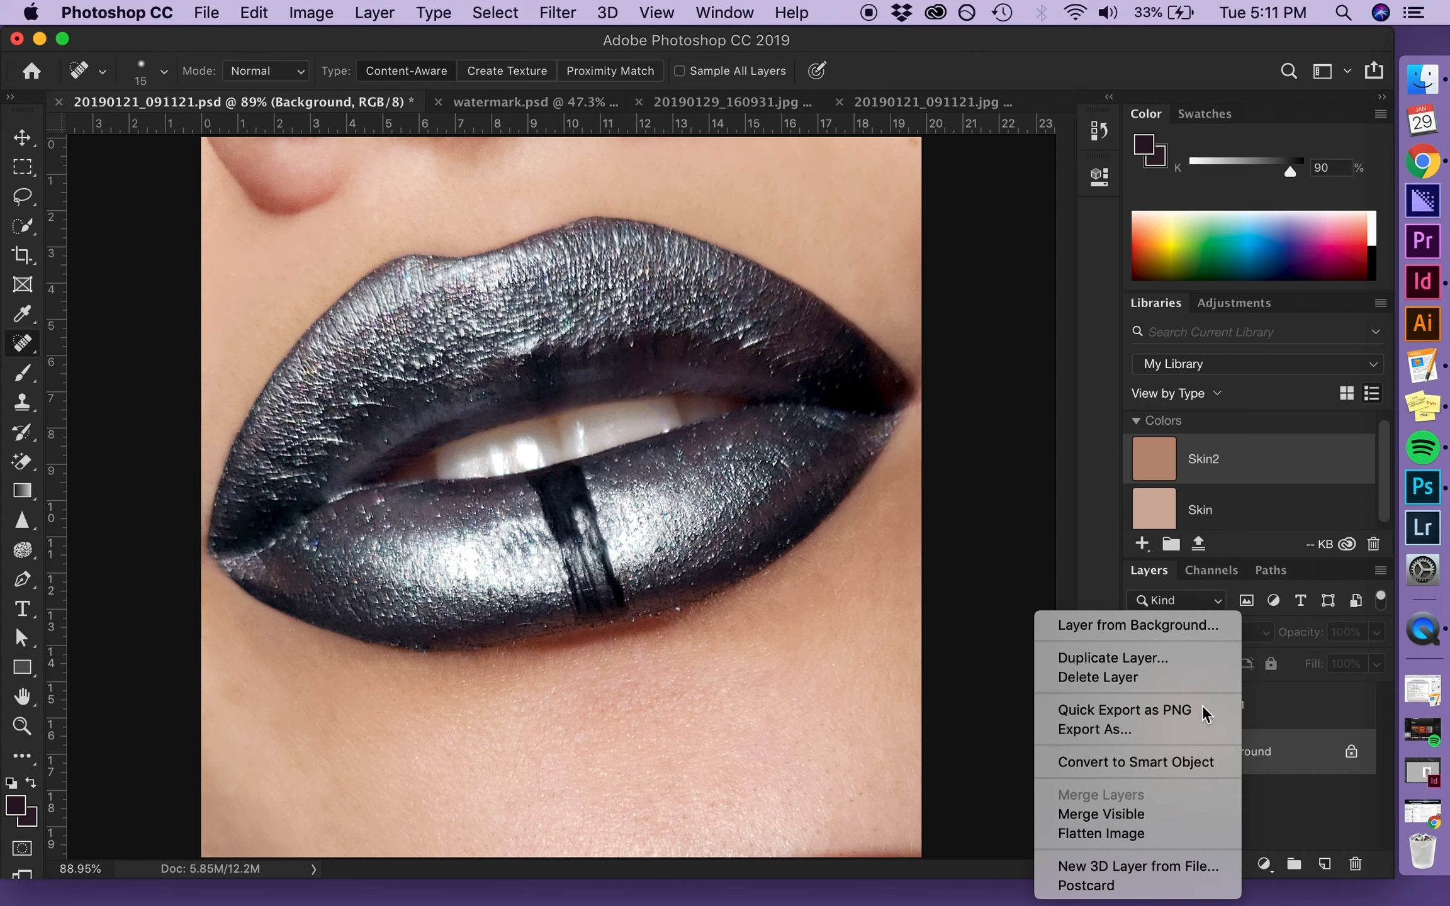
click(1285, 760)
click(1140, 711)
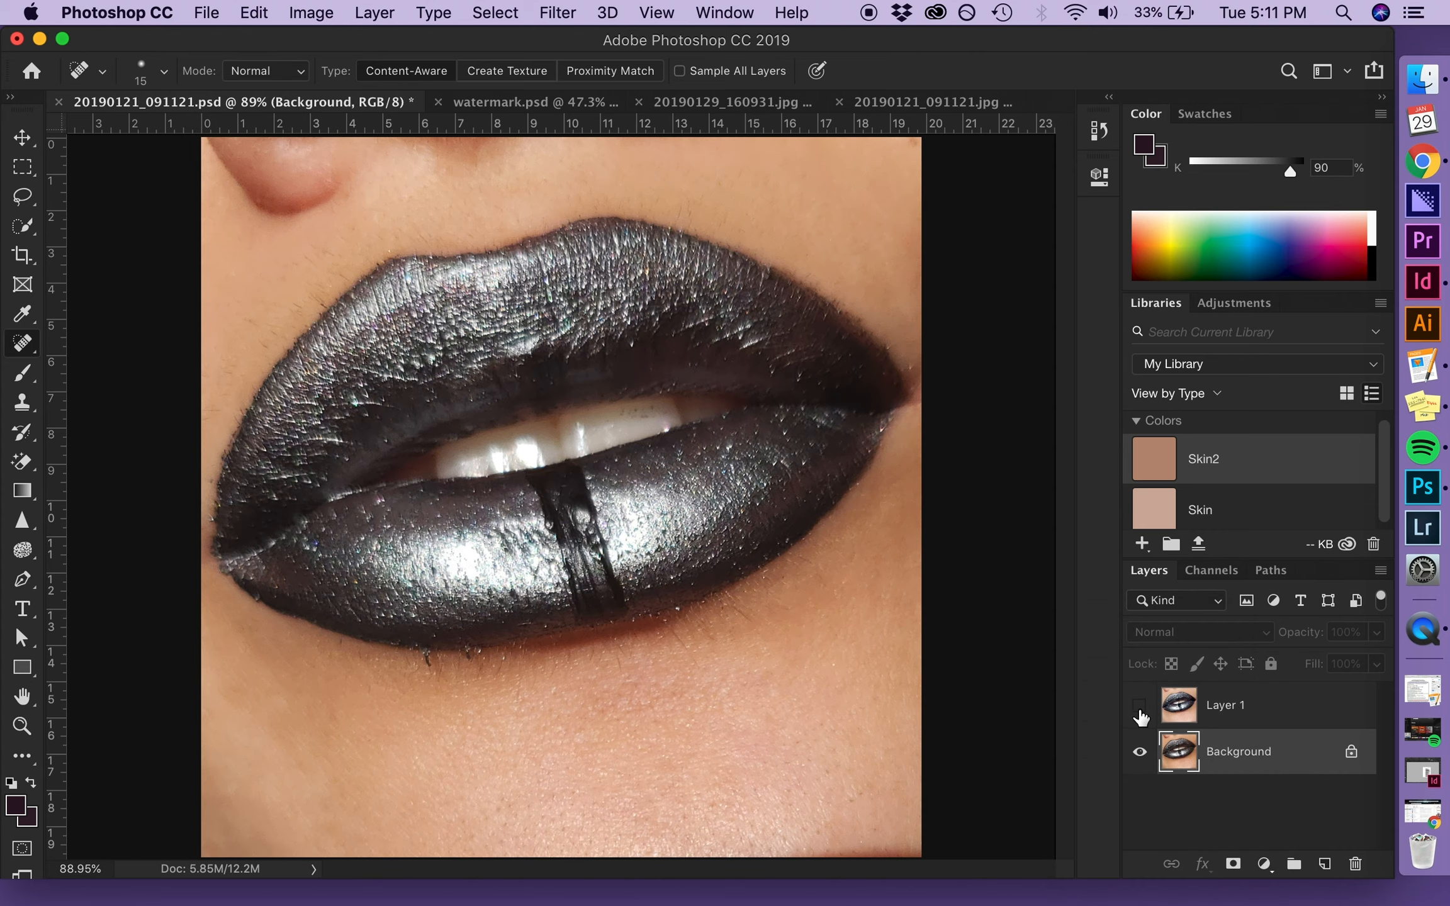
click(1140, 710)
click(1140, 710)
click(1140, 710)
click(1140, 711)
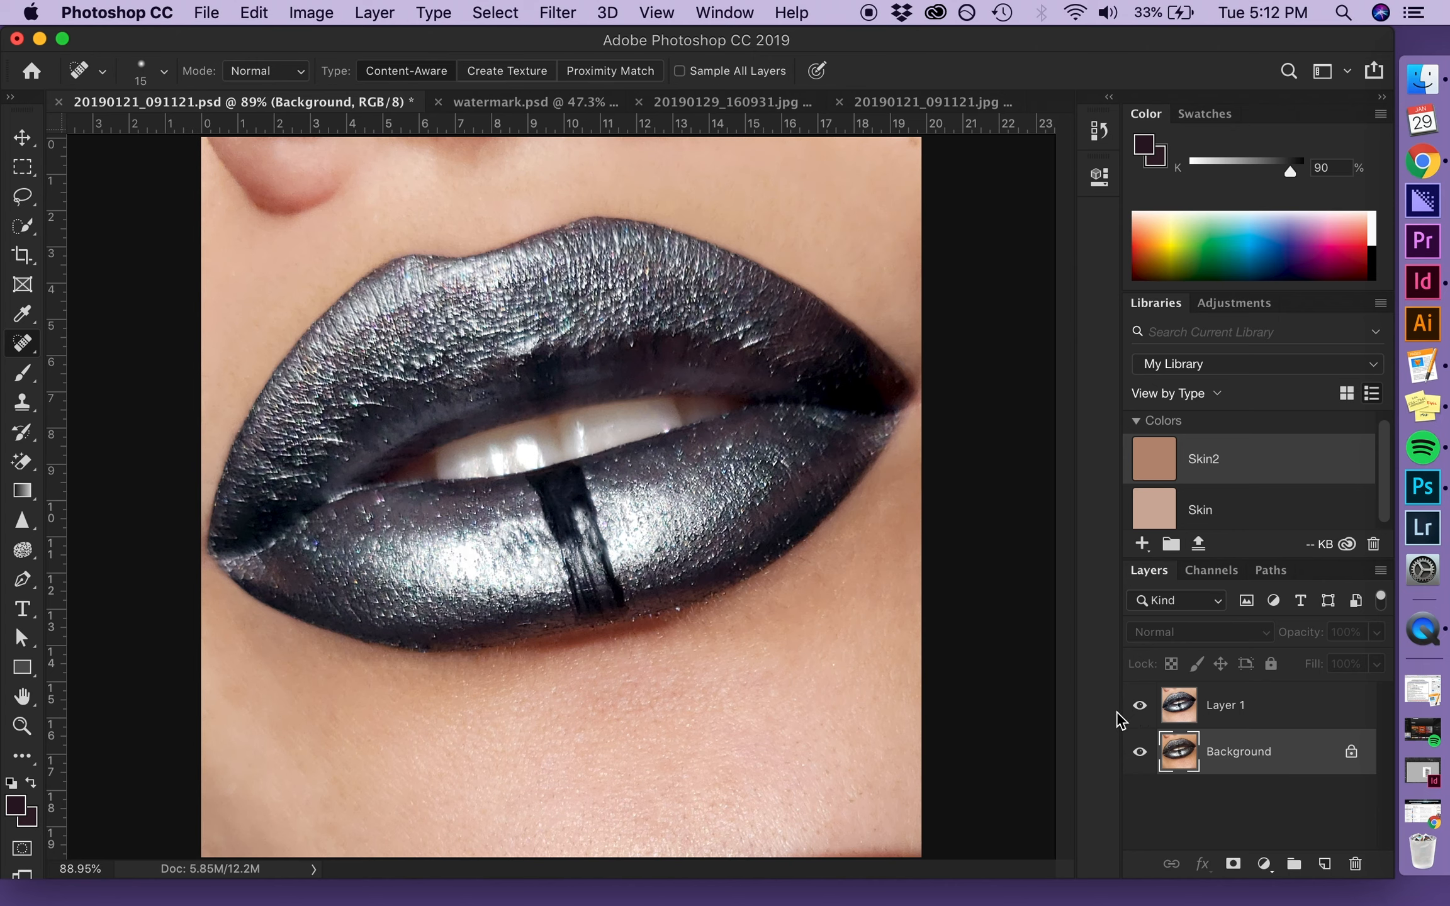
click(1140, 710)
click(1140, 710)
key(shift+super+x)
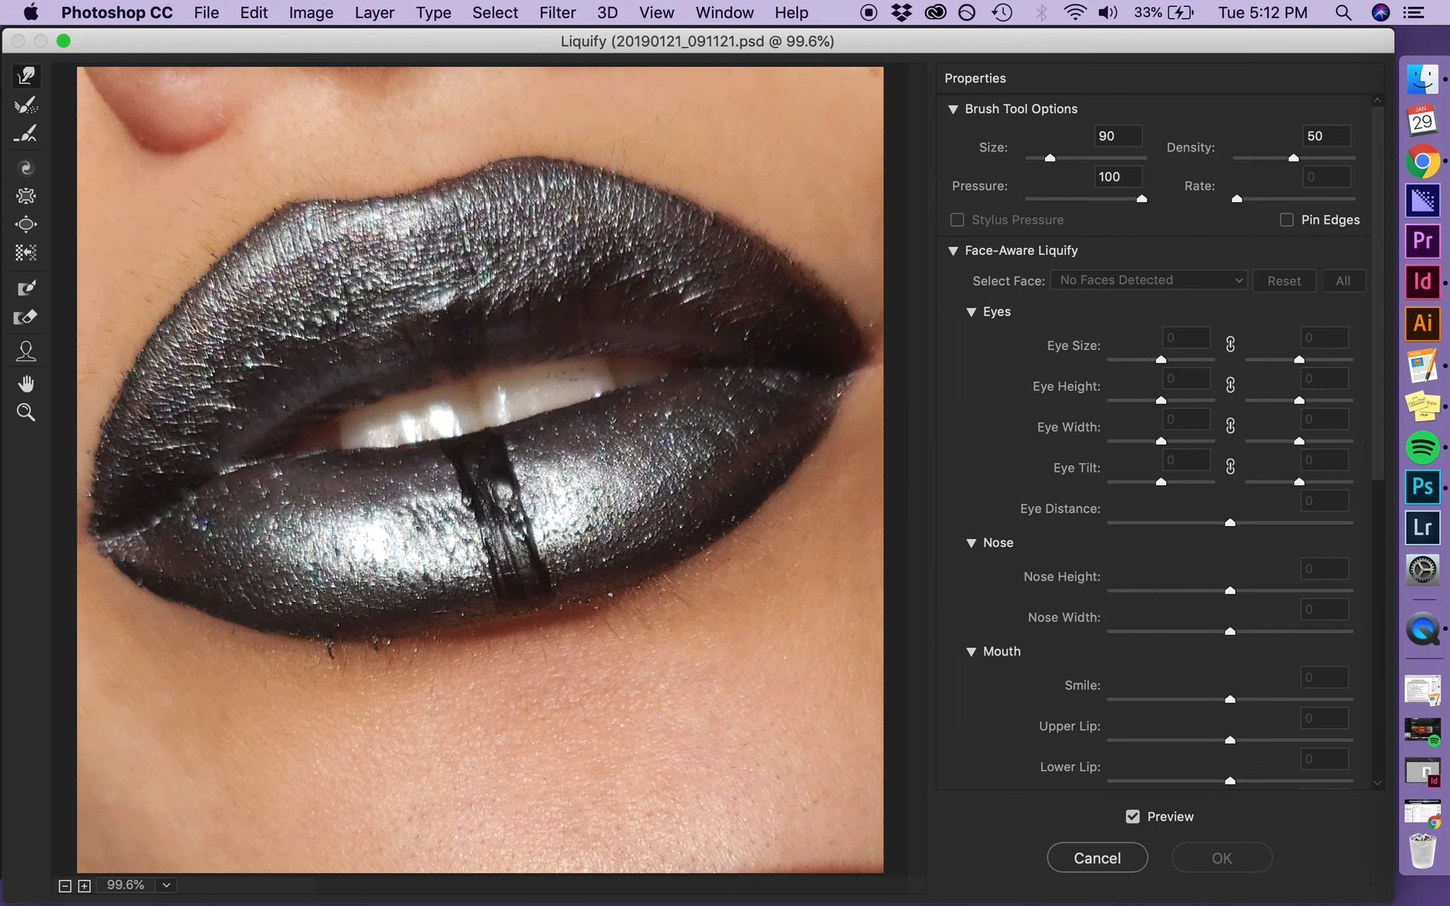
scroll(460, 257, up, 3)
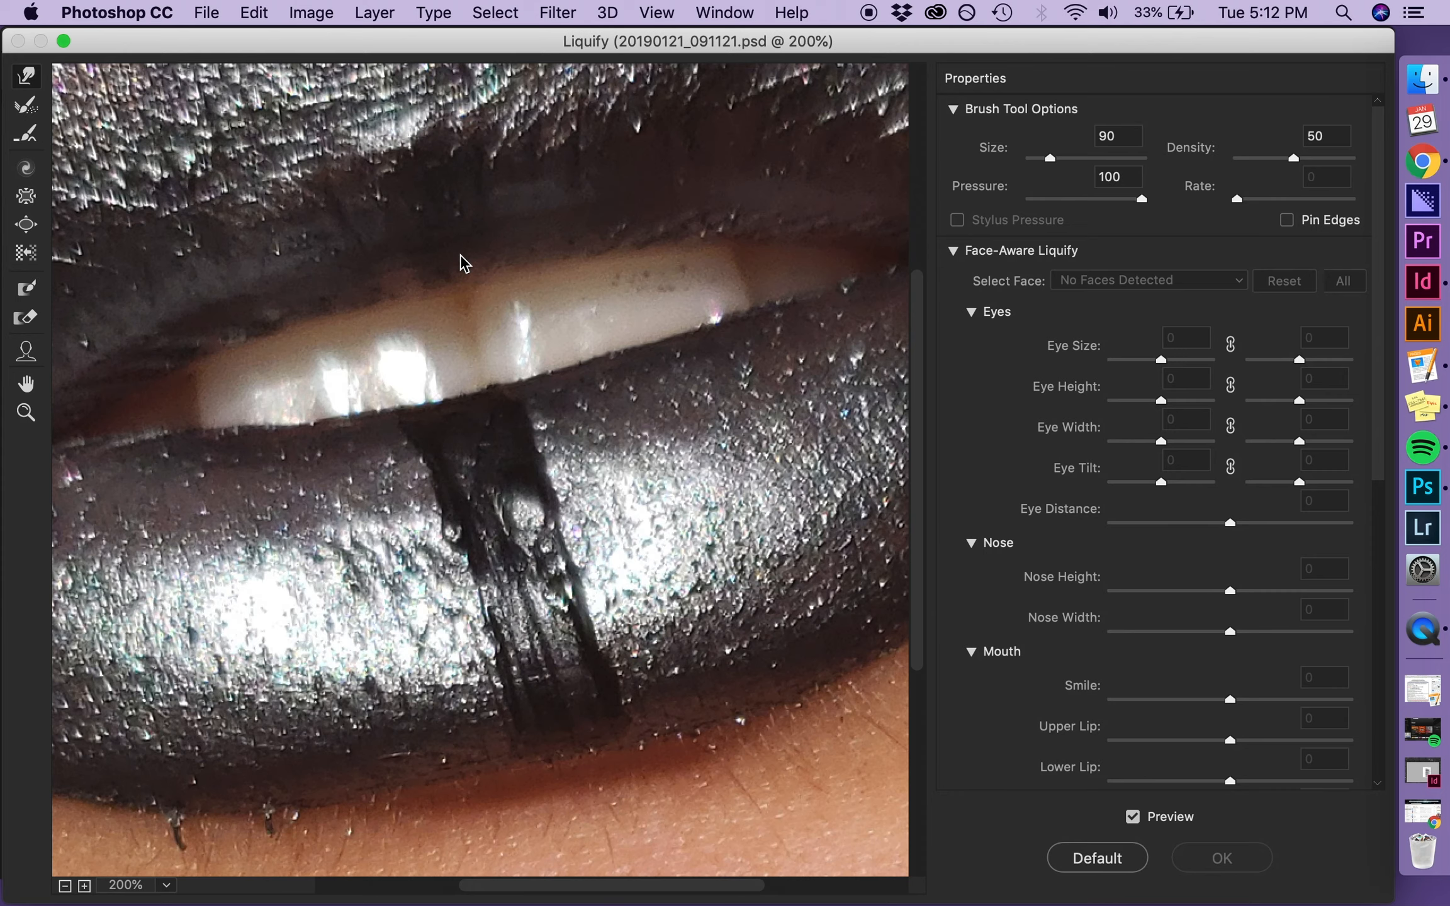
click(1106, 873)
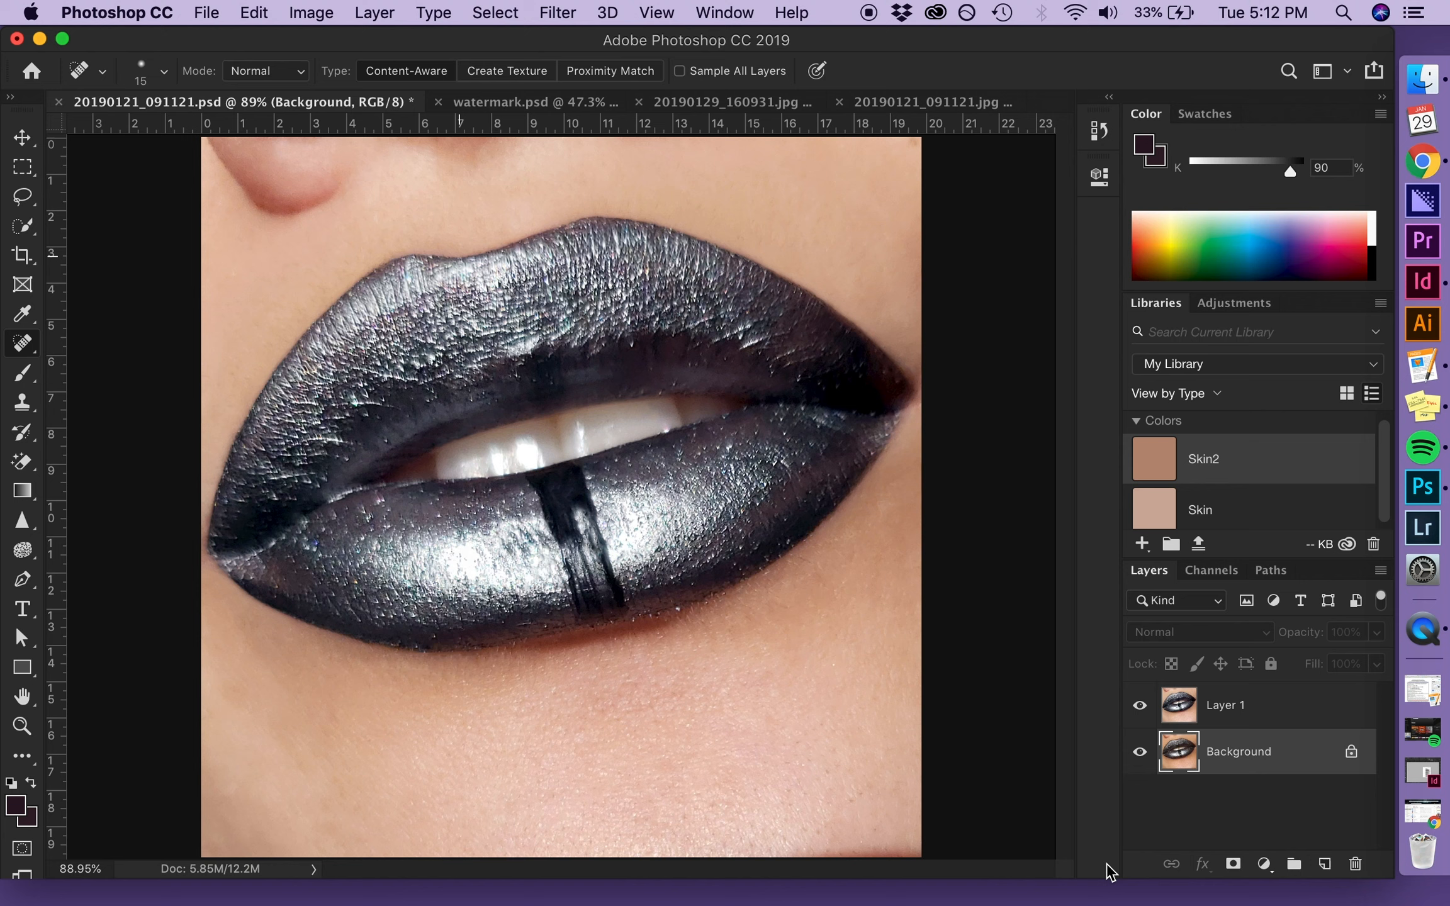
Step: Use Liquify on Layer 1 with a brush size of 200 to smooth the upper lip's outline around the cupid's bow
click(1212, 711)
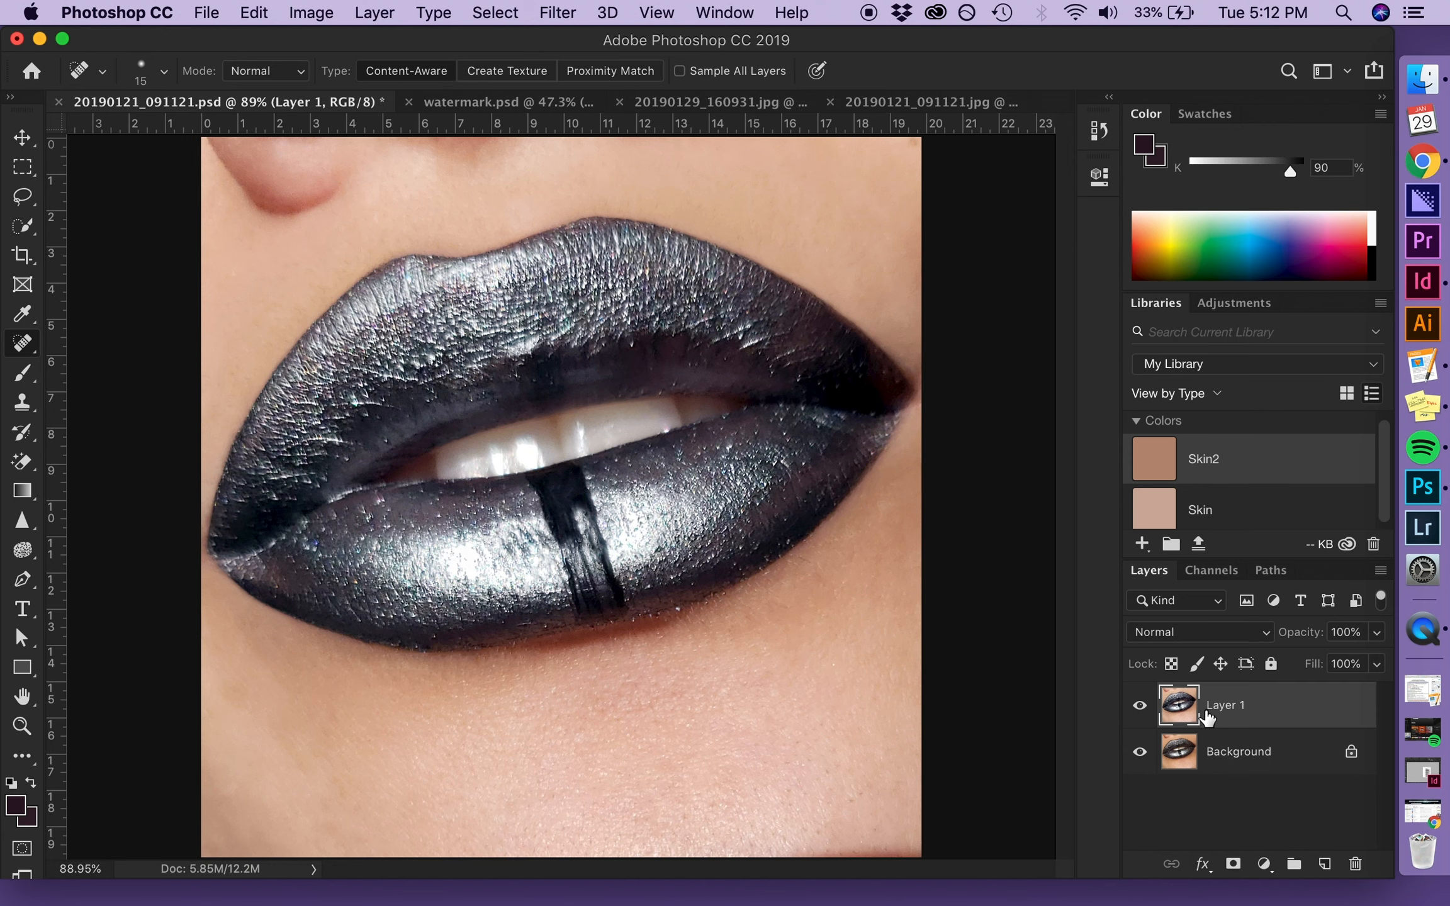
key(super+shift+x)
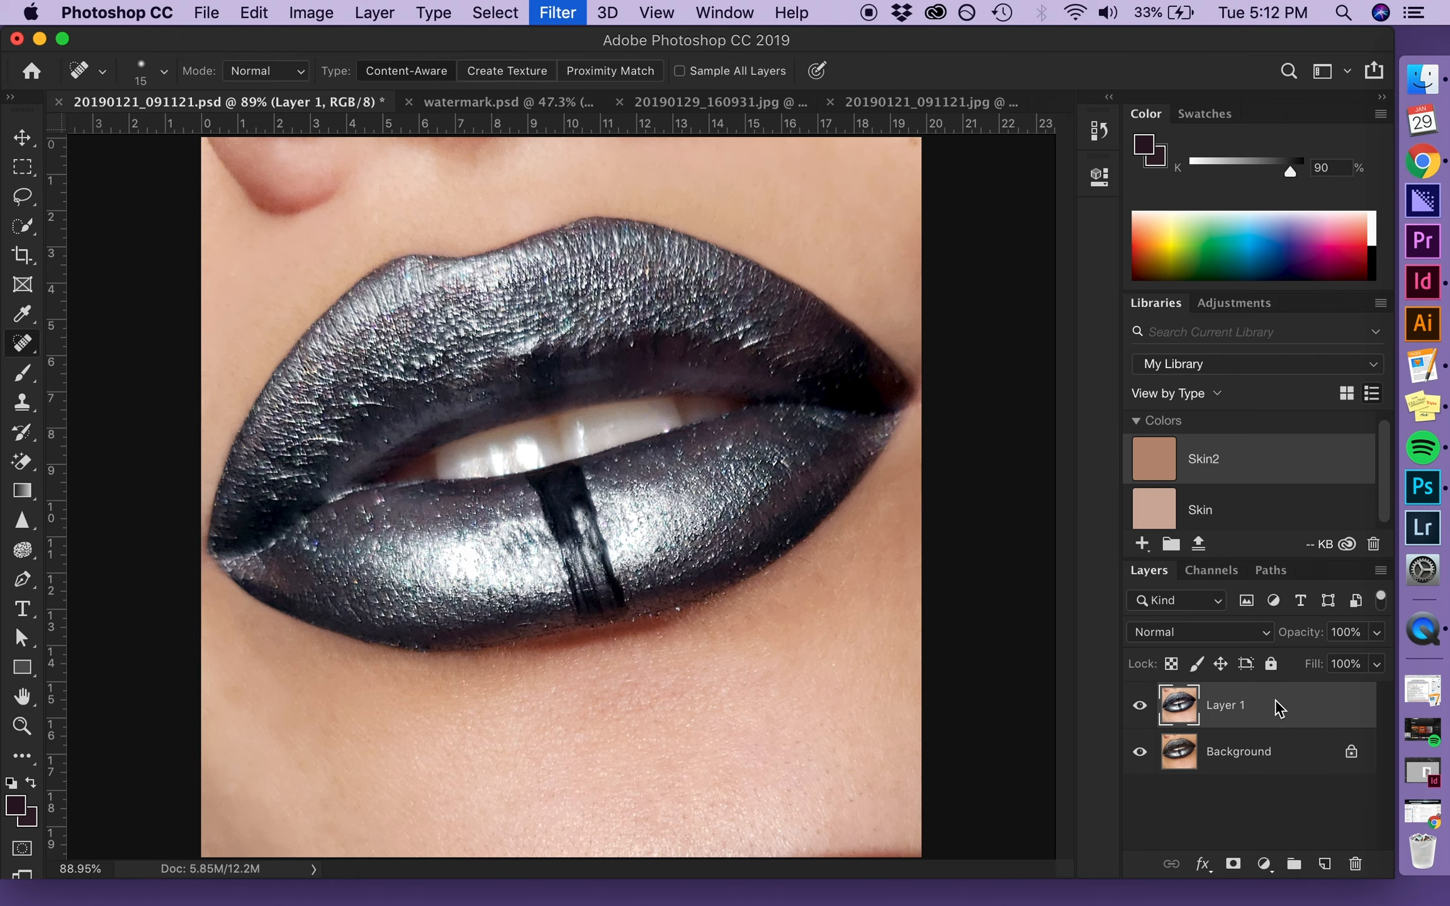
key(super+plus)
key(super+plus)
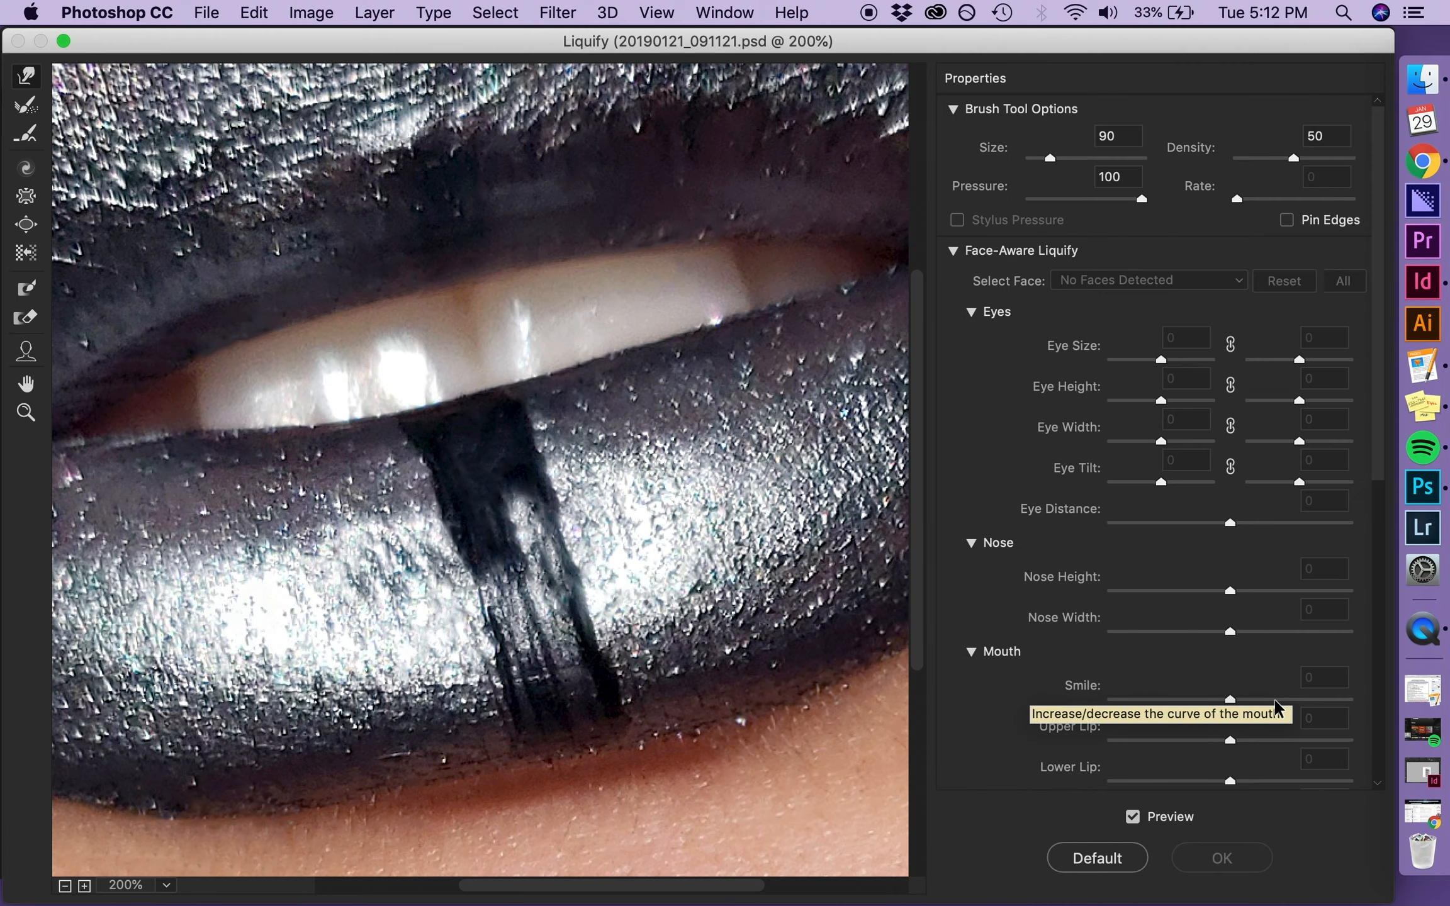
scroll(630, 403, up, 10)
scroll(630, 402, left, 8)
scroll(630, 402, right, 5)
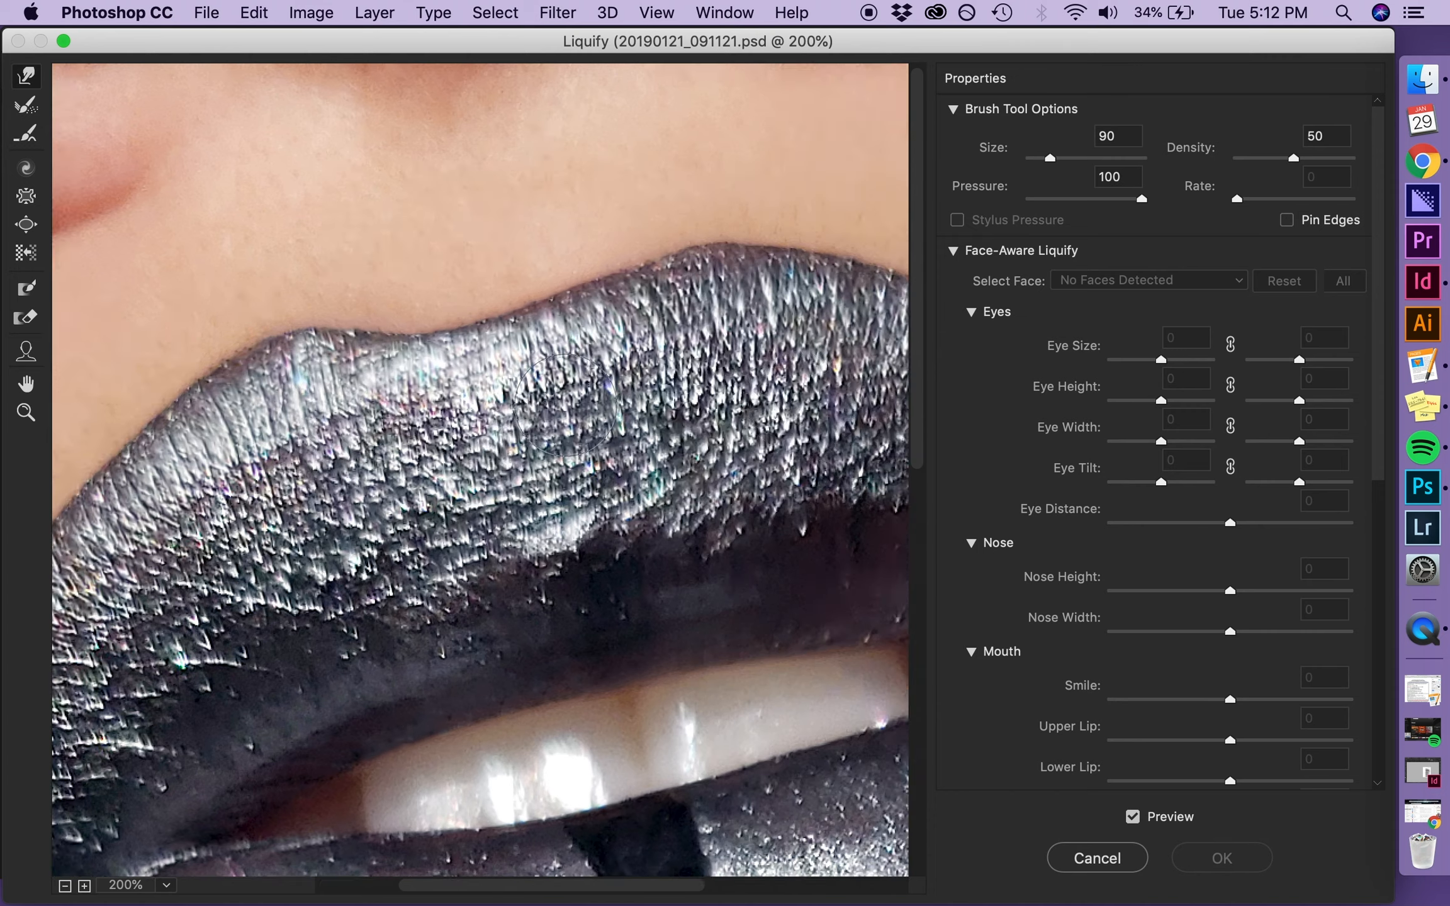
key(bracketleft)
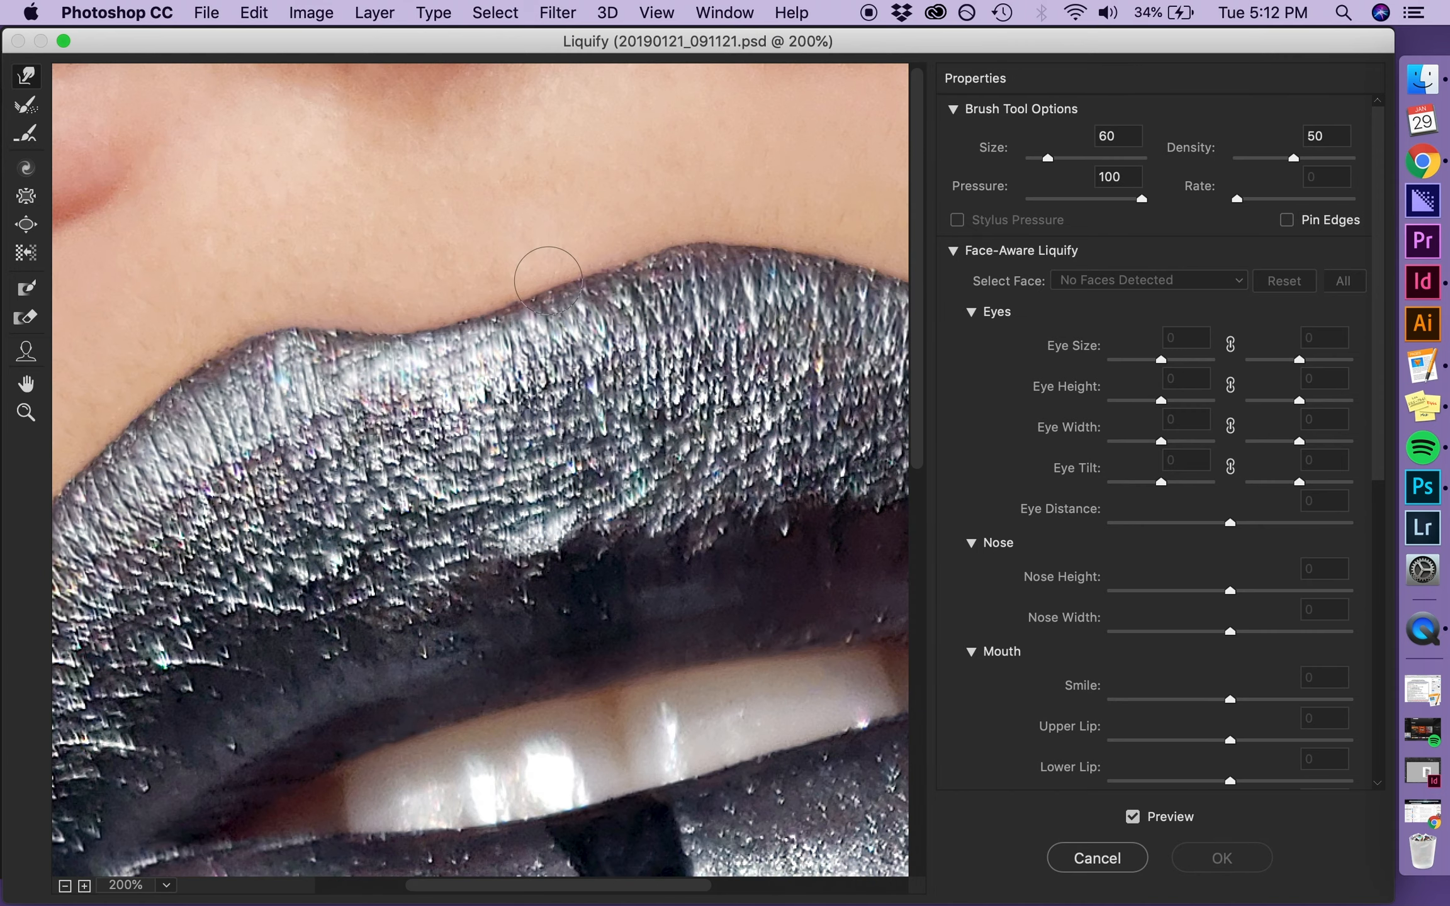
key(bracketright)
key(bracketright)
key(bracketright)
key(bracketright)
key(bracketright)
key(bracketright)
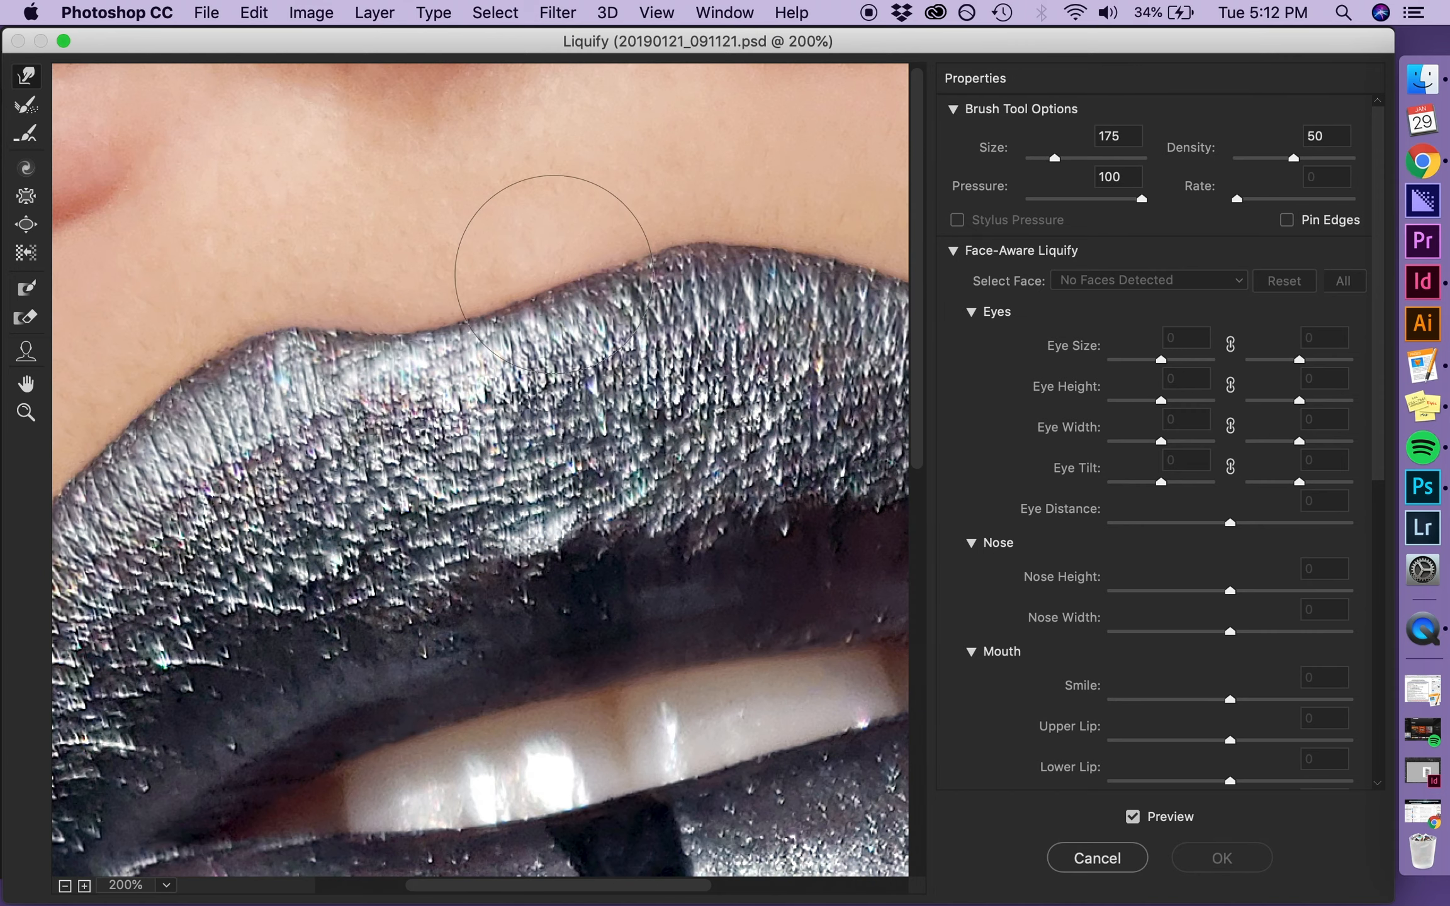
key(bracketright)
drag(551, 267, 550, 265)
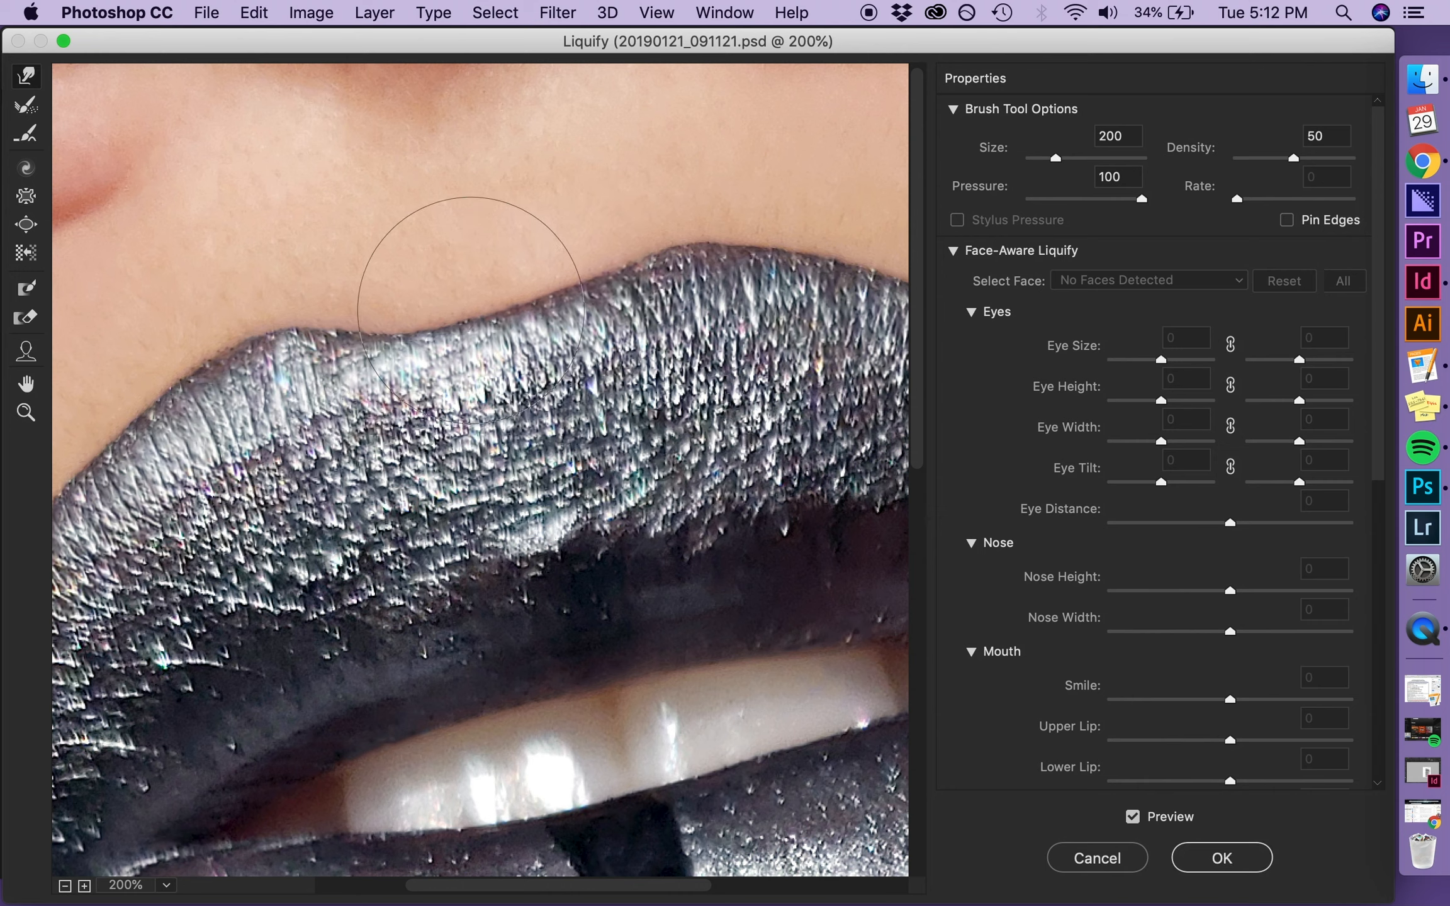
drag(389, 338, 415, 315)
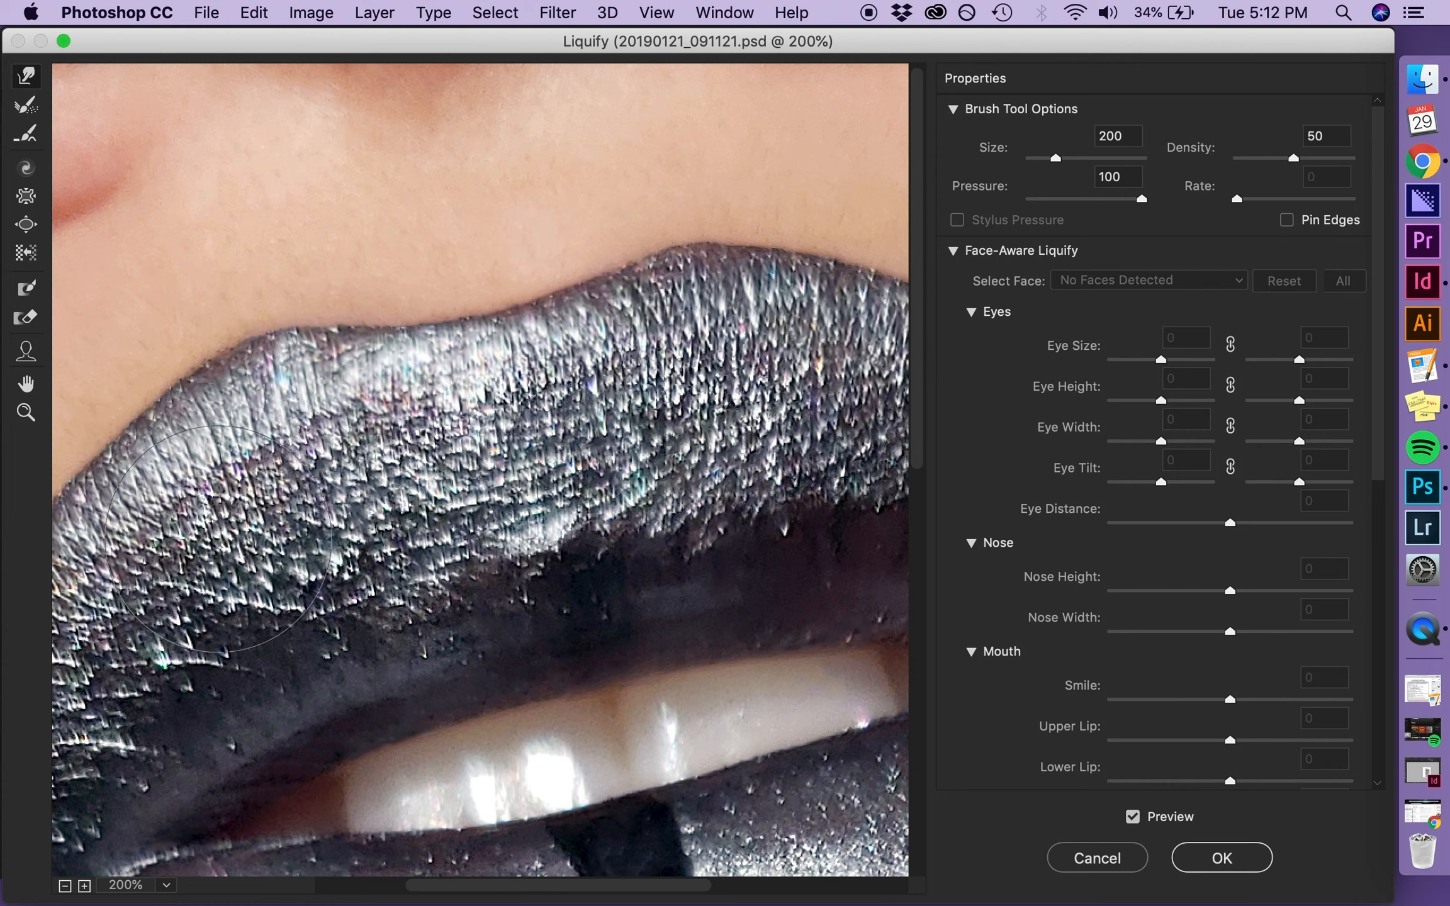
key(Return)
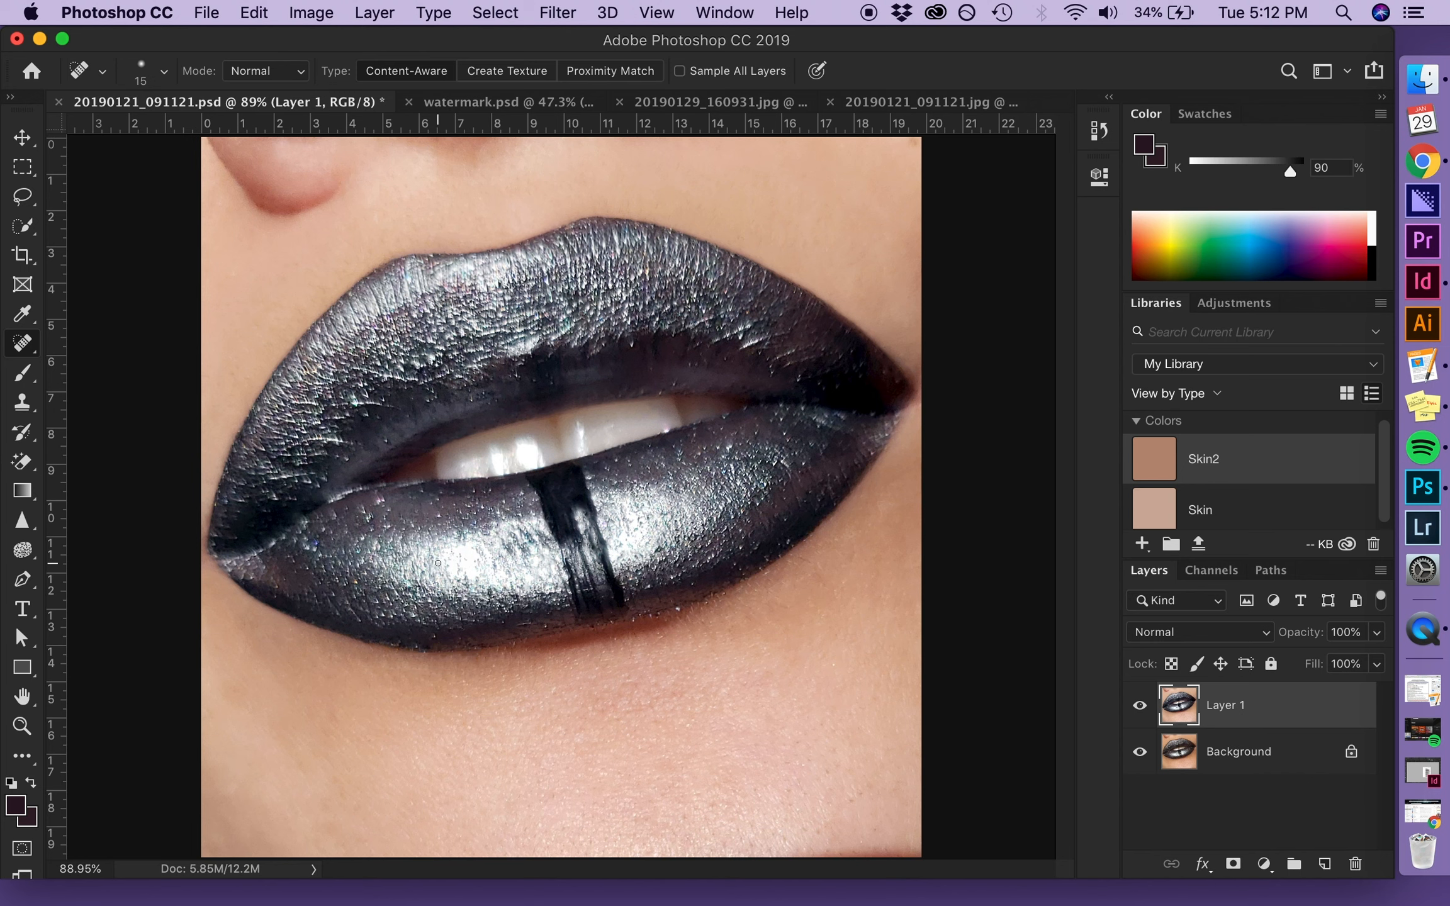
Step: Refine the dip in the upper lip's outer edge on Layer 1 using Liquify with a brush size of 150
key(super+shift+x)
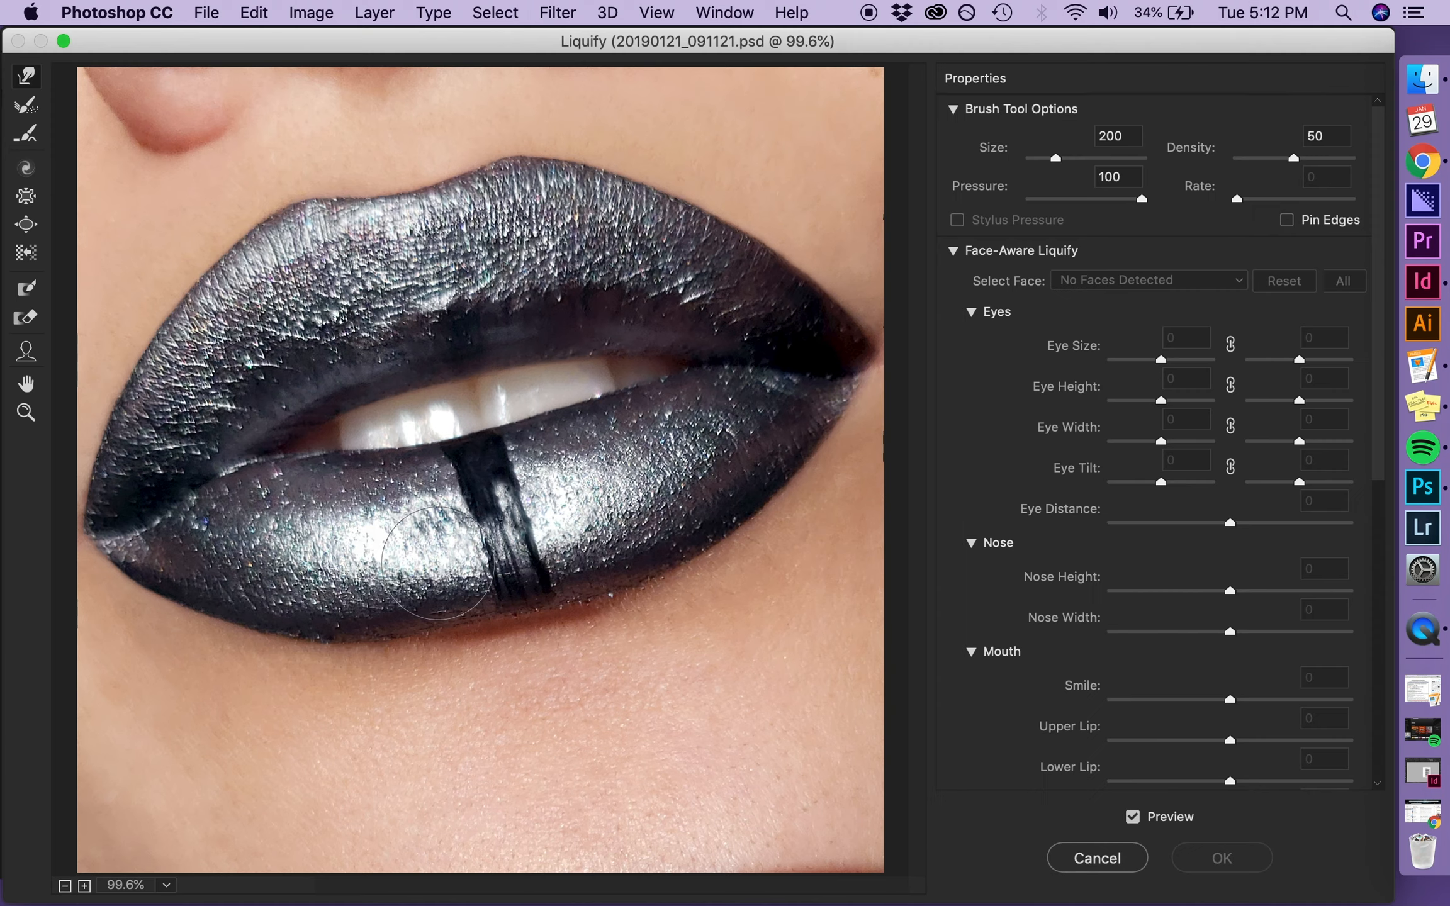
key(super+plus)
key(super+plus)
scroll(439, 564, left, 6)
scroll(439, 563, up, 6)
scroll(472, 389, right, 3)
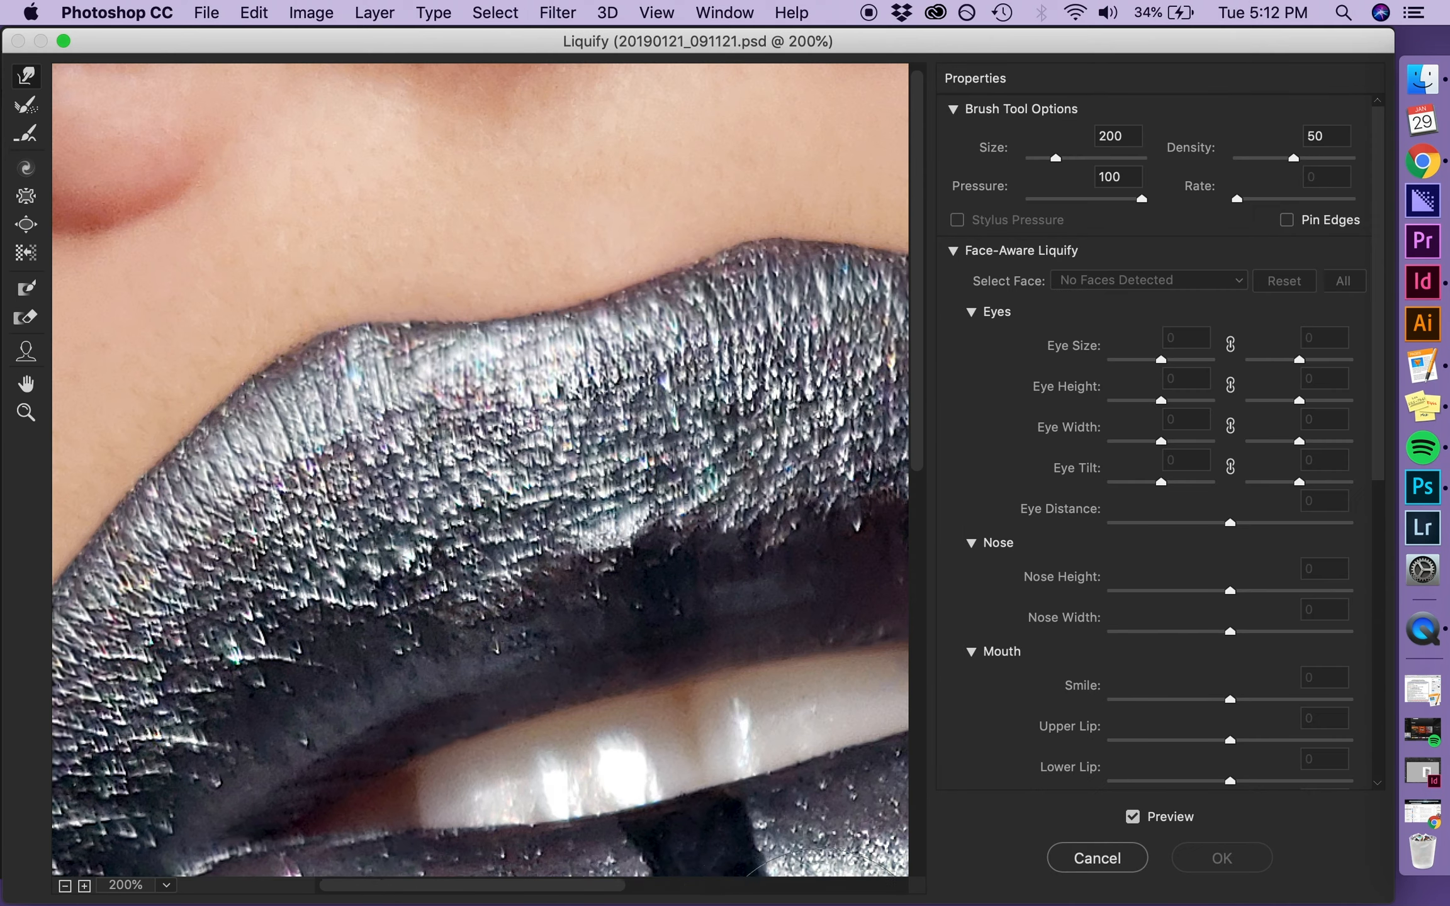
key(bracketleft)
key(bracketleft)
key(bracketleft)
key(bracketleft)
key(bracketright)
key(bracketright)
drag(424, 333, 426, 323)
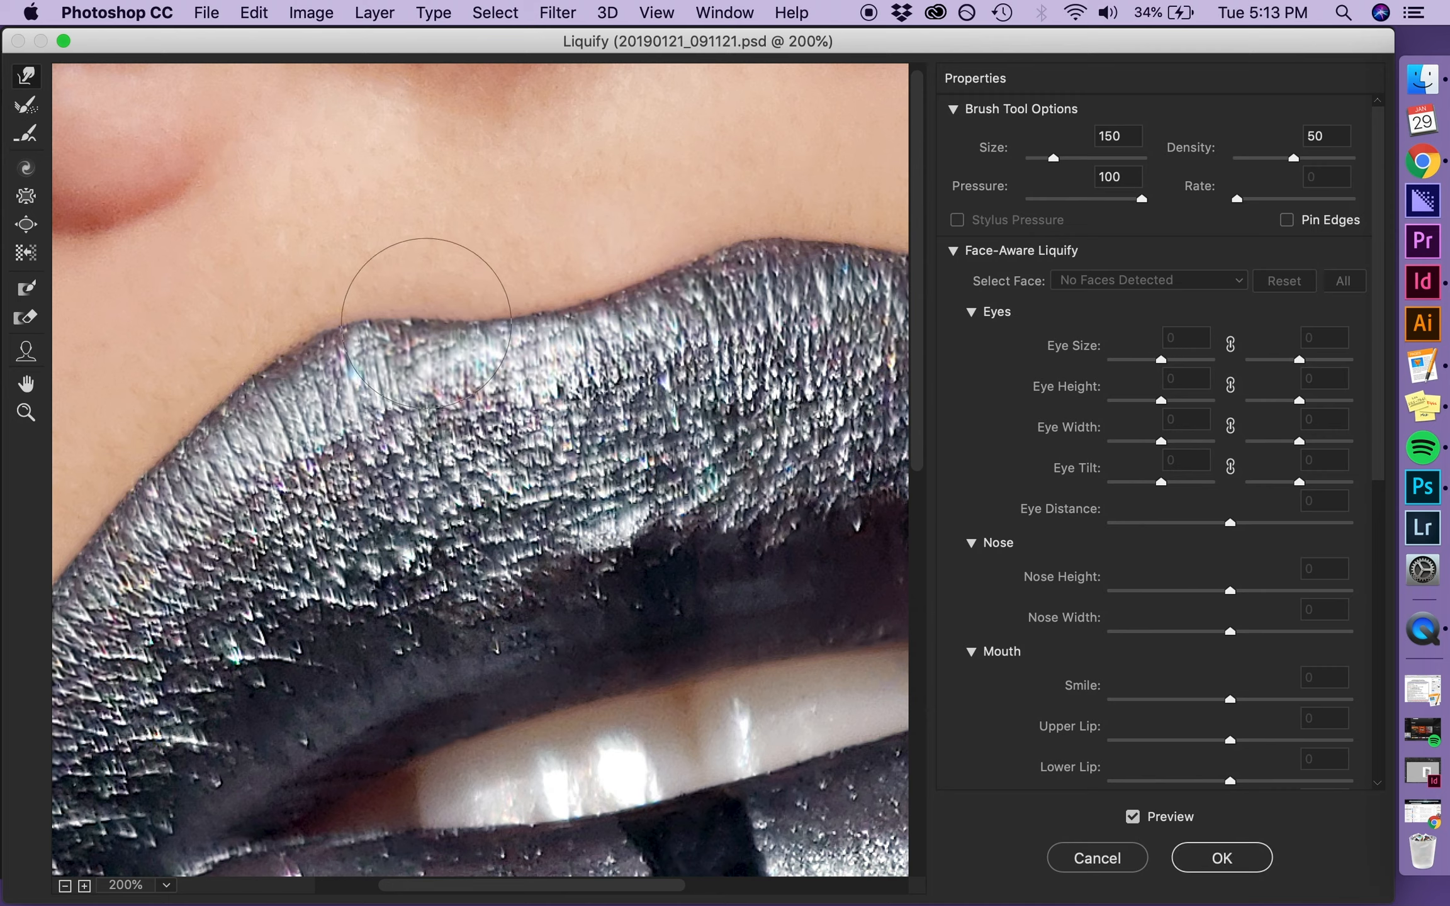
key(Return)
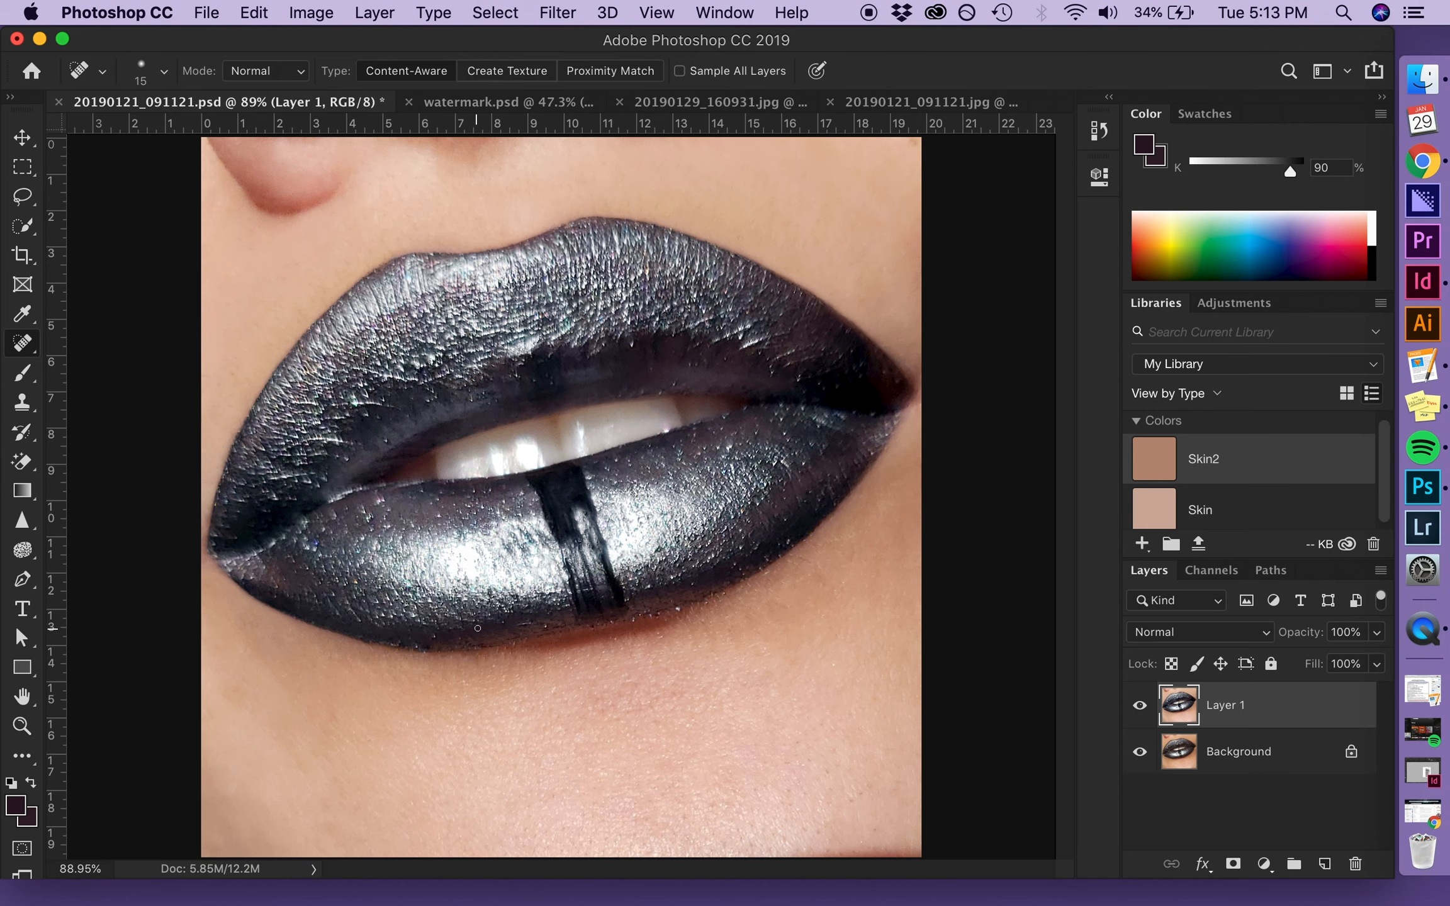
Step: Check the reshaped upper lip against the original by hiding and showing Layer 1
click(1141, 708)
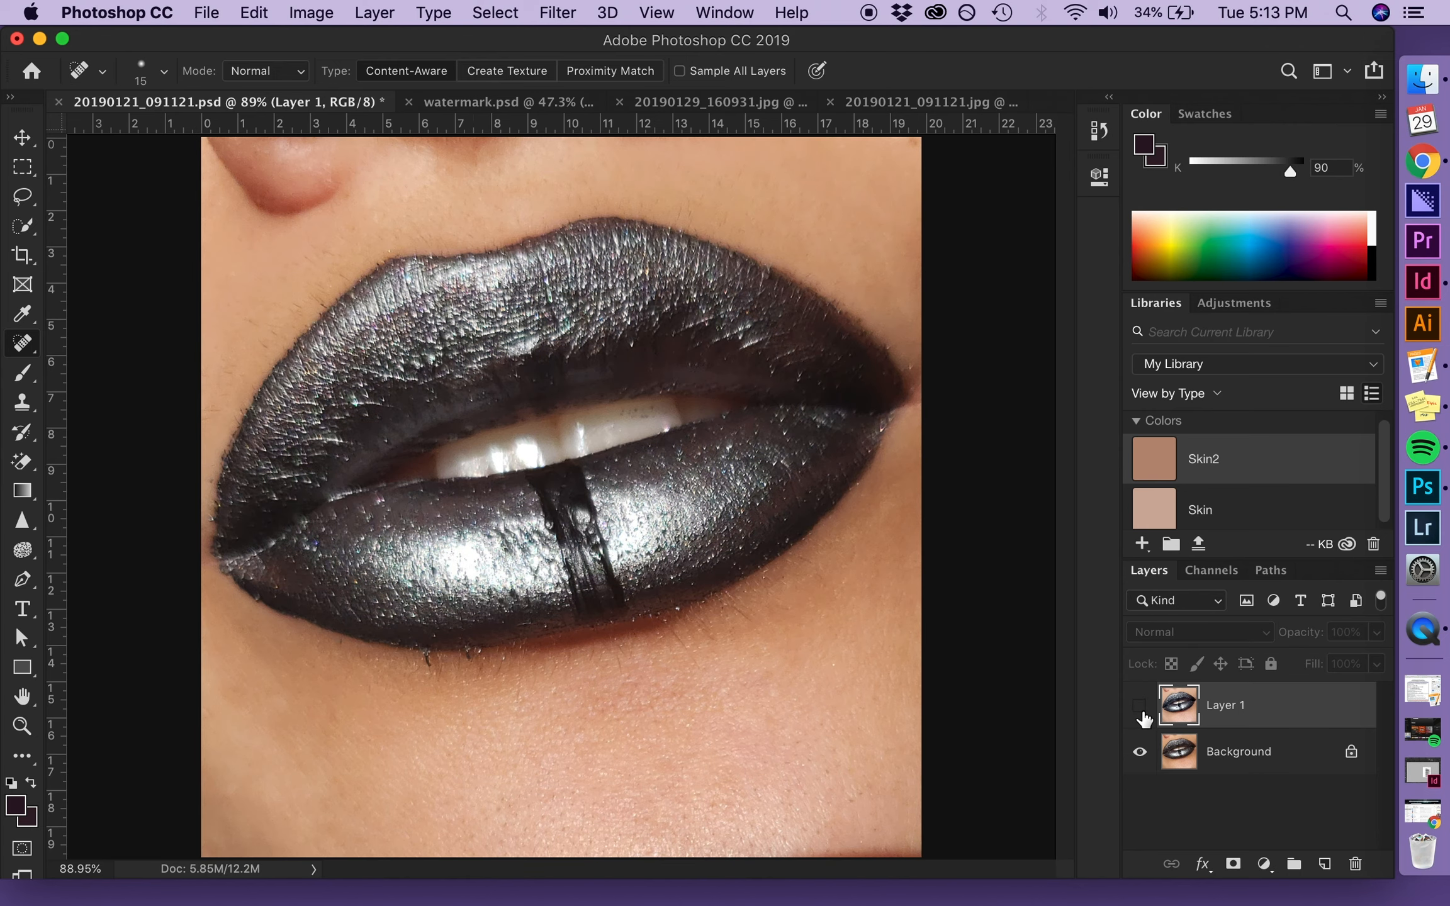
click(1141, 708)
click(1140, 708)
click(1141, 708)
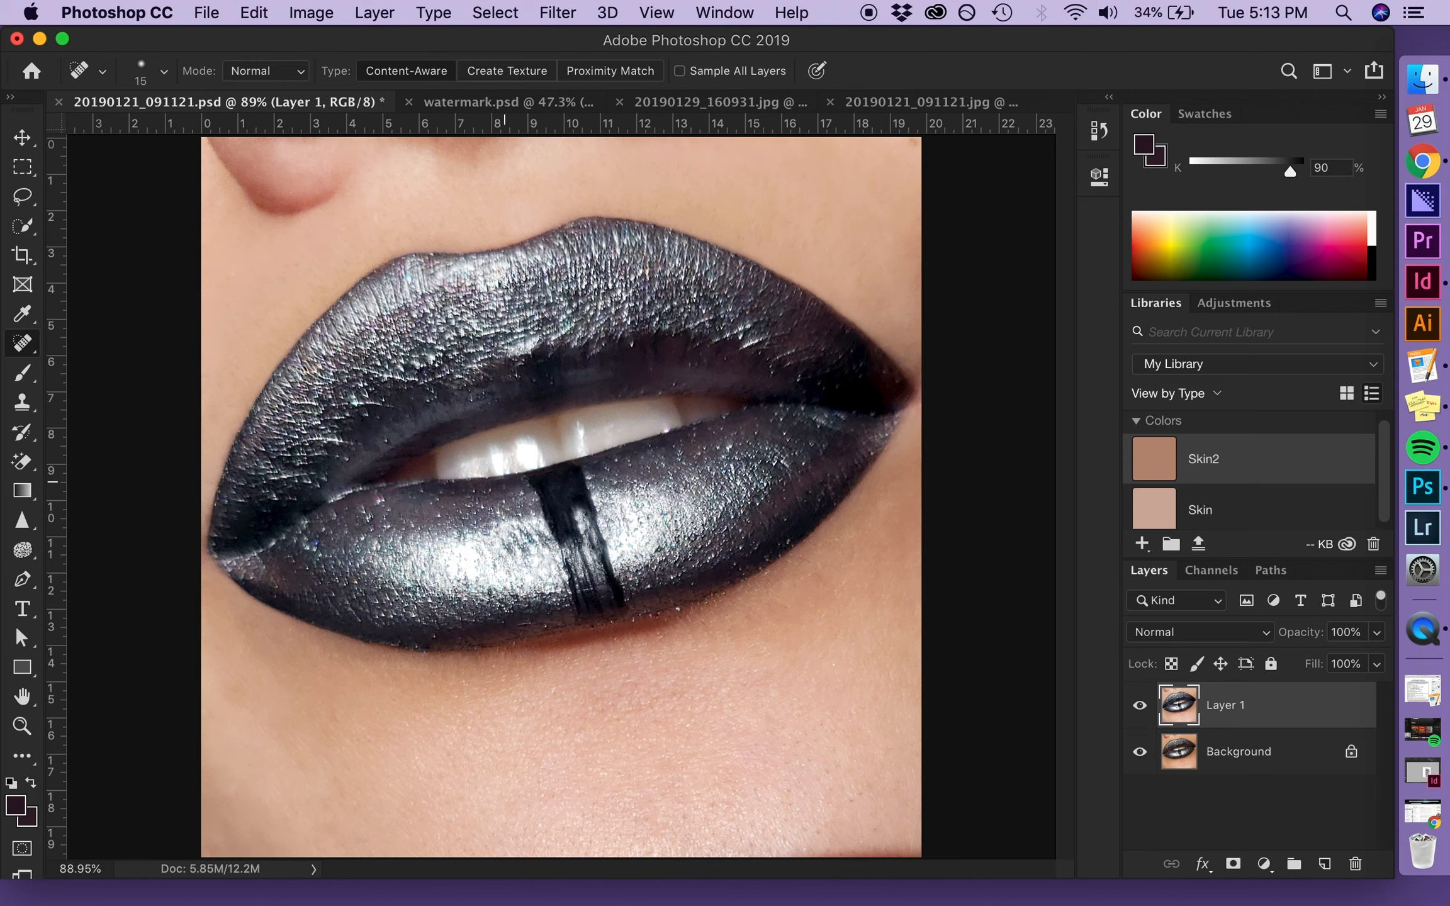
Step: Smooth the lower lip's edge beneath the teeth with Liquify brushes sized 250, 200 and 90, and compare Layer 1 with the original
key(shift+super+x)
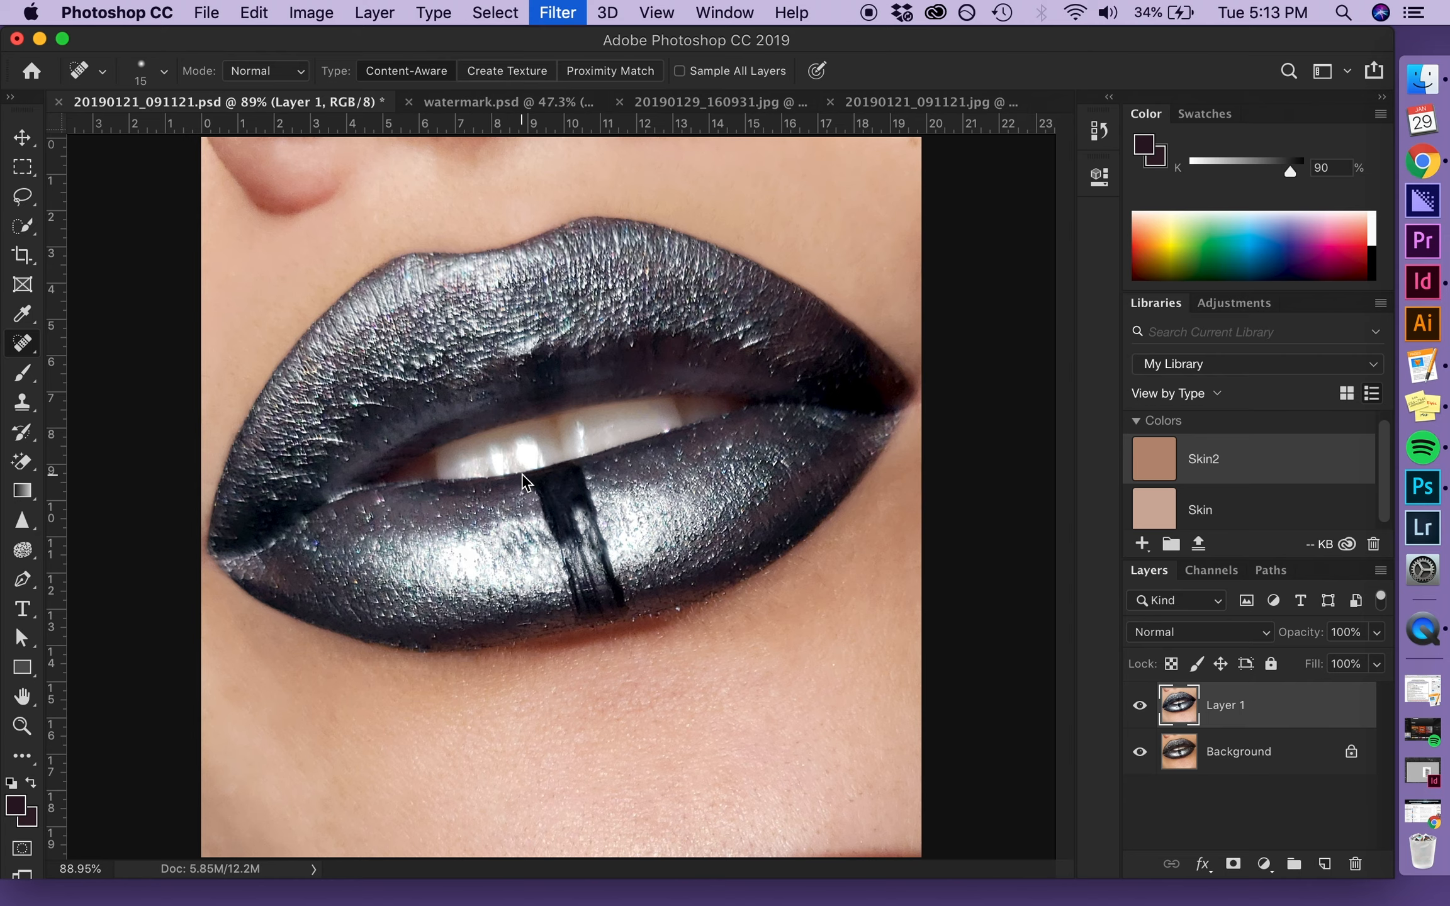
key(super+plus)
key(super+plus)
scroll(522, 474, left, 8)
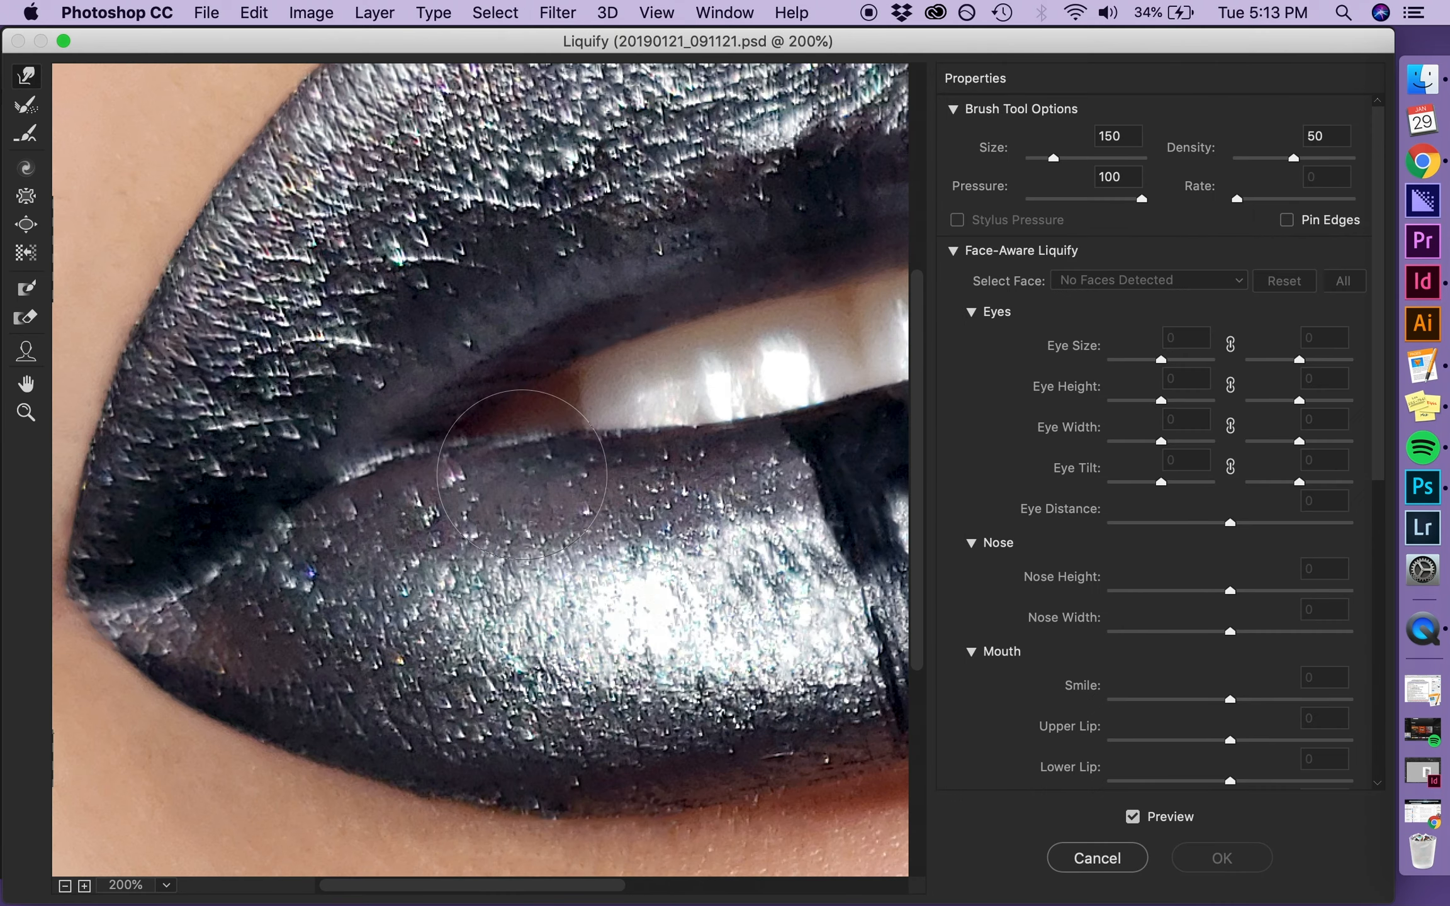
scroll(522, 475, right, 6)
key(bracketright)
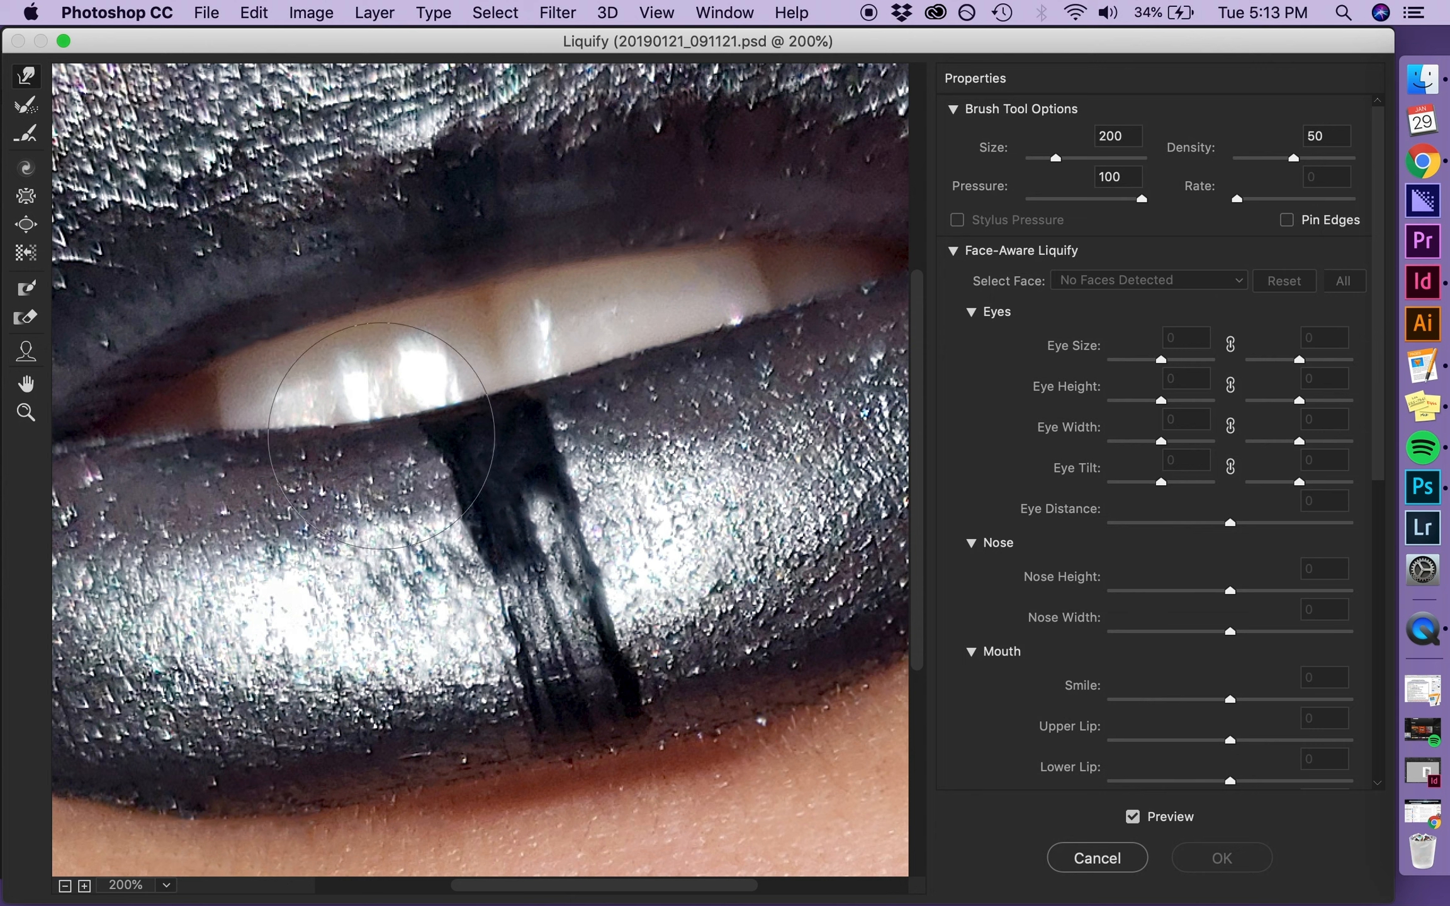
key(bracketright)
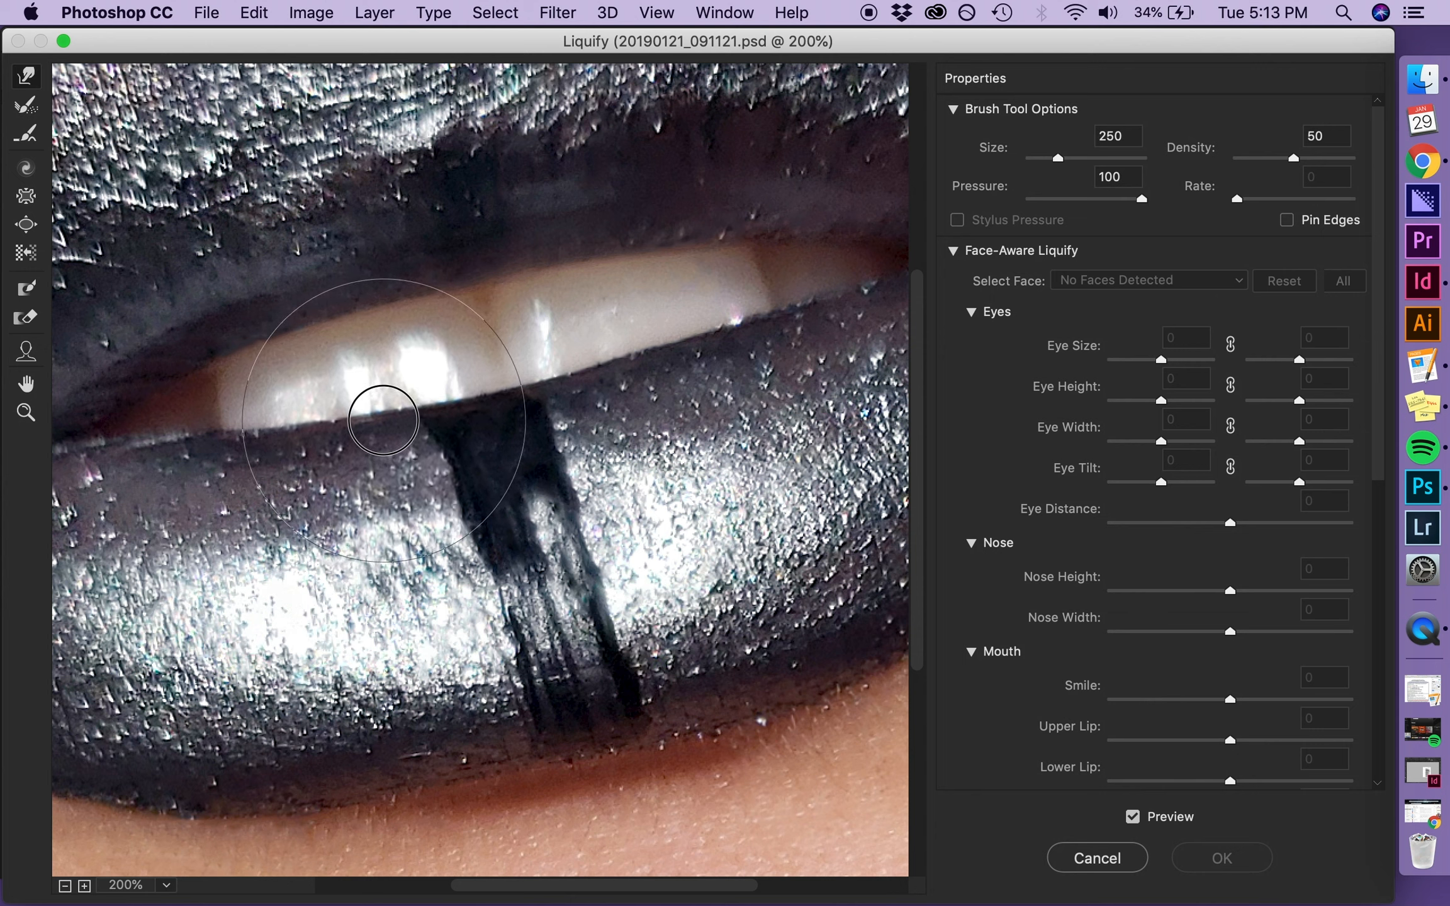
key(bracketleft)
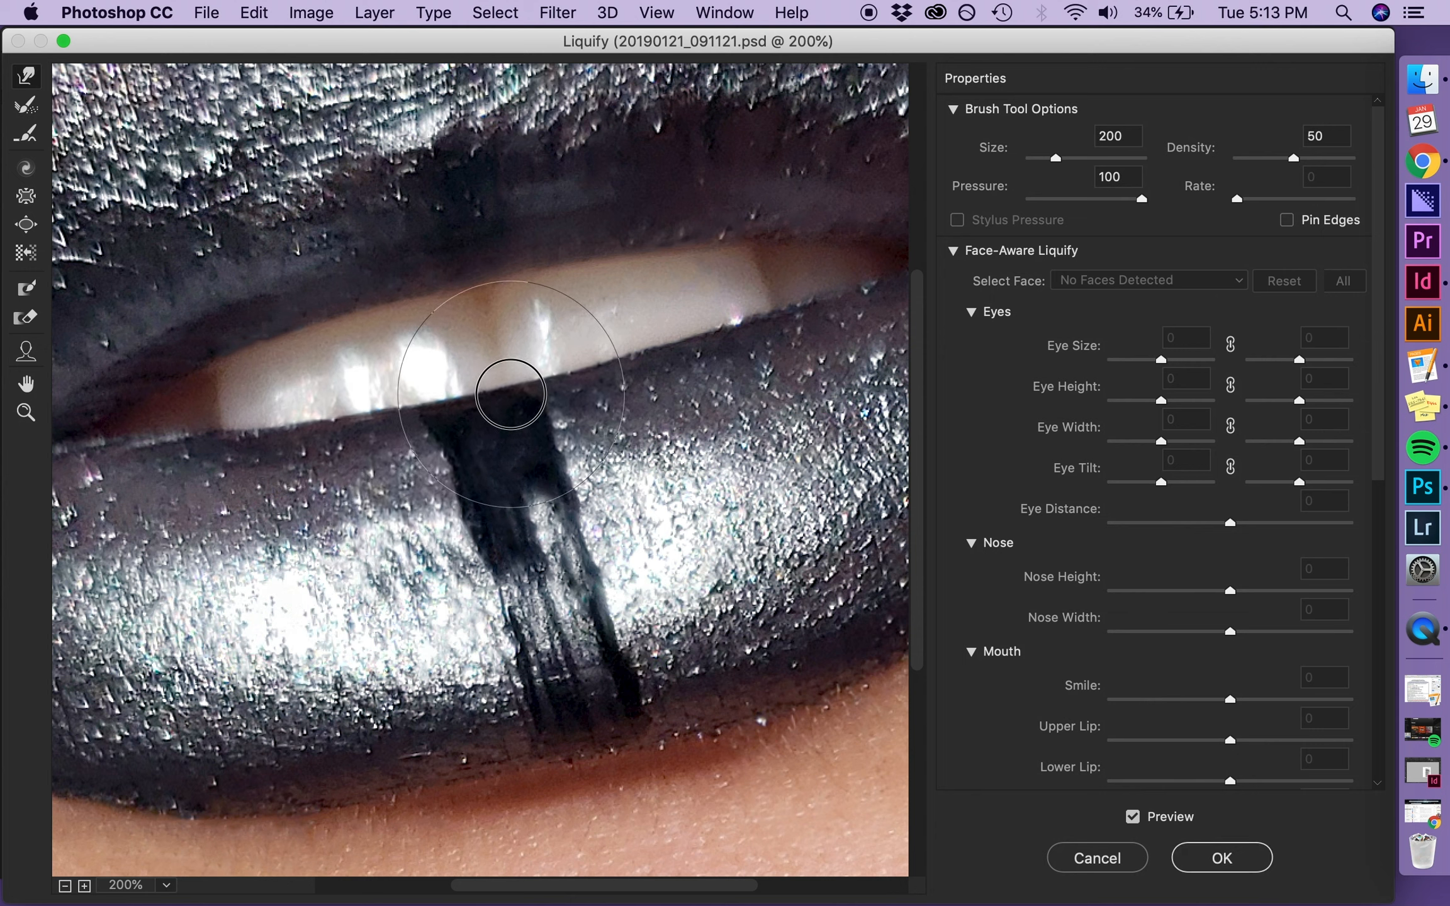
key(bracketleft)
key(bracketleft)
key(bracketleft)
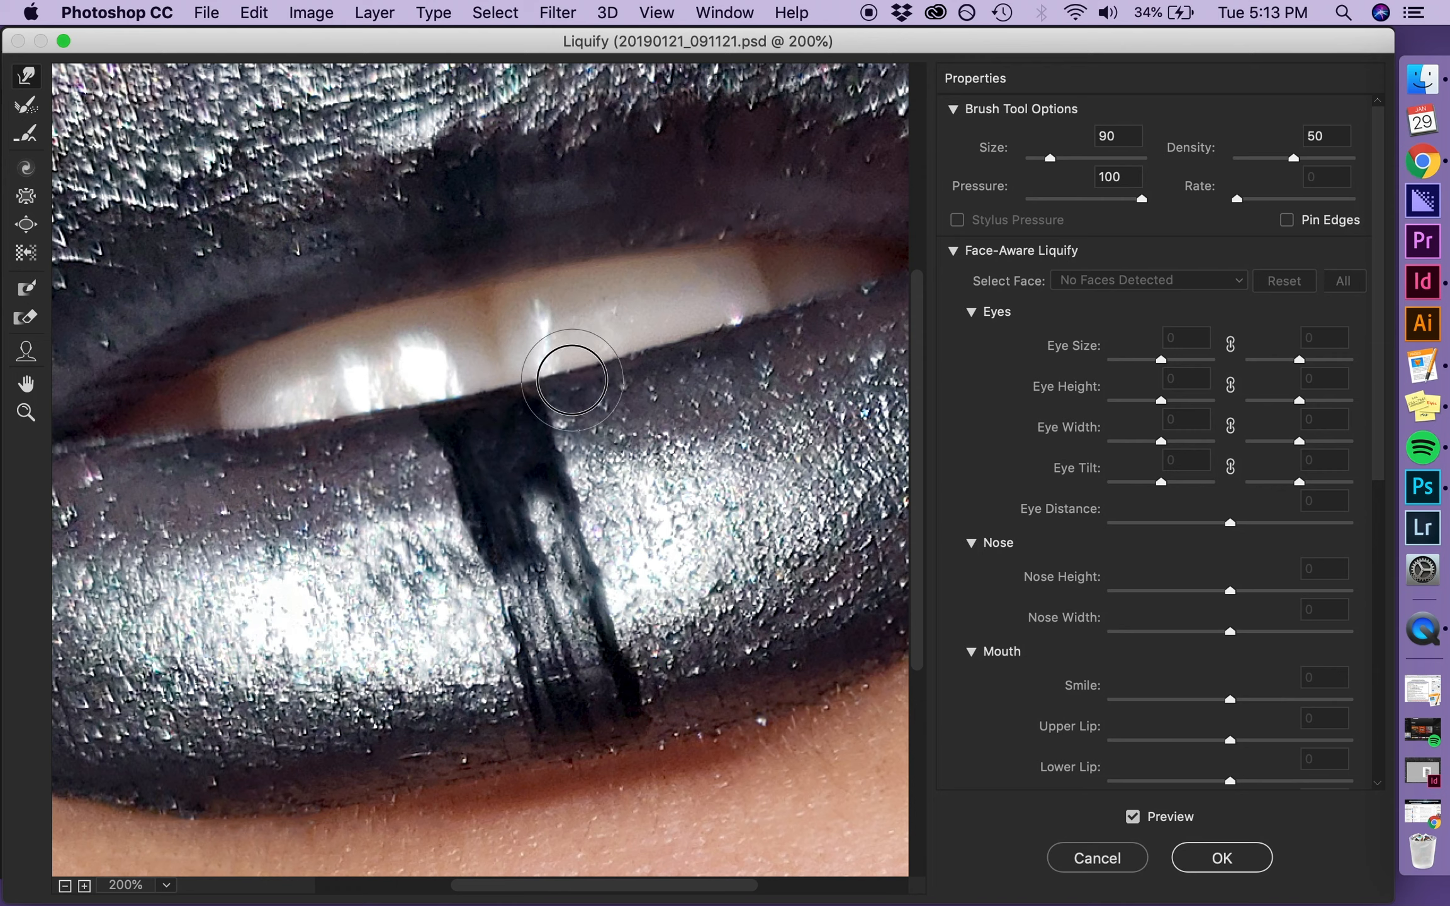
key(bracketright)
key(Return)
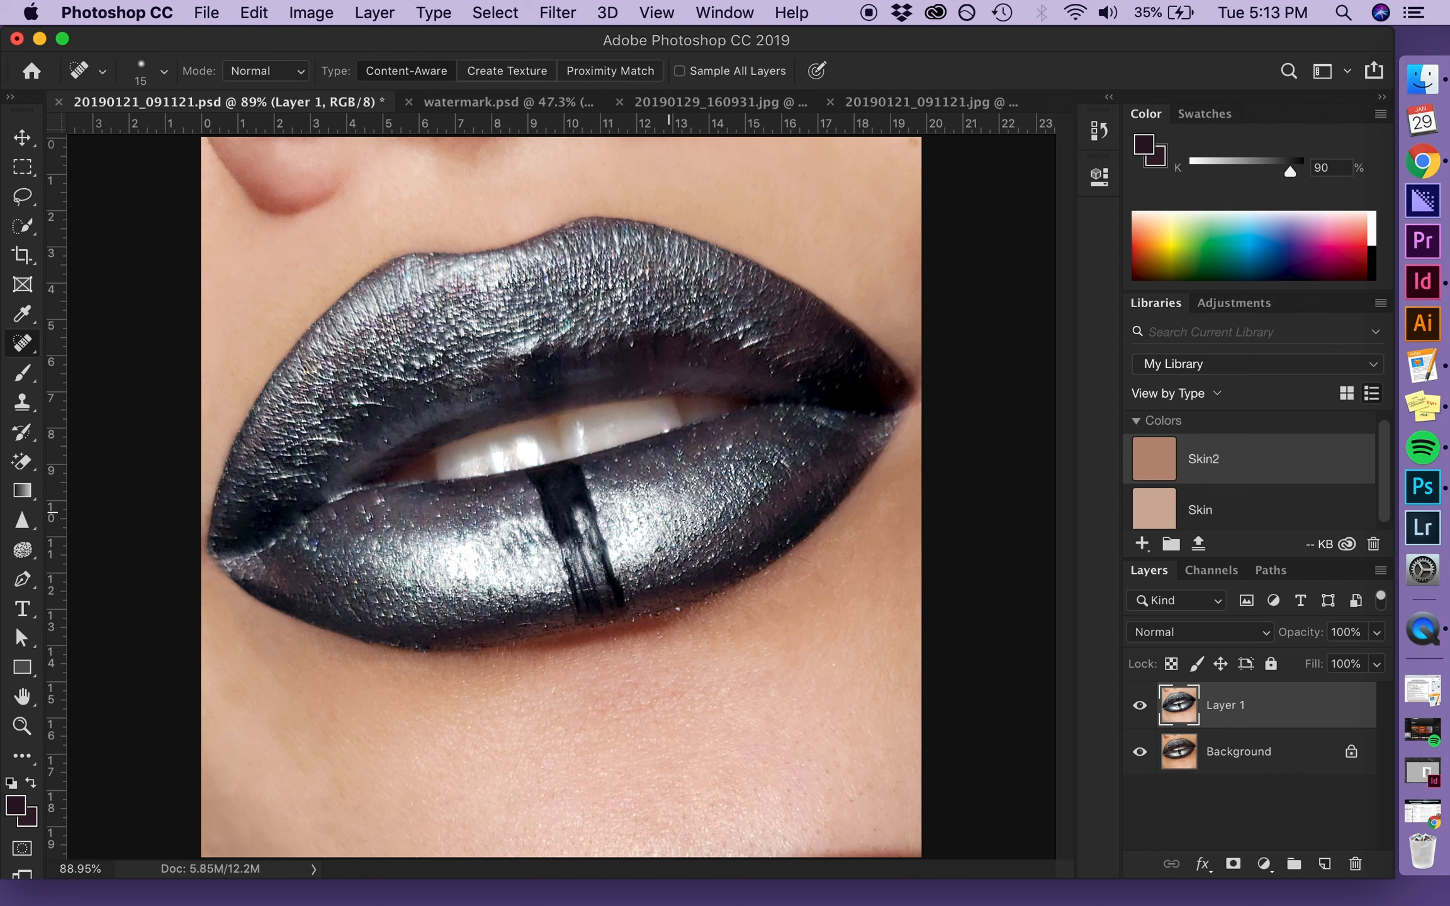
click(1142, 707)
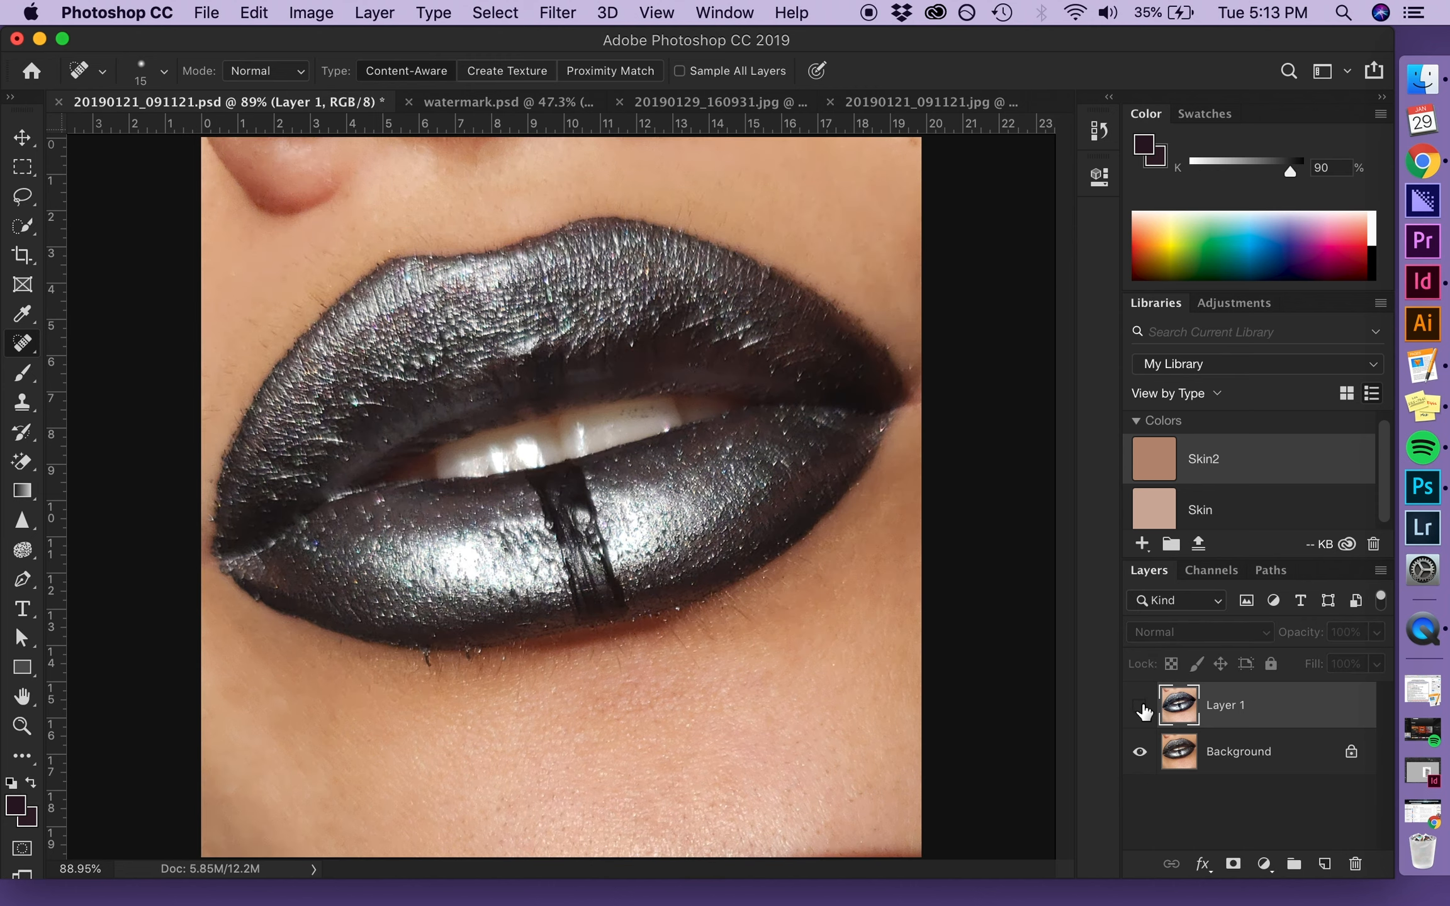
click(1142, 707)
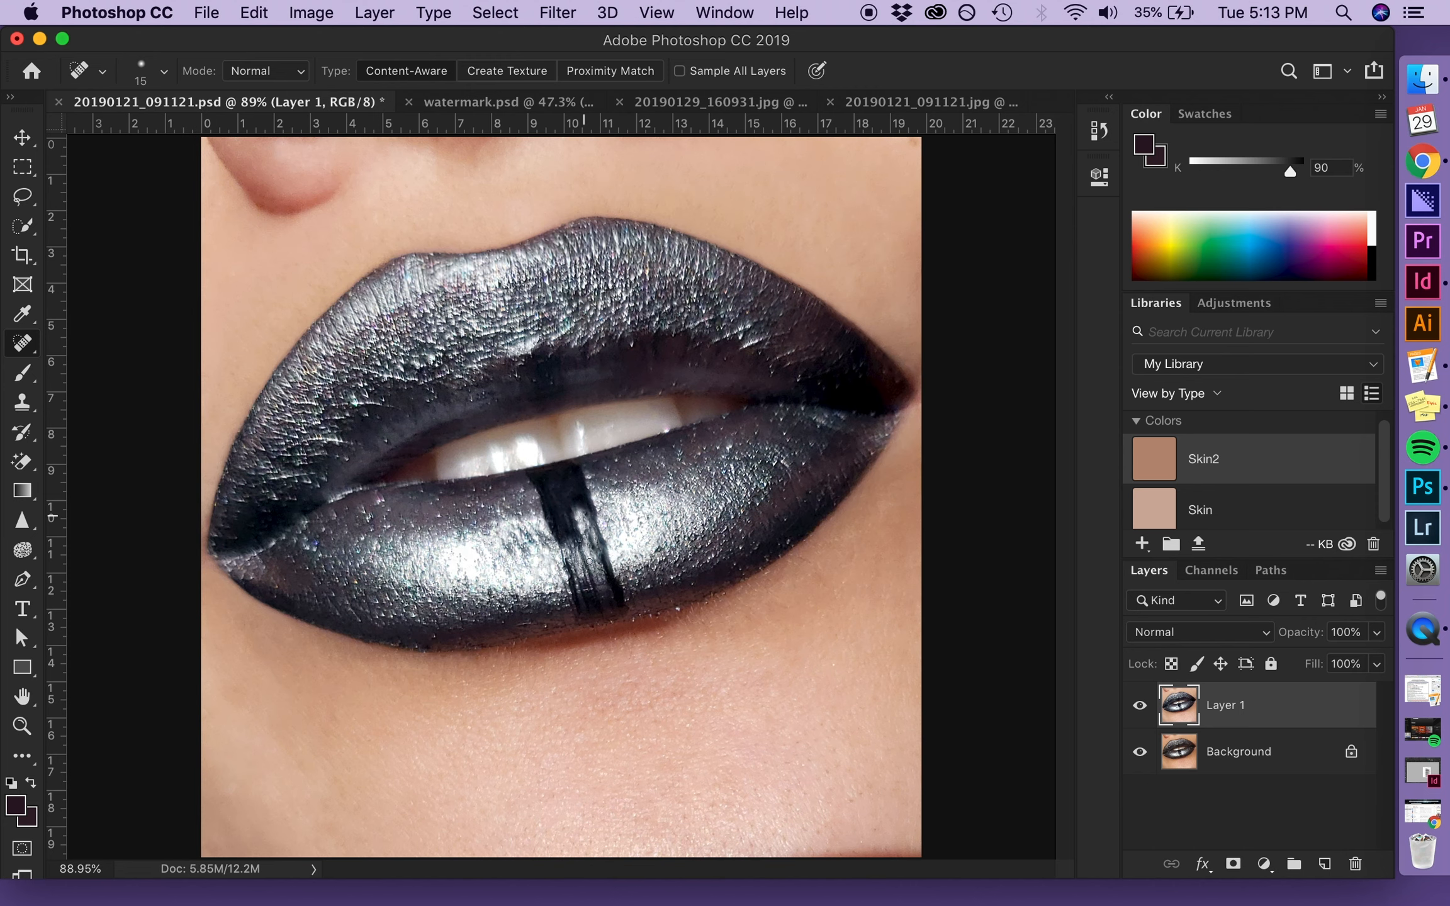
Step: Paint over the bright gap in the lower lip's black stripe with a 35 px brush at 18% opacity, and raise the opacity to 39%
scroll(562, 512, up, 5)
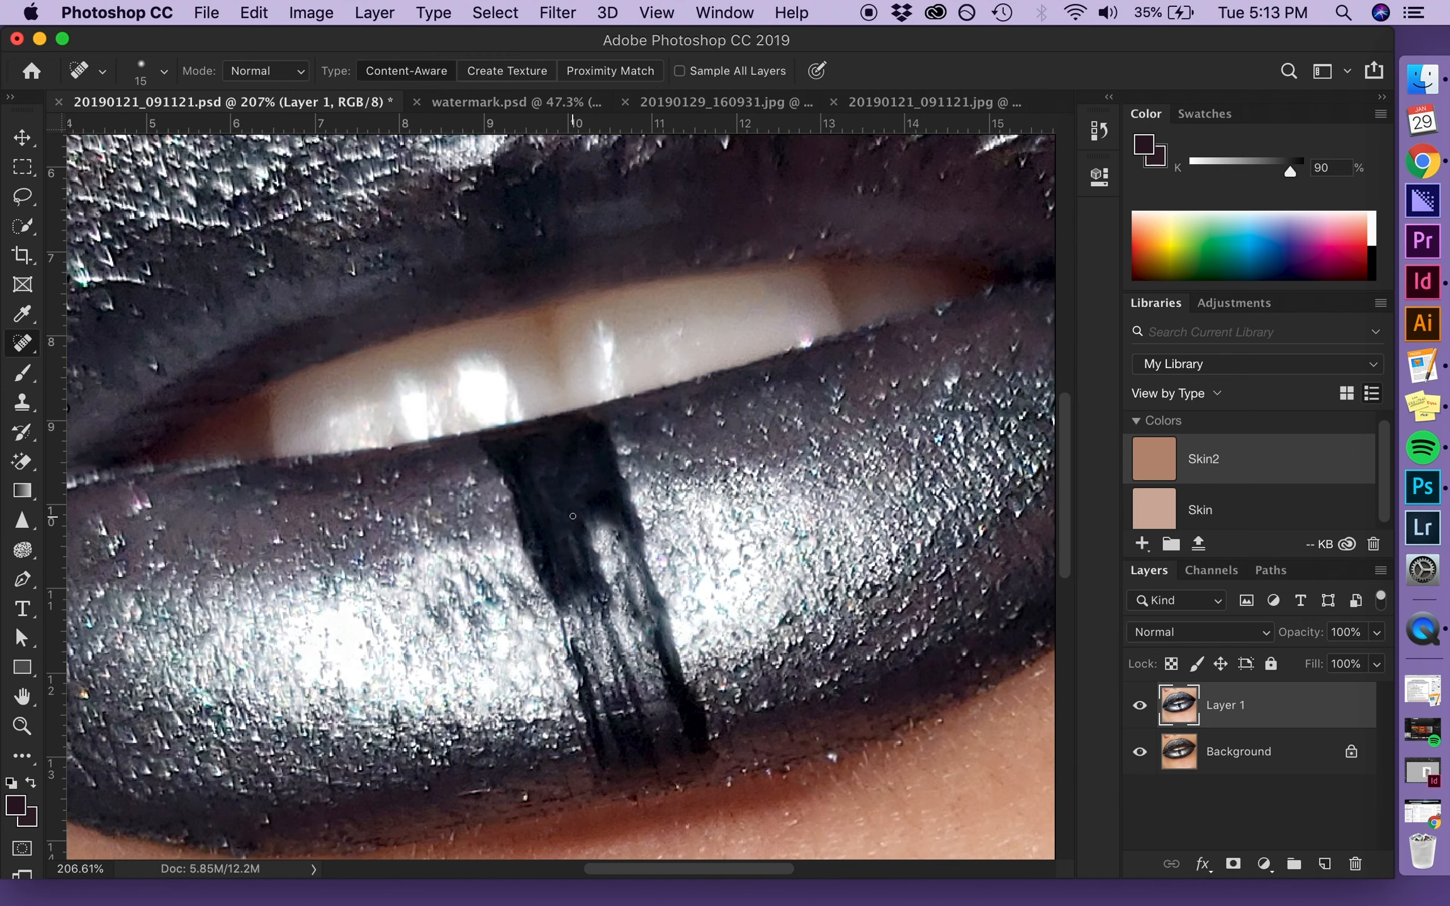
scroll(607, 543, down, 1)
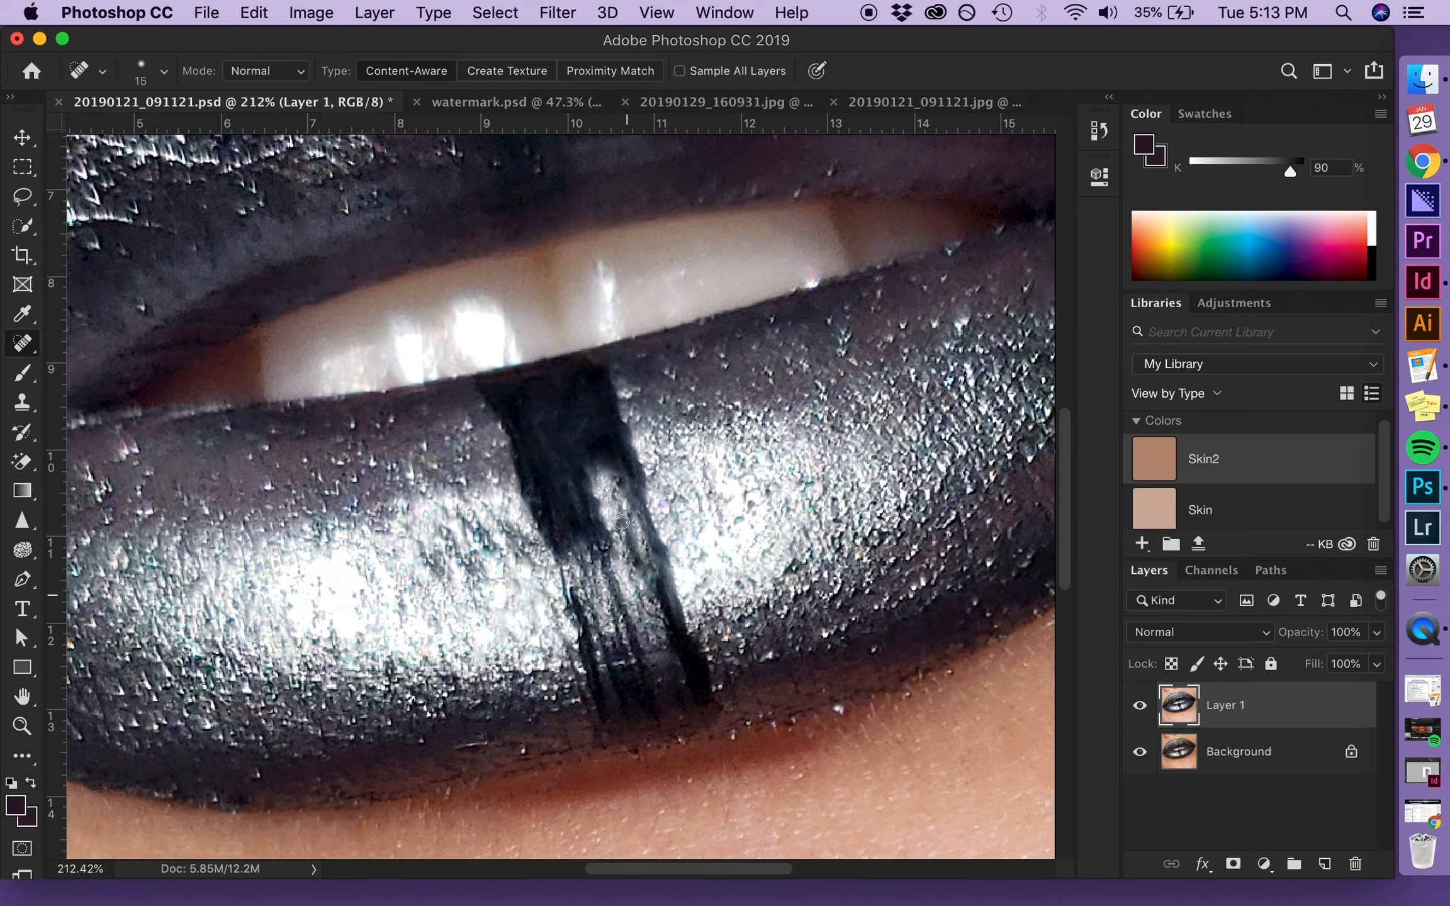
scroll(609, 513, up, 3)
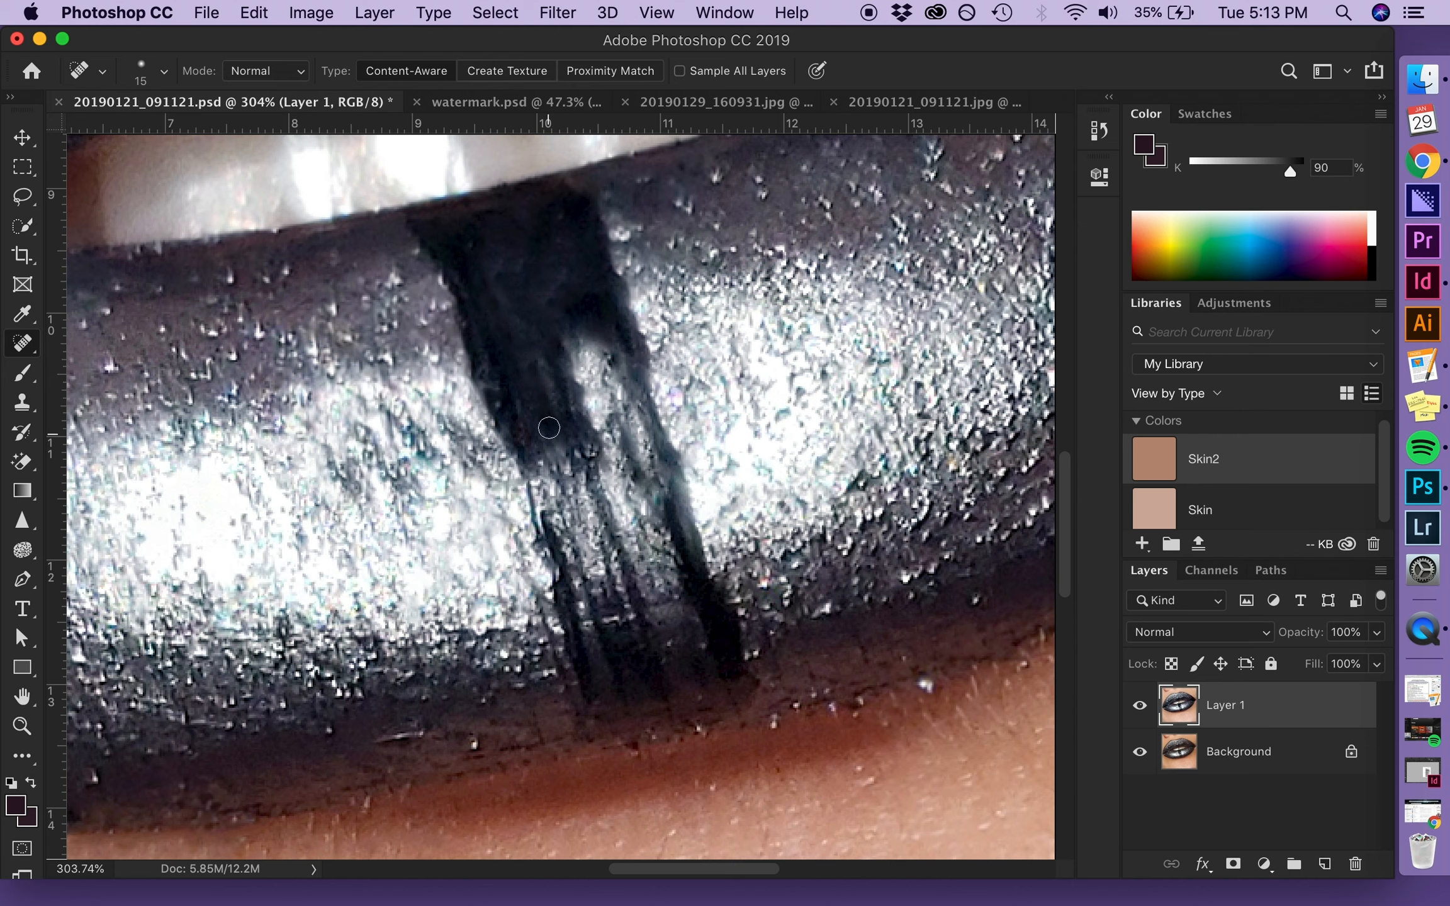
key(i)
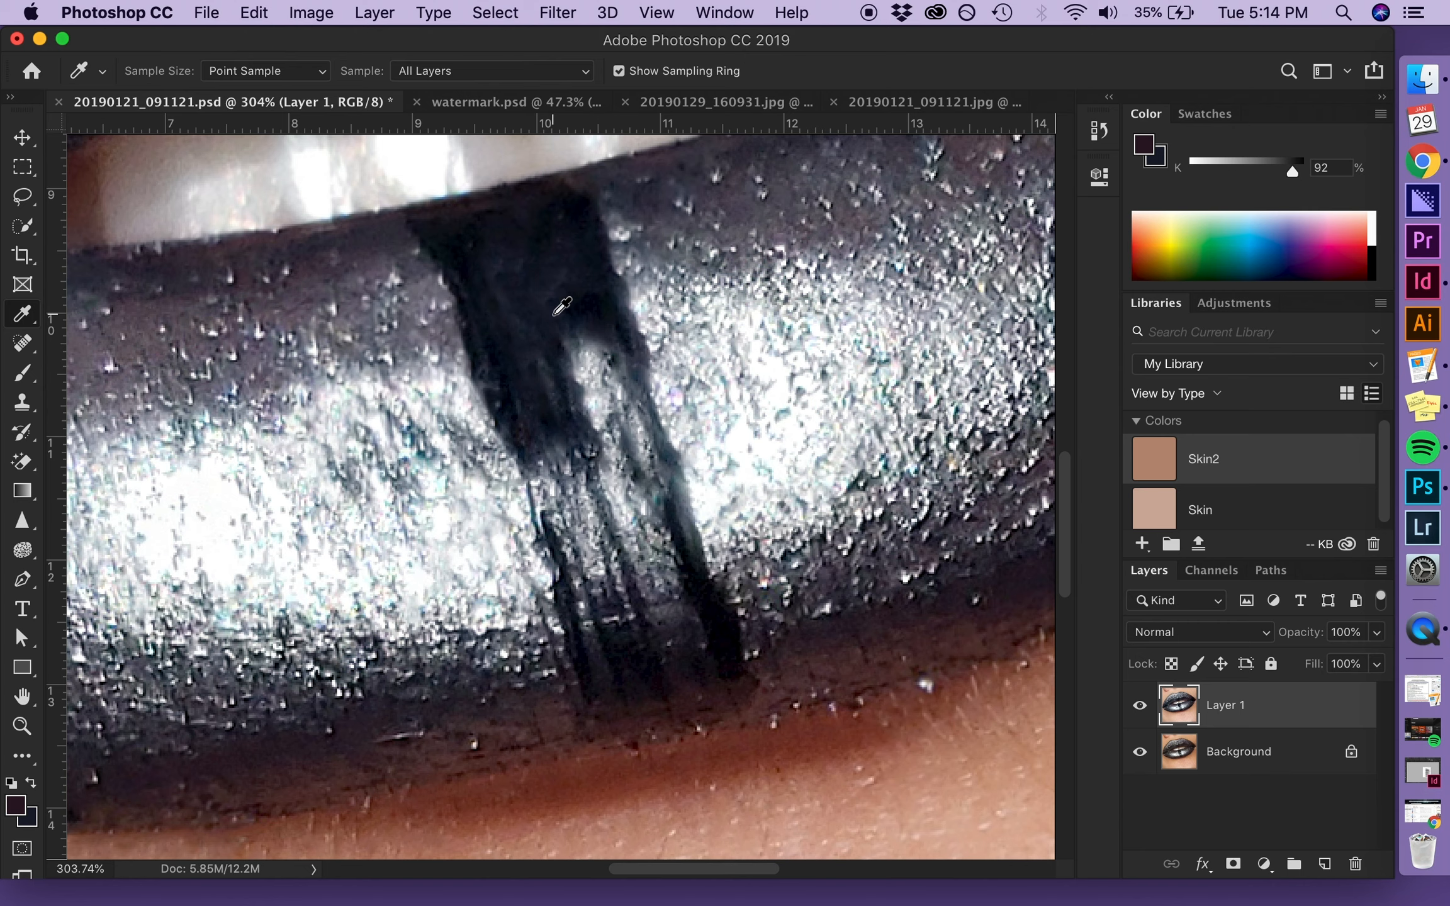
key(b)
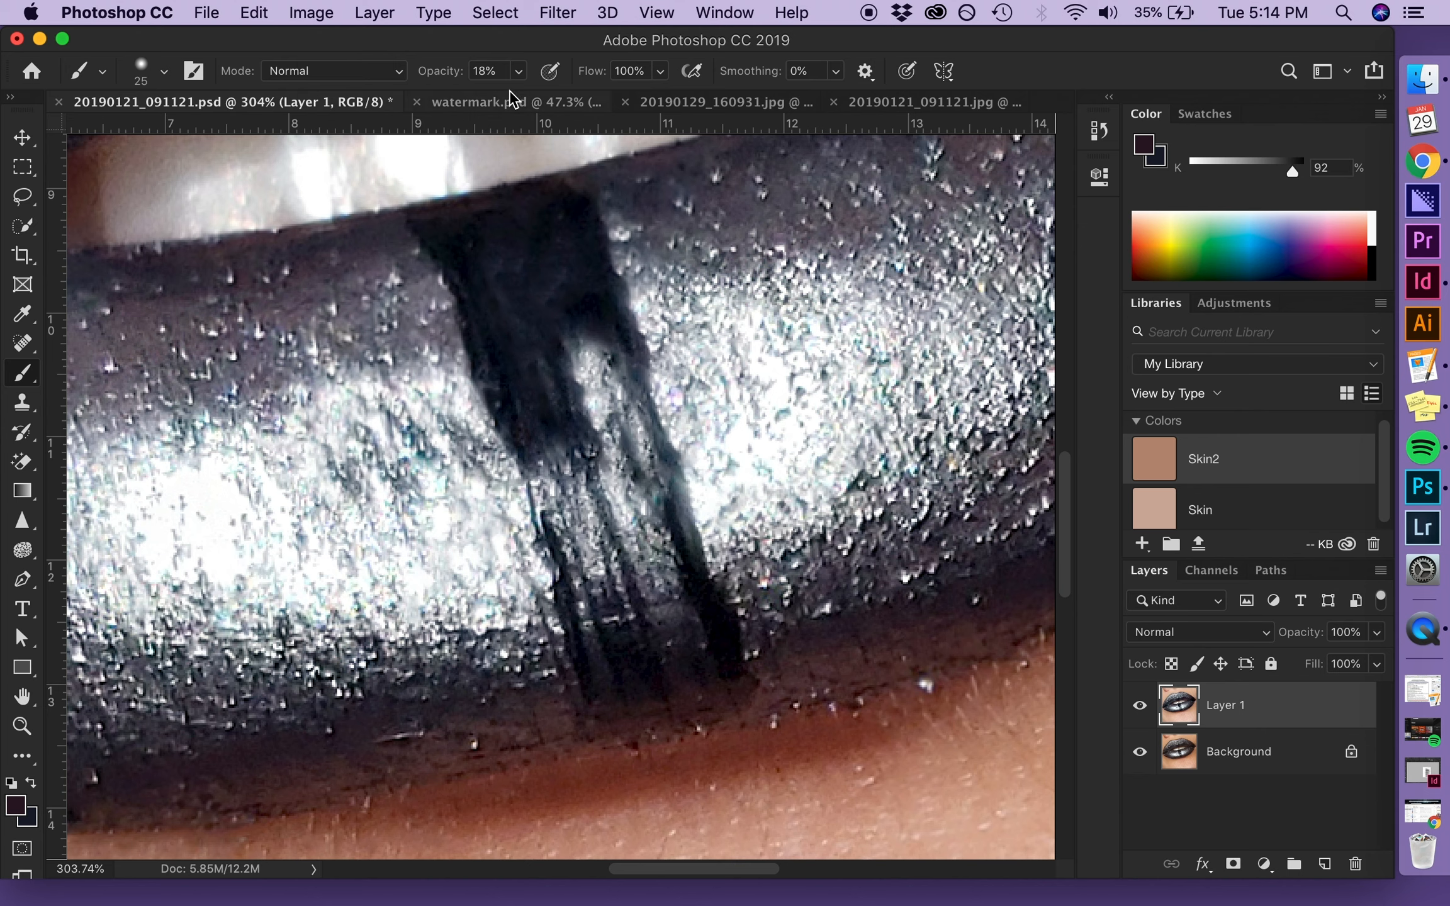
click(164, 71)
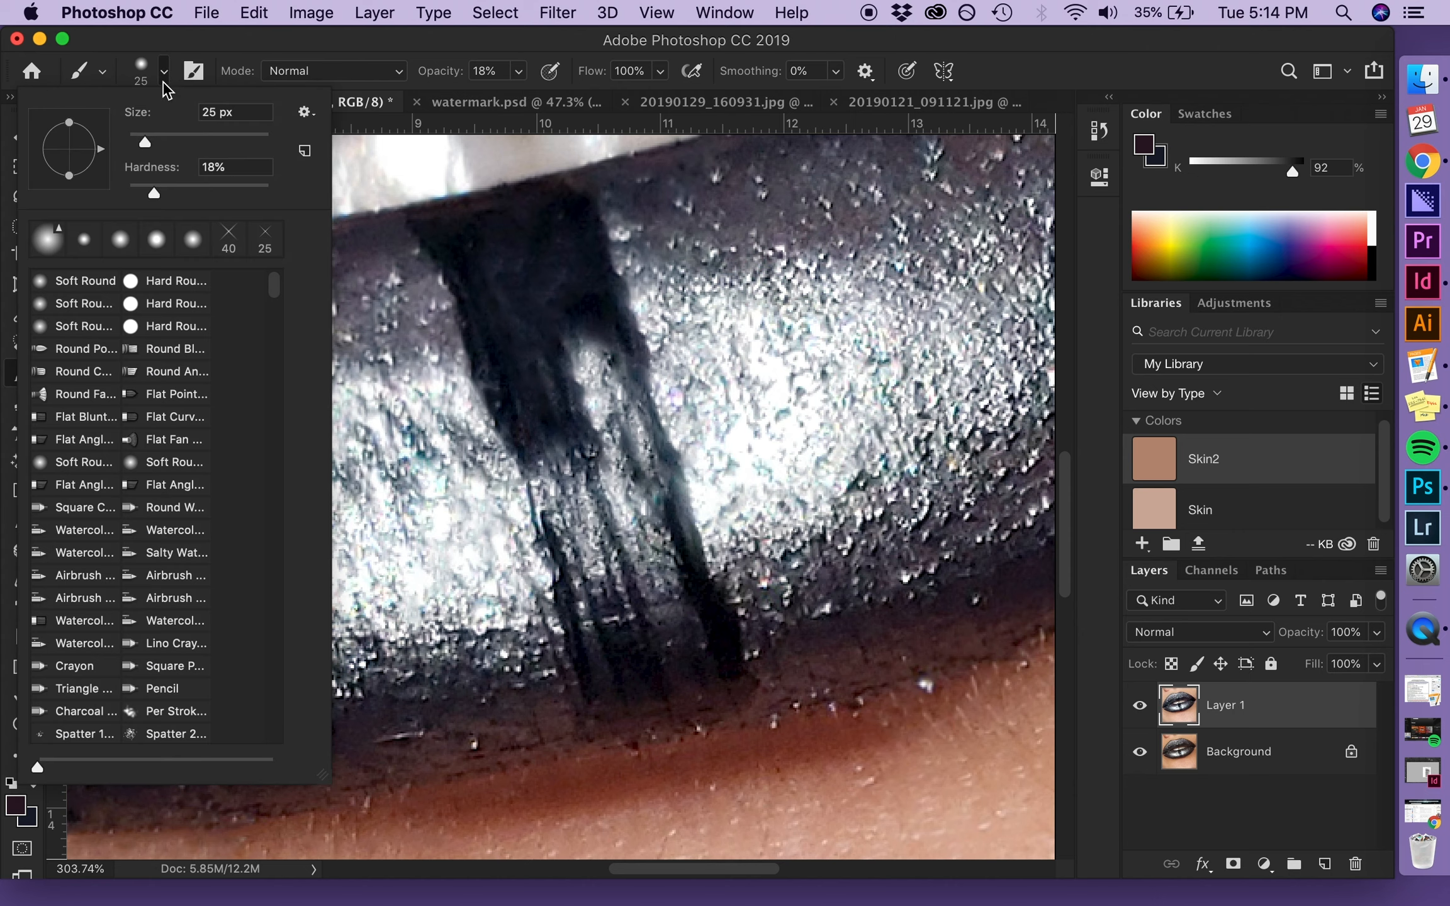
click(164, 73)
key(bracketright)
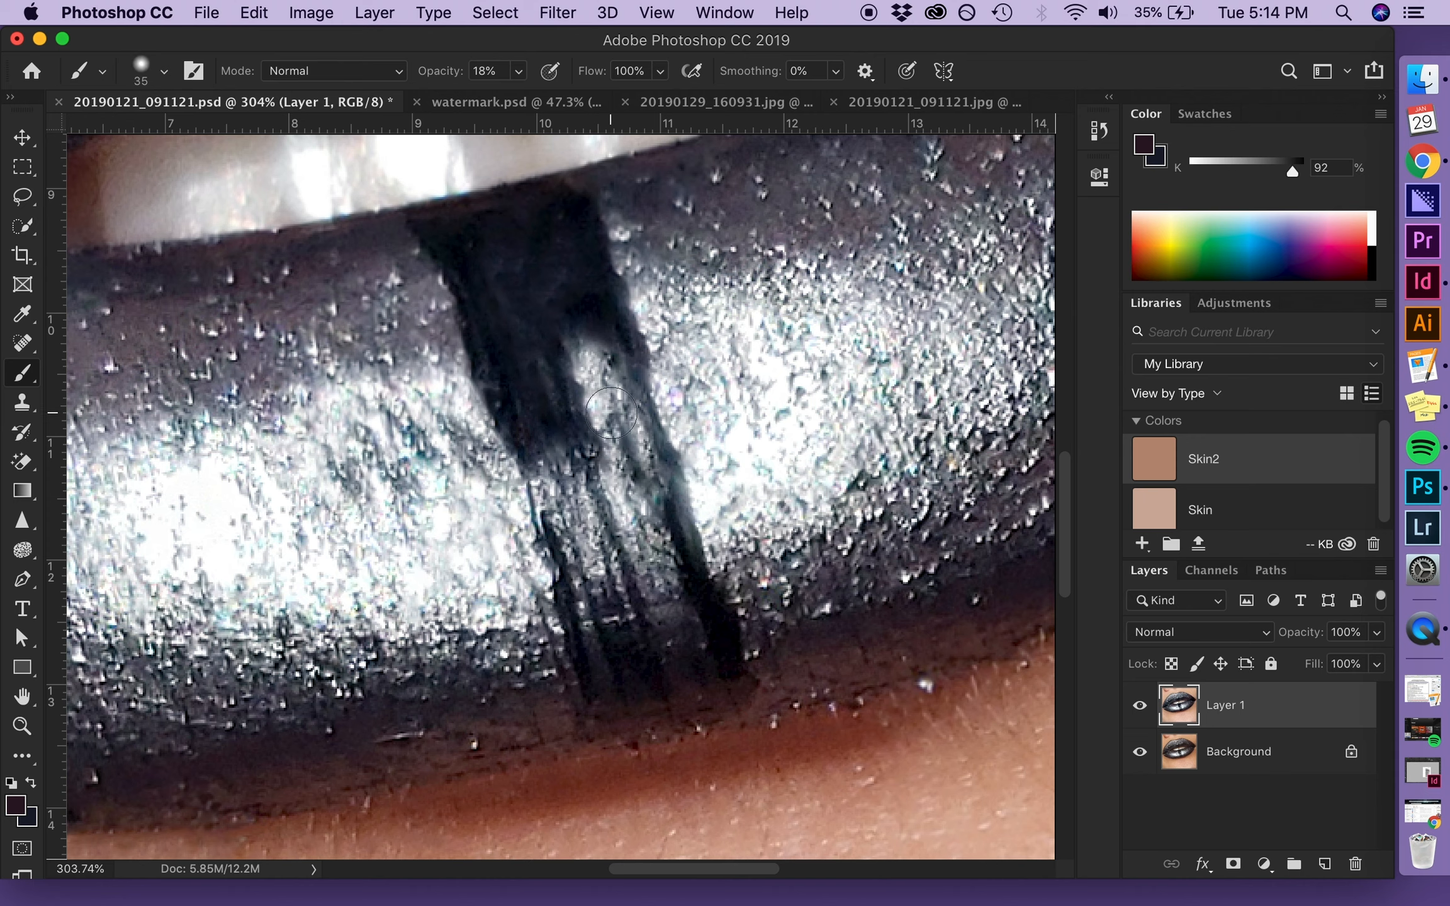
mouse_move(598, 377)
mouse_down()
mouse_move(598, 334)
mouse_move(626, 481)
mouse_up()
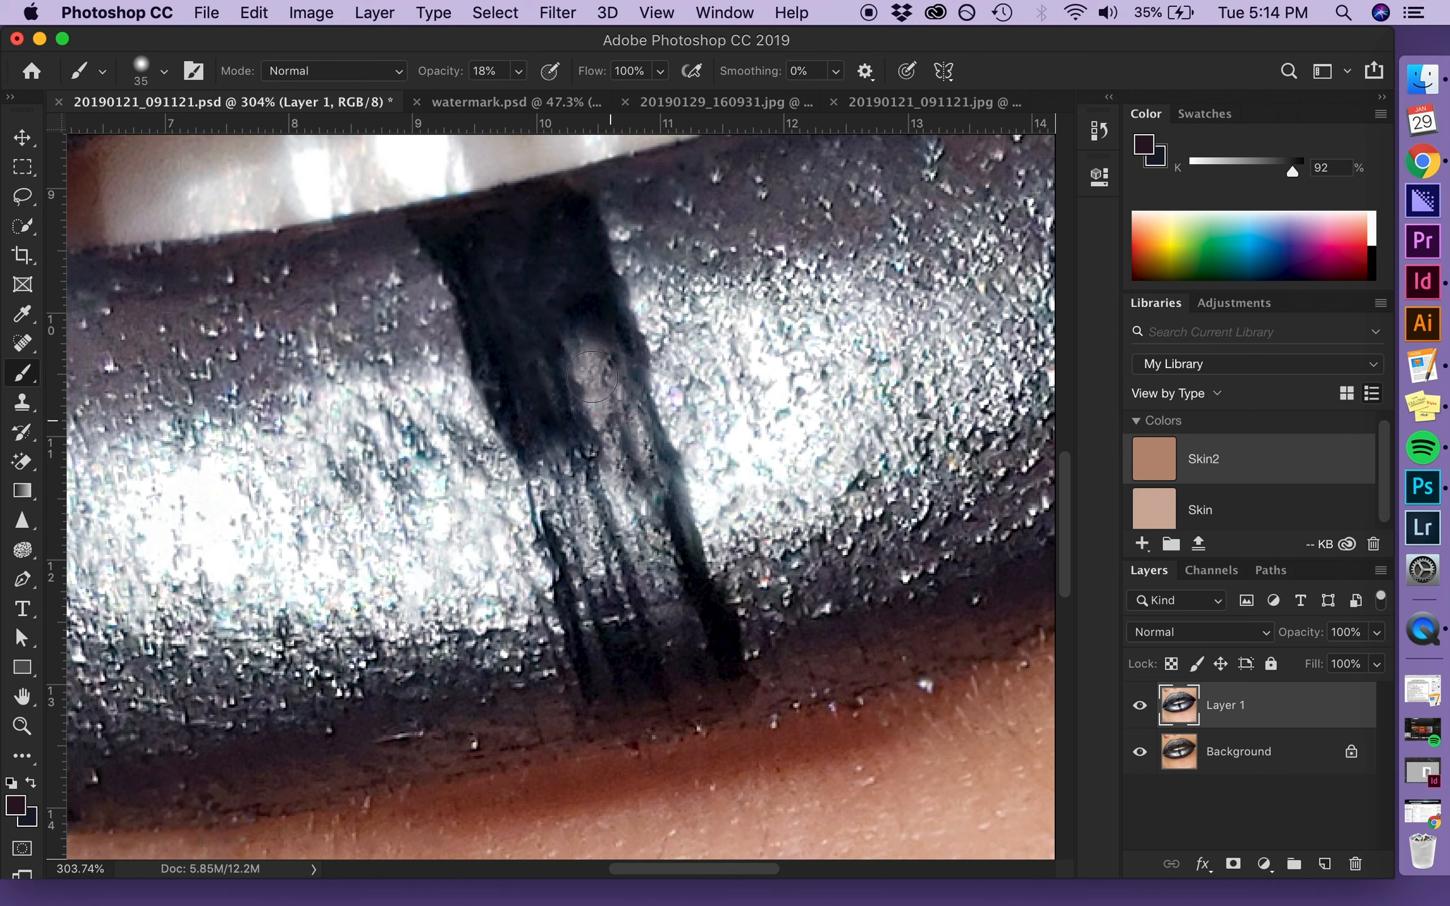
mouse_move(591, 376)
mouse_down()
mouse_move(656, 600)
mouse_move(597, 512)
mouse_up()
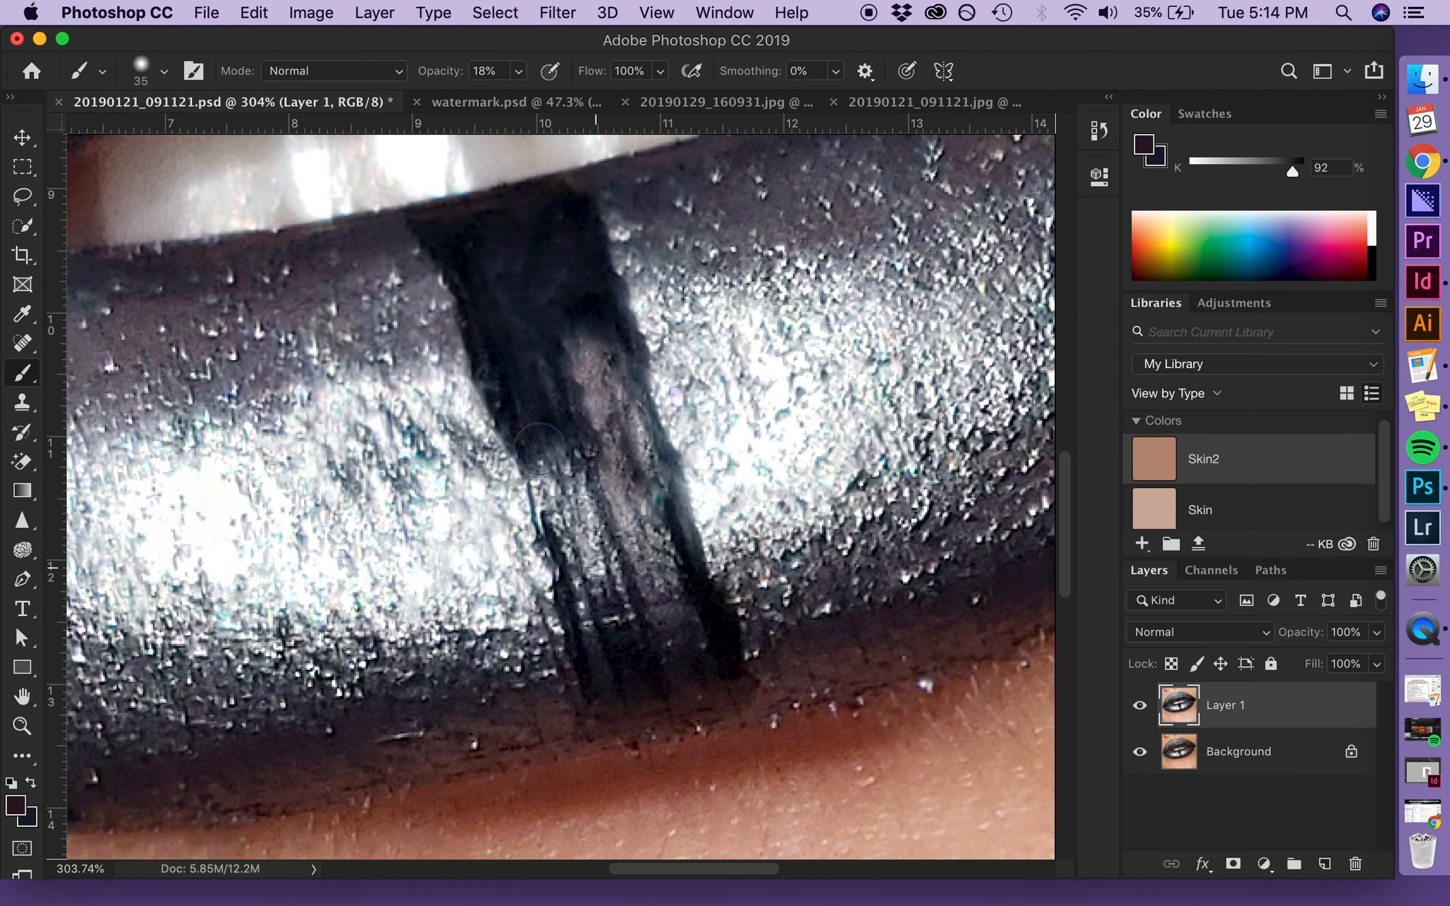
click(518, 71)
drag(519, 92, 541, 97)
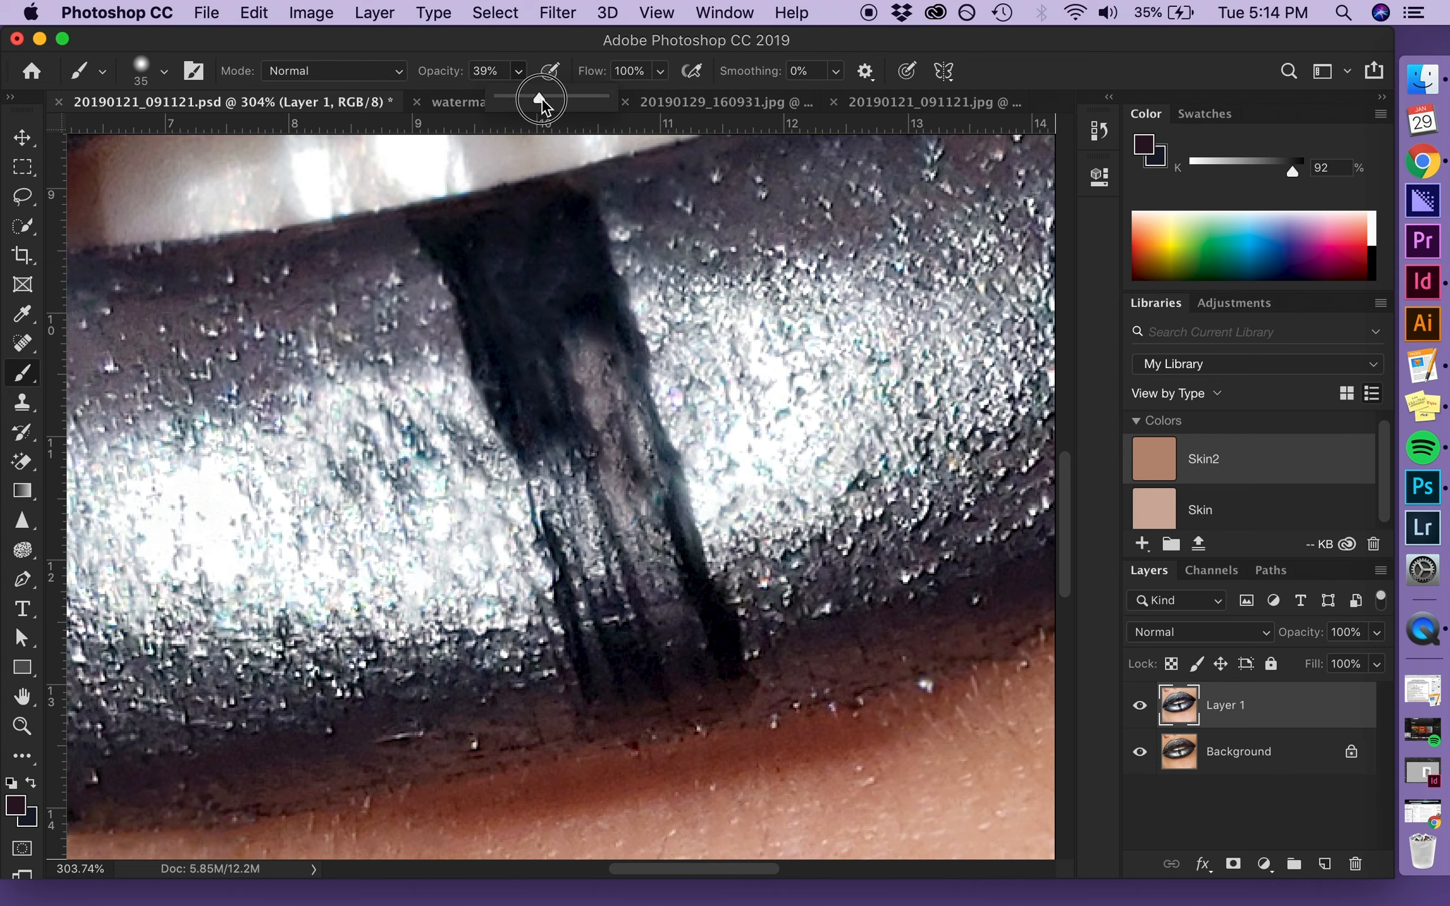
mouse_move(601, 385)
mouse_down()
mouse_move(574, 335)
mouse_move(608, 415)
mouse_move(580, 280)
mouse_move(624, 457)
mouse_up()
key([)
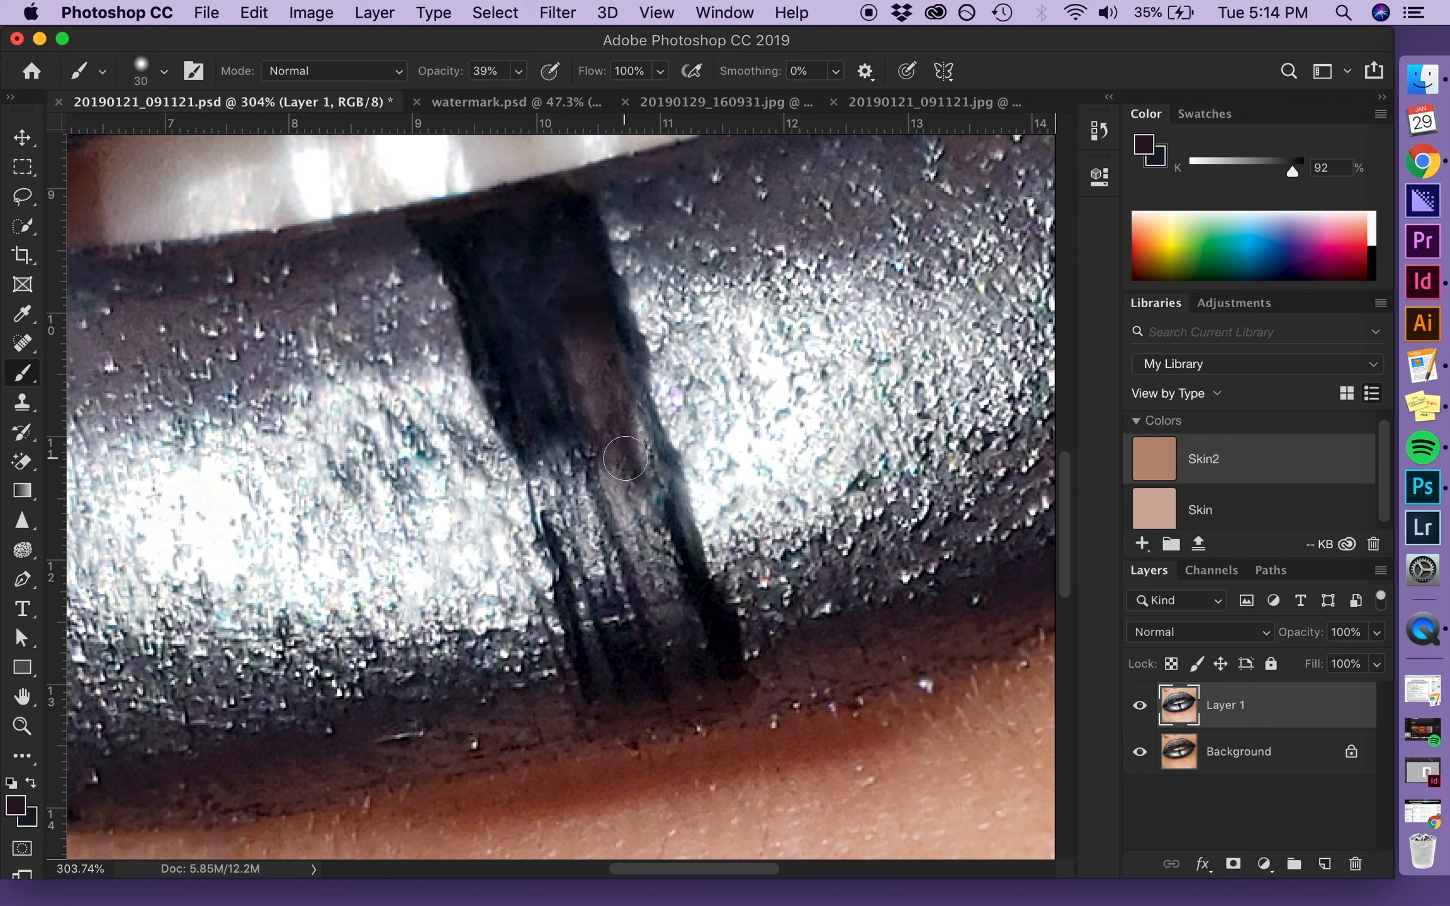
key(])
drag(589, 302, 626, 528)
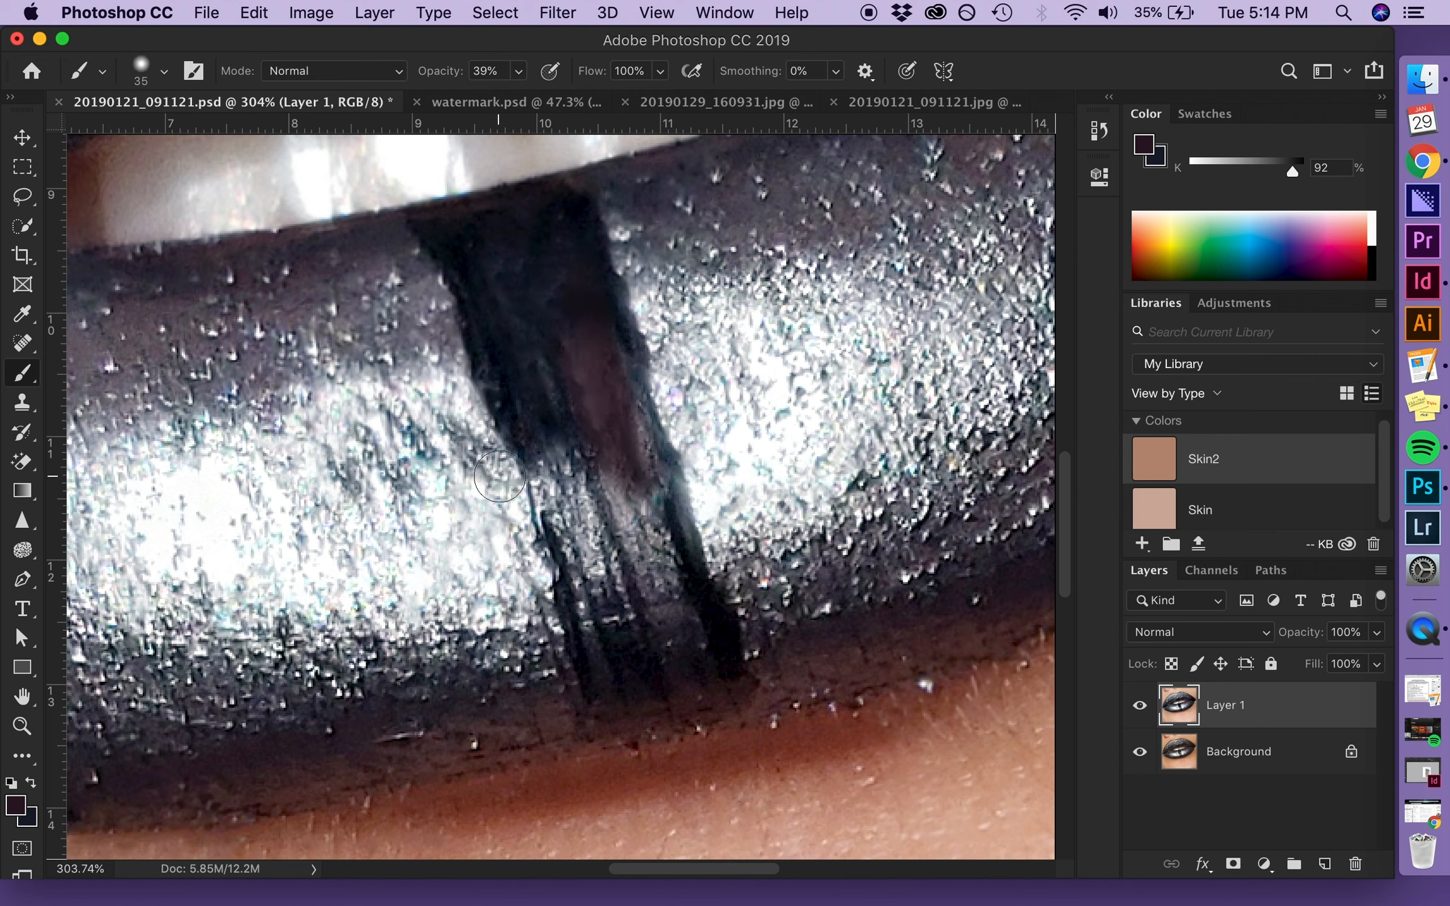
key(super+z)
key(super+z)
key(super+z)
key(super+z)
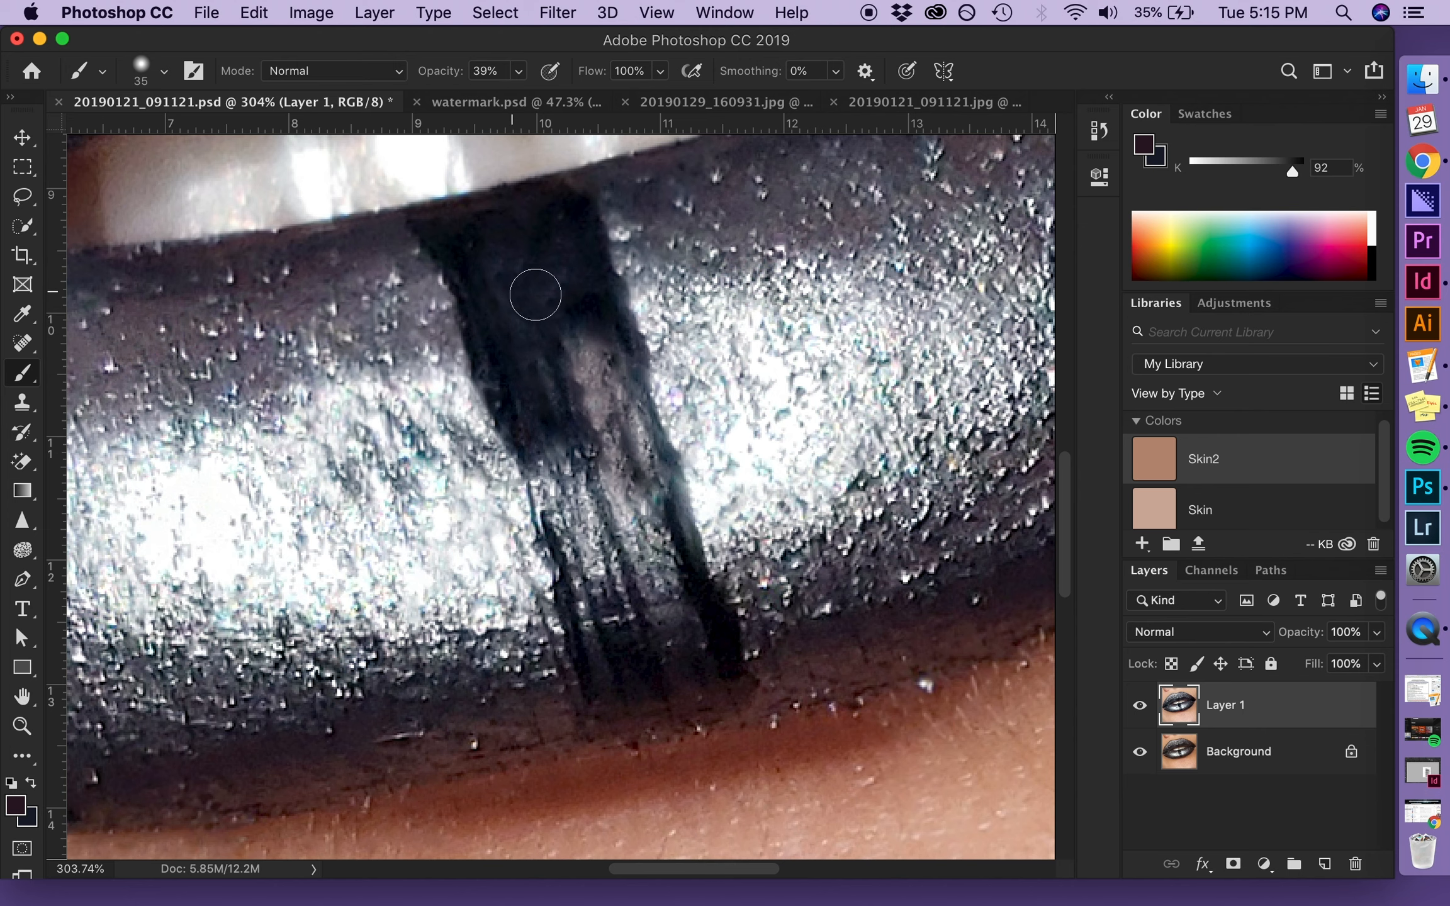
Step: Reset the foreground and background colours, and sample the stripe's dark tone as the foreground colour
key(i)
click(572, 269)
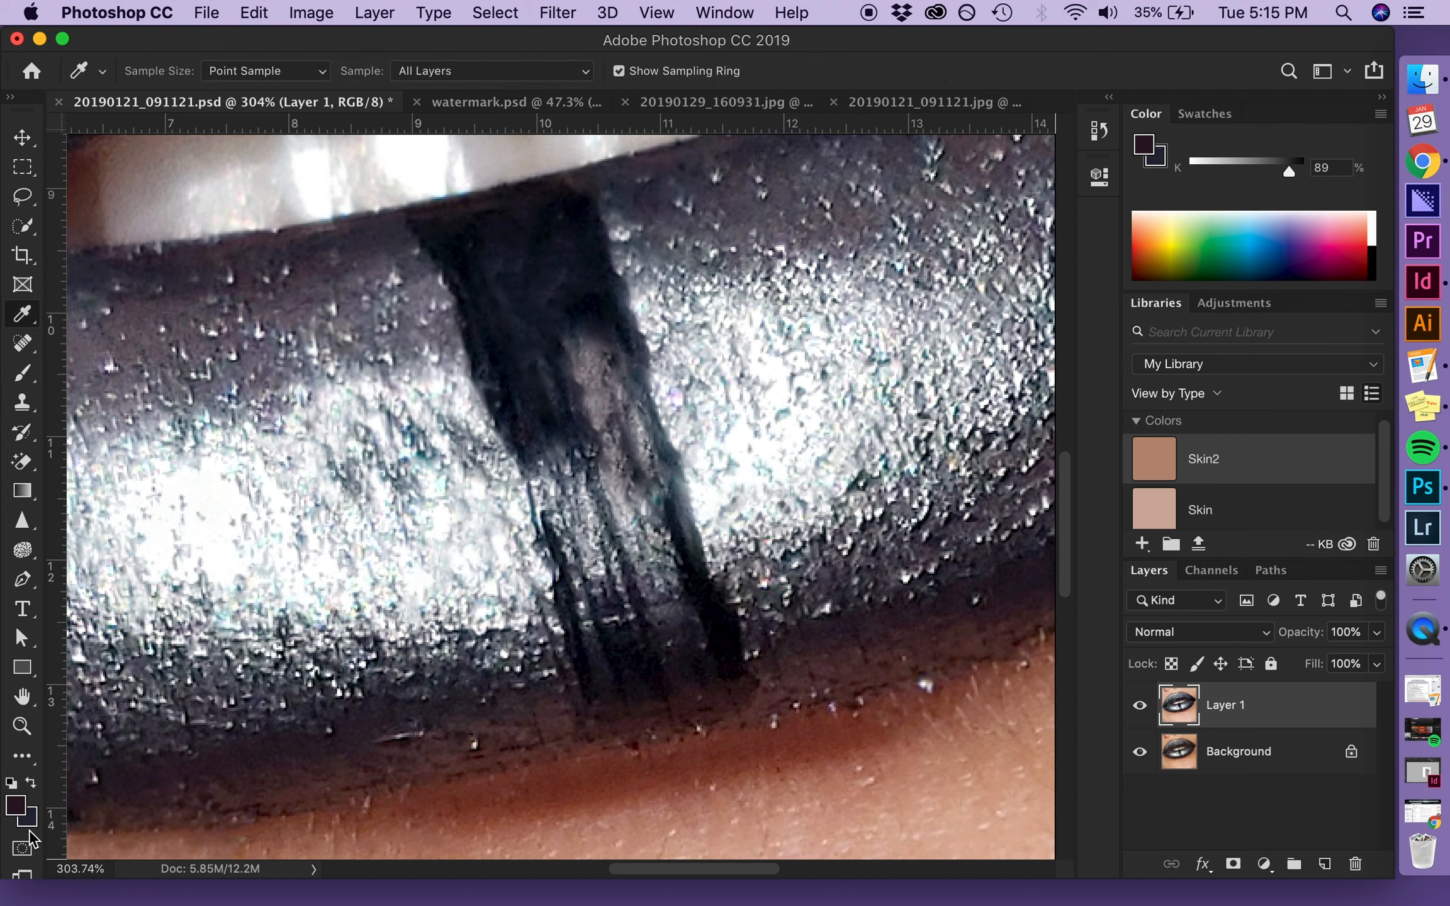
key(x)
click(30, 784)
click(31, 785)
key(d)
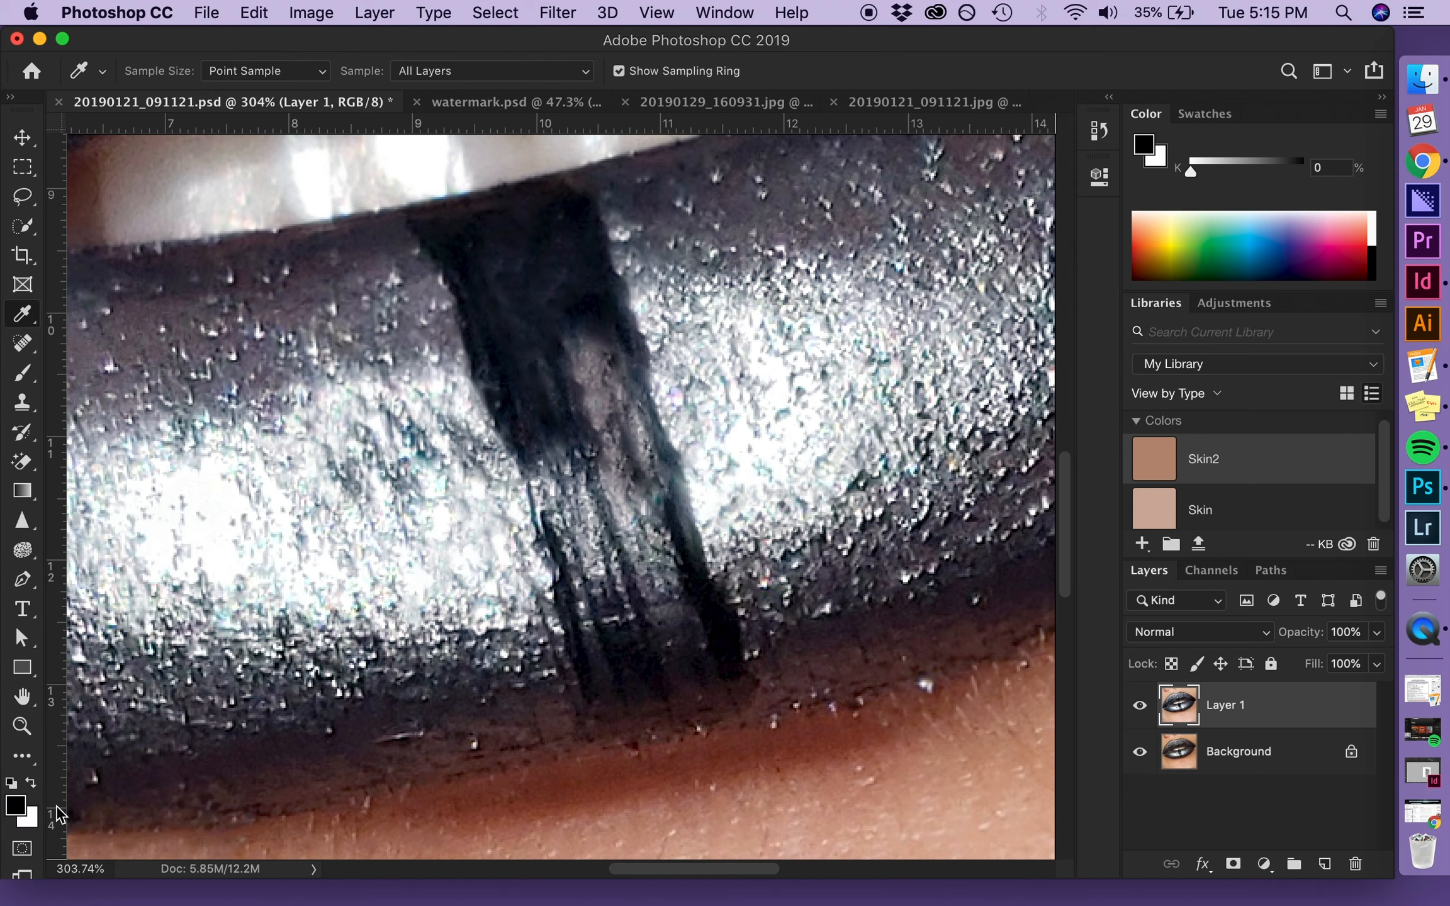
click(30, 784)
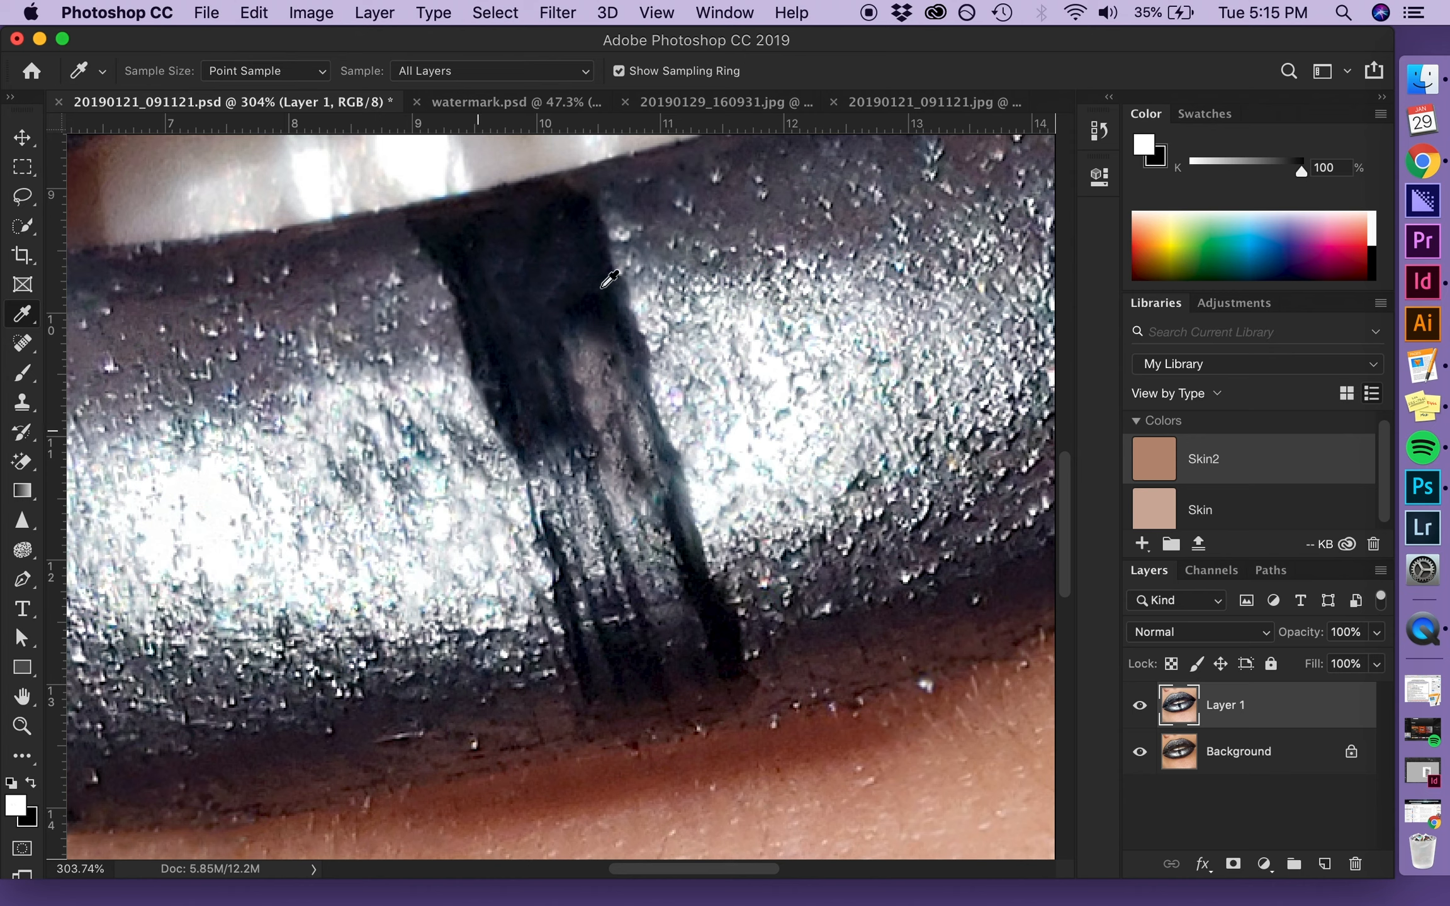
click(554, 287)
key(x)
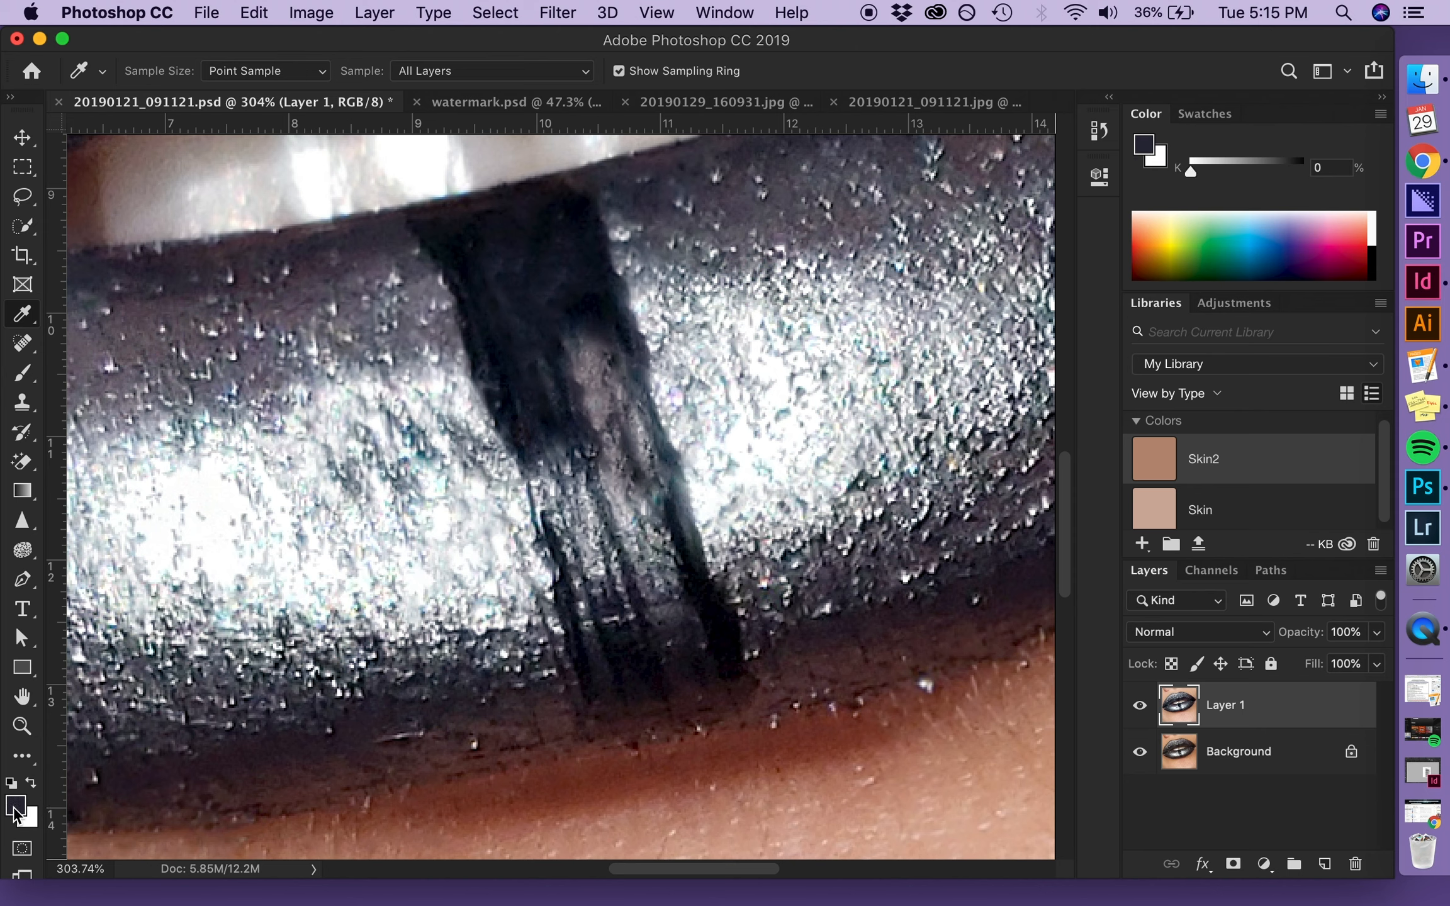
Step: Fill the streaky gaps inside the lower lip's stripe using the Brush tool at 40 px and 39% opacity
key(b)
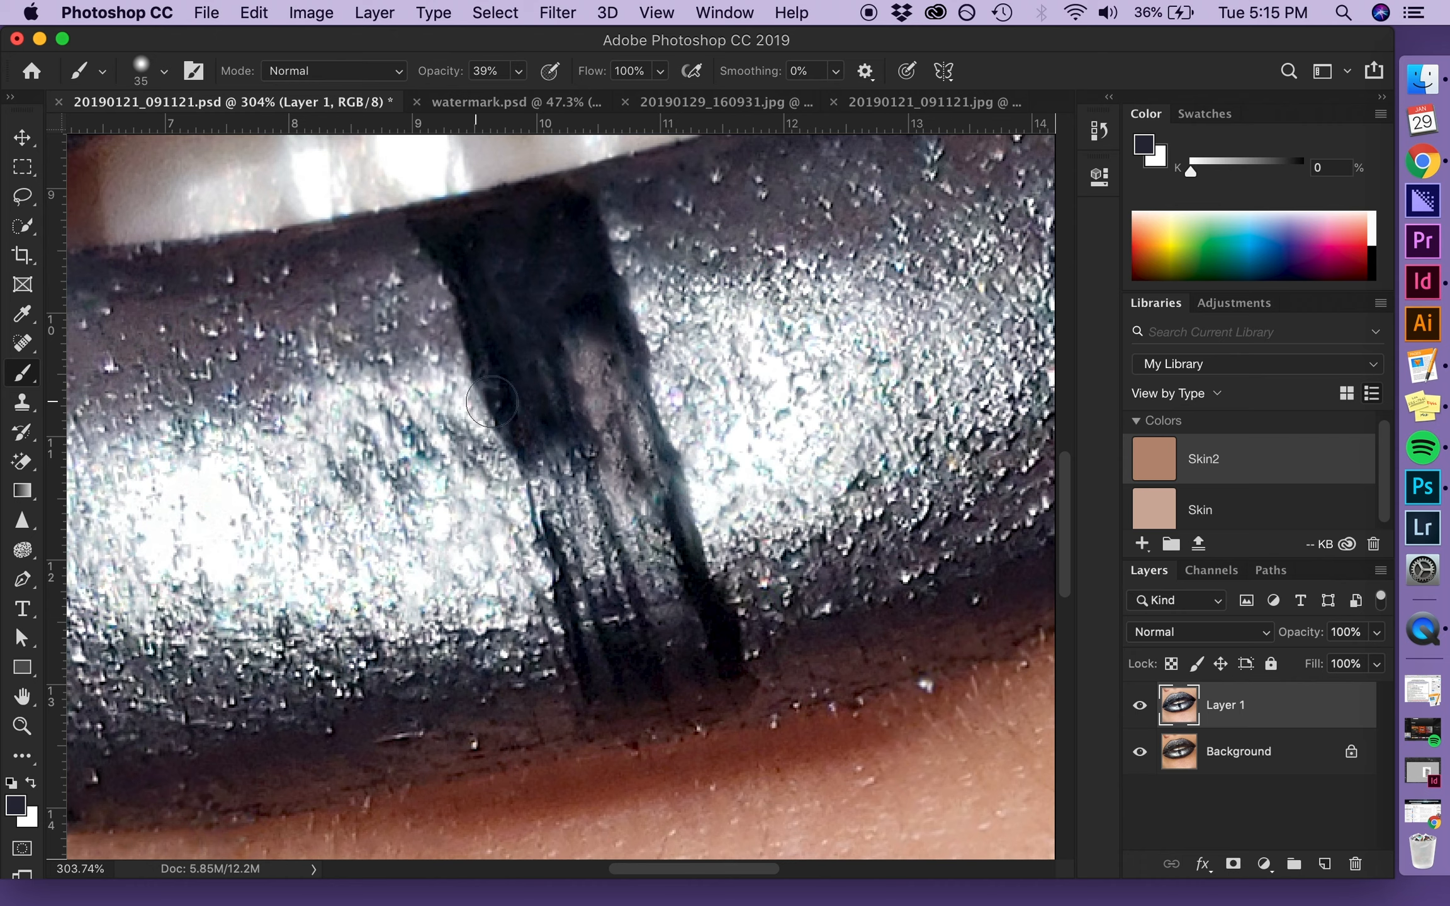
mouse_move(602, 397)
mouse_down()
mouse_move(591, 359)
mouse_move(602, 414)
mouse_move(580, 311)
mouse_move(582, 430)
mouse_up()
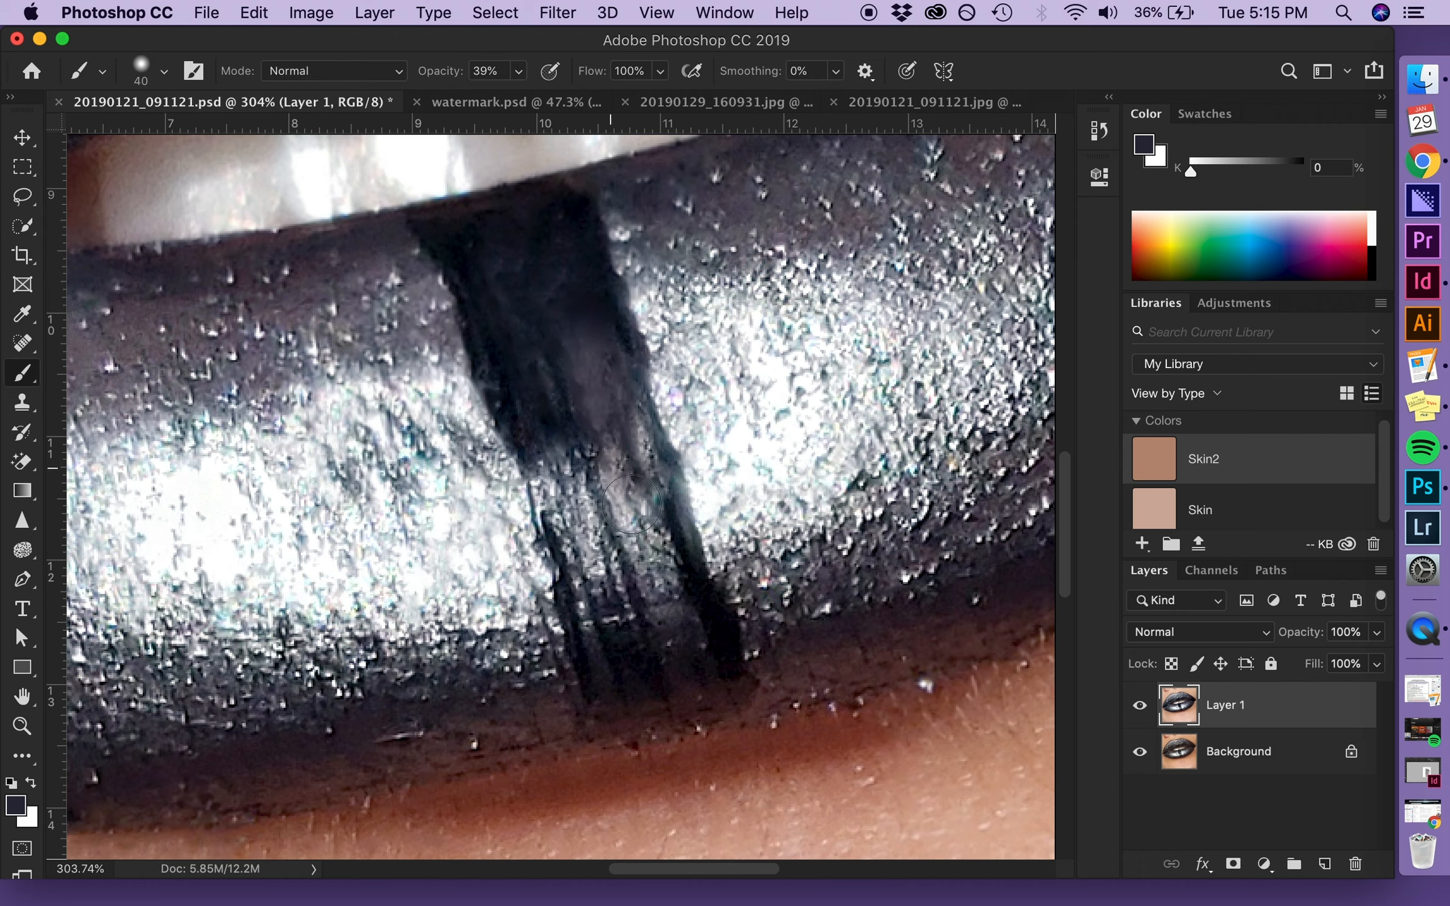
key(])
mouse_move(656, 570)
mouse_down()
mouse_move(599, 415)
mouse_move(625, 558)
mouse_move(593, 546)
mouse_move(587, 561)
mouse_move(561, 462)
mouse_move(598, 546)
mouse_up()
Step: Fill in the ragged left edge of the stripe with a 9 px brush
key([)
key([)
key([)
key([)
key([)
key([)
mouse_move(544, 479)
mouse_down()
mouse_move(557, 583)
mouse_move(518, 429)
mouse_up()
drag(547, 481, 538, 440)
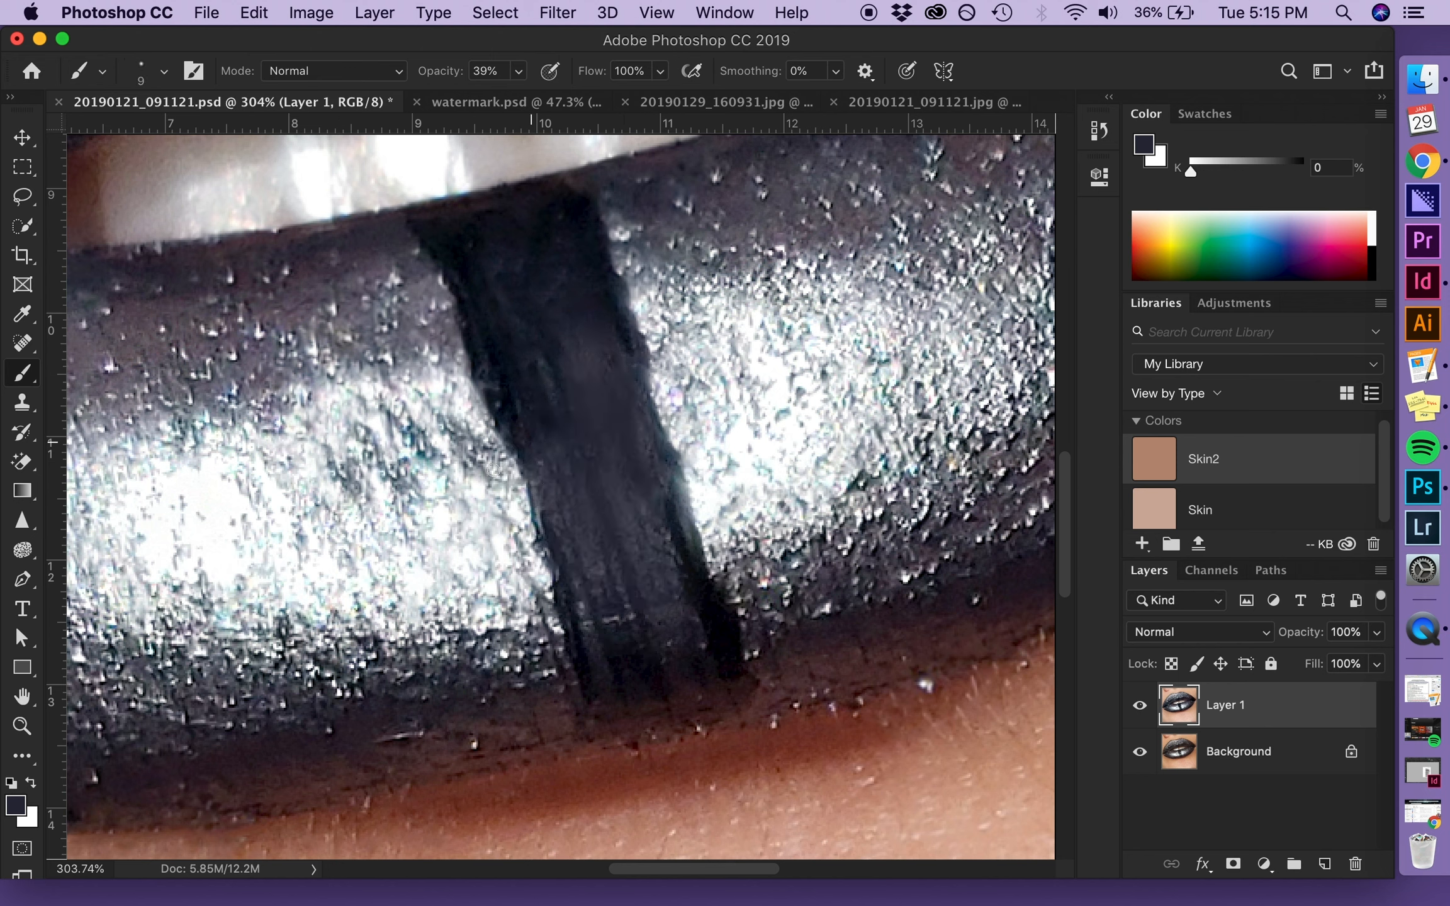
Step: Sample a darker tone from inside the stripe and paint along its middle with a 35 px brush to even the colour
alt+click(530, 395)
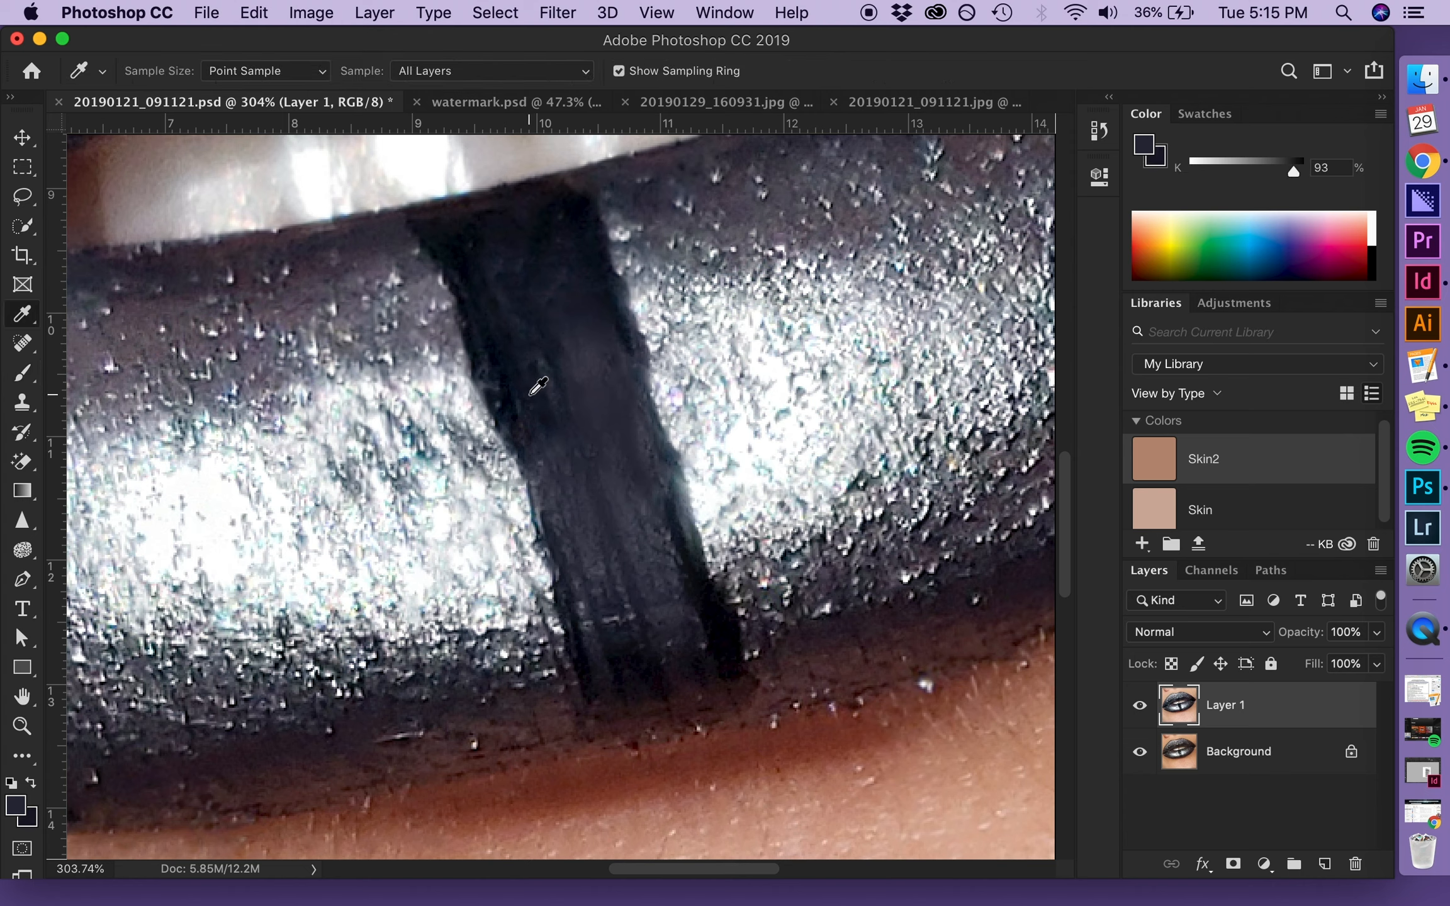
alt+click(530, 394)
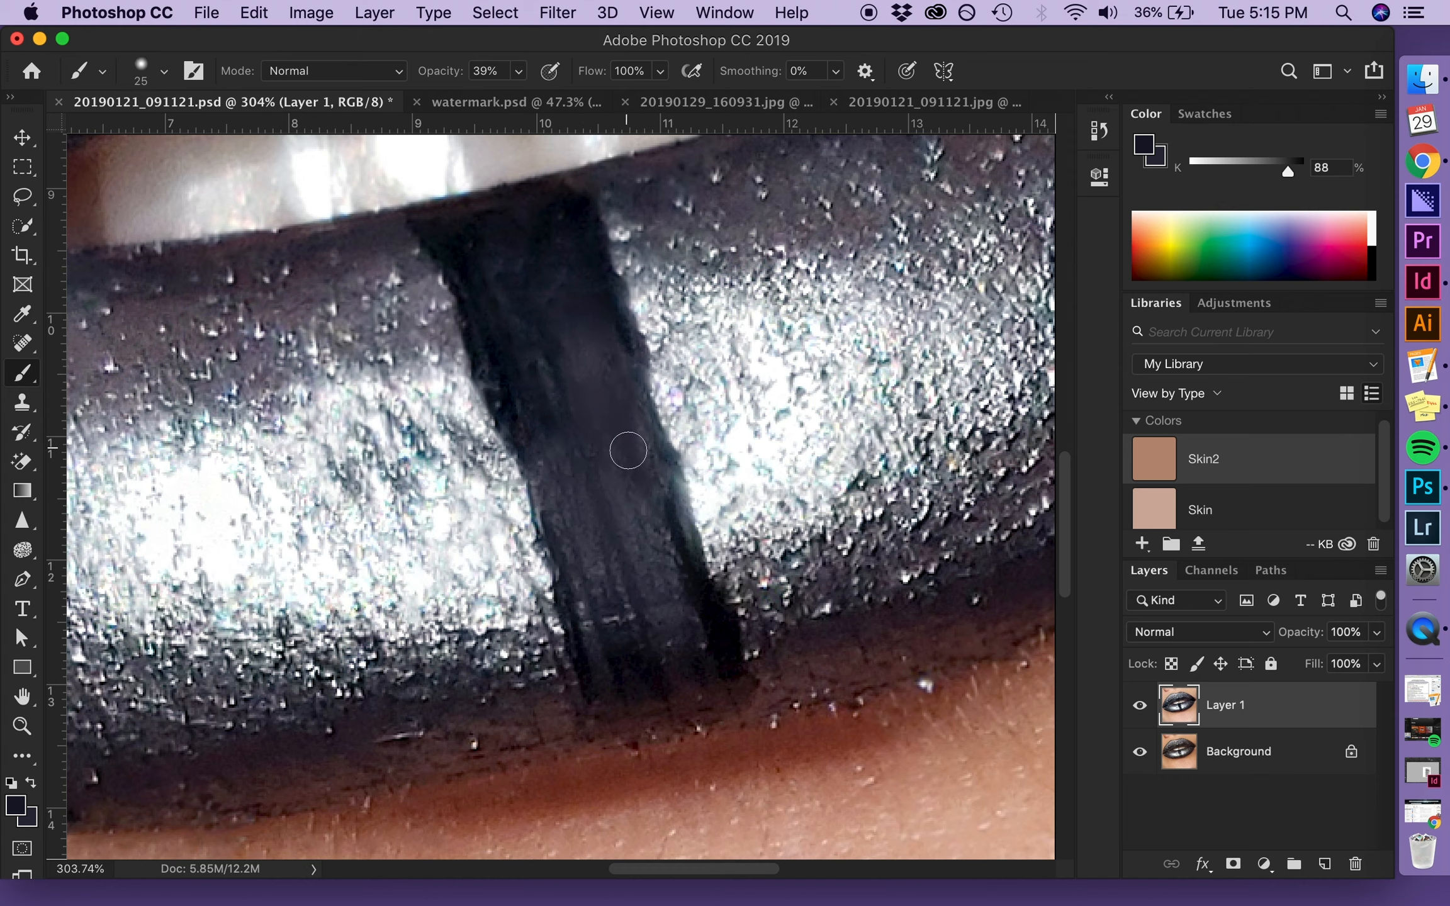
key(bracketright)
key(bracketright)
key(bracketright)
key(bracketright)
key(bracketright)
key(bracketright)
key(bracketright)
key(bracketright)
mouse_move(572, 331)
mouse_down()
mouse_move(634, 474)
mouse_move(620, 538)
mouse_up()
key(bracketleft)
key(bracketleft)
key(bracketleft)
key(bracketleft)
key(bracketleft)
key(bracketleft)
key(bracketleft)
key(bracketleft)
key(bracketleft)
key(bracketleft)
key(bracketleft)
key(bracketleft)
key(bracketleft)
key(bracketleft)
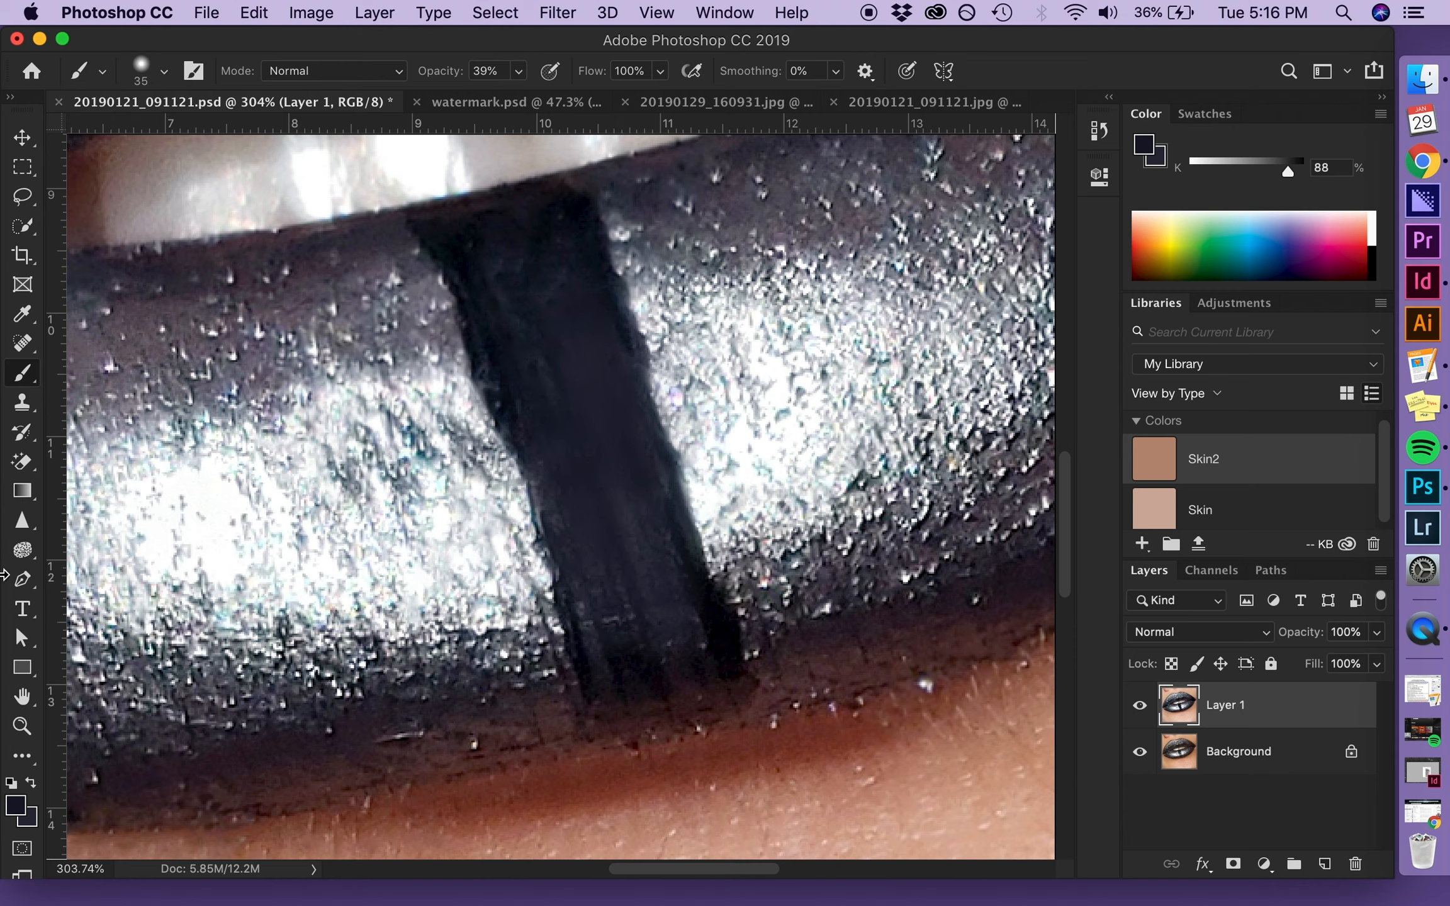
Step: Add texture along the middle of the painted stripe using the Sharpen tool at 30 px and 34% strength
click(24, 521)
mouse_move(535, 339)
mouse_down()
mouse_move(582, 369)
mouse_move(645, 527)
mouse_move(583, 524)
mouse_move(623, 463)
mouse_move(644, 588)
mouse_move(569, 340)
mouse_move(611, 392)
mouse_move(621, 527)
mouse_move(608, 565)
mouse_move(557, 442)
mouse_move(596, 564)
mouse_move(628, 438)
mouse_move(568, 293)
mouse_move(588, 405)
mouse_move(575, 441)
mouse_up()
key([)
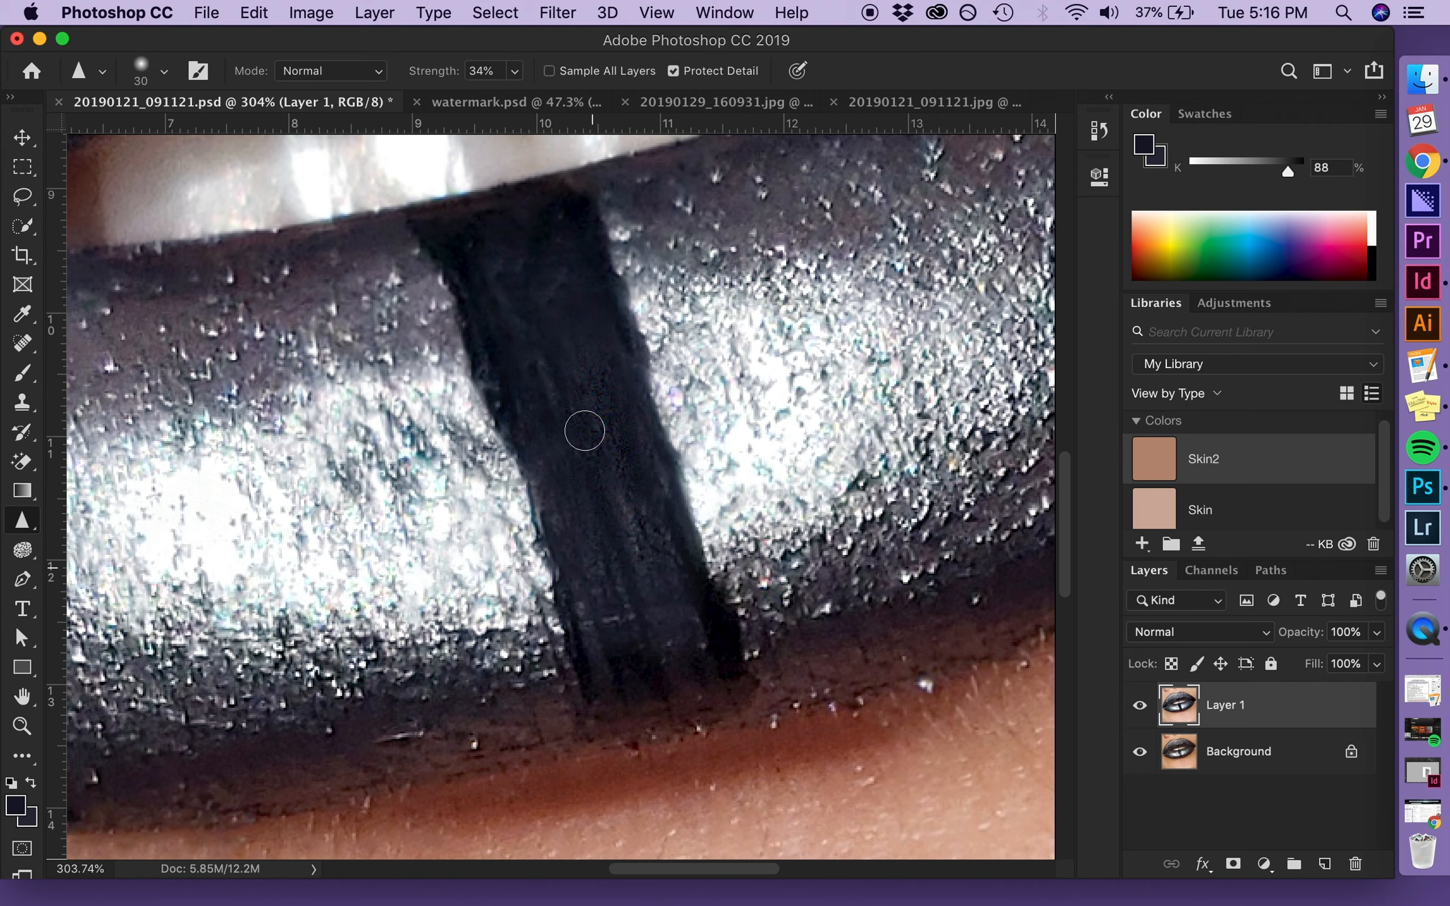
drag(566, 538, 542, 448)
mouse_move(569, 325)
mouse_down()
mouse_move(579, 311)
mouse_move(557, 290)
mouse_up()
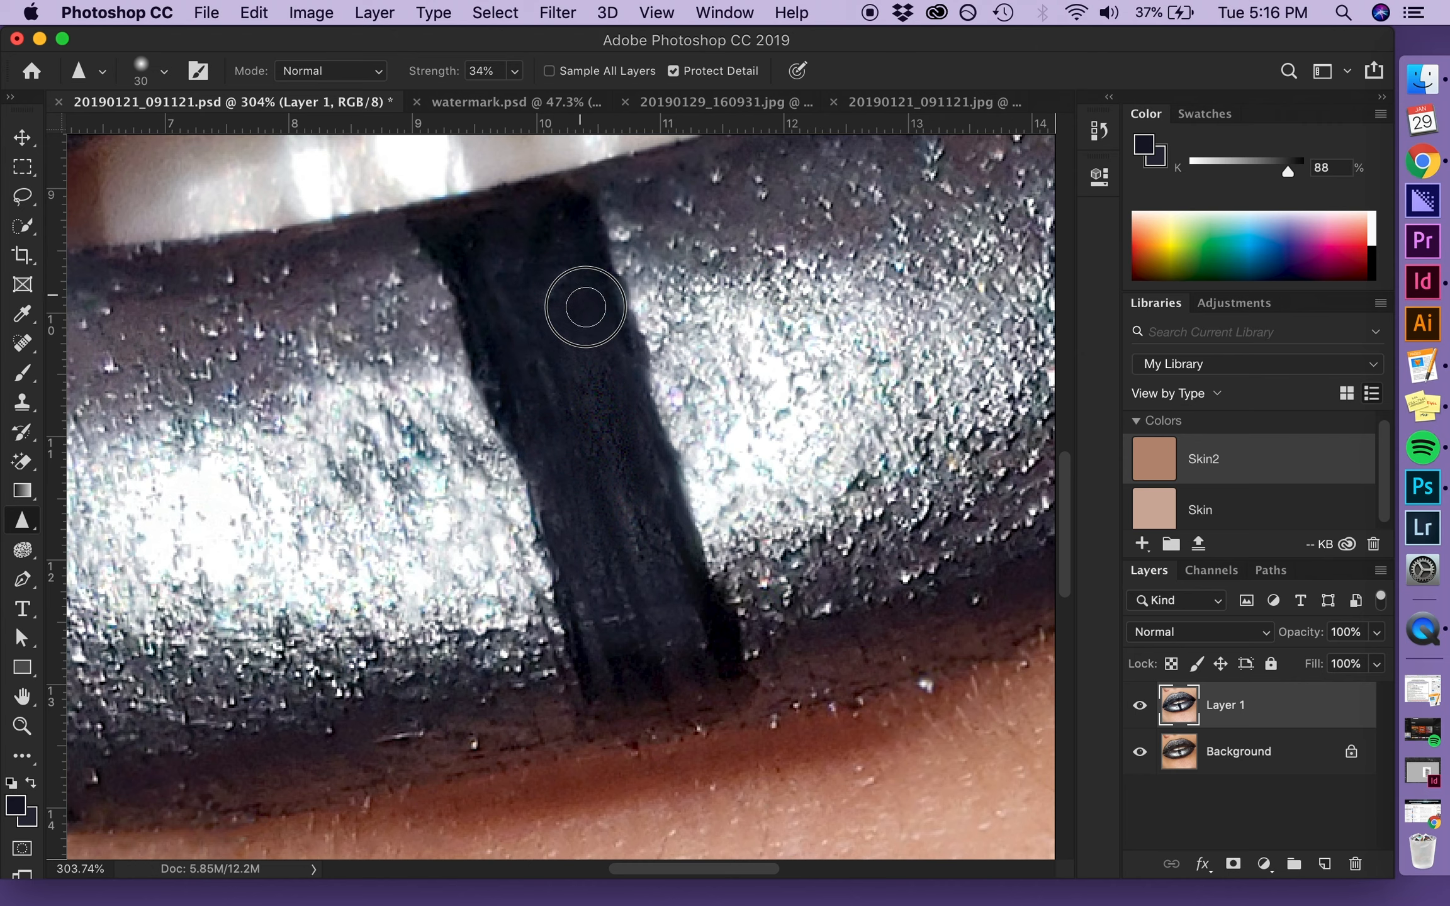
Step: Heal the light specks in the middle of the stripe using the Spot Healing Brush at 10 px
scroll(518, 443, up, 3)
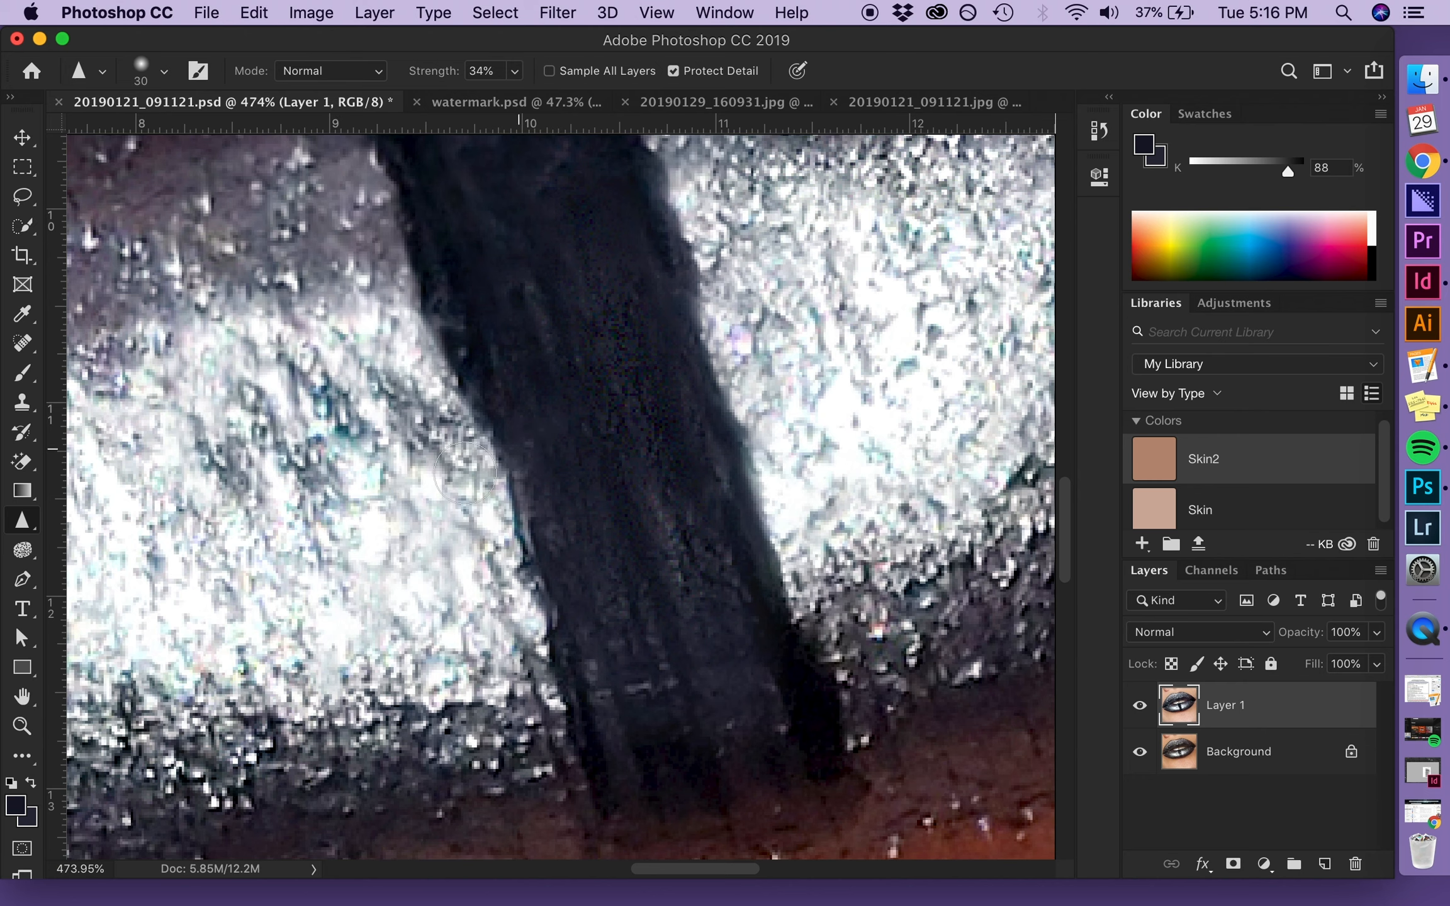
key(j)
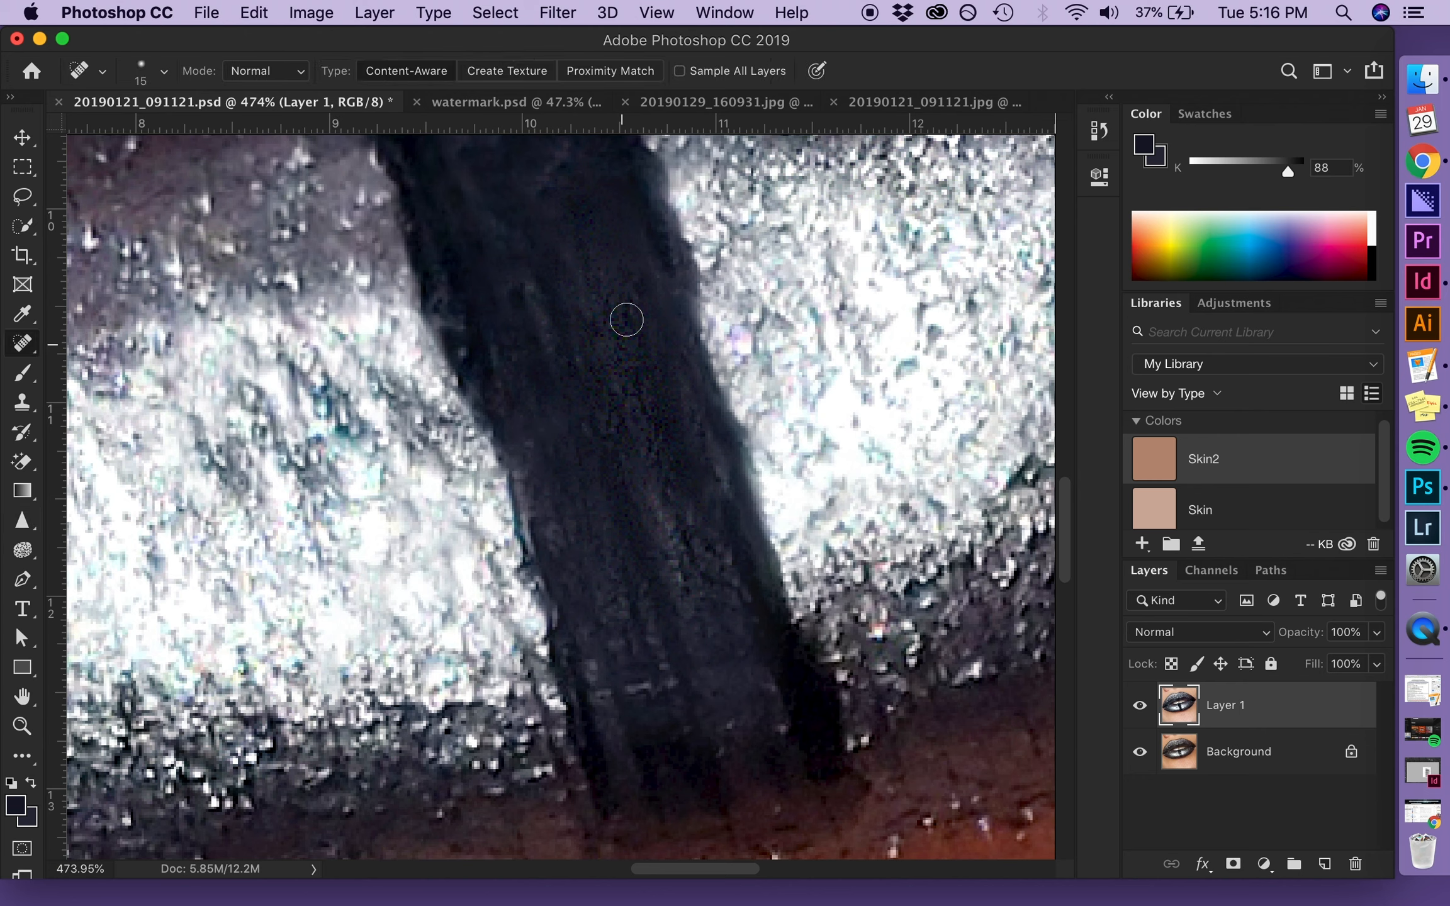
key(bracketleft)
drag(663, 517, 654, 489)
Step: Heal the stripe's right edge and the light streaks in its lower part with a 15 px Spot Healing Brush
key(bracketright)
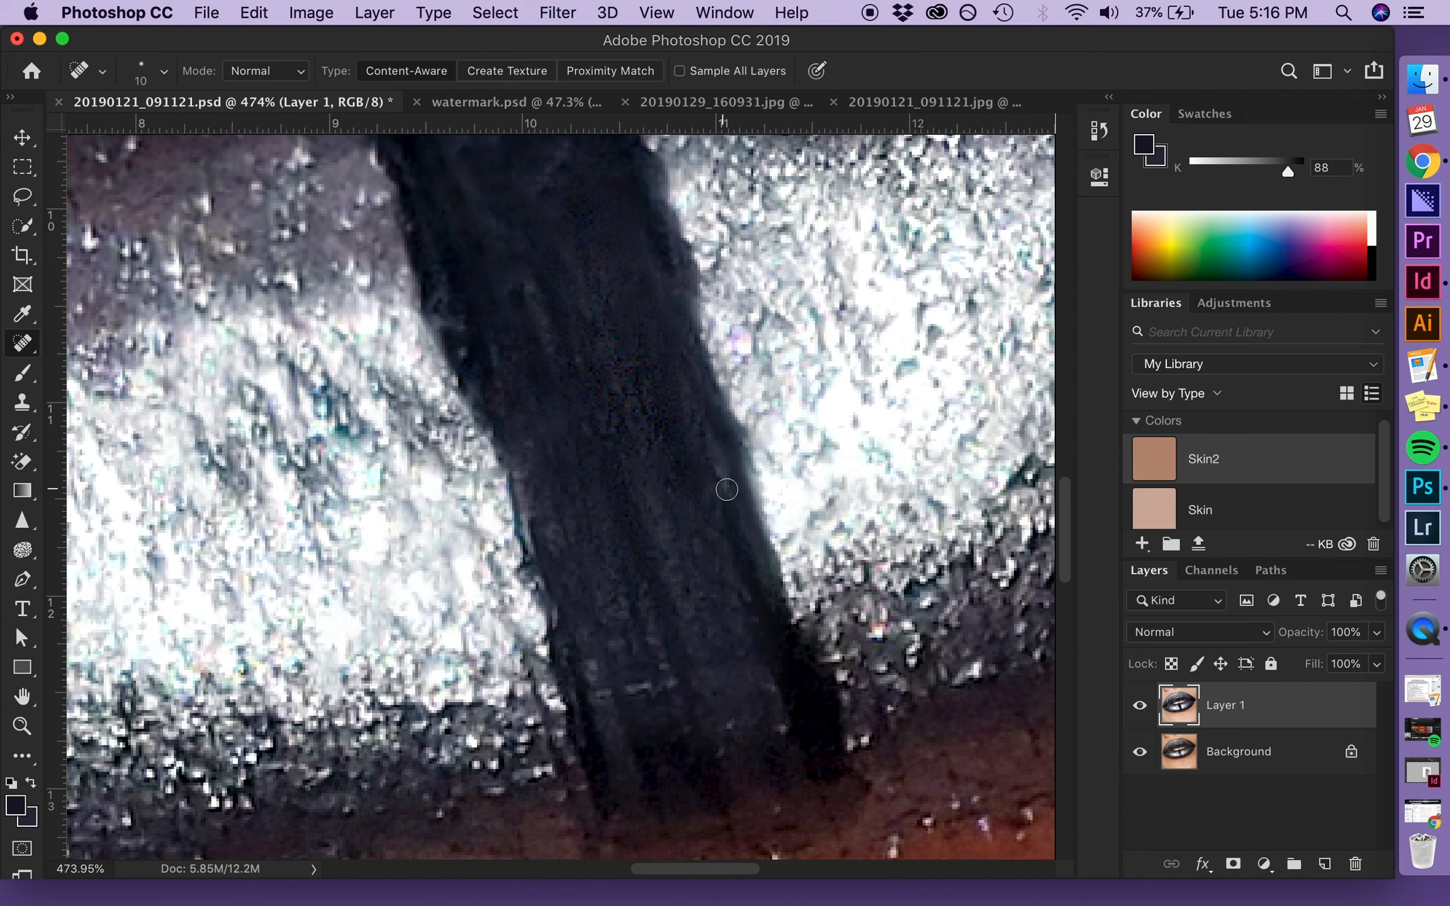
scroll(680, 464, up, 5)
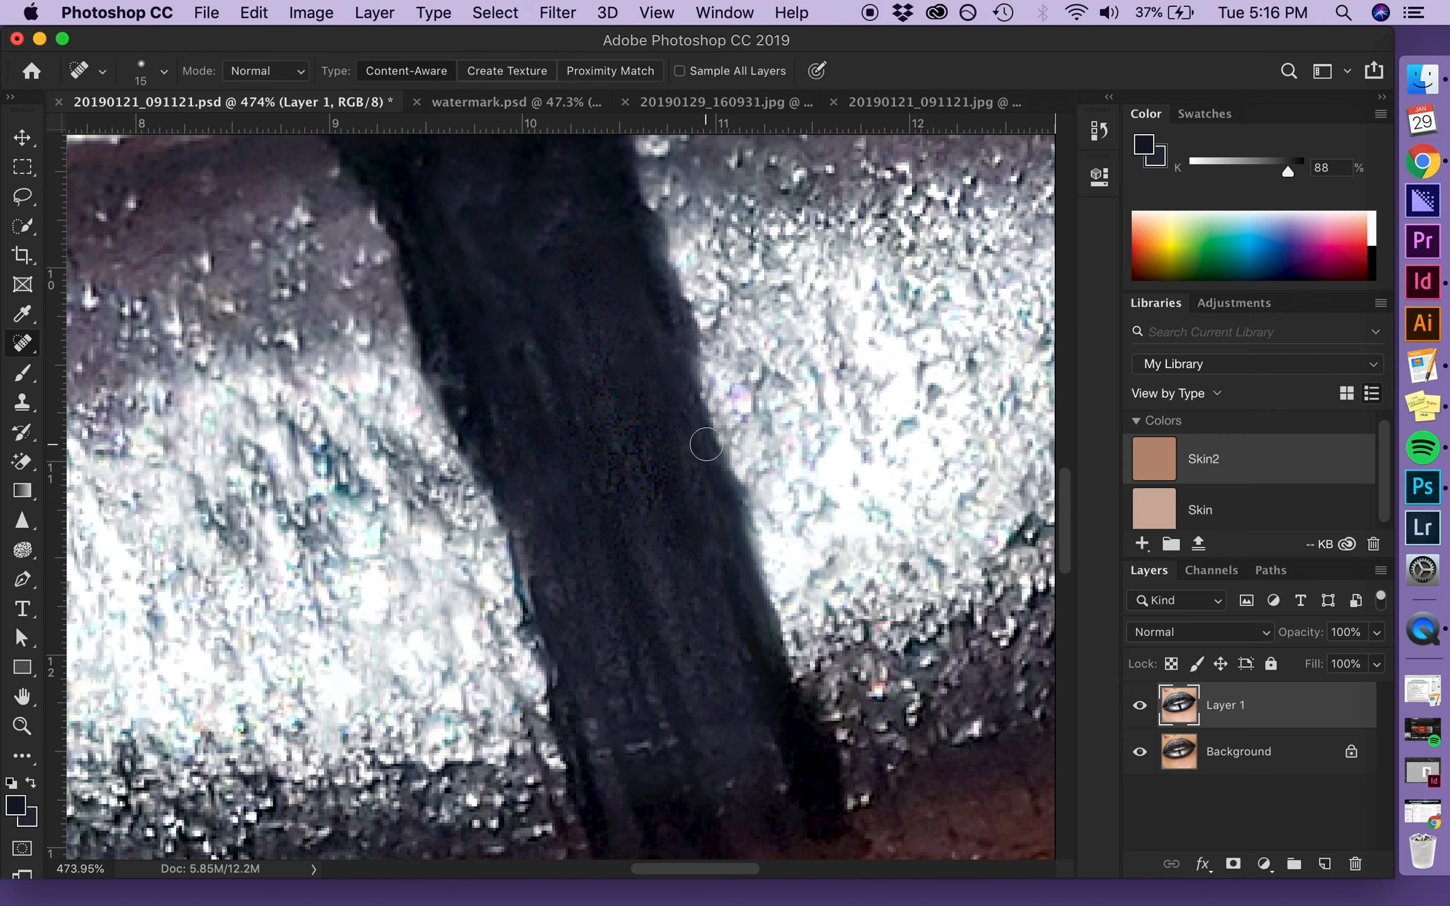
scroll(706, 445, up, 3)
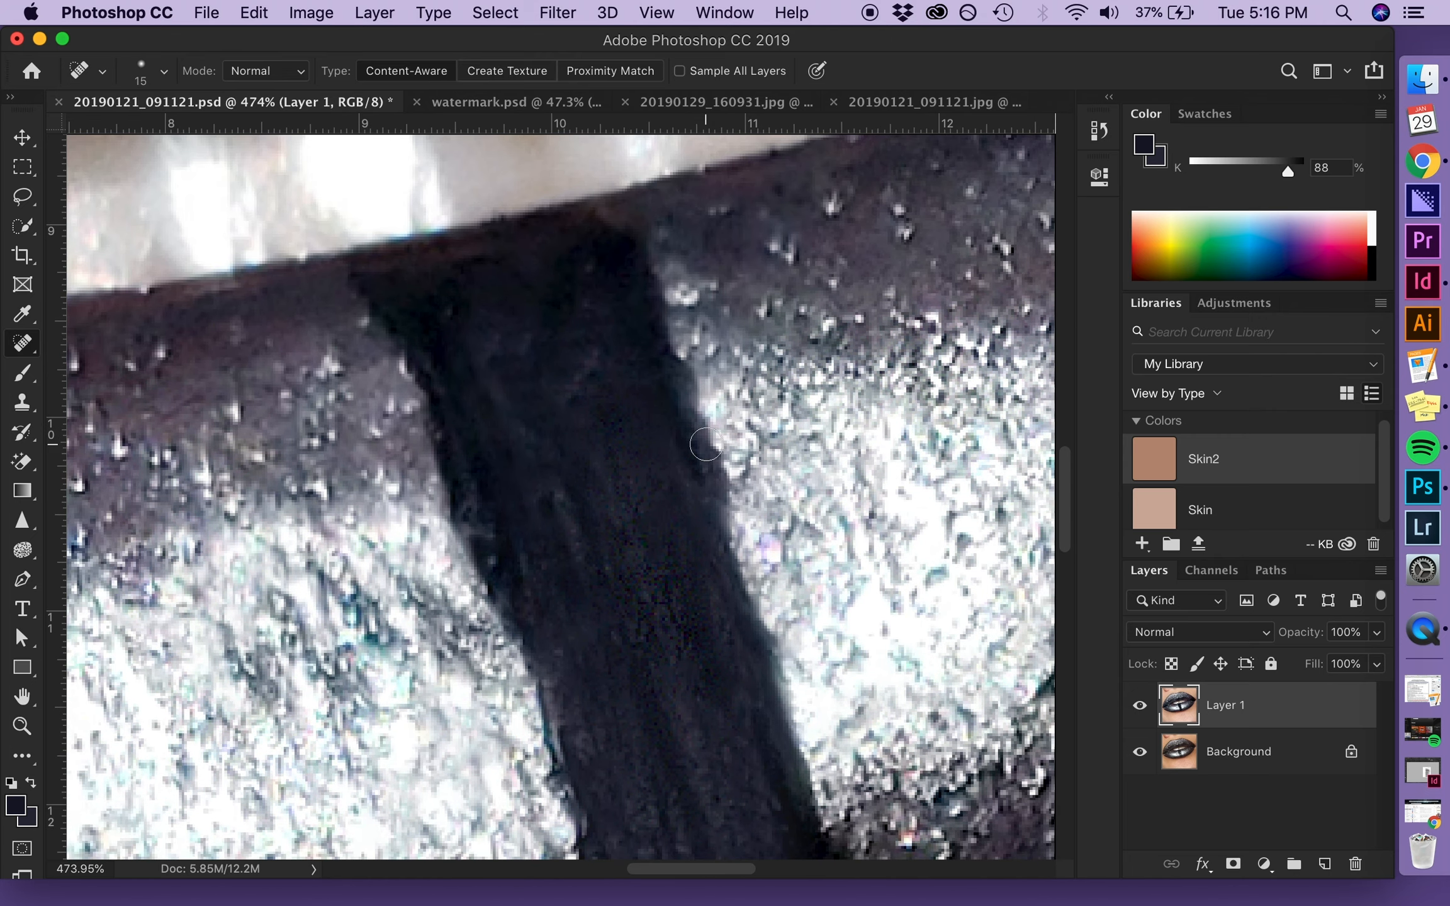
drag(706, 444, 706, 492)
scroll(487, 561, down, 5)
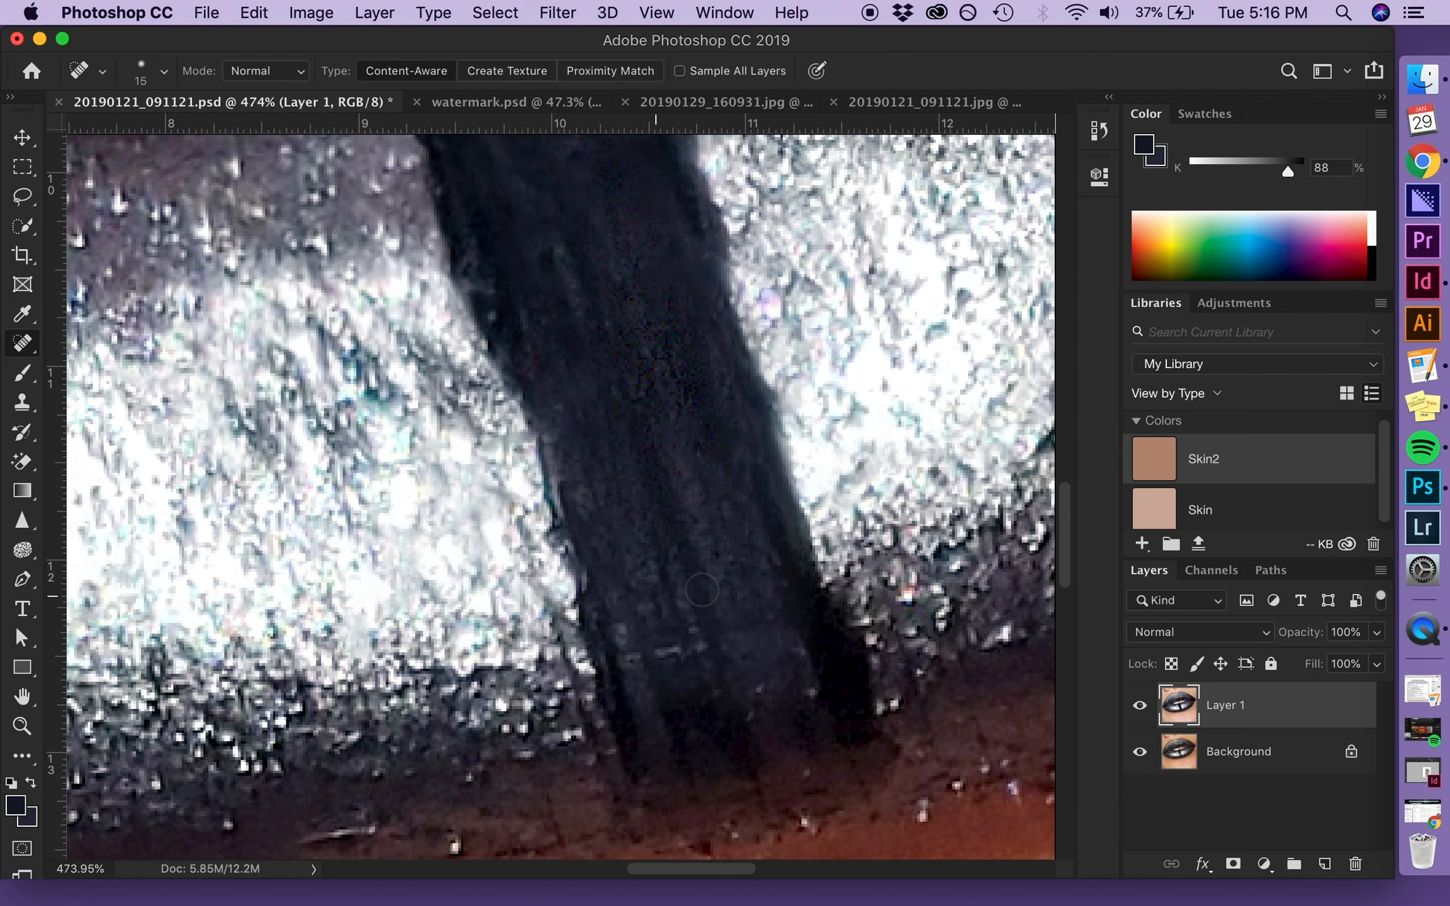
drag(705, 646, 638, 518)
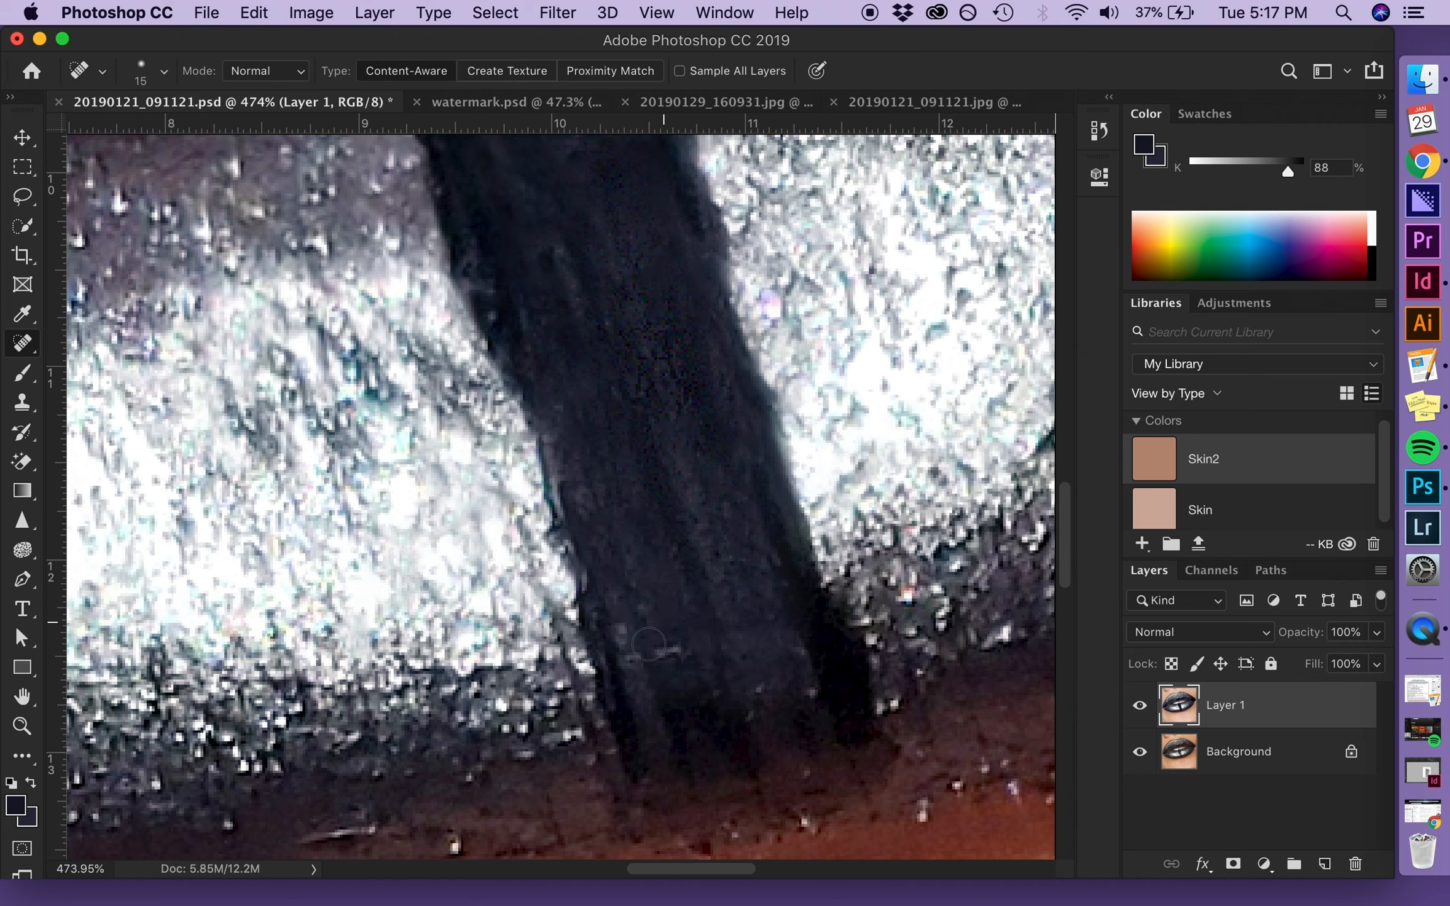
Step: Smooth the upper right edge of the stripe with the Spot Healing Brush at 25 px and 15 px
scroll(636, 585, up, 3)
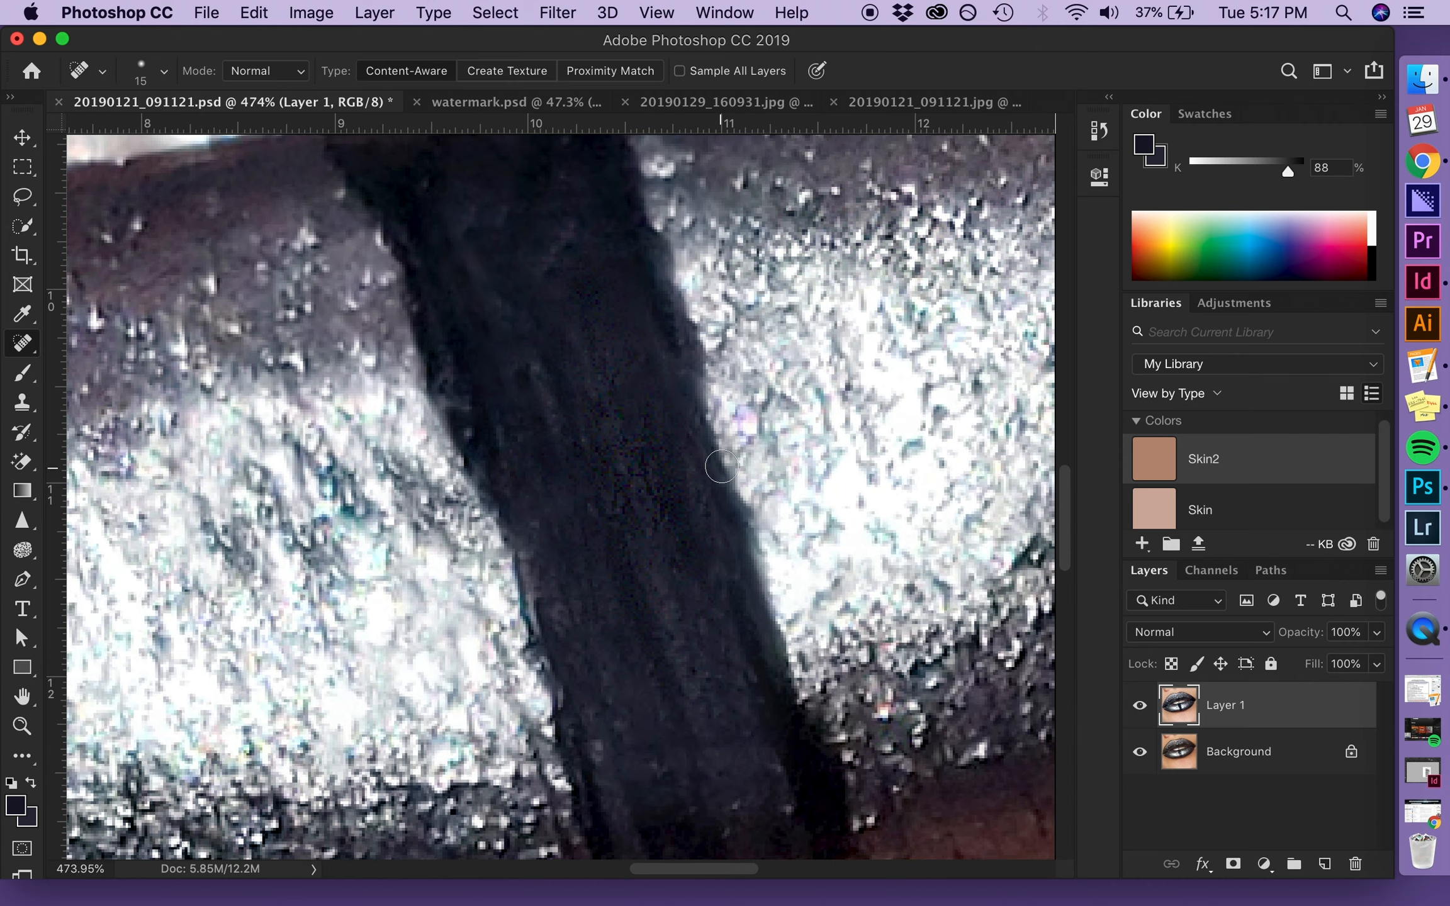
scroll(685, 439, up, 2)
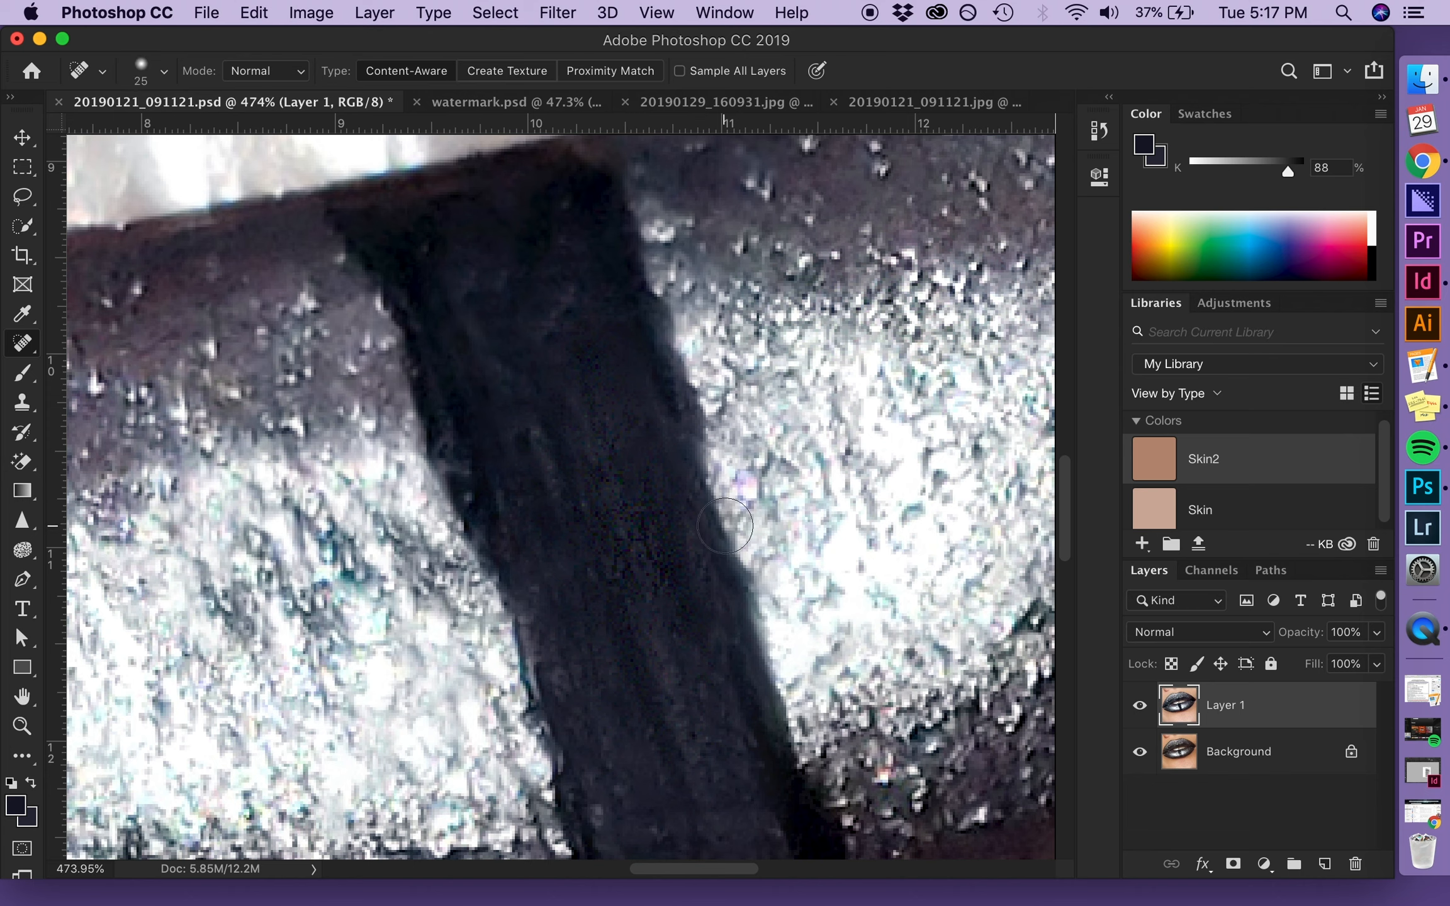
drag(725, 525, 663, 326)
key(bracketleft)
drag(668, 321, 631, 226)
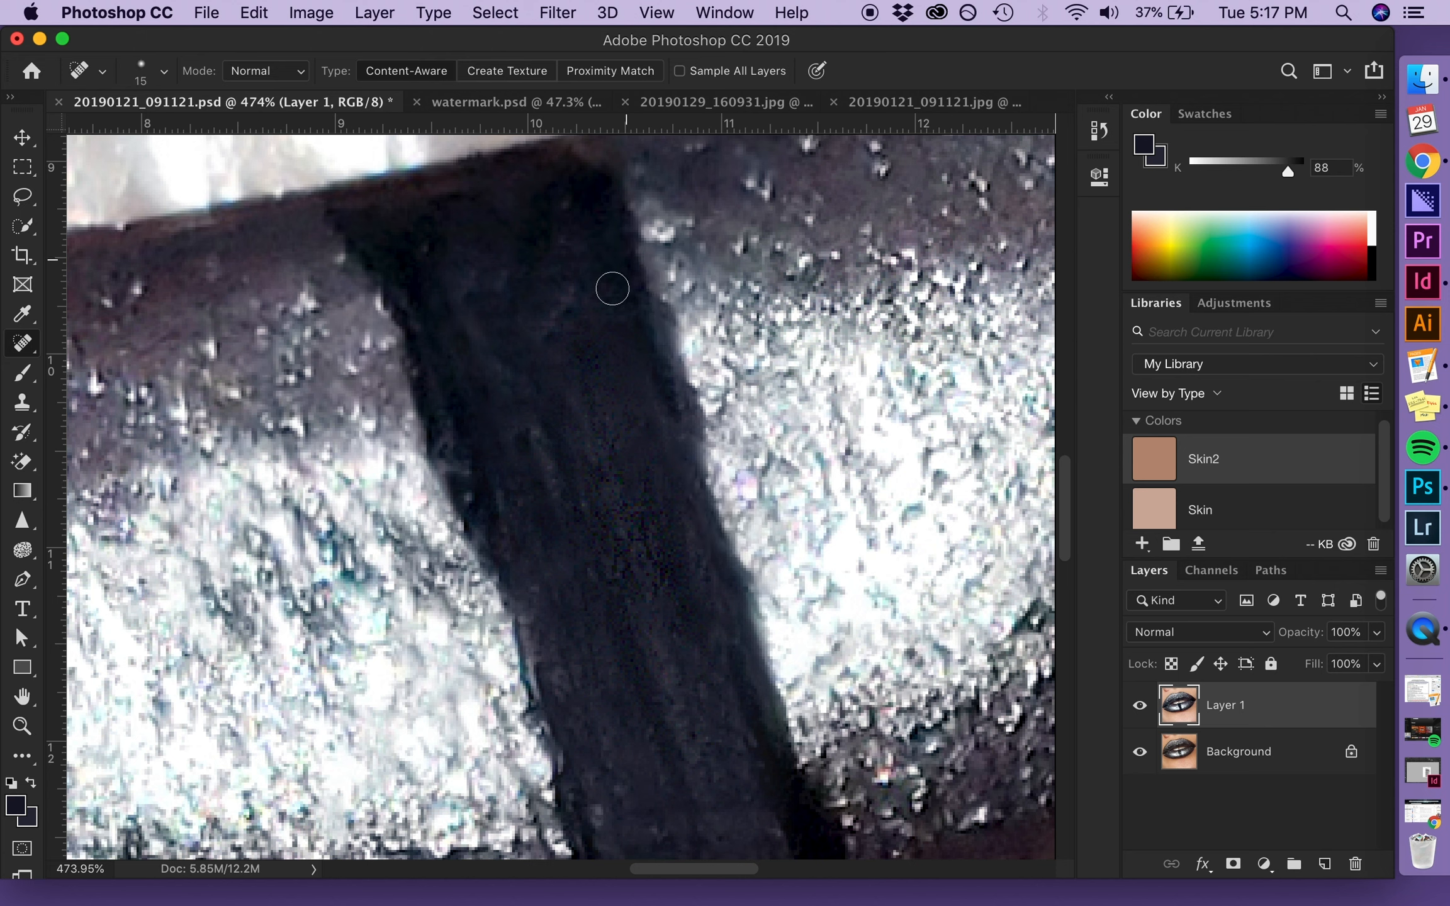
Step: Smooth the stripe's right edge and upper left edge with the Spot Healing Brush at 20 px
key(bracketright)
mouse_move(774, 641)
mouse_down()
mouse_move(726, 531)
mouse_move(704, 511)
mouse_move(704, 525)
mouse_move(727, 539)
mouse_move(669, 408)
mouse_move(703, 452)
mouse_move(670, 360)
mouse_move(600, 322)
mouse_move(667, 340)
mouse_move(629, 269)
mouse_up()
key(bracketright)
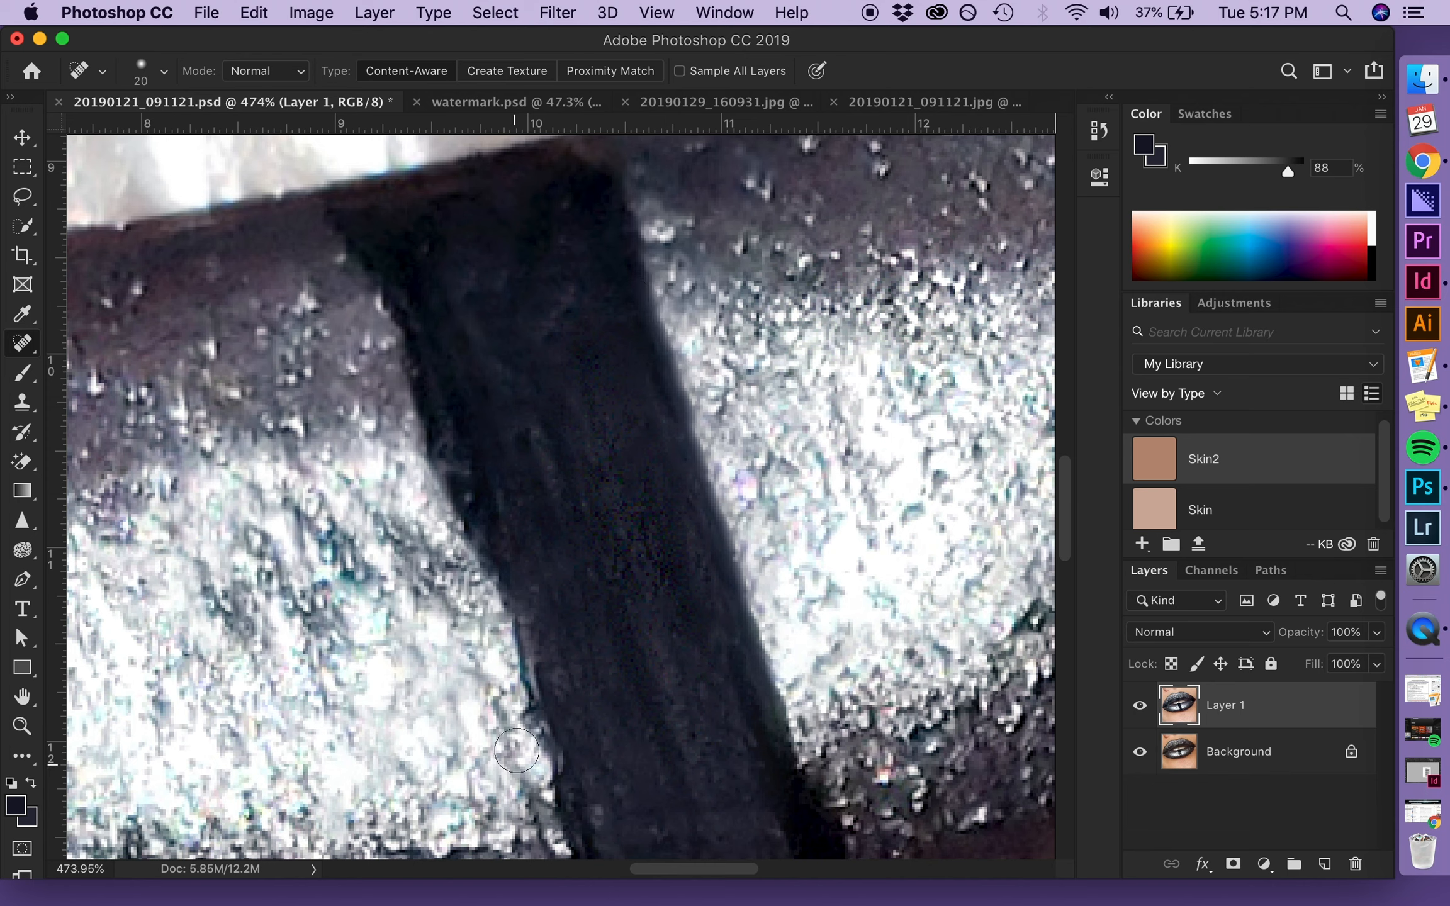
mouse_move(523, 715)
mouse_down()
mouse_move(505, 610)
mouse_move(407, 451)
mouse_move(442, 496)
mouse_move(393, 369)
mouse_up()
mouse_move(425, 432)
mouse_down()
mouse_move(390, 317)
mouse_move(395, 432)
mouse_move(409, 364)
mouse_move(356, 255)
mouse_up()
Step: Heal the rough lower left edge of the stripe with the Spot Healing Brush at 10 px
key(bracketleft)
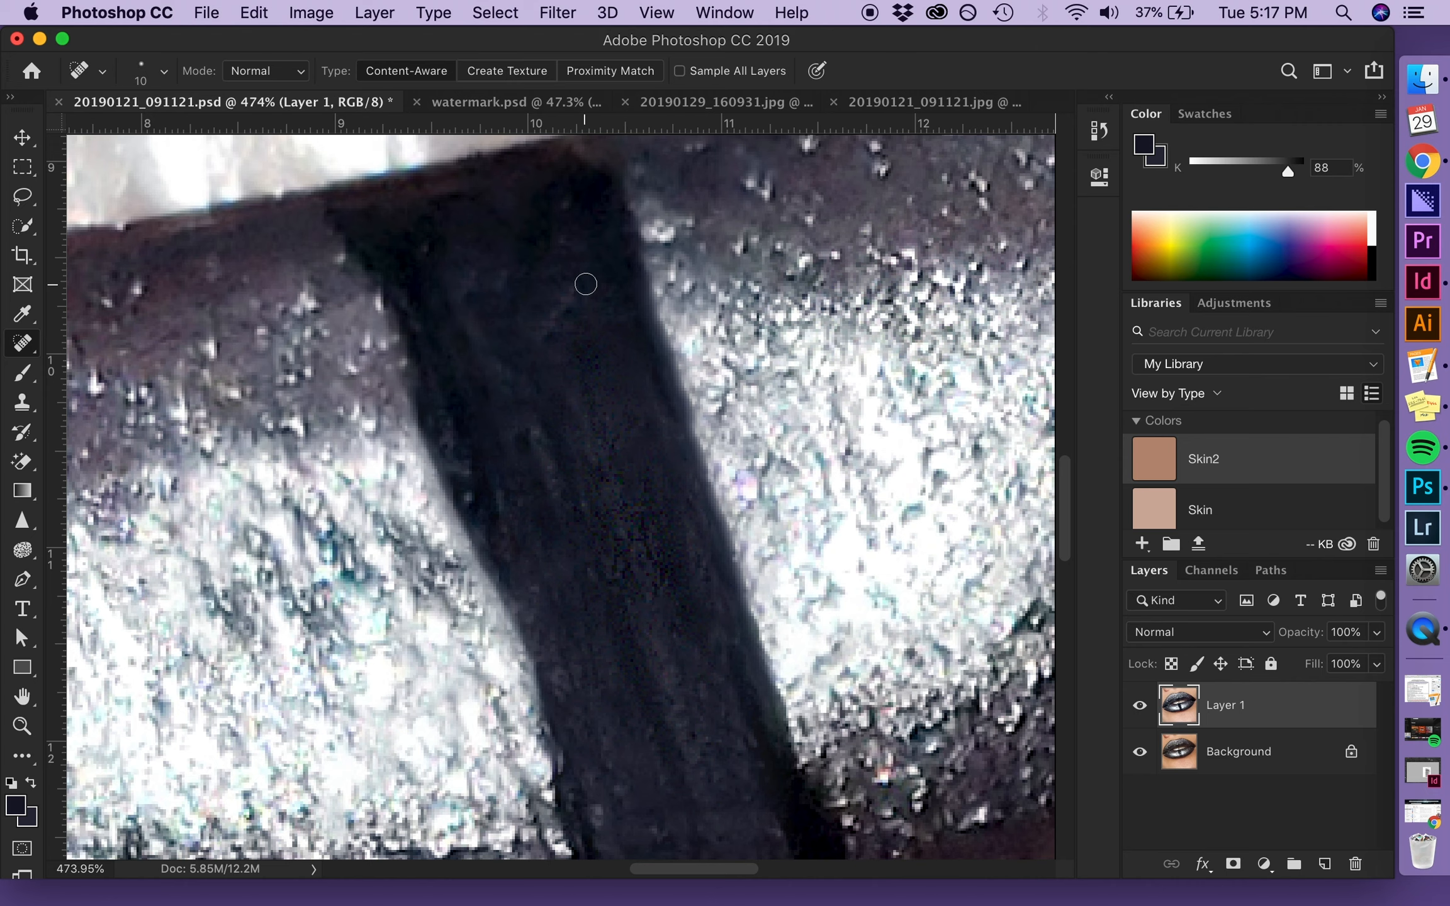
scroll(583, 288, down, 5)
drag(563, 629, 532, 547)
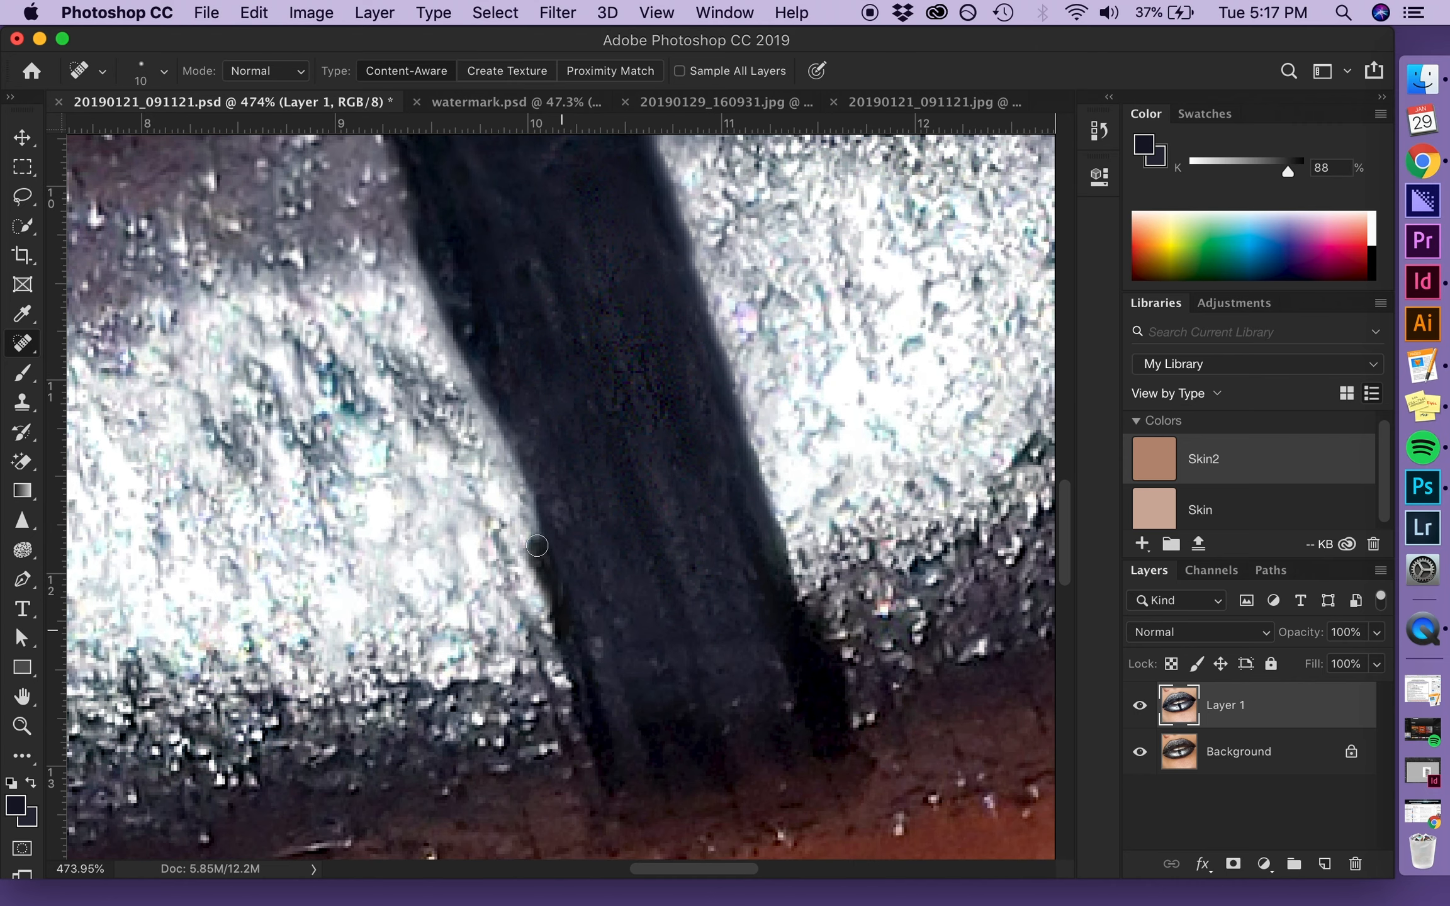
scroll(534, 654, up, 5)
scroll(532, 700, down, 5)
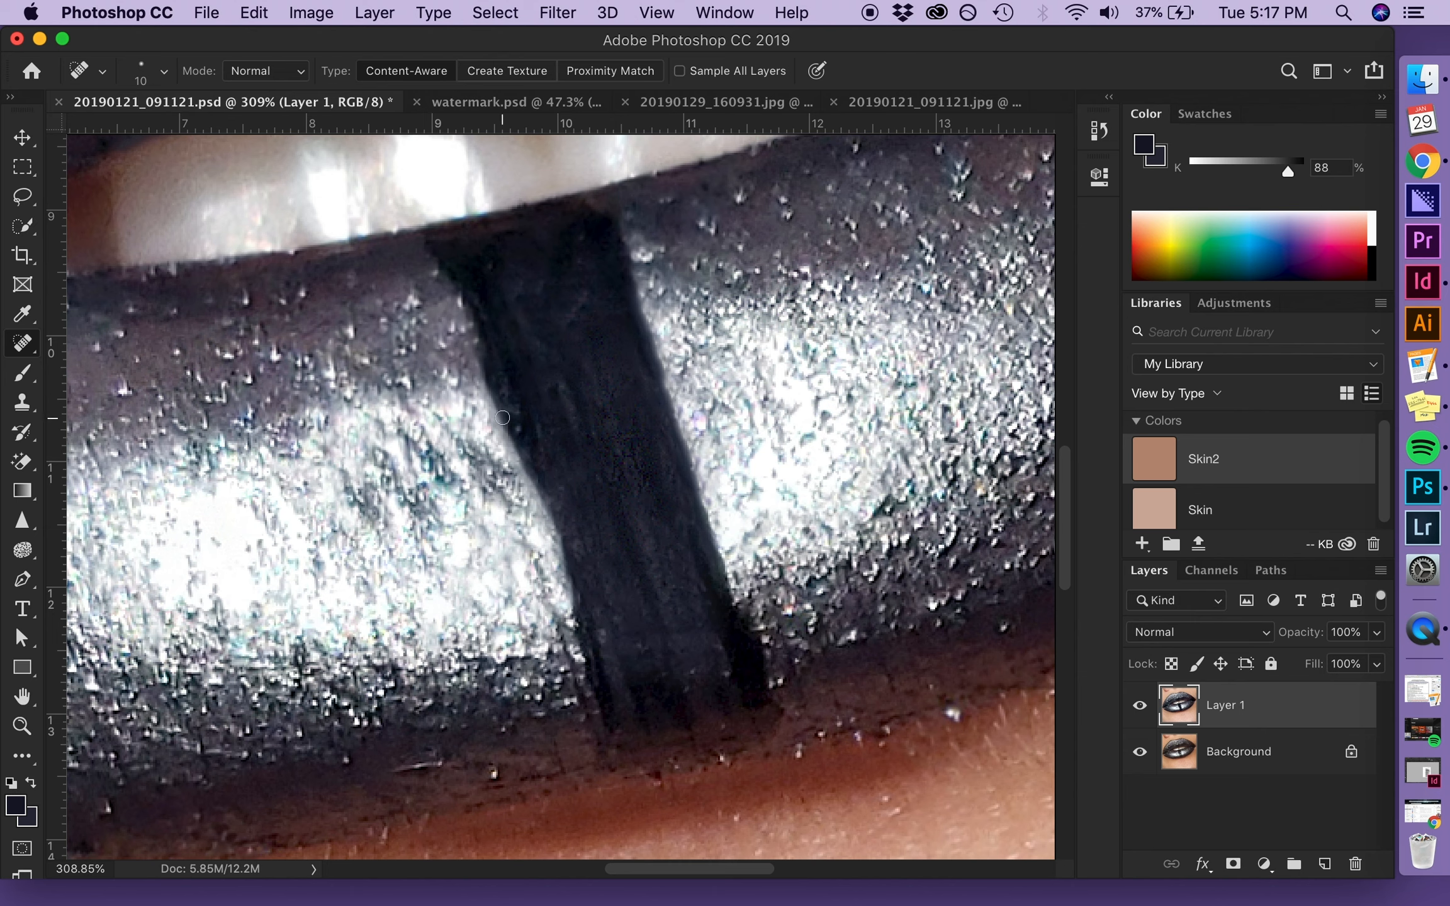
Step: Tighten both long edges of the stripe in the Liquify filter using the Pucker tool at 35 px
key(shift+super+x)
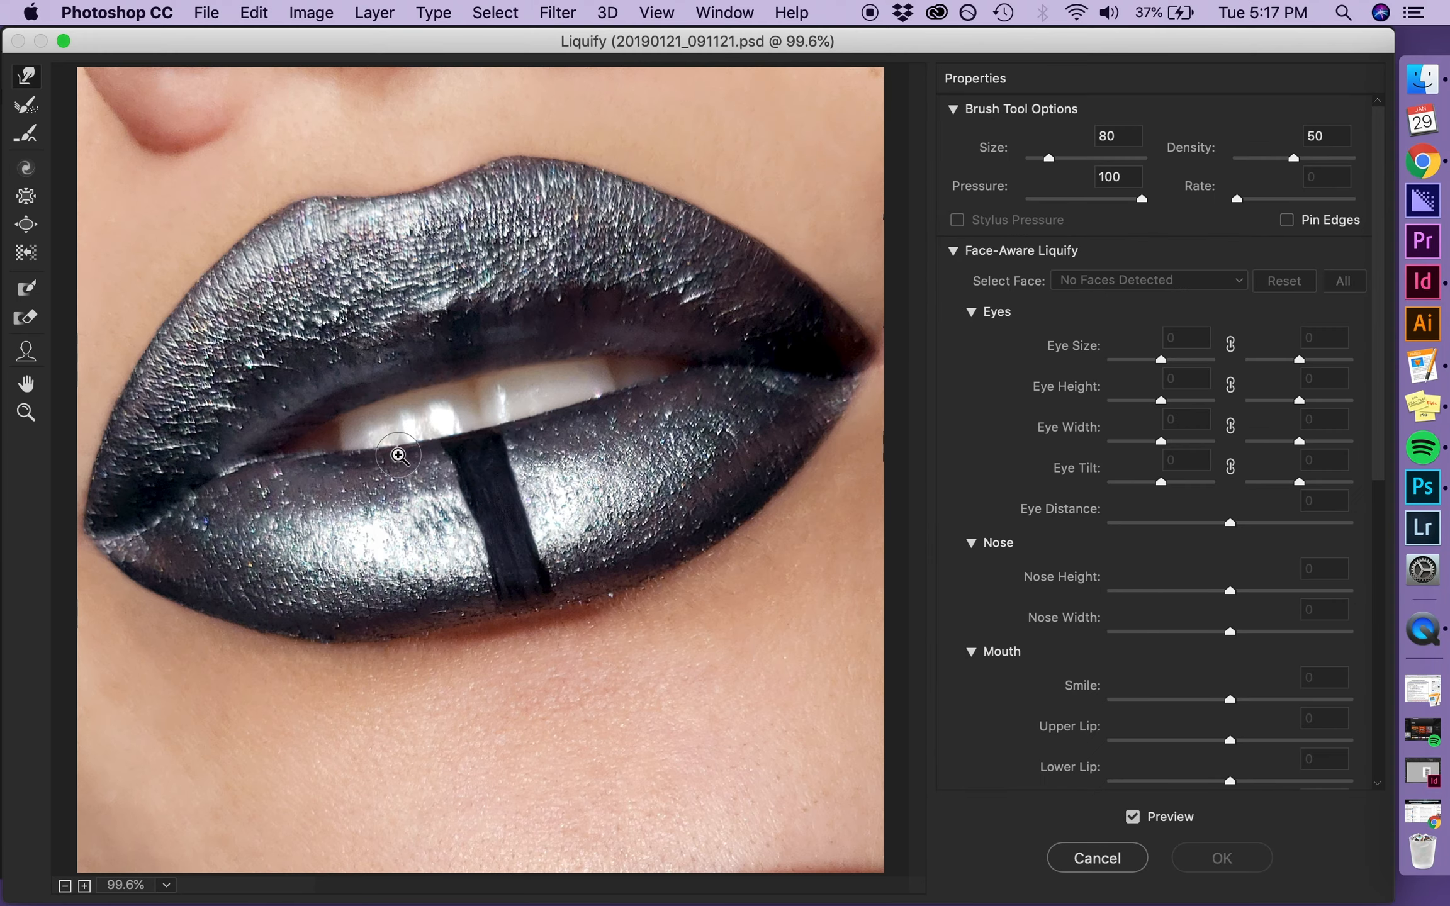
click(398, 455)
click(399, 455)
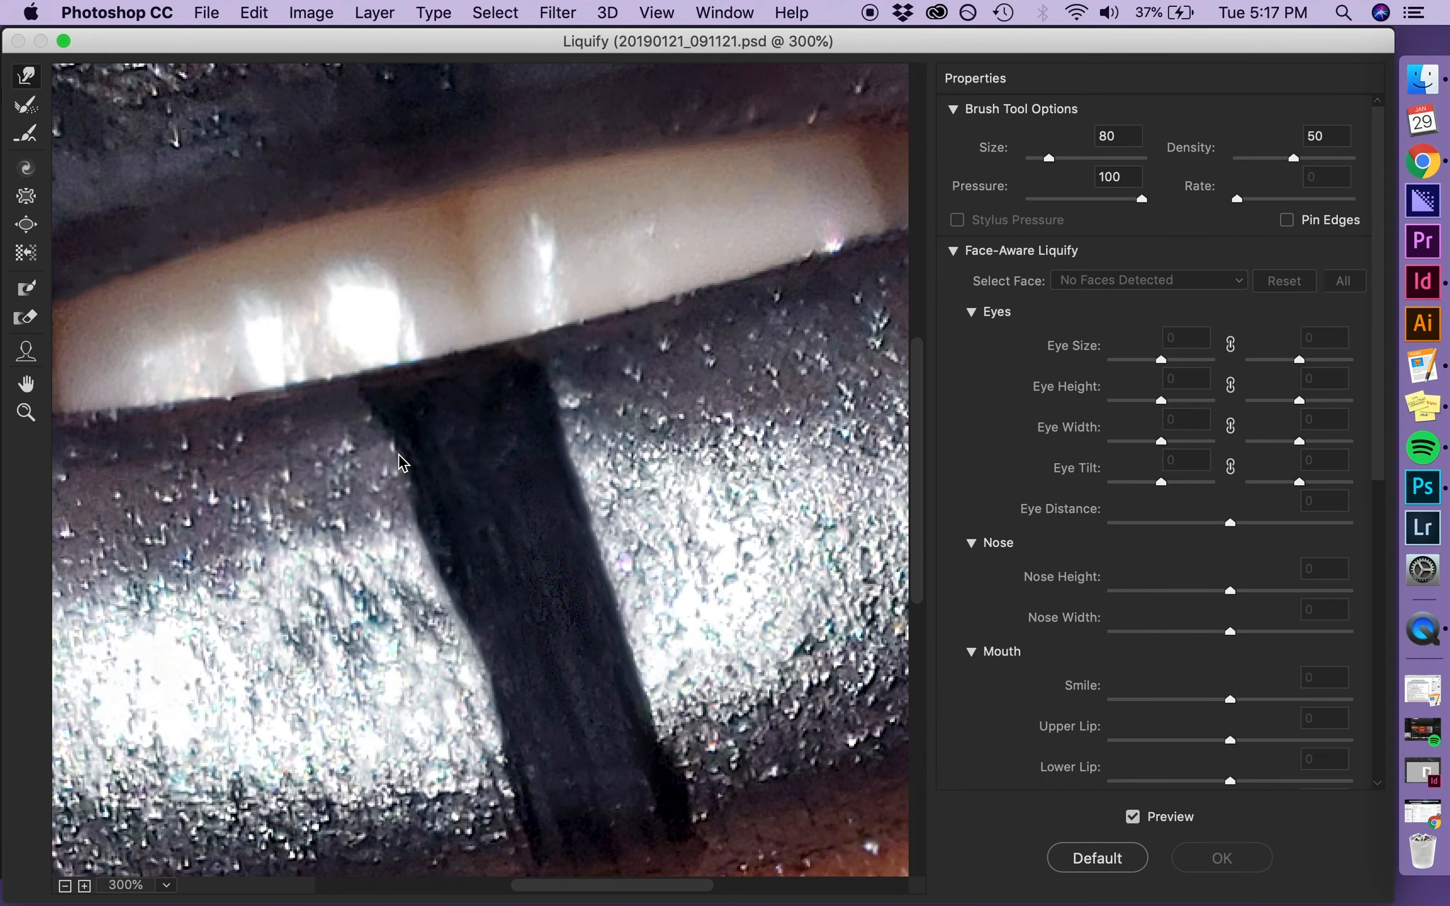
click(399, 456)
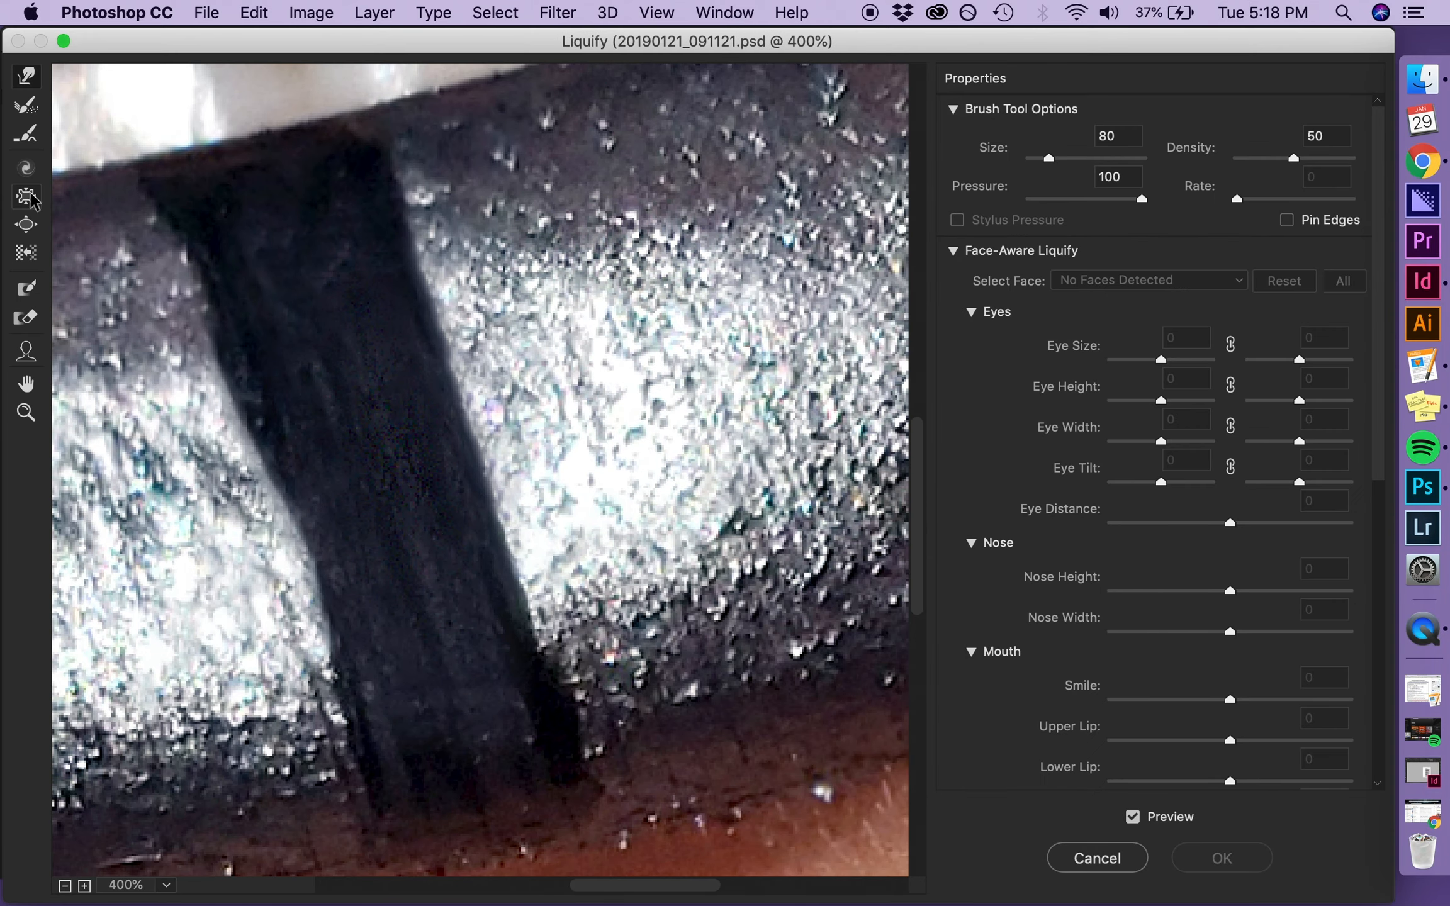
click(26, 198)
key(bracketleft)
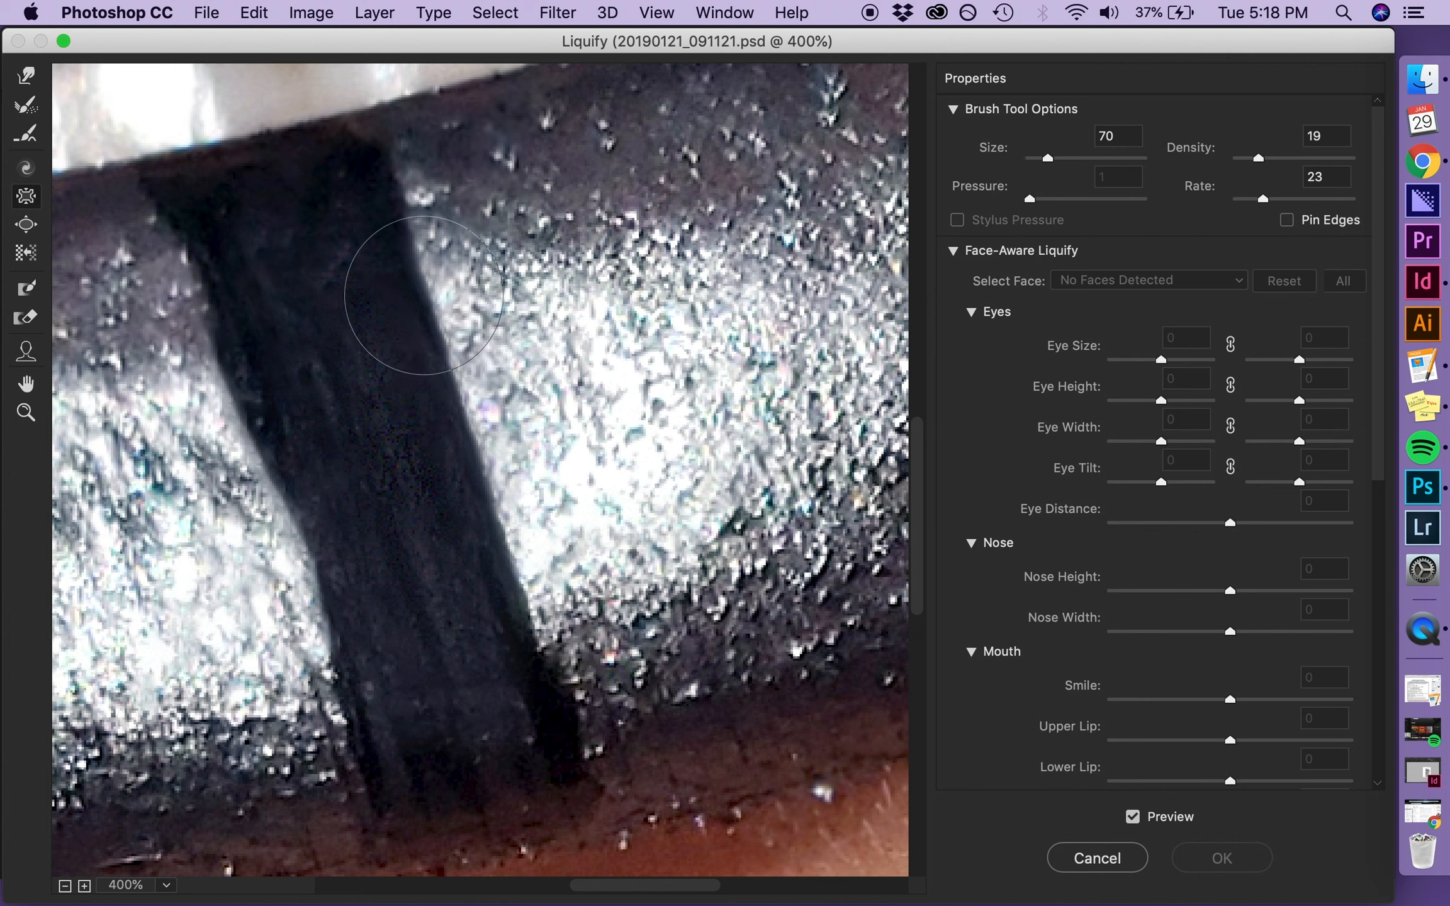
key(bracketleft)
key(bracketleft)
key(bracketleft)
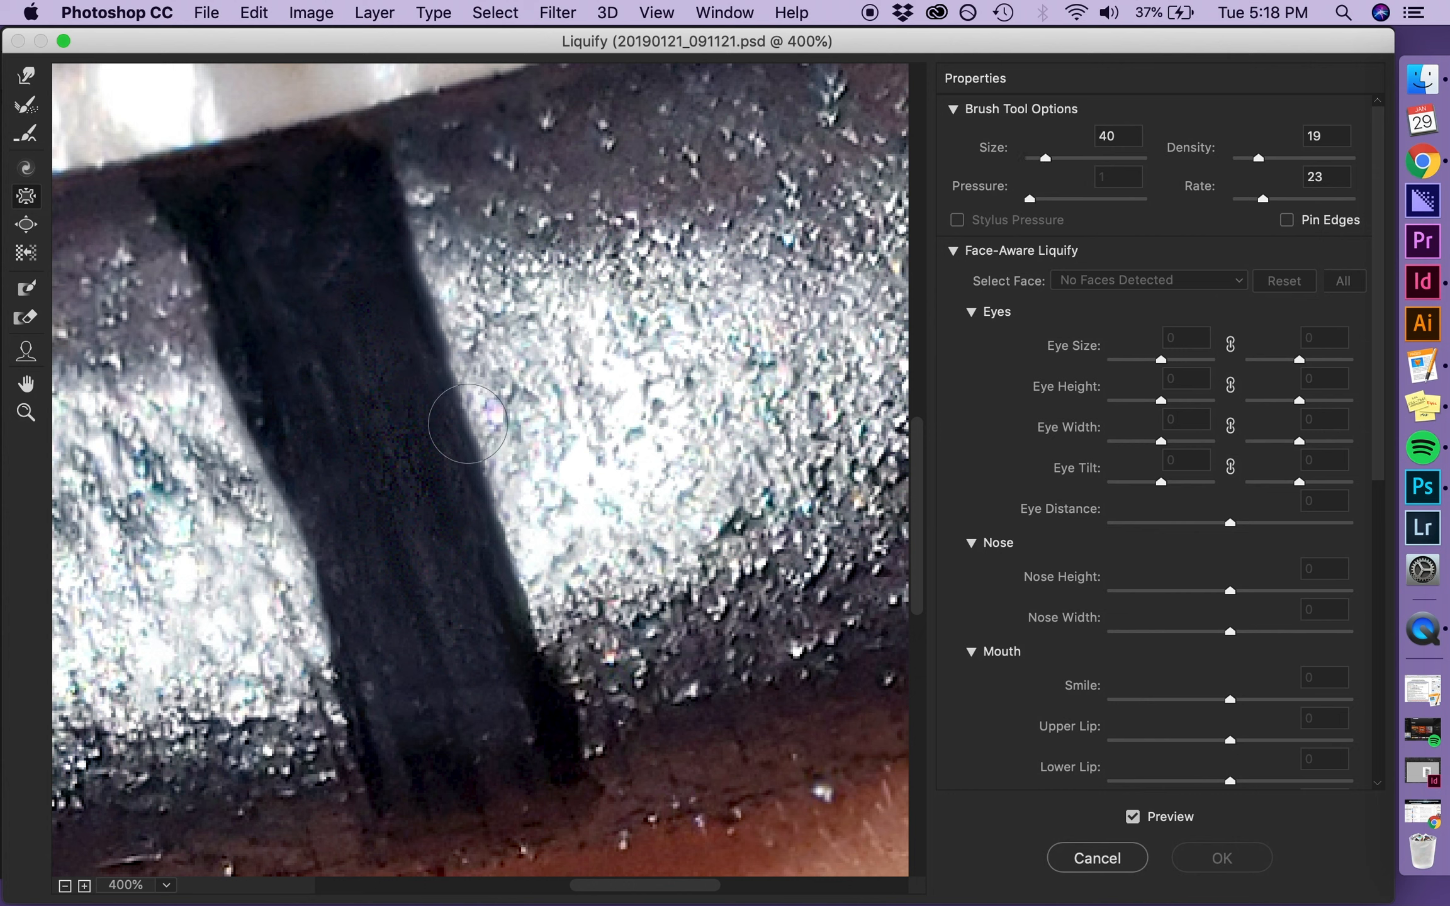
key(bracketleft)
mouse_move(424, 297)
mouse_down()
mouse_move(408, 251)
mouse_move(458, 399)
mouse_move(408, 234)
mouse_up()
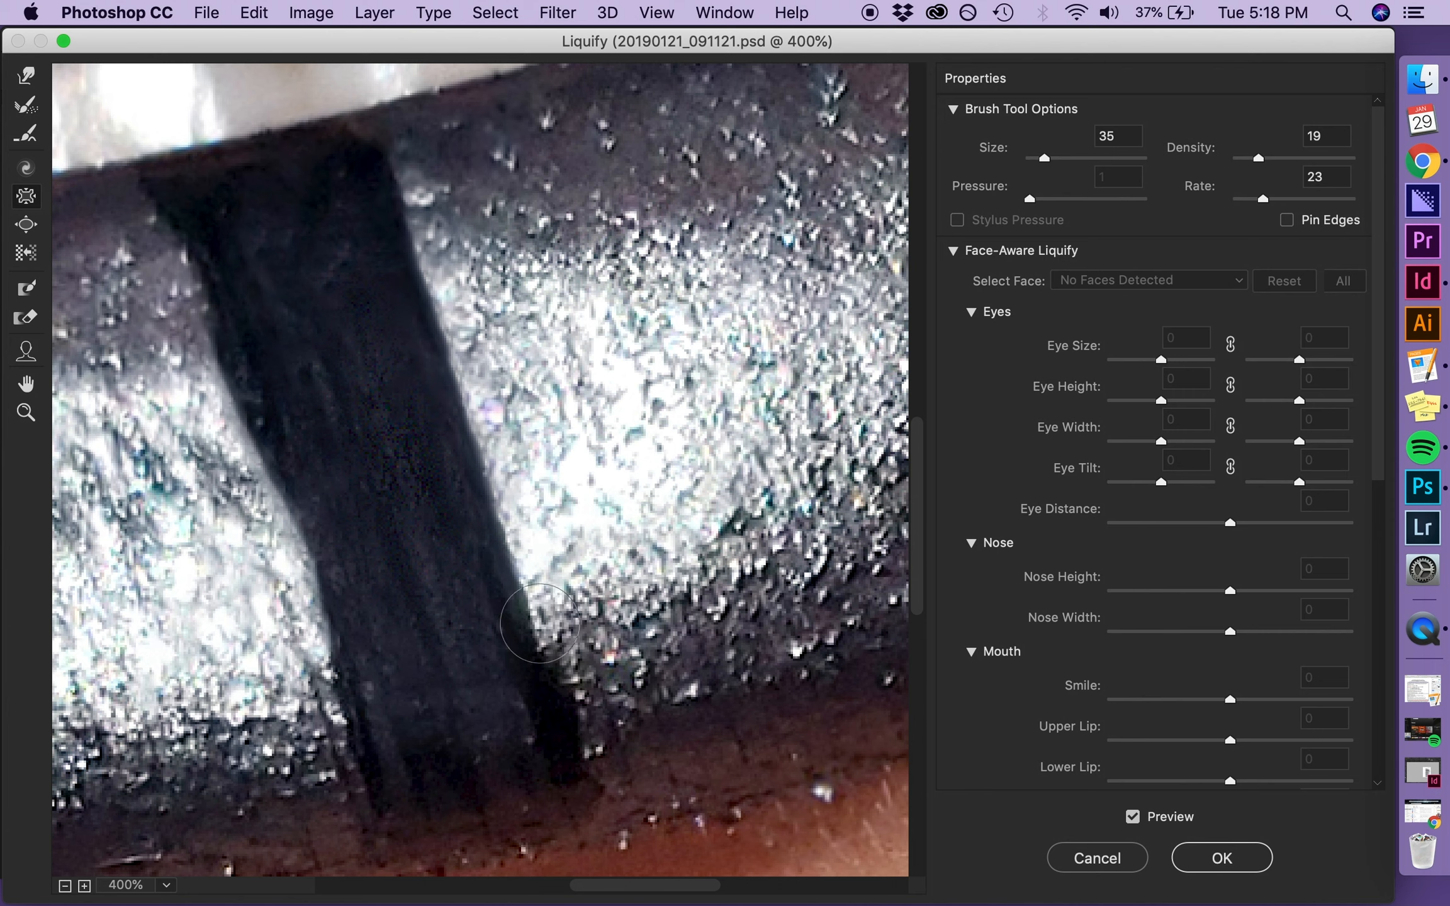
drag(540, 624, 474, 472)
mouse_move(316, 592)
mouse_down()
mouse_move(237, 415)
mouse_move(246, 427)
mouse_move(208, 264)
mouse_move(239, 349)
mouse_move(179, 210)
mouse_up()
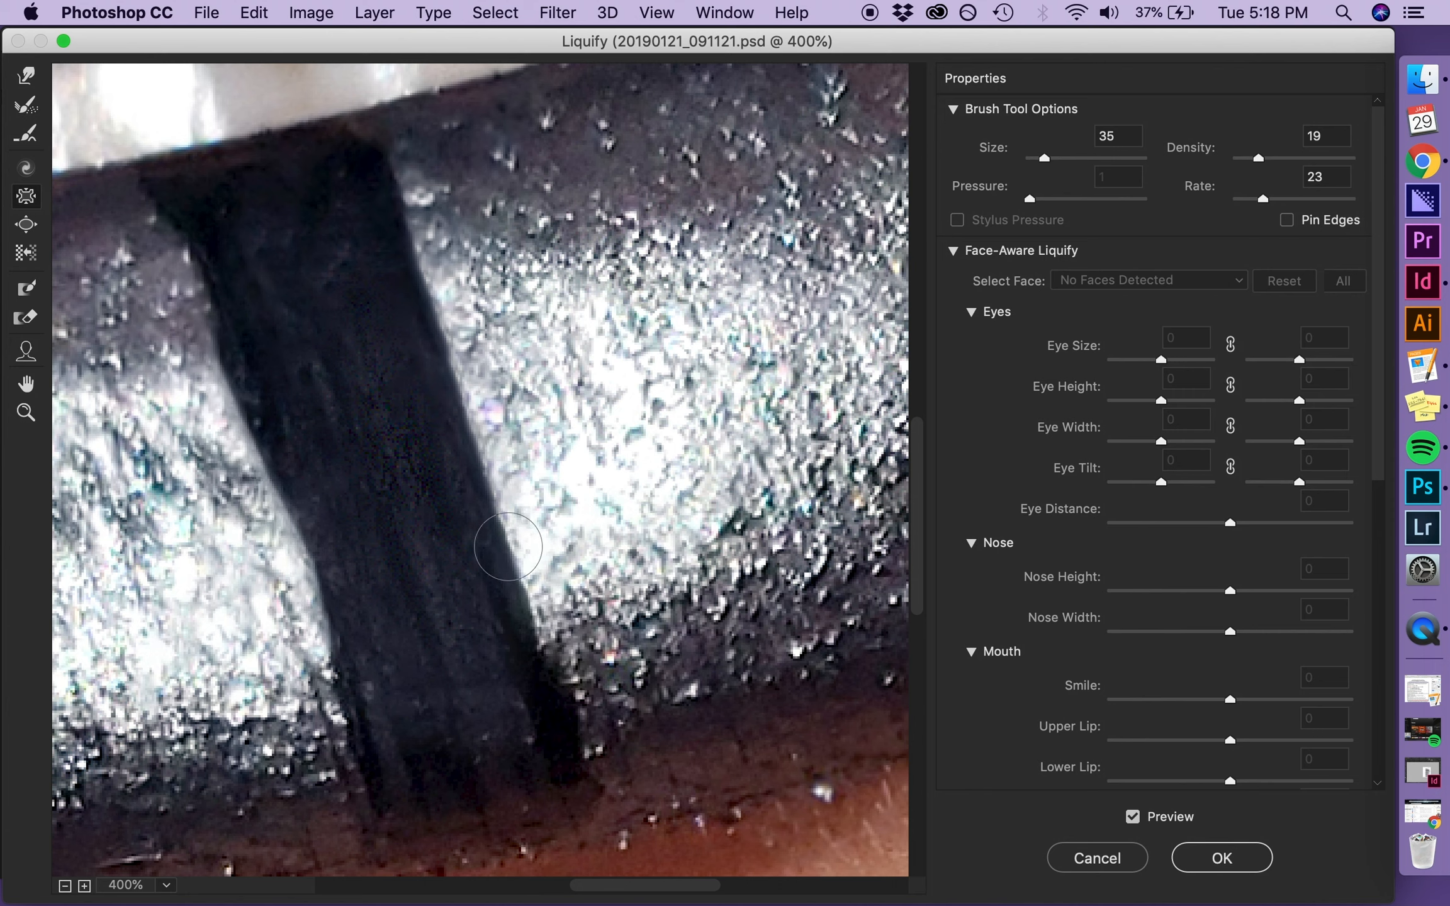
drag(508, 531, 461, 374)
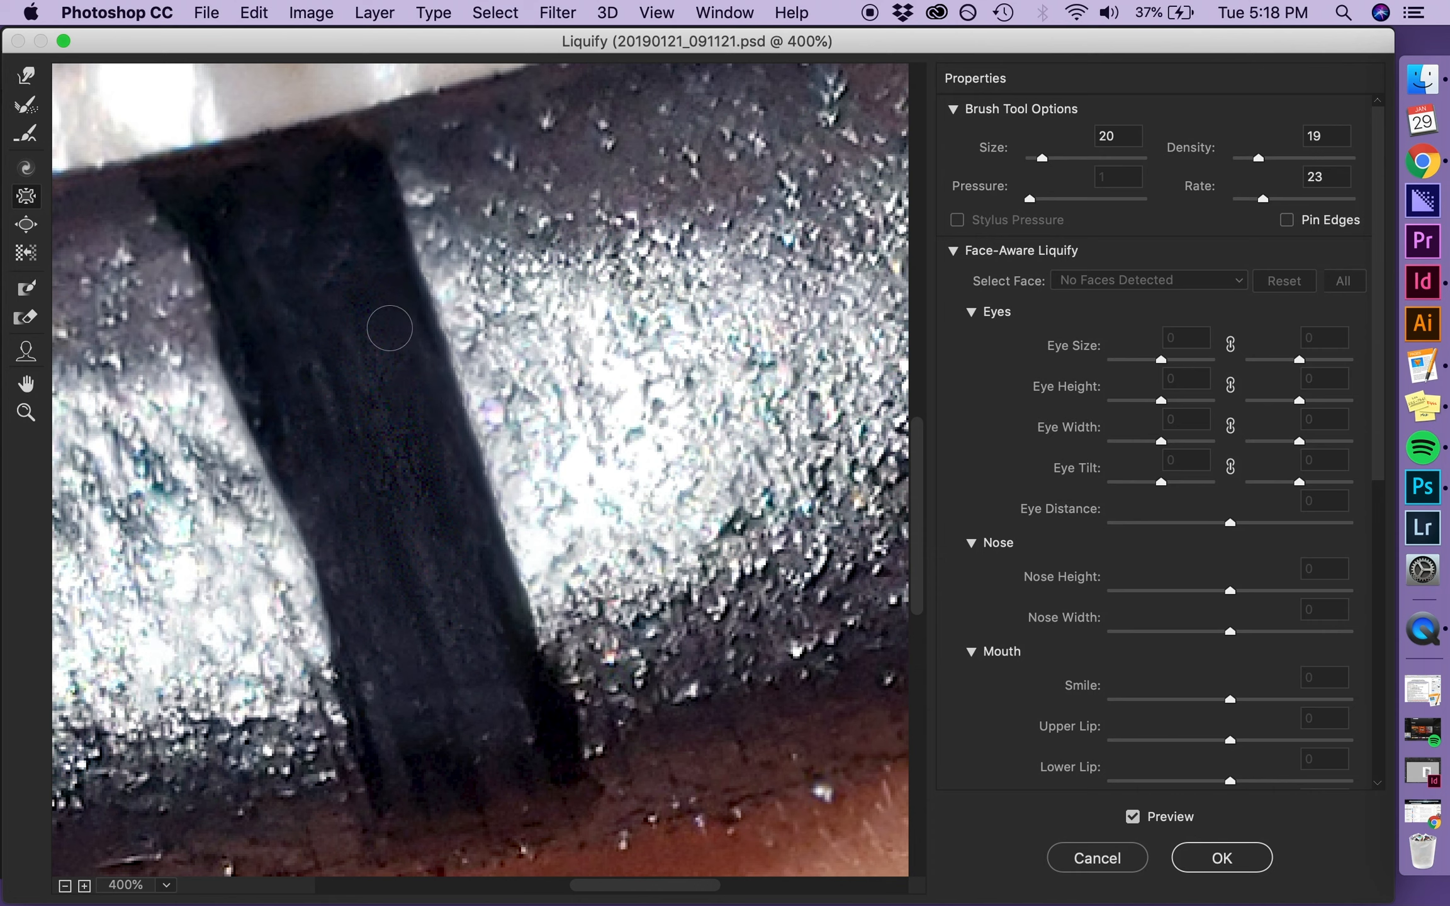
Step: Push the lower part of the stripe's left edge into line with the Forward Warp tool at 90 to 100 px
click(34, 77)
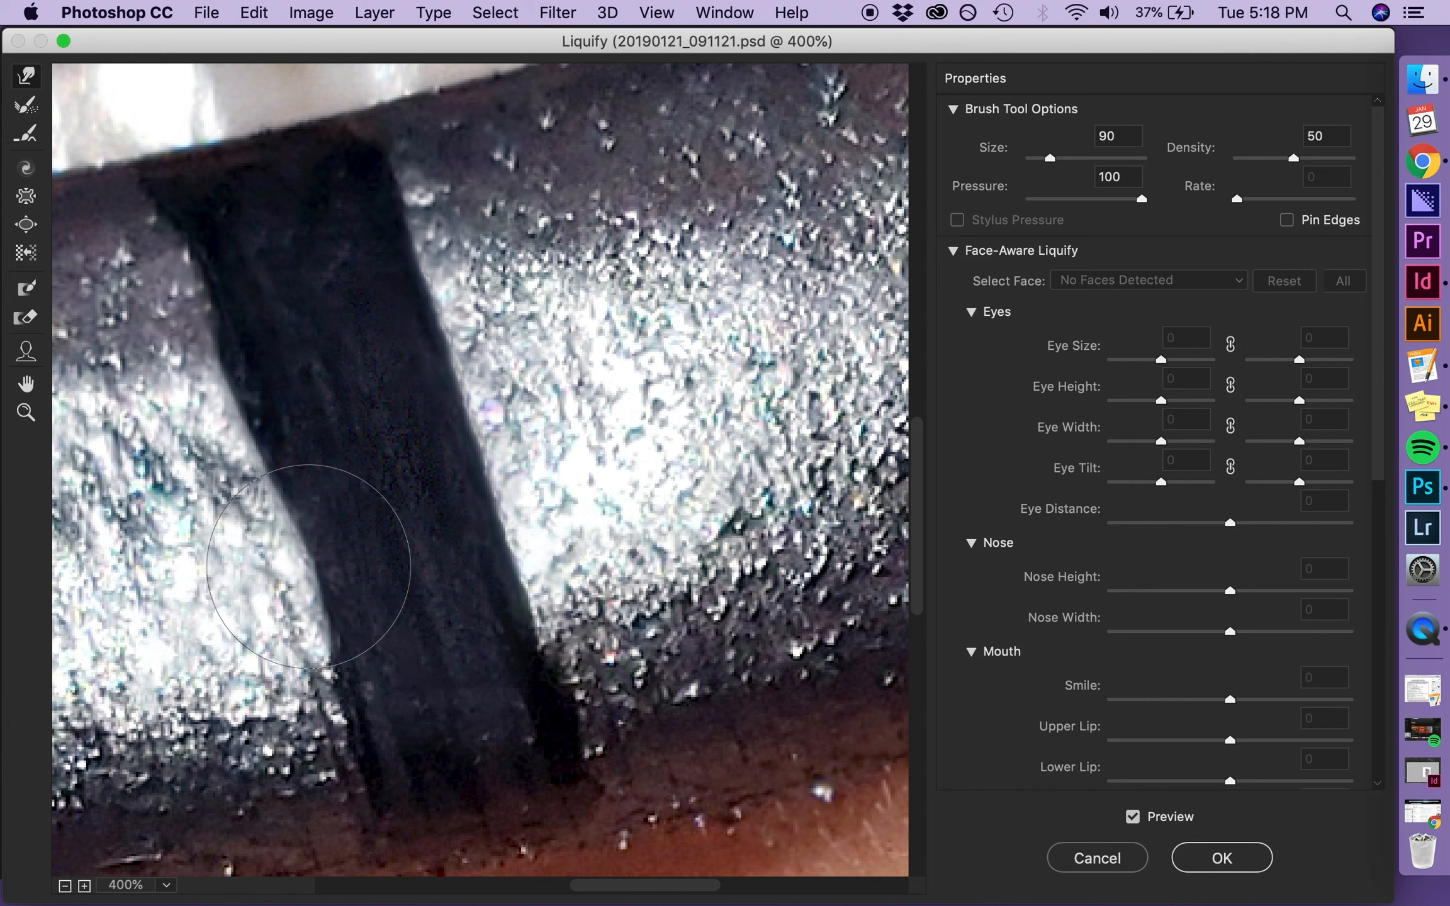
key(bracketright)
key(bracketright)
key(bracketright)
drag(334, 586, 312, 555)
key(bracketleft)
key(bracketleft)
key(bracketleft)
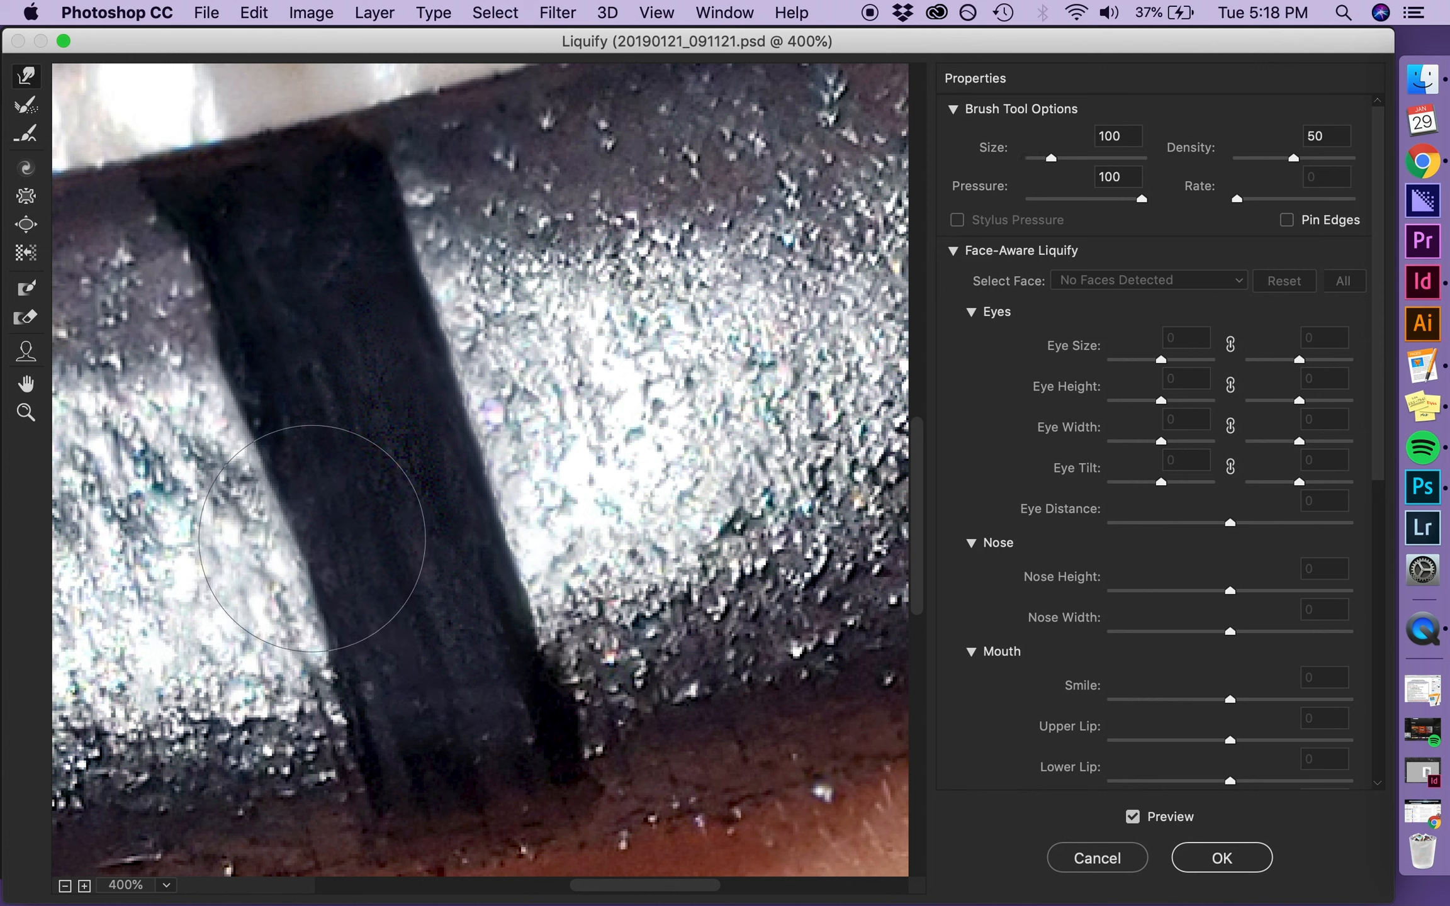
Step: Straighten the middle of the stripe's left edge using the Forward Warp tool at 125 px
key(bracketright)
key(bracketright)
key(bracketright)
key(bracketright)
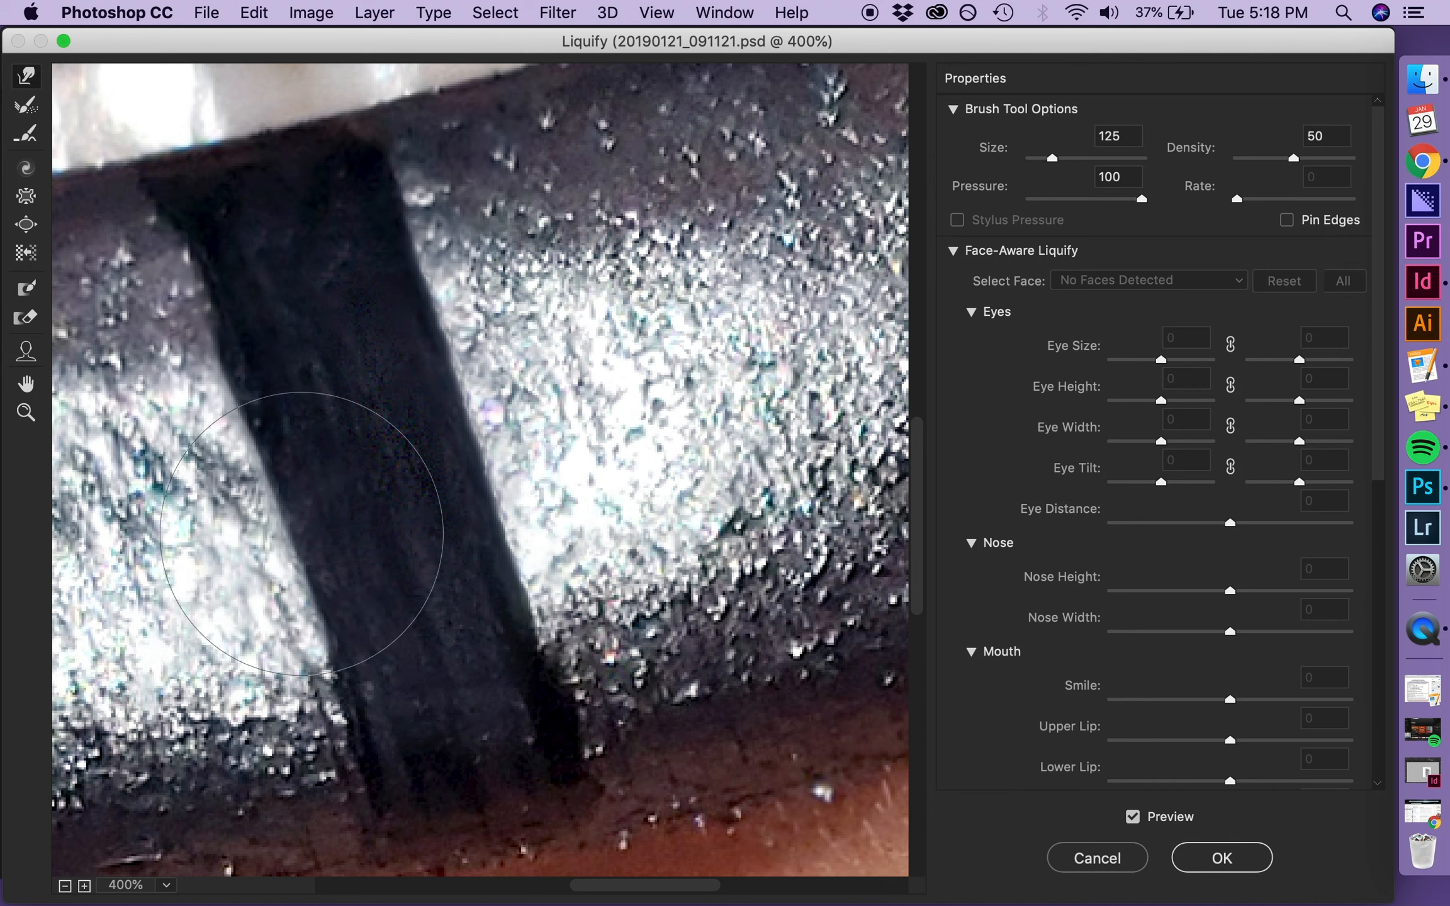
drag(310, 534, 304, 536)
Step: Warp the upper part of the stripe's left edge outward with the Forward Warp tool at 80 px
key(bracketleft)
key(bracketleft)
key(bracketleft)
key(bracketleft)
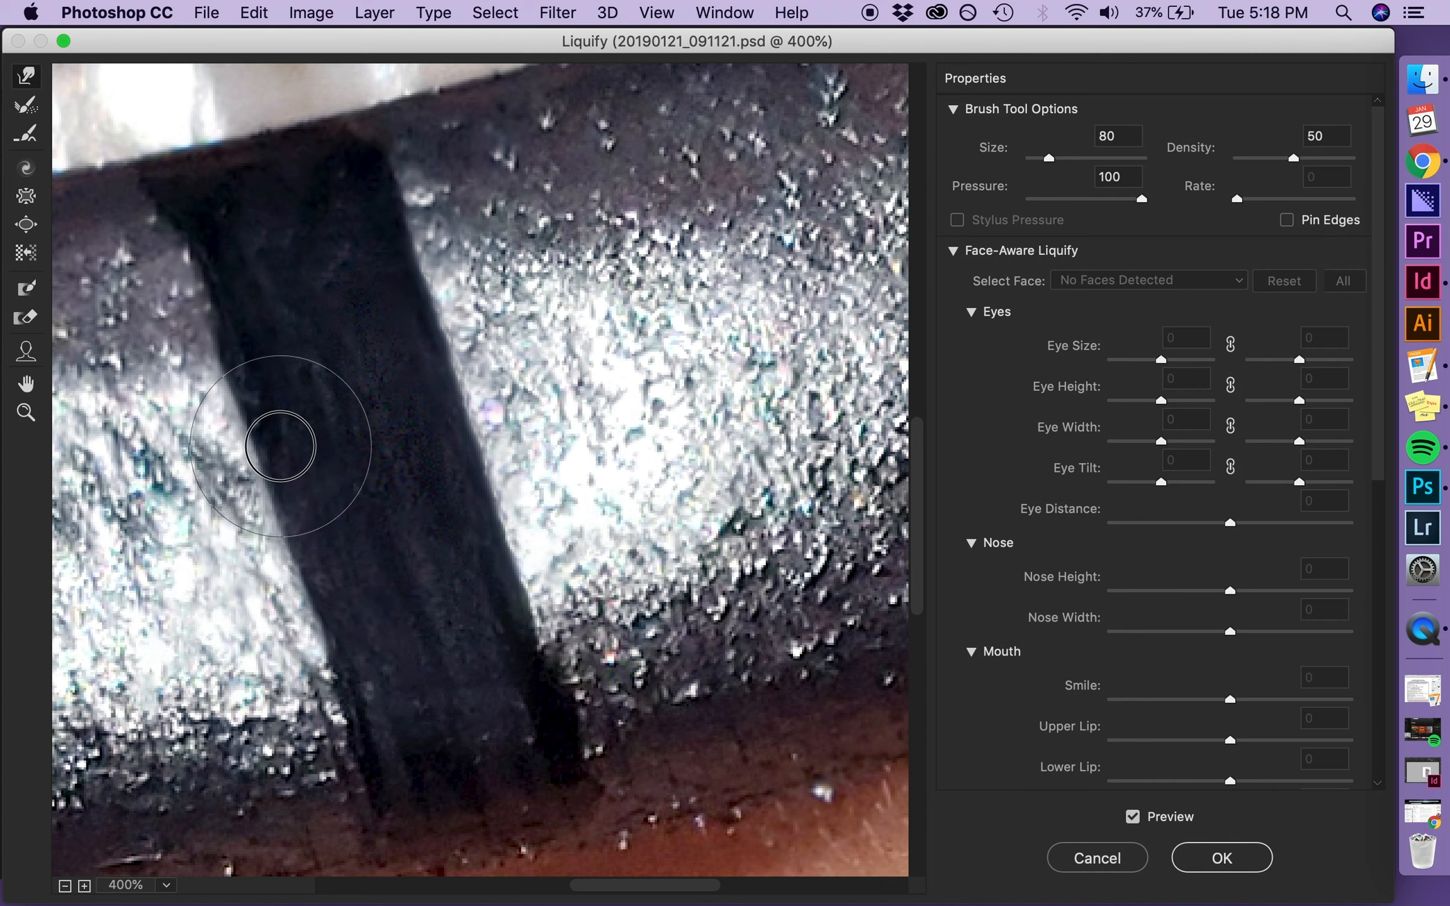
drag(224, 275, 212, 280)
Step: Refine the remaining bumps along the stripe's upper left edge with Forward Warp sizes between 35 and 60 px
key(bracketleft)
key(bracketleft)
key(bracketleft)
key(bracketleft)
key(bracketleft)
key(bracketleft)
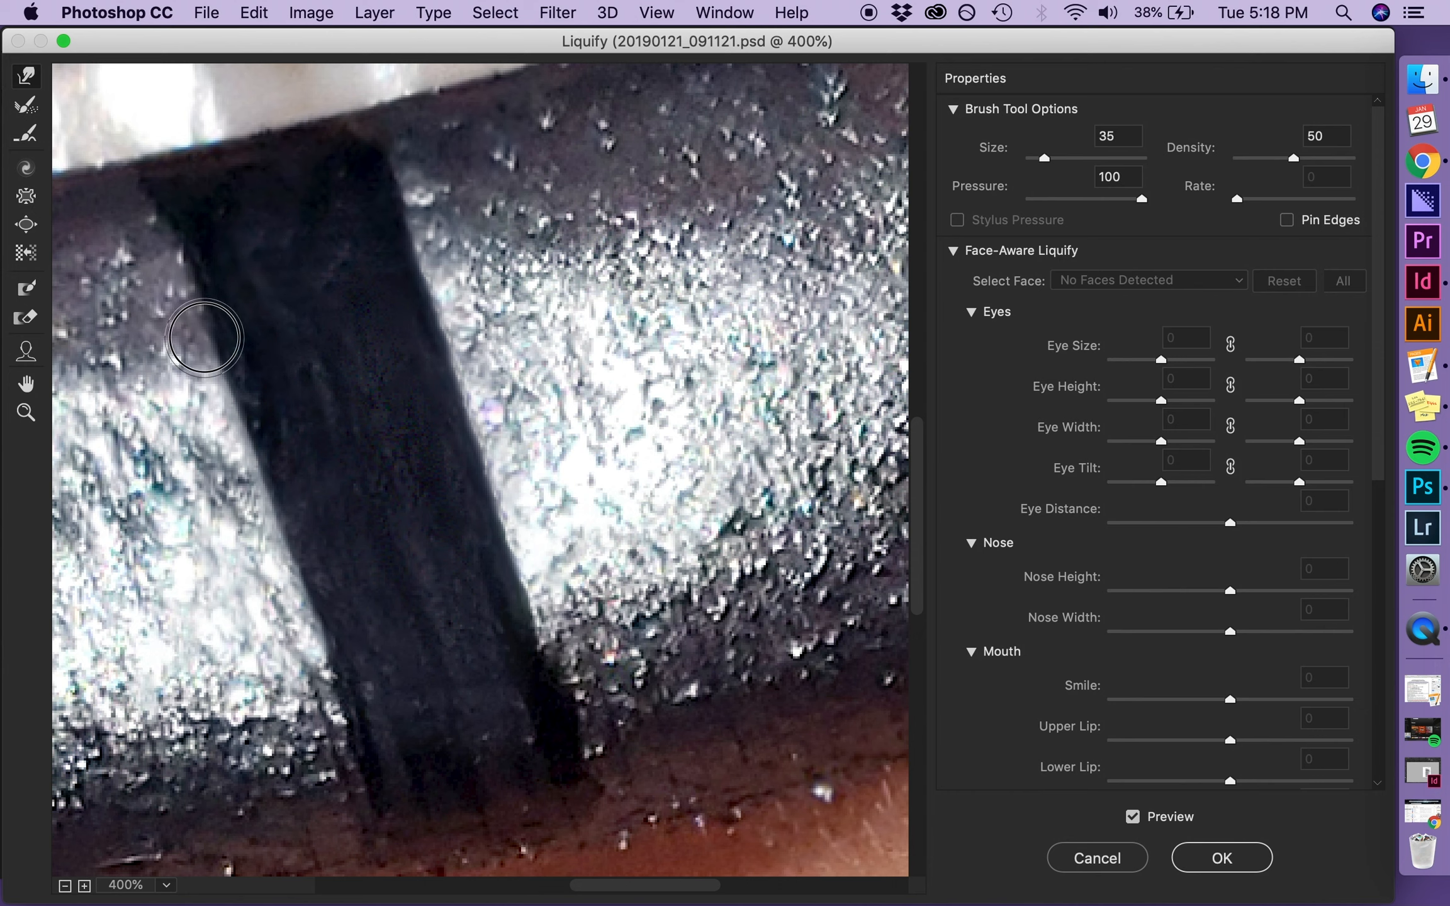
key(bracketright)
key(bracketright)
key(bracketright)
drag(212, 375, 215, 375)
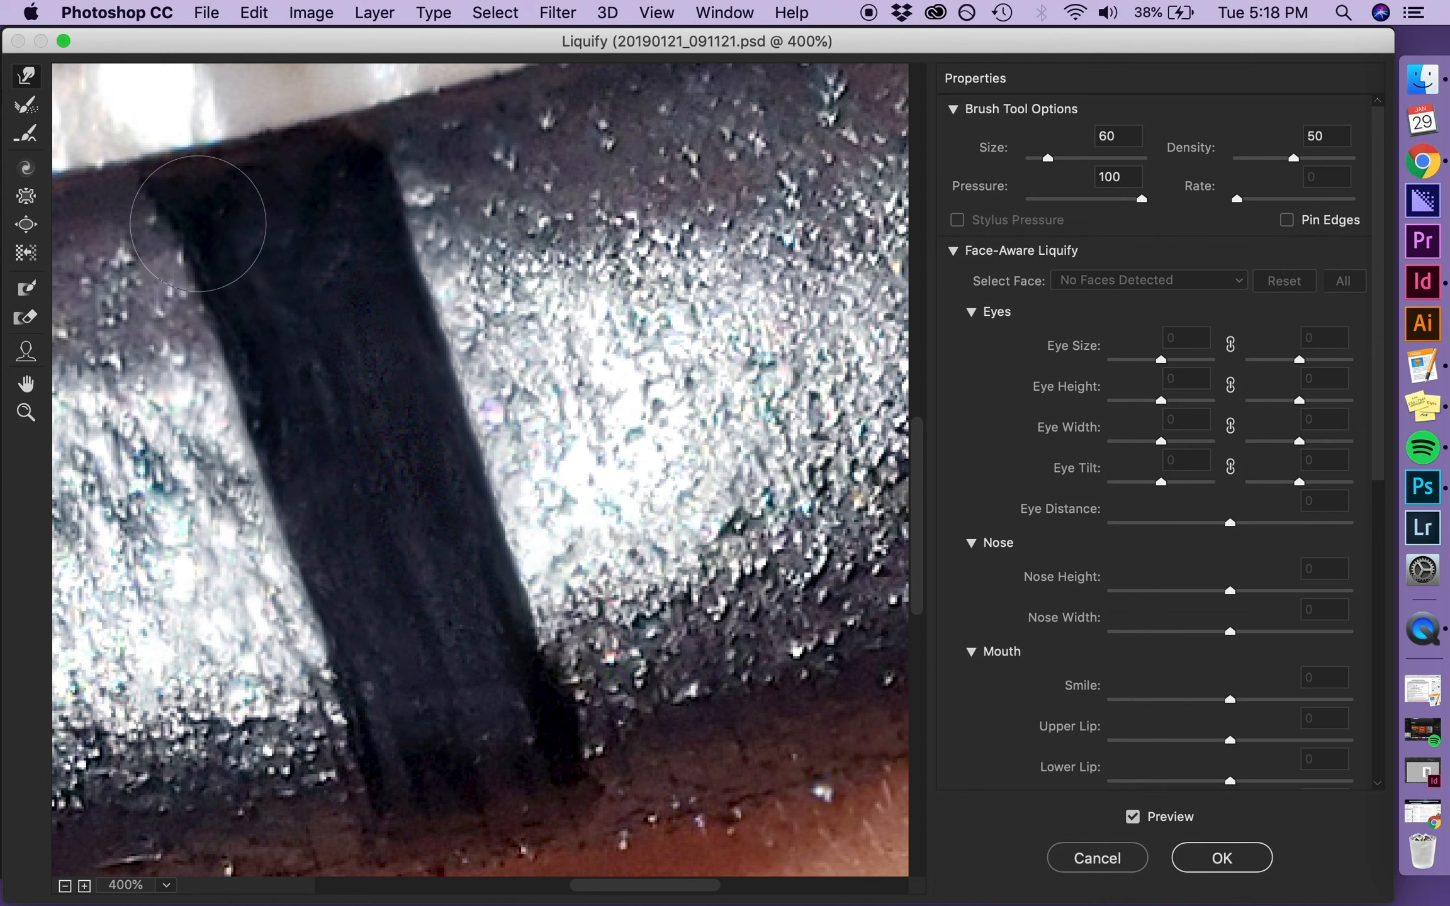
Step: Tuck in the stripe's upper left corner and smooth the adjoining lip line with the Forward Warp tool at 20 px
key(bracketleft)
key(bracketleft)
key(bracketleft)
key(bracketleft)
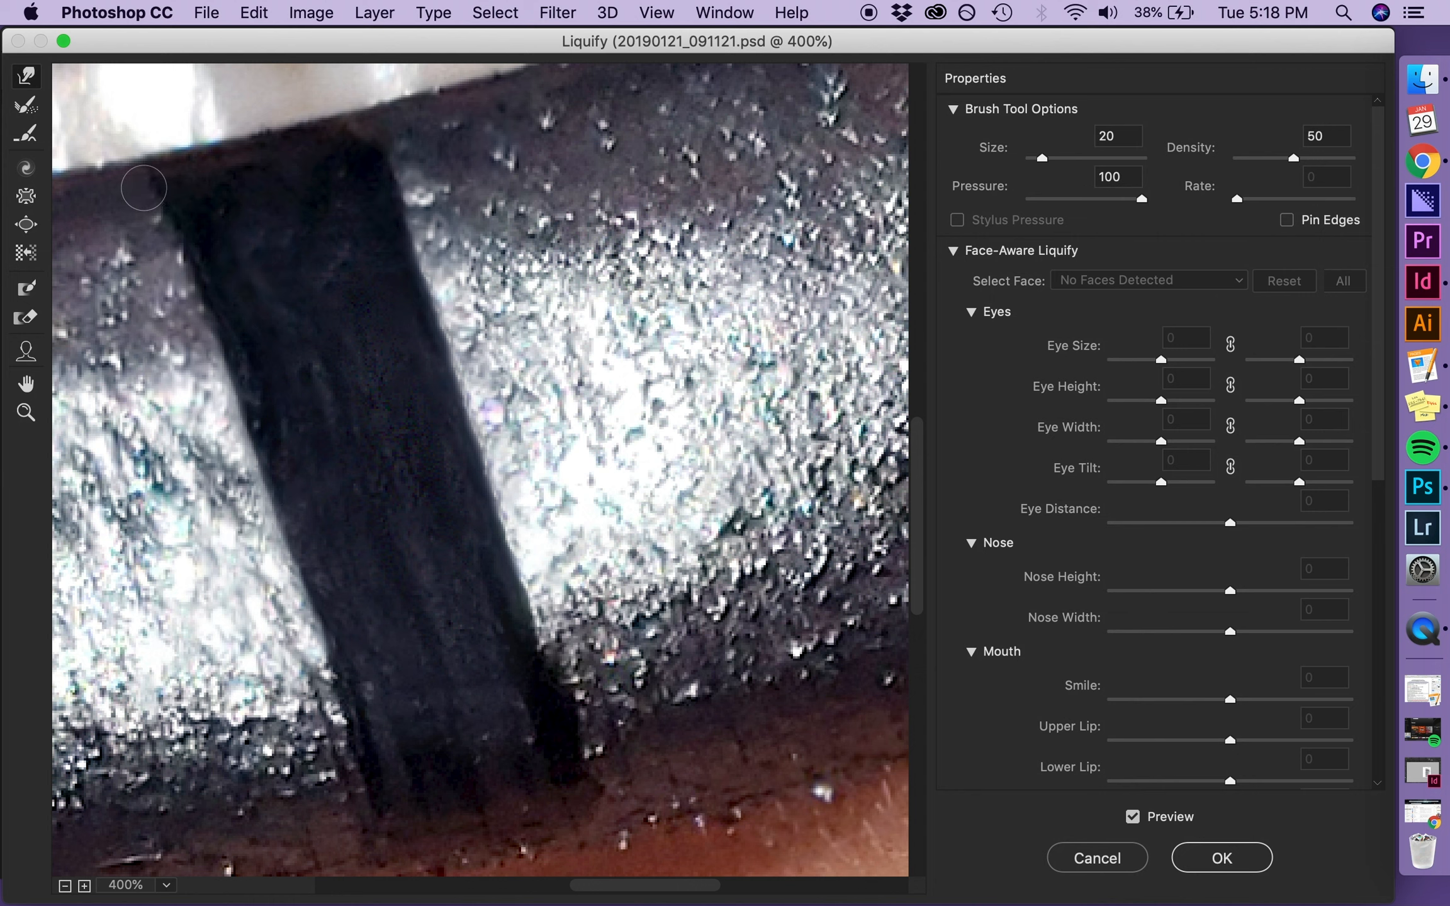
key(super+plus)
scroll(144, 193, left, 15)
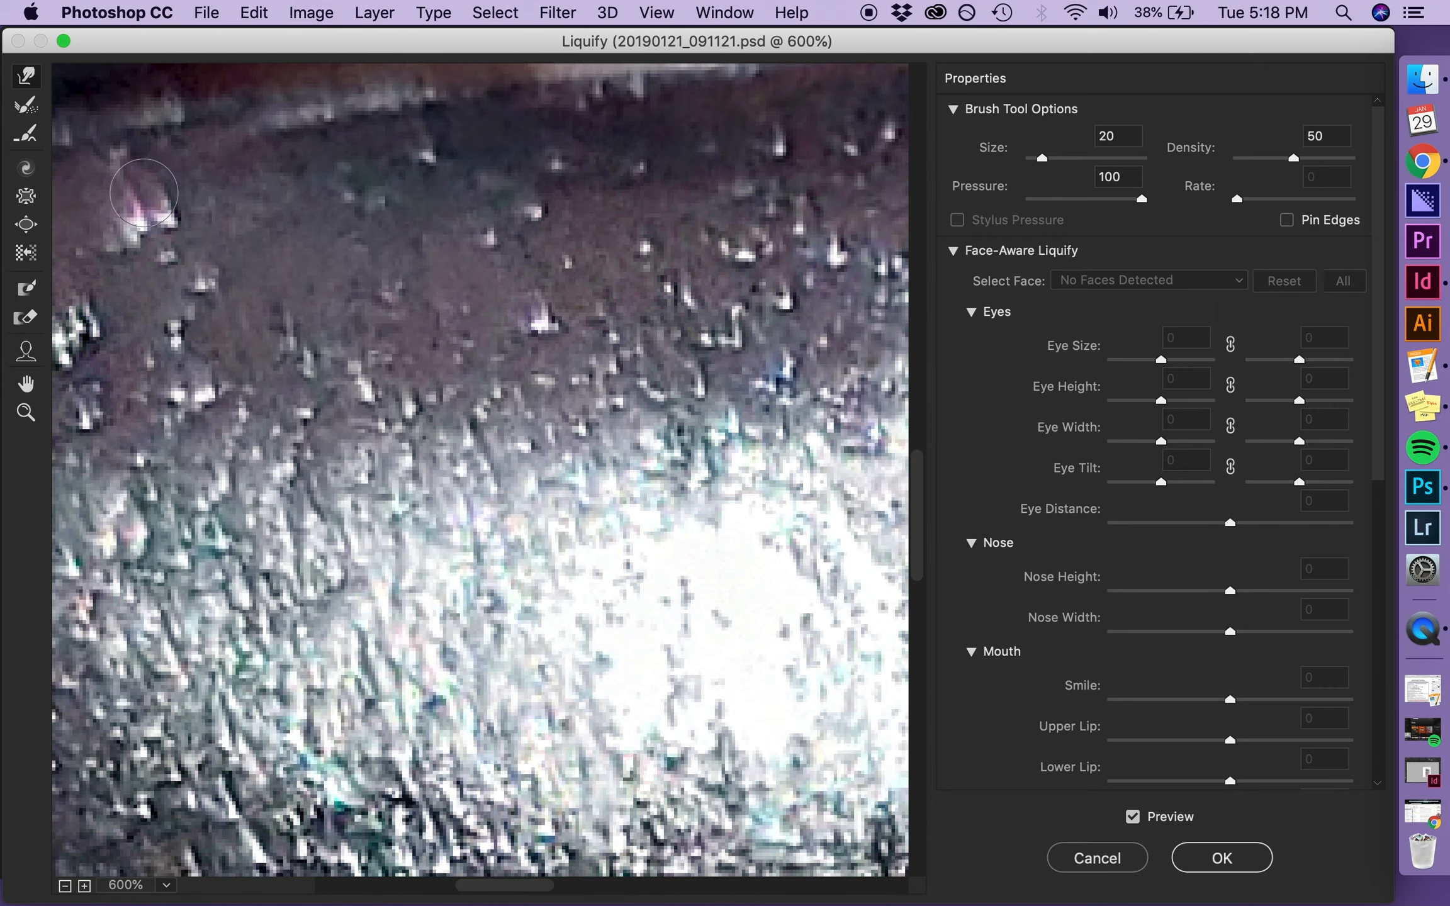
scroll(144, 193, up, 7)
scroll(144, 193, right, 5)
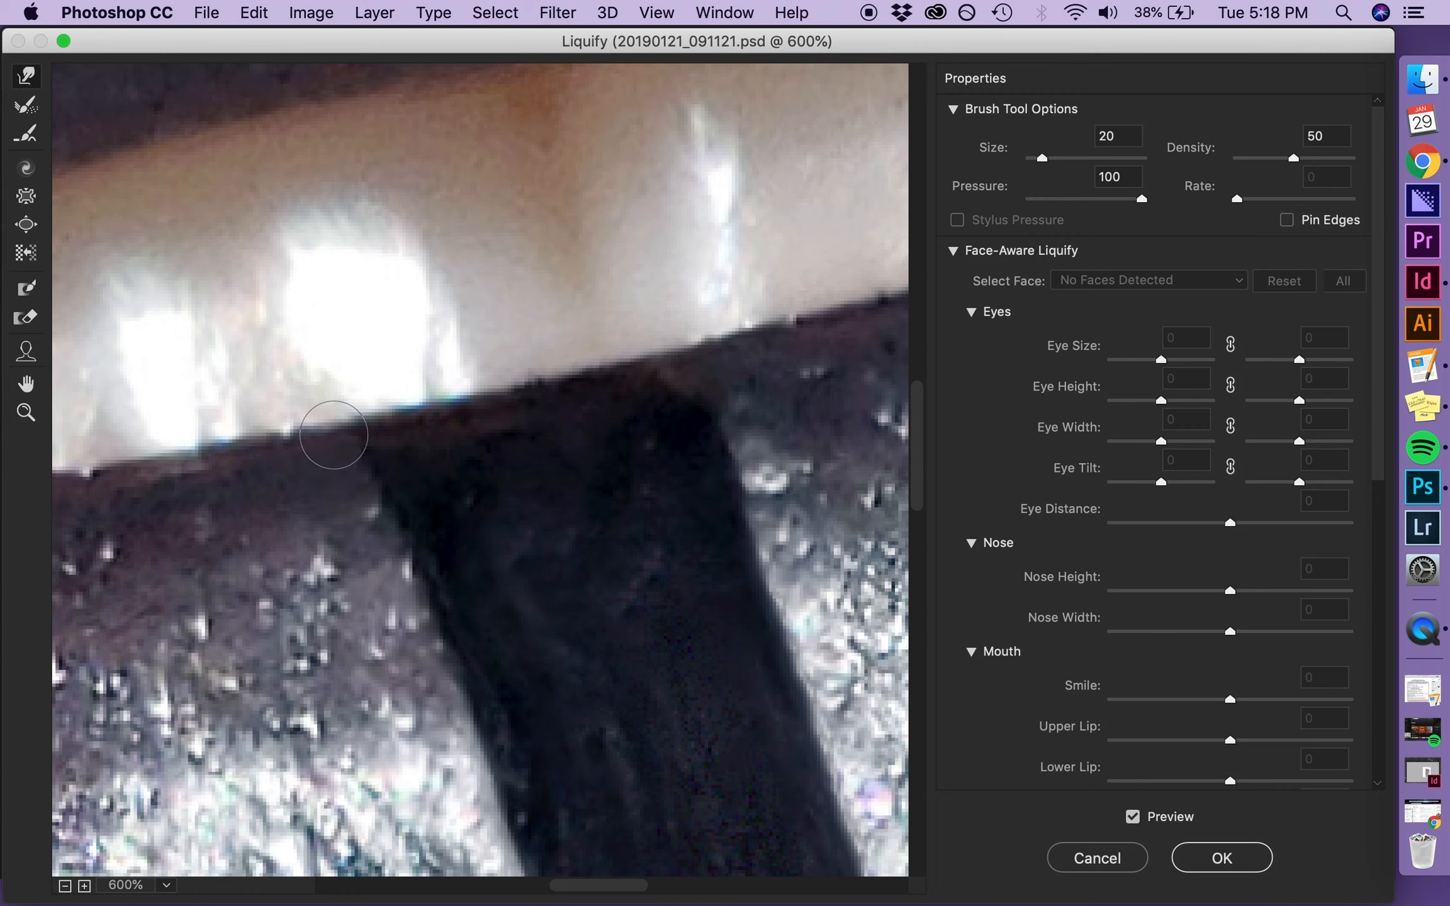
mouse_move(342, 429)
mouse_down()
mouse_move(346, 487)
mouse_move(362, 483)
mouse_move(353, 424)
mouse_move(384, 416)
mouse_move(369, 418)
mouse_move(386, 389)
mouse_move(468, 366)
mouse_move(431, 378)
mouse_up()
Step: Even out the inner lip line directly above the stripe with Forward Warp, varying the brush size as needed
key(])
key(])
key(])
key(])
key(])
key(bracketleft)
key(bracketleft)
key(bracketleft)
key(bracketleft)
key(bracketleft)
key(bracketright)
key(bracketright)
key(bracketleft)
key(bracketleft)
key(bracketleft)
drag(532, 356, 532, 364)
Step: Align the stripe's upper left corner with its left edge using the Forward Warp tool at 40 to 80 px
key(bracketright)
key(bracketright)
key(bracketright)
key(bracketright)
key(bracketright)
key(bracketright)
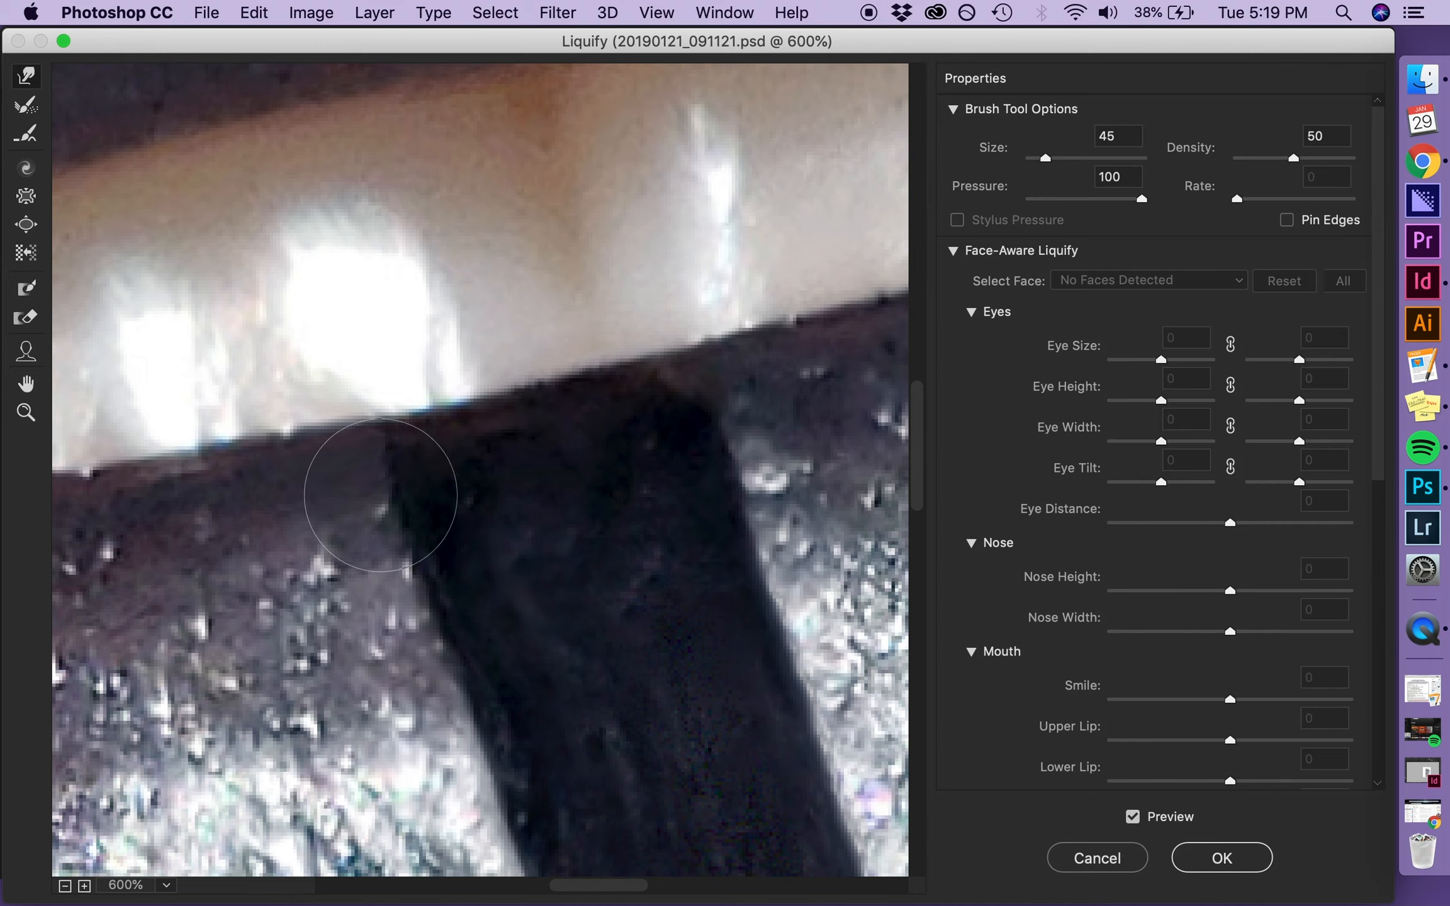
key(bracketright)
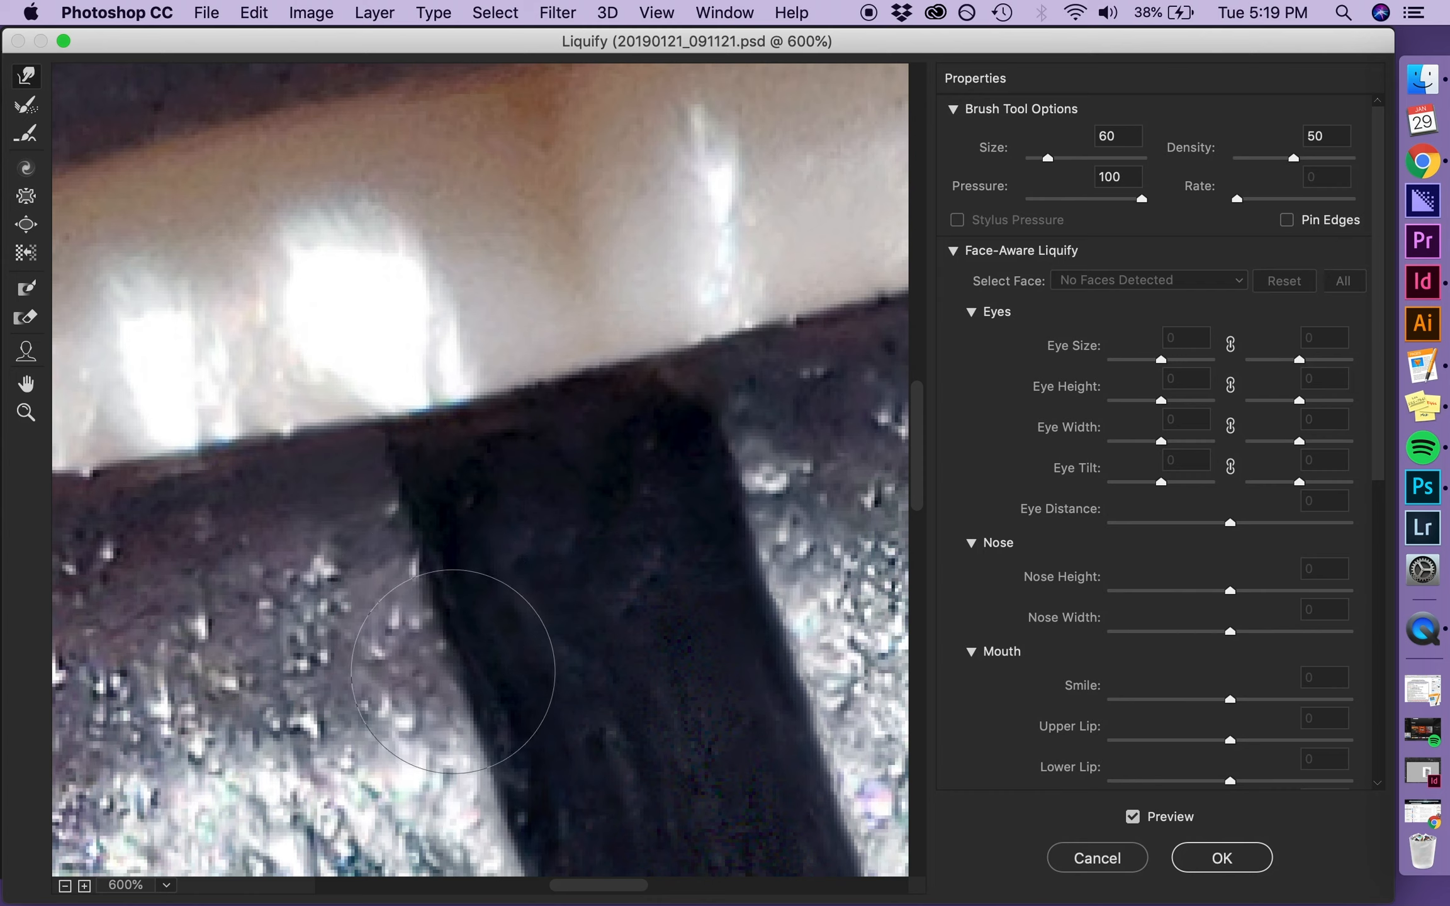
key(bracketright)
key(bracketleft)
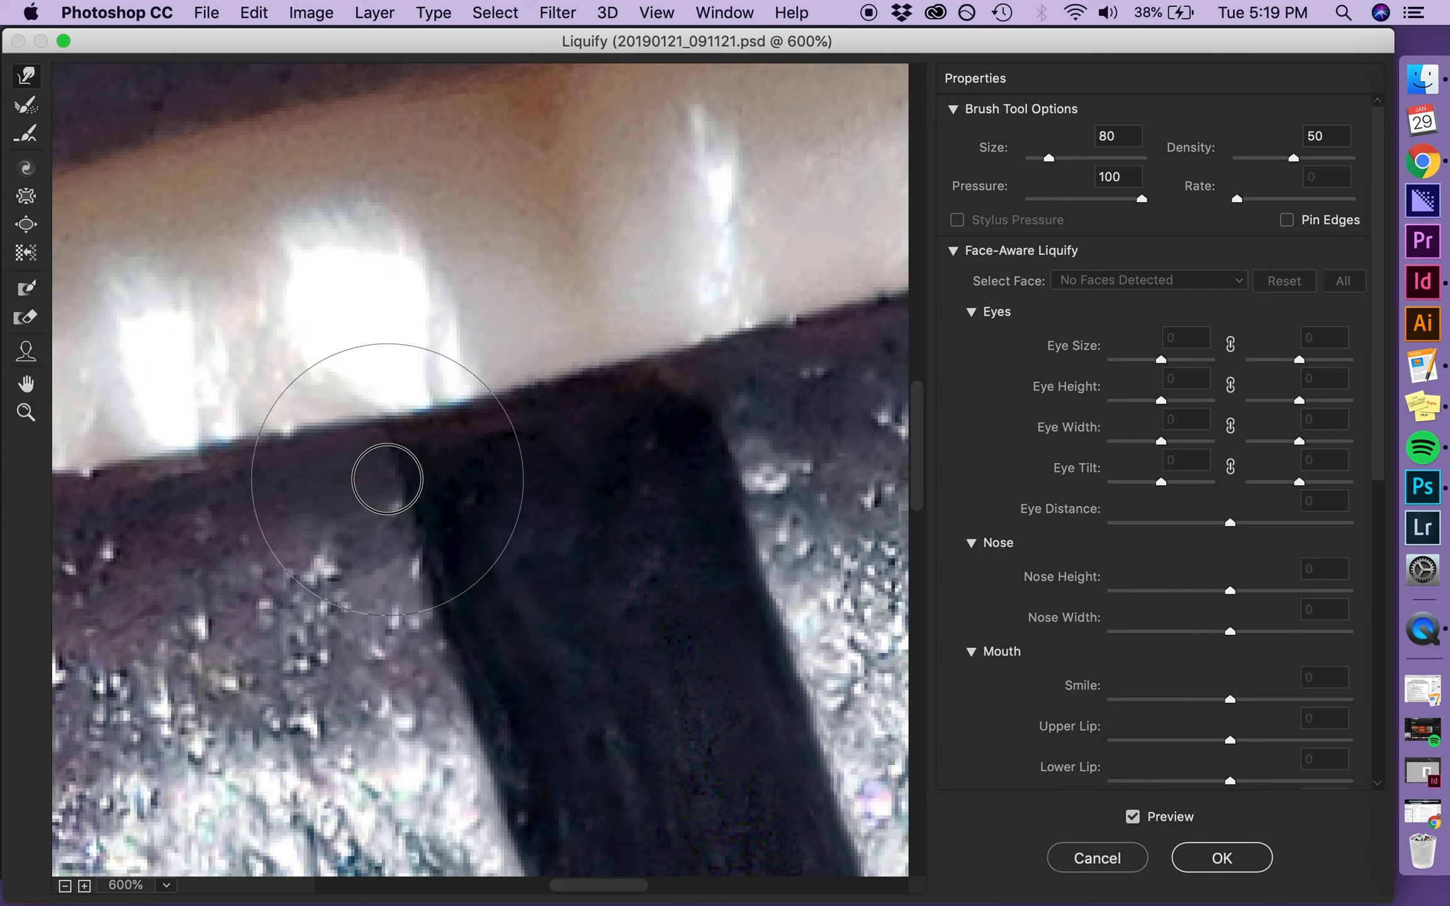
key(bracketleft)
key(bracketleft)
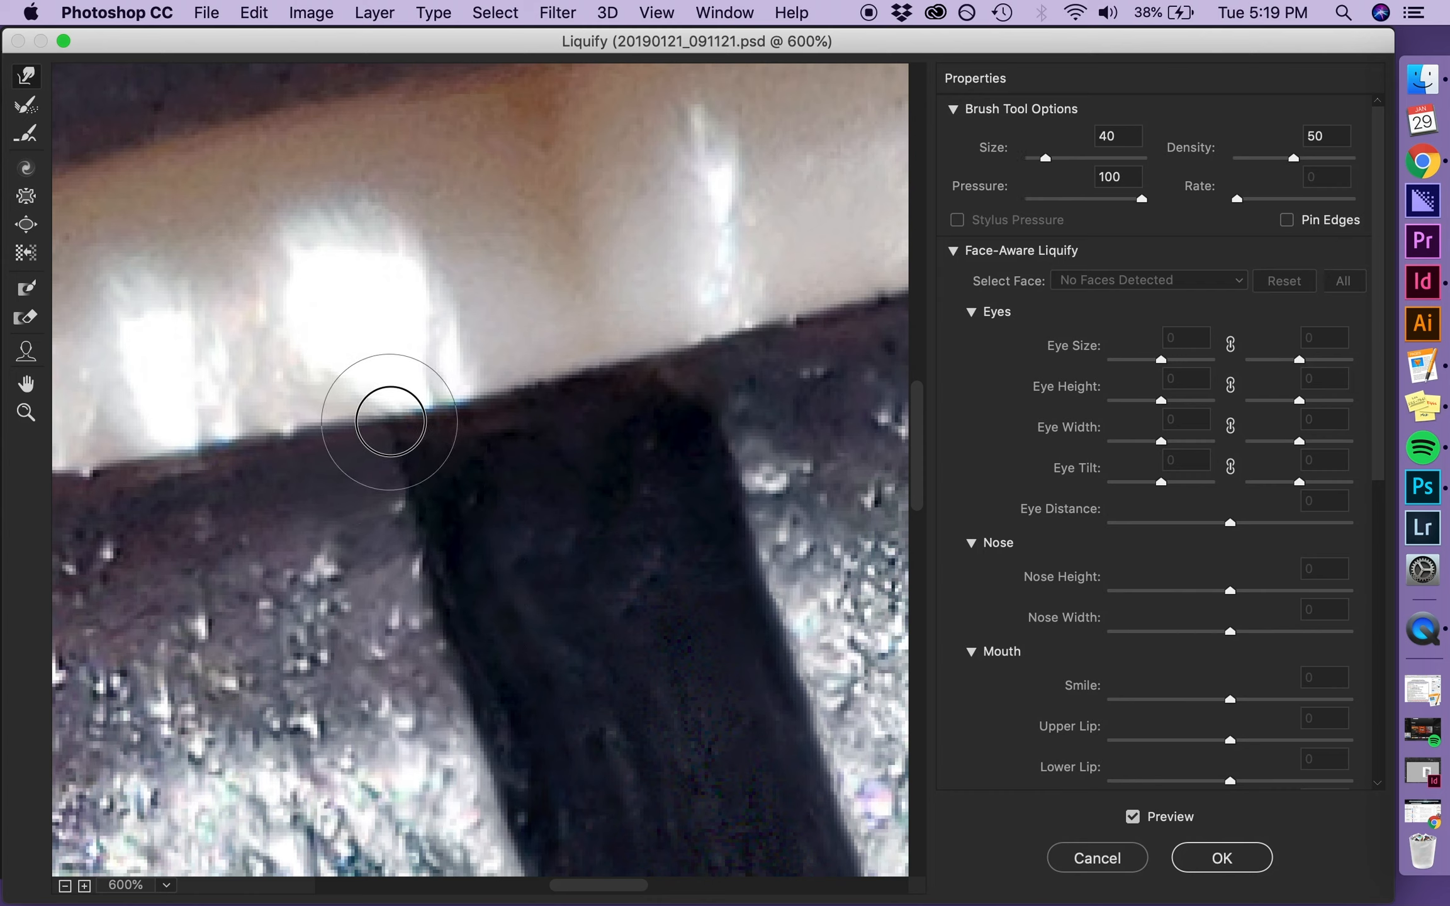
Step: Push the dark paint over the brownish patch at the stripe's upper right corner with Forward Warp at 35 px
scroll(346, 378, down, 5)
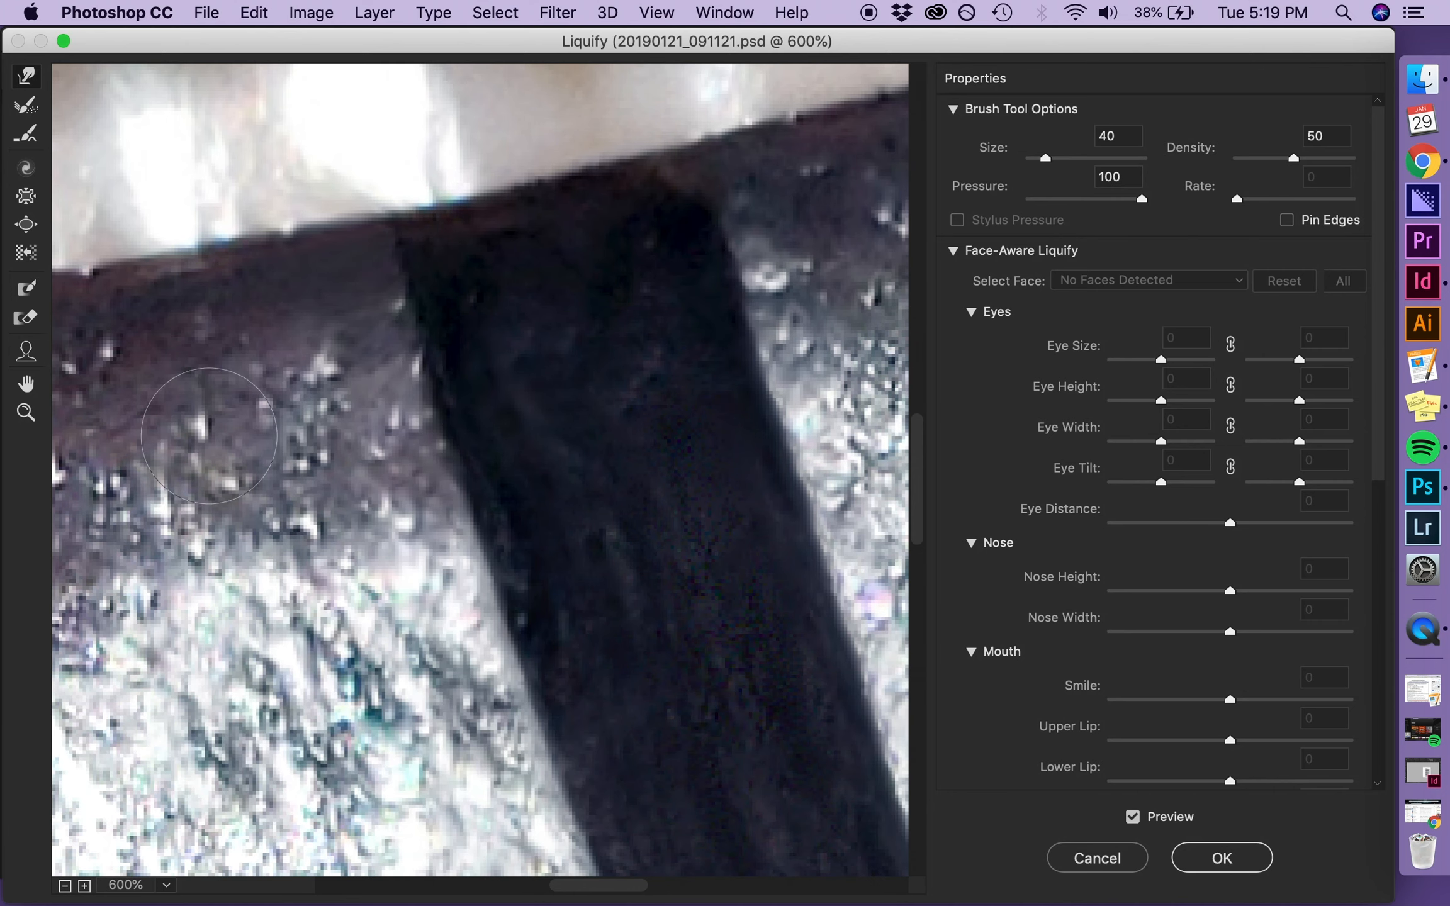
key(bracketleft)
key(bracketleft)
key(bracketright)
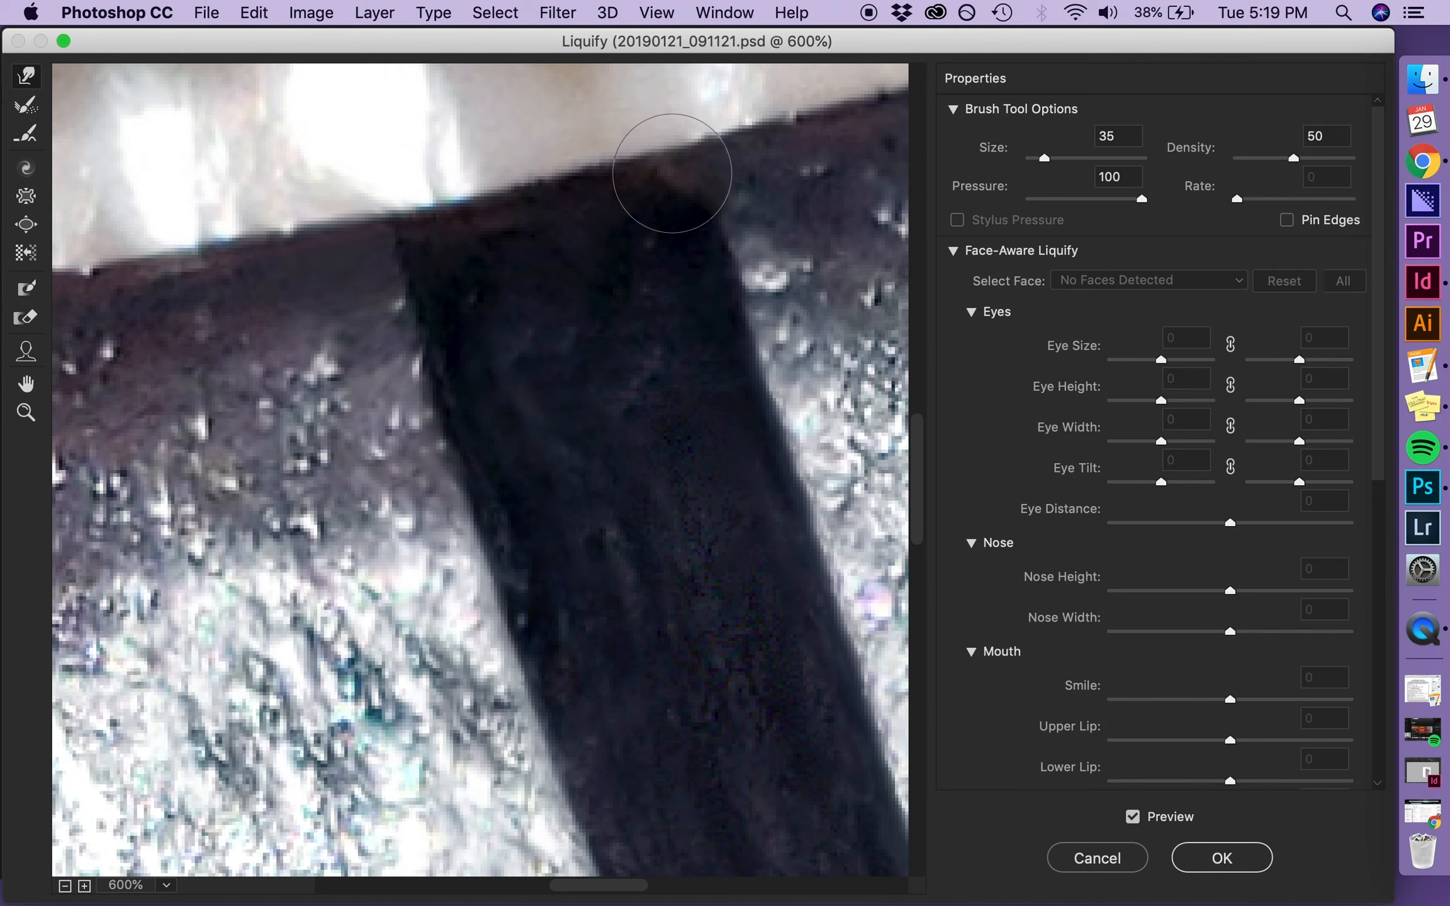
drag(670, 167, 694, 154)
Step: Refine the lip line at the stripe's upper right end with Forward Warp sizes from 10 to 60 px
key(bracketleft)
key(bracketleft)
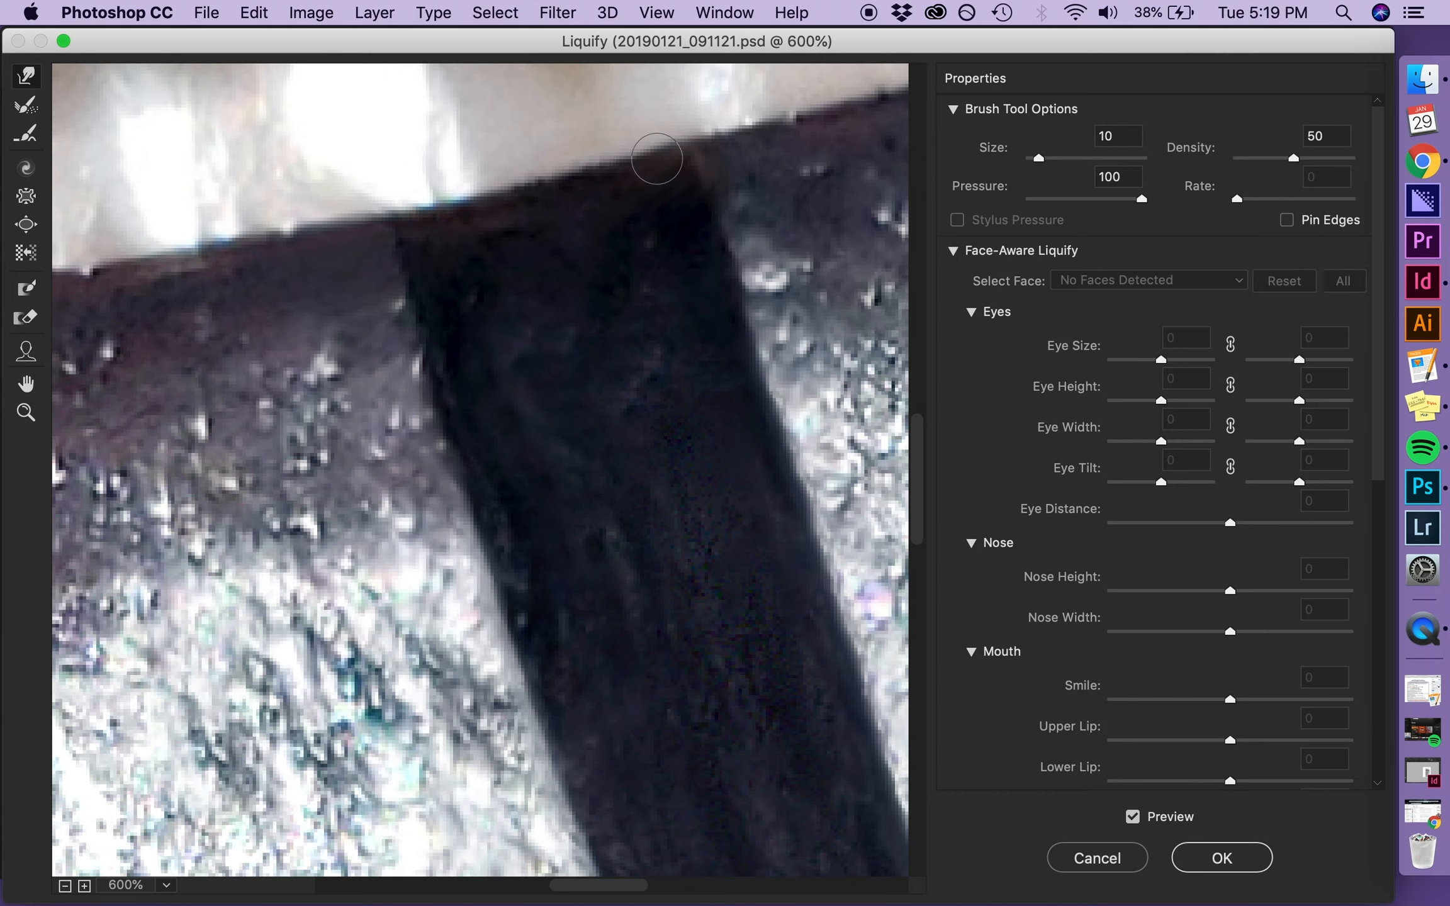
key(bracketright)
key(bracketright)
key(bracketright)
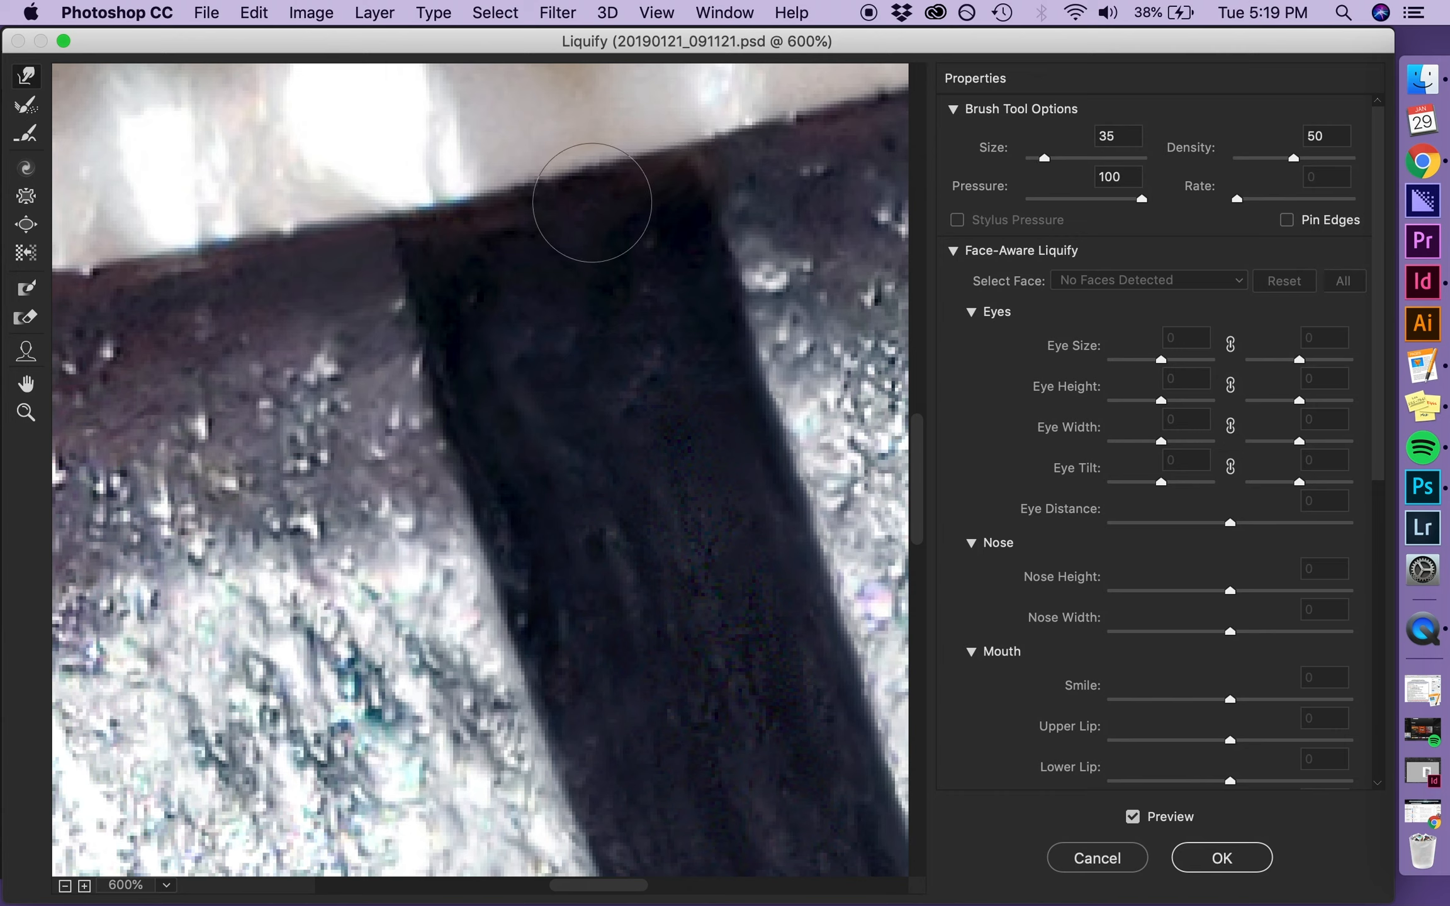
key(bracketright)
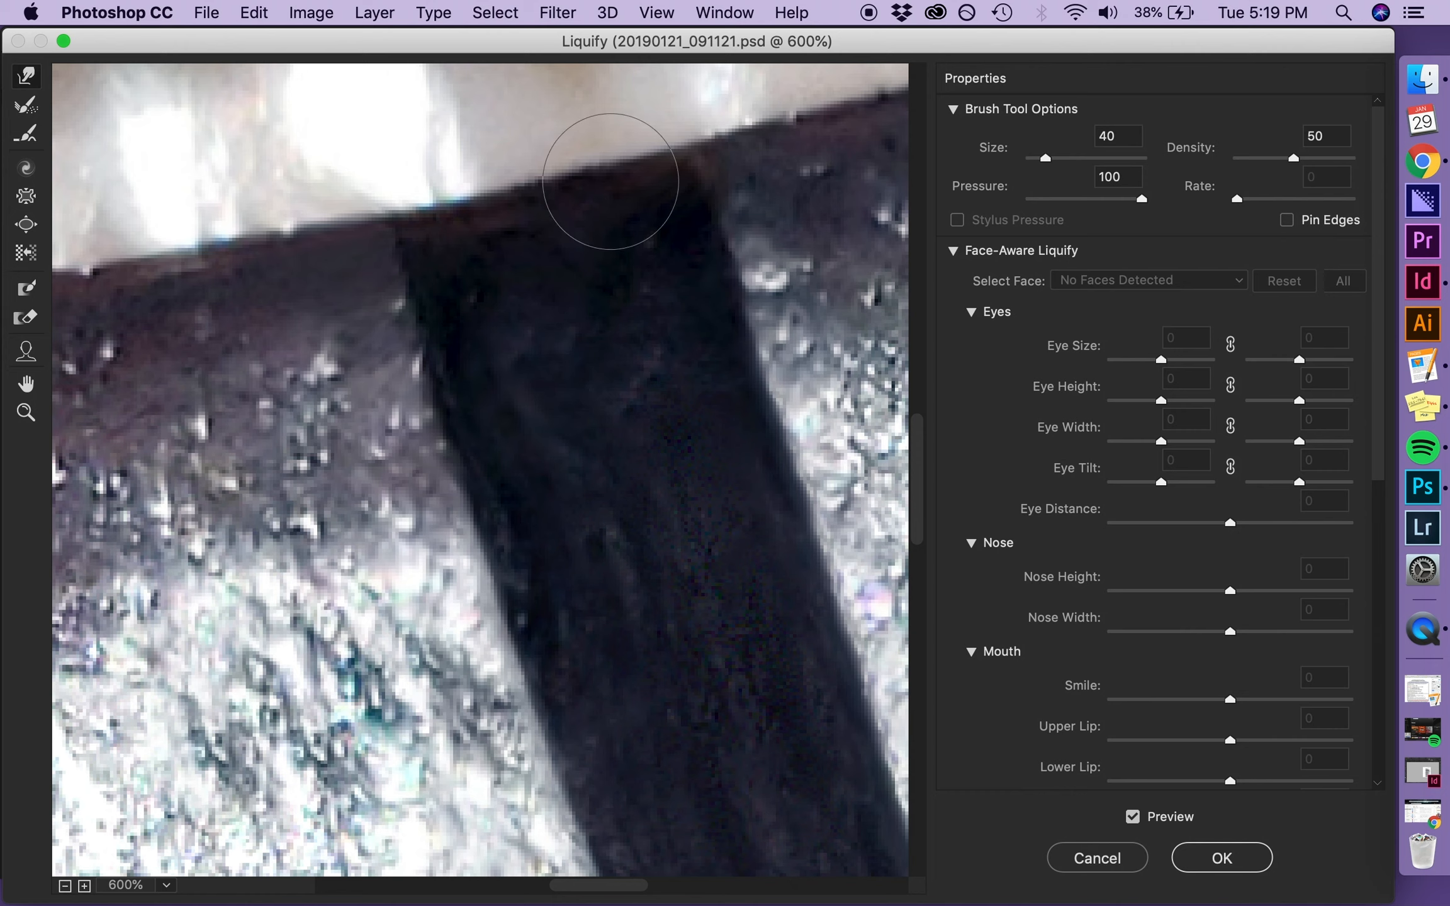
key(bracketright)
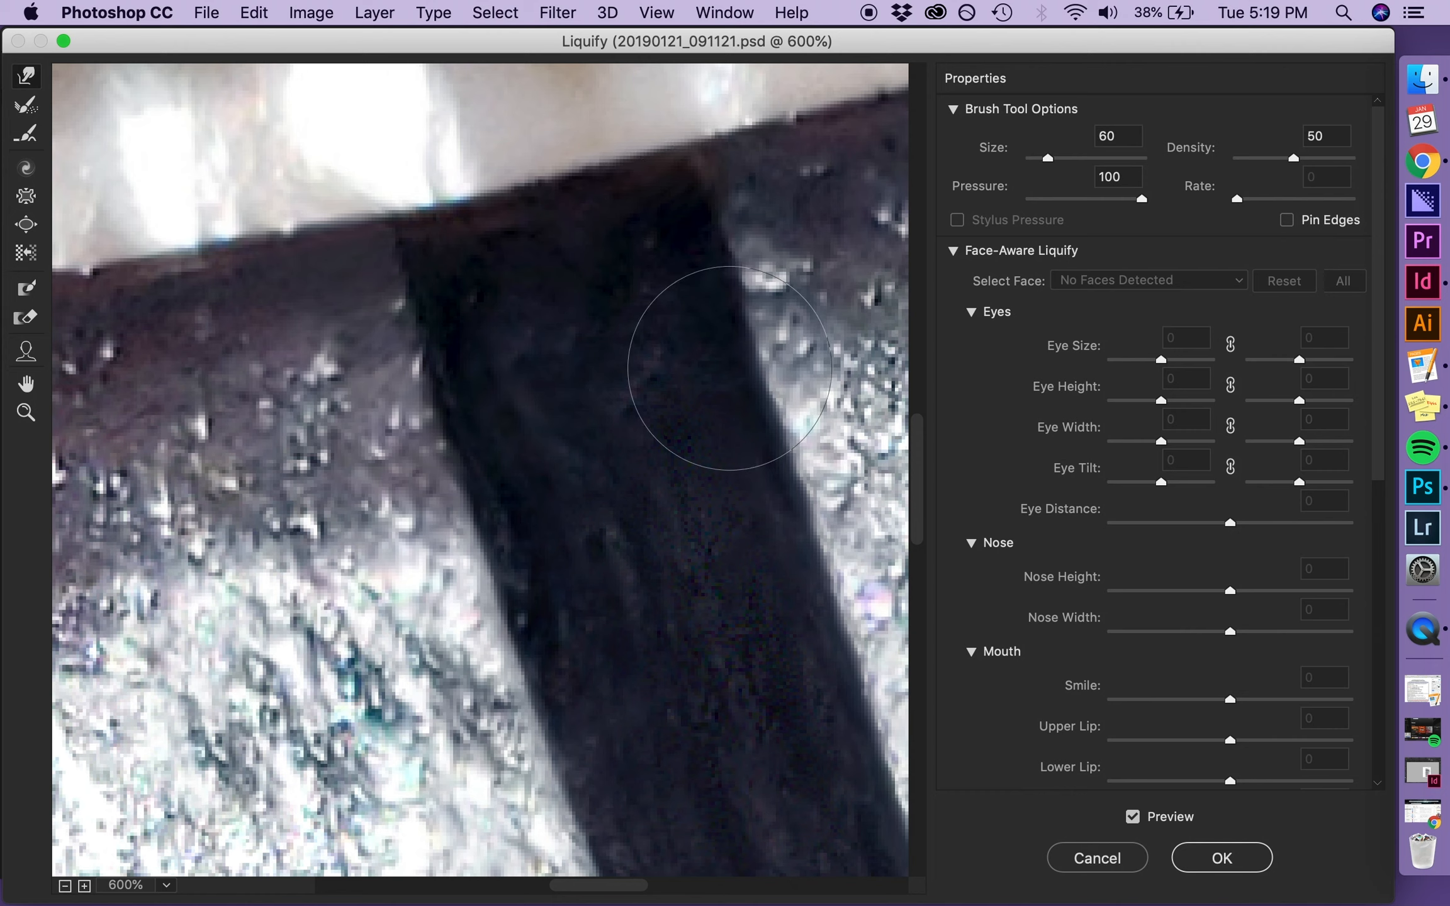
Step: Straighten the upper and middle right edge of the stripe with the Forward Warp tool at 90 and 60 px
key(bracketright)
key(bracketright)
key(bracketright)
key(bracketright)
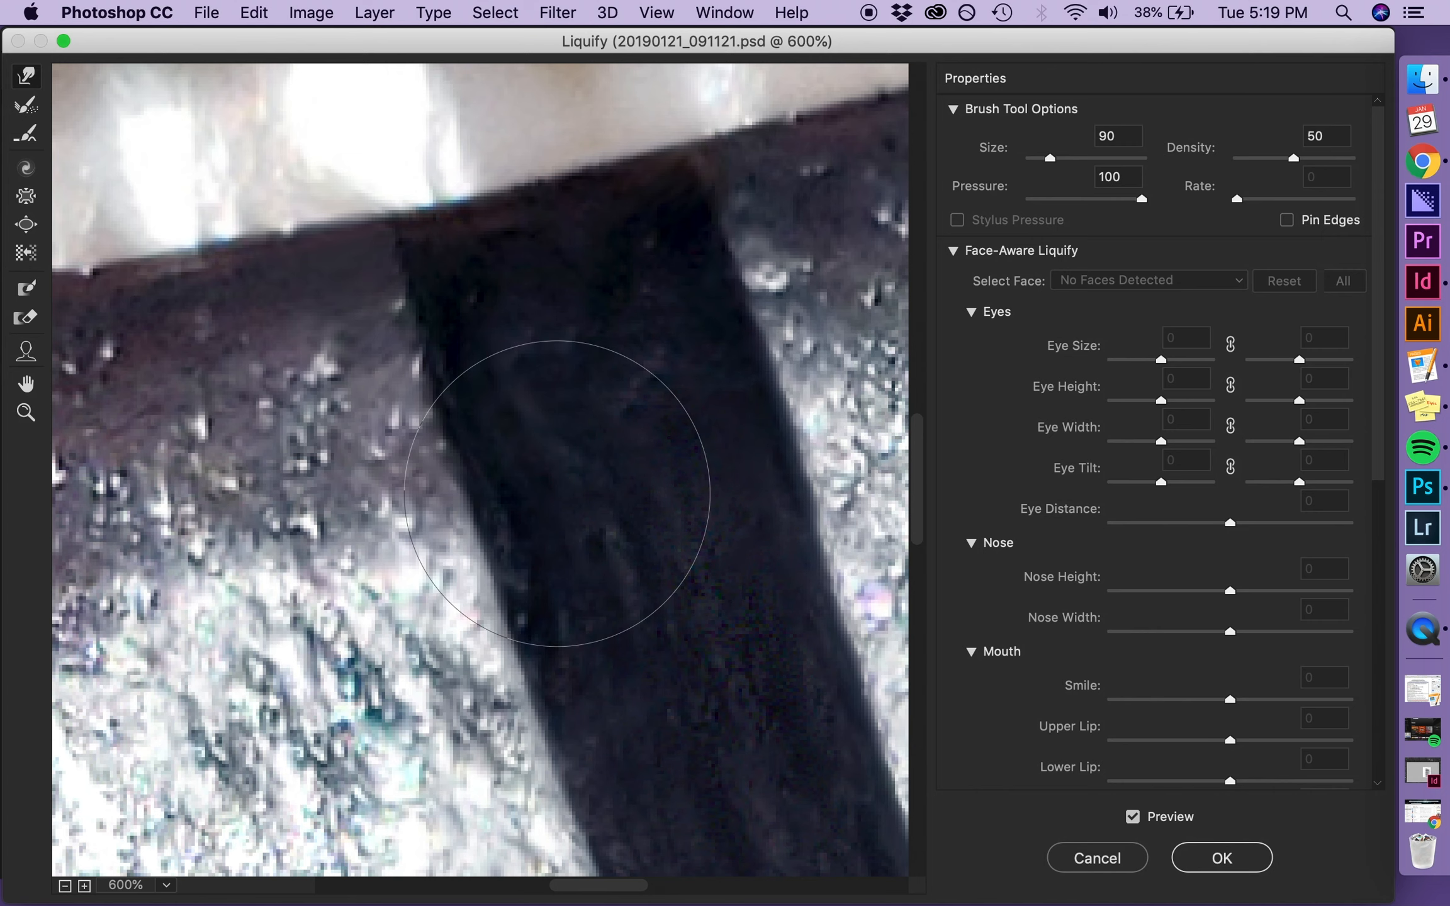
scroll(353, 504, down, 2)
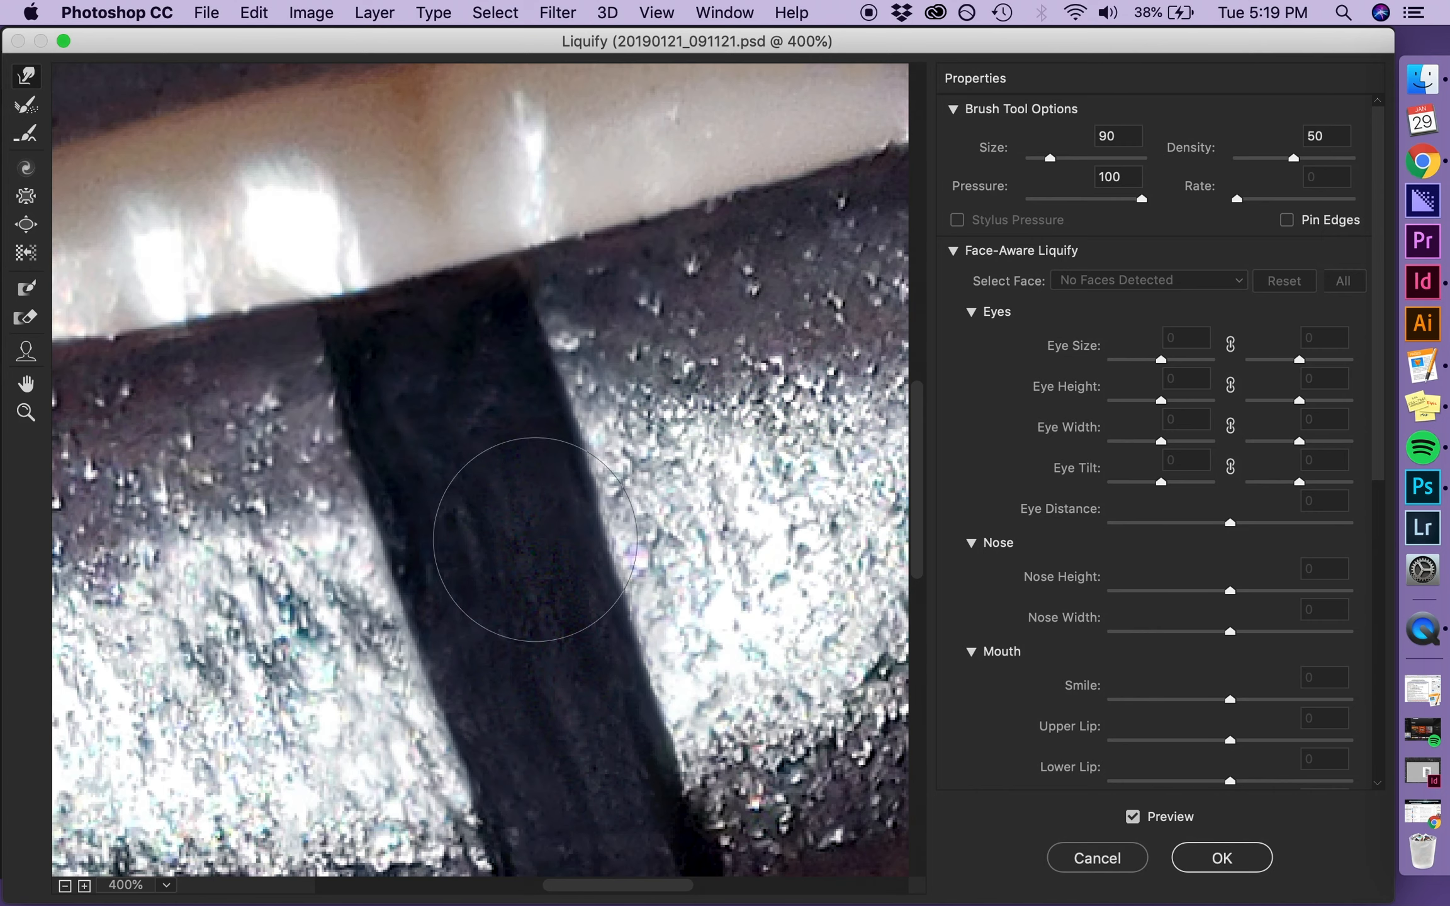
key(bracketright)
key(bracketleft)
key(bracketleft)
key(bracketleft)
key(bracketleft)
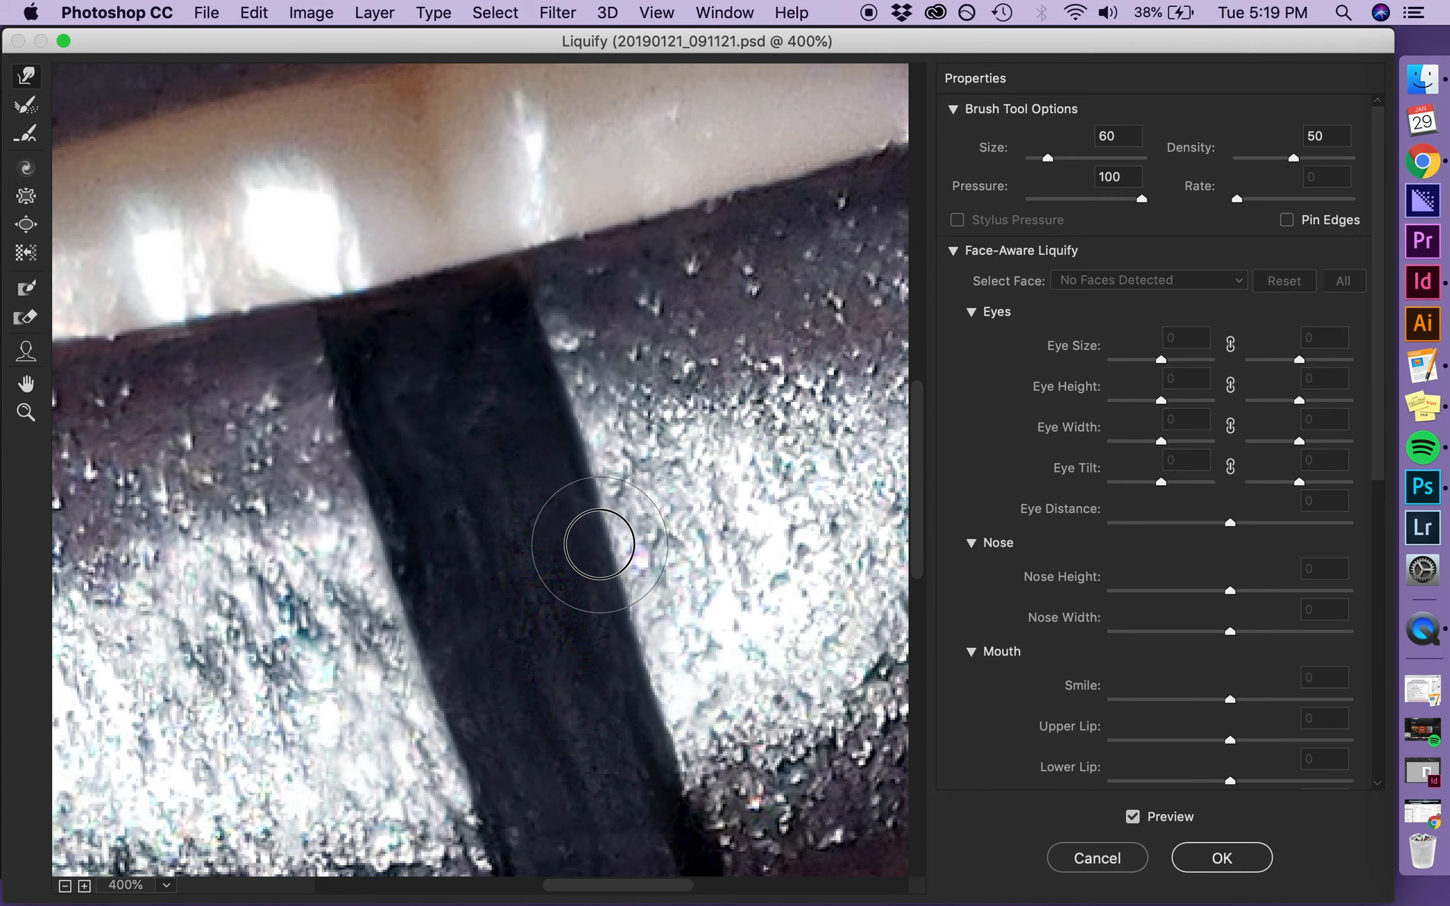
Step: Straighten the stripe's lower left edge with the Forward Warp tool at 80 to 125 px
scroll(557, 529, down, 5)
key(bracketright)
key(bracketright)
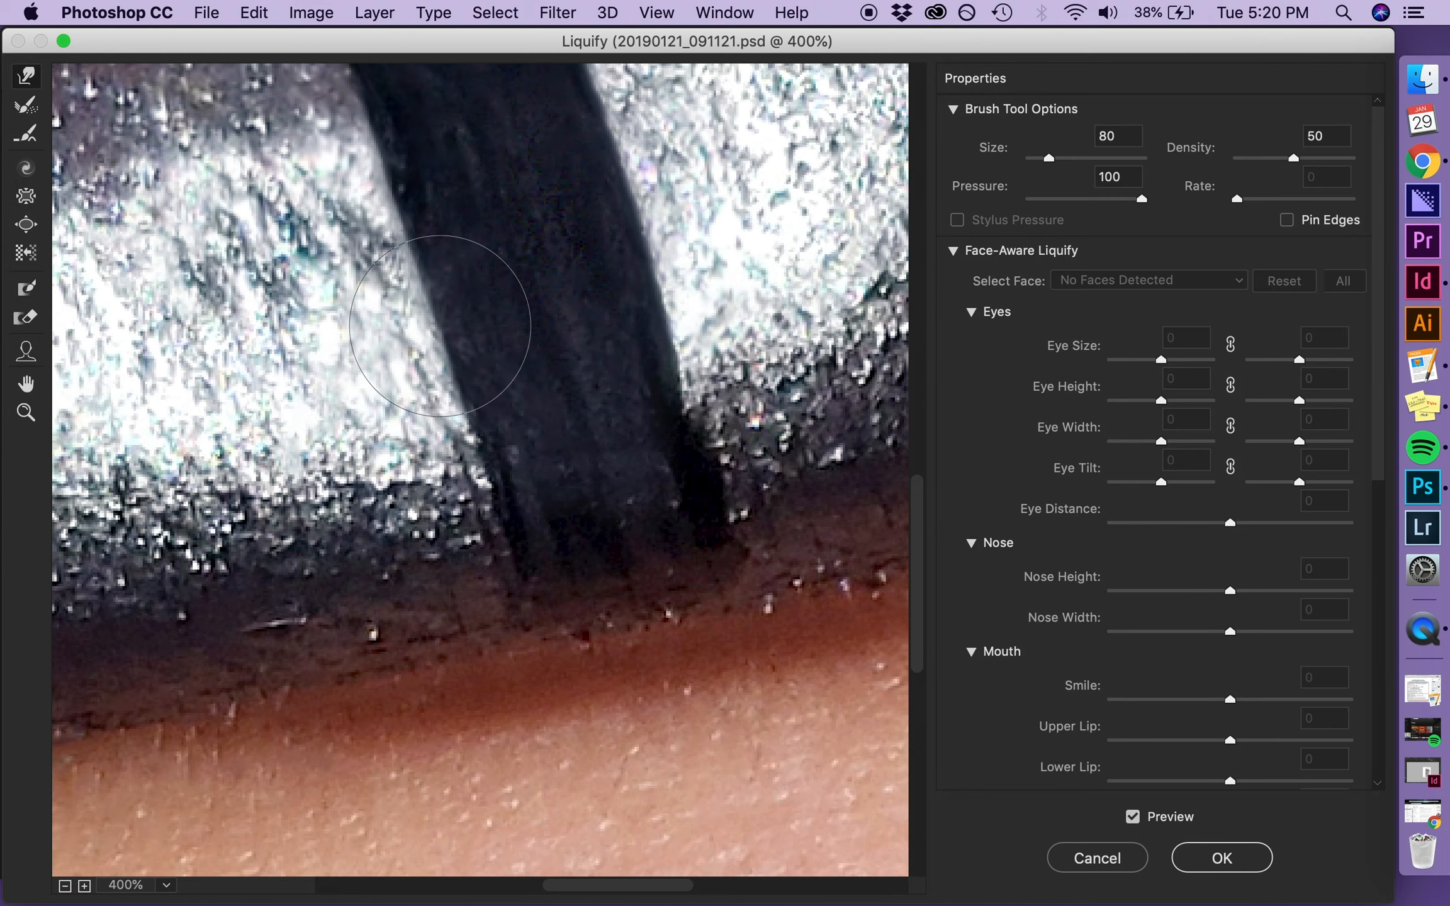
key(bracketright)
key(bracketright)
key(bracketright)
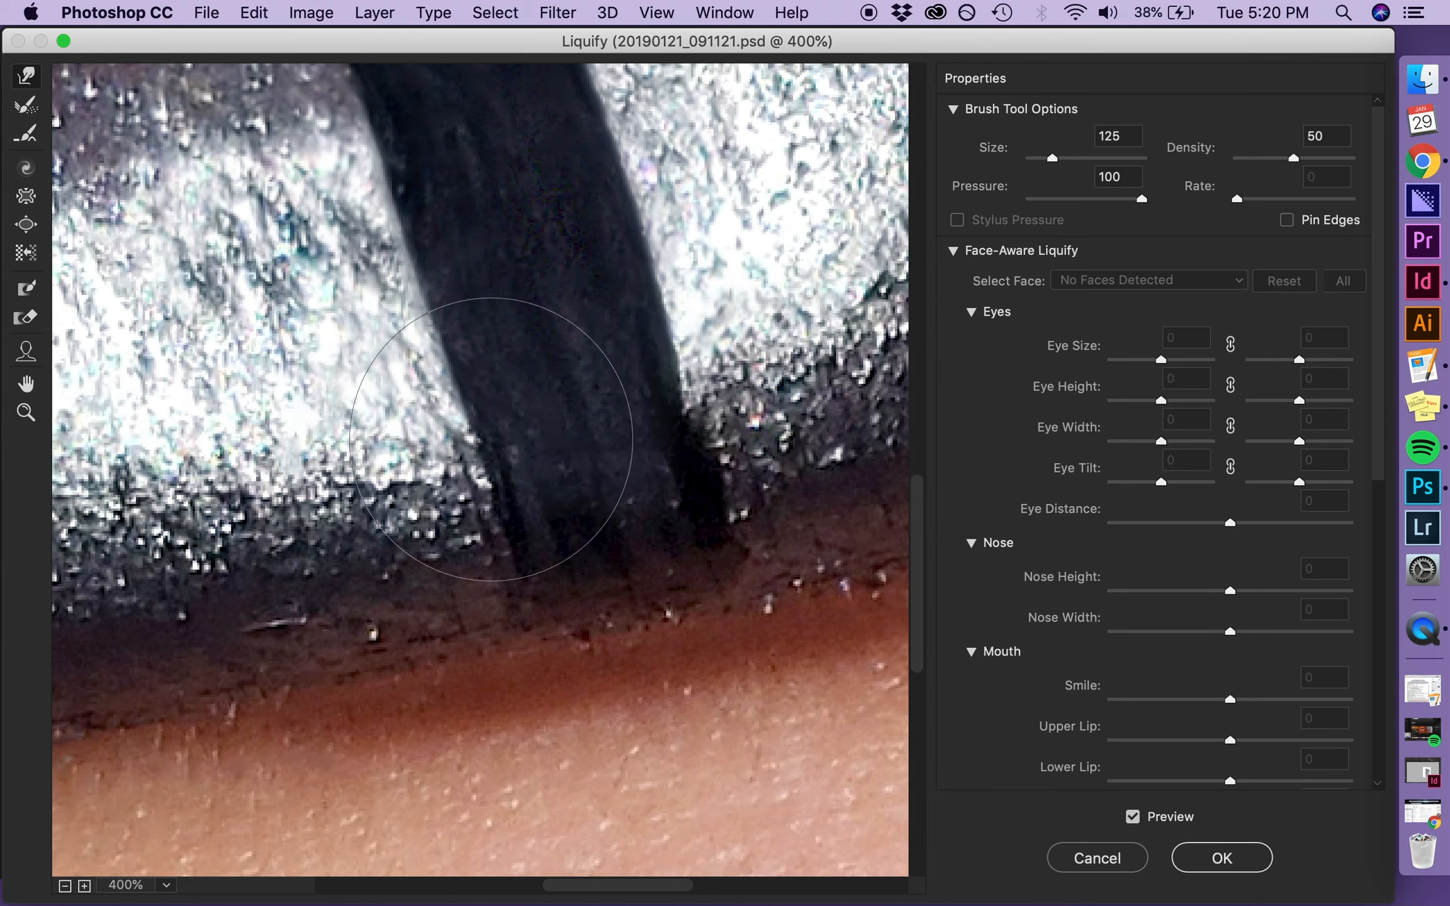
Step: Smooth the bump on the stripe's lower right edge with Forward Warp sizes from 30 to 45 px
key(bracketleft)
key(bracketleft)
key(bracketleft)
key(bracketleft)
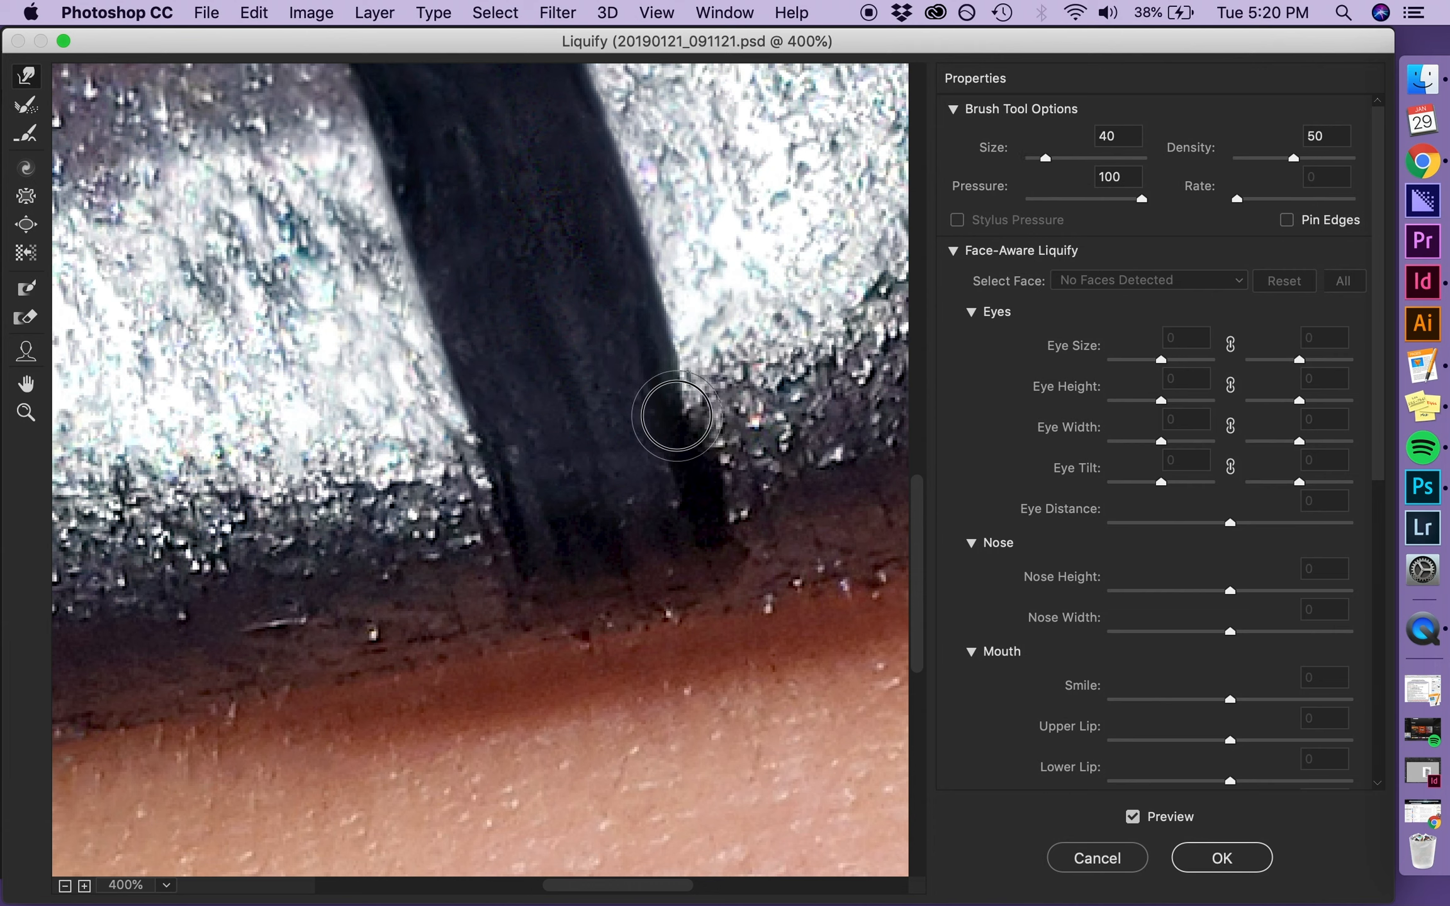
key(bracketright)
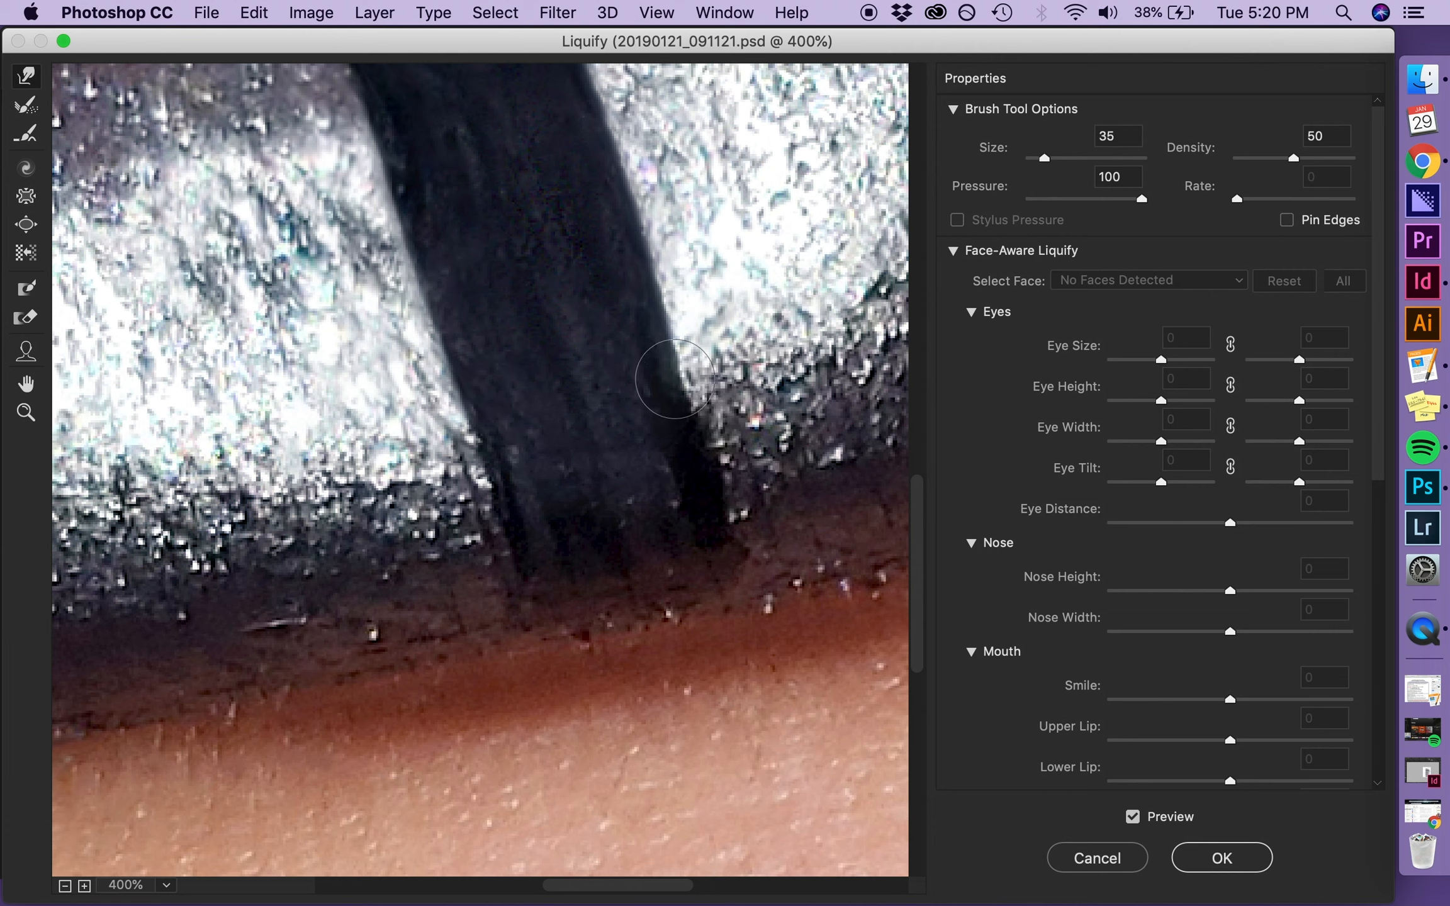
key(bracketleft)
key(bracketleft)
key(bracketleft)
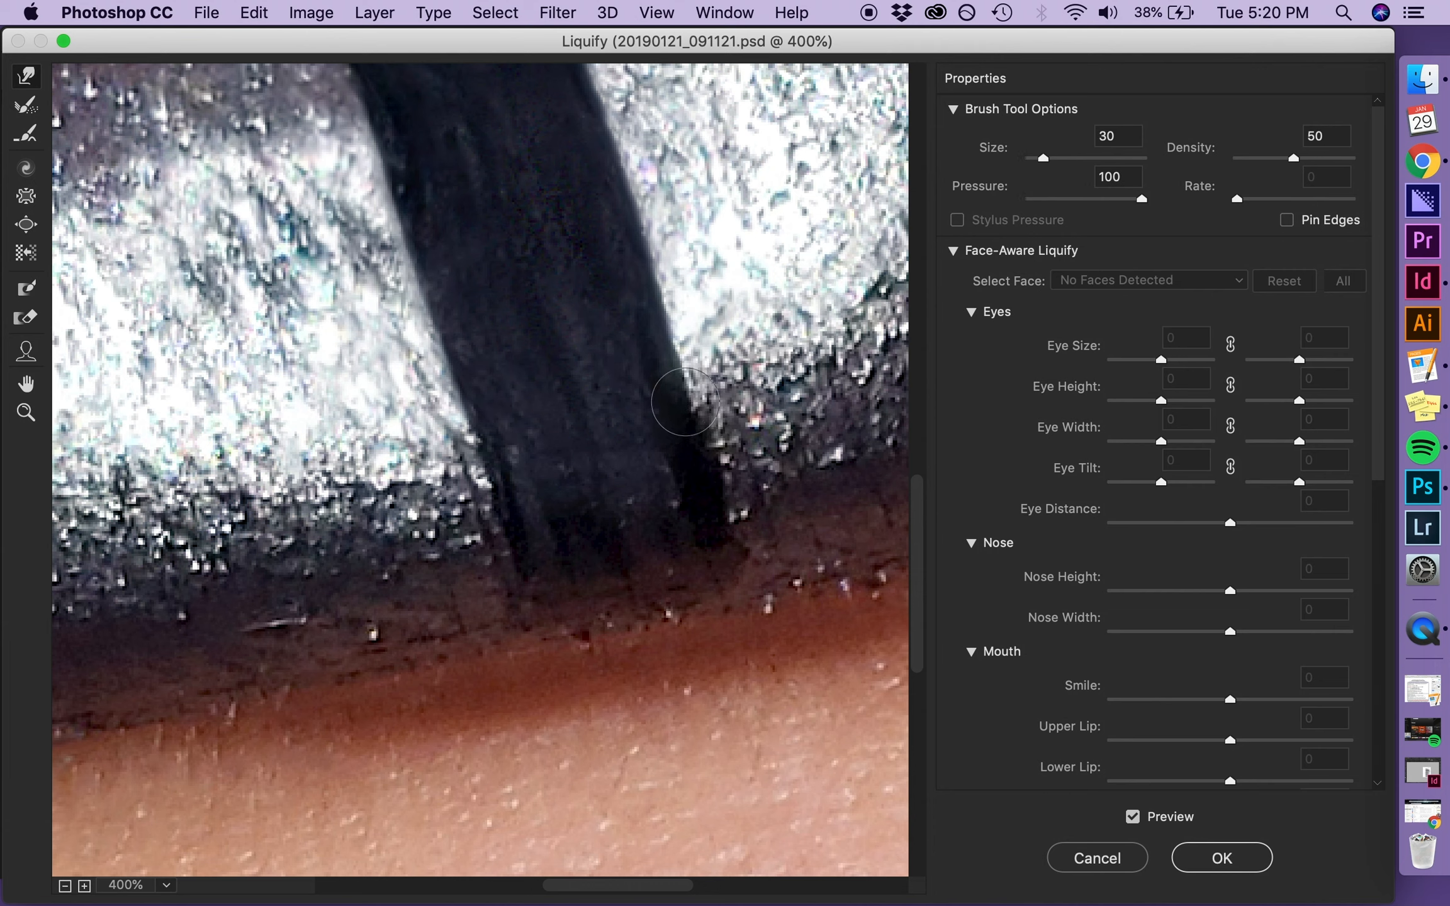
key(bracketright)
key(bracketright)
key(bracketright)
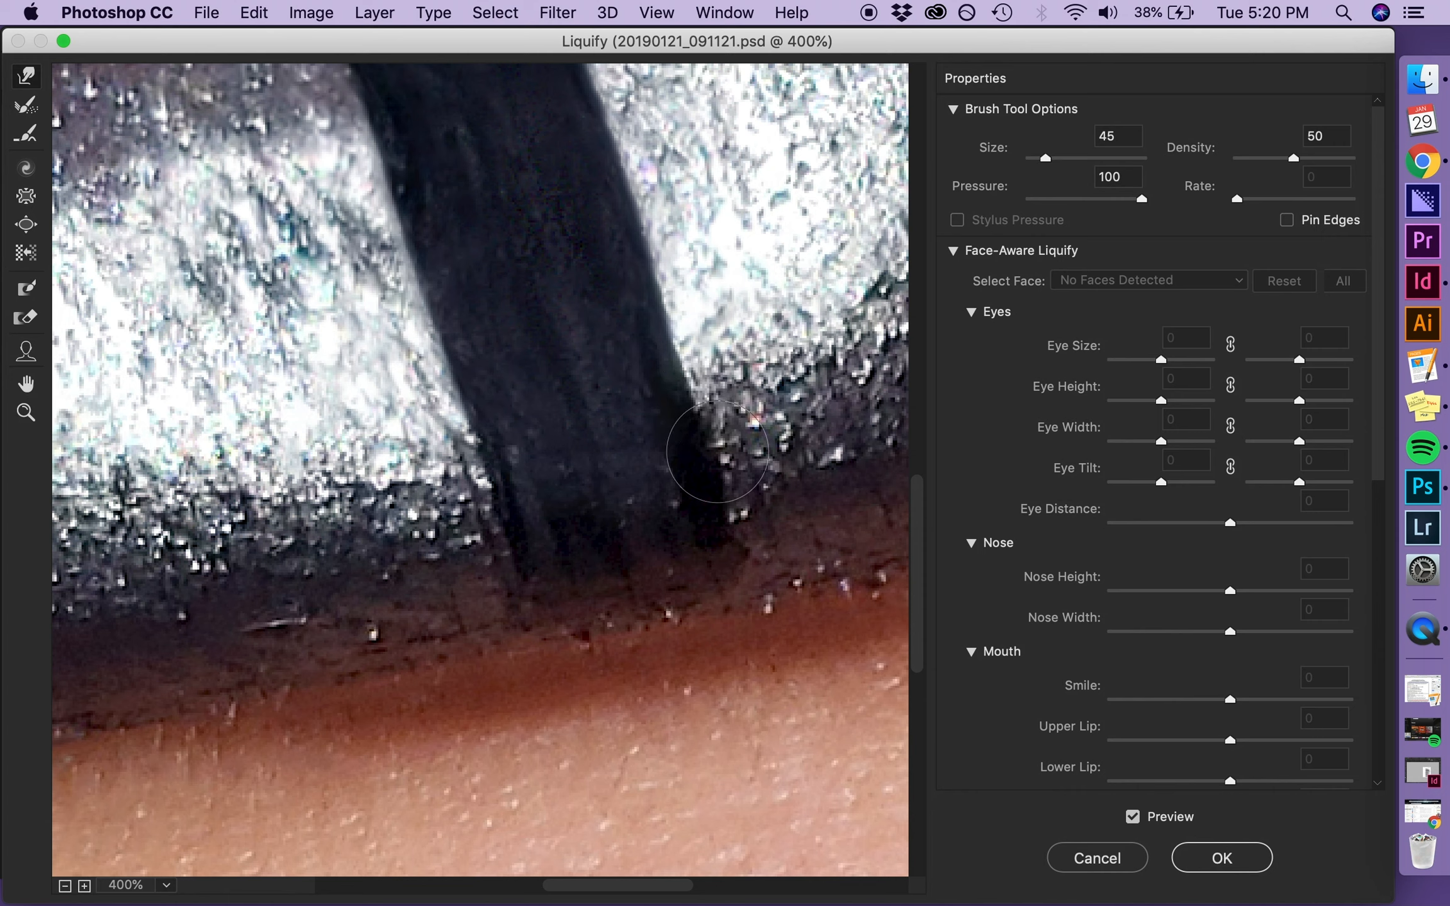
Step: Shape the stripe's lower right corner with the Forward Warp tool at about 40 px
key(bracketleft)
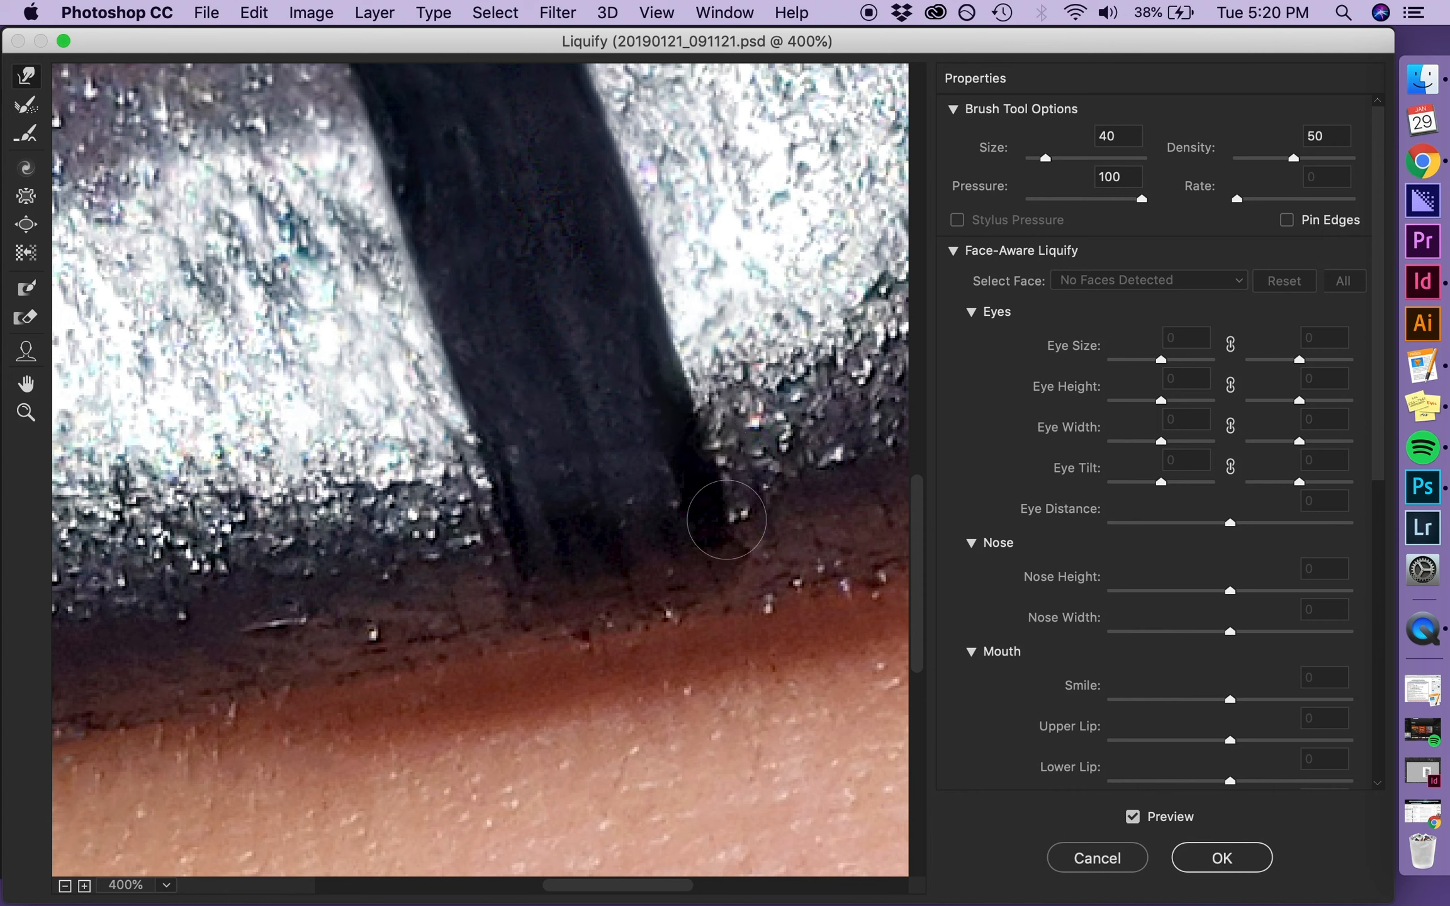
key(bracketleft)
key(bracketleft)
key(bracketright)
key(bracketright)
key(bracketright)
key(bracketright)
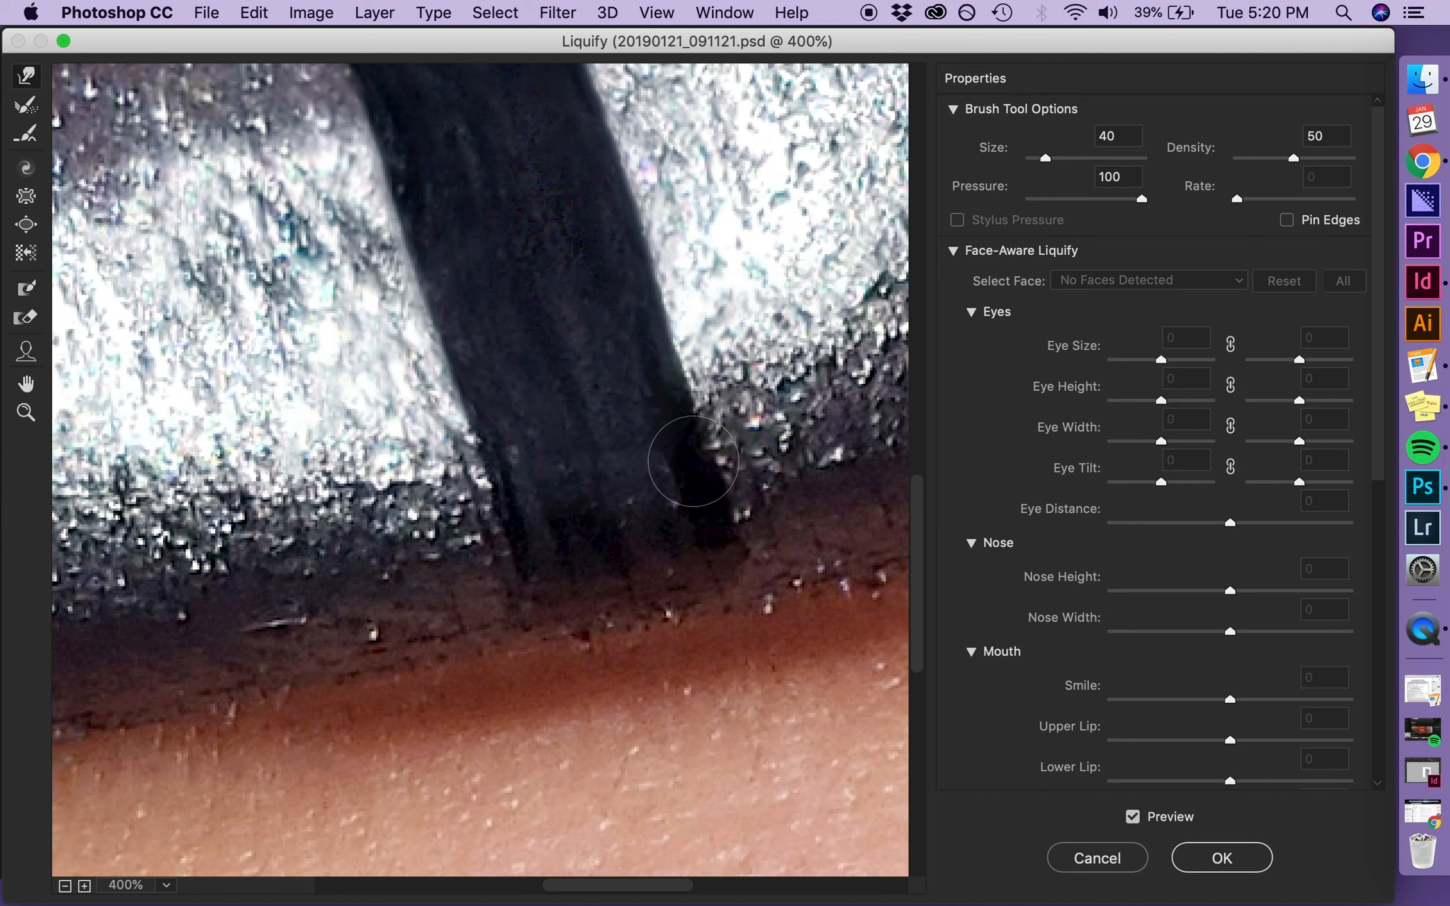
Step: Nudge the stripe's lower left edge slightly outward with Forward Warp at 30 px
key(bracketleft)
key(bracketleft)
key(bracketleft)
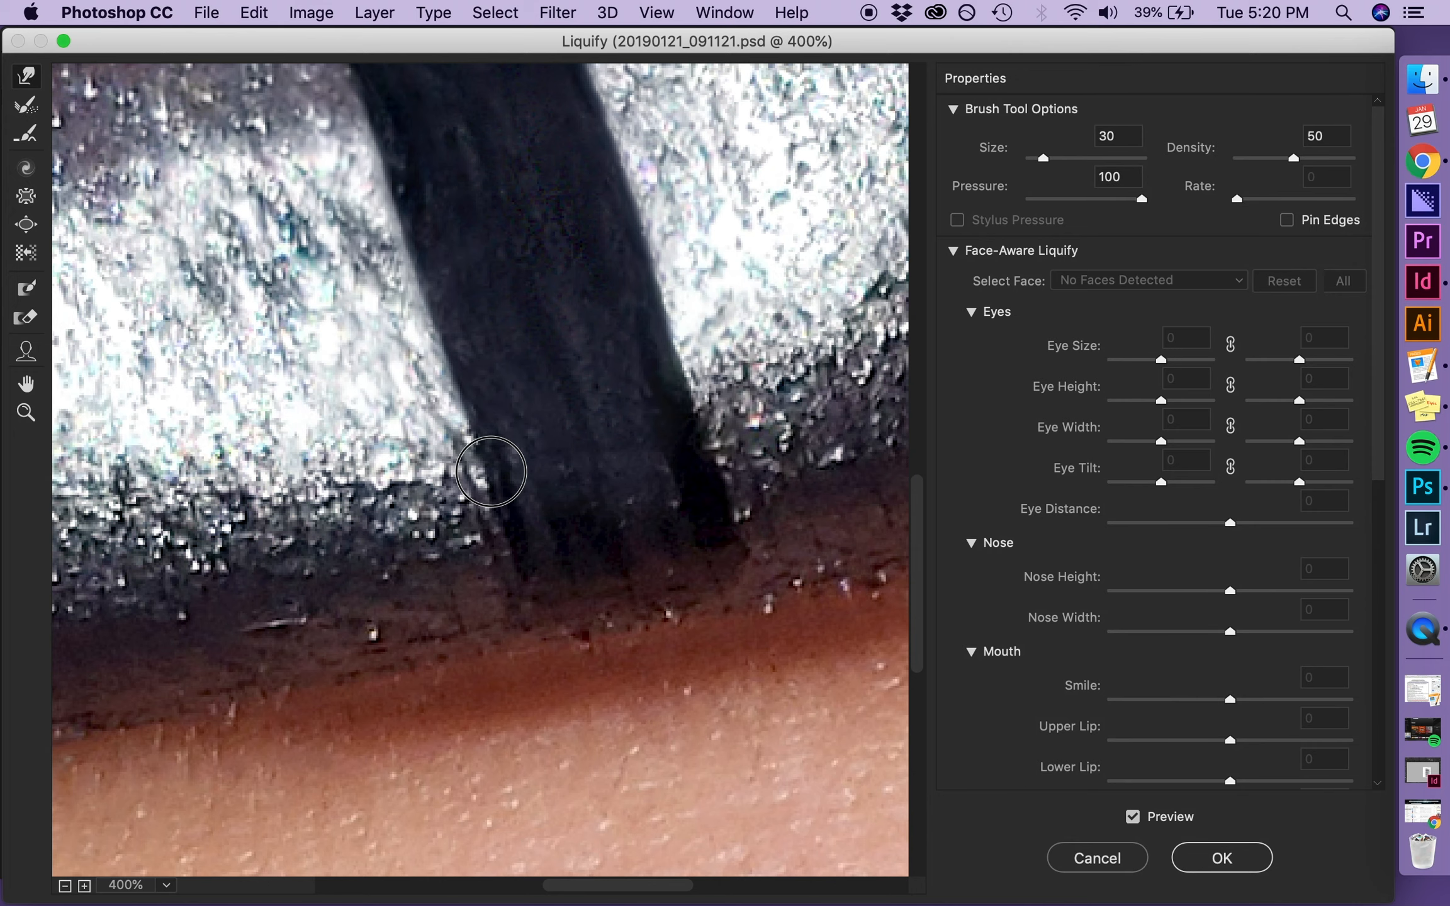
drag(491, 473, 486, 474)
Step: Even out the stripe's upper left edge with the Forward Warp tool at 80 px
key(bracketright)
key(bracketright)
key(bracketright)
key(bracketright)
key(super+minus)
key(super+minus)
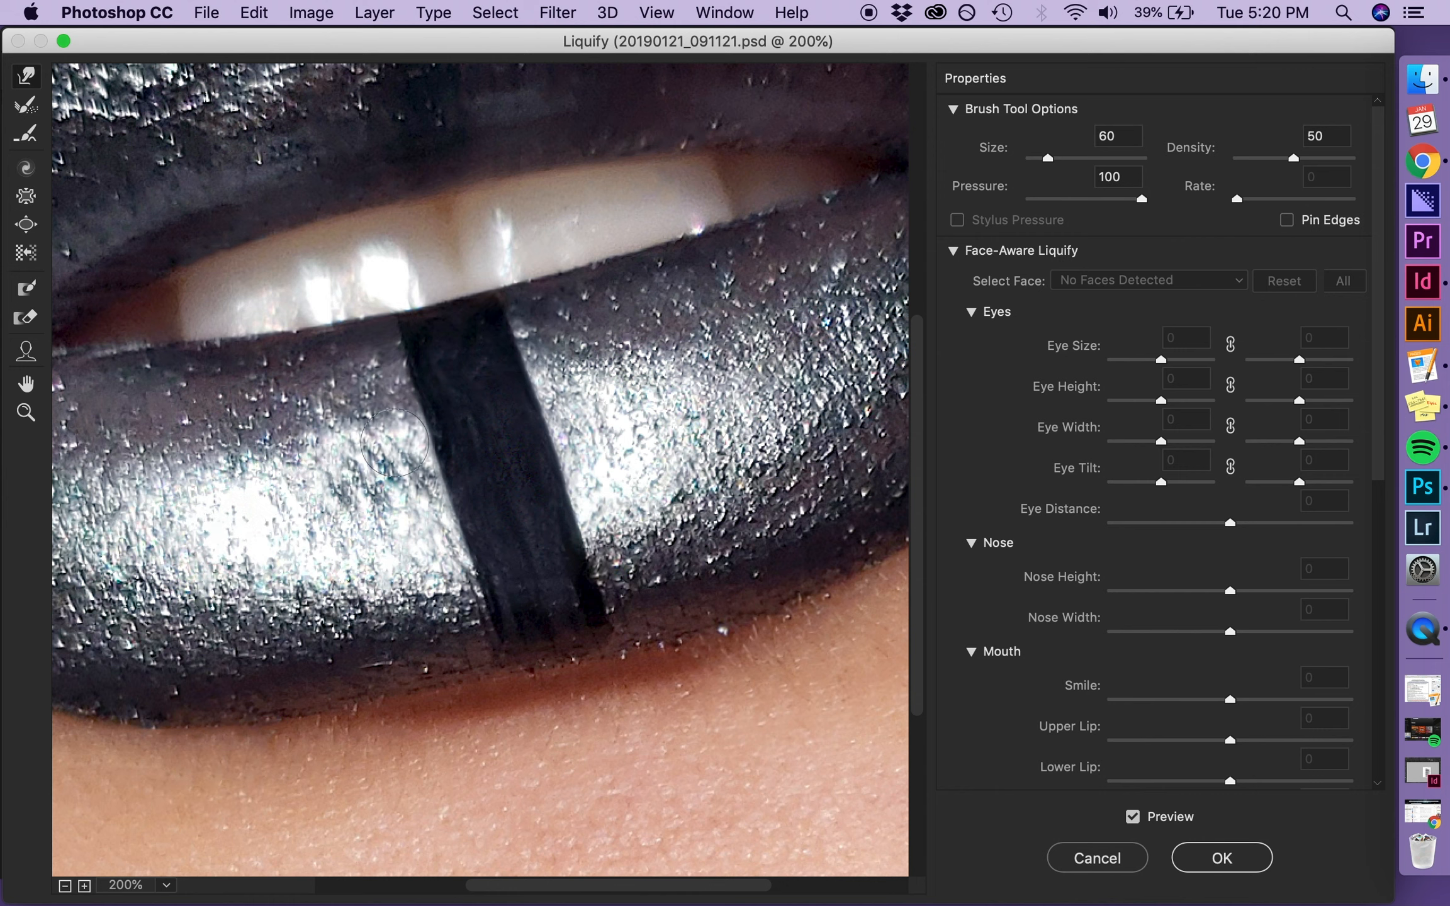
key(bracketright)
key(bracketright)
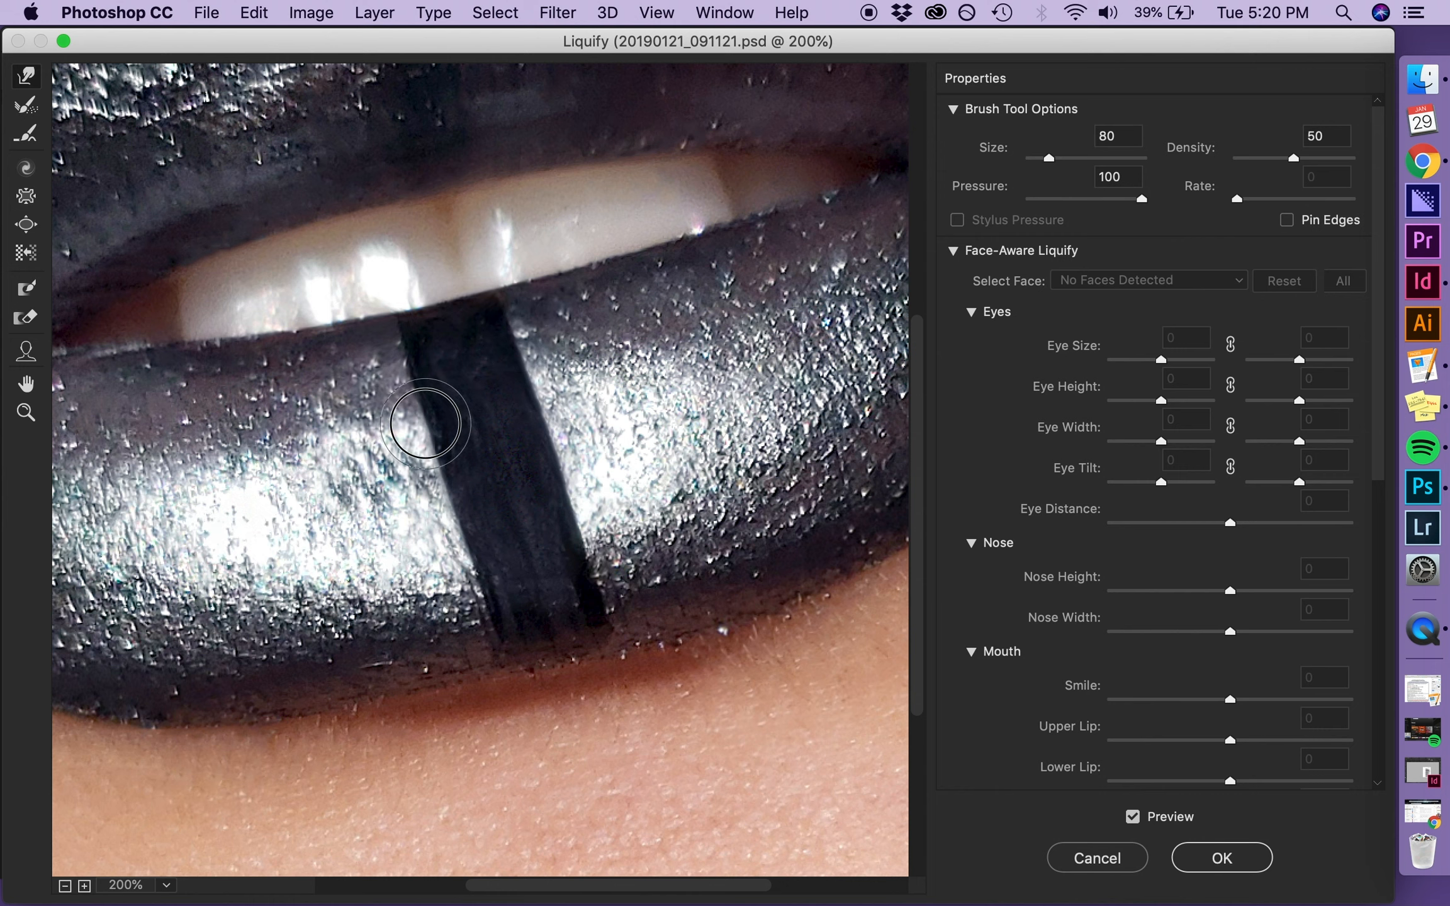
Step: Adjust both edges of the stripe's lower half with Forward Warp sizes from 125 to 175 px
key(bracketright)
key(bracketright)
key(bracketright)
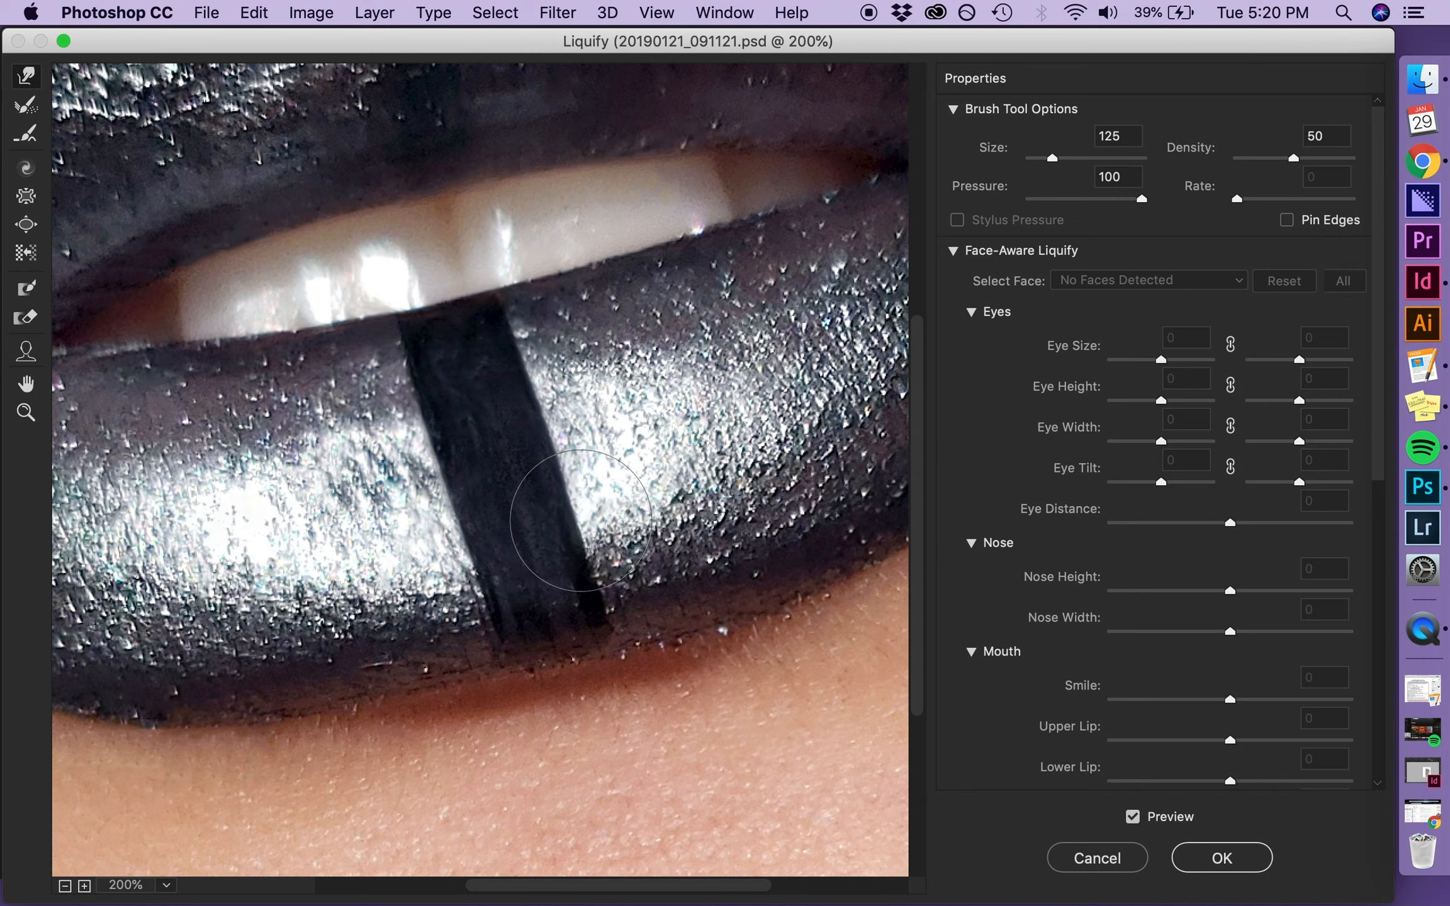
key(bracketright)
key(bracketright)
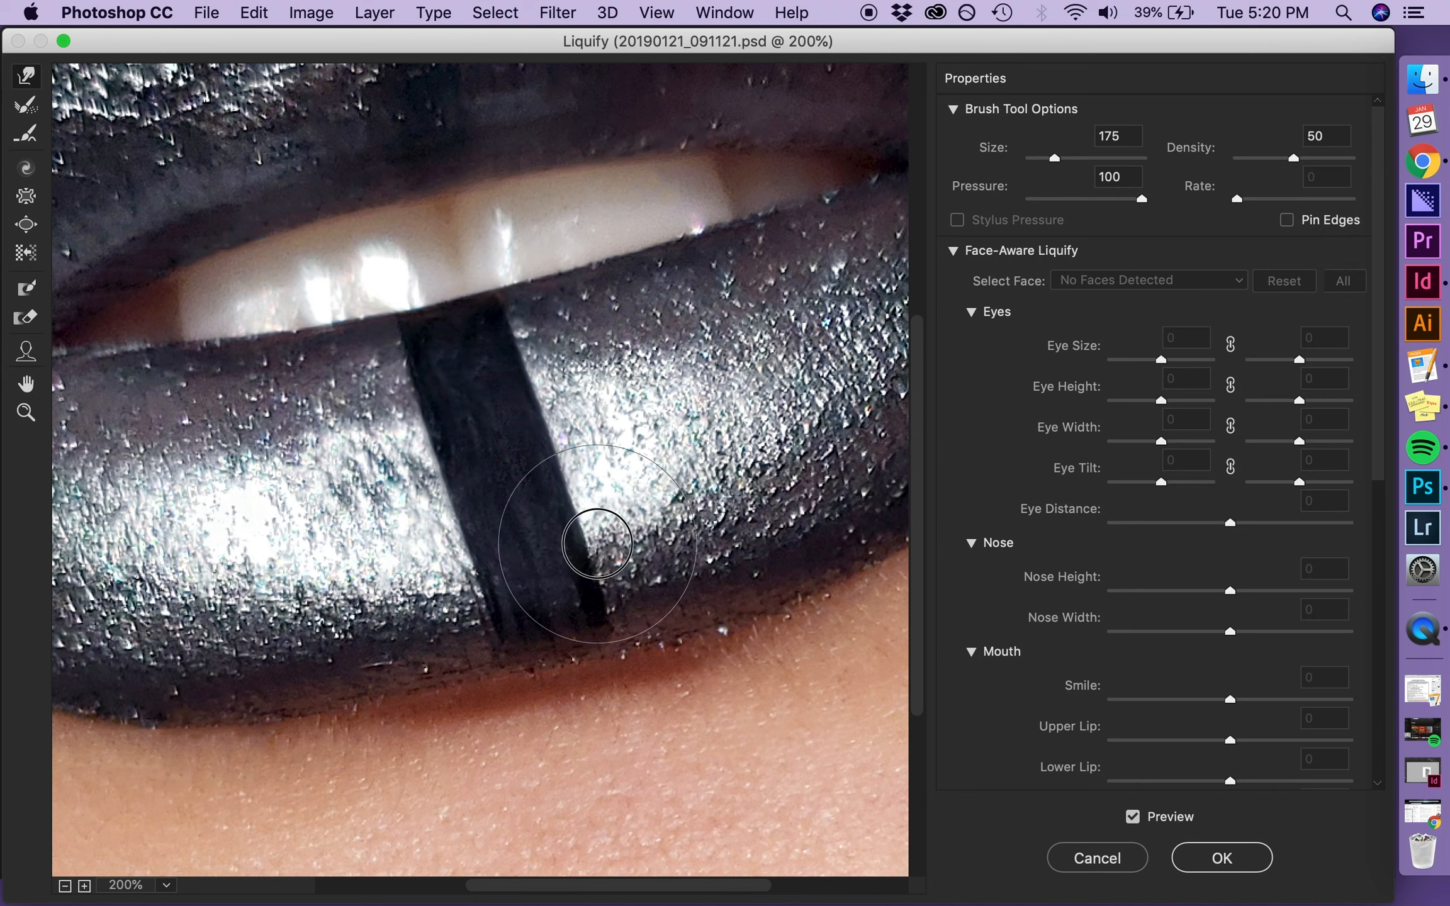
key(bracketleft)
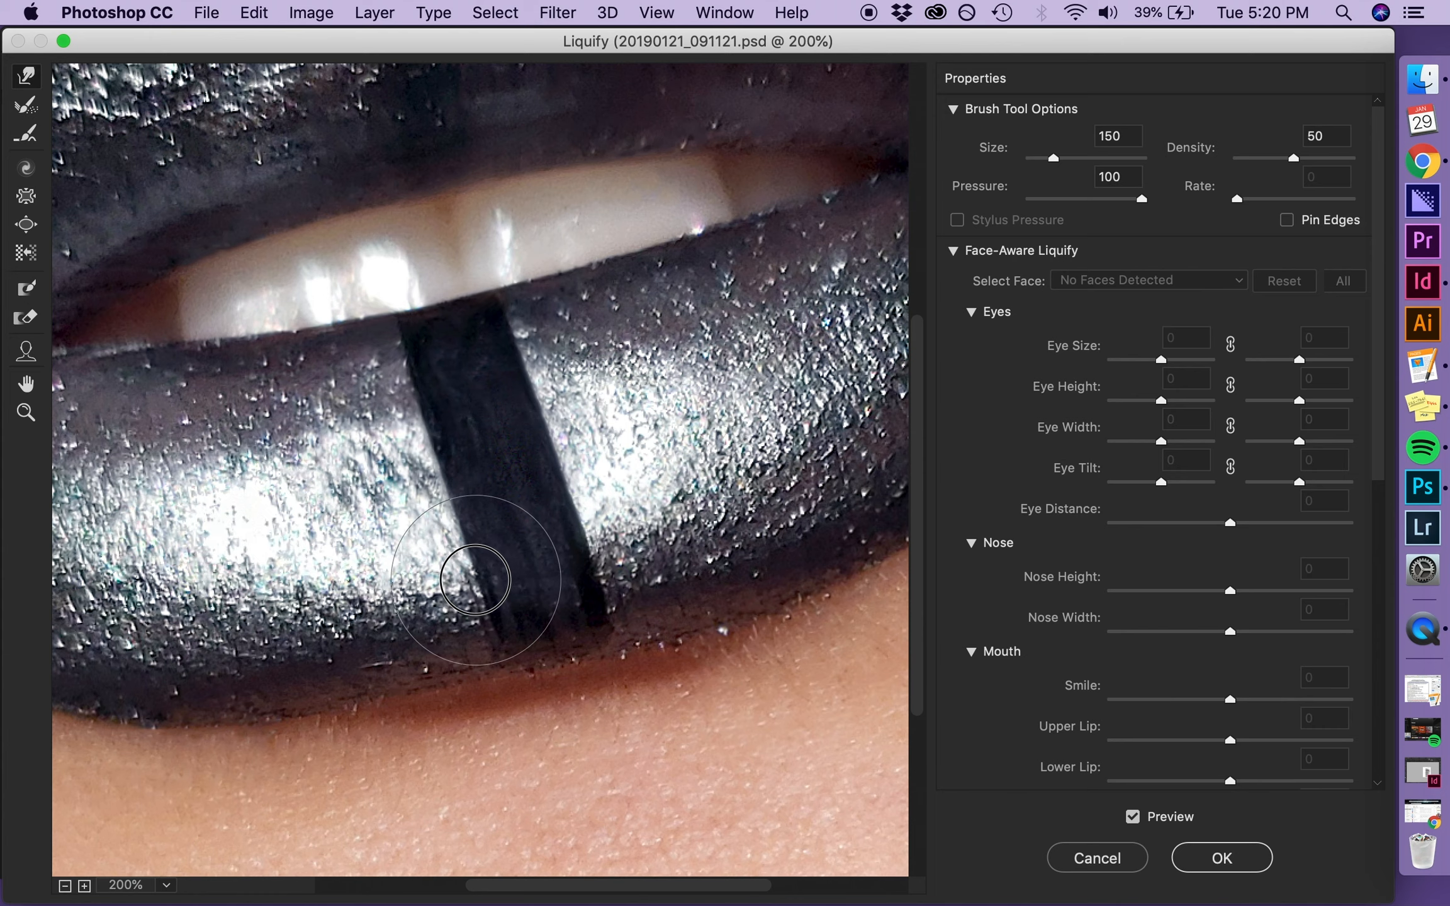
Step: Reshape the stripe's lower end and middle with broad Forward Warp strokes at 500 and 400 px
key(super+minus)
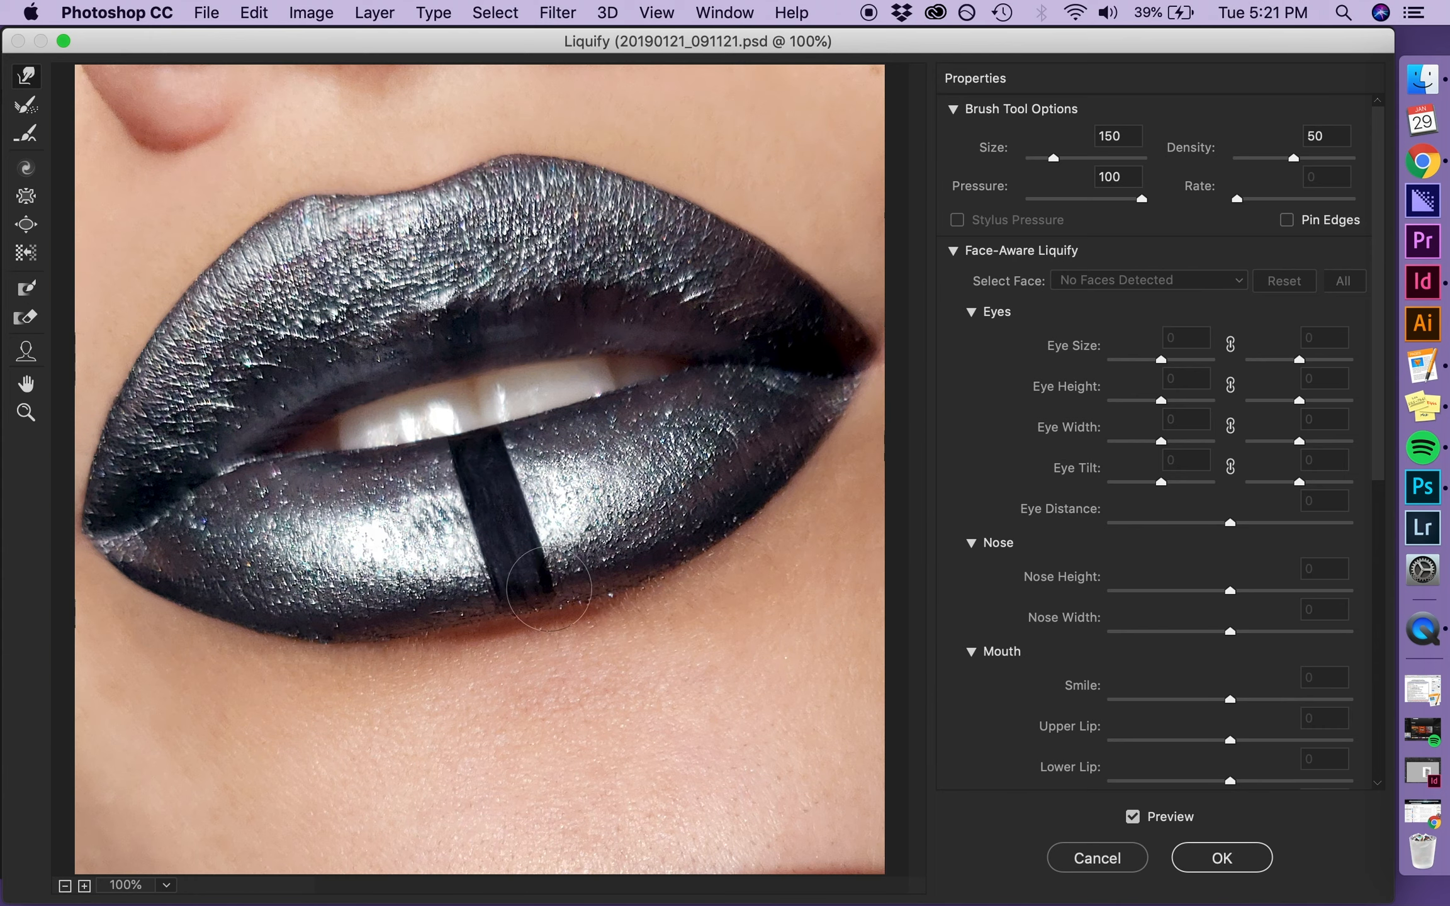
key(bracketright)
key(bracketright)
key(bracketright)
key(bracketright)
key(bracketright)
key(bracketright)
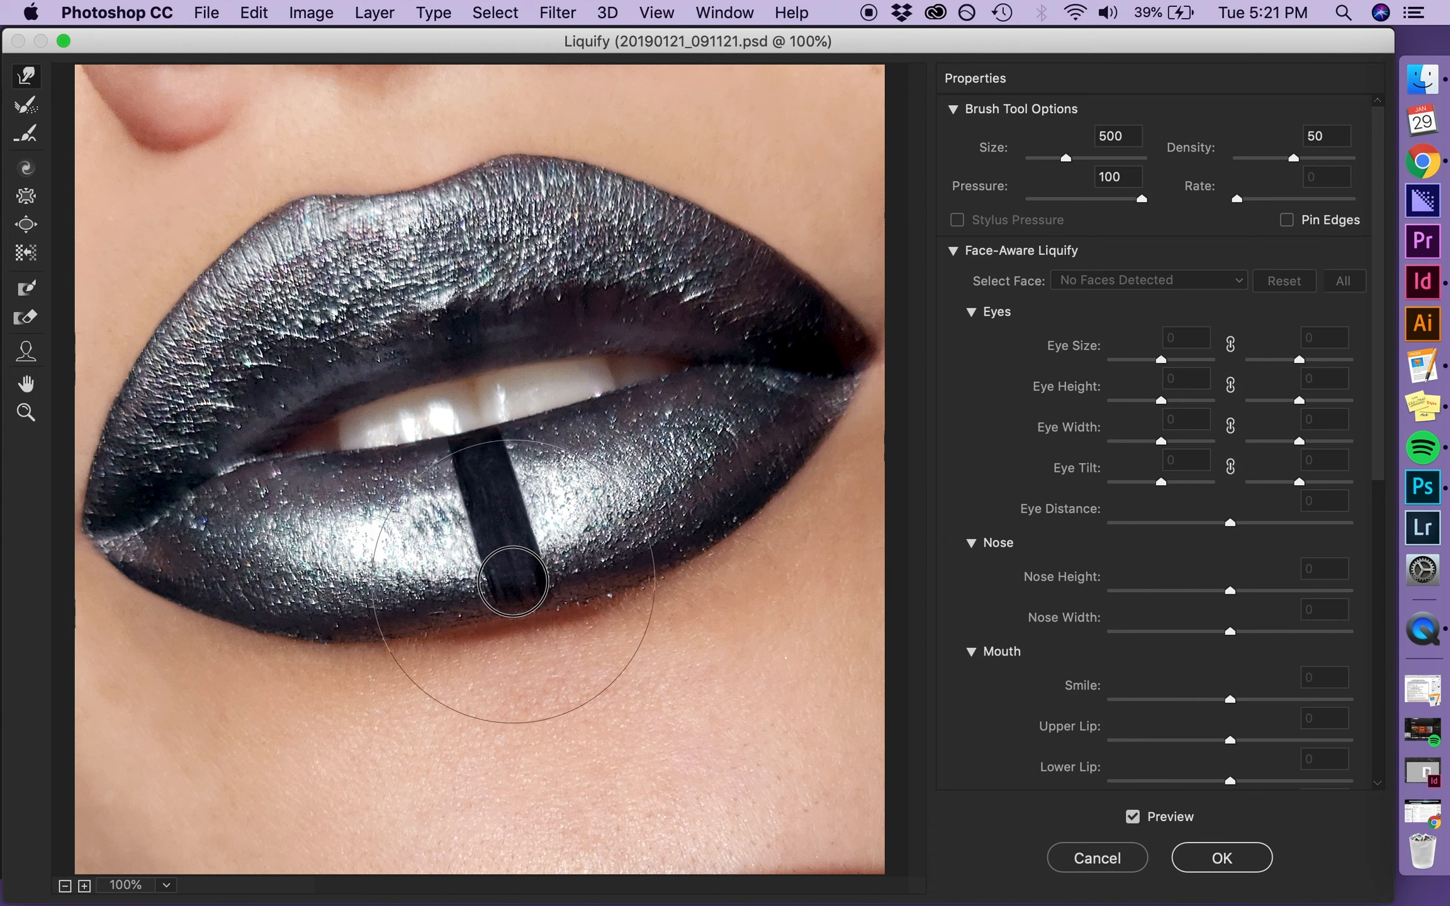
key(bracketleft)
key(bracketleft)
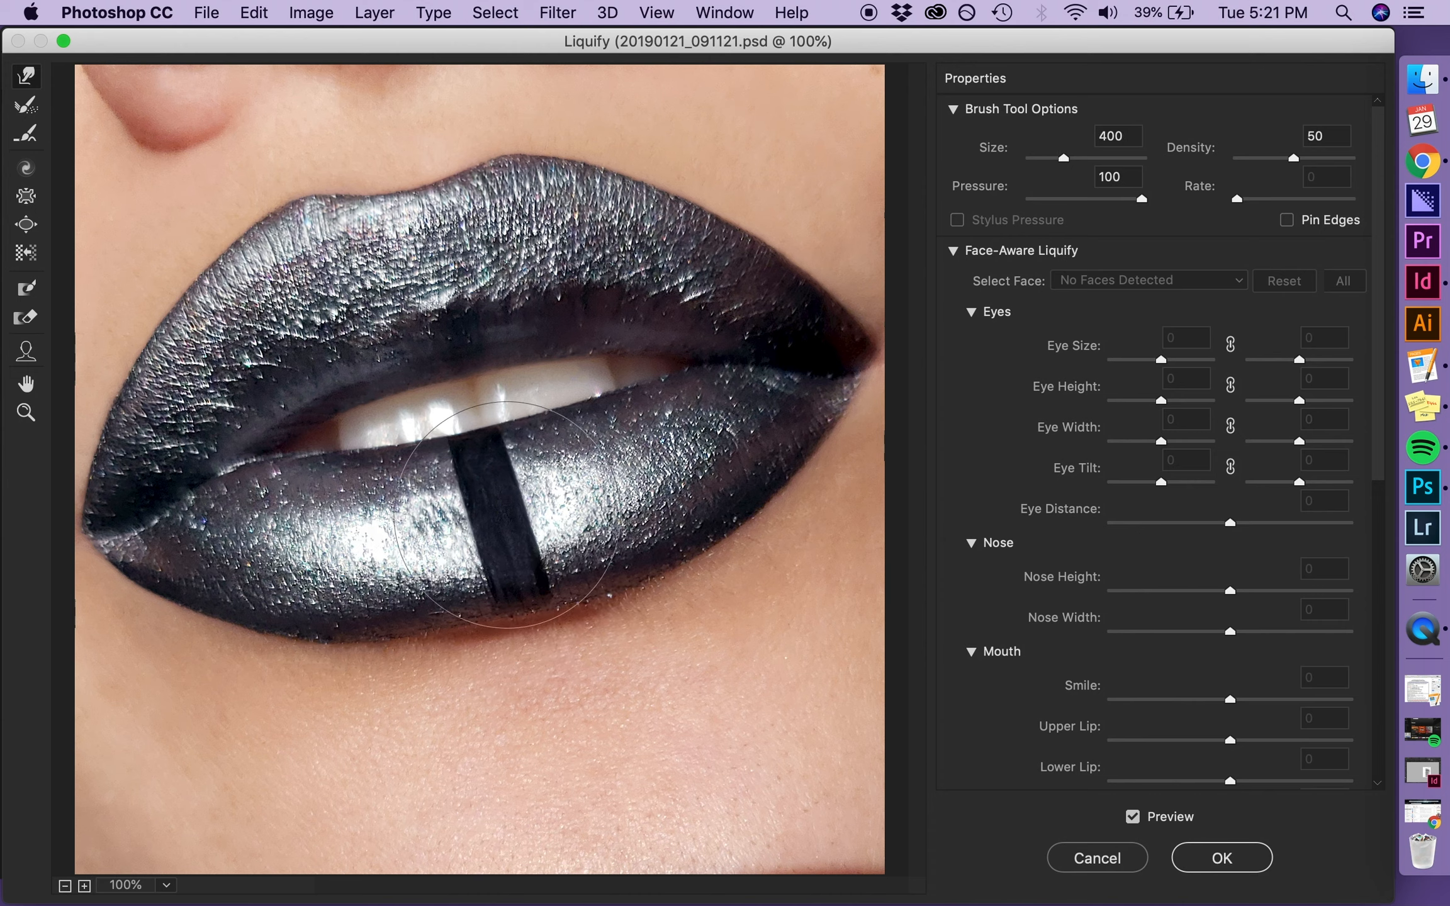
Step: Refine the middle of the stripe's left edge with the Forward Warp tool at 175 px
key(bracketleft)
key(bracketleft)
key(bracketleft)
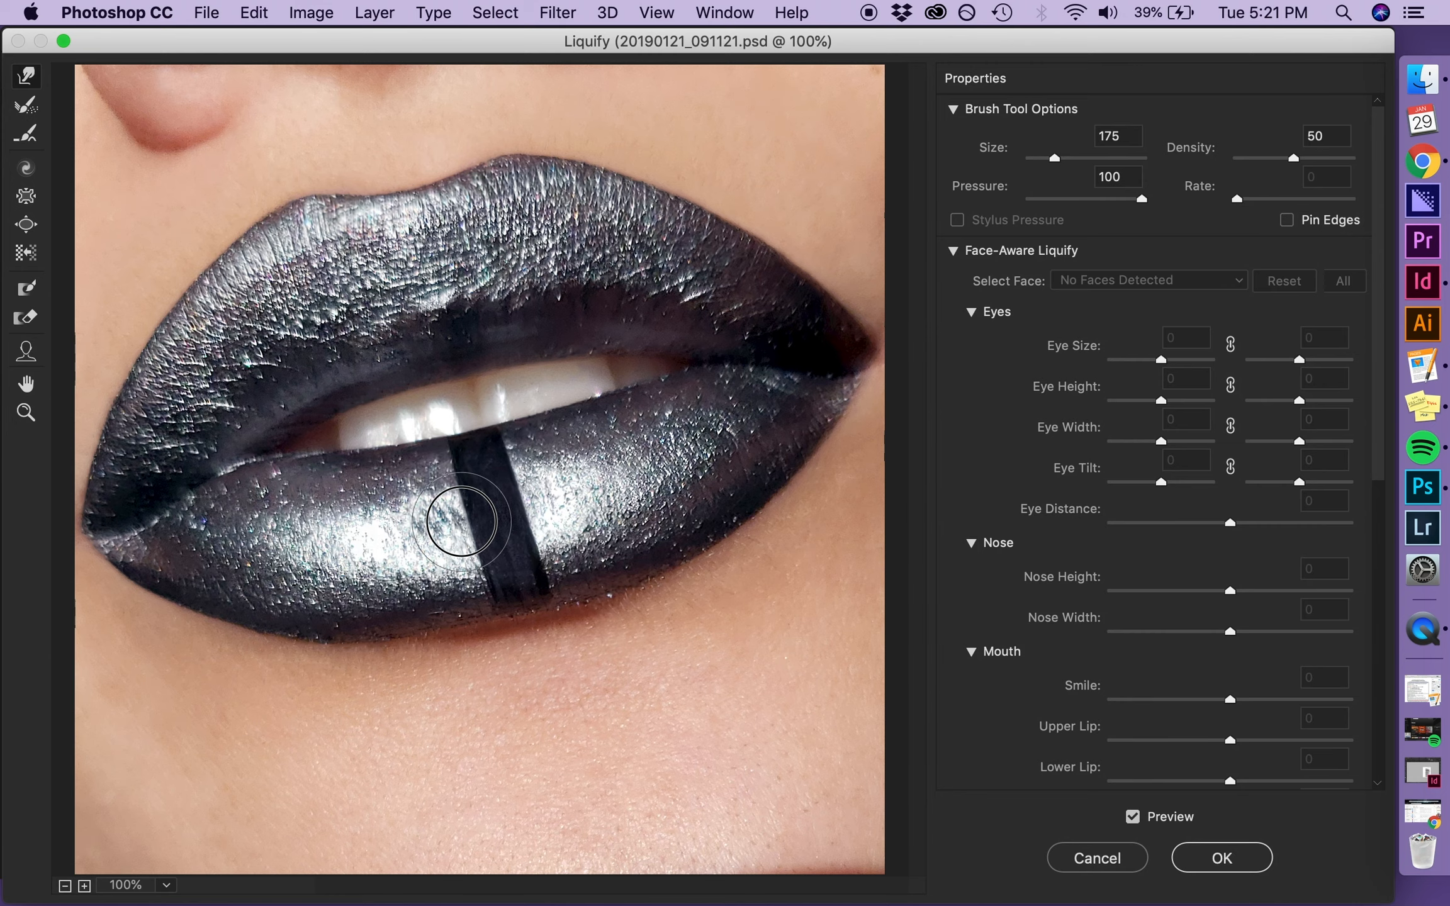
key(super+equal)
key(super+equal)
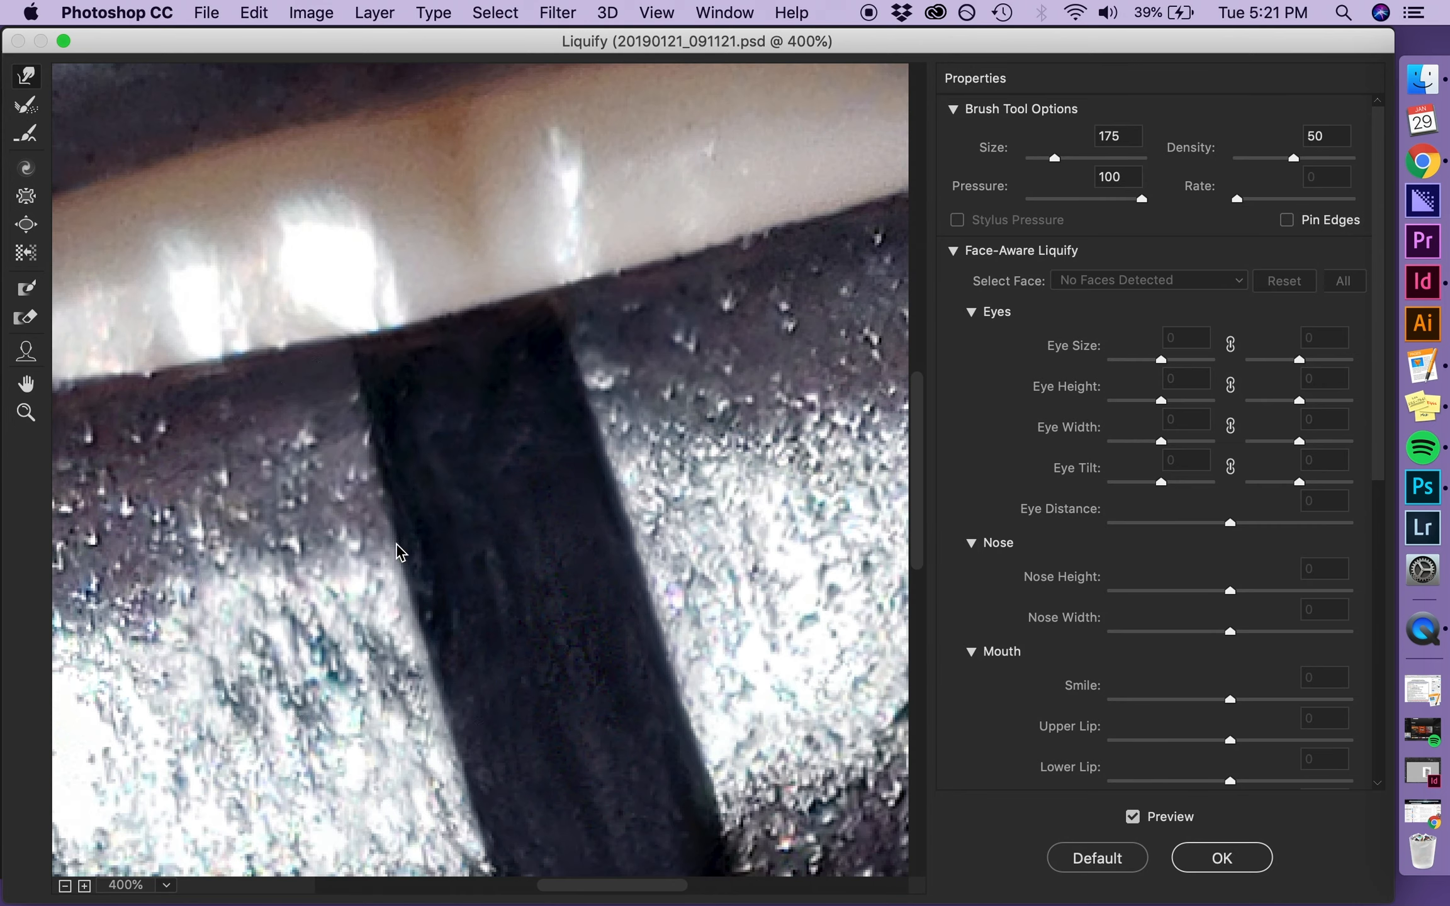
key(bracketleft)
key(super+minus)
key(super+minus)
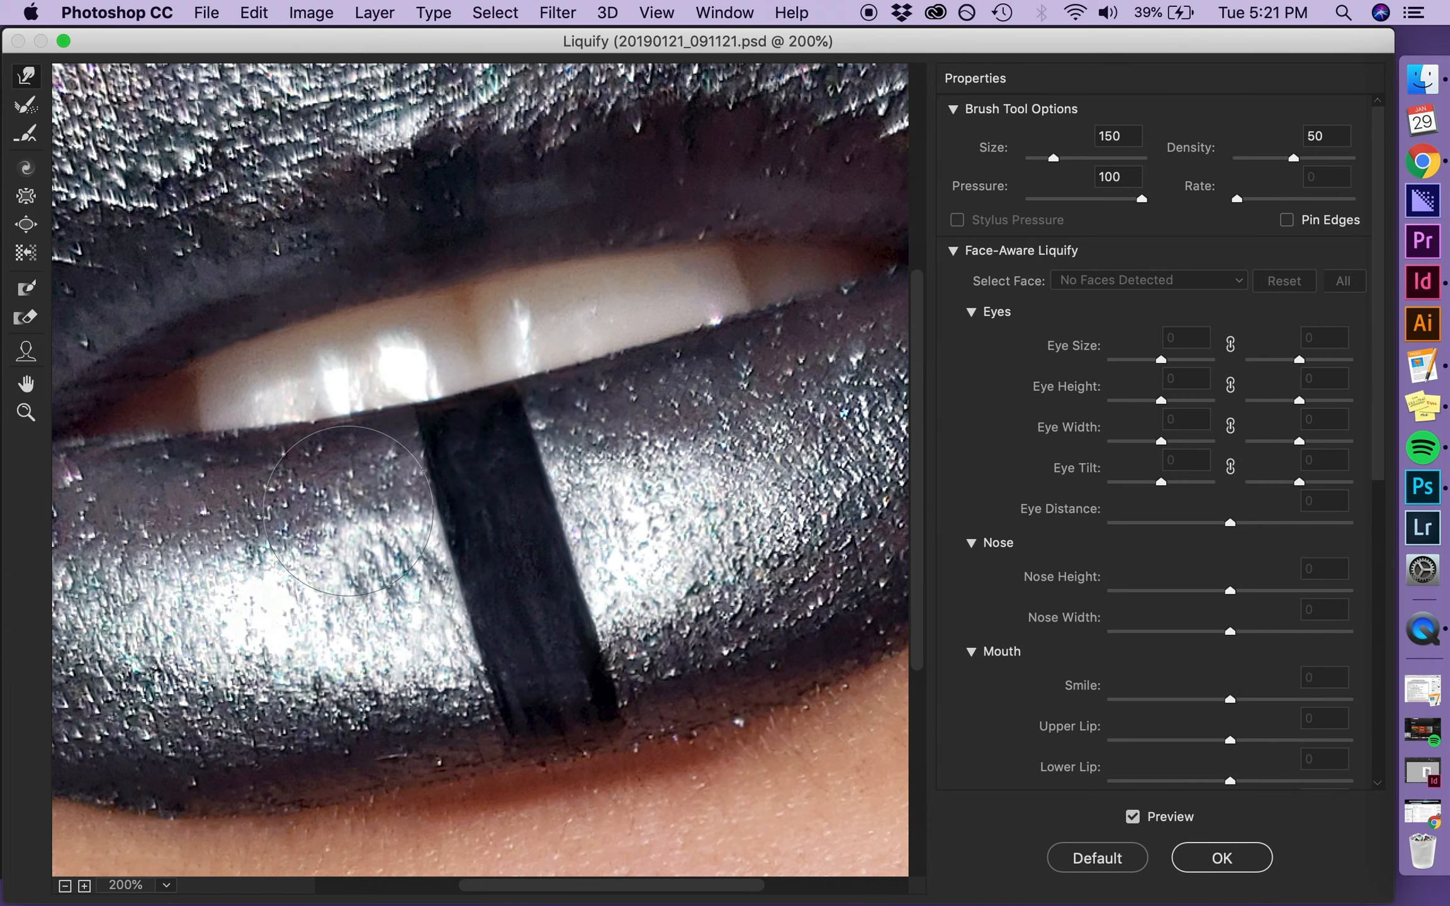
Step: Extend the stripe's lower right corner toward the lip outline with Forward Warp at 50 px
key(bracketleft)
key(bracketleft)
key(bracketleft)
key(bracketleft)
key(bracketleft)
key(bracketleft)
key(bracketleft)
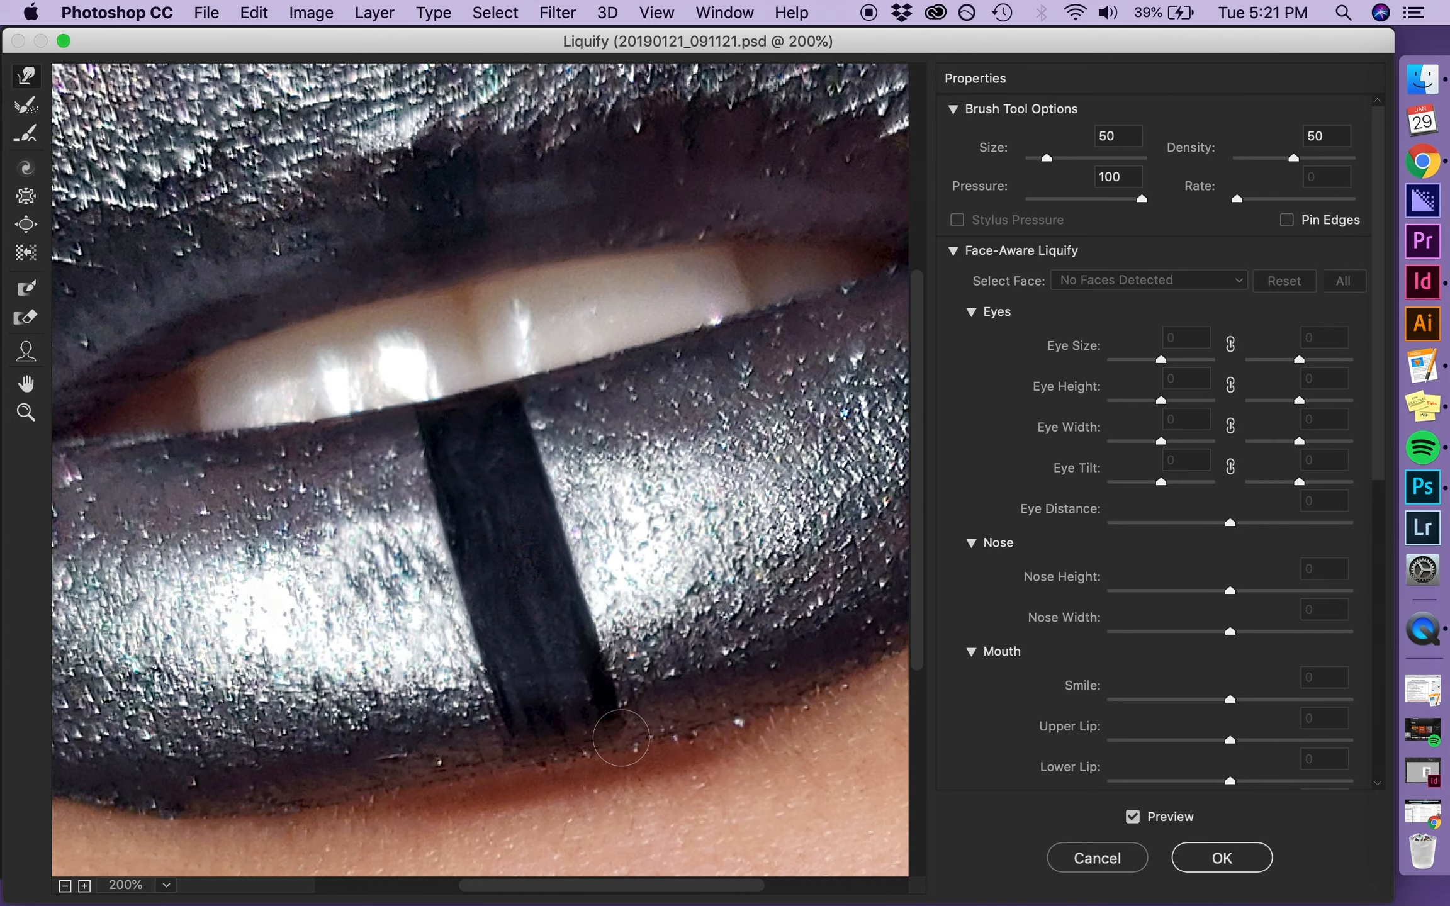
key(bracketleft)
scroll(623, 730, down, 6)
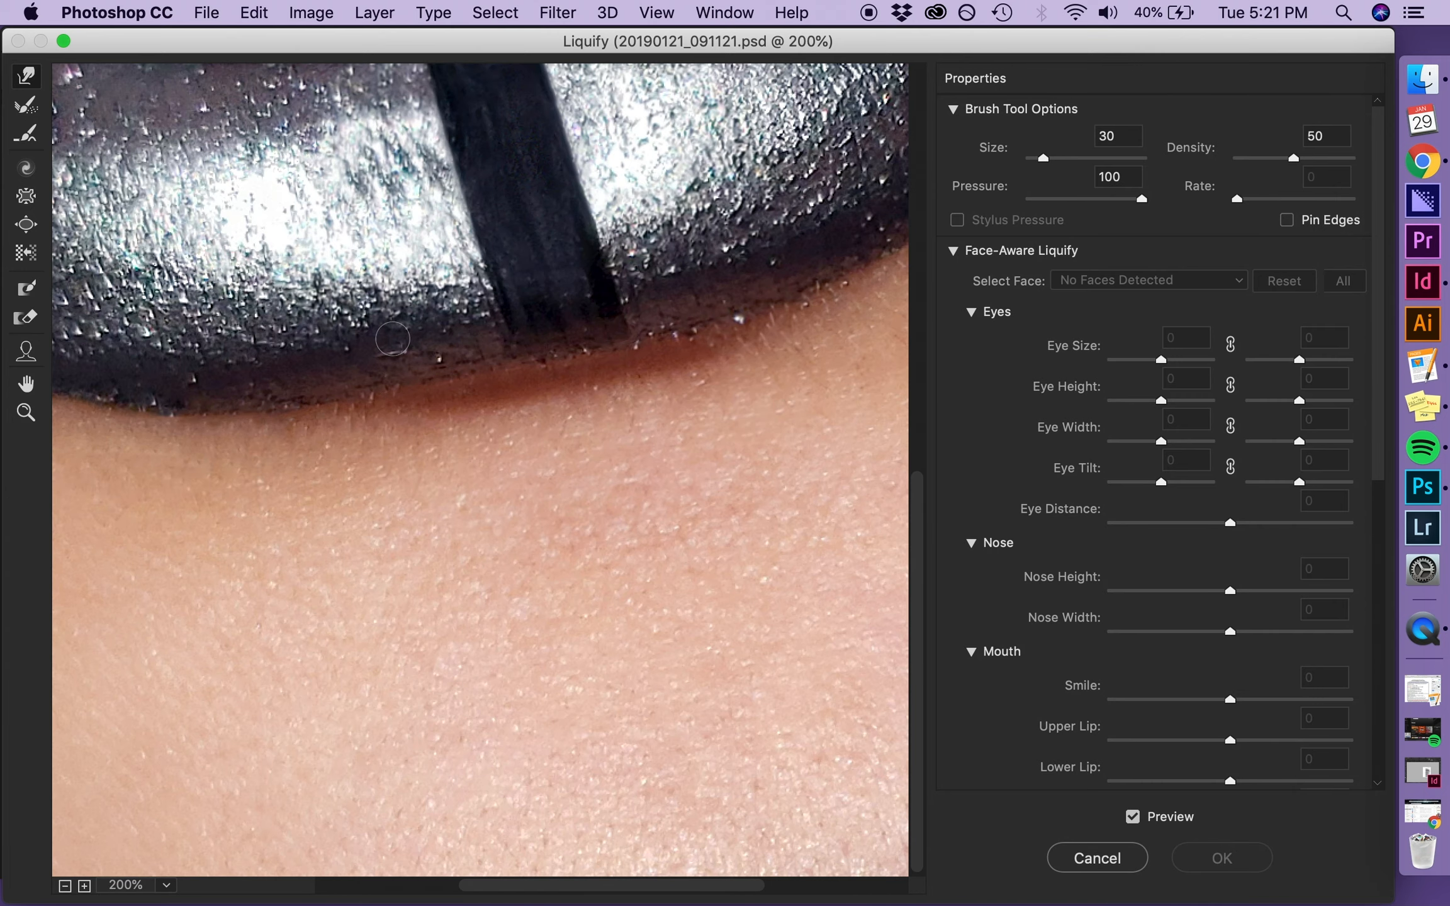
Step: Push the lower lip outline beneath the stripe slightly downward with Forward Warp at 150 px
key(bracketright)
key(bracketright)
key(bracketright)
key(bracketright)
key(bracketright)
key(bracketright)
key(bracketright)
key(bracketright)
drag(522, 362, 521, 371)
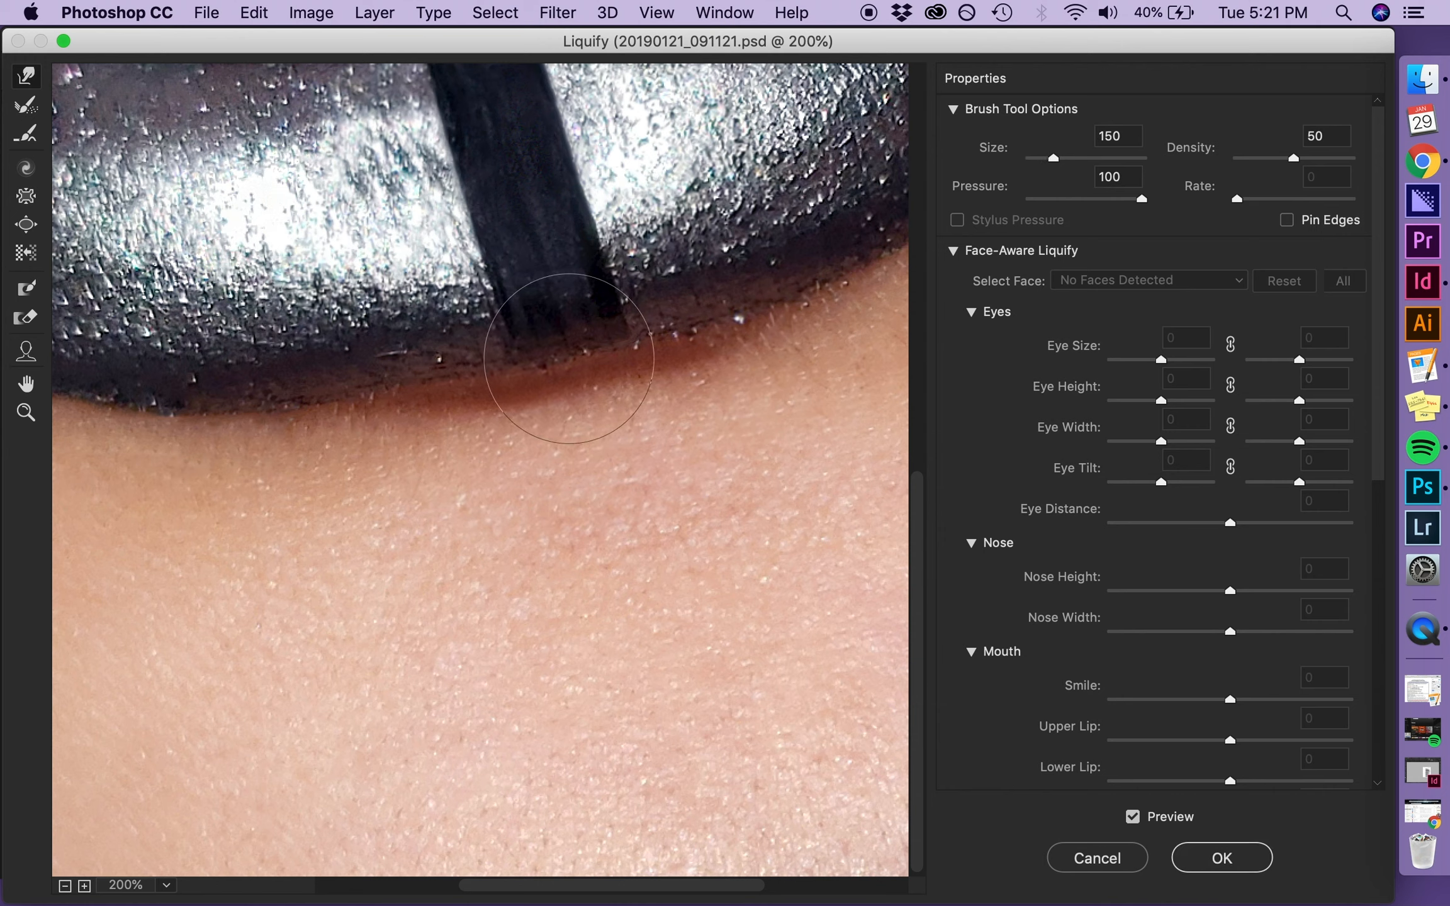
Step: Smooth the lower lip outline around the stripe with Forward Warp at 200 px and larger, and apply the Liquify changes
key(bracketright)
key(bracketright)
key(bracketright)
drag(431, 391, 431, 397)
key(bracketleft)
key(bracketleft)
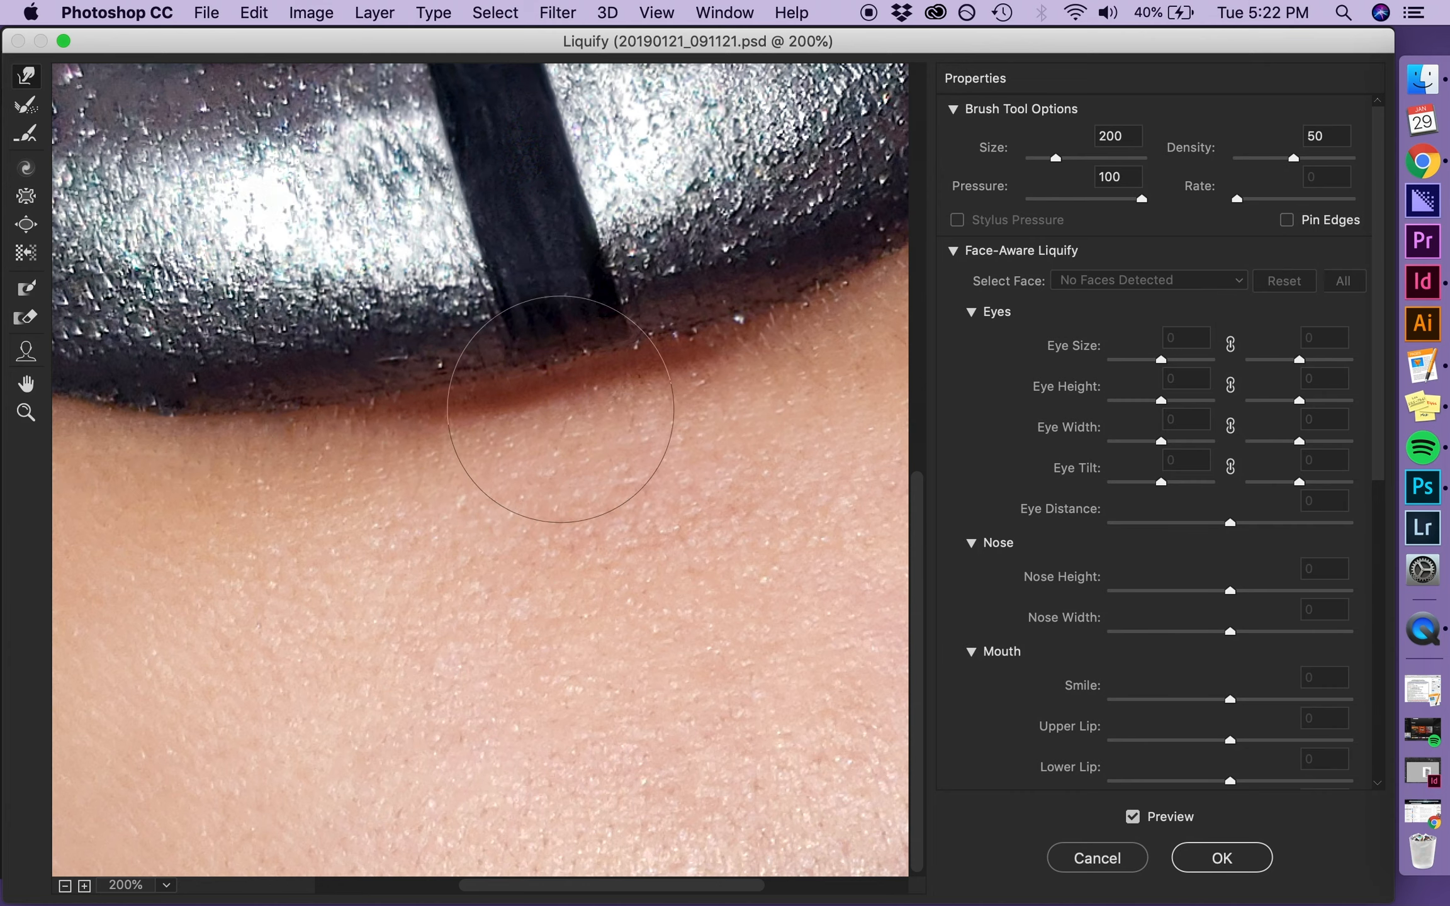
key(Return)
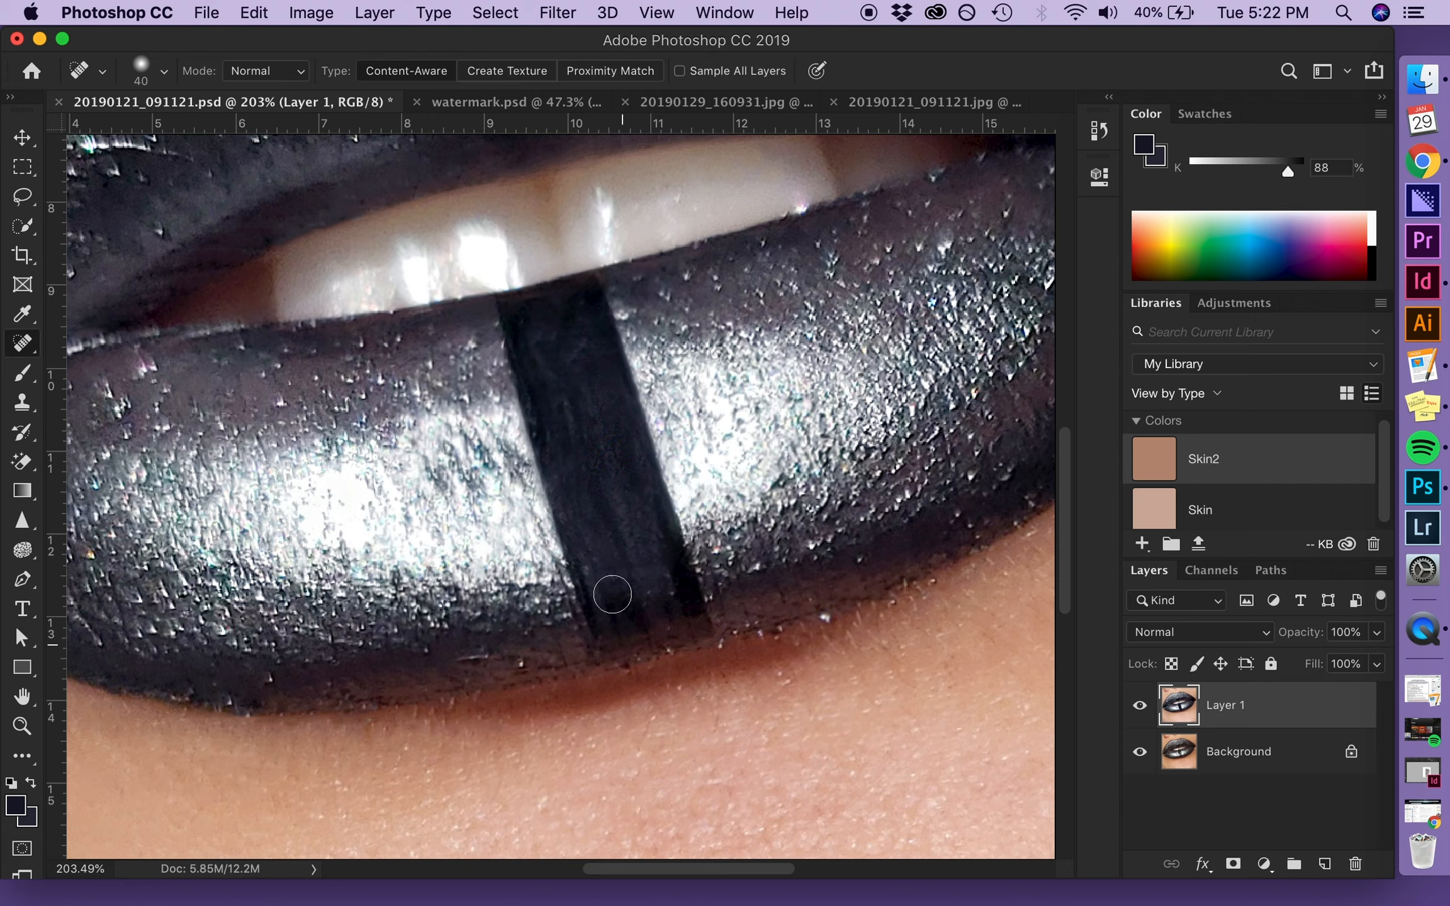
Step: Reopen the Liquify filter and nudge the stripe's lower left edge outward with Forward Warp at 200 px
scroll(660, 706, down, 6)
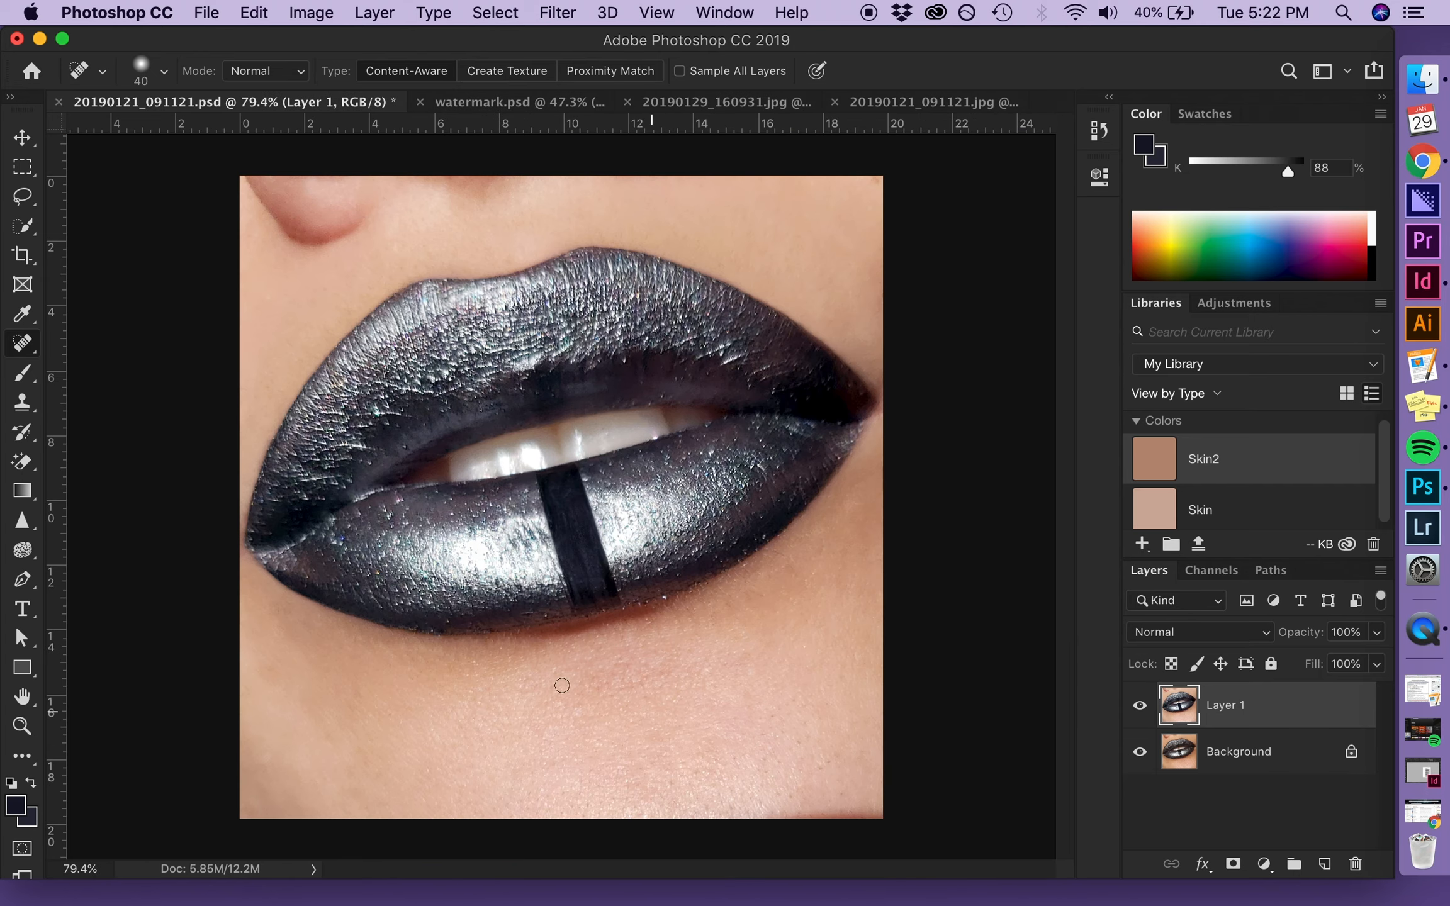
key(super+shift+x)
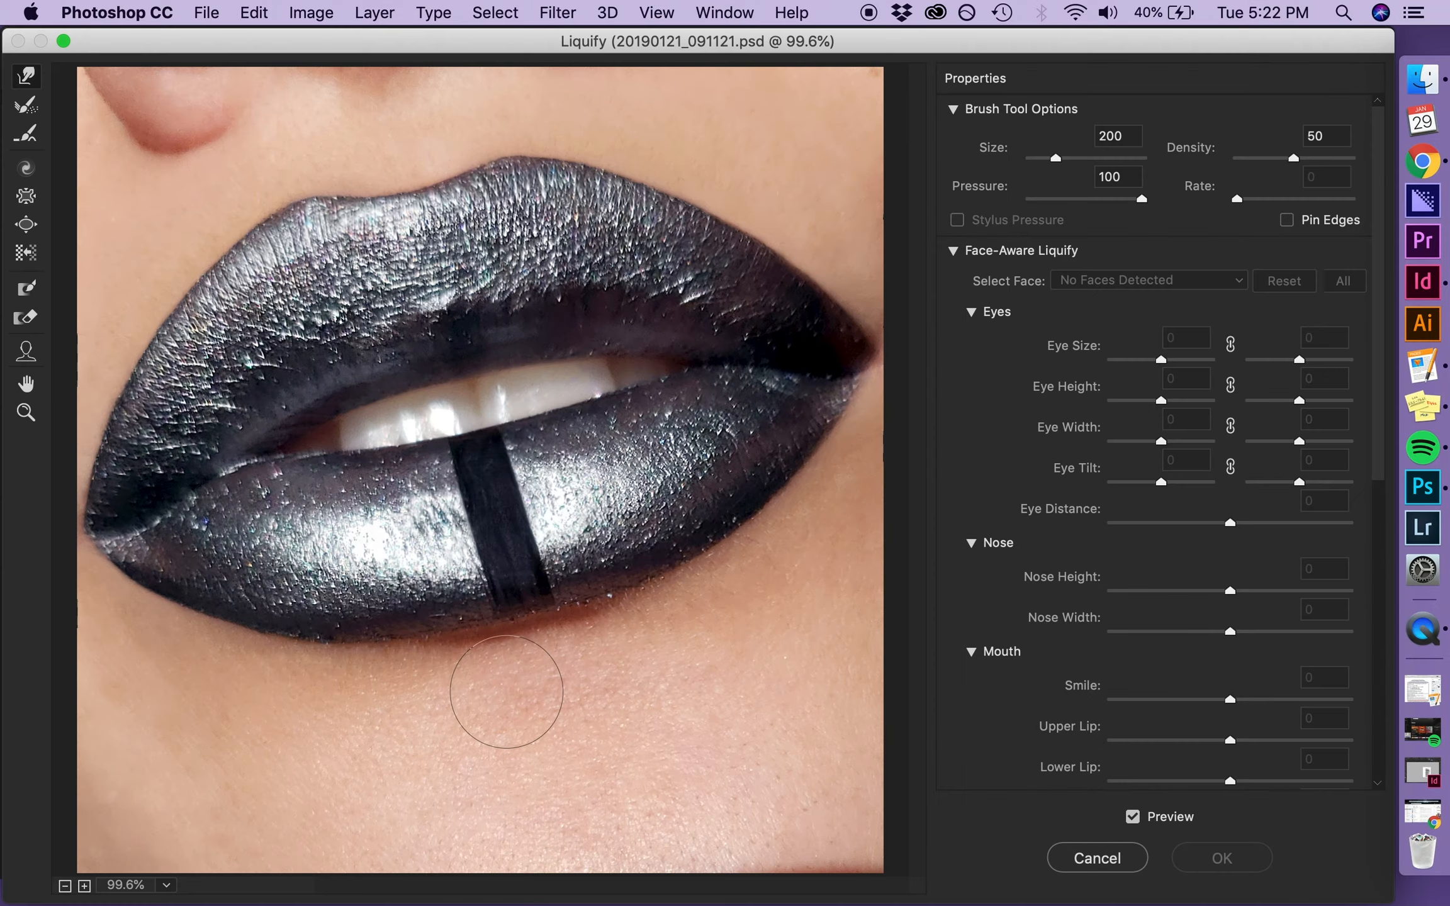
scroll(508, 696, up, 2)
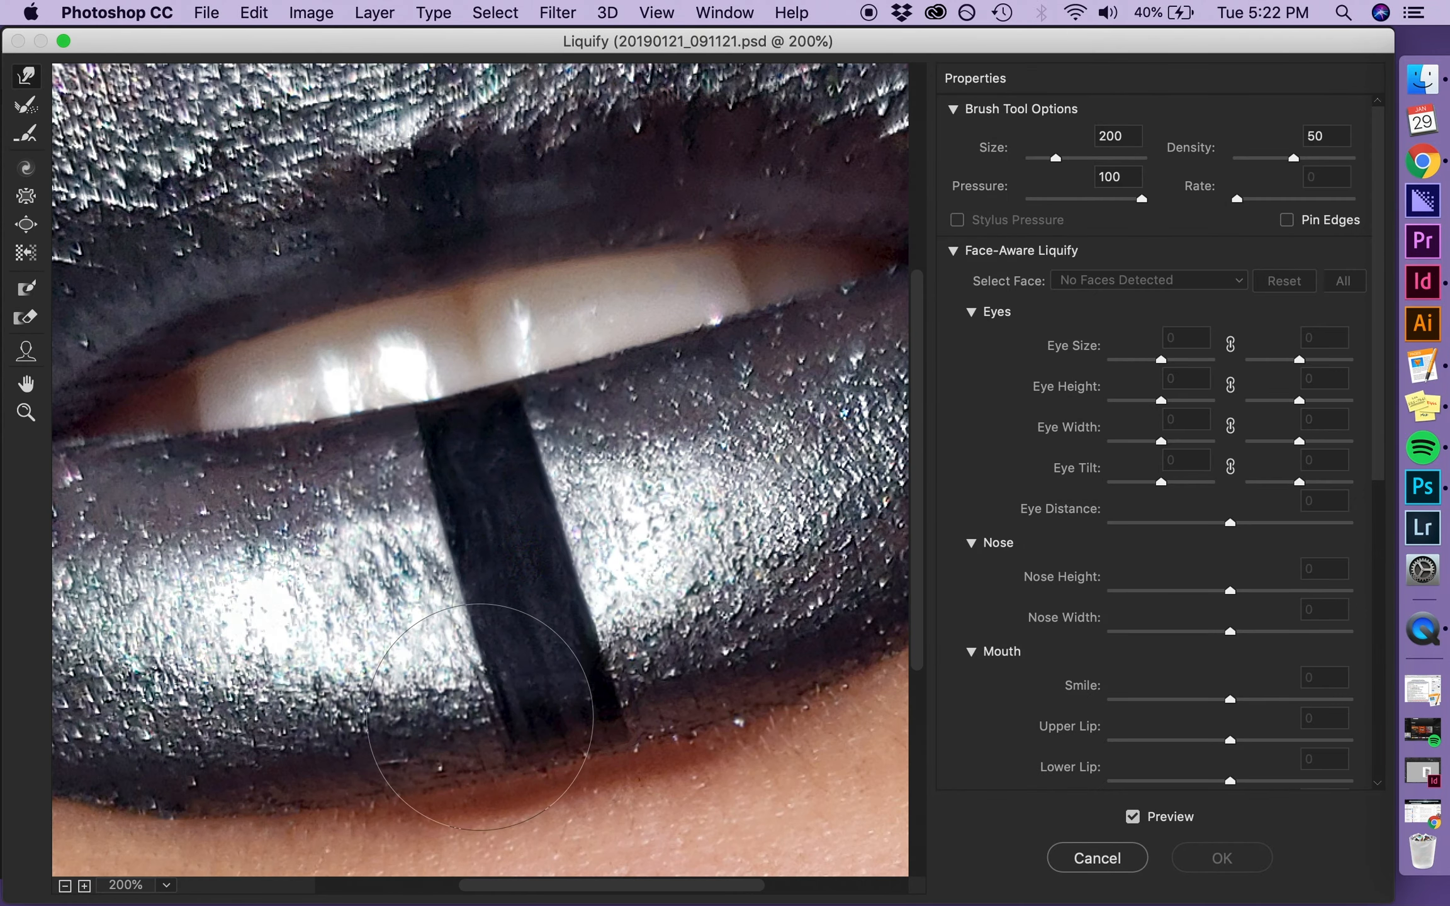
drag(481, 693, 478, 693)
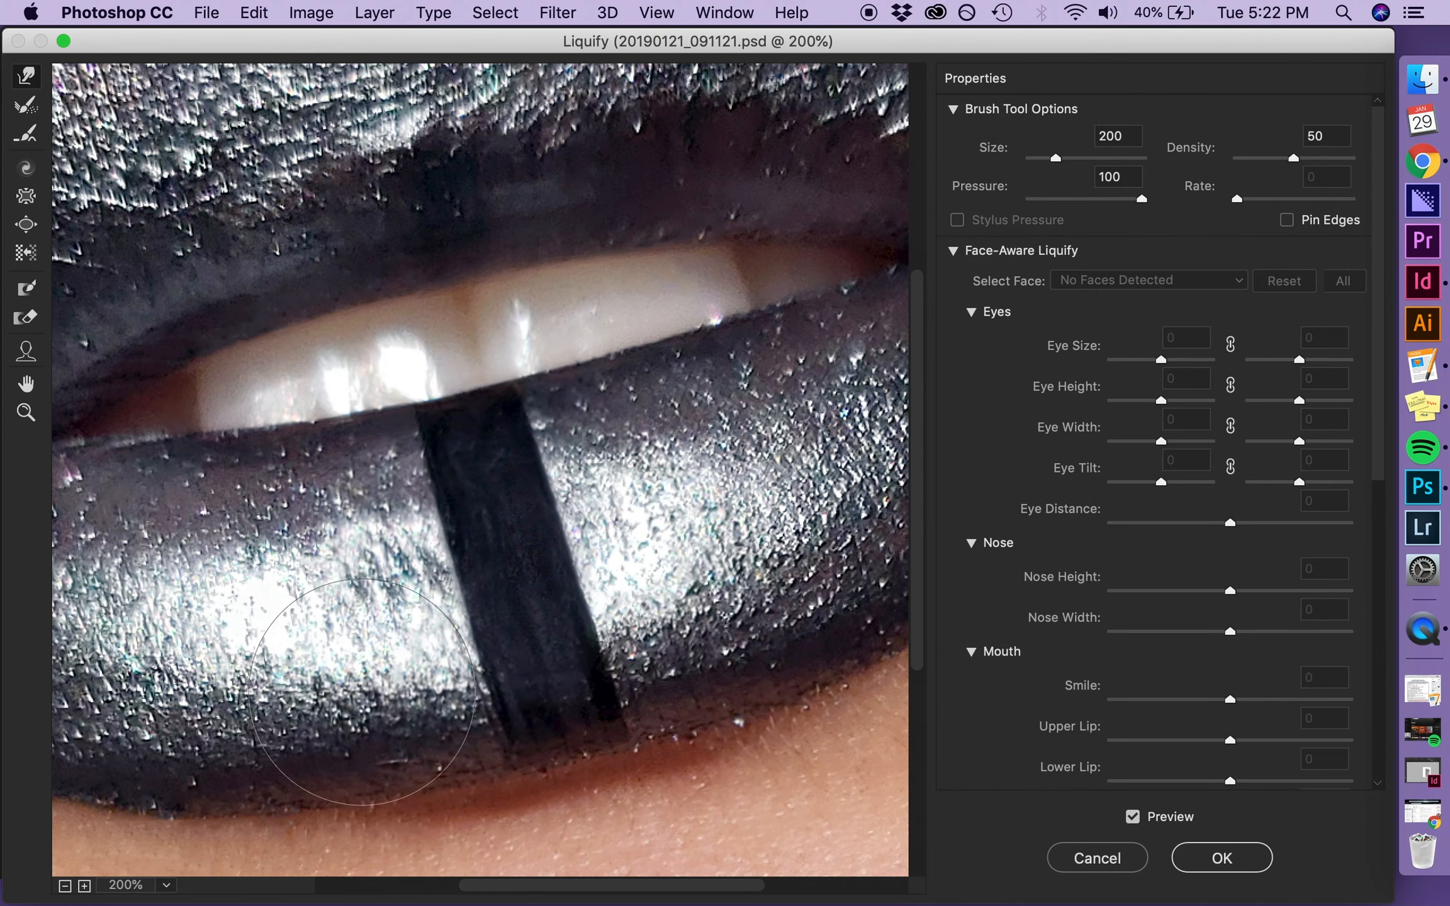
Step: Adjust the stripe's lower left corner with the Forward Warp tool at 100 px
key([)
key([)
key([)
key([)
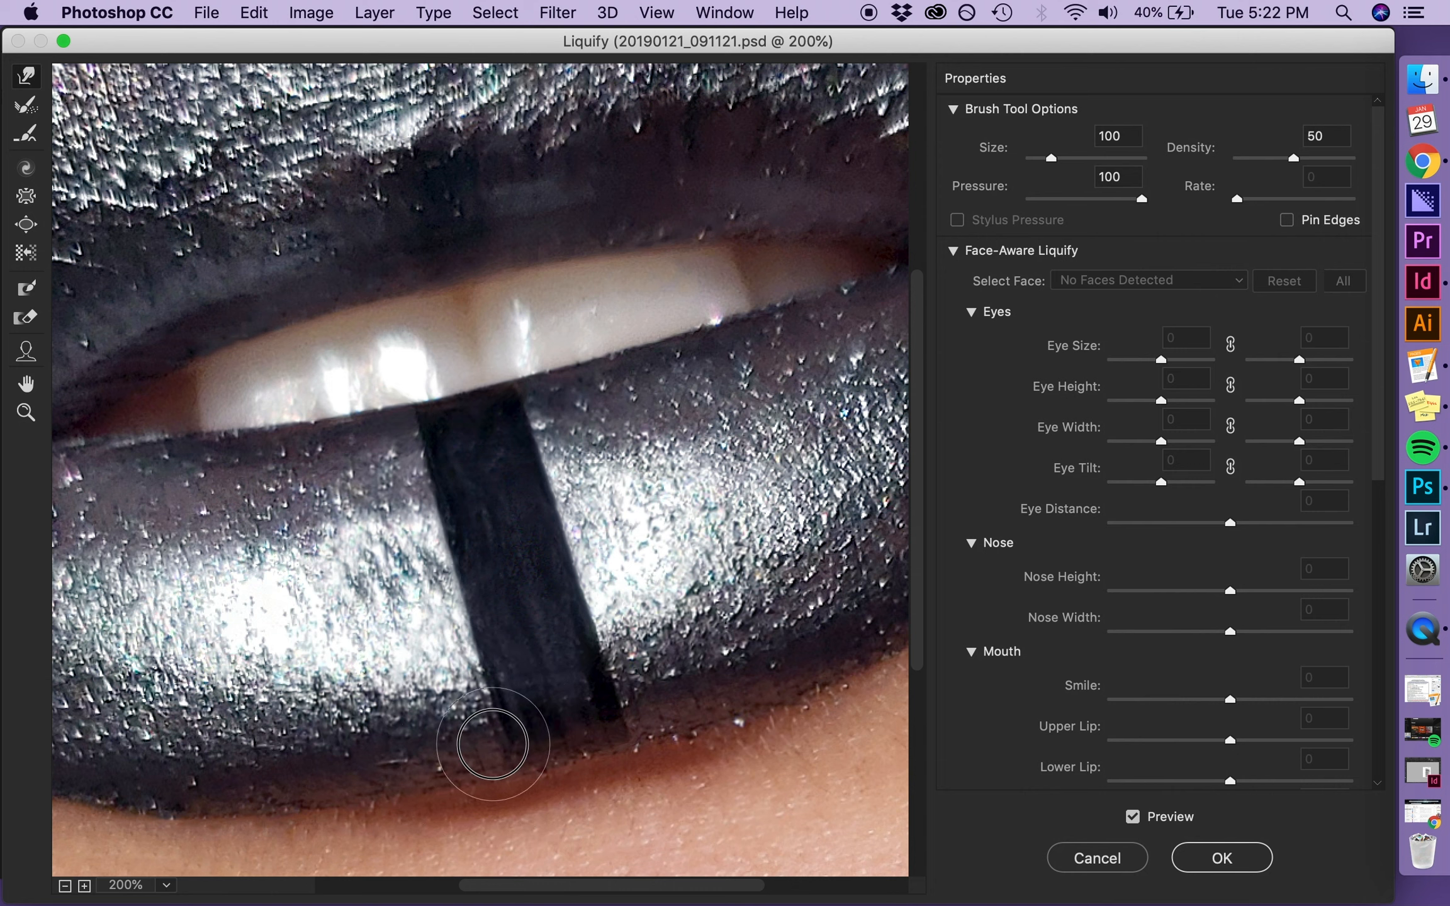
Step: Fine-tune the stripe's lower left edge with Forward Warp at 40 and 80 px, and apply the Liquify changes
key([)
key([)
key([)
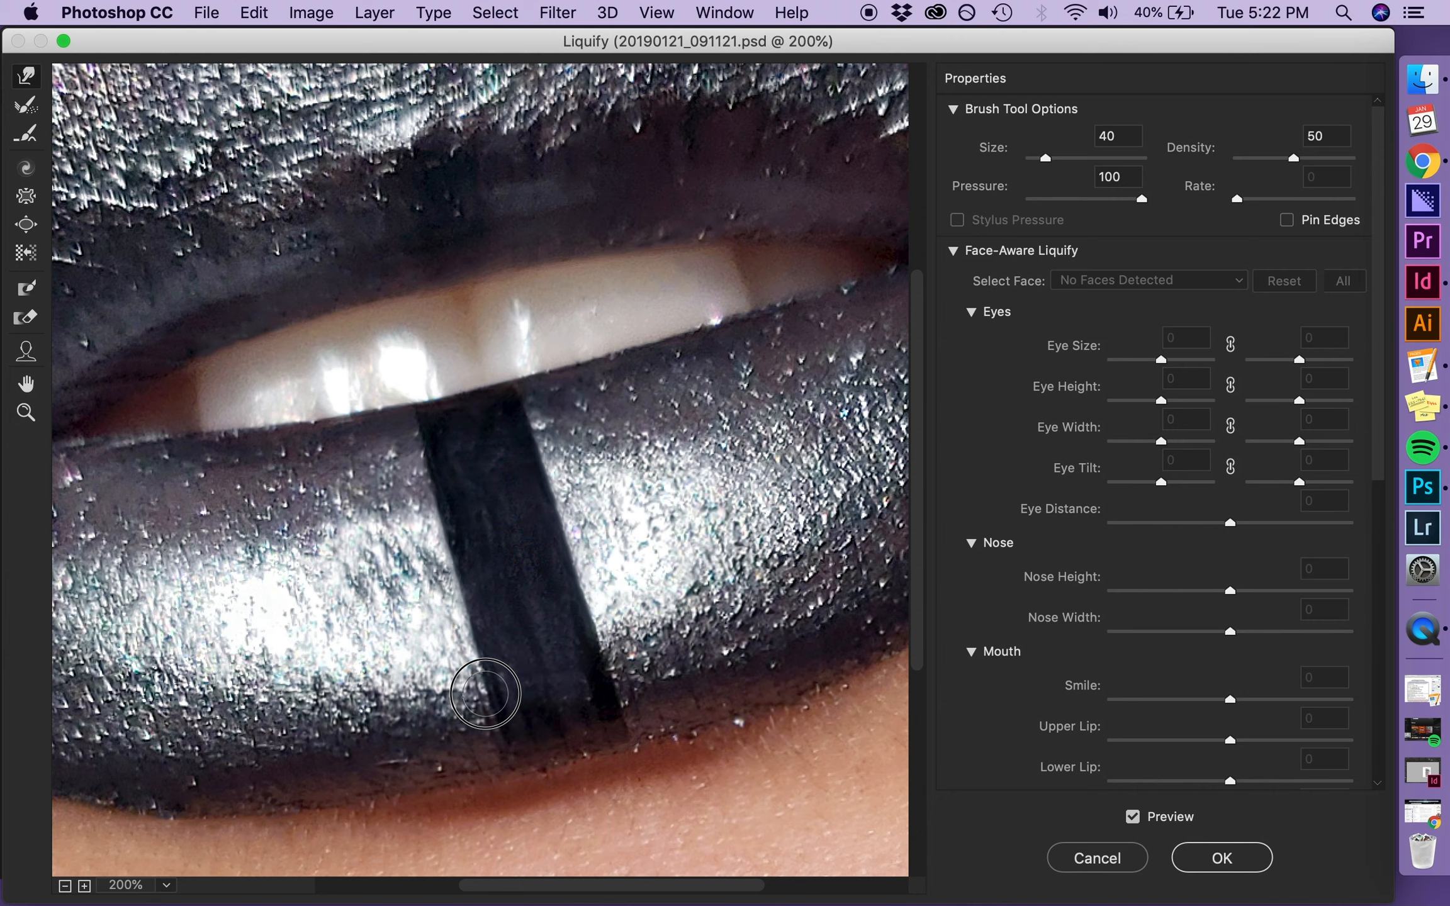
key(])
key(])
key(])
key(])
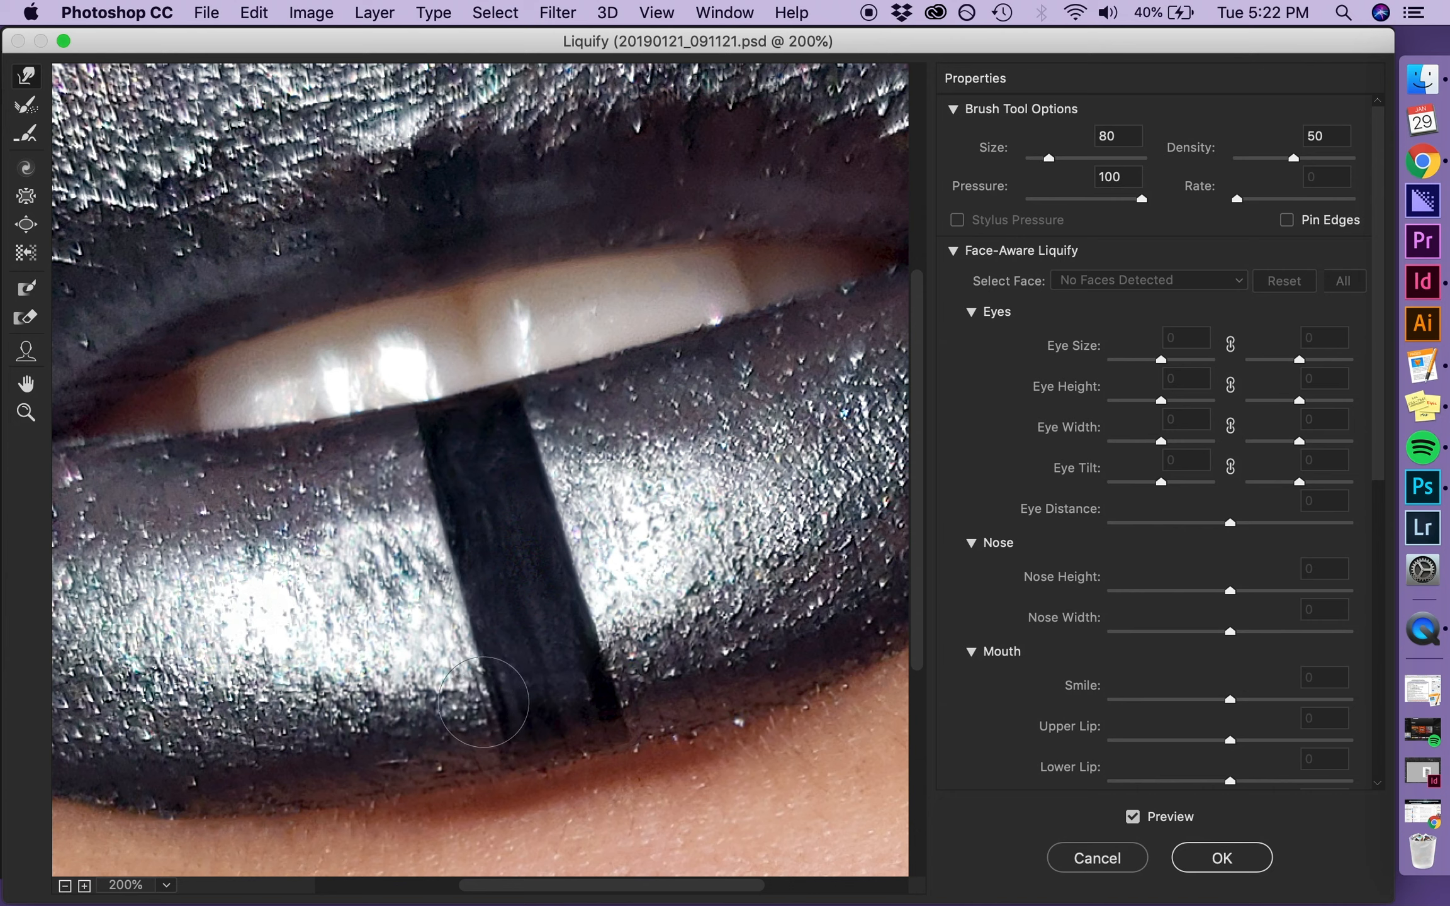
key(Return)
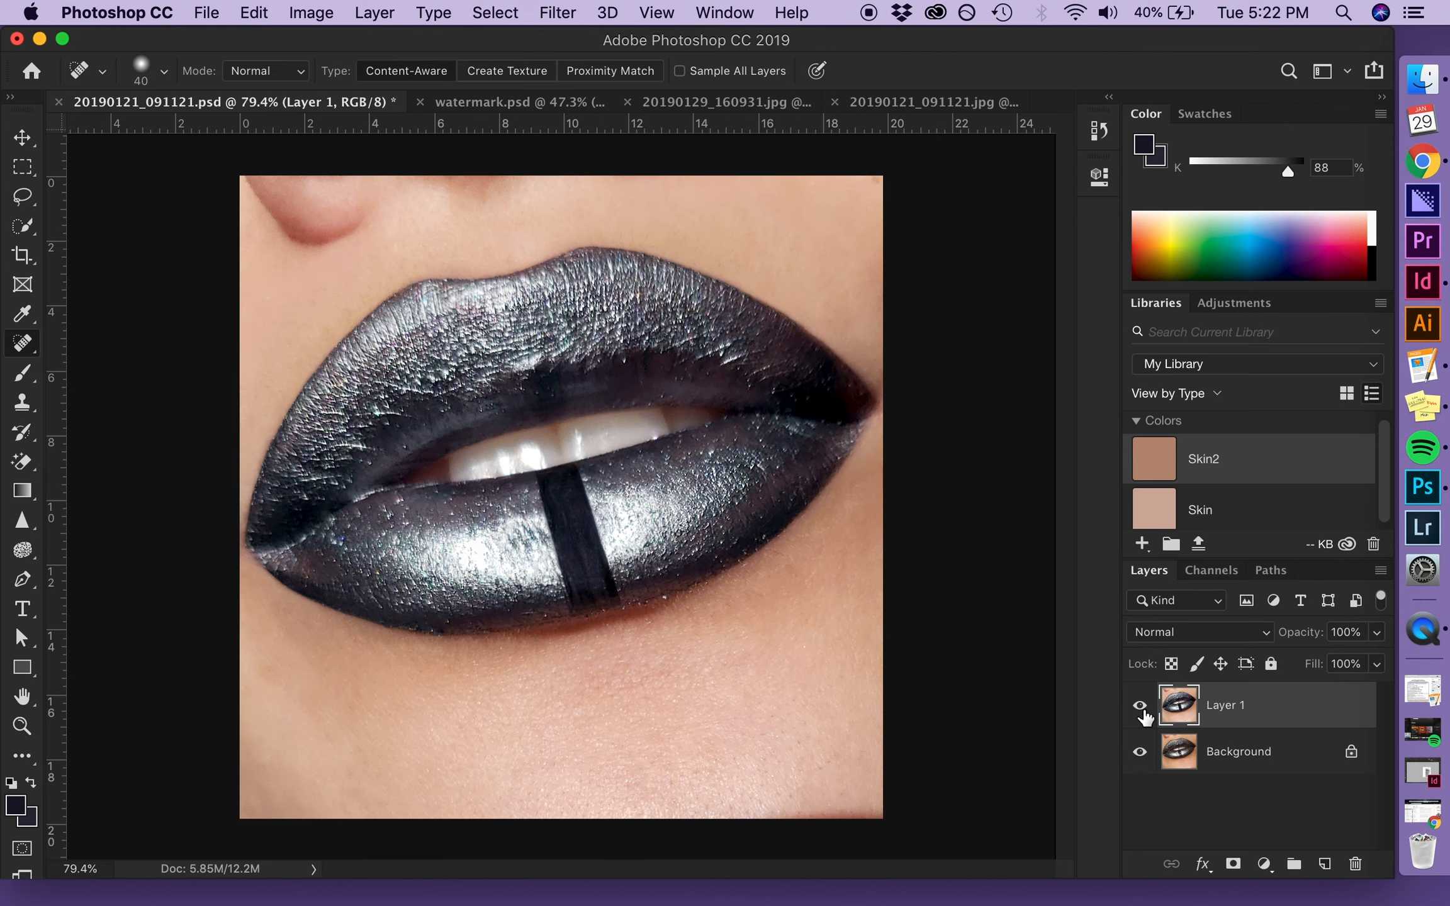
Step: Compare the retouched lips with the original by toggling Layer 1's visibility, and examine the stripe up close
key(super+plus)
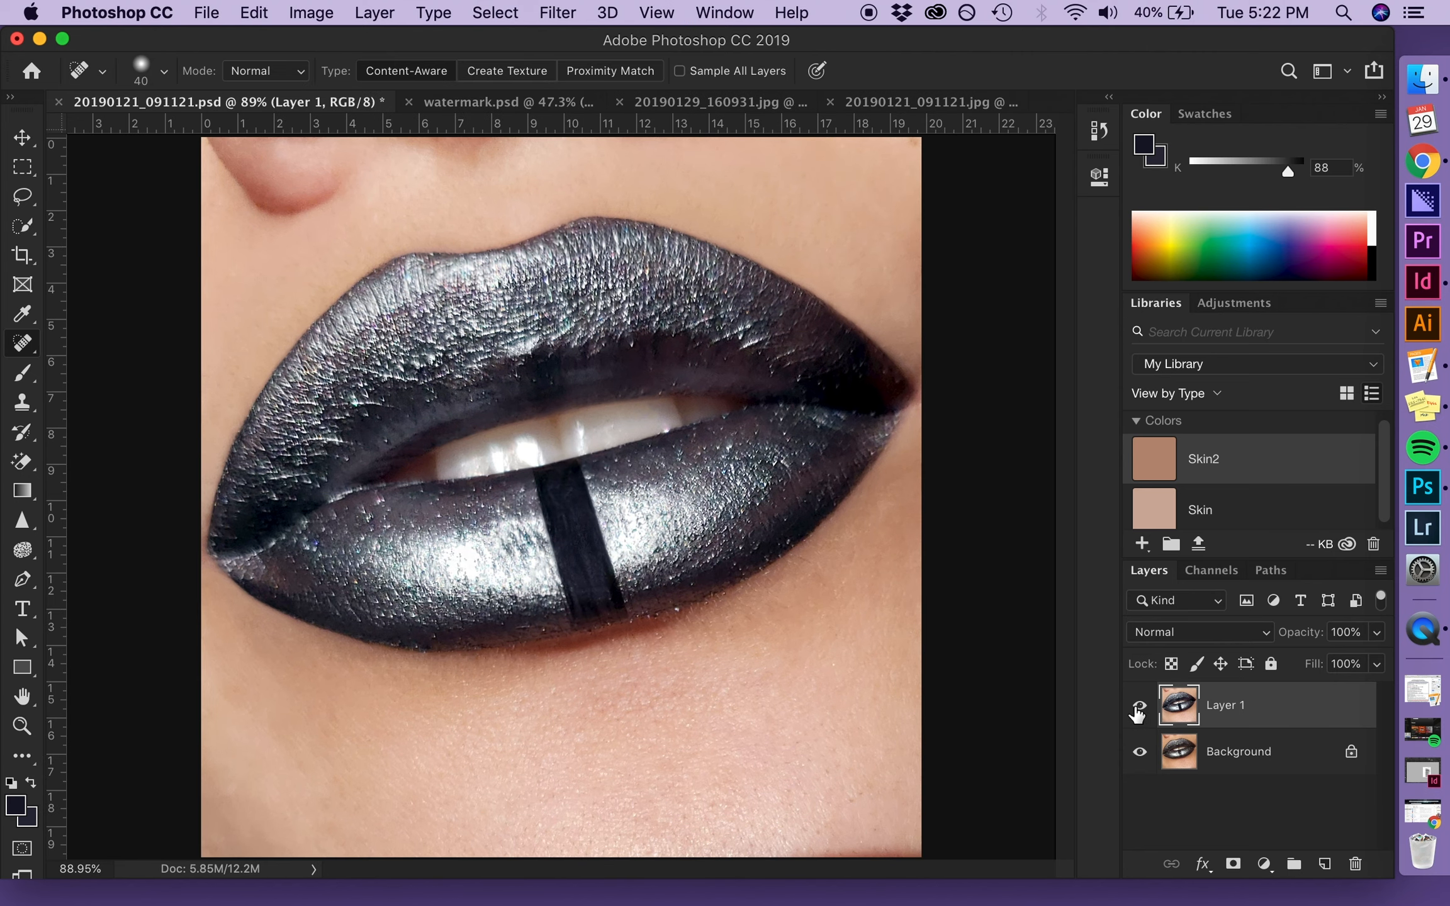
click(1138, 714)
click(1139, 713)
click(1138, 713)
click(1138, 713)
scroll(633, 604, up, 5)
scroll(629, 582, down, 2)
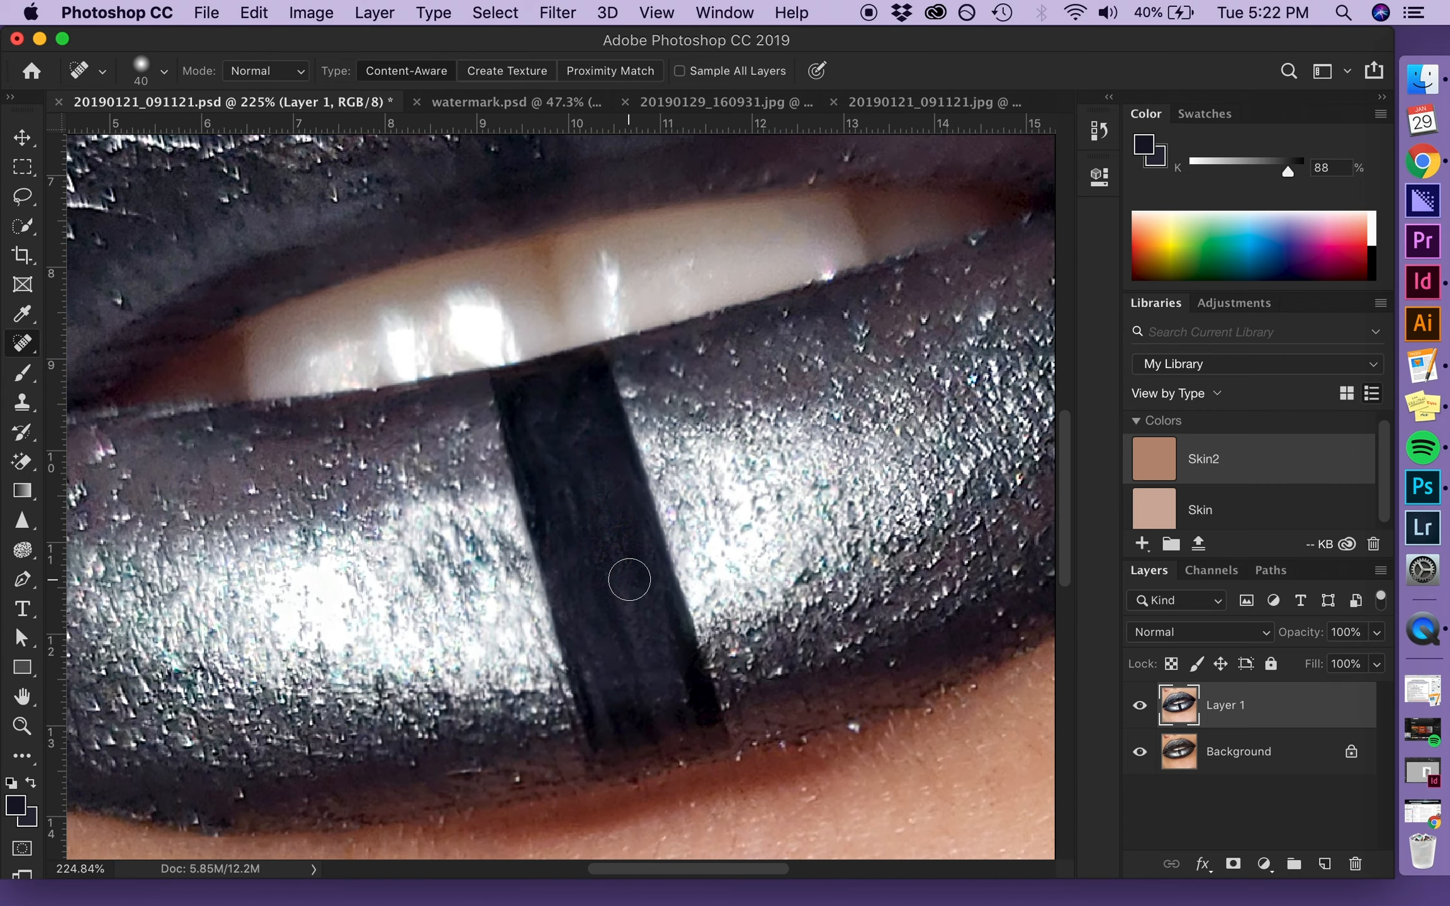
Step: Sample the dark tone at the stripe's lower end and set the Brush to 25 px and 24% opacity
scroll(605, 492, down, 5)
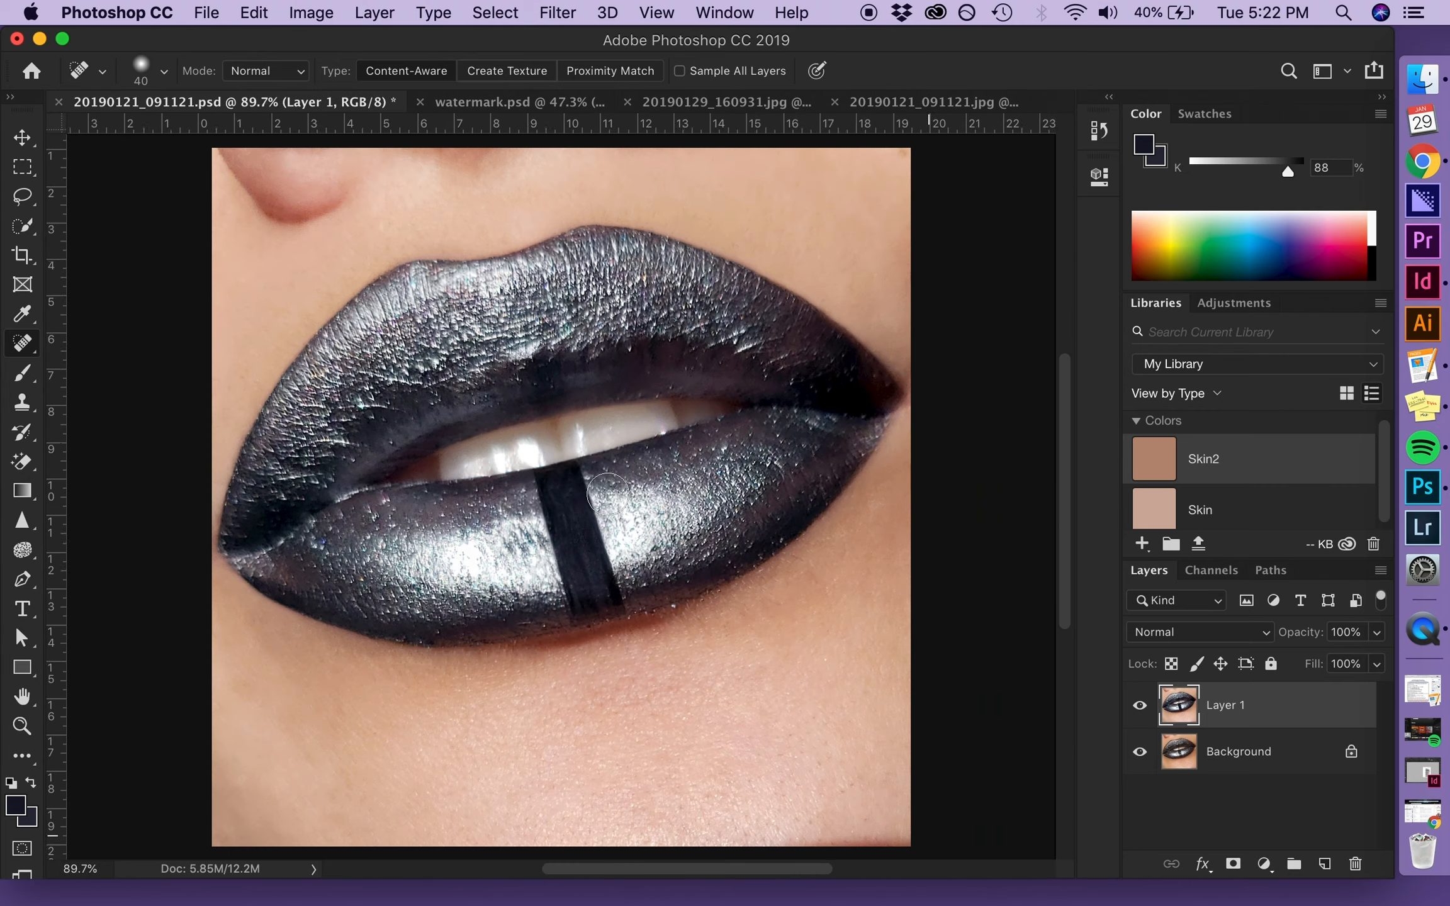
scroll(504, 605, up, 5)
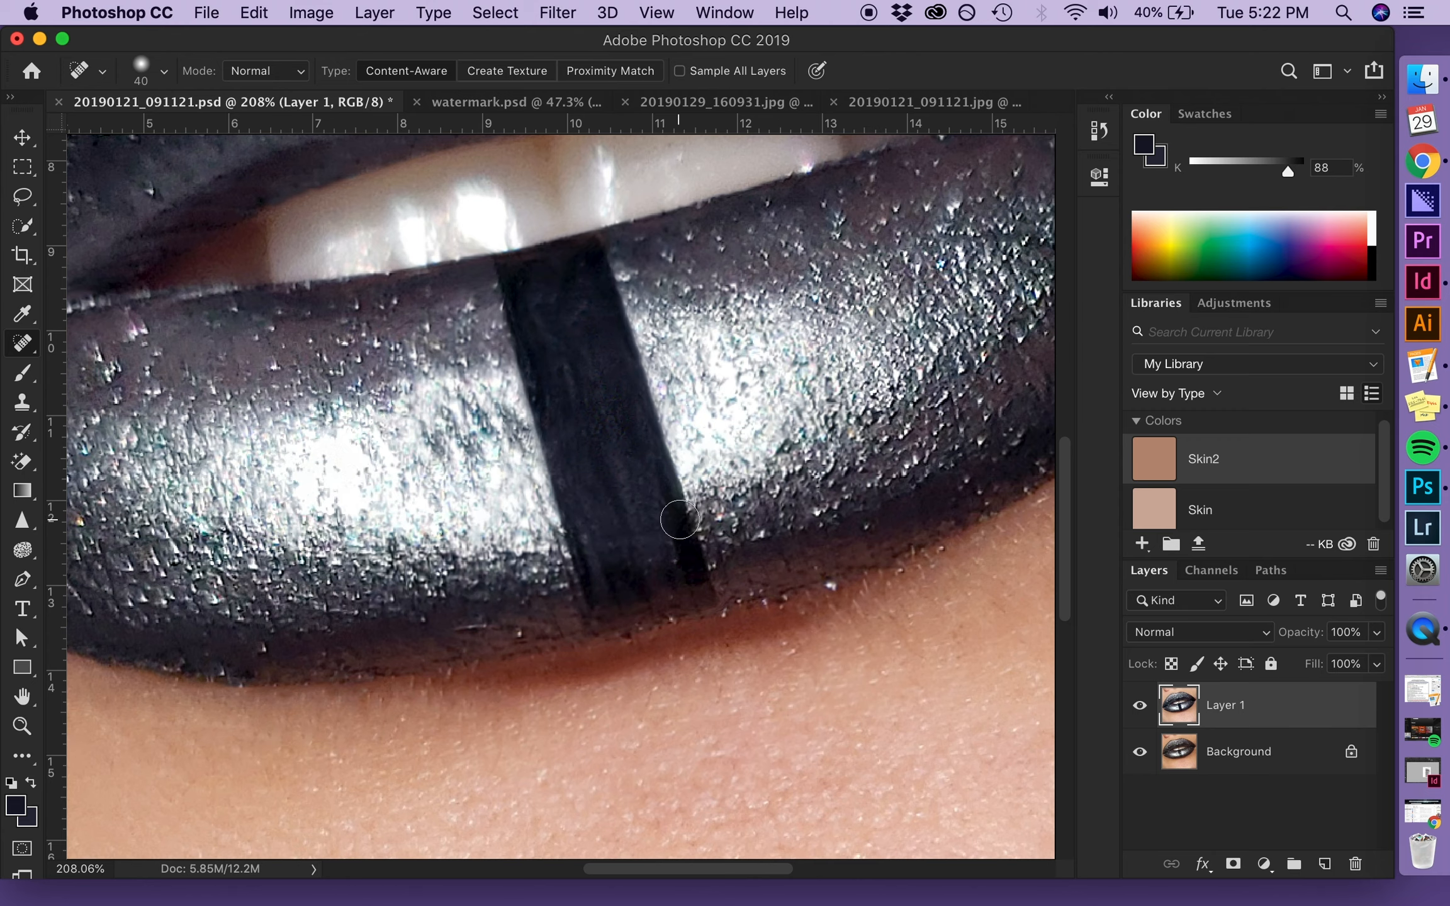
scroll(680, 519, up, 3)
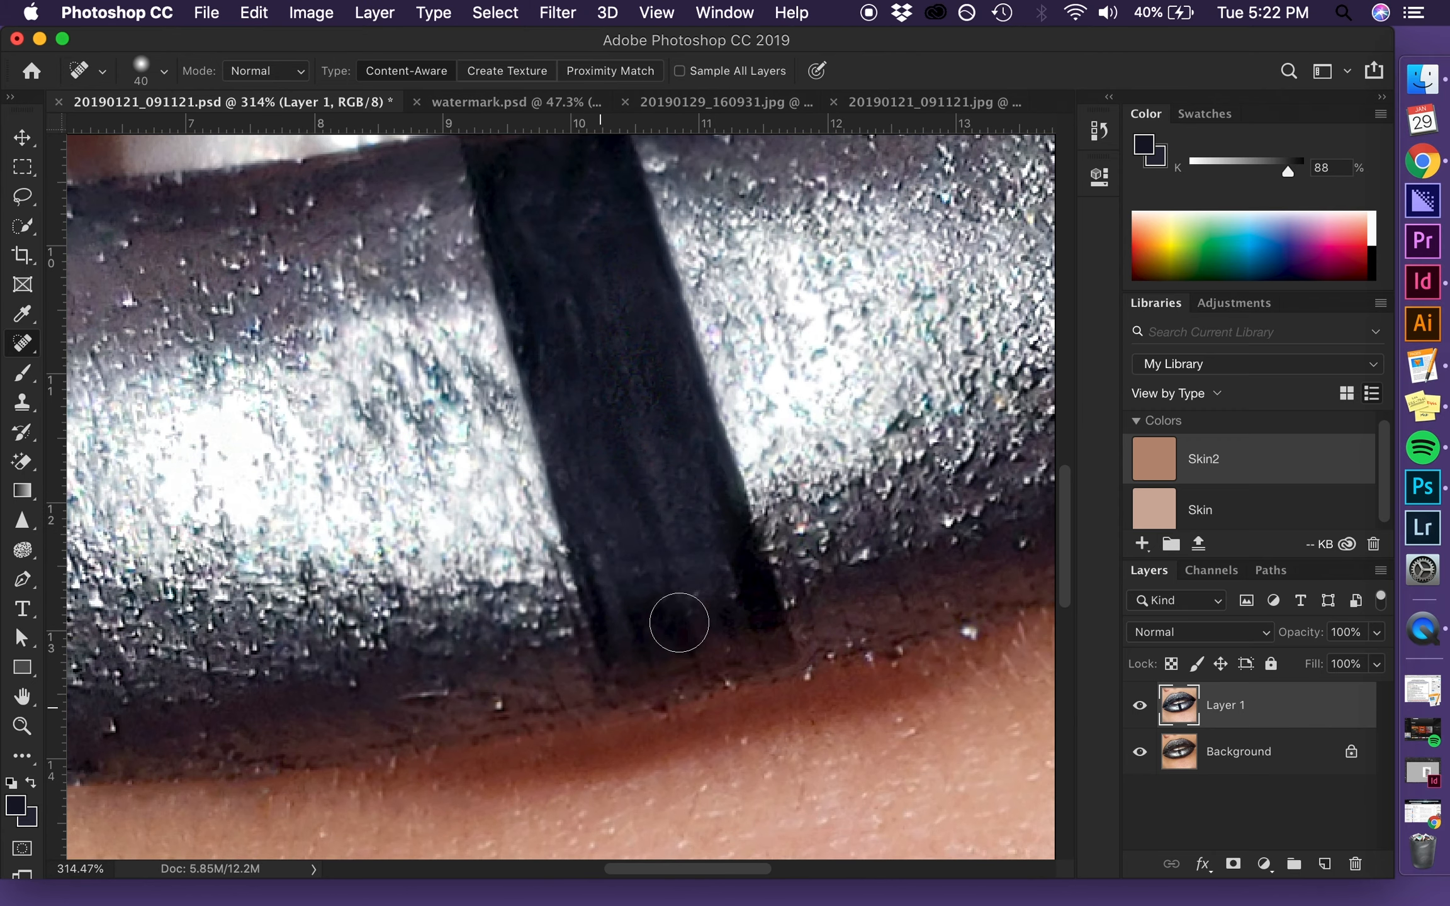
key(i)
click(673, 631)
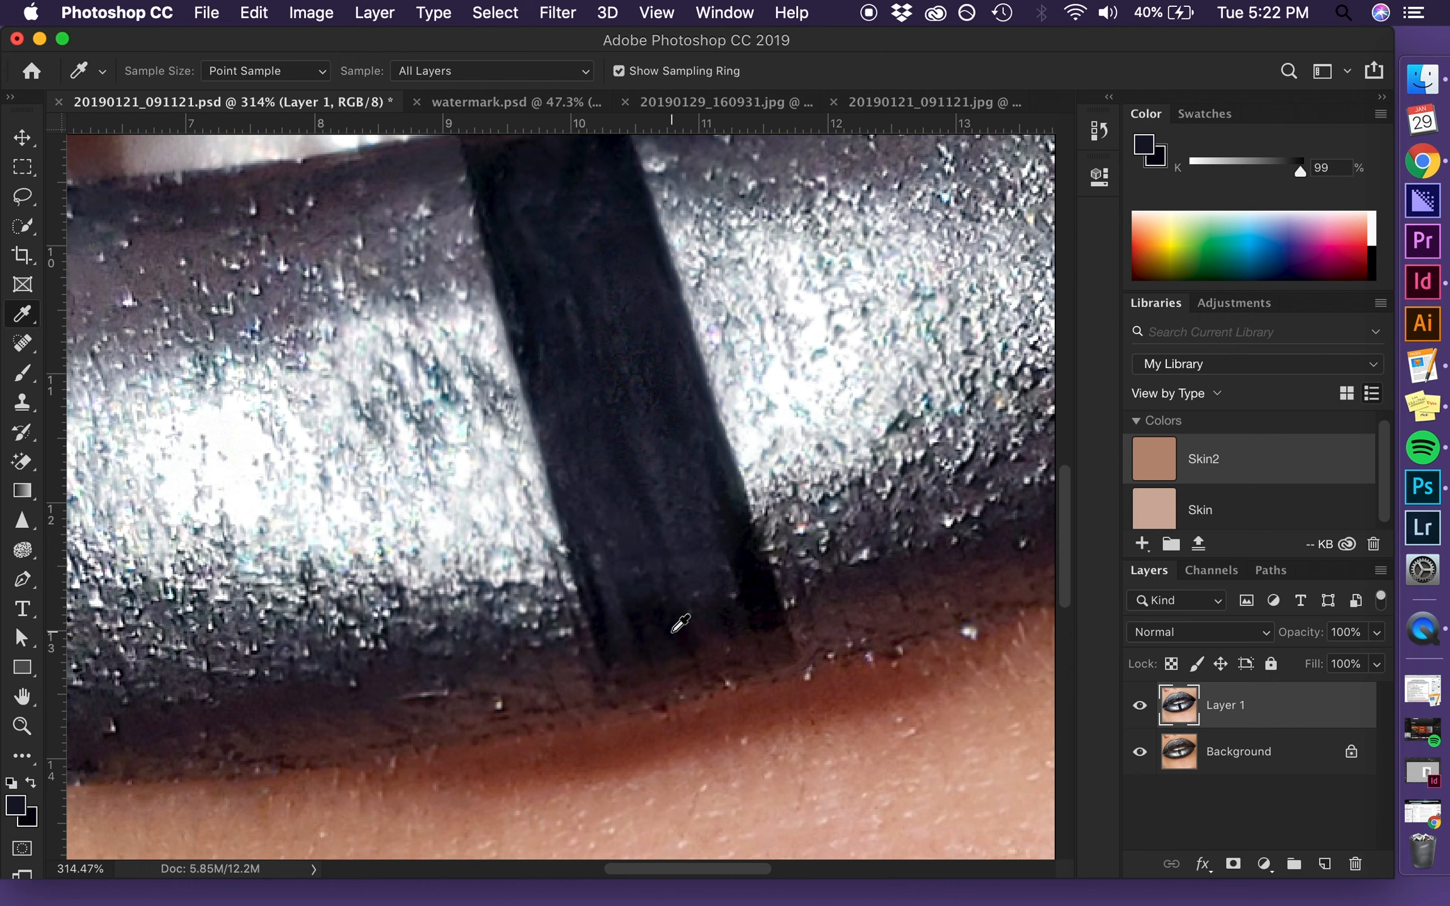
click(672, 632)
key(b)
key(bracketleft)
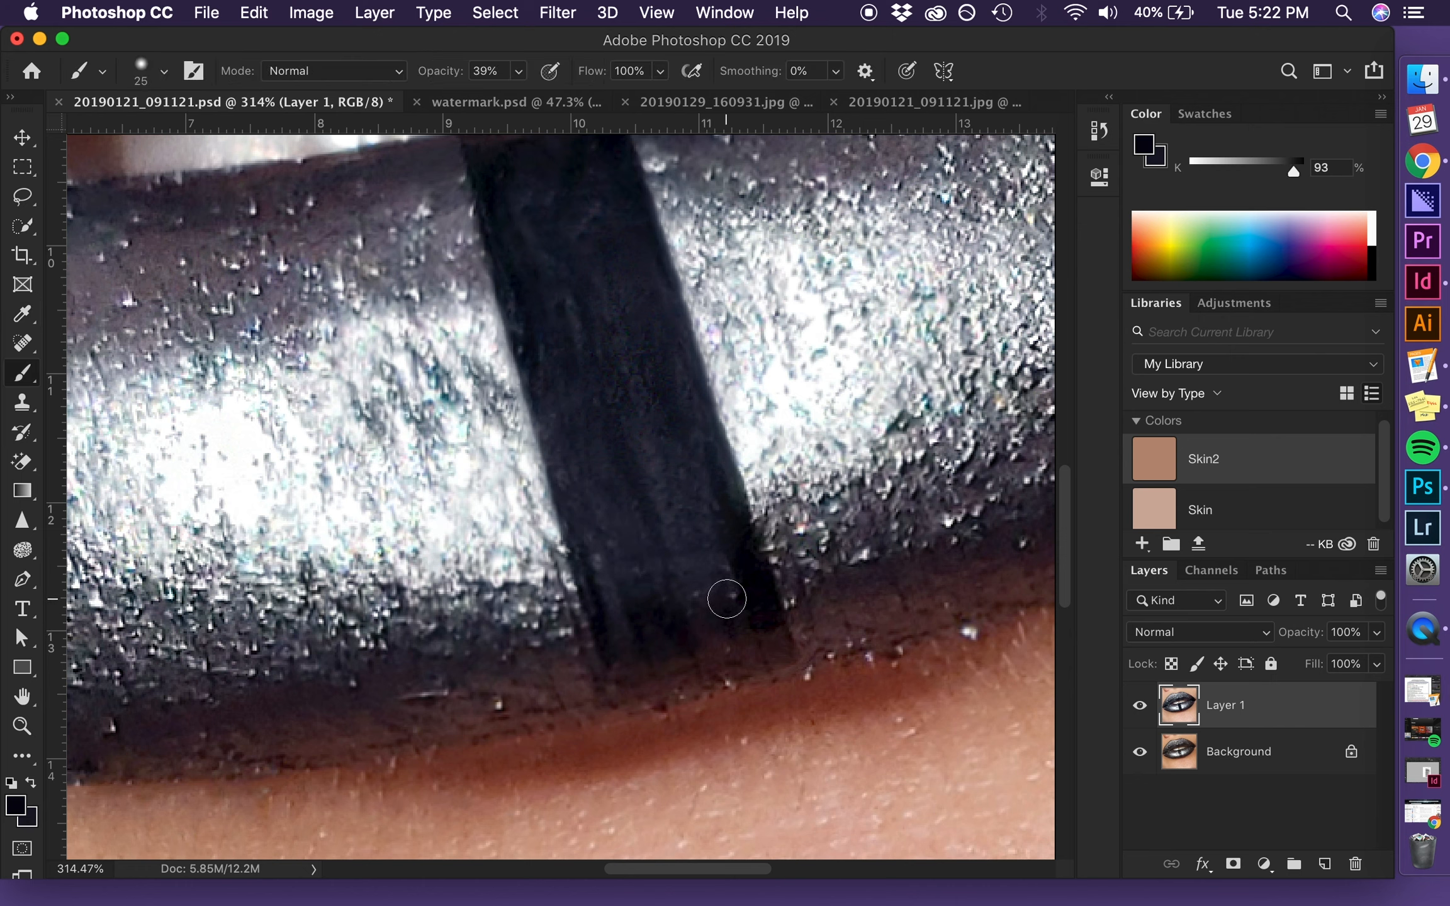
click(518, 71)
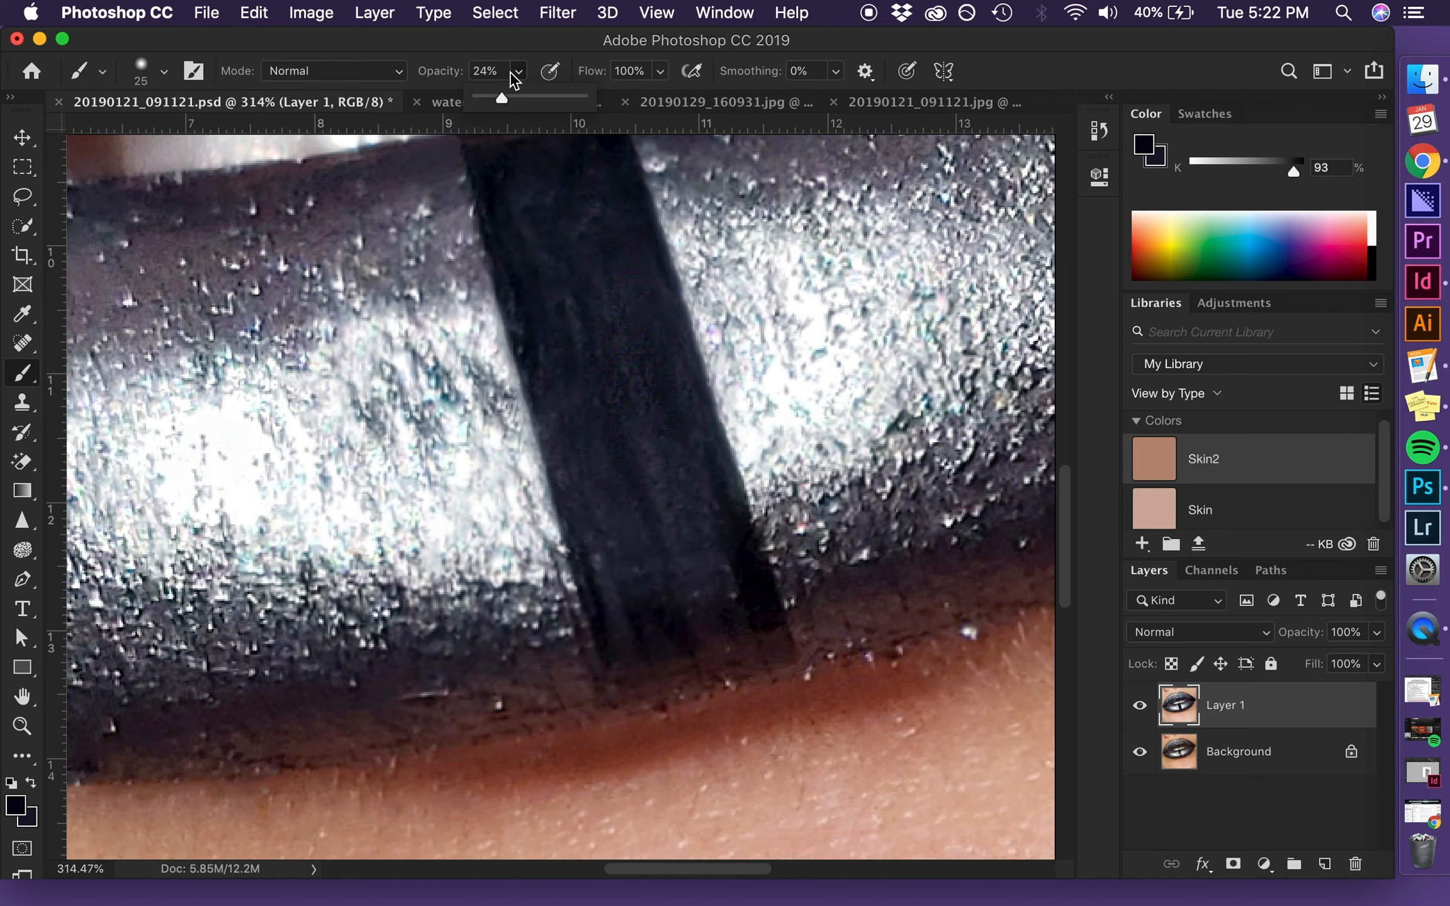
click(512, 73)
Step: Paint the sampled dark tone over the stripe's lower end with the Brush at 20 to 35 px
key(bracketright)
key(bracketleft)
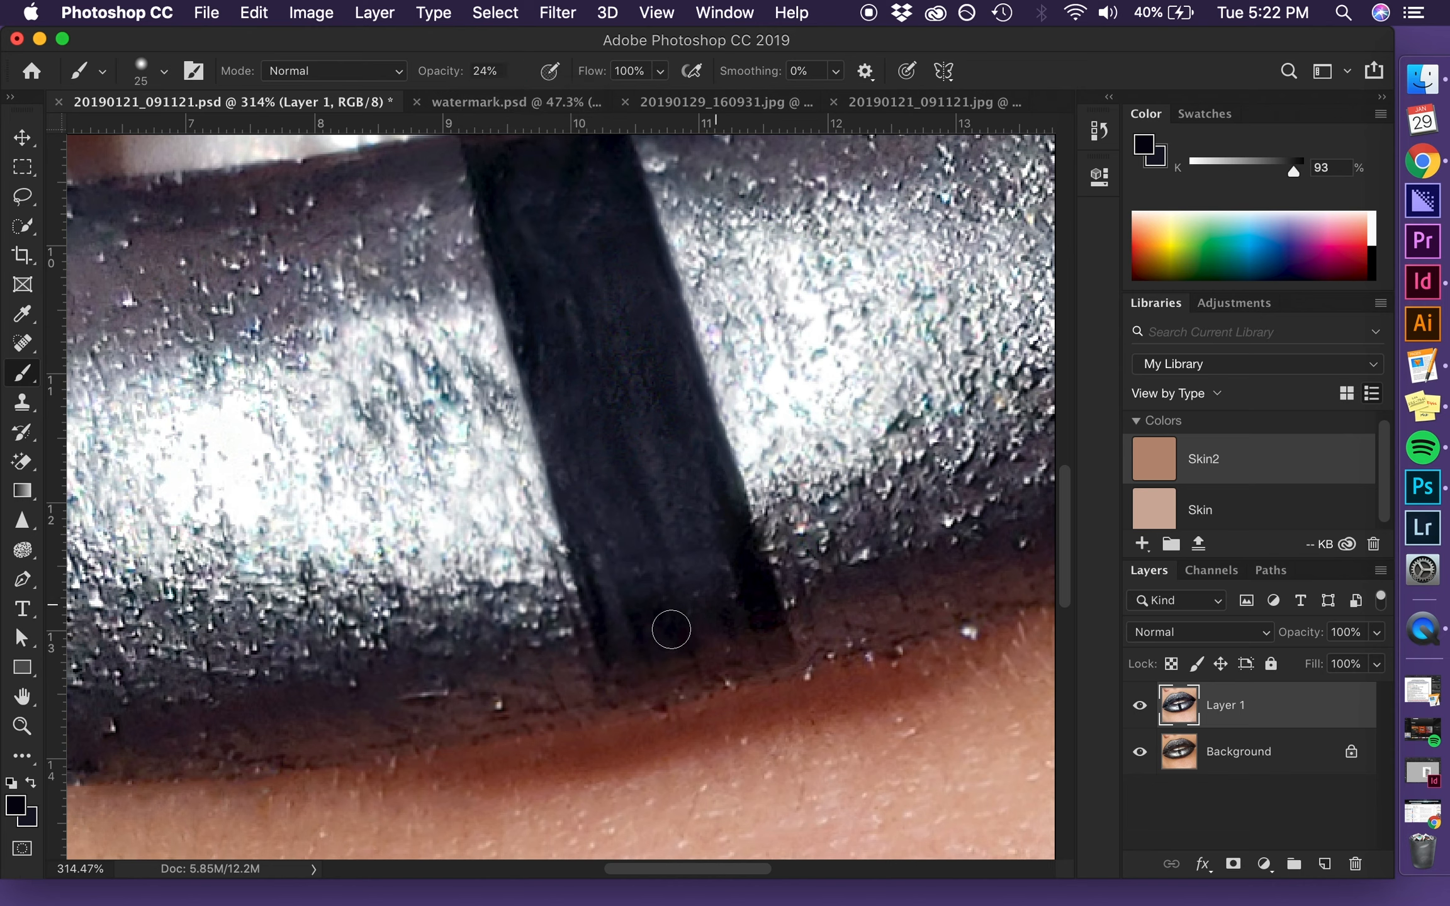
key(bracketright)
key(bracketleft)
key(bracketleft)
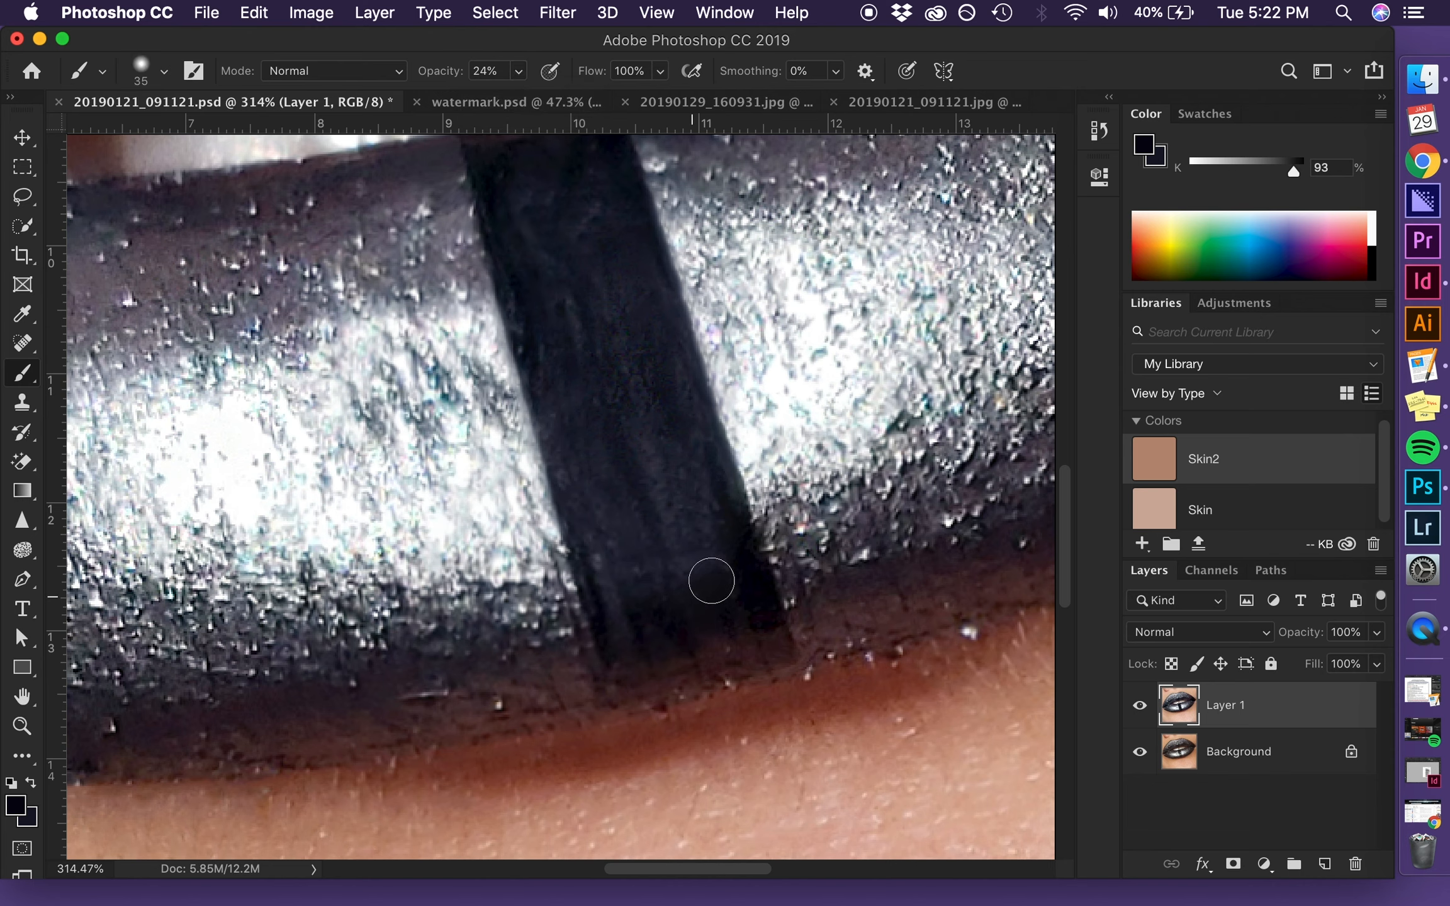
key(bracketright)
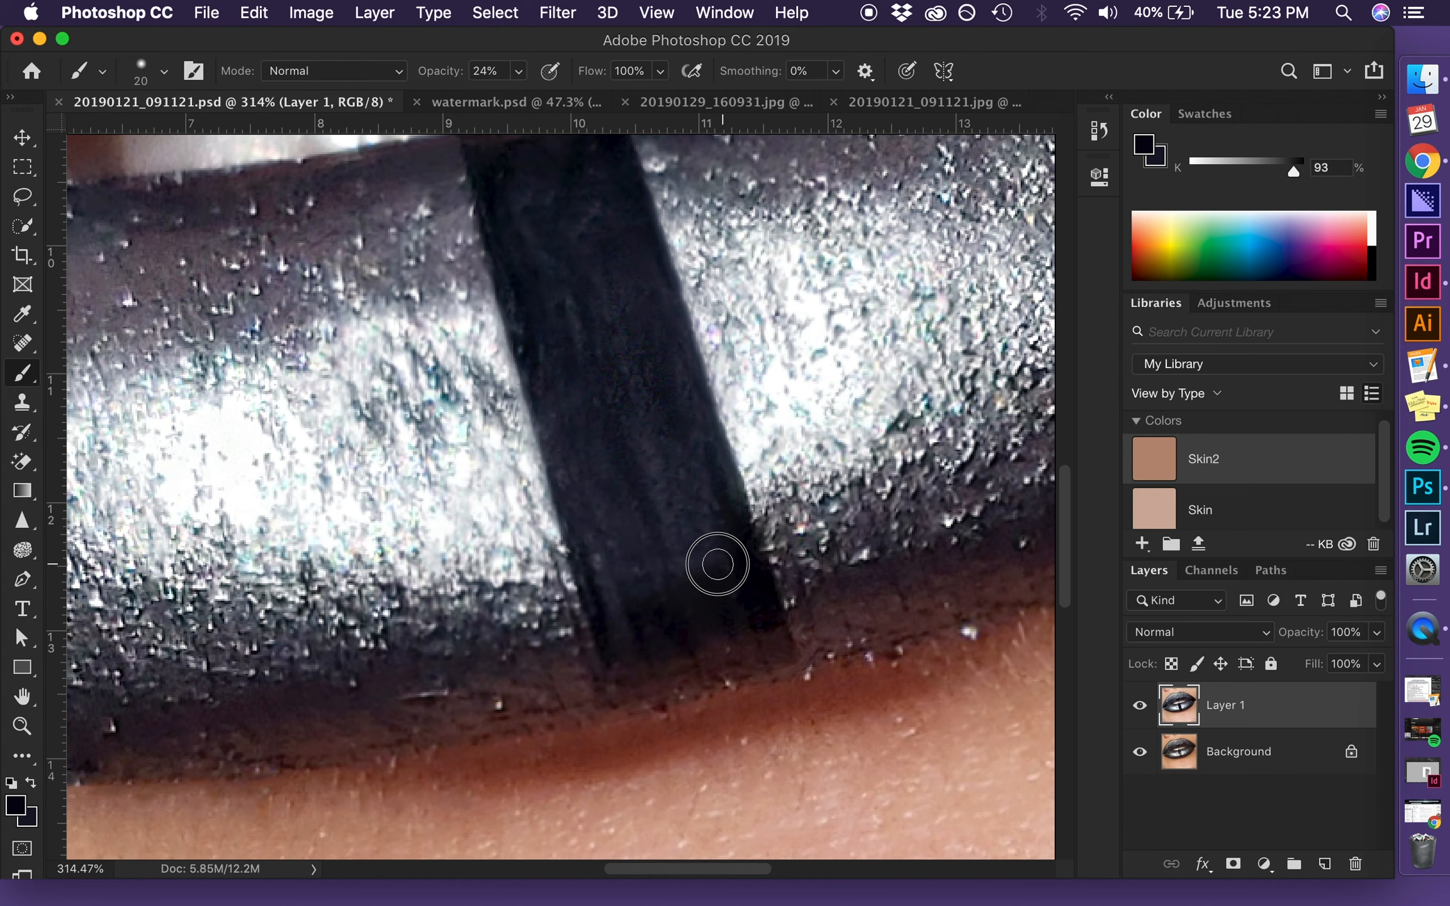
key(bracketleft)
key(bracketleft)
key(bracketleft)
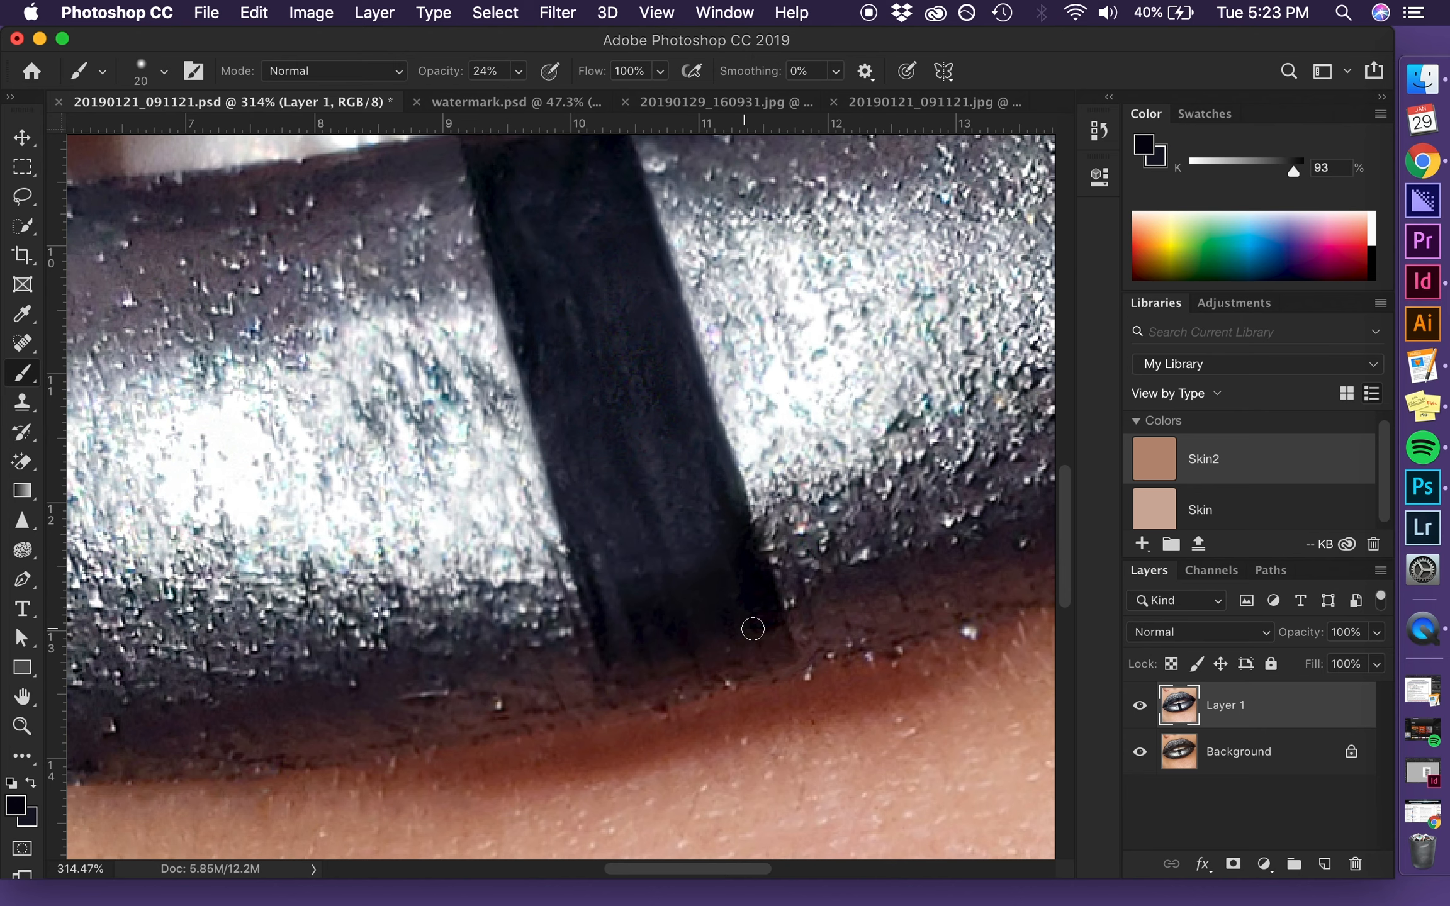
Step: Darken the stripe's bottom edge and lower right corner, varying the Brush size up to 35 px
key(bracketleft)
key(bracketleft)
key(bracketleft)
key(bracketright)
key(bracketright)
key(bracketright)
key(bracketright)
key(bracketright)
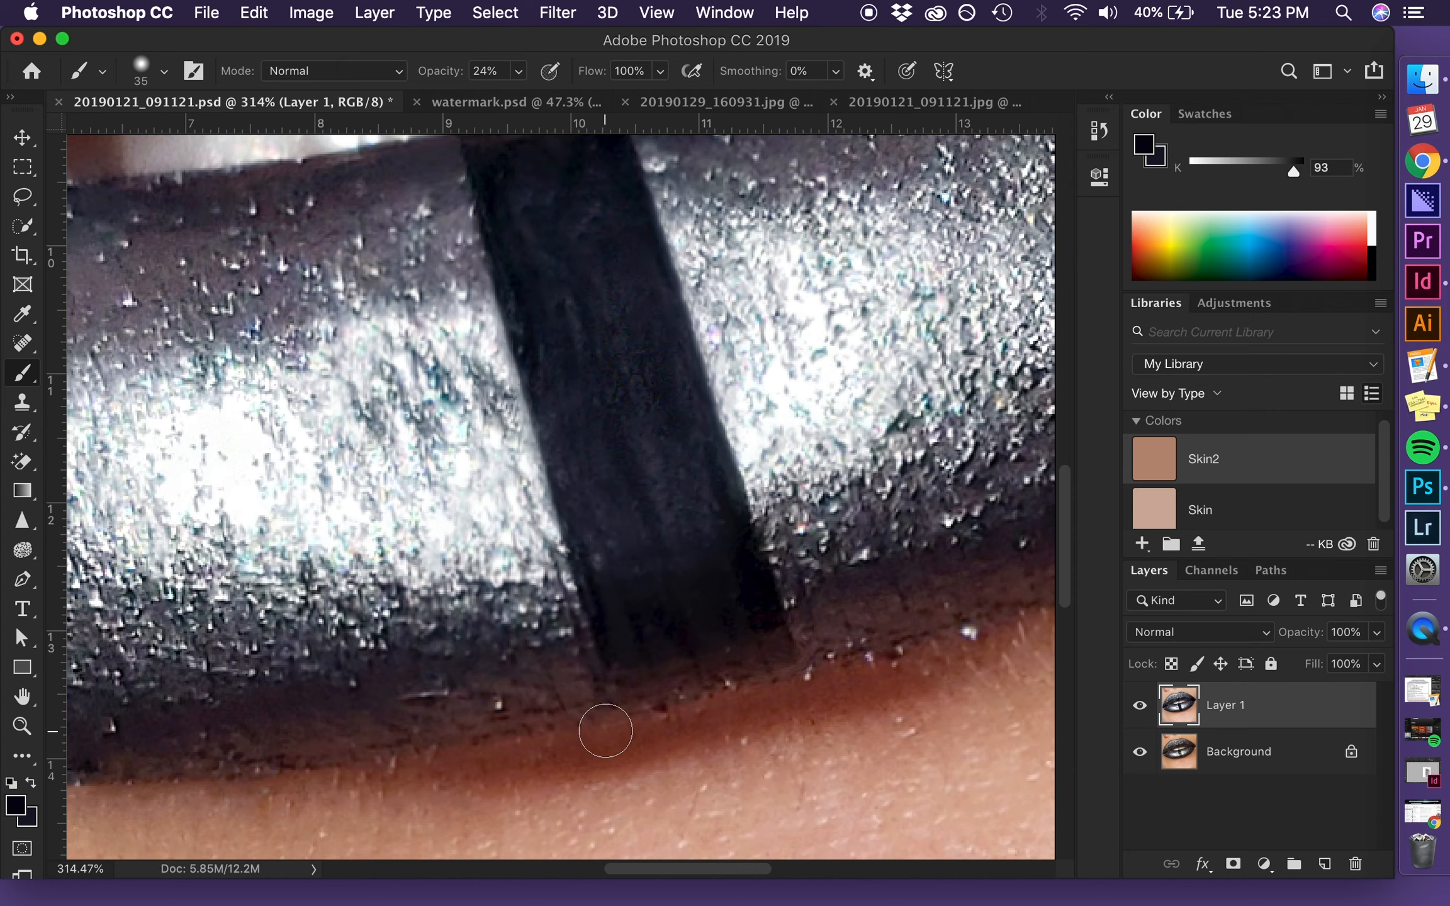
Step: Sample a tone from the middle of the stripe and blend it over the stripe with the Brush at 40 px
scroll(626, 712, down, 5)
key(bracketright)
key(bracketright)
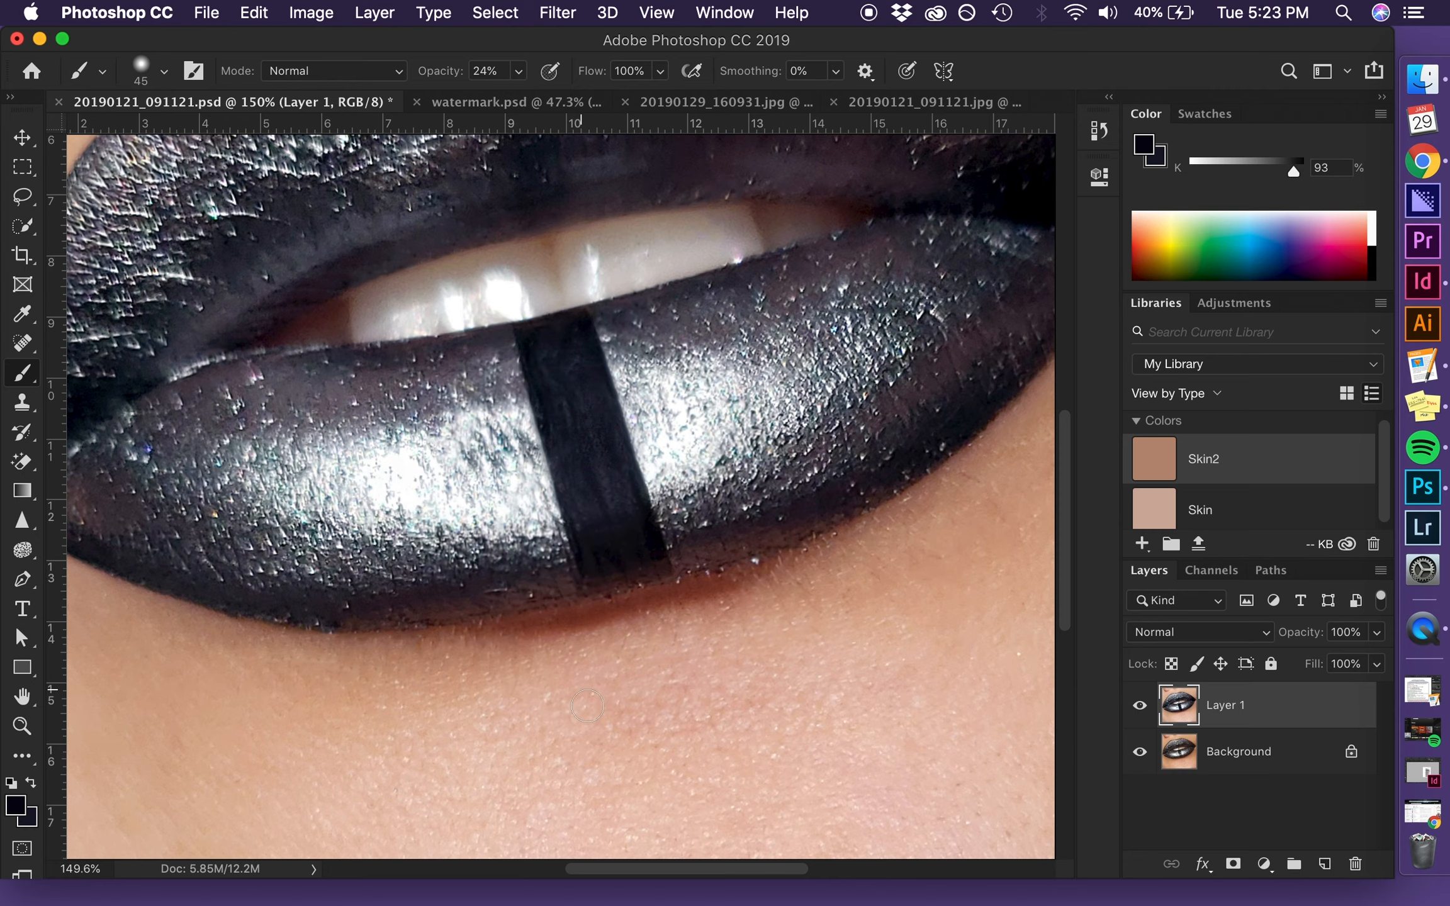
scroll(570, 556, up, 2)
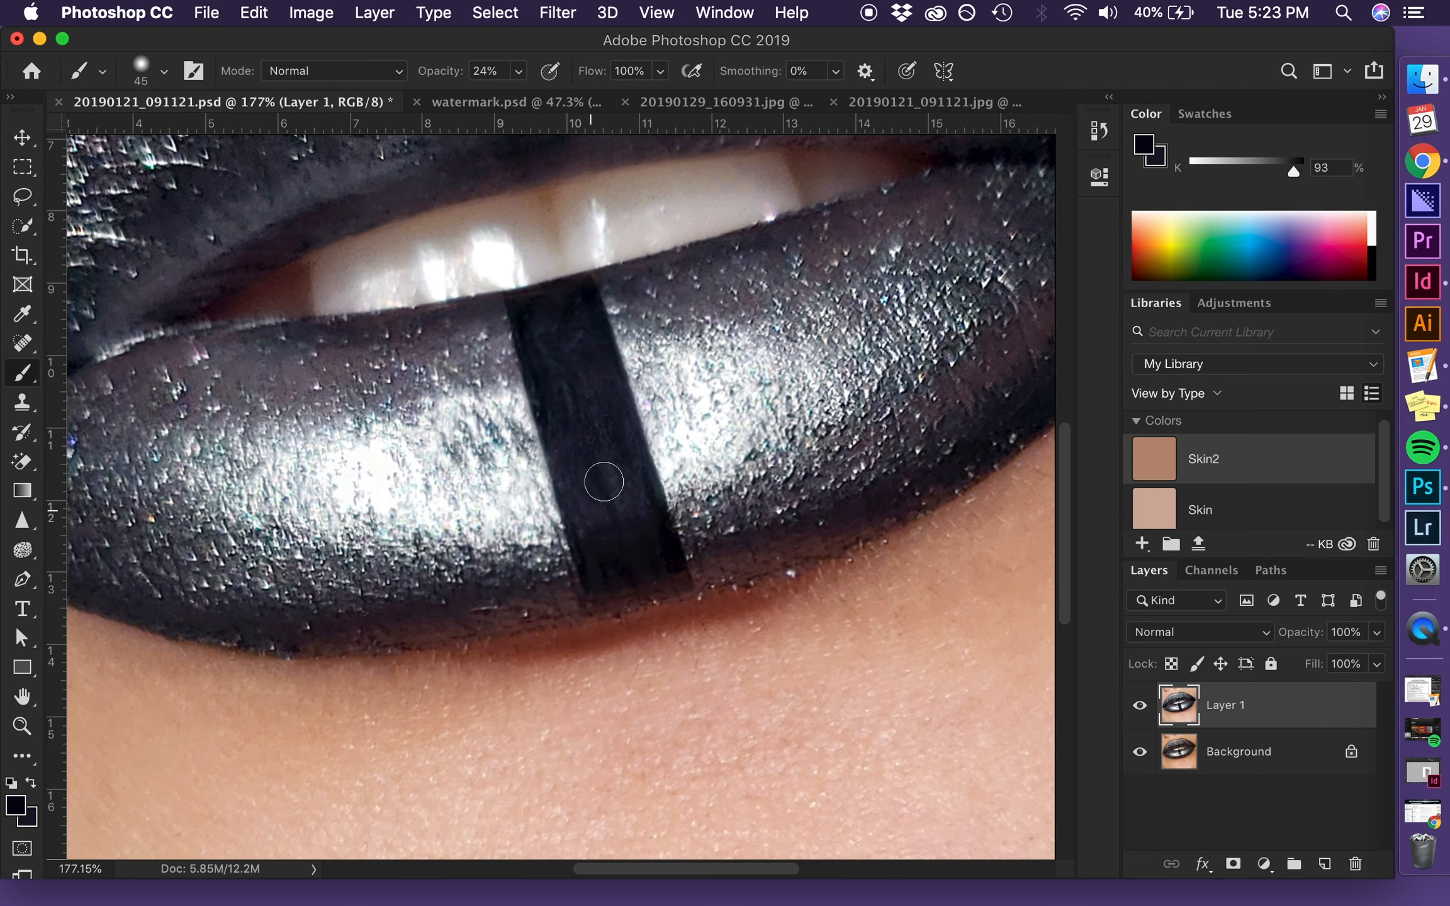
alt+click(614, 481)
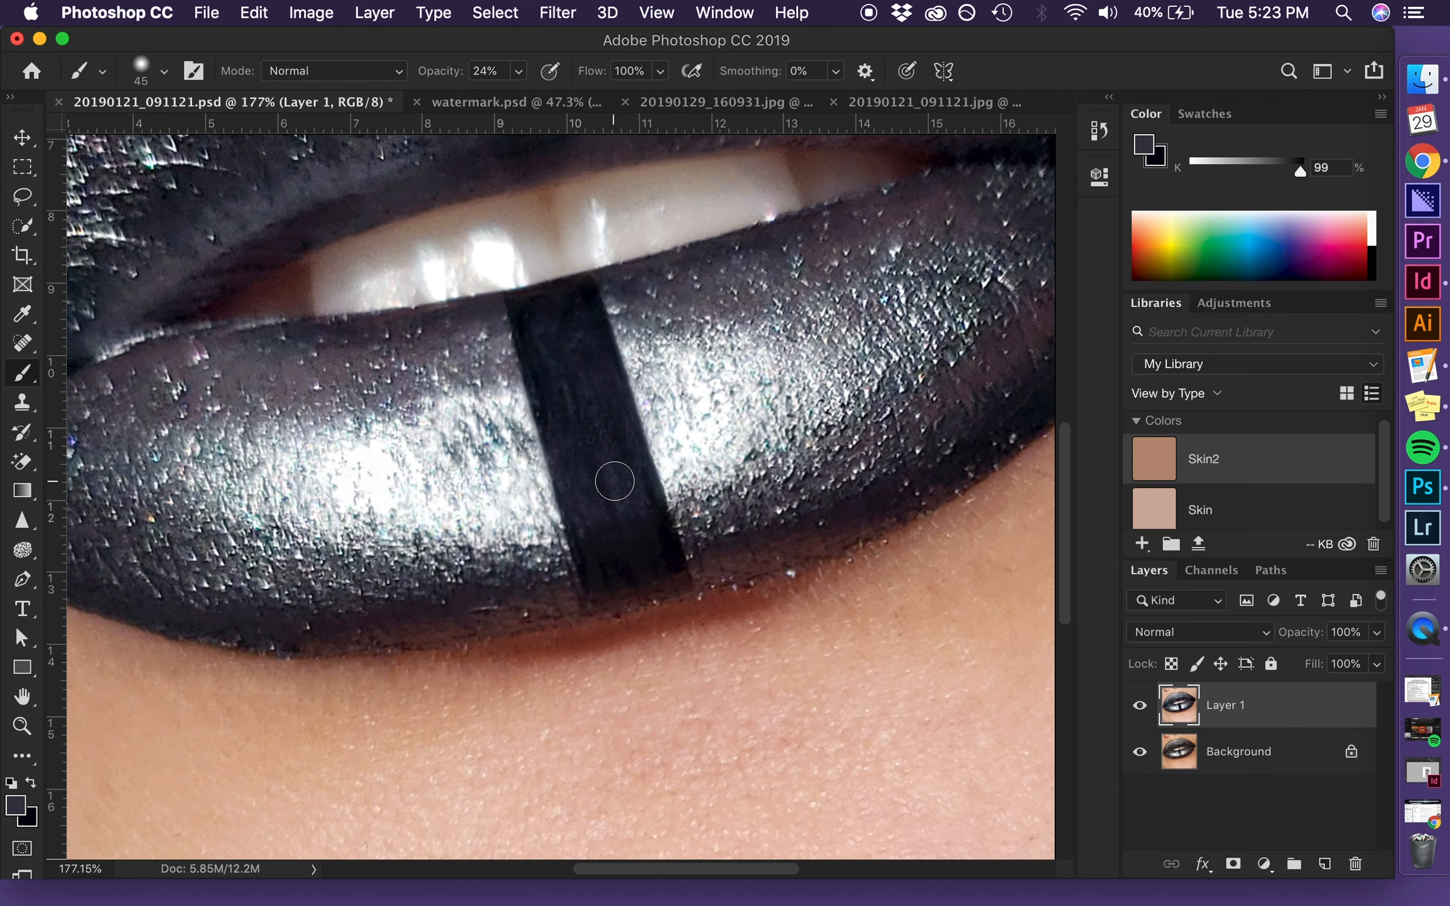
key(bracketleft)
key(bracketleft)
scroll(583, 479, up, 2)
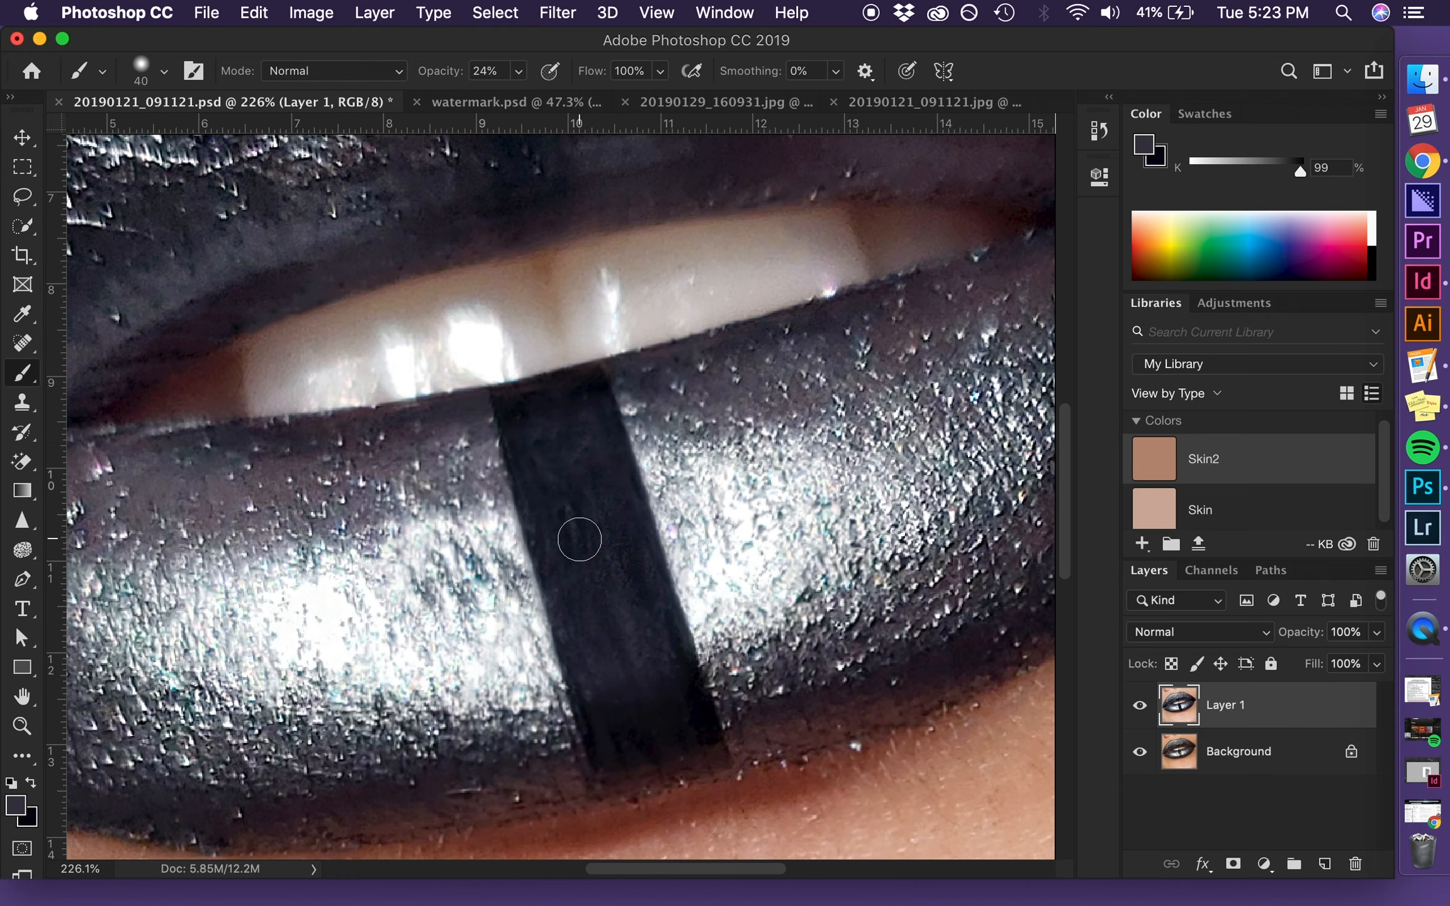
scroll(554, 790, up, 2)
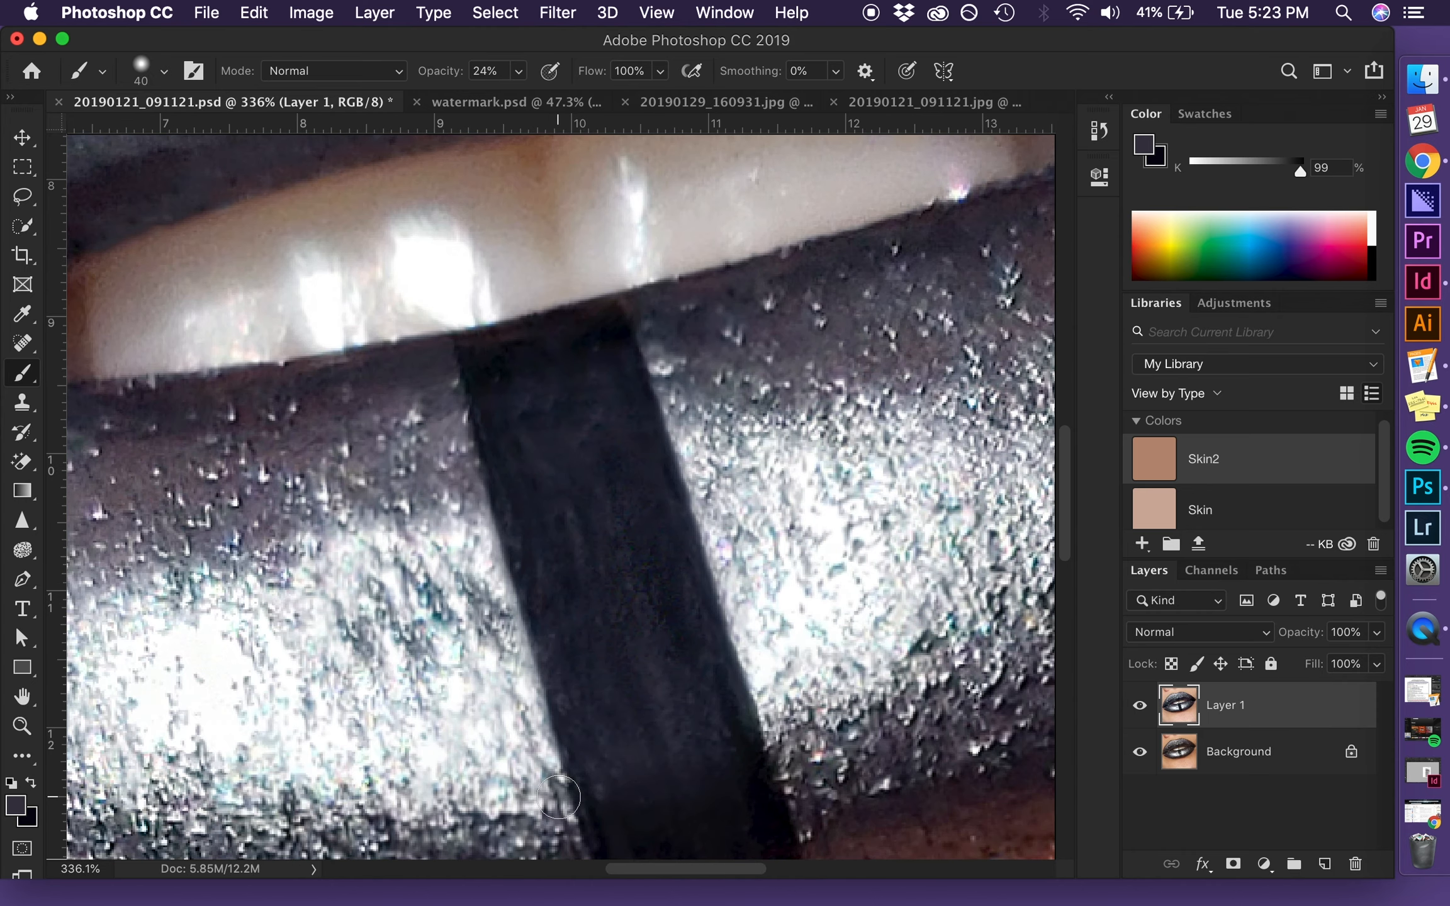
Step: Sample the dark tone near the stripe's top and paint over its upper end with the Brush at 10 to 25 px
alt+click(602, 323)
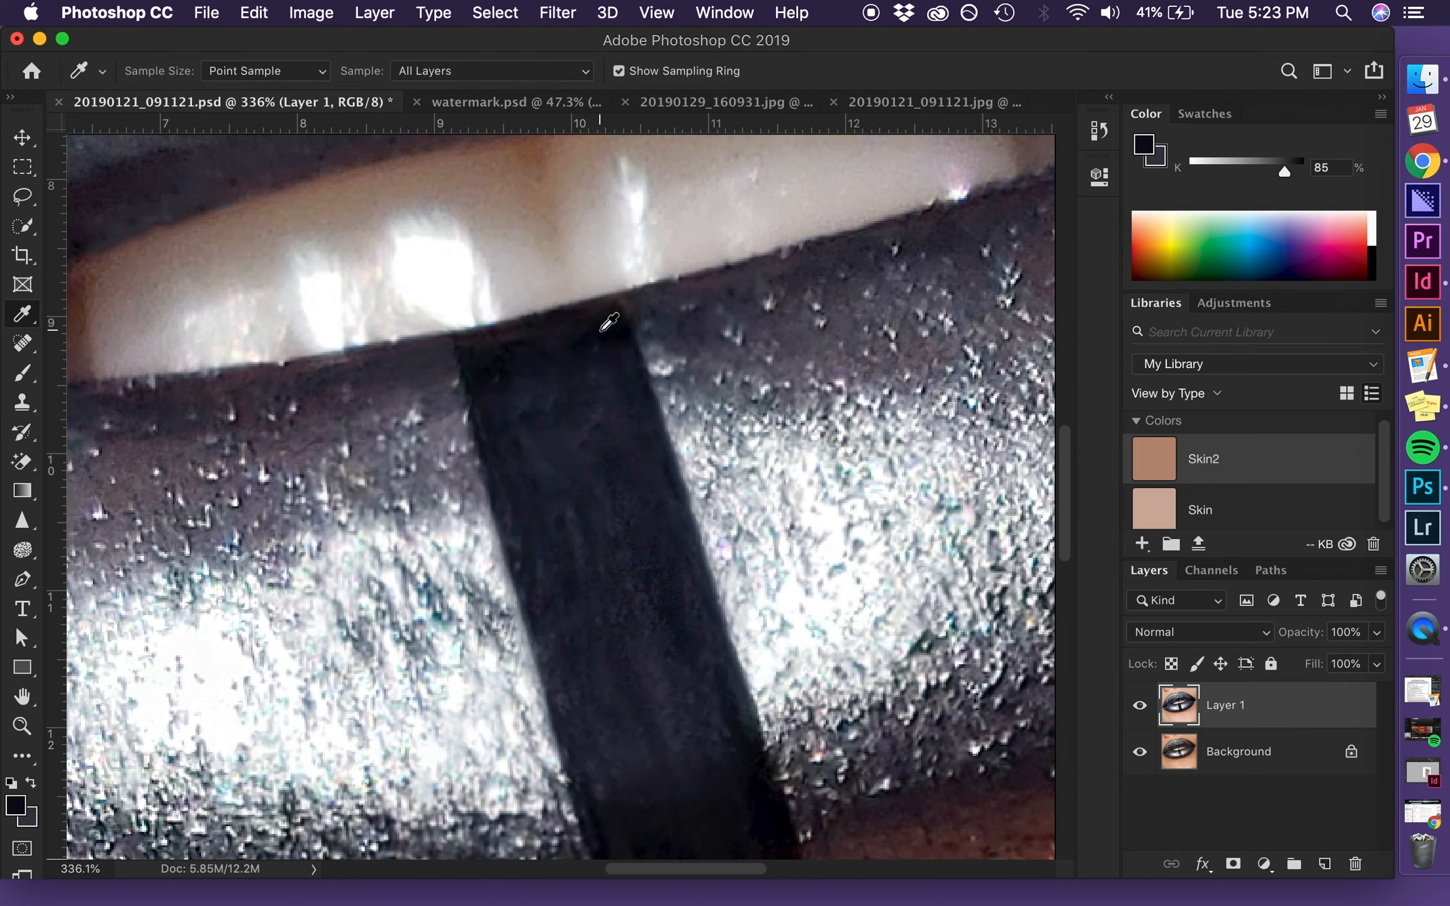
key(bracketleft)
key(bracketleft)
key(bracketleft)
key(bracketleft)
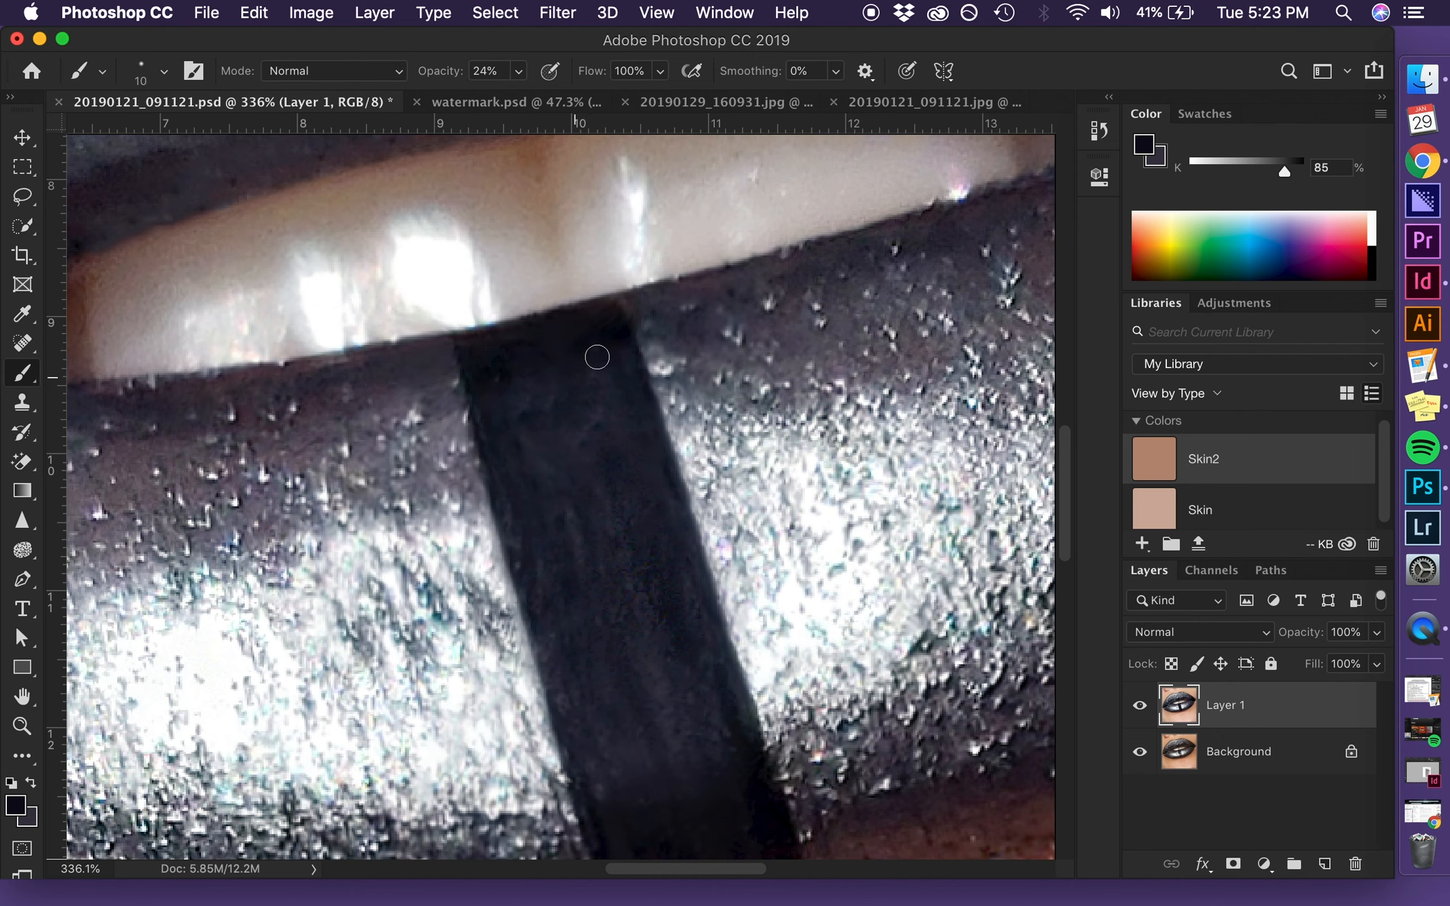
key(bracketright)
key(bracketright)
key(bracketright)
Step: Compare the retouched stripe with the original photo by hiding and showing Layer 1
scroll(511, 479, down, 6)
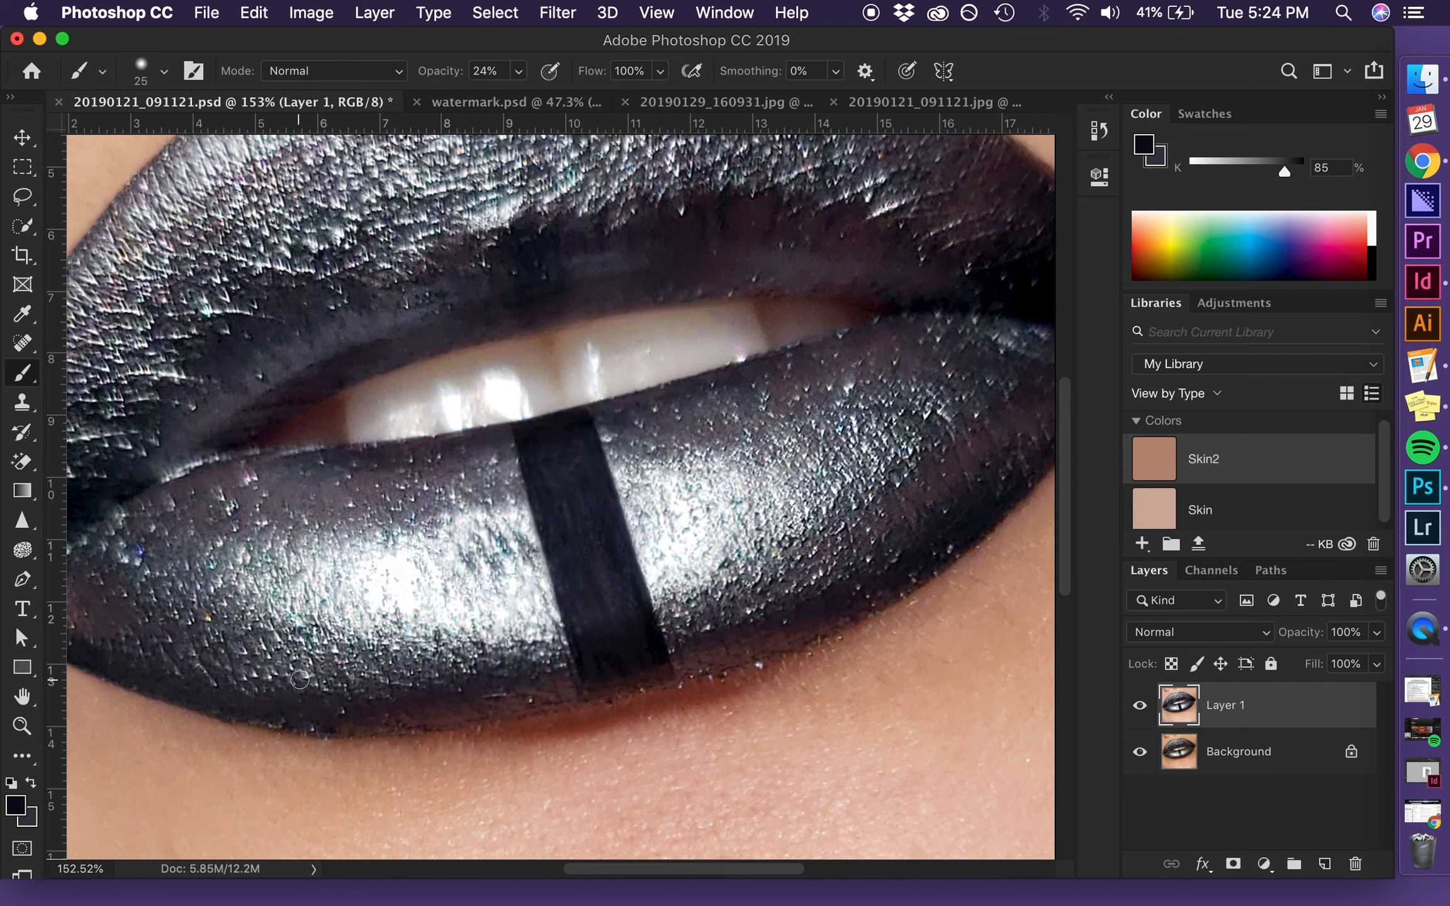
scroll(300, 680, down, 3)
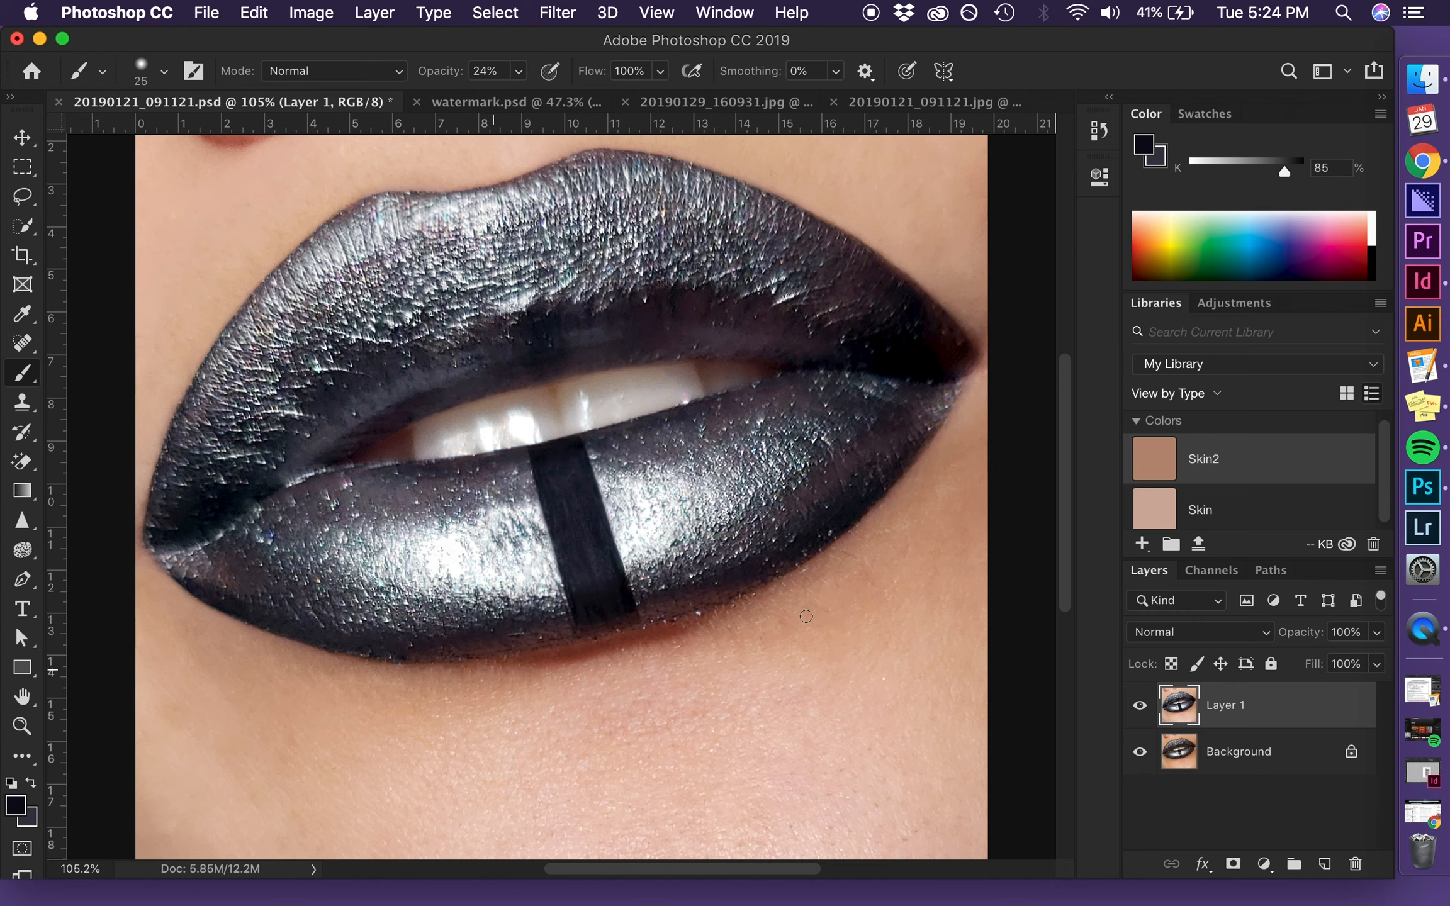
scroll(806, 616, up, 3)
click(1148, 716)
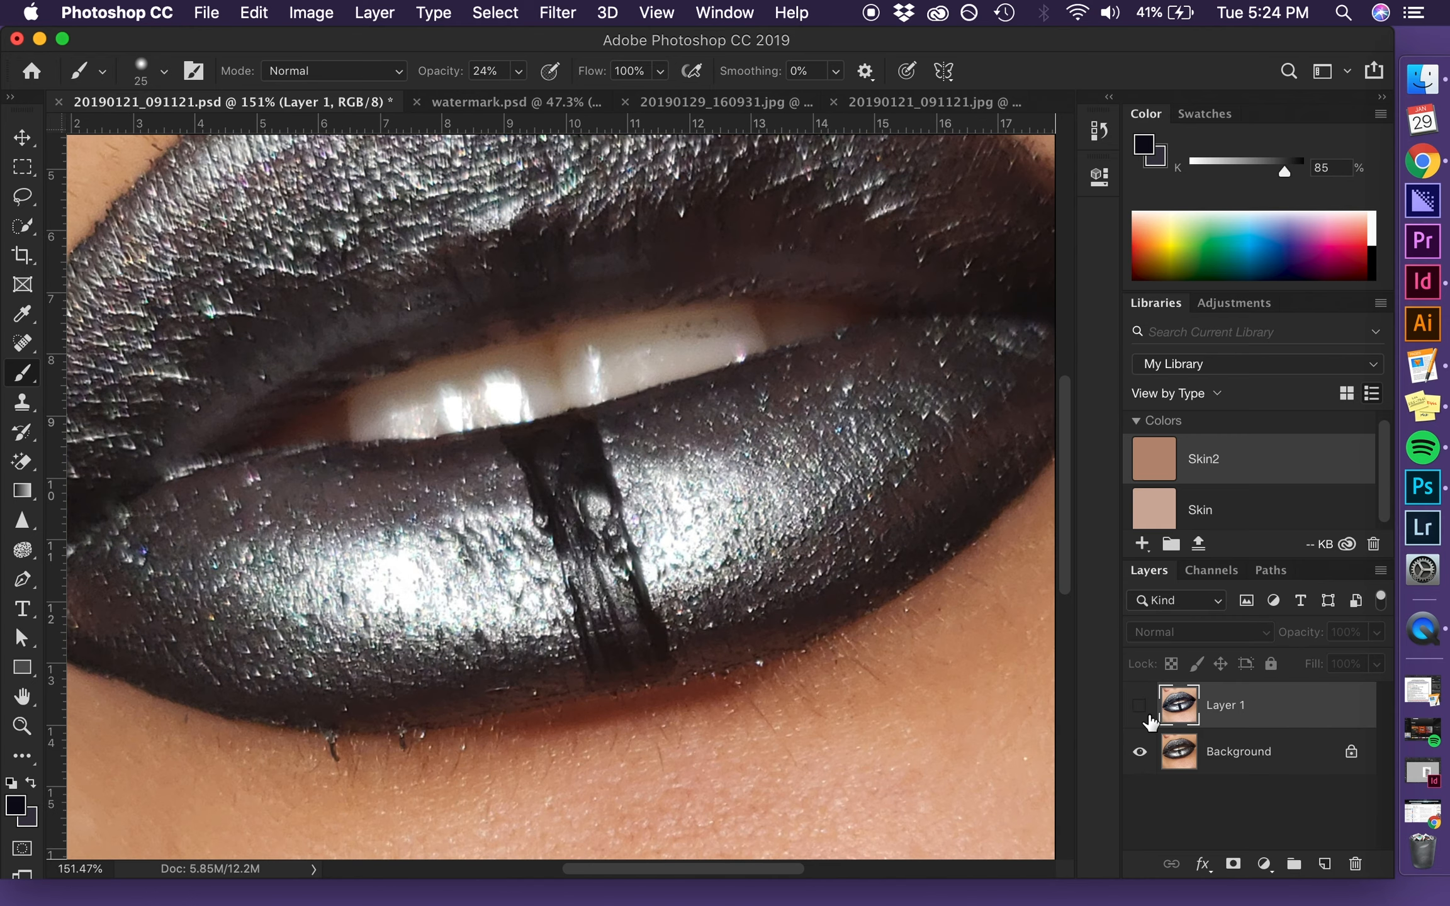
click(1148, 716)
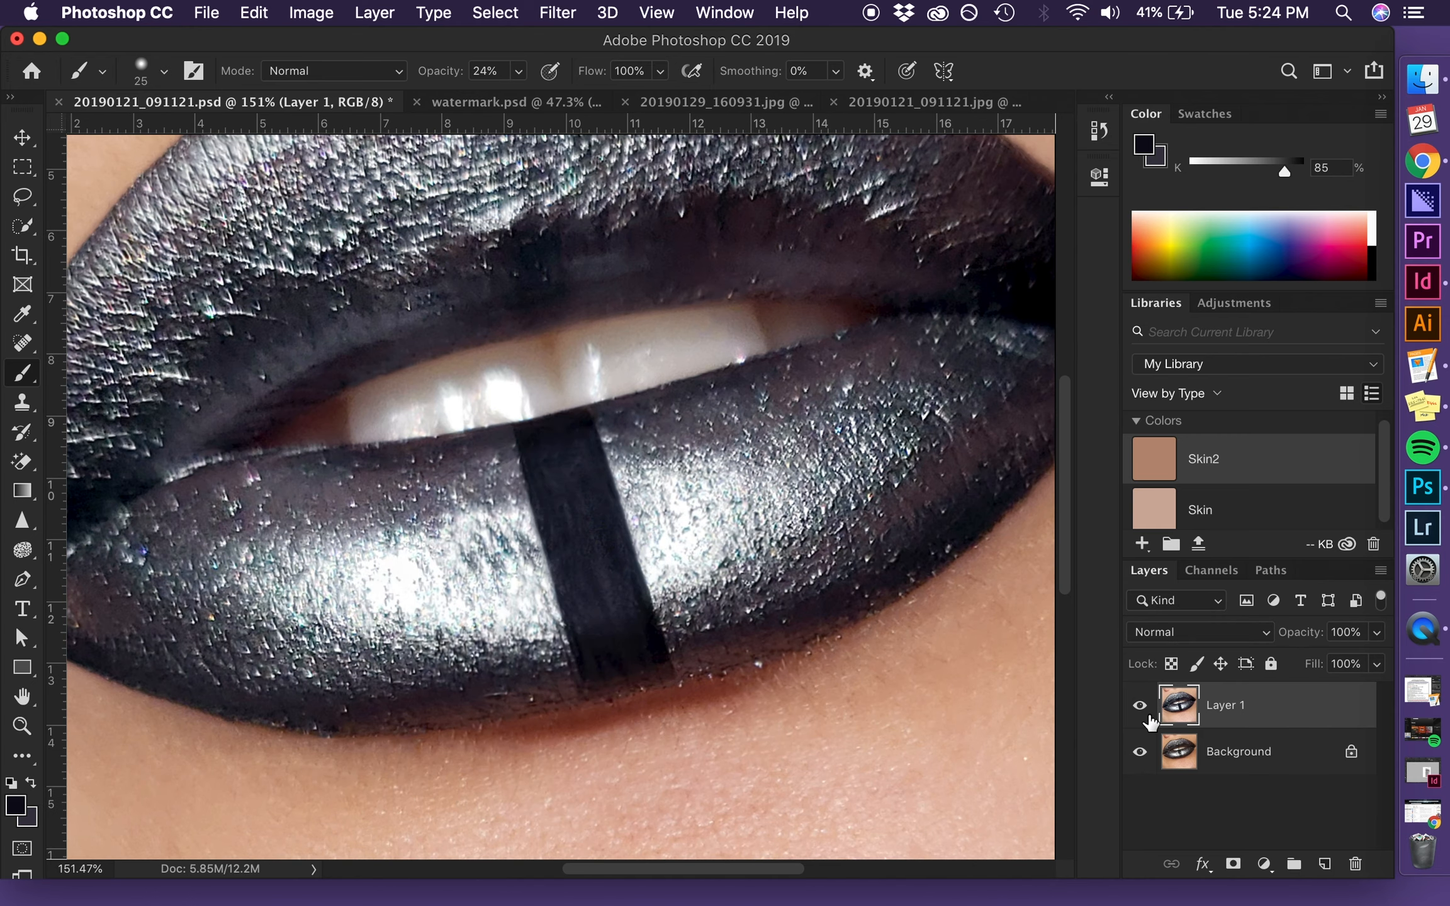
Step: Touch up the stripe's upper left corner with the Brush at 15 and 10 px
scroll(428, 559, up, 5)
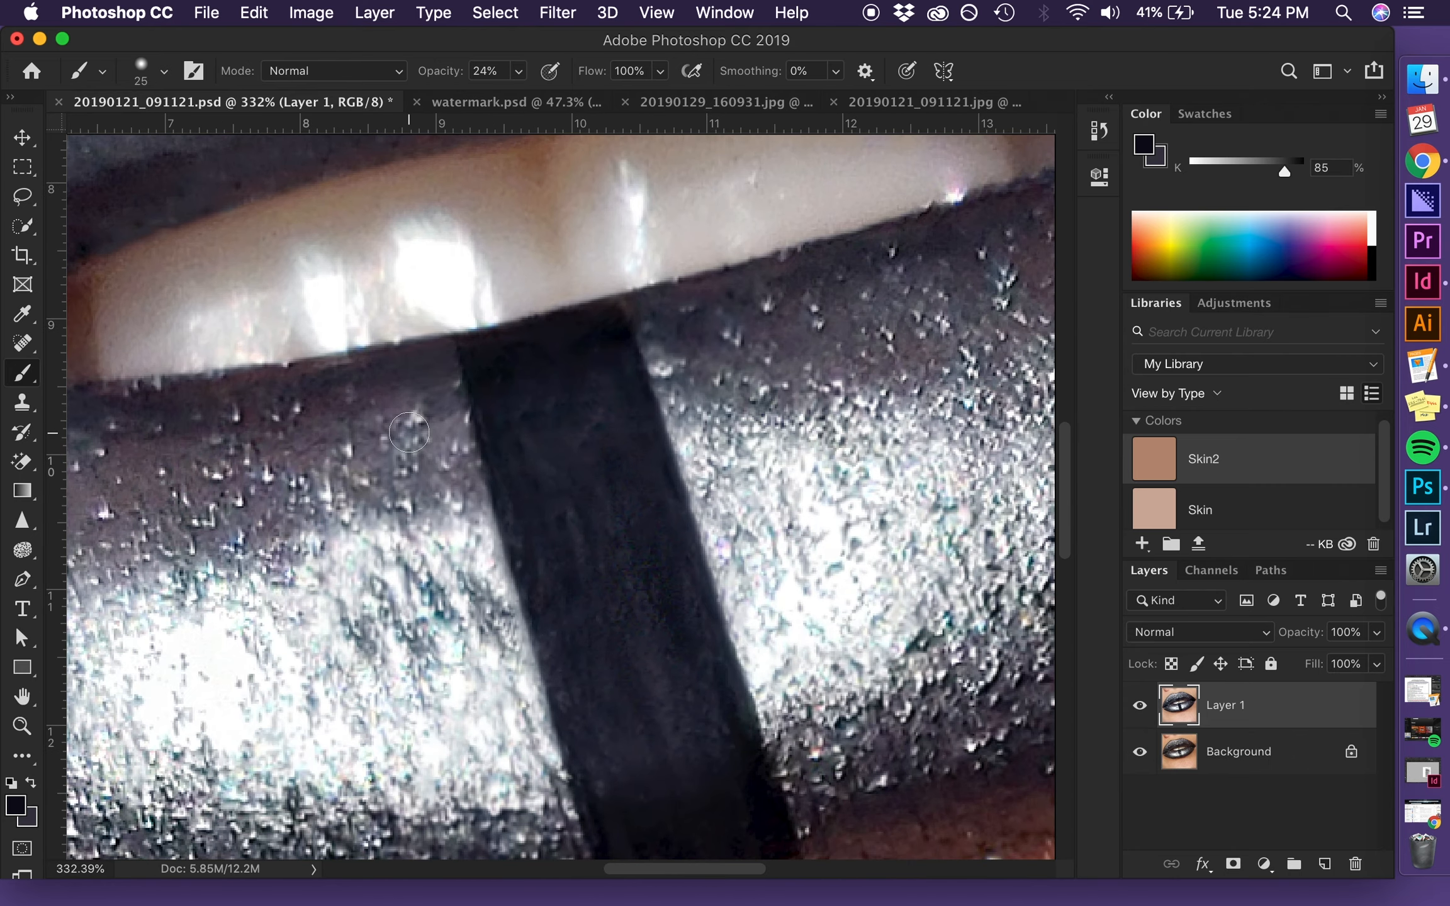
scroll(415, 418, up, 3)
key(bracketleft)
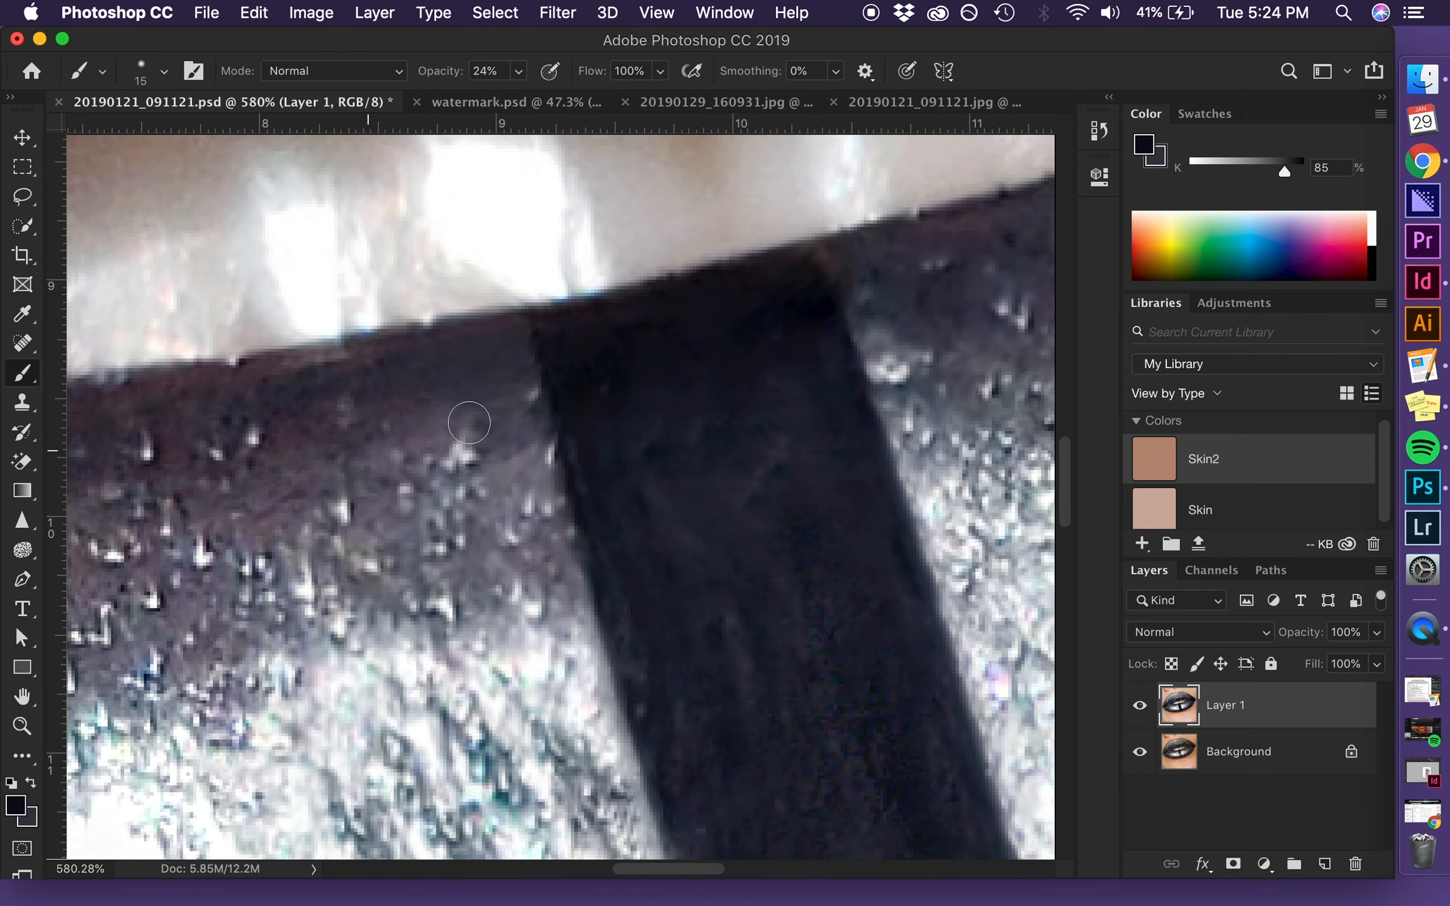
scroll(372, 401, down, 3)
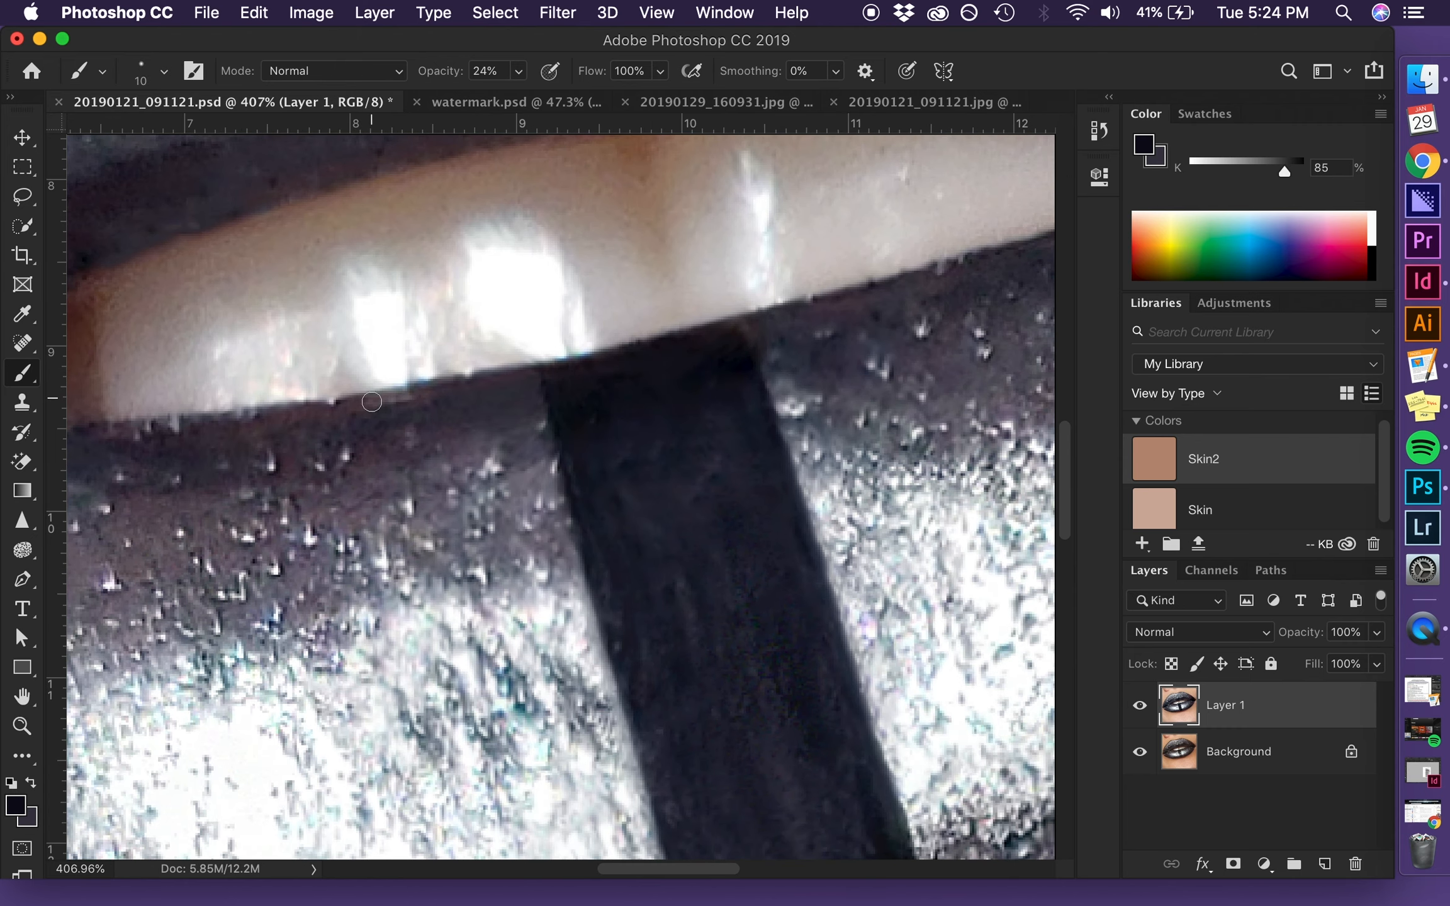
scroll(503, 458, up, 3)
scroll(502, 458, down, 1)
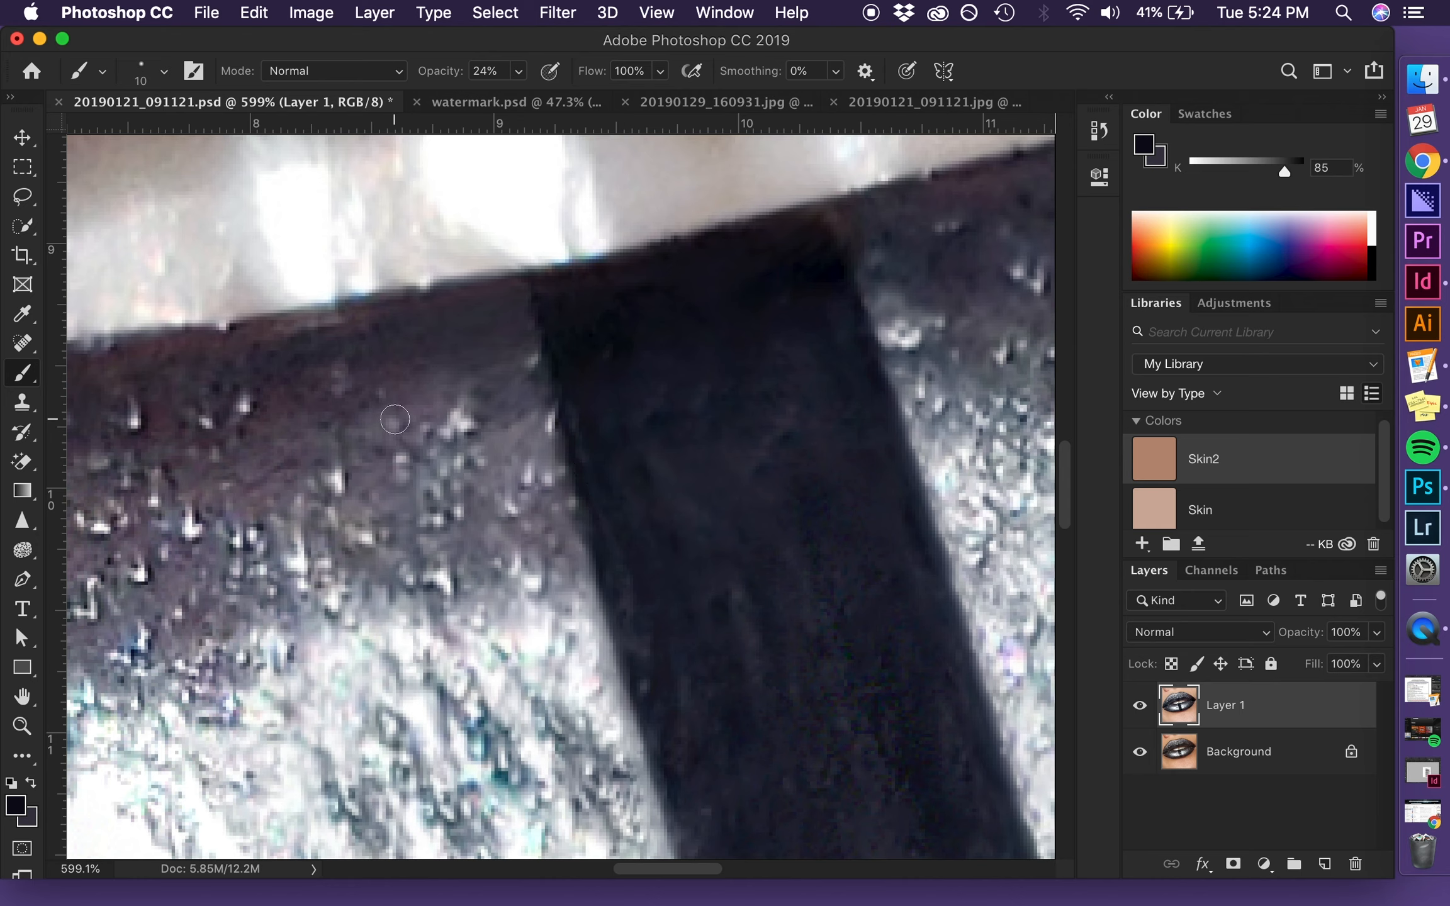
Step: Remove bright specks from the lip beside the stripe's upper left edge with the Spot Healing Brush at 10 px
key(j)
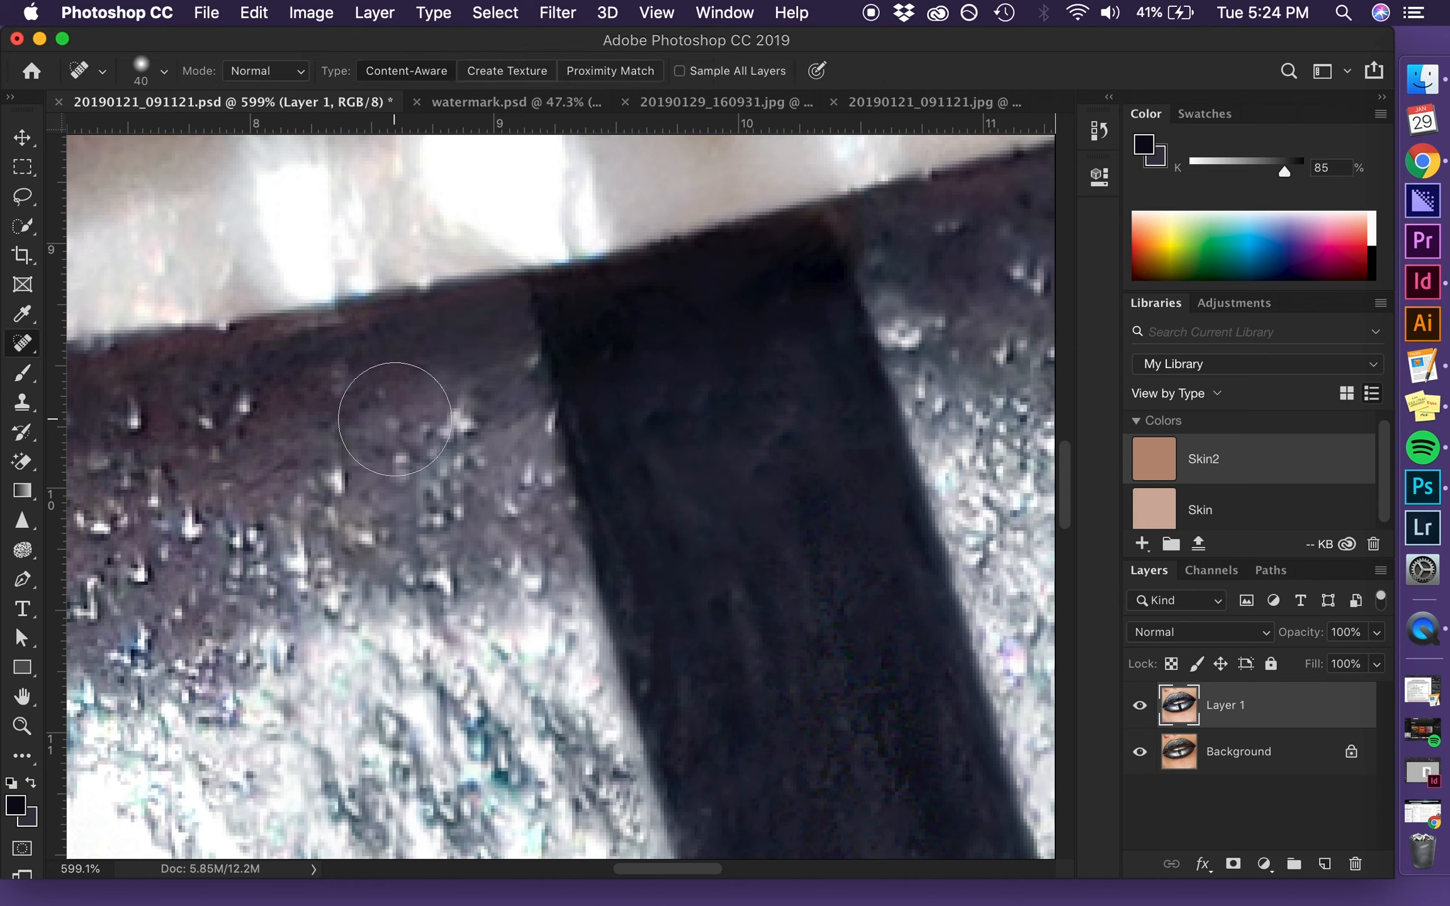
key(bracketleft)
key(bracketleft)
key(bracketleft)
key(bracketleft)
click(537, 412)
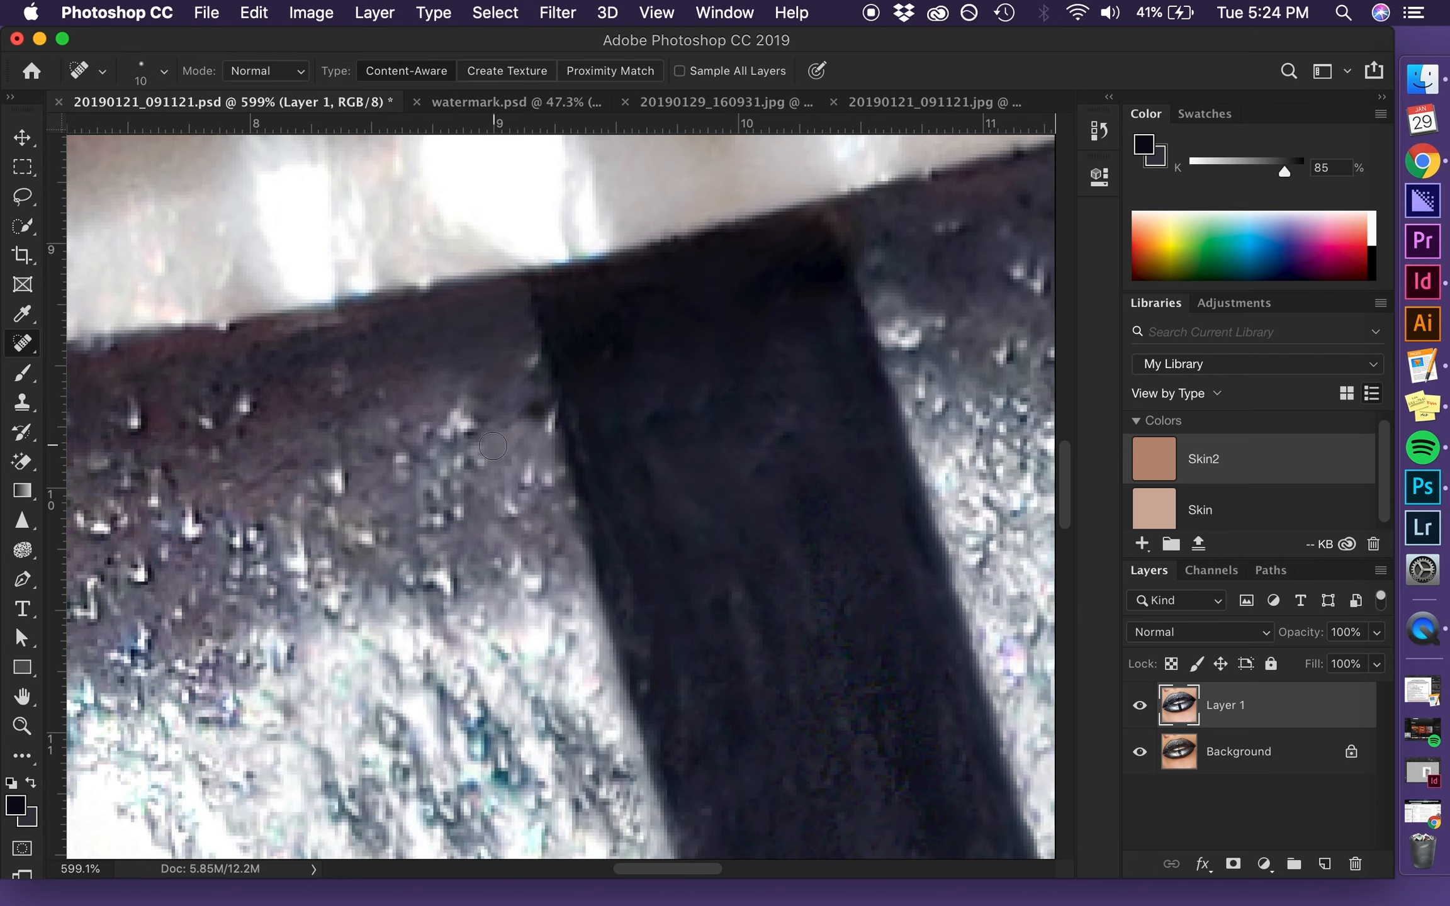
click(514, 427)
click(503, 390)
click(520, 393)
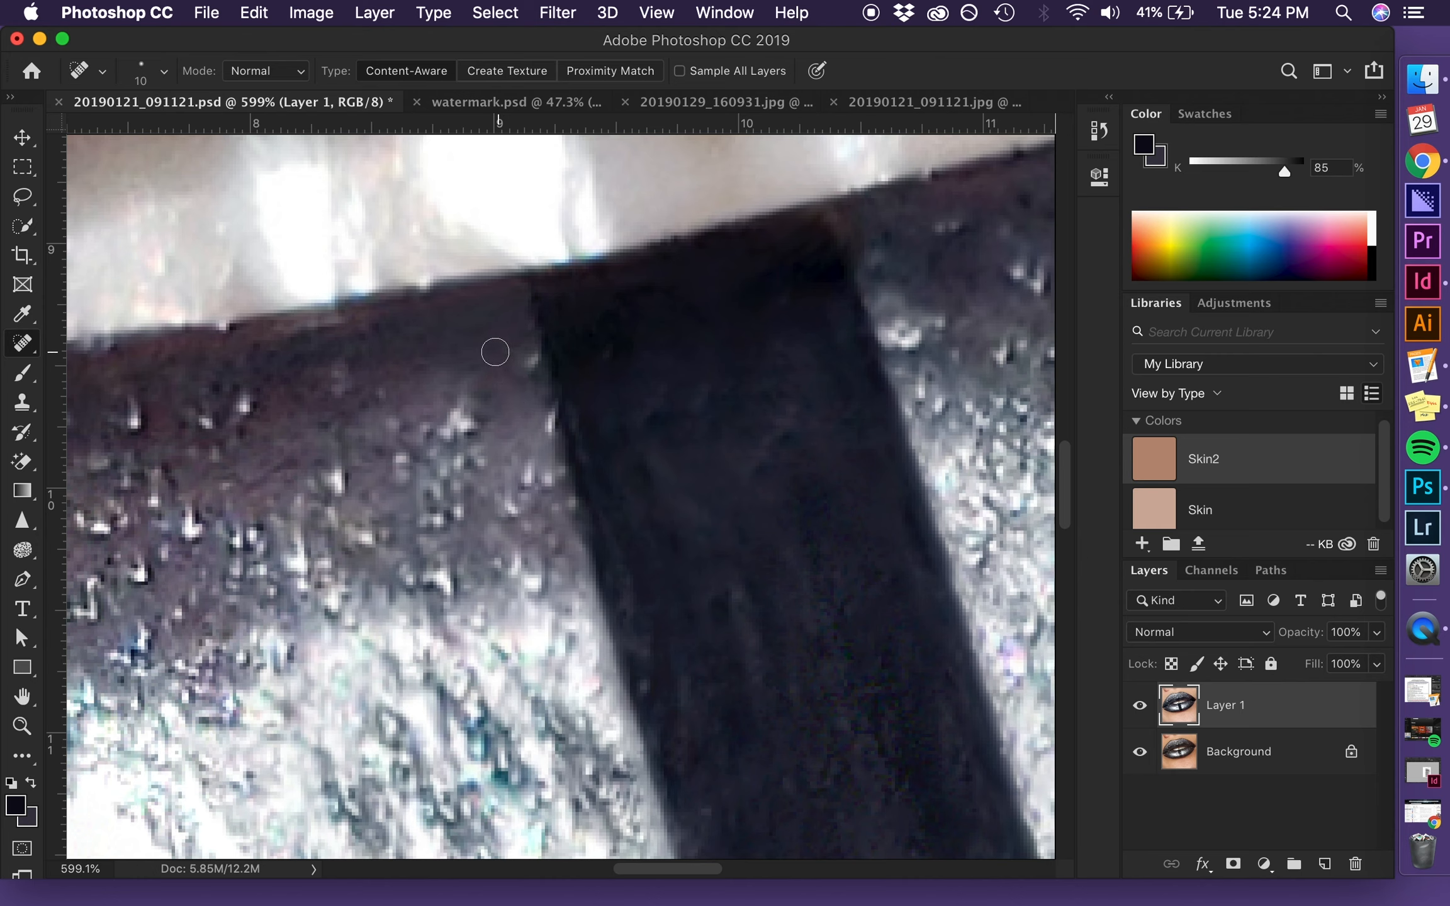
click(453, 376)
click(260, 484)
Step: Heal the brownish patch at the stripe's upper right corner with a small Spot Healing Brush
drag(871, 276, 846, 222)
key(bracketleft)
key(bracketleft)
key(bracketright)
key(bracketright)
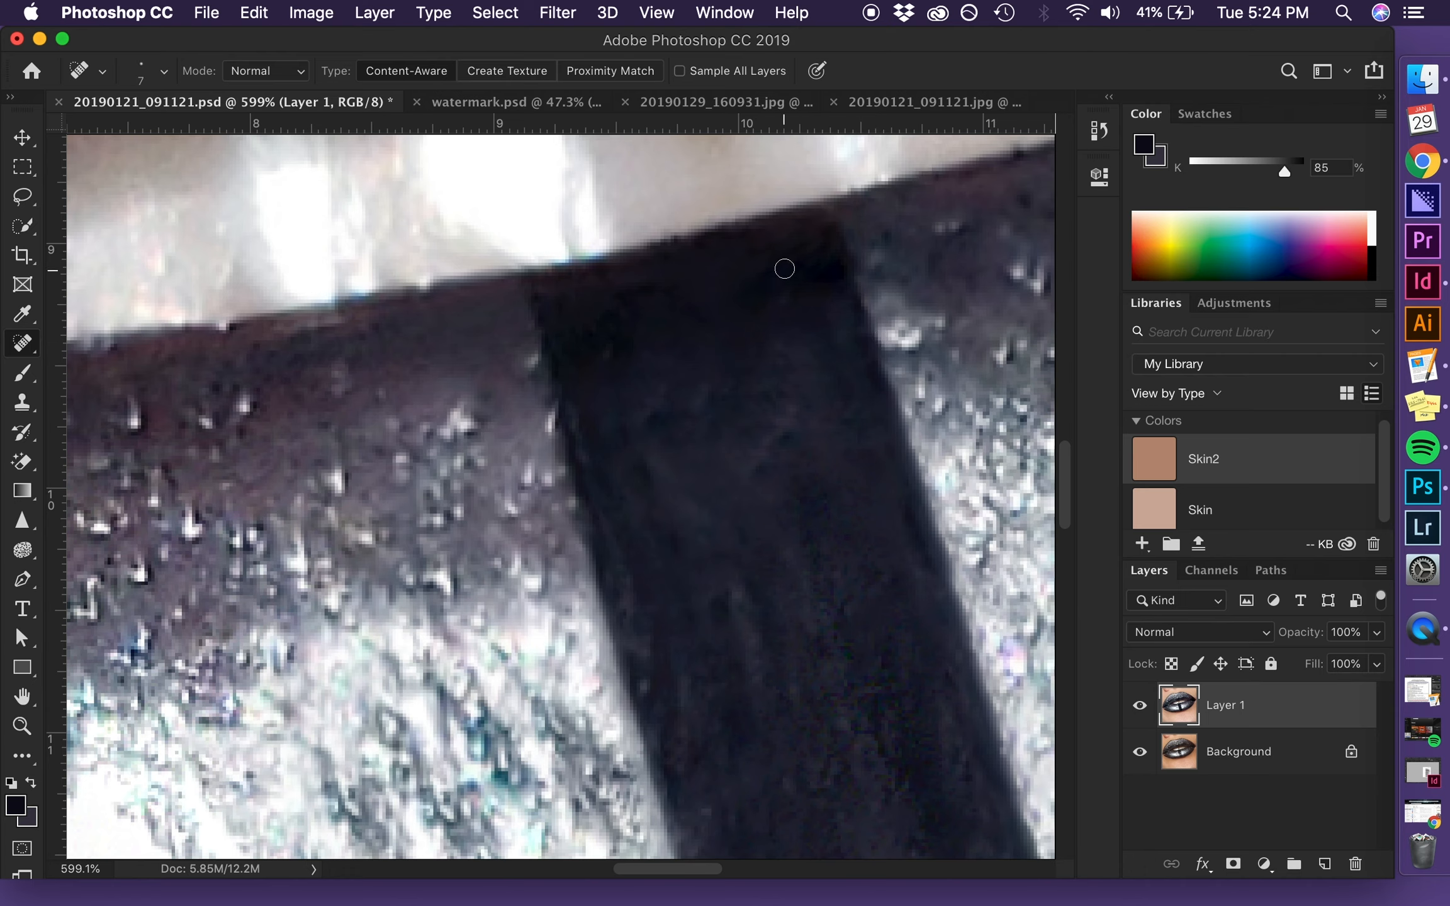
Step: Smooth the uneven texture inside the stripe's upper end with the Spot Healing Brush at 15 px
key(bracketright)
key(bracketright)
key(bracketright)
key(bracketright)
key(bracketright)
key(bracketright)
key(bracketright)
key(bracketright)
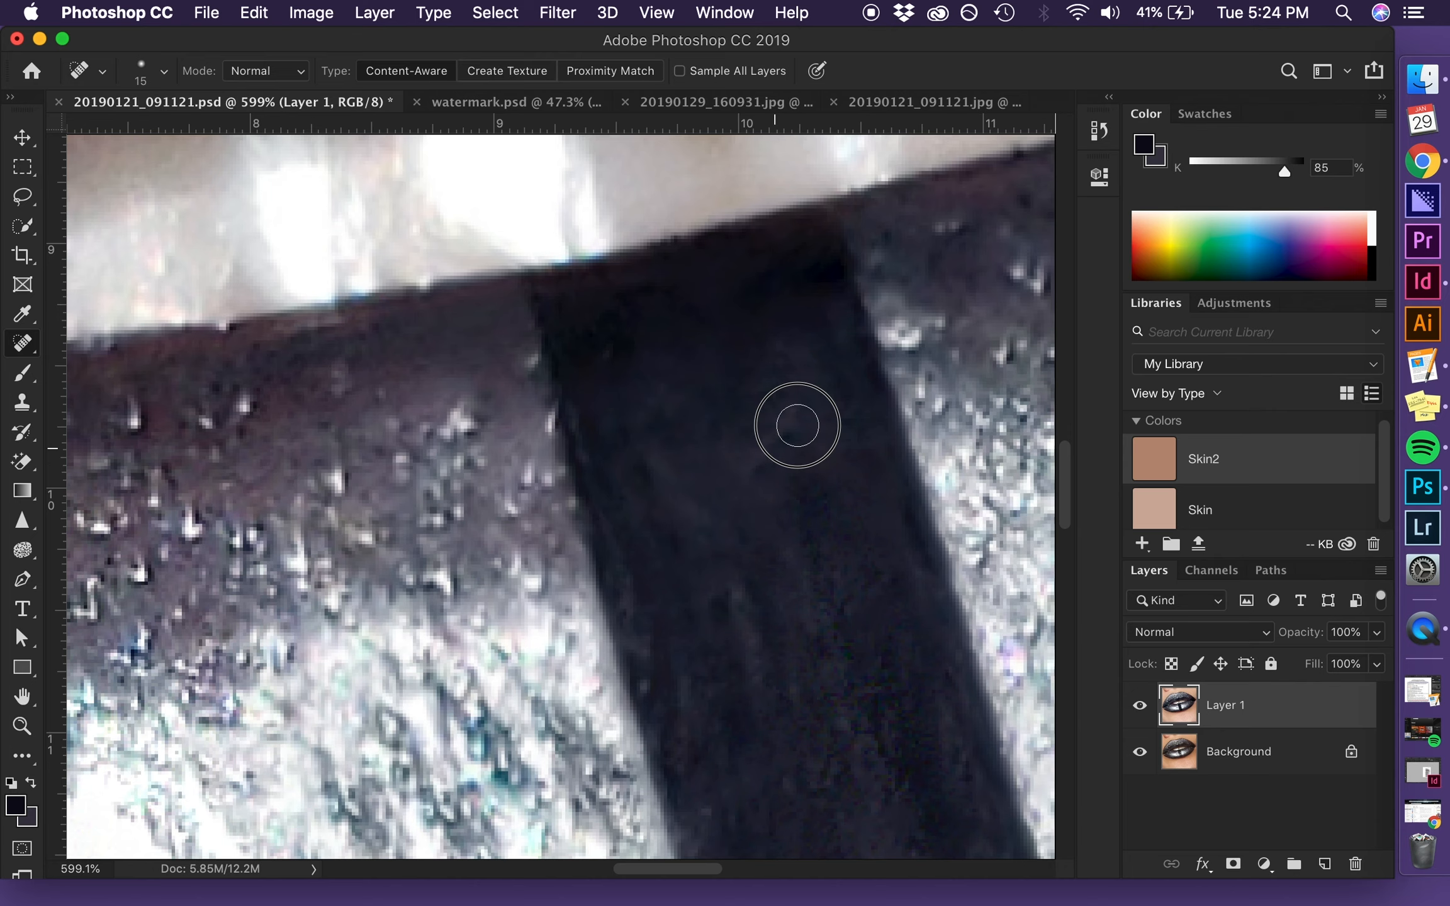
Step: Heal the streaks and blotches farther down inside the stripe with the Spot Healing Brush at 10 and 15 px
scroll(681, 575, down, 2)
scroll(680, 575, right, 1)
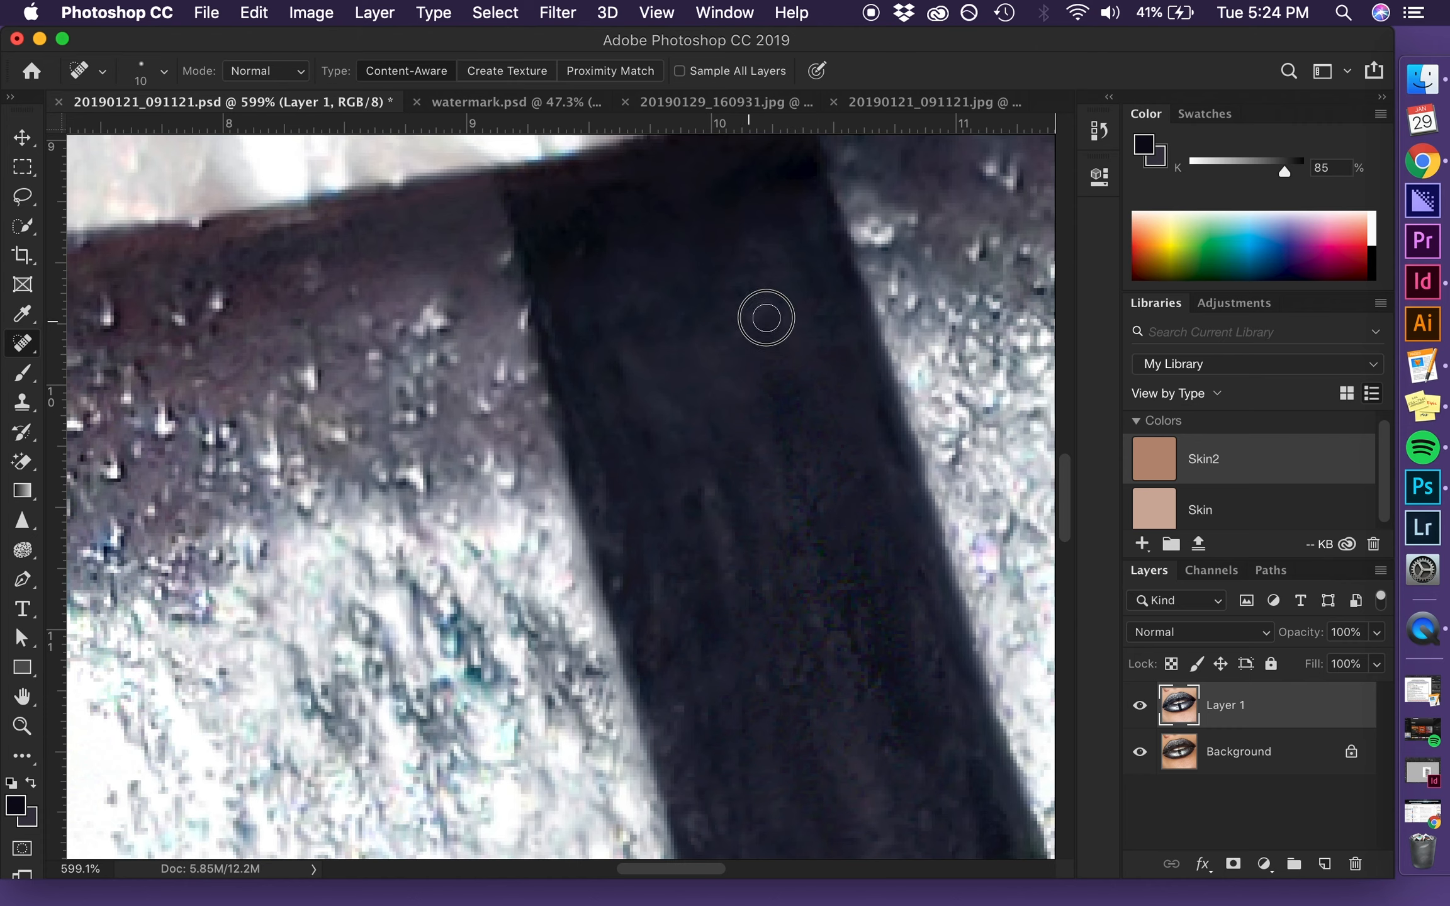
key(bracketleft)
key(bracketleft)
key(bracketleft)
key(bracketleft)
key(bracketleft)
key(bracketleft)
key(bracketright)
key(bracketright)
key(bracketright)
key(bracketright)
key(bracketright)
key(bracketright)
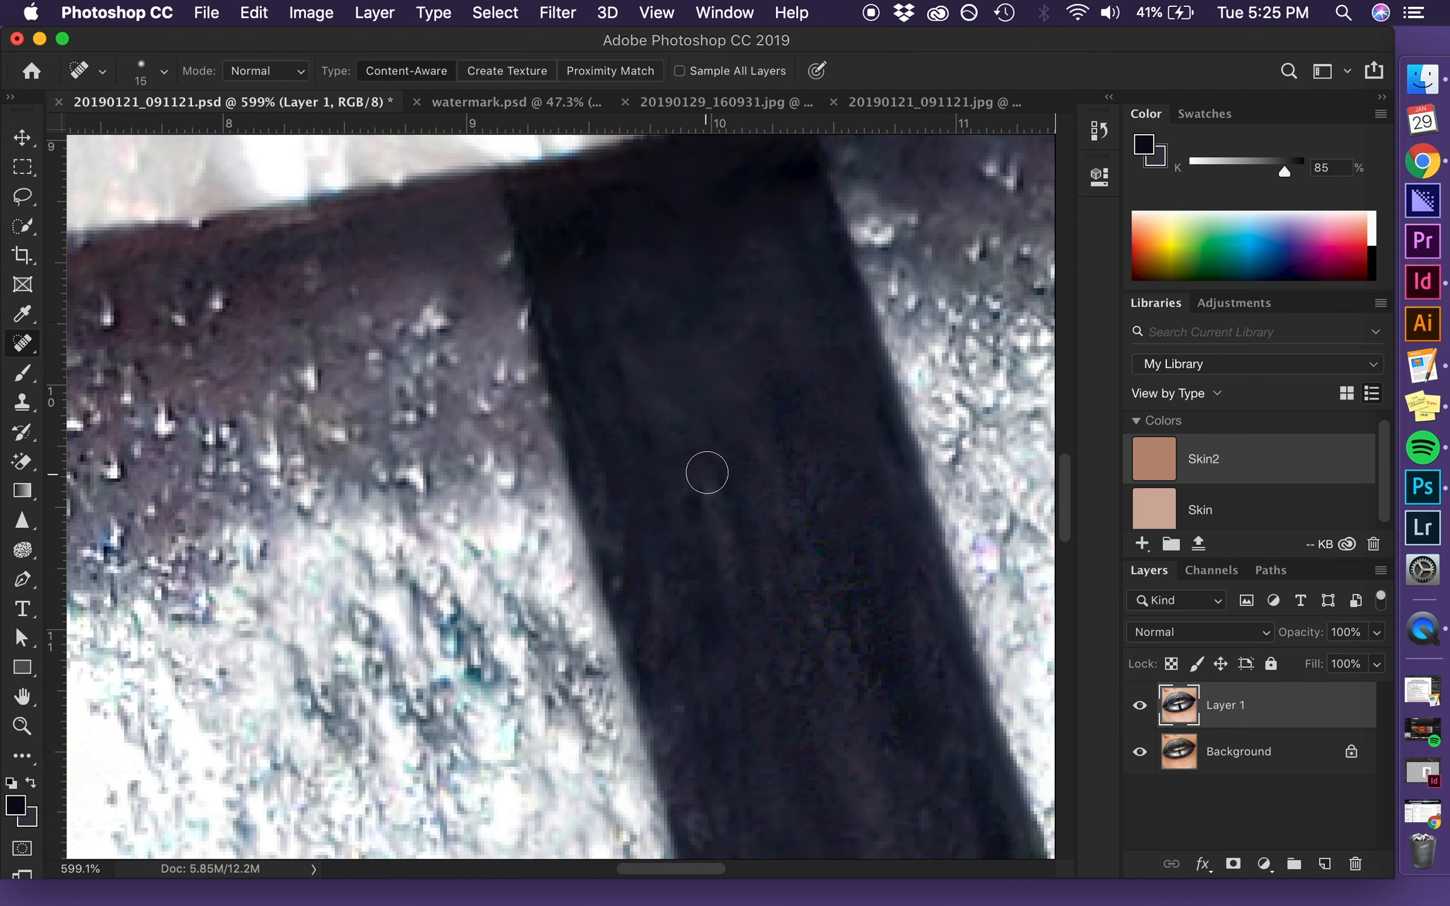
click(715, 490)
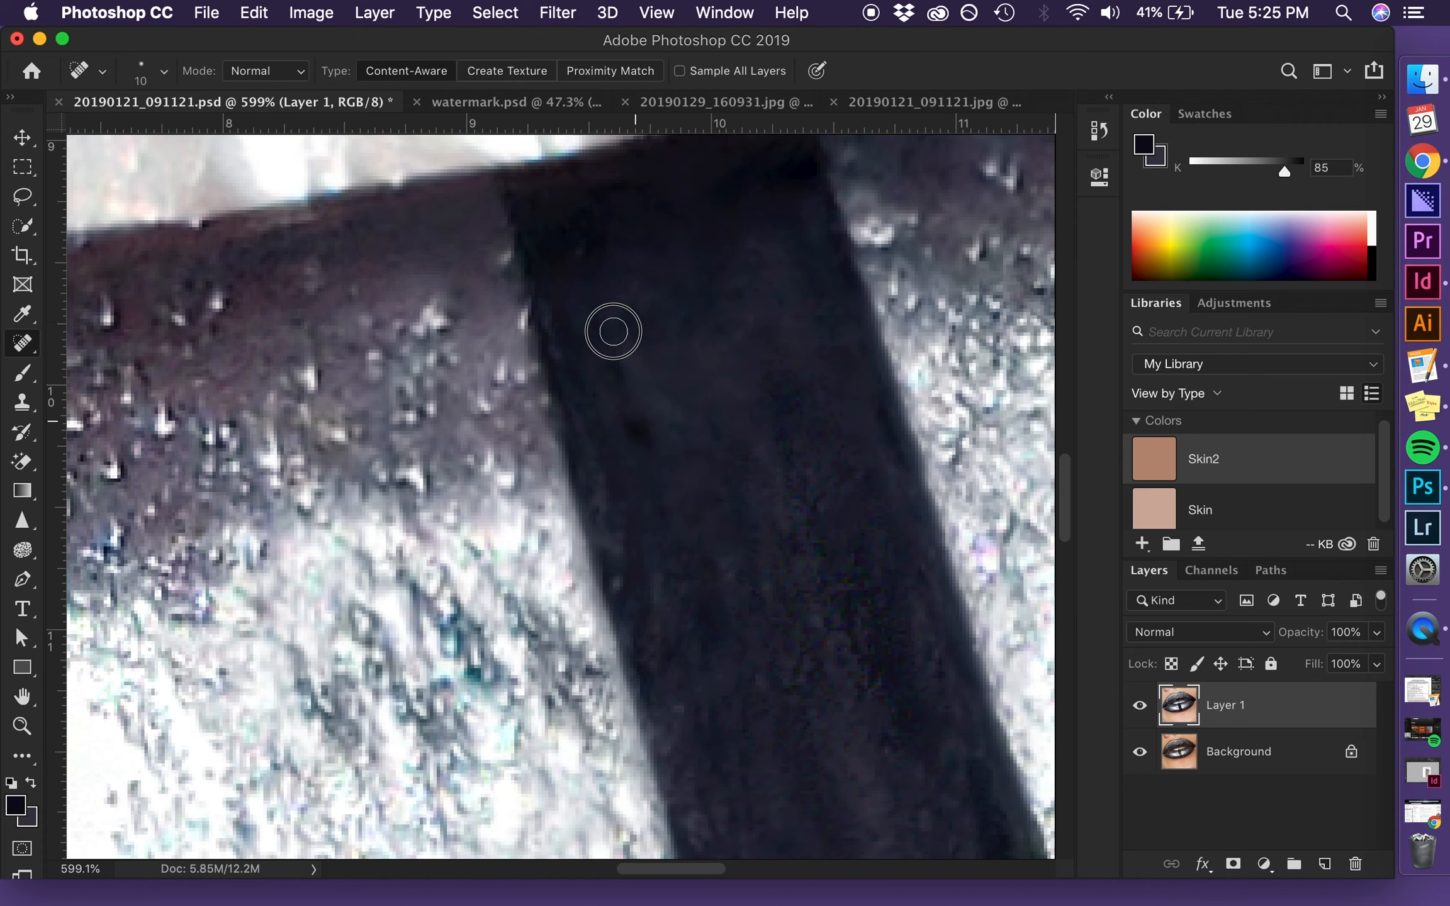
scroll(810, 566, down, 5)
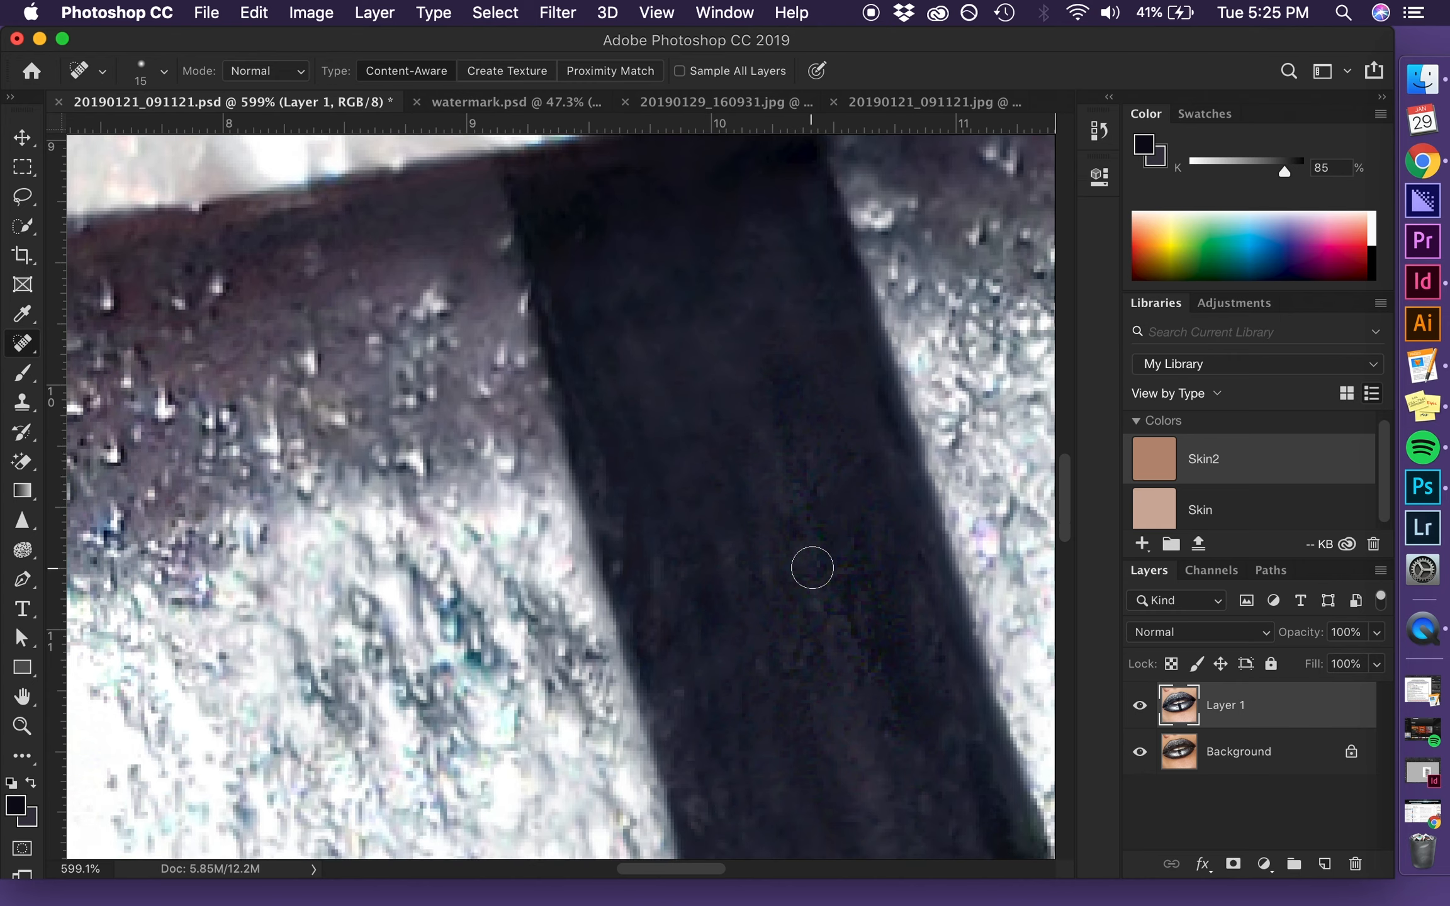
Step: Examine the healed stripe close up and against the whole pair of lips
scroll(636, 470, down, 5)
key(bracketright)
key(bracketright)
key(bracketright)
key(bracketright)
key(bracketright)
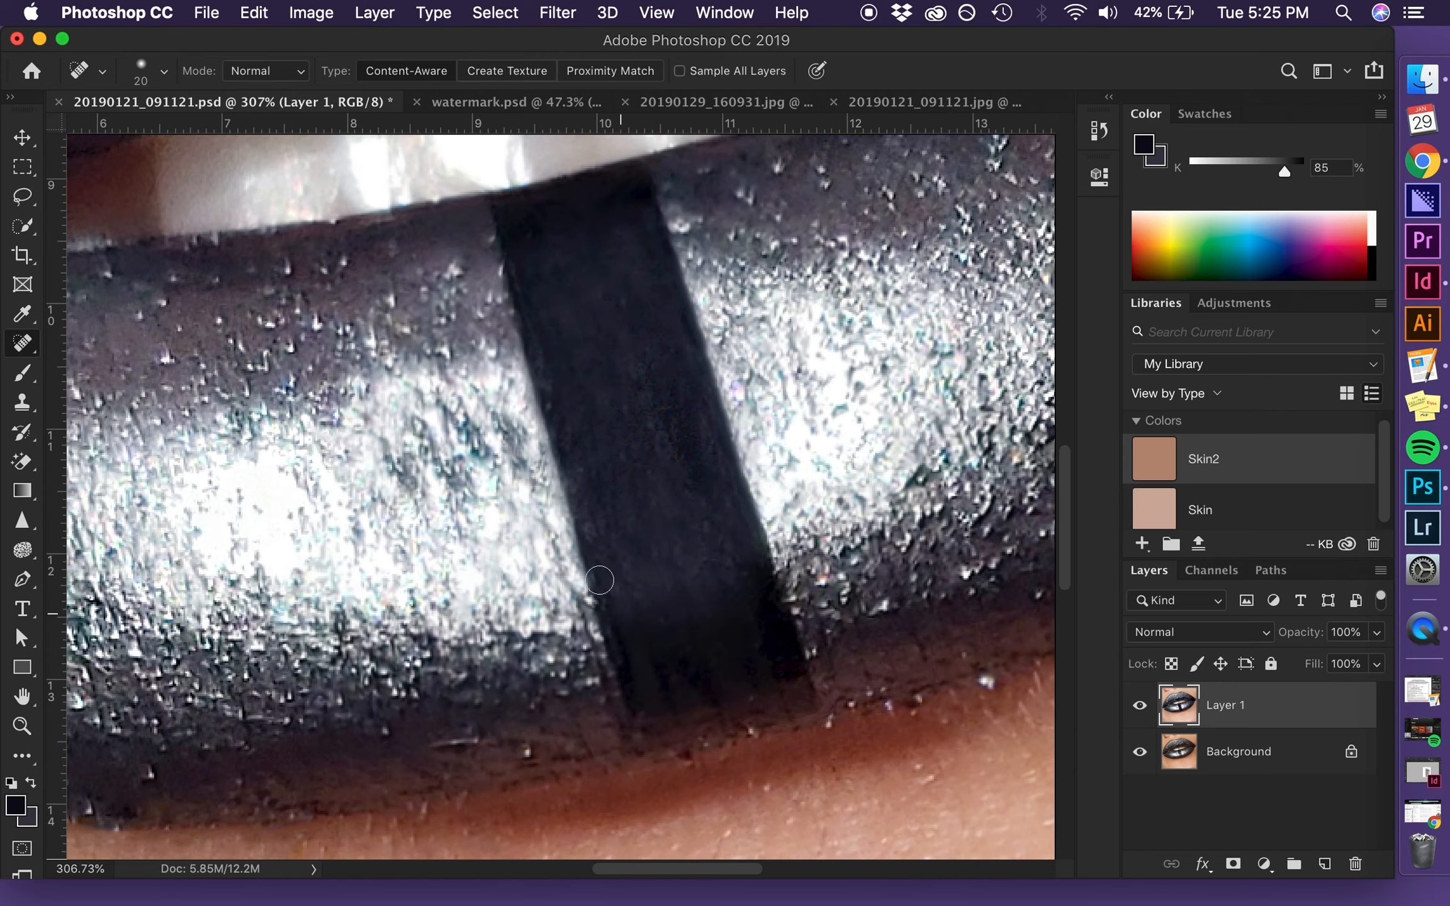
scroll(592, 576, down, 3)
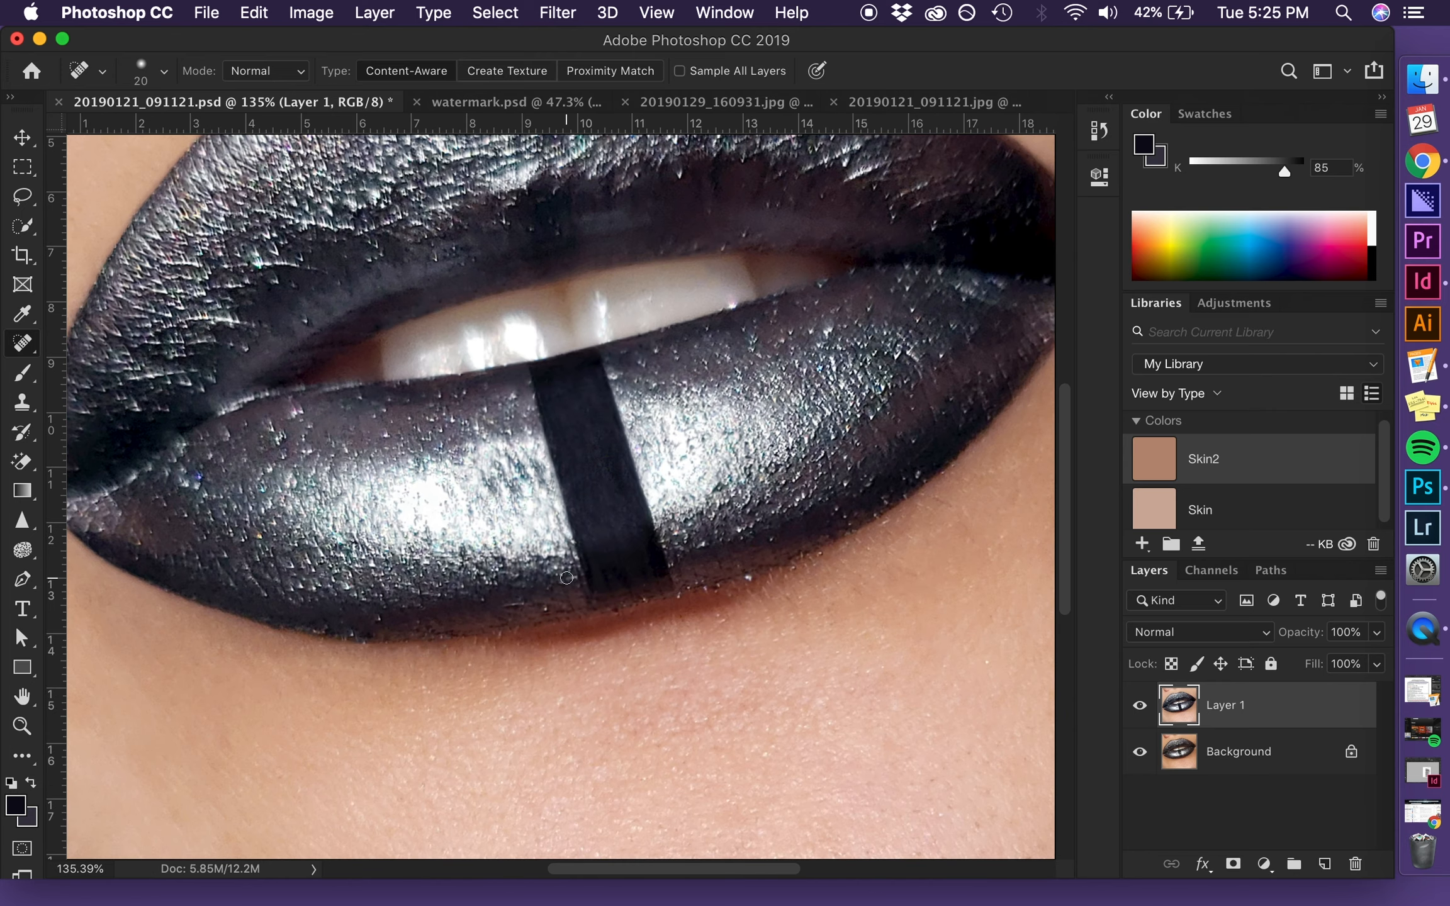
scroll(567, 577, down, 3)
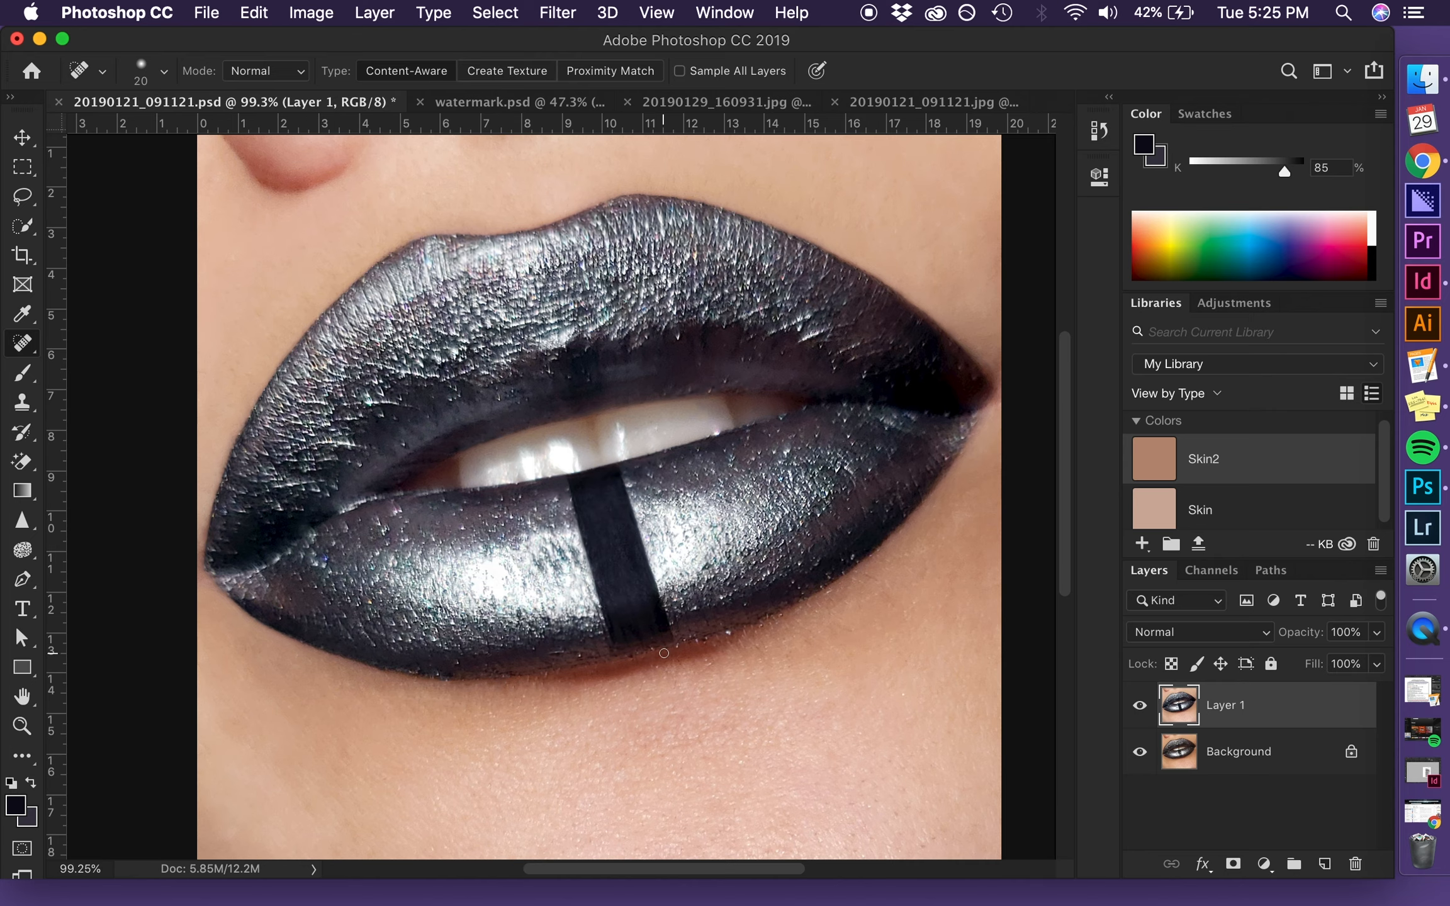
Step: Open Liquify on the lips layer and set its warp brush size to 250 for the lower lip's stripe
key(super+shift+x)
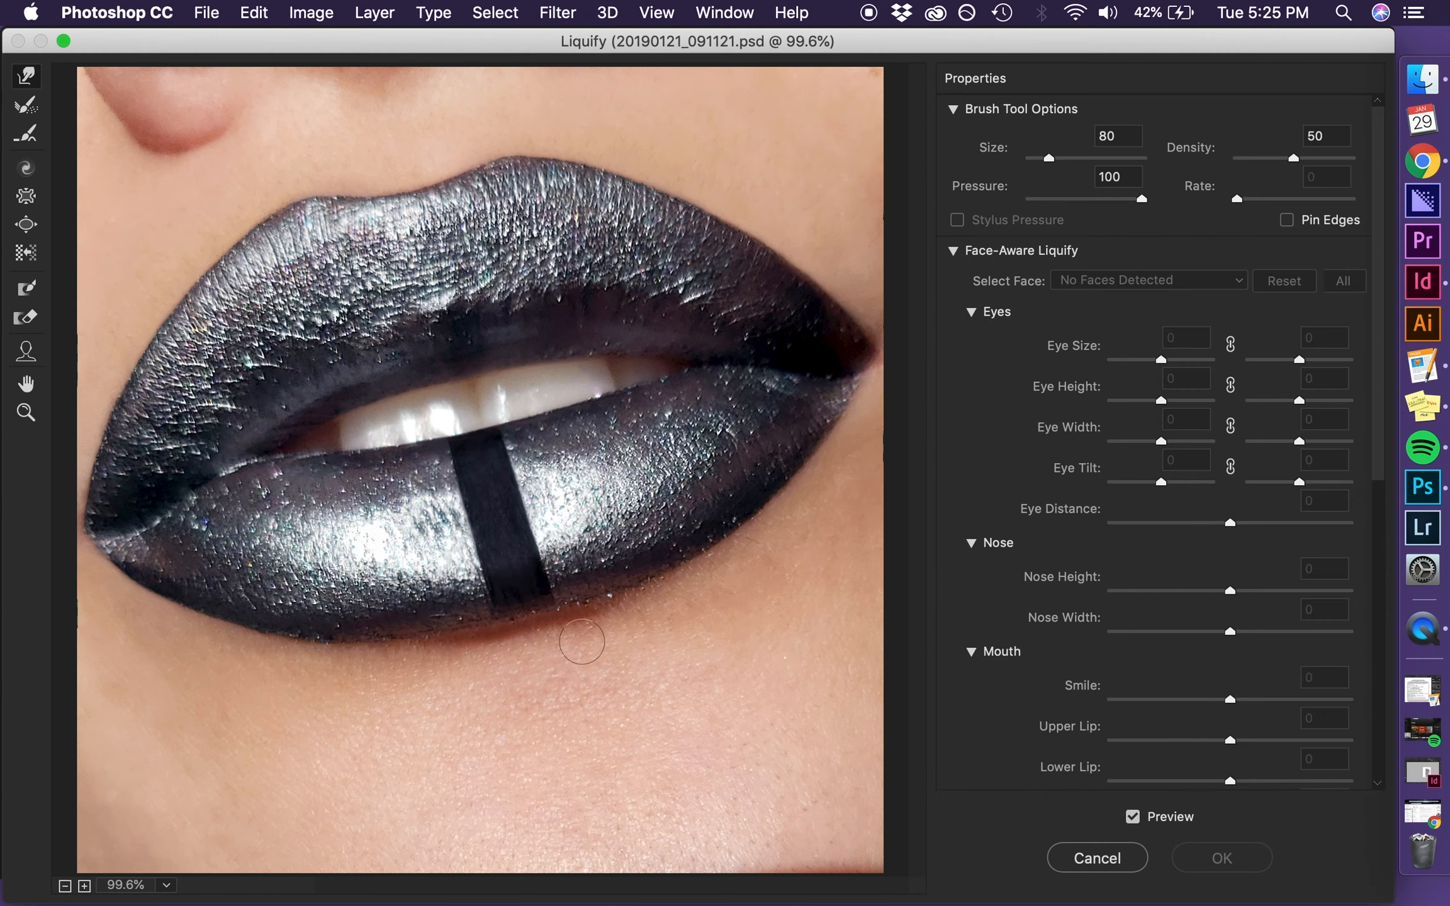
key(super+plus)
key(super+plus)
key(super+plus)
scroll(443, 606, down, 7)
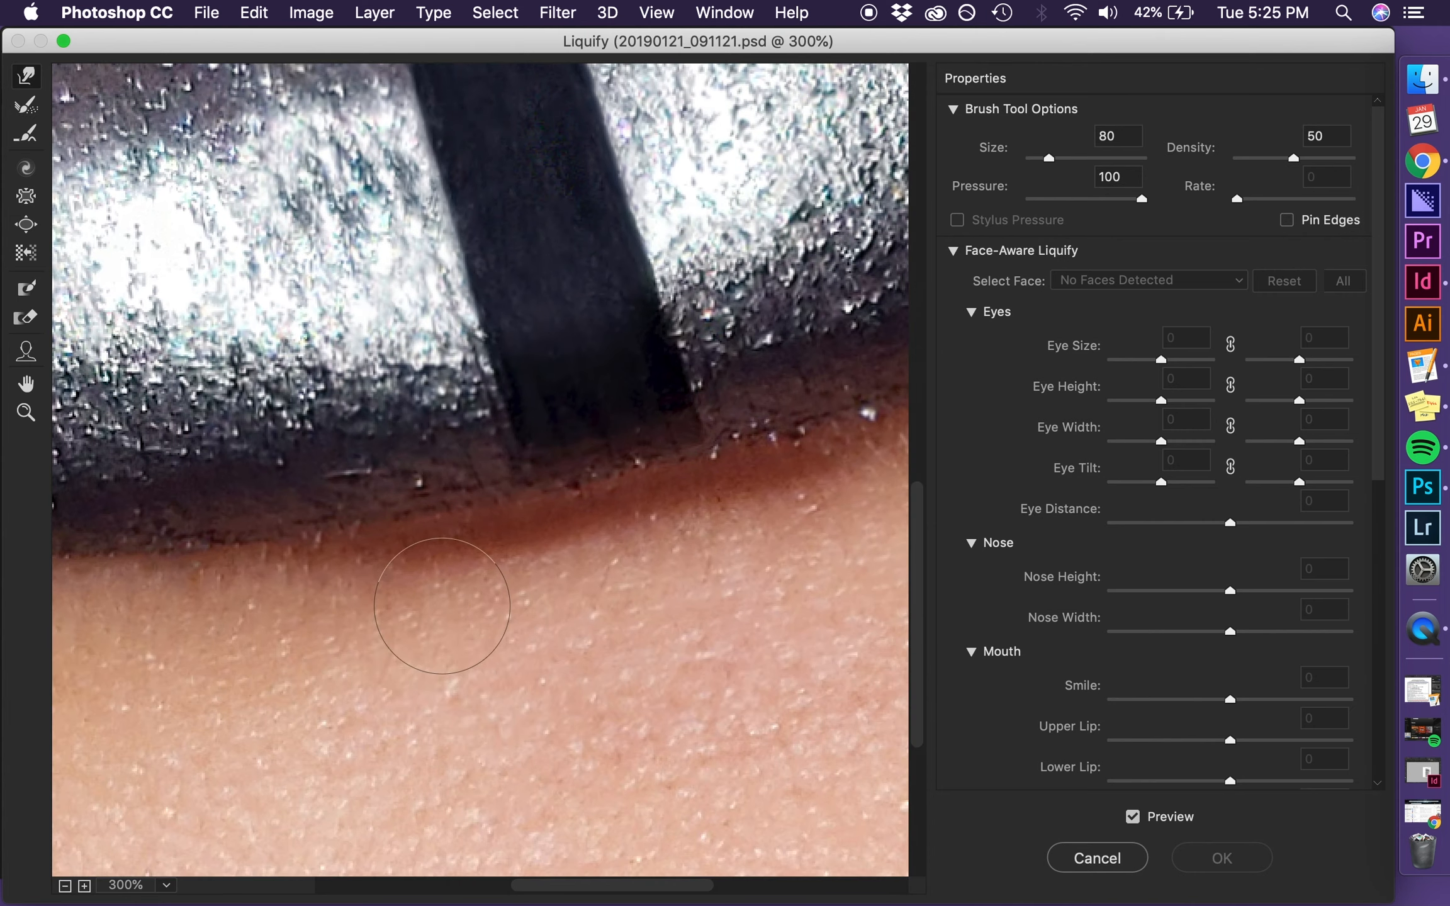
scroll(443, 606, up, 3)
key(bracketright)
key(bracketright)
key(bracketright)
key(bracketright)
key(bracketright)
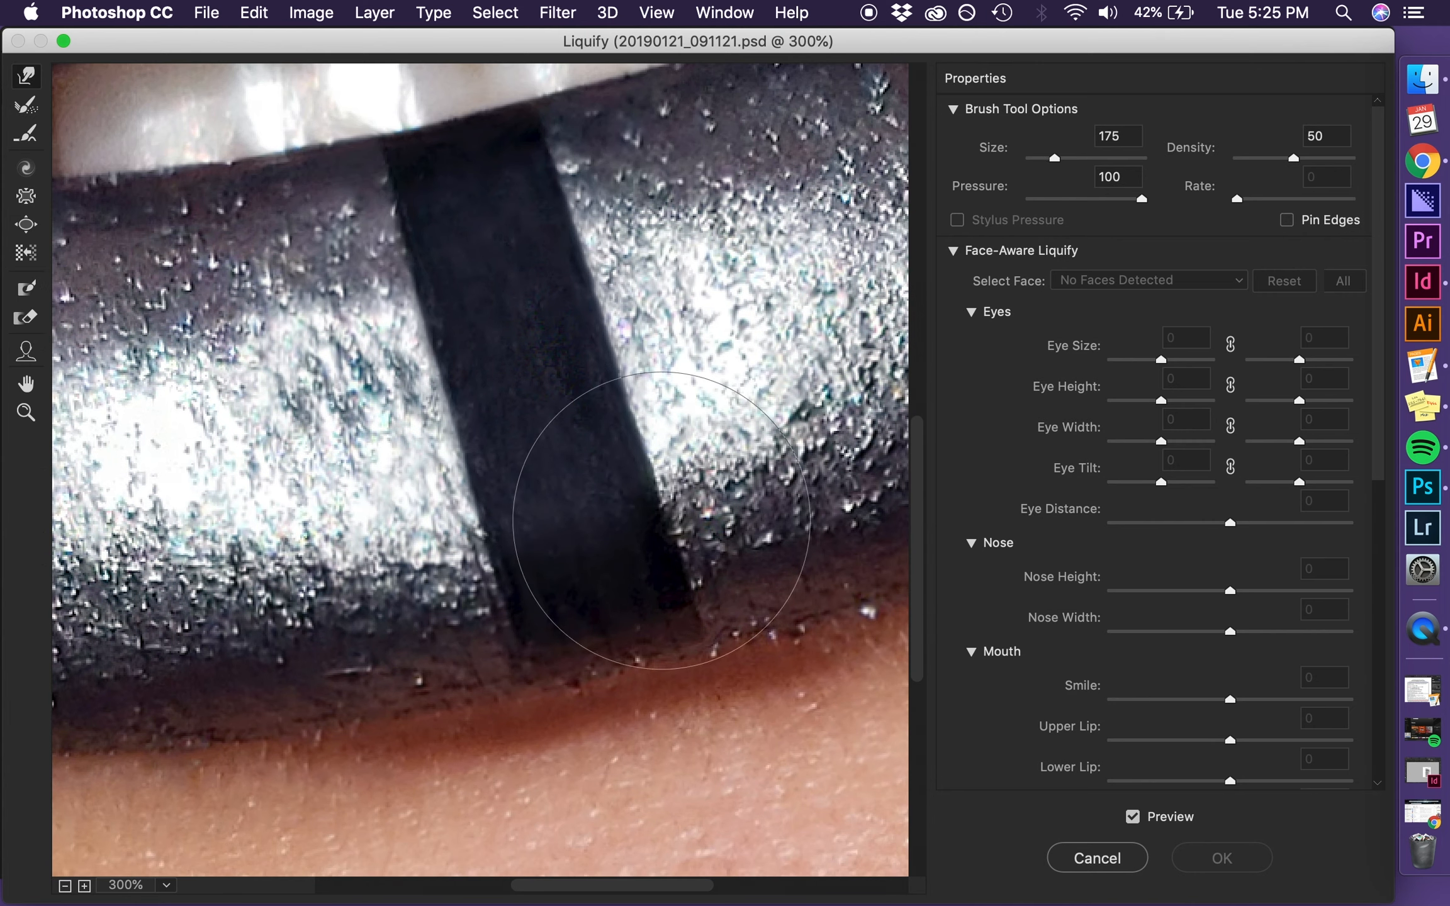
key(bracketright)
key(bracketright)
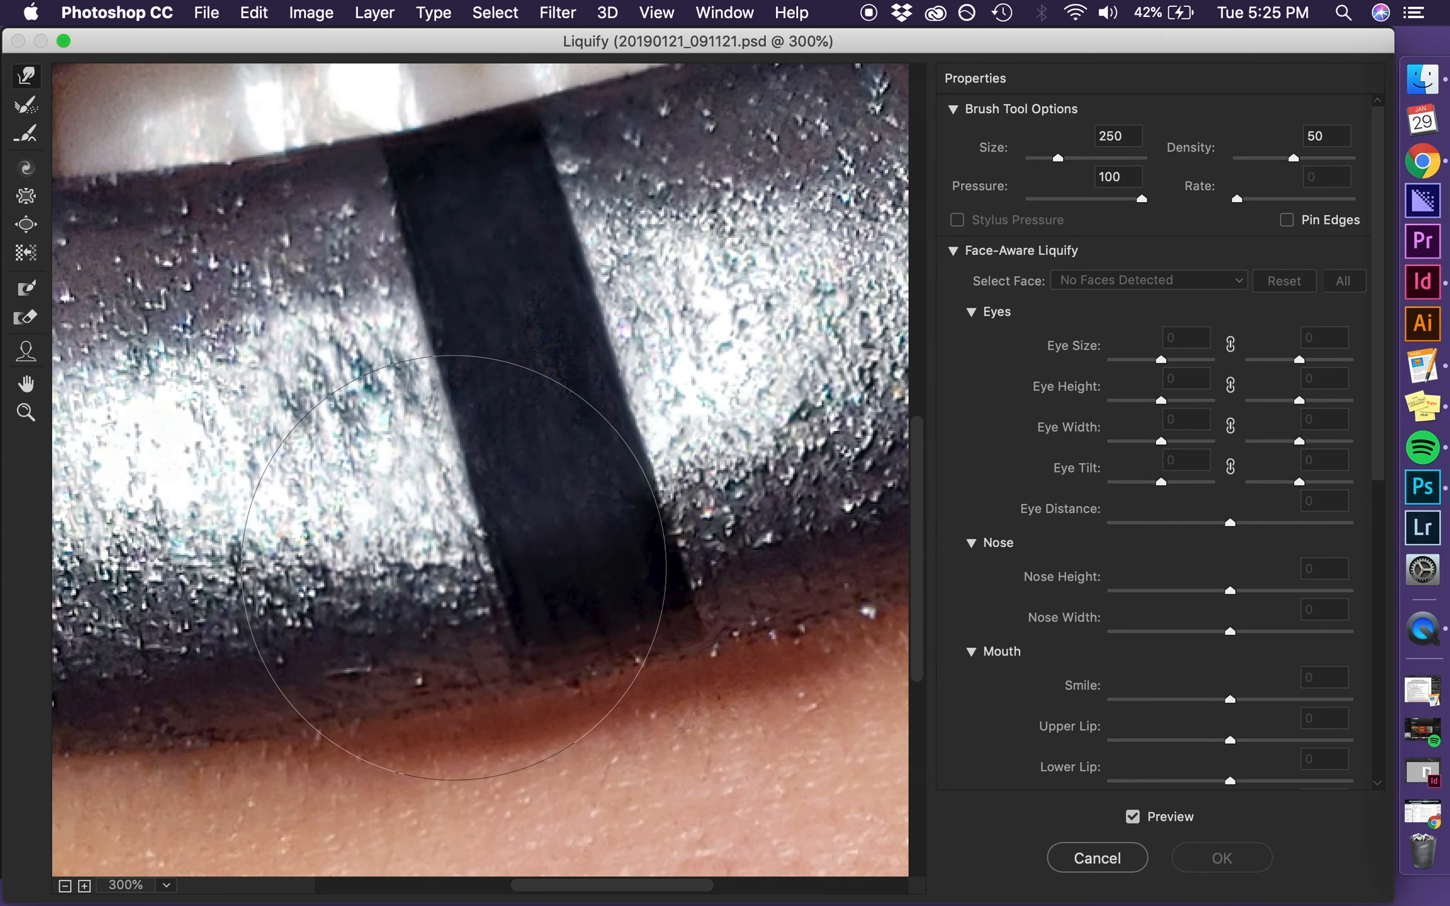
Step: Push the stripe's right edge into line with Liquify brushes of 250 and 200, undoing the last push
scroll(449, 551, up, 4)
scroll(450, 552, down, 10)
scroll(450, 551, up, 8)
scroll(450, 552, right, 3)
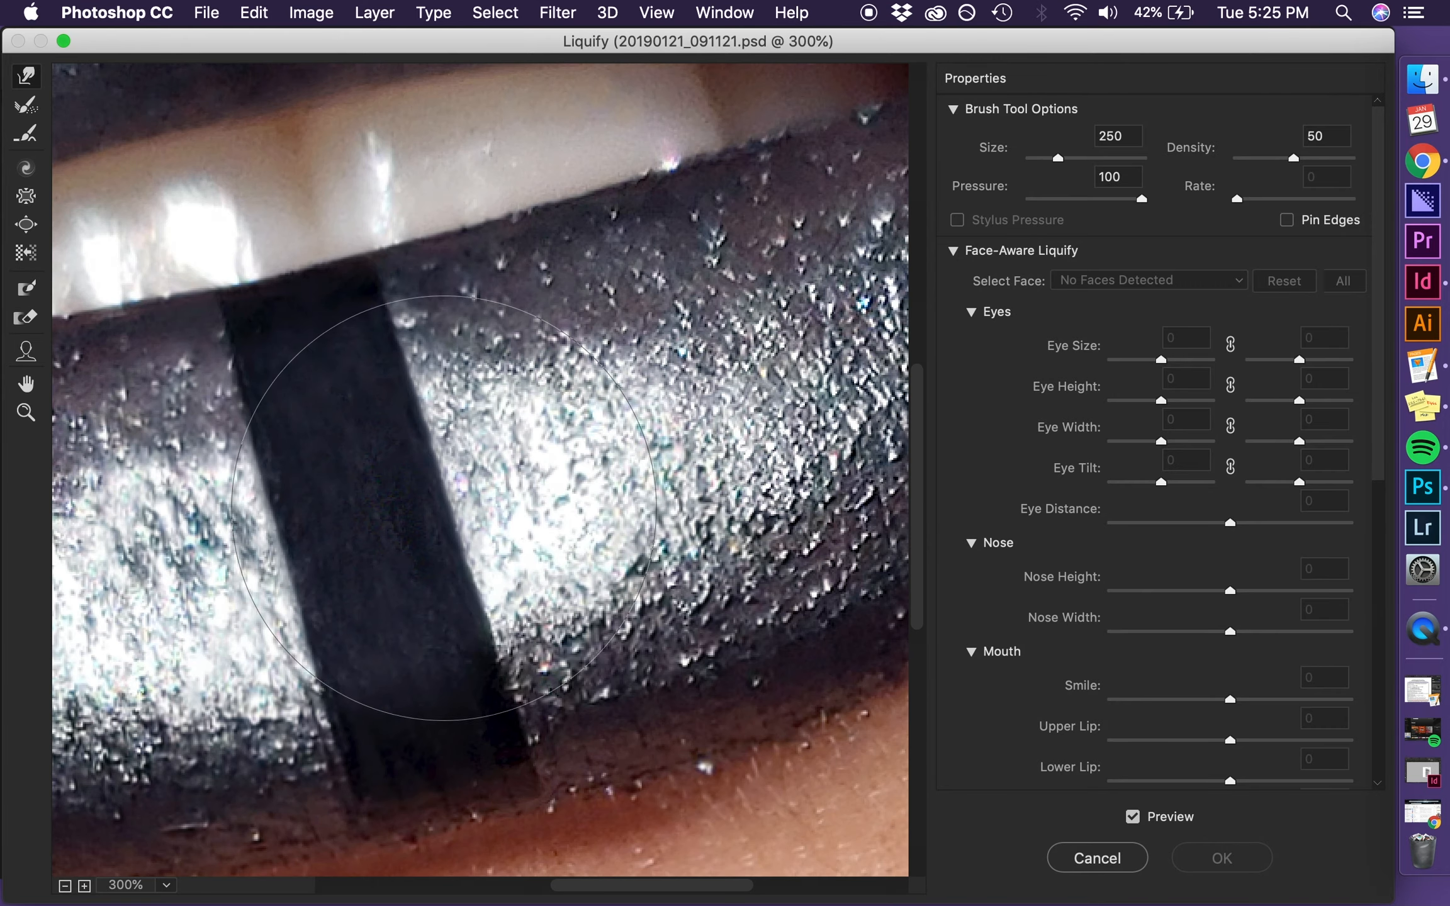
drag(497, 680, 485, 546)
key(bracketleft)
drag(434, 453, 427, 452)
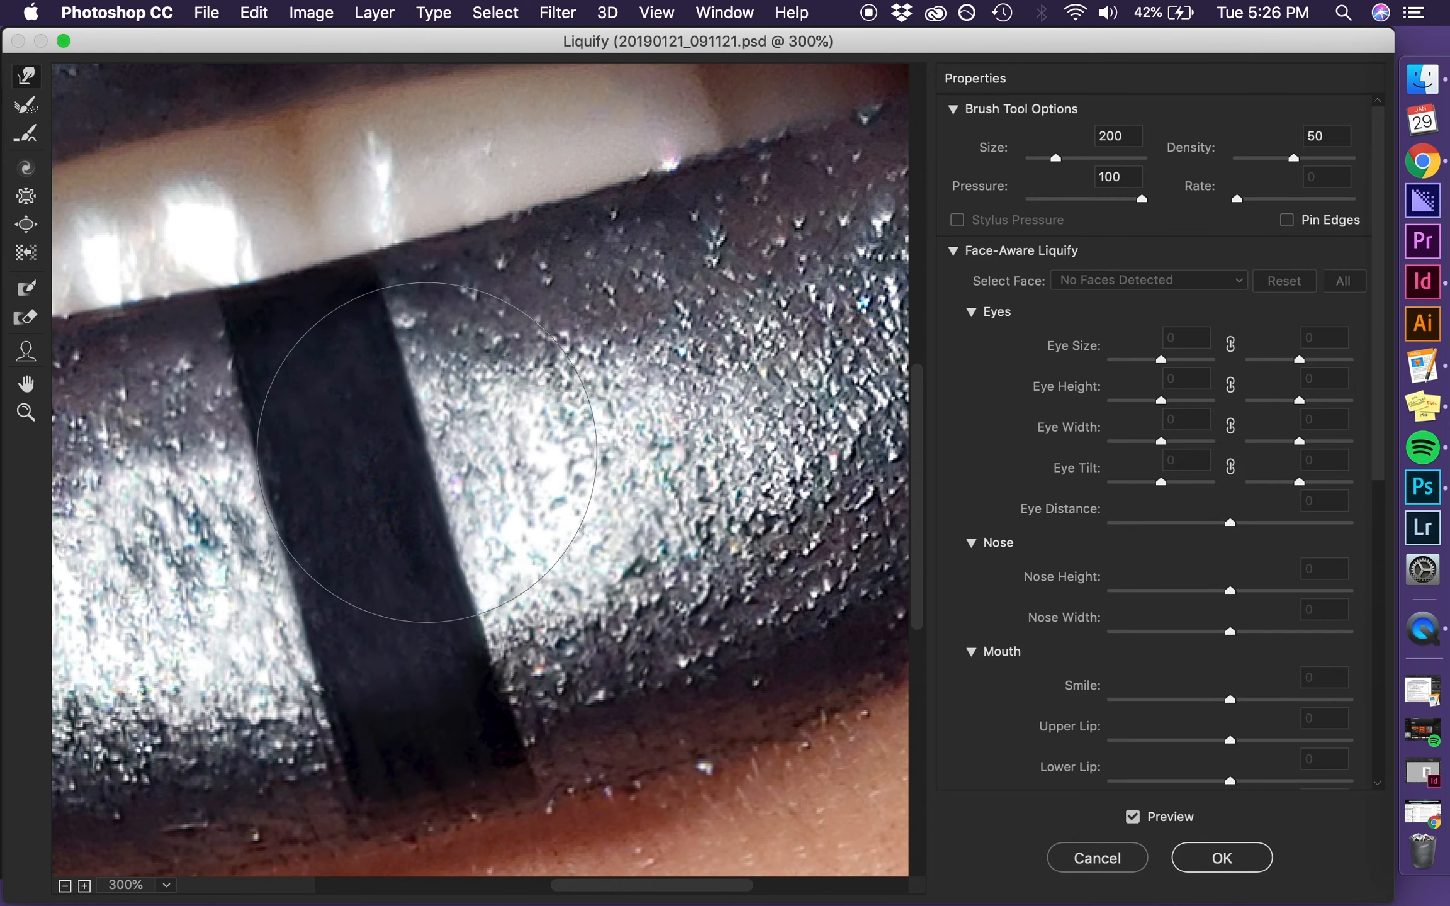
key(super+z)
Step: Nudge the lower part of the stripe's right edge inward with a smaller Liquify brush
key(bracketleft)
key(bracketleft)
key(bracketleft)
key(bracketleft)
key(bracketleft)
key(bracketleft)
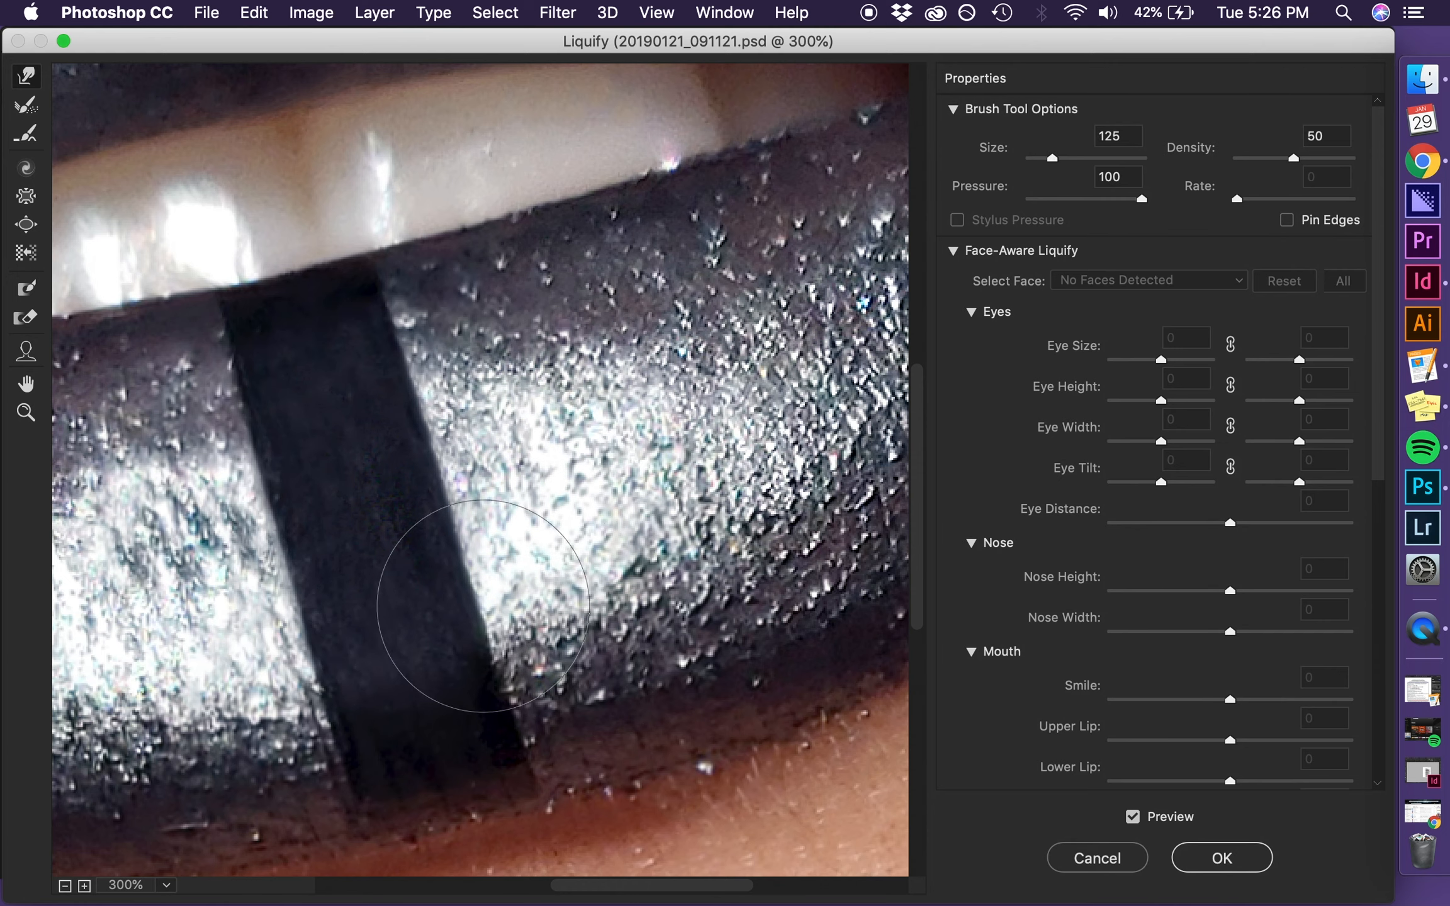
drag(495, 613, 490, 617)
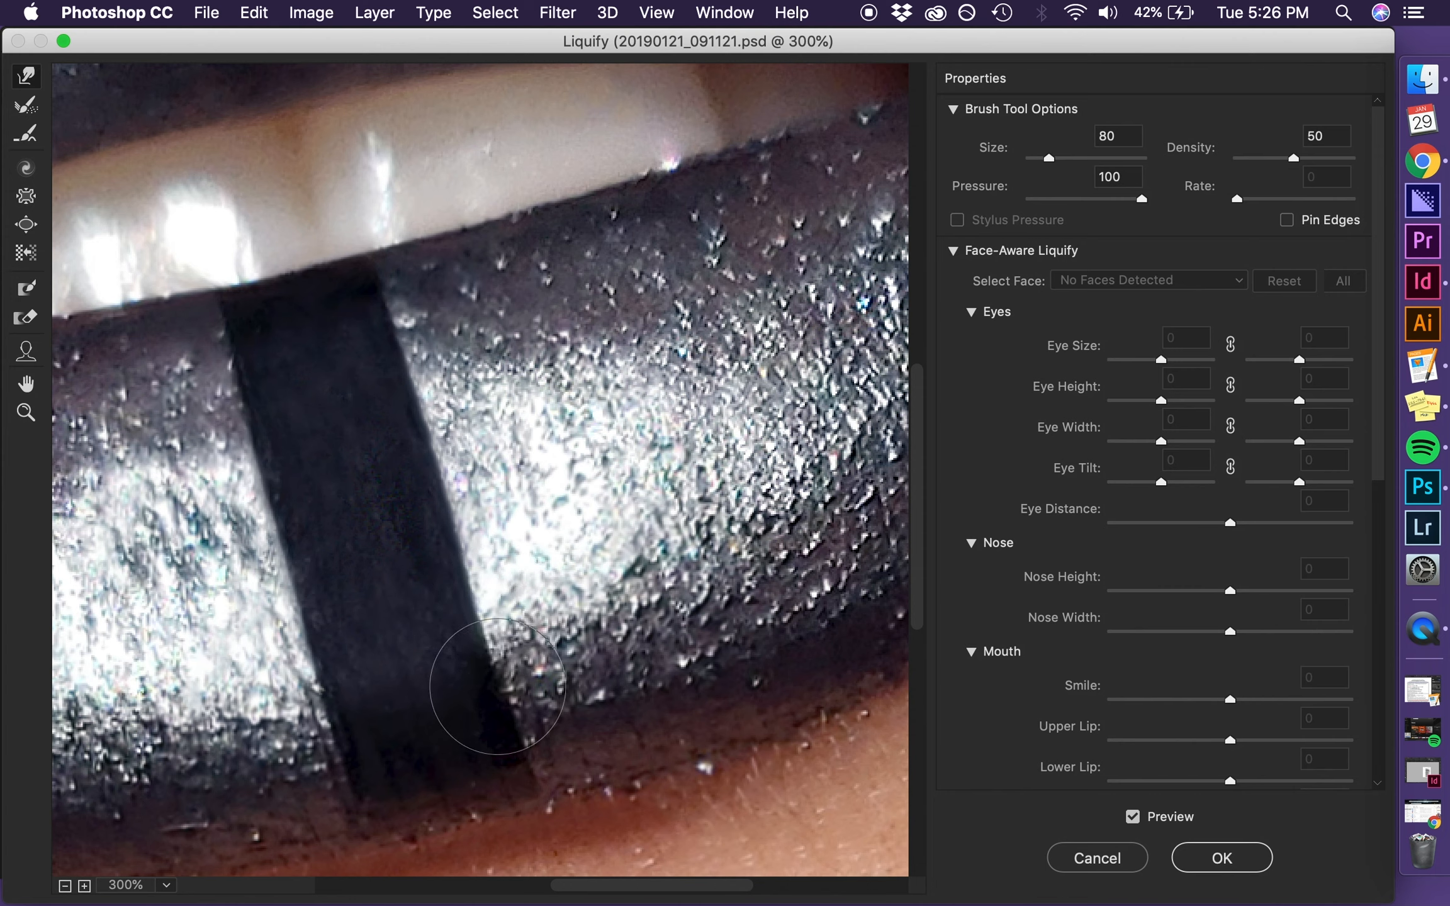
Step: Push the lower part of the stripe's left edge slightly inward with a Liquify brush of 150
key(bracketright)
key(bracketright)
key(bracketright)
key(bracketright)
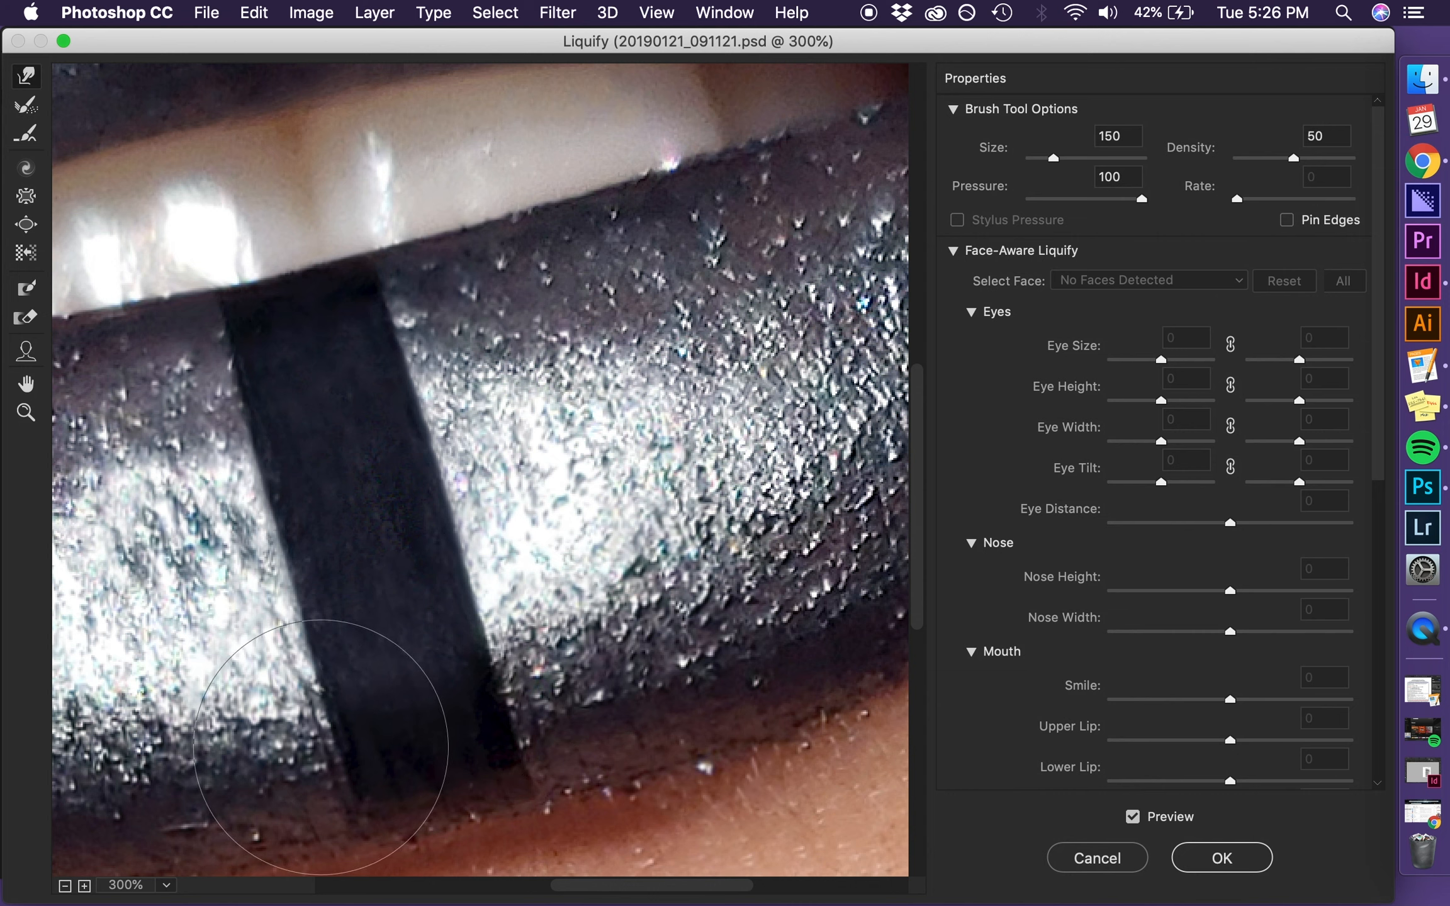
drag(315, 730, 320, 729)
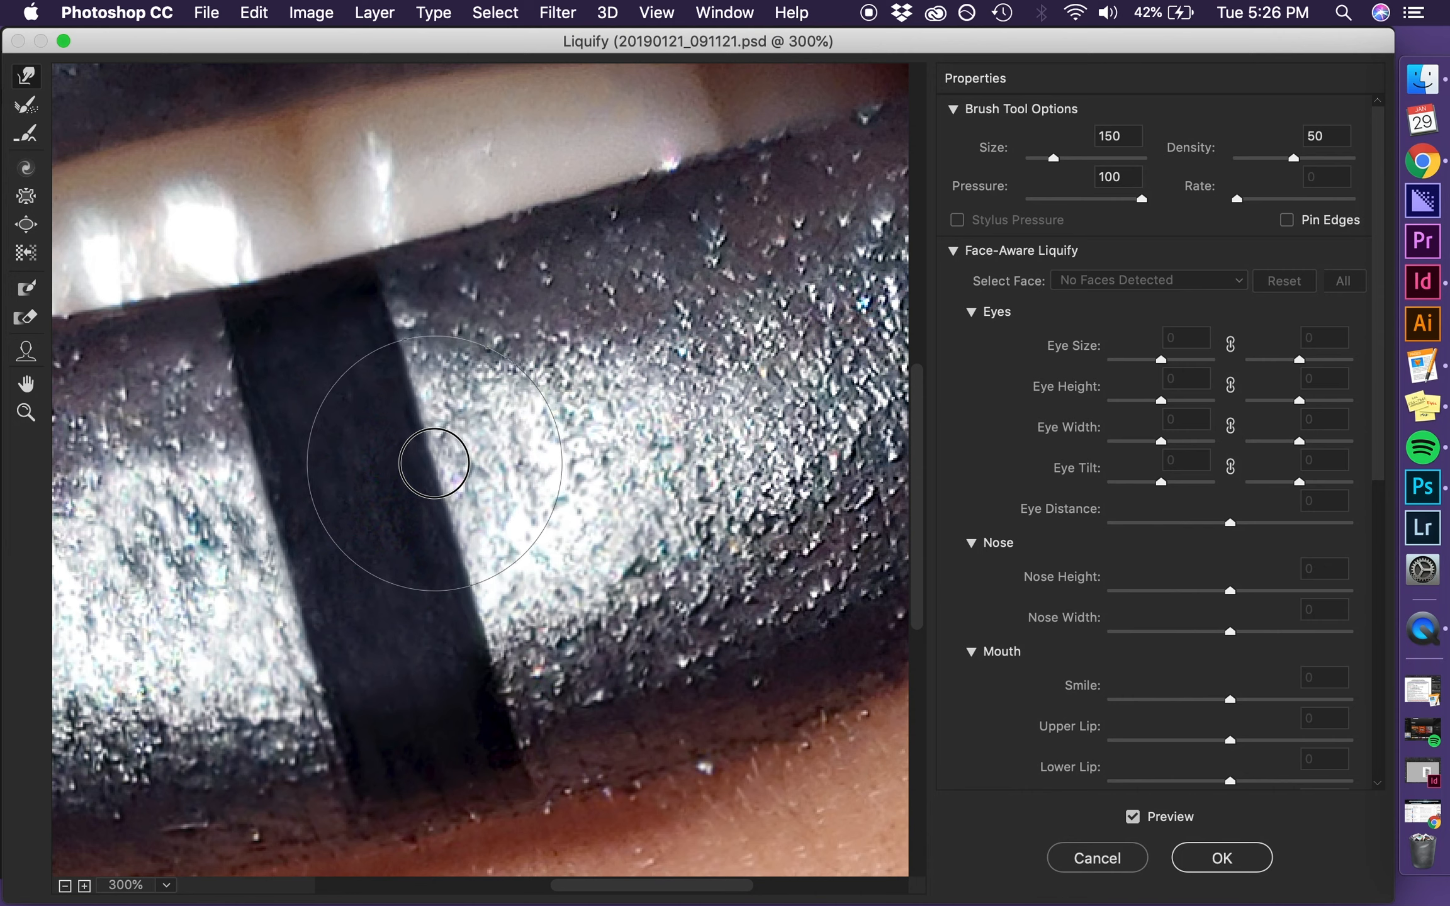
Step: Refine the stripe's right edge and upper left corner with Liquify brushes of 125 and 90, and apply the filter
key(bracketleft)
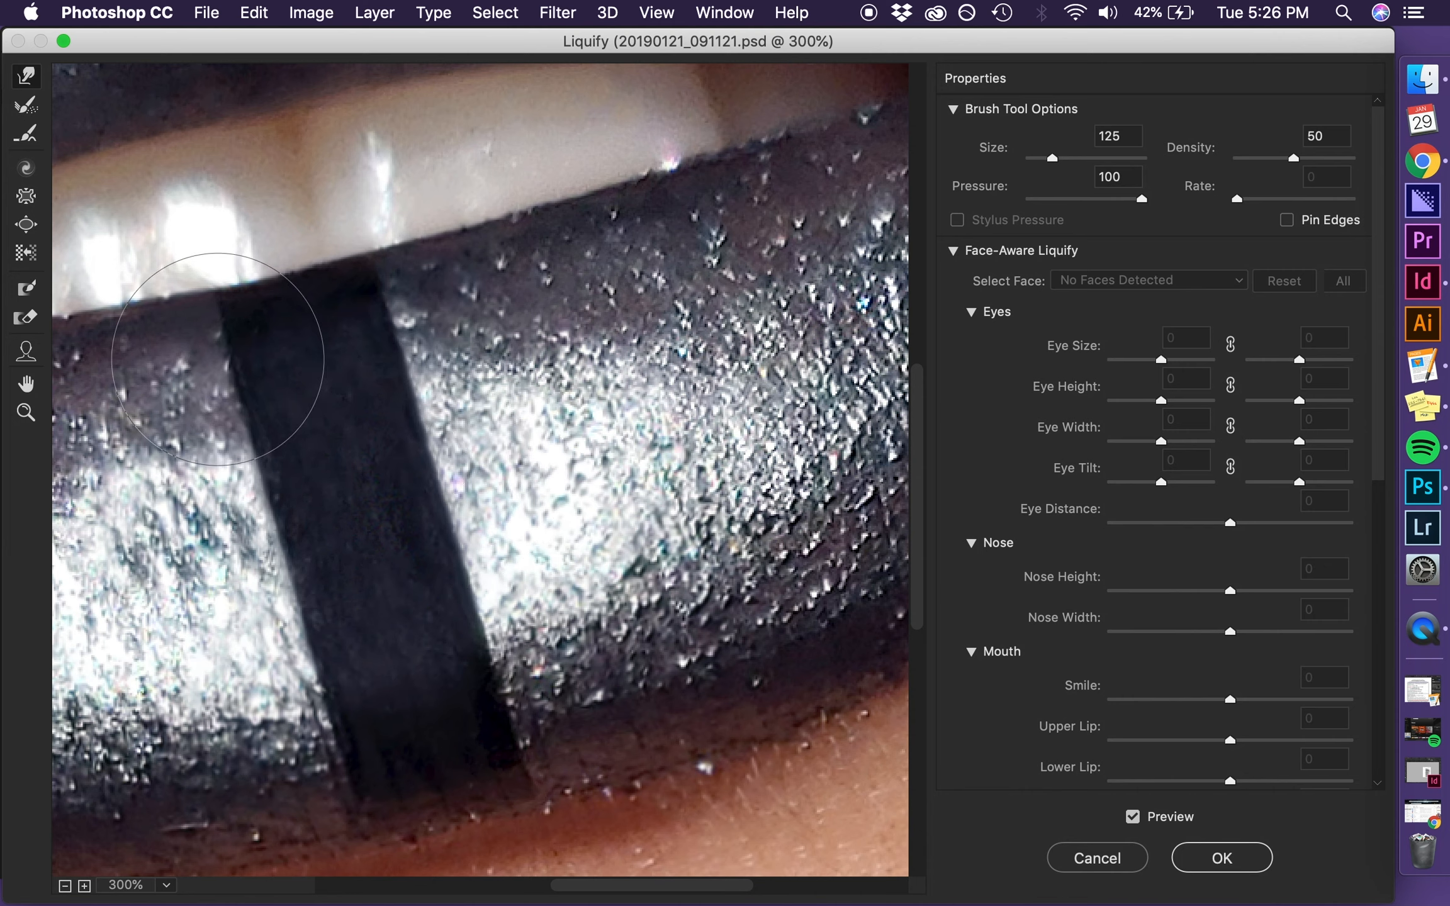
key(bracketleft)
key(bracketleft)
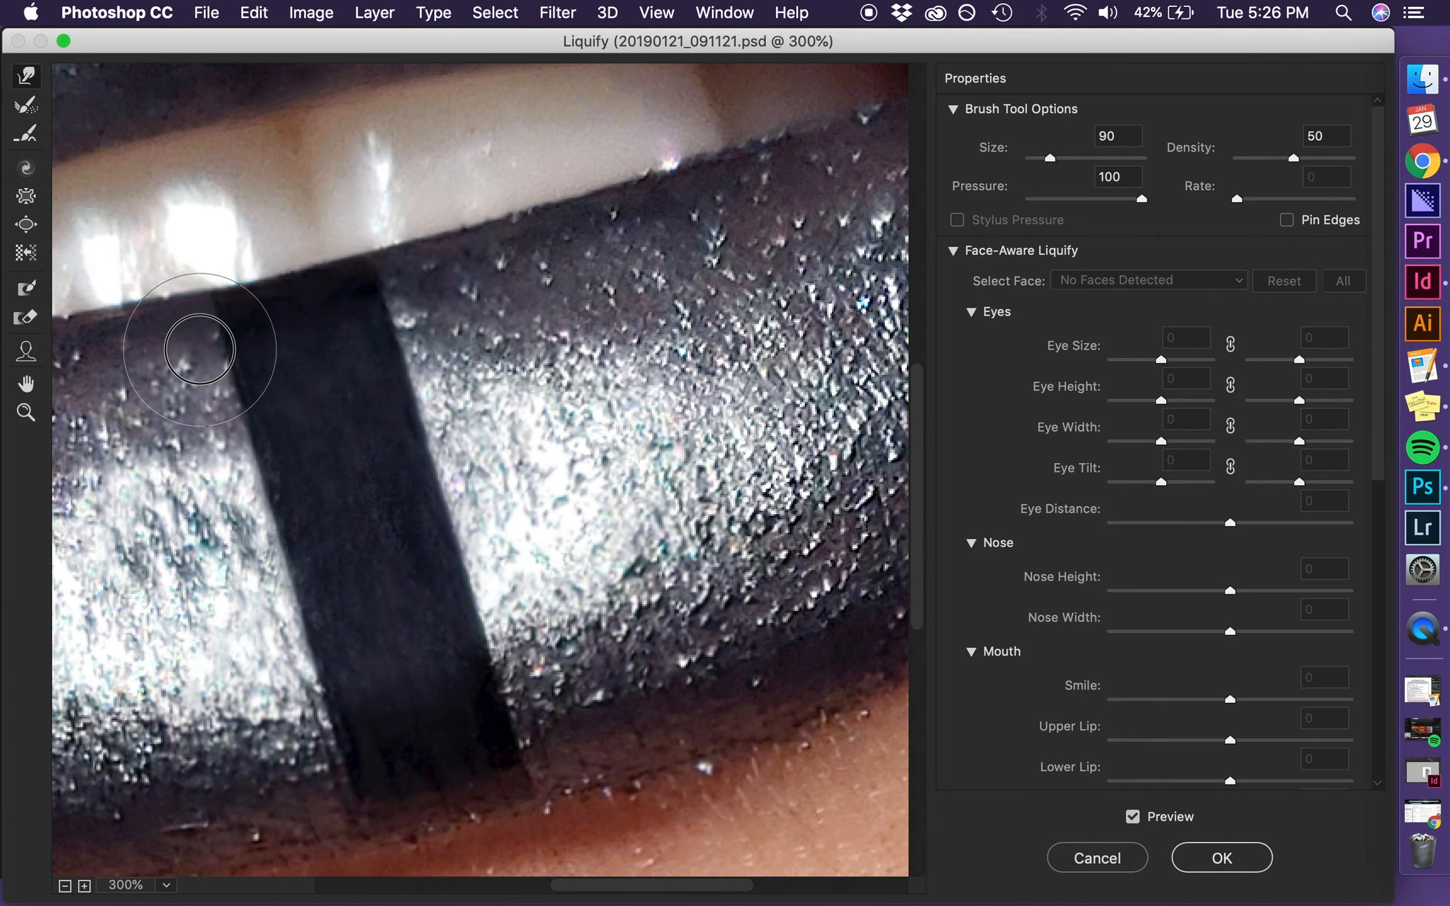
key(super+0)
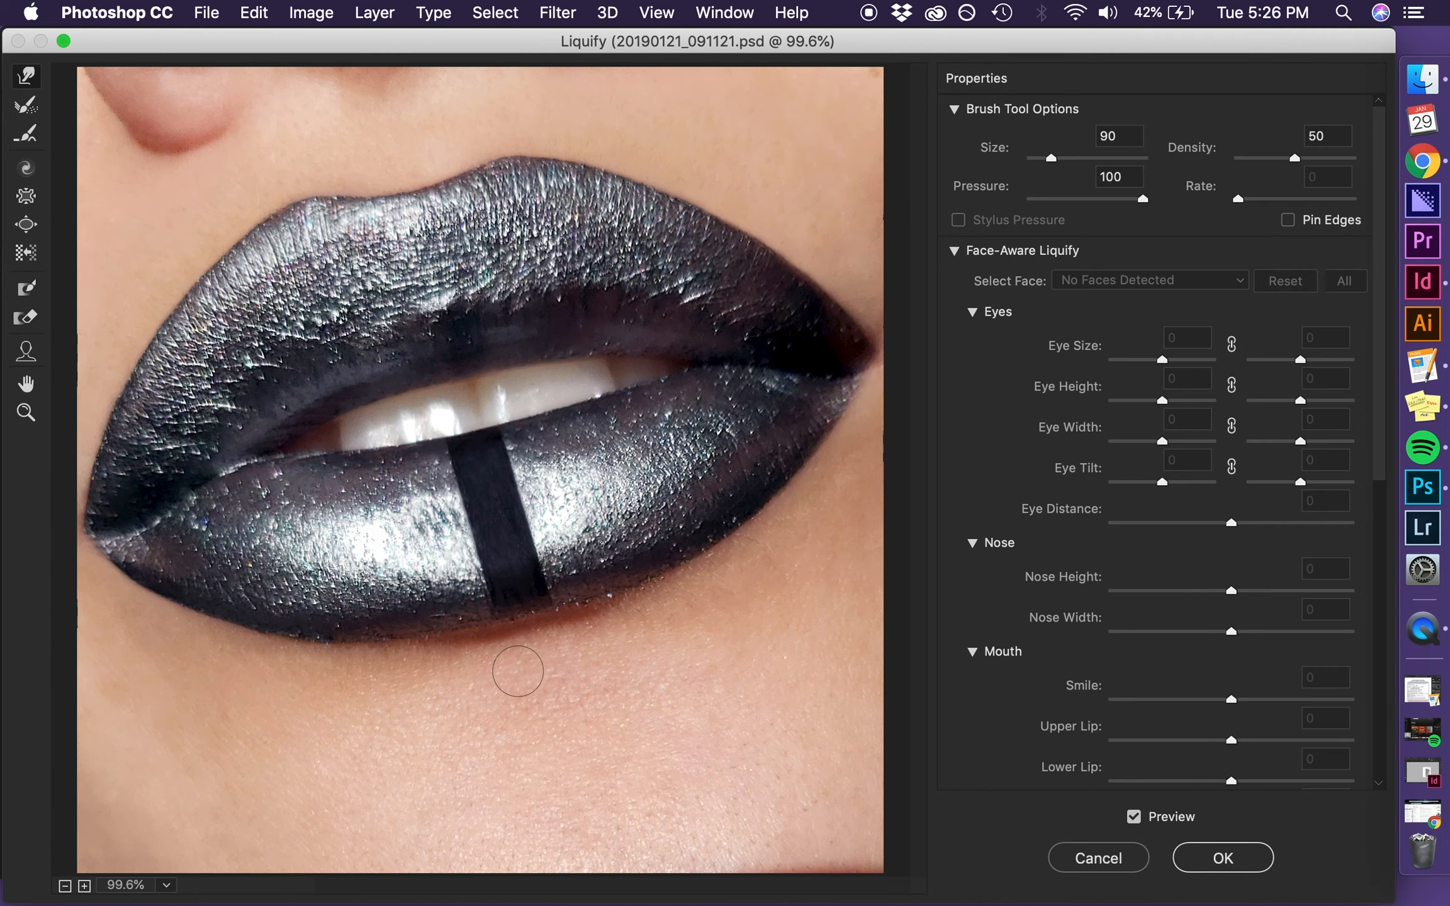
key(Return)
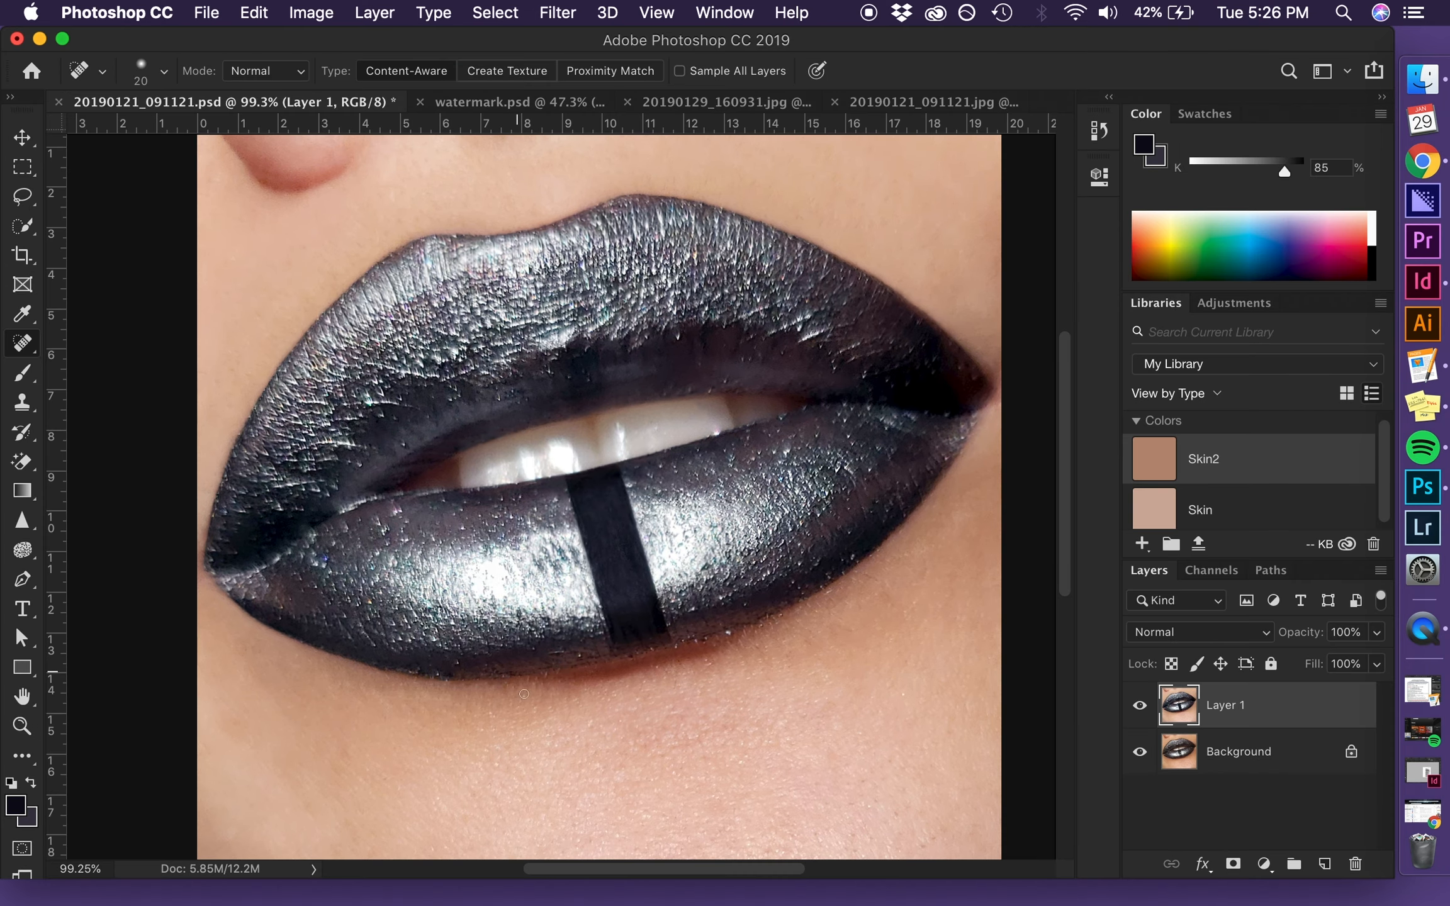
Step: Compare Layer 1 with the original Background by toggling its visibility, and inspect the reshaped stripe
click(1141, 711)
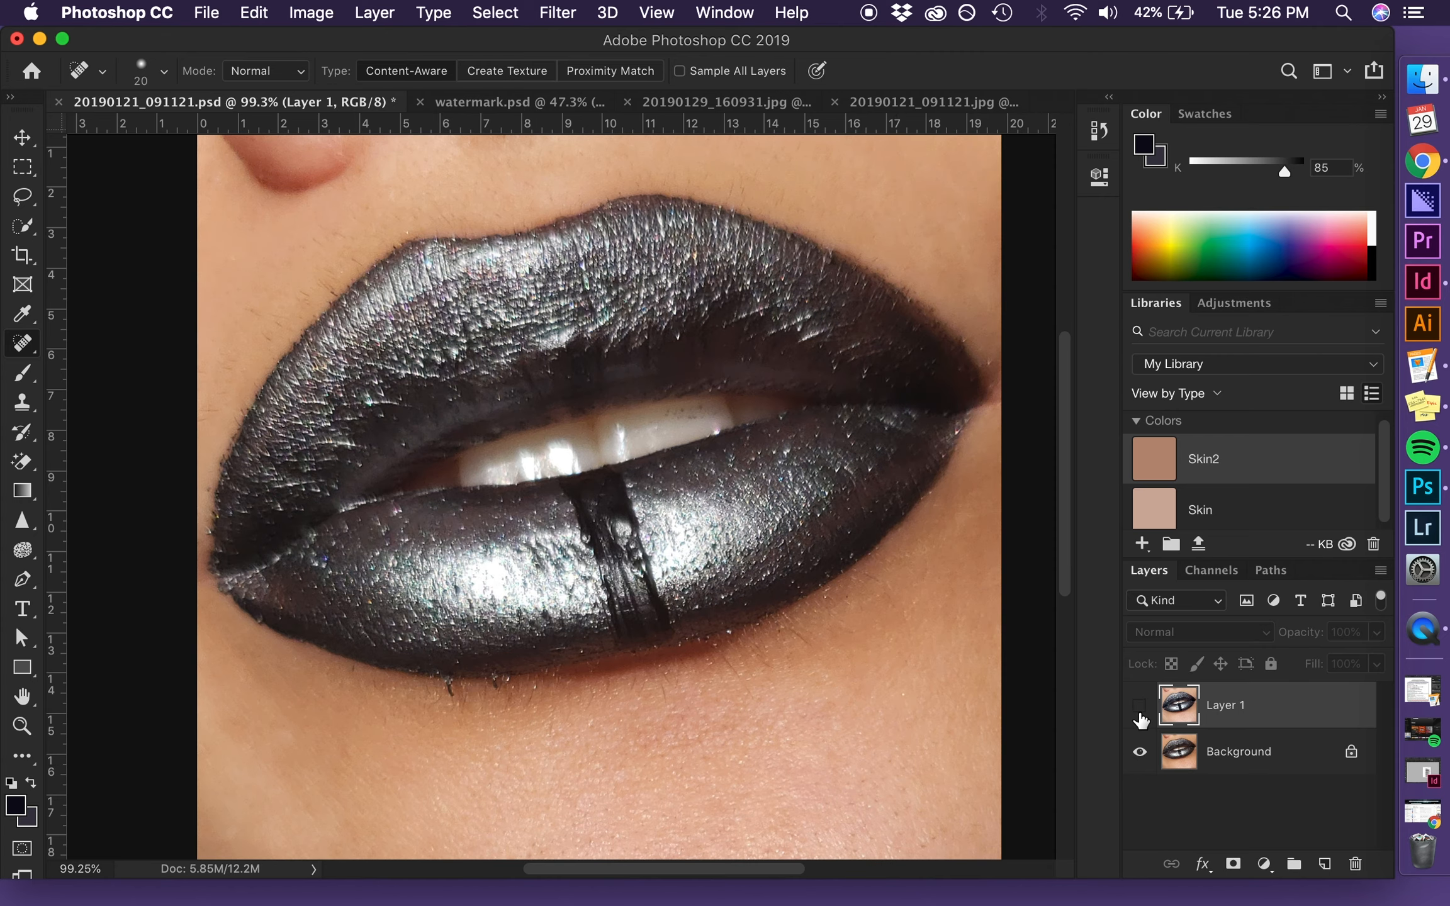
click(1140, 708)
click(1141, 708)
click(1141, 708)
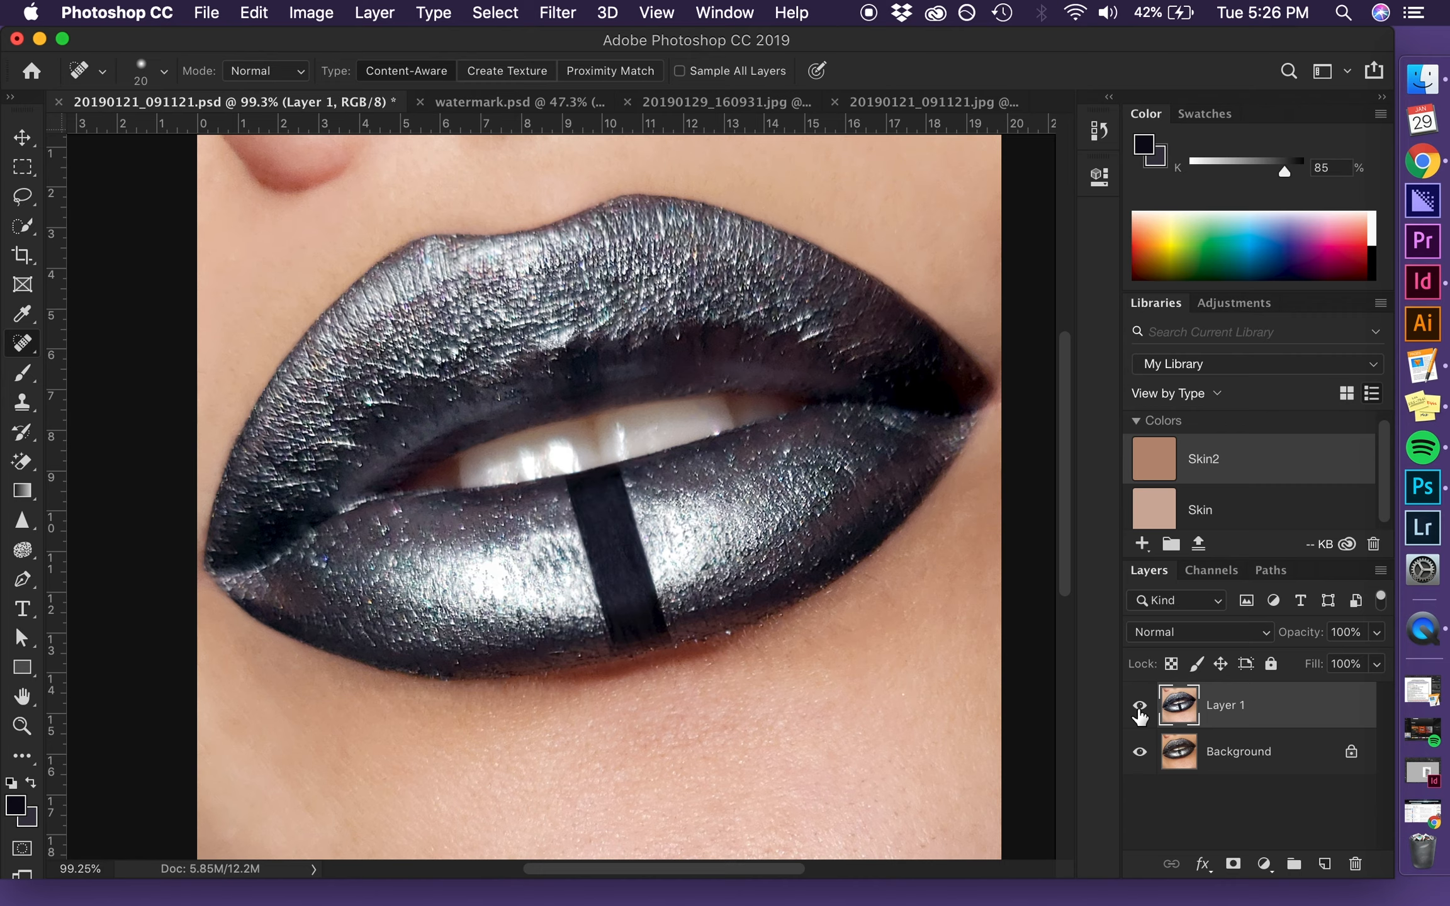
scroll(602, 553, up, 5)
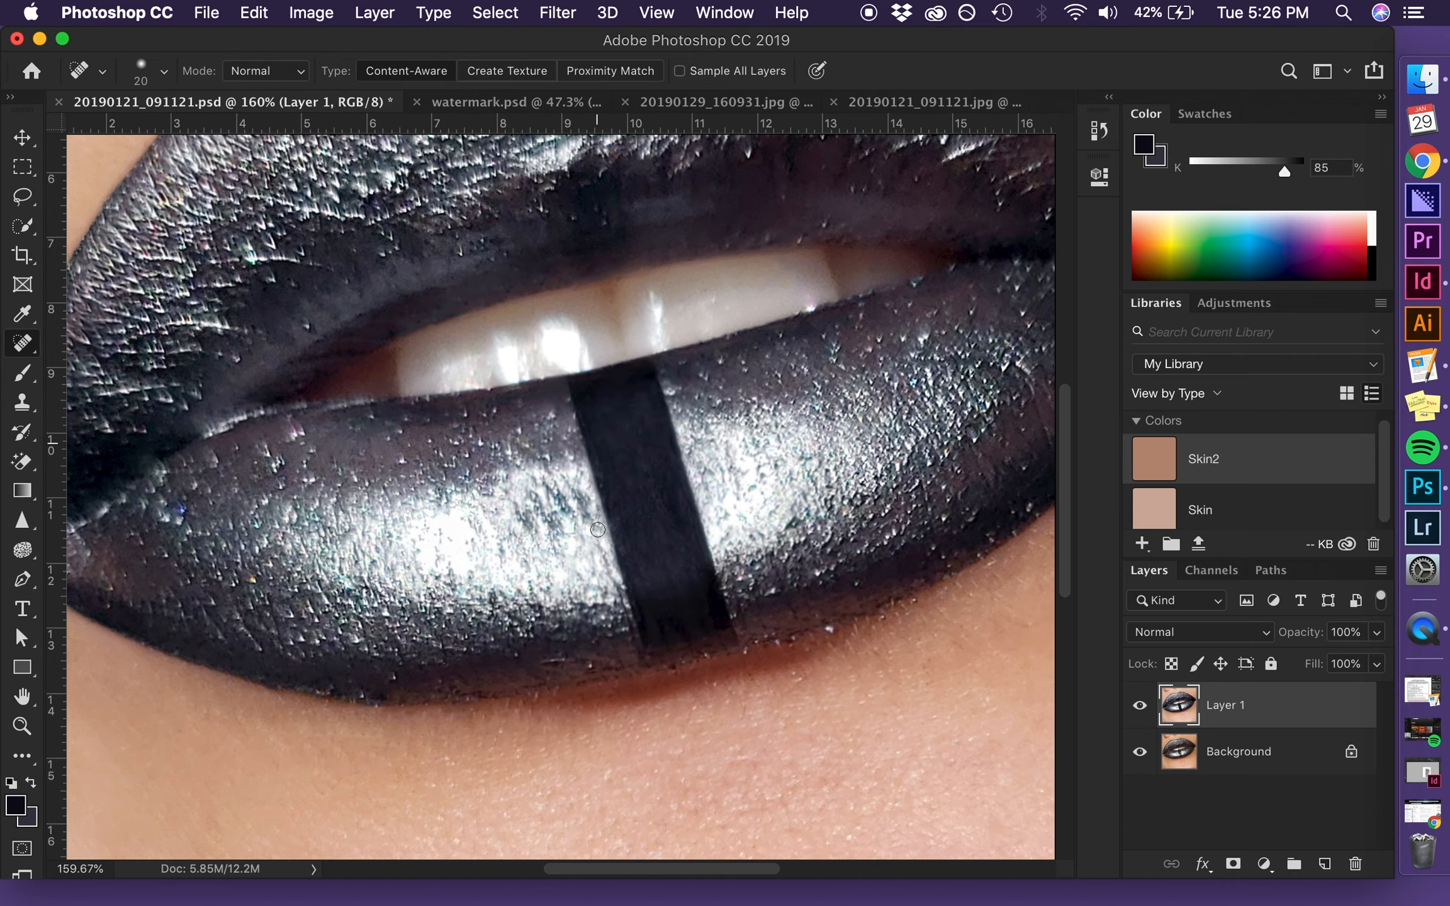
scroll(675, 491, up, 3)
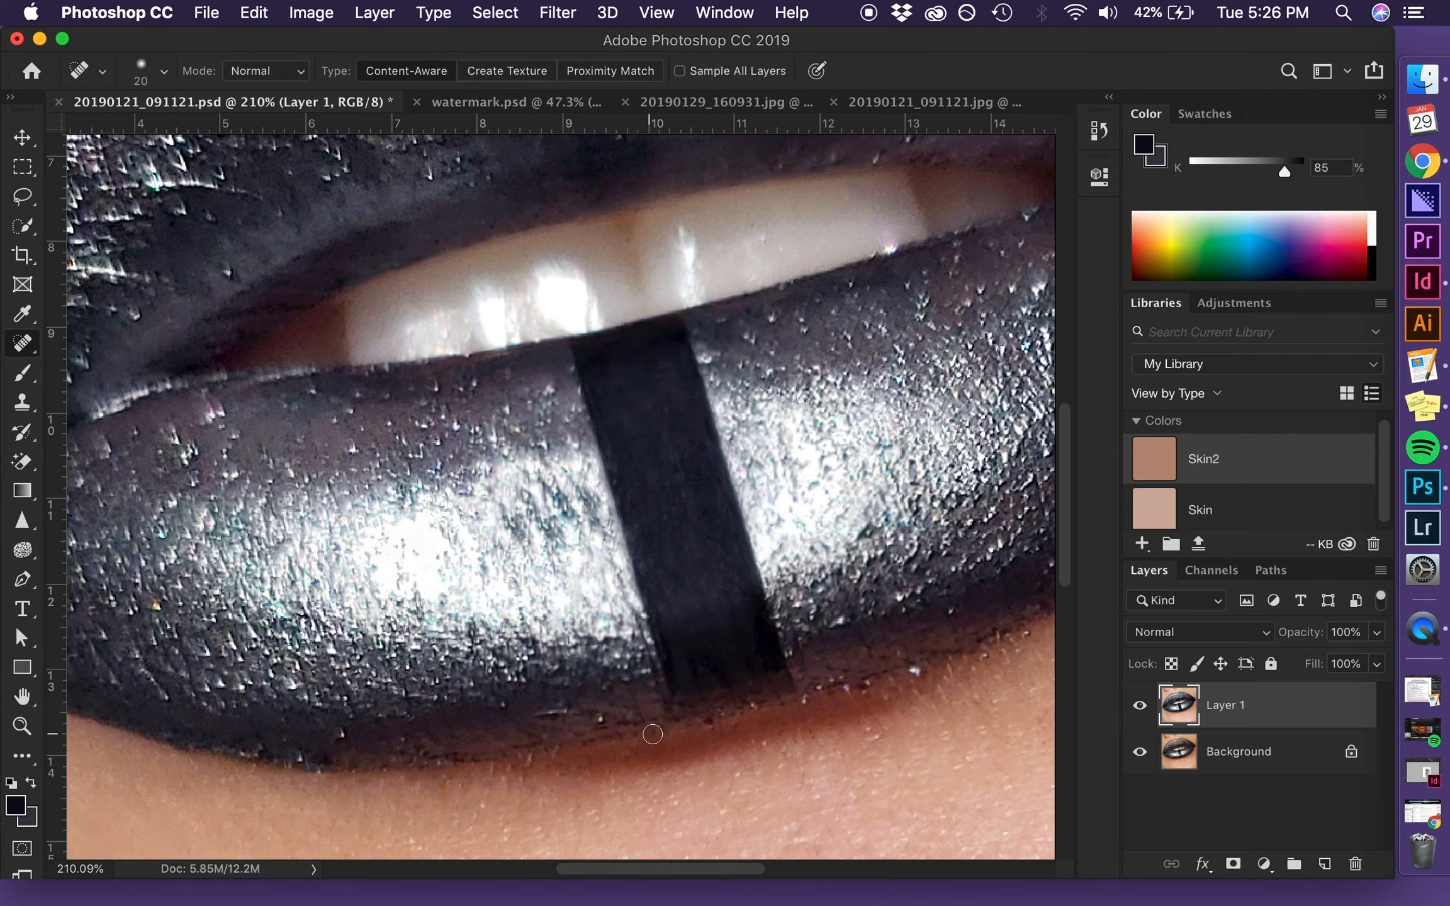
scroll(652, 734, down, 8)
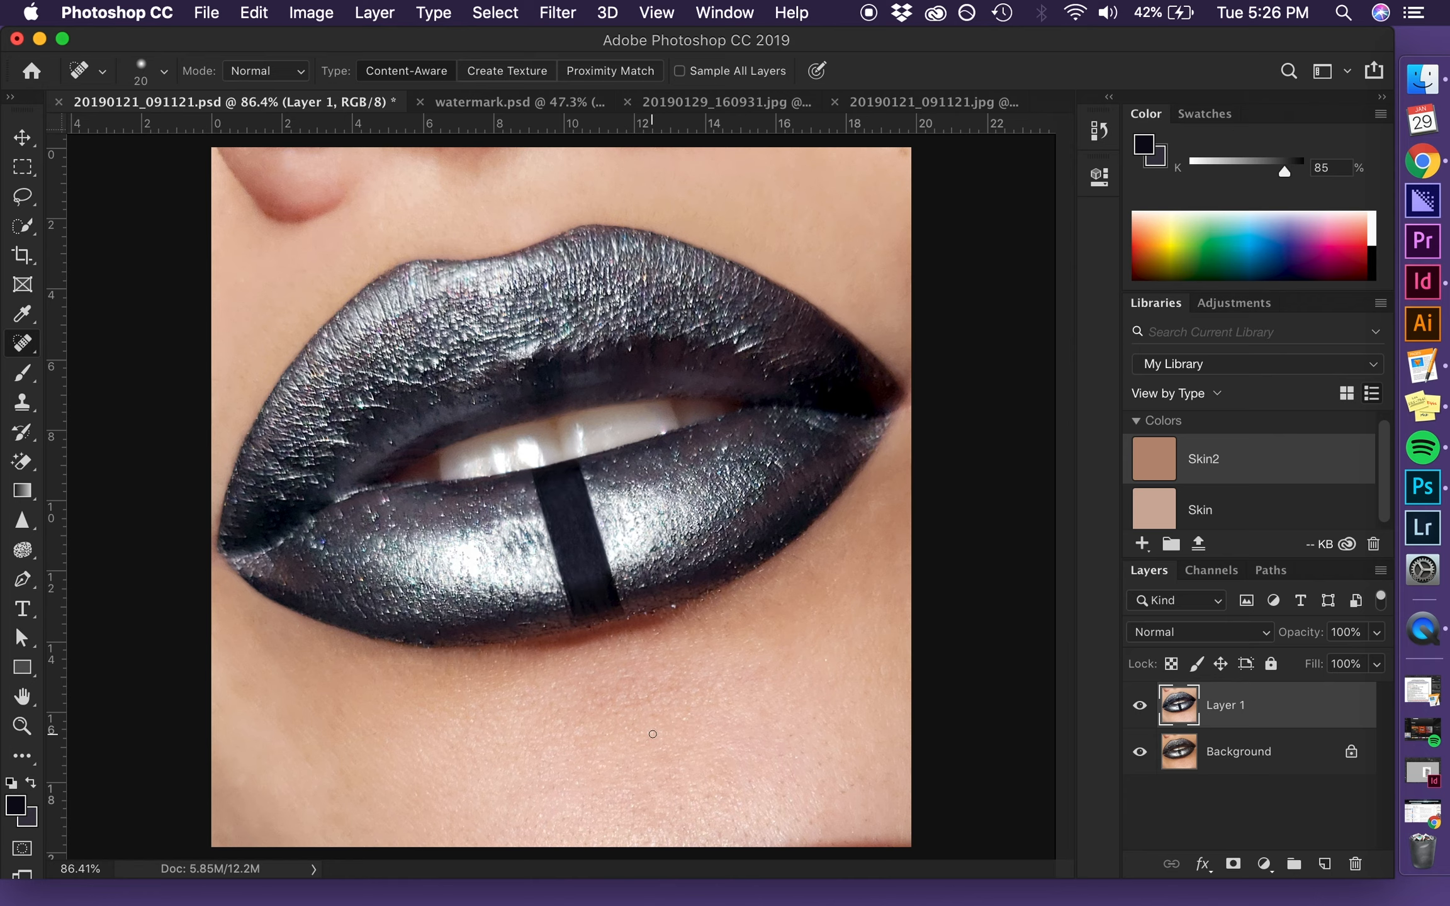
Step: Heal the specks along the lower lip's bottom outline right of the stripe with the Spot Healing Brush at 15 and 20 px
scroll(794, 520, up, 8)
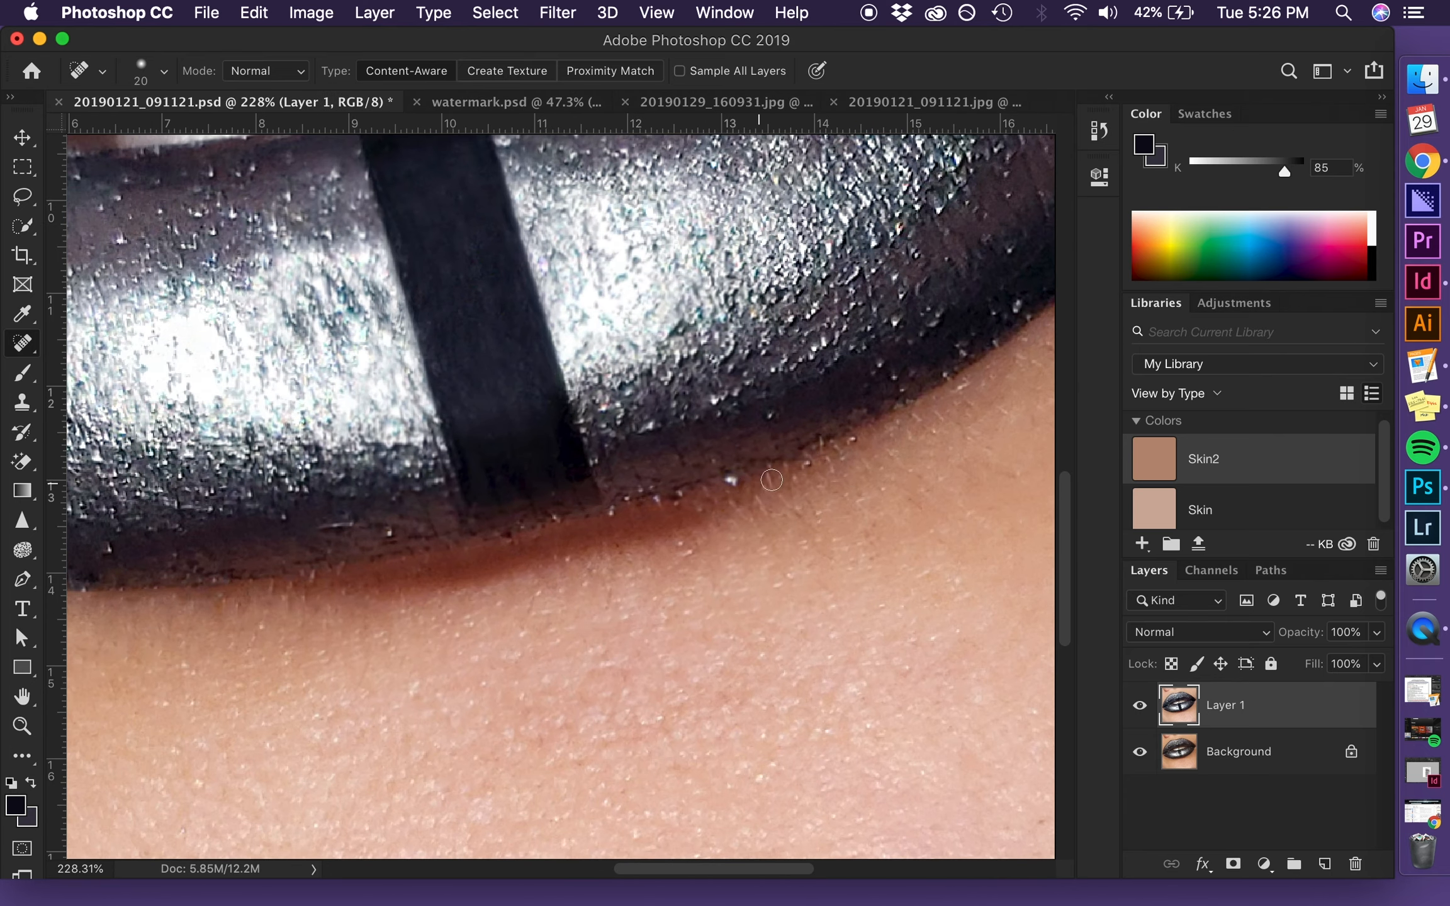
key(bracketleft)
drag(776, 476, 765, 484)
click(811, 464)
drag(854, 437, 797, 475)
key(bracketright)
click(660, 502)
key(bracketleft)
scroll(594, 591, down, 6)
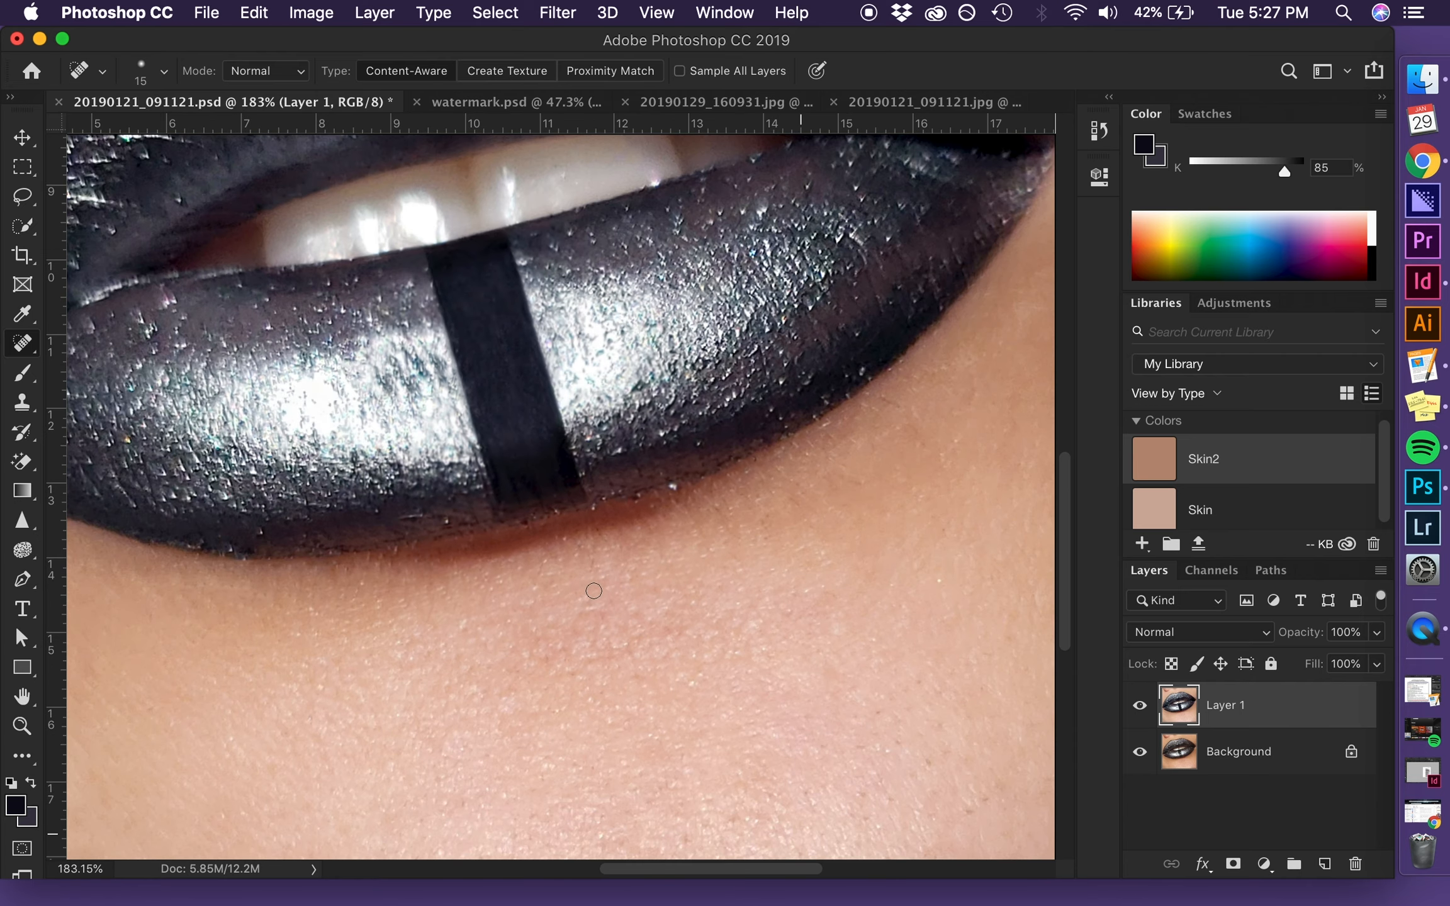
Step: Heal the dark spots on the chin near the photo's lower right corner with the Spot Healing Brush at 25 px
scroll(640, 494, up, 3)
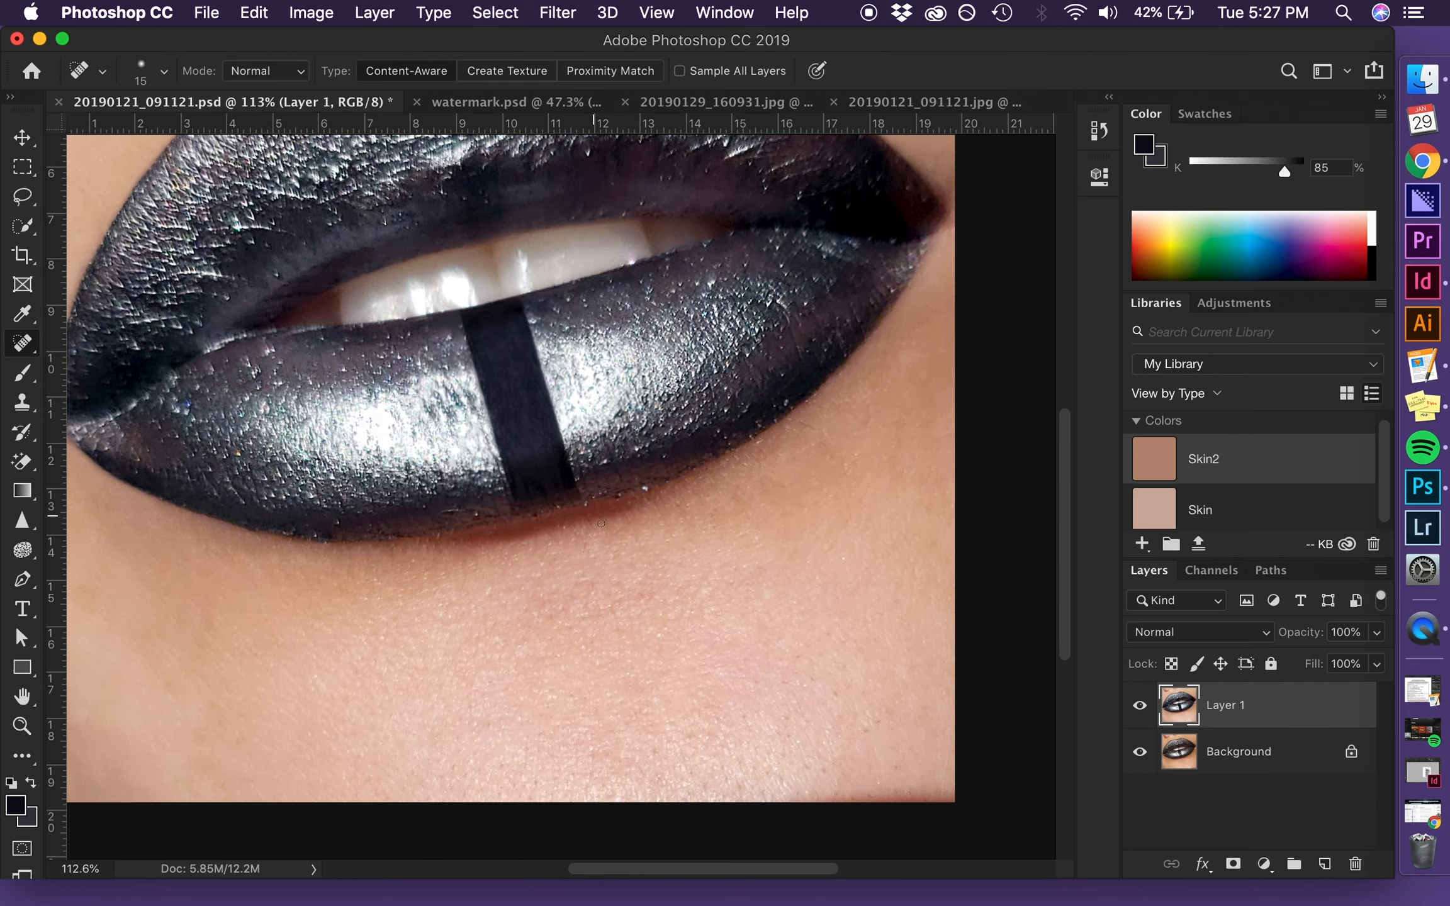
scroll(668, 790, up, 3)
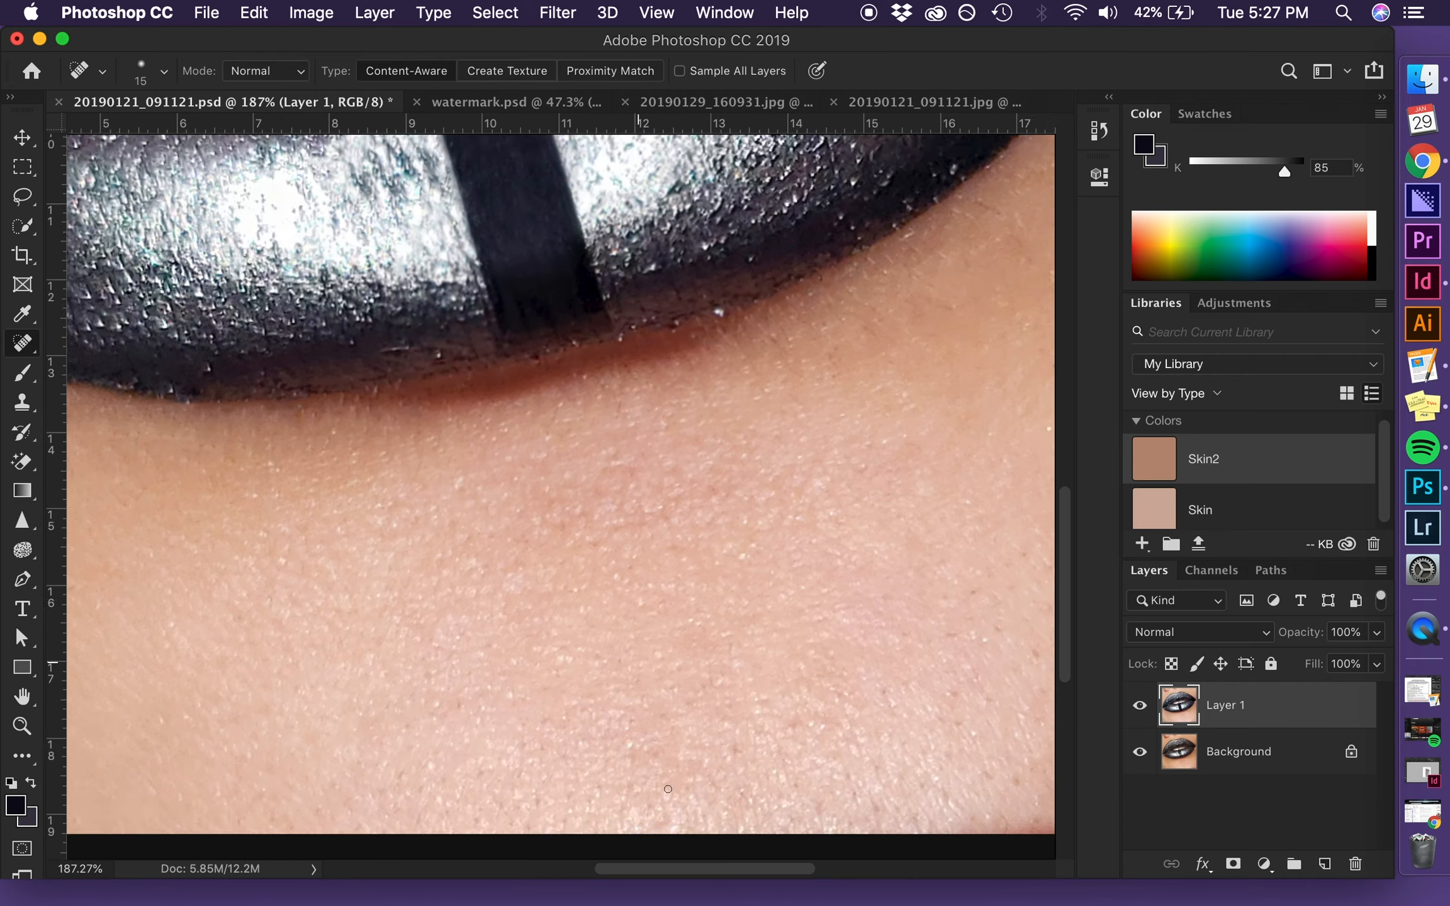
key(bracketright)
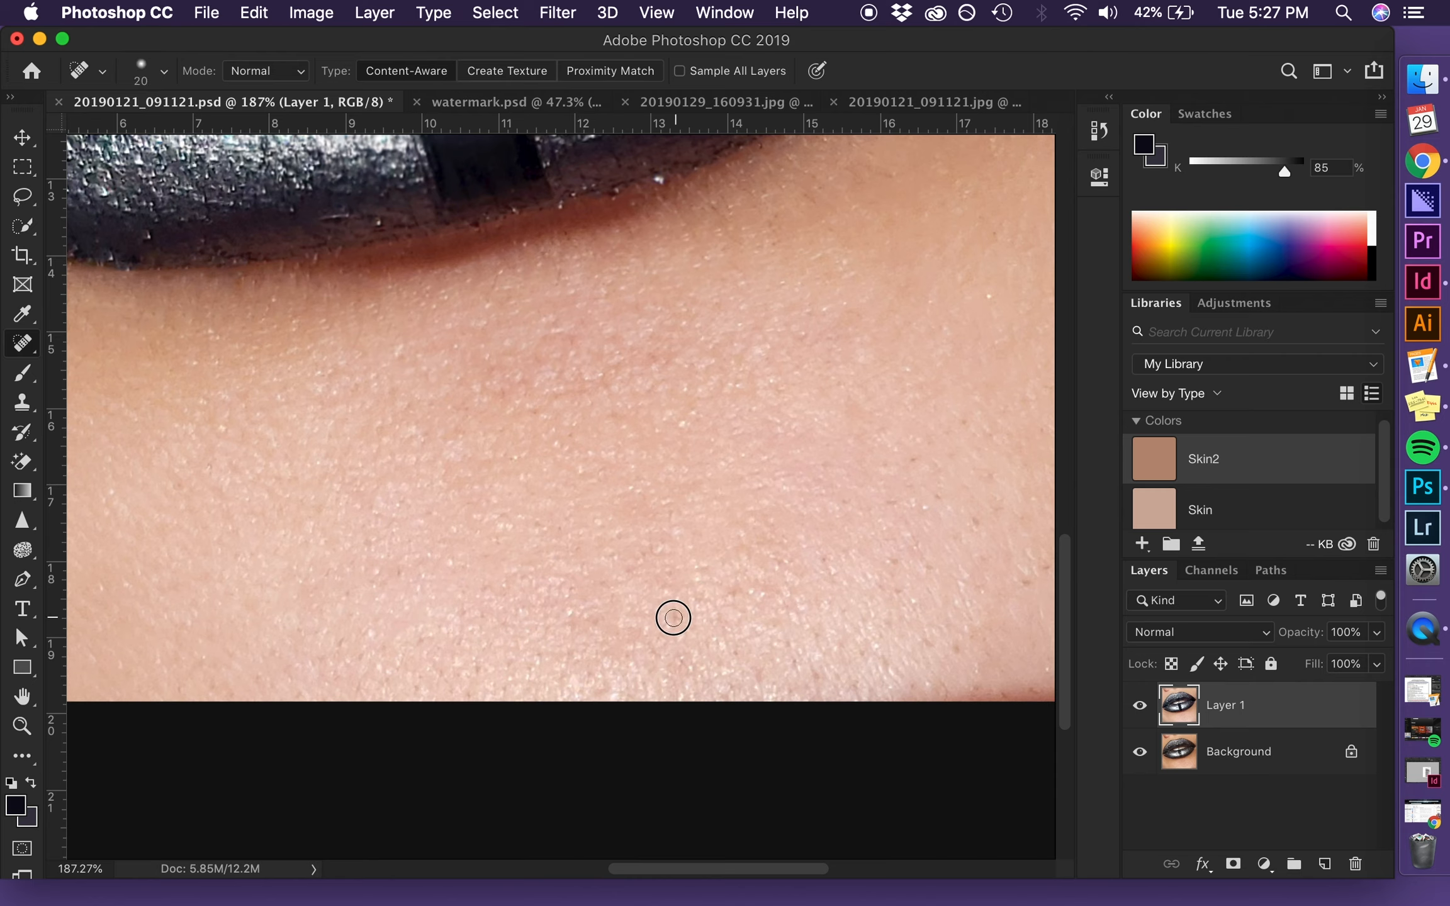
key(bracketright)
click(756, 673)
drag(821, 676, 790, 637)
drag(888, 660, 822, 640)
drag(951, 642, 922, 648)
click(899, 574)
scroll(893, 596, right, 3)
scroll(894, 595, down, 1)
click(881, 519)
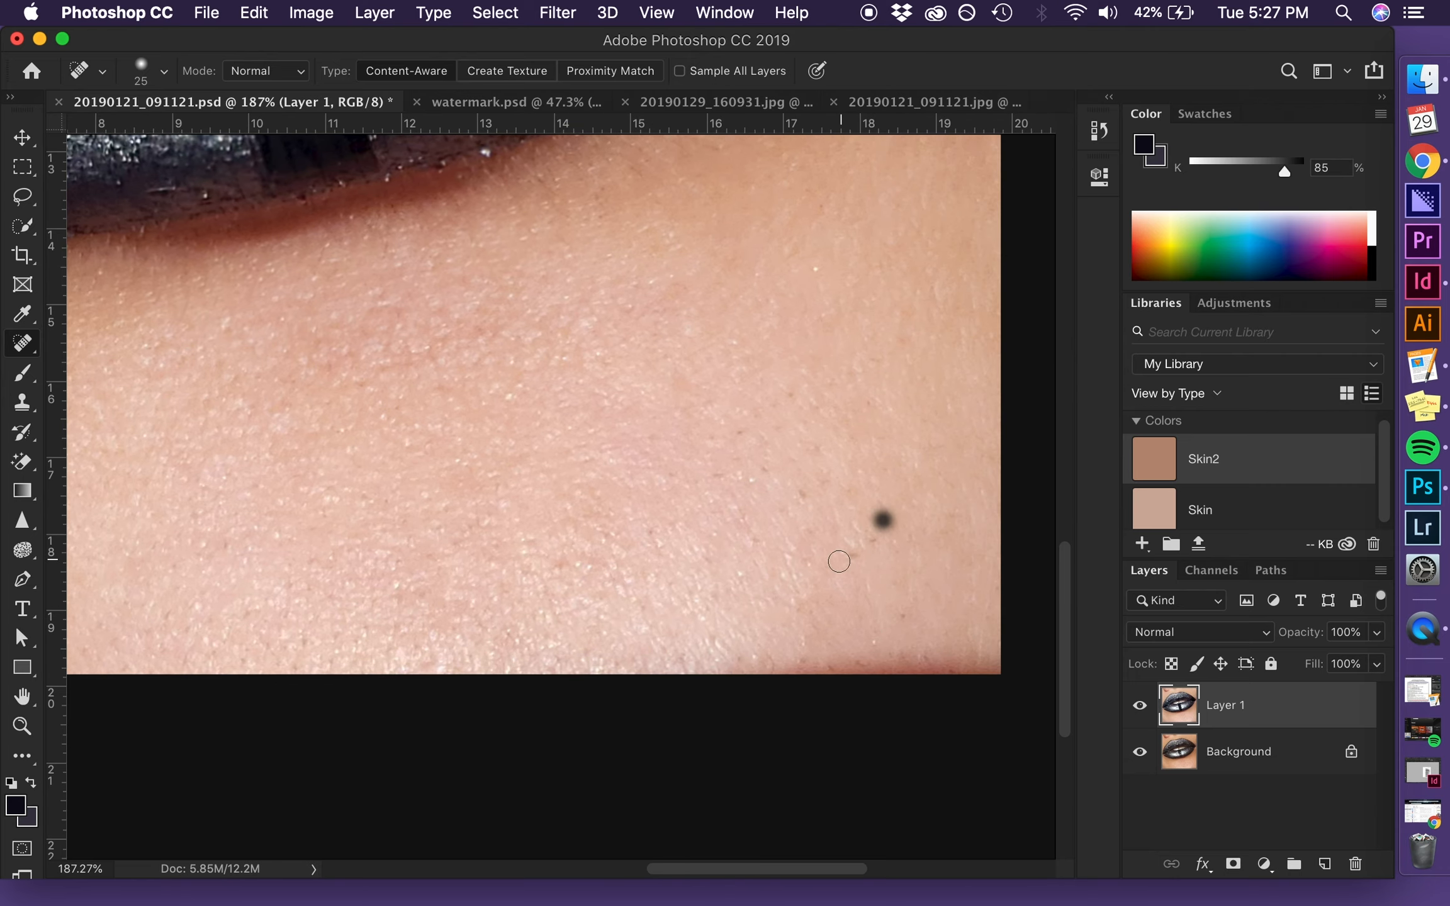
click(813, 490)
Step: Remove the reddish strip and leftover marks along the photo's bottom edge with the Spot Healing Brush at 40 and 30 px
key(bracketright)
key(bracketright)
key(bracketright)
mouse_move(991, 655)
mouse_down()
mouse_move(868, 664)
mouse_move(715, 699)
mouse_move(701, 718)
mouse_up()
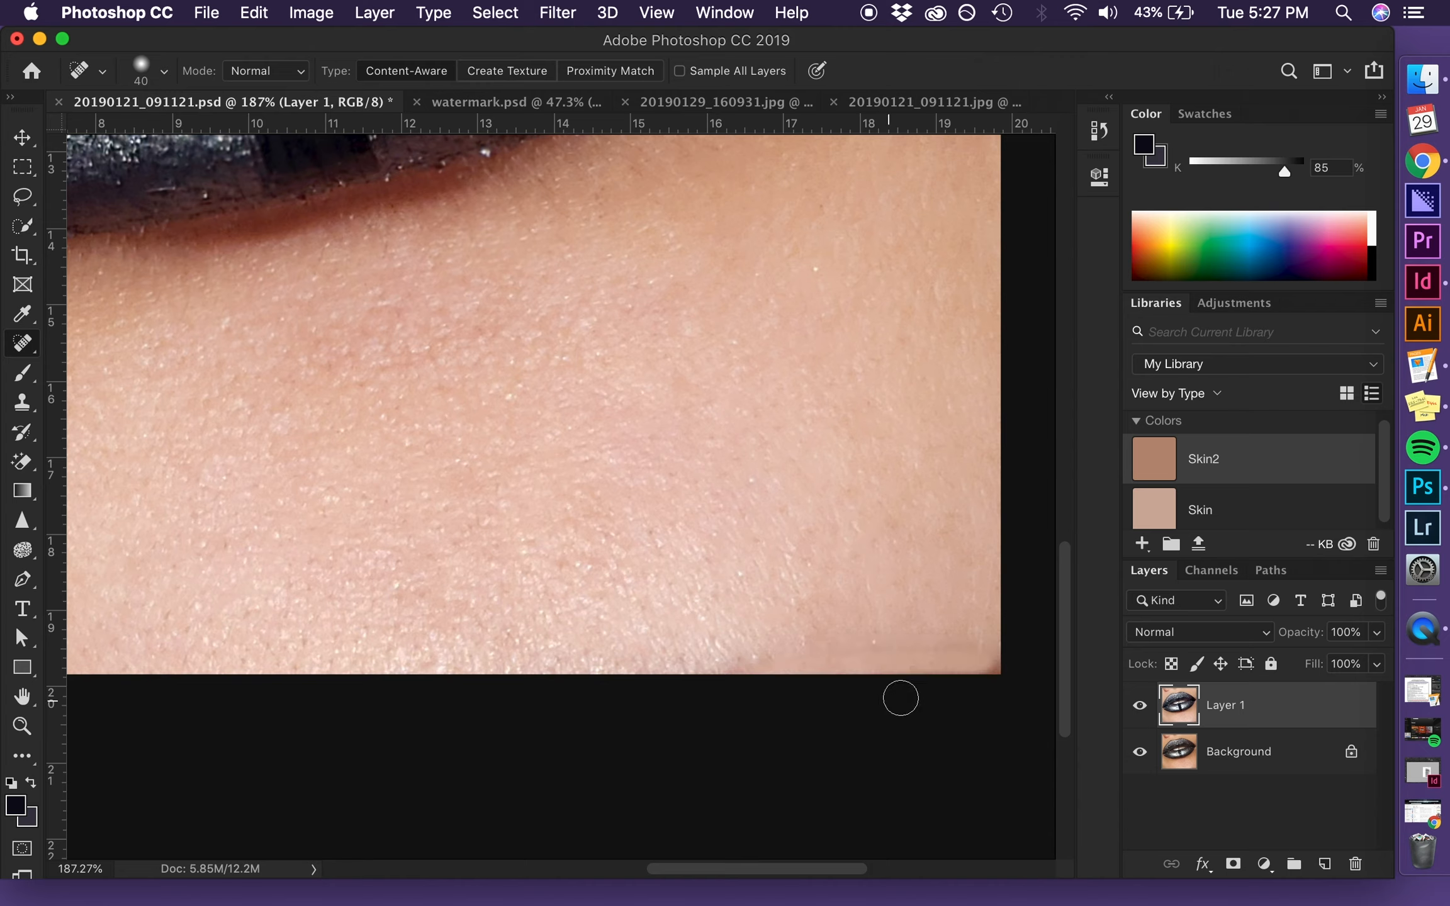
key(bracketleft)
key(bracketleft)
drag(971, 645, 910, 644)
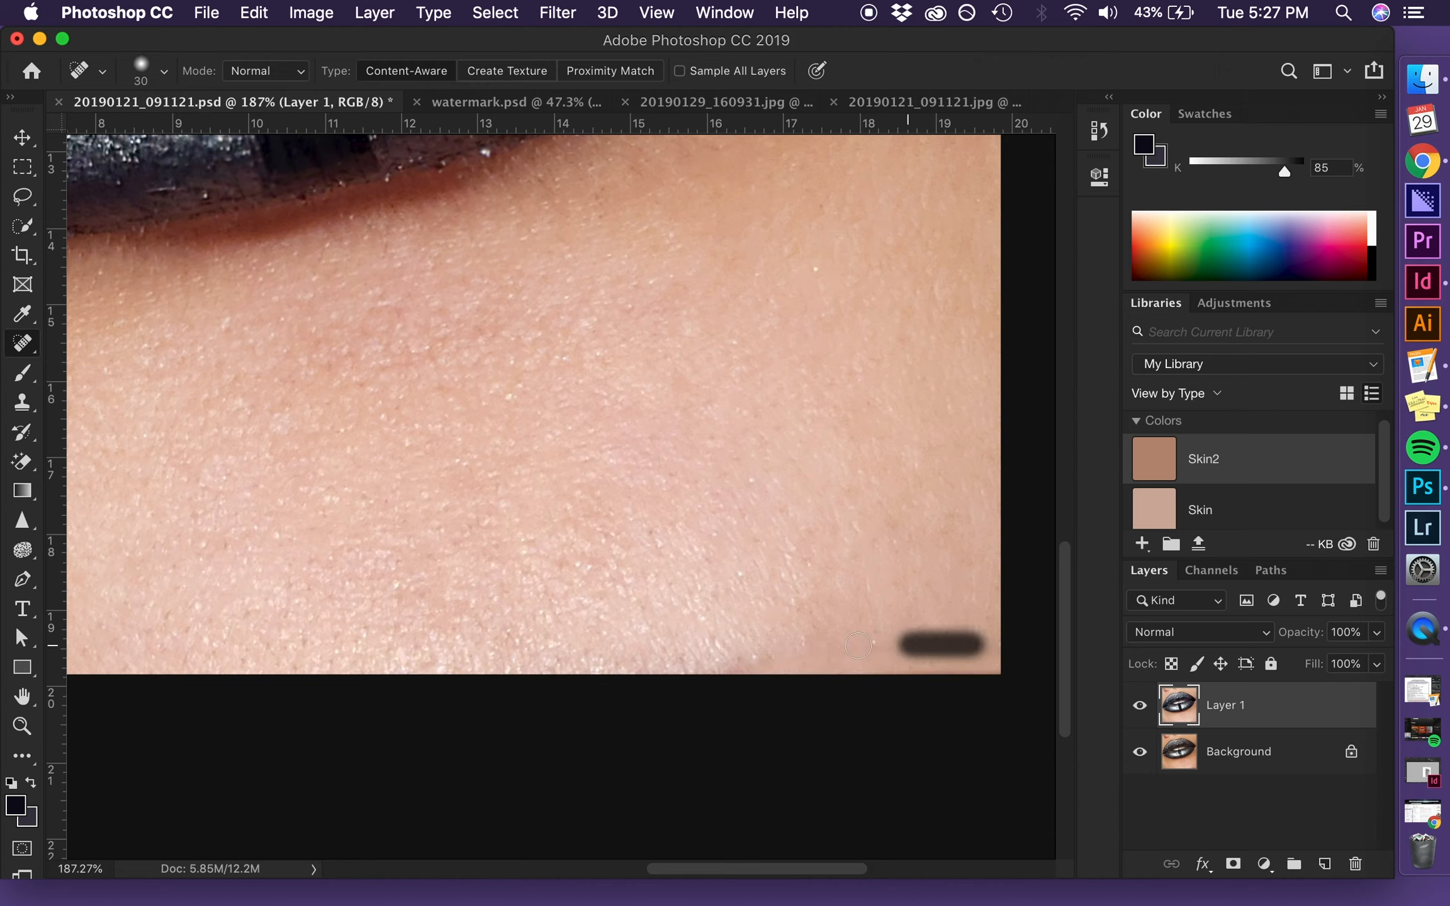
drag(764, 655, 641, 717)
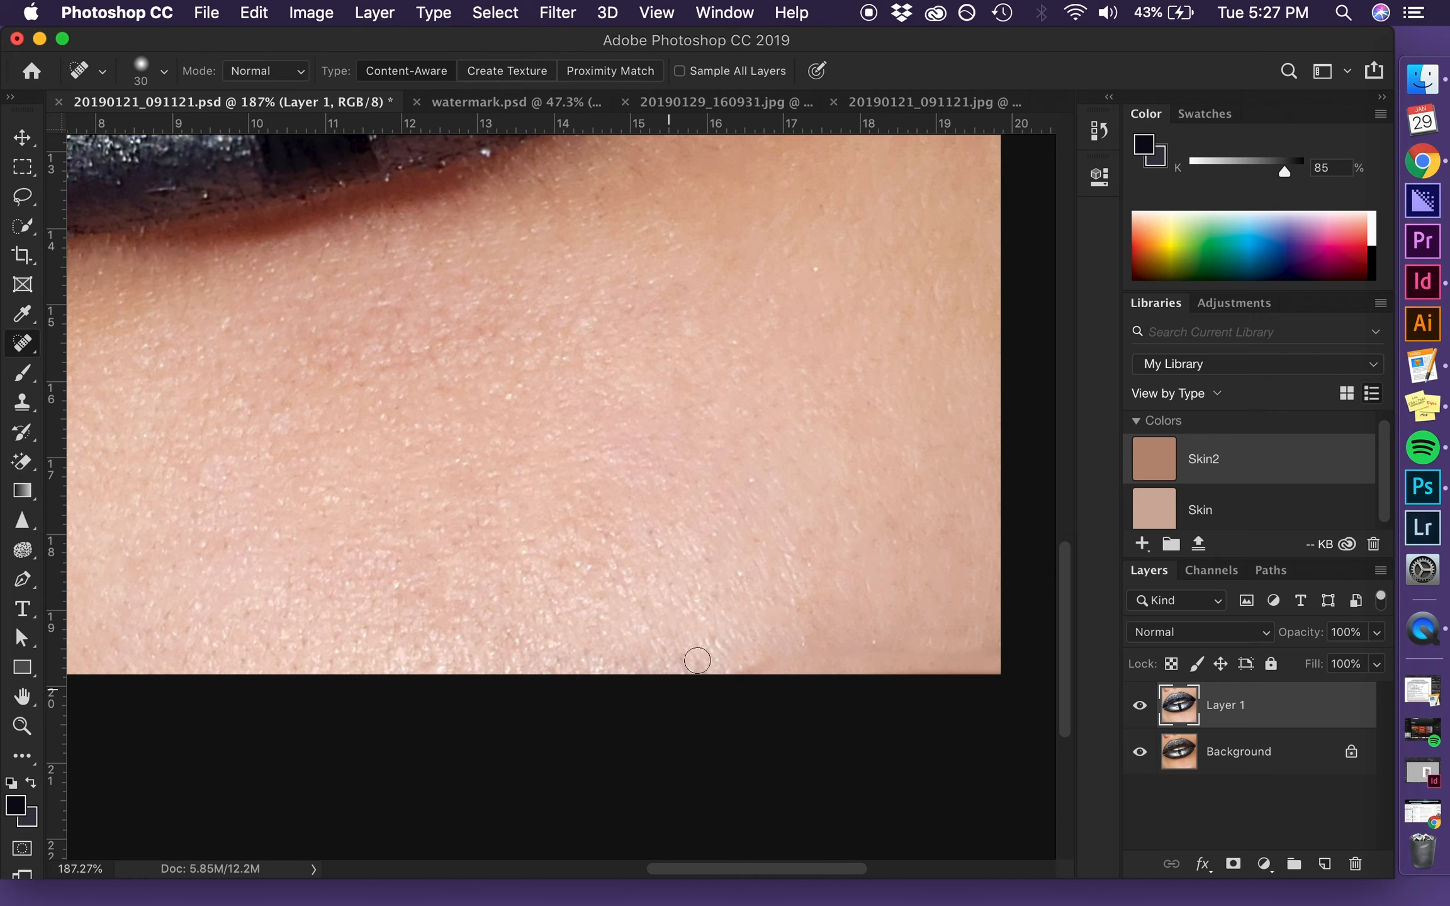
drag(537, 659, 485, 650)
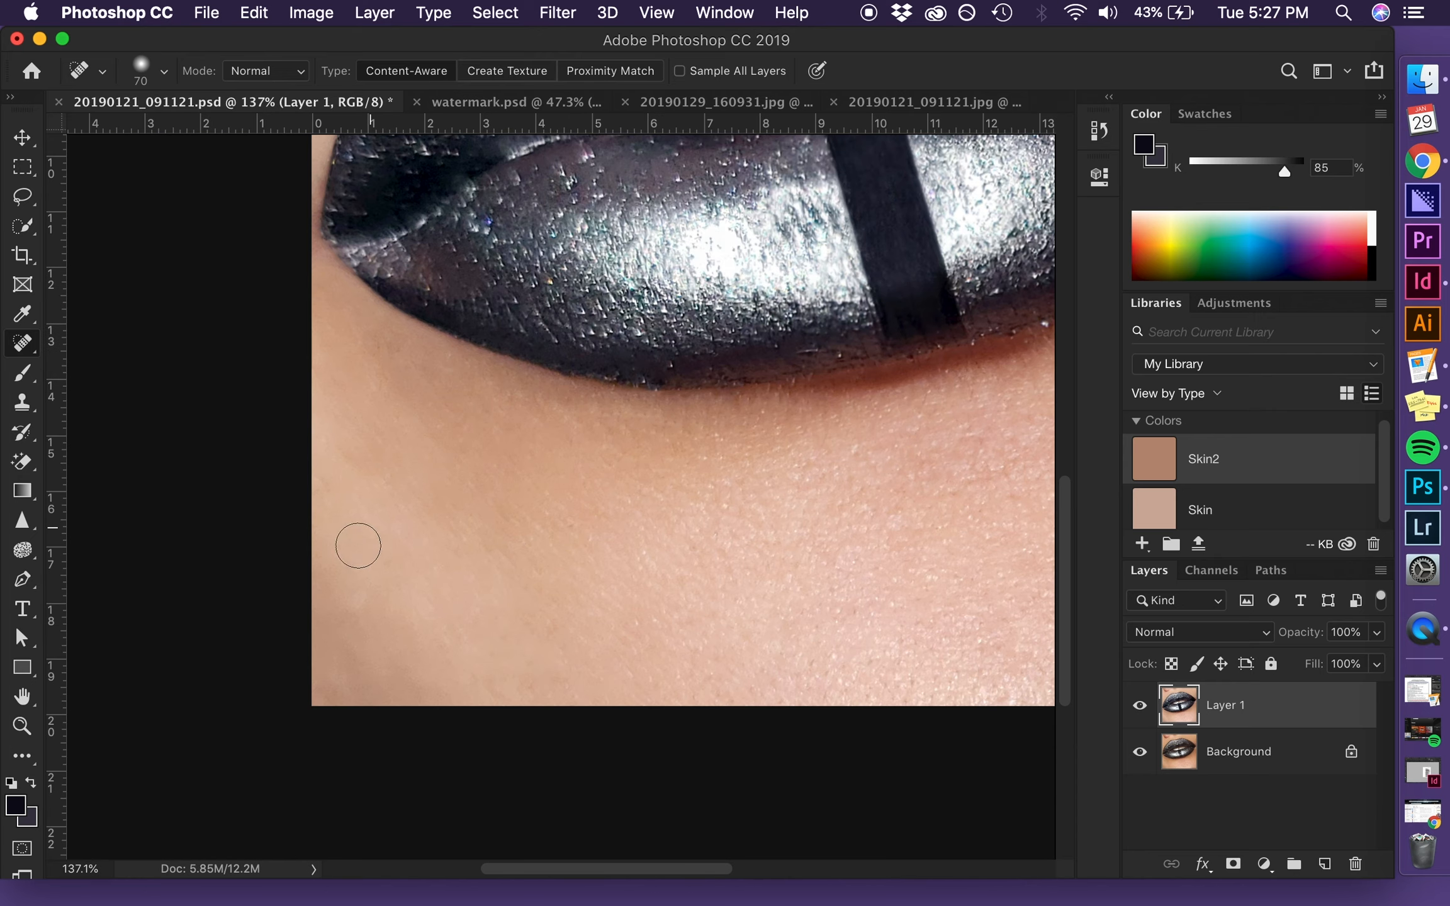
Step: Review the whole retouched photo and compare Layer 1 with the original Background by toggling its visibility
scroll(327, 638, up, 10)
scroll(330, 641, left, 7)
scroll(330, 641, up, 10)
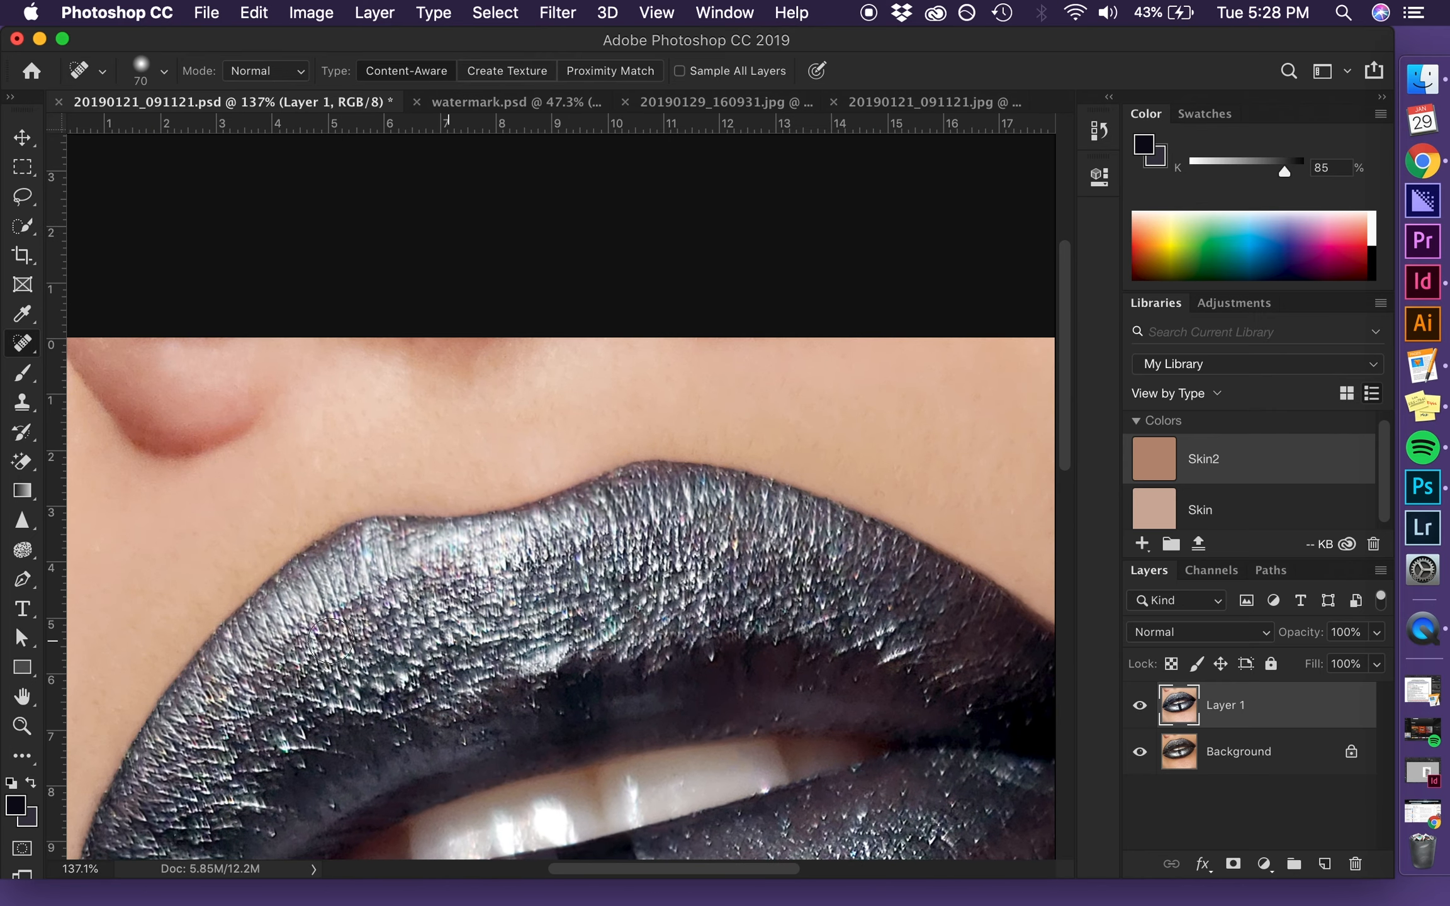
key(super+0)
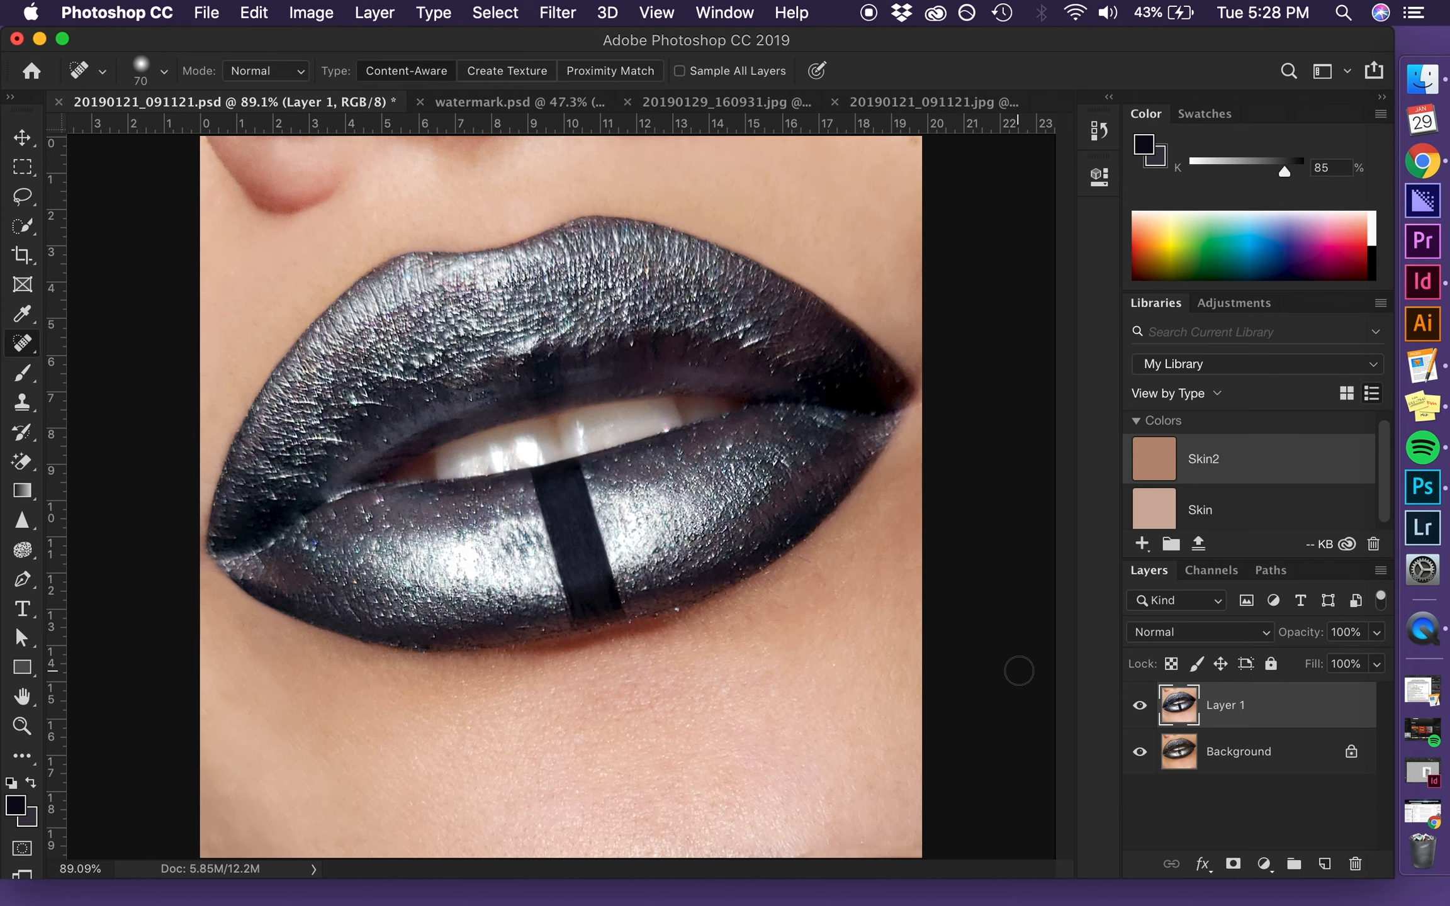
click(1140, 710)
click(1141, 710)
click(1141, 710)
click(1140, 710)
click(1140, 710)
click(1141, 711)
click(1141, 710)
click(1141, 710)
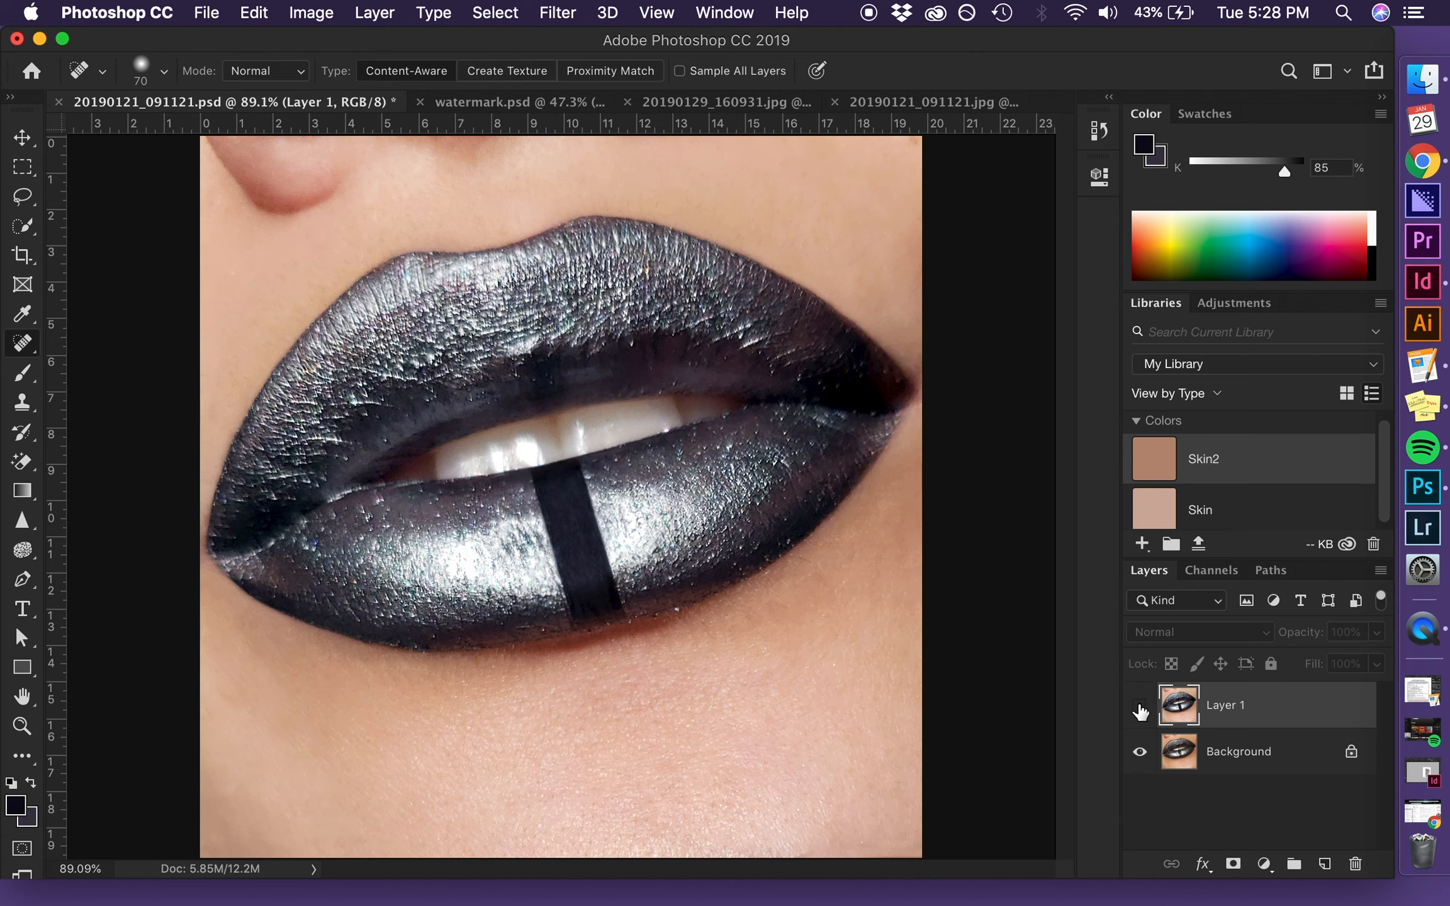
Step: Compare the retouched lips with the original photo by switching Layer 1's visibility off and on
click(1141, 710)
click(1141, 710)
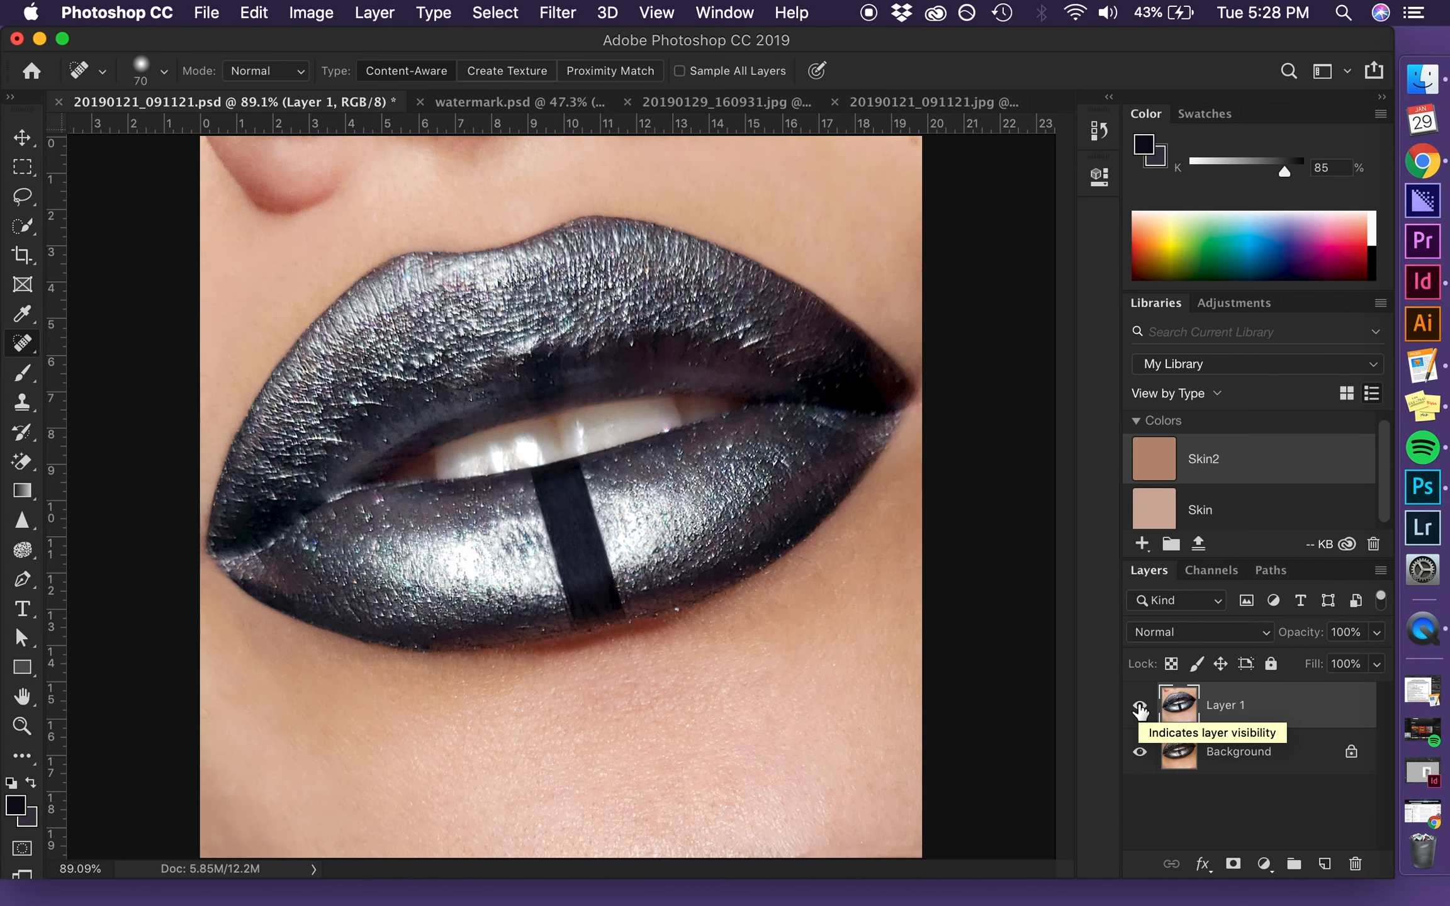
click(1141, 710)
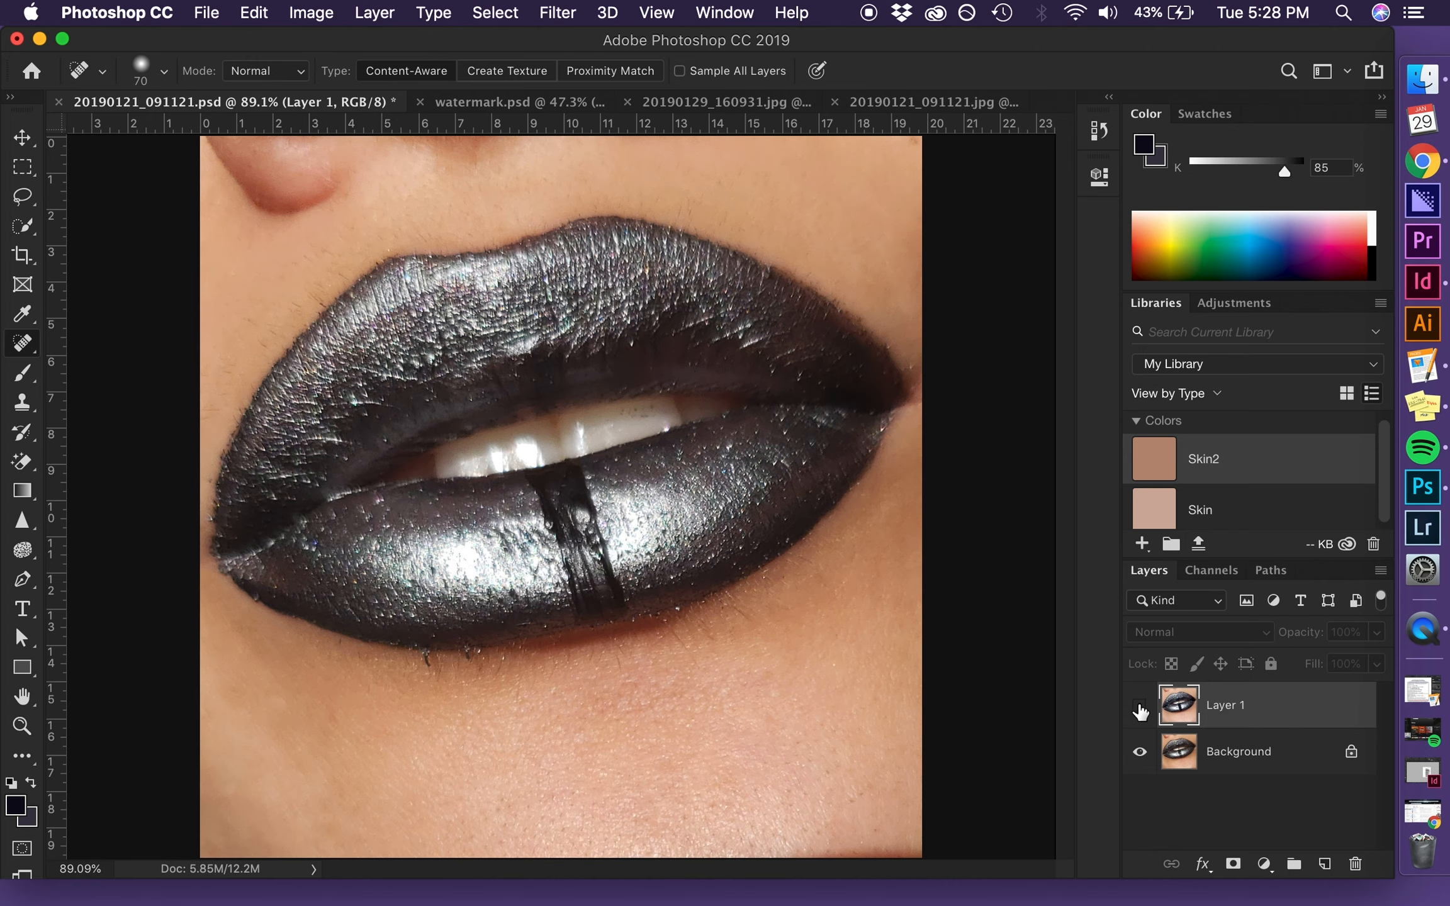
click(1141, 710)
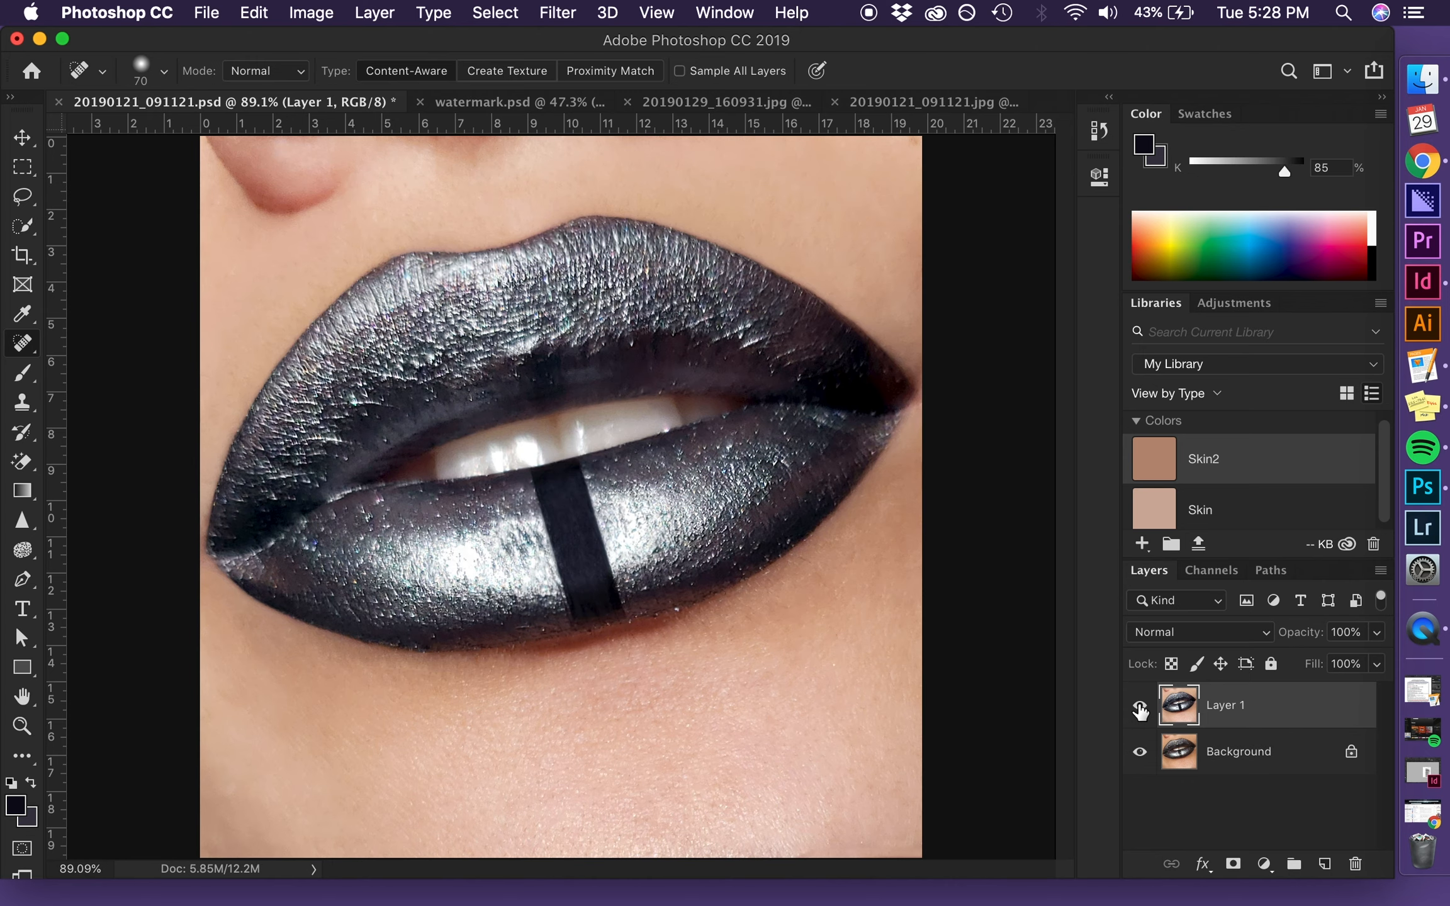
click(1141, 710)
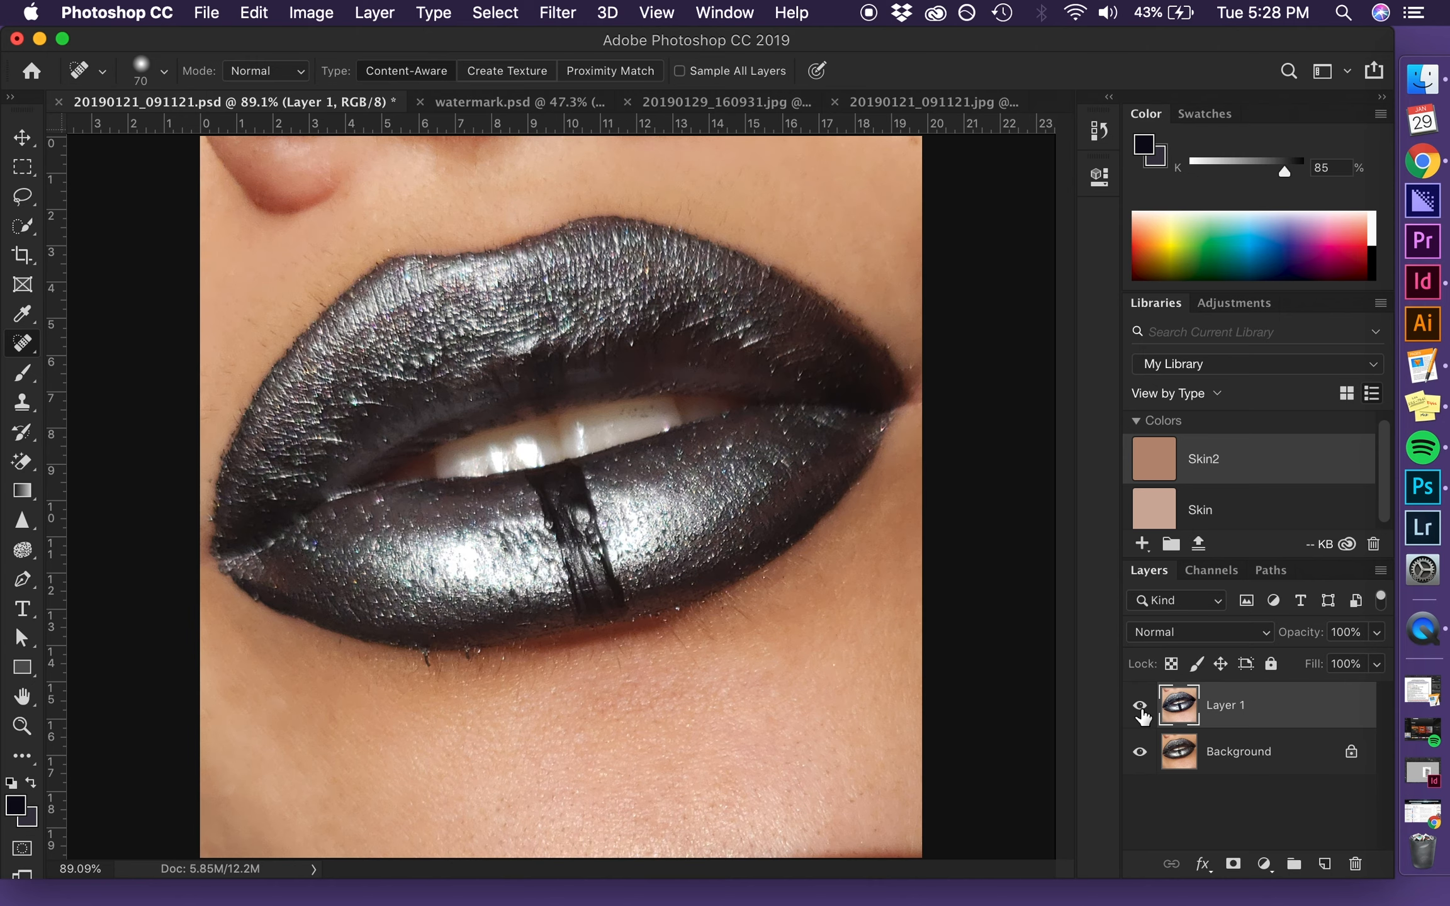
click(1141, 710)
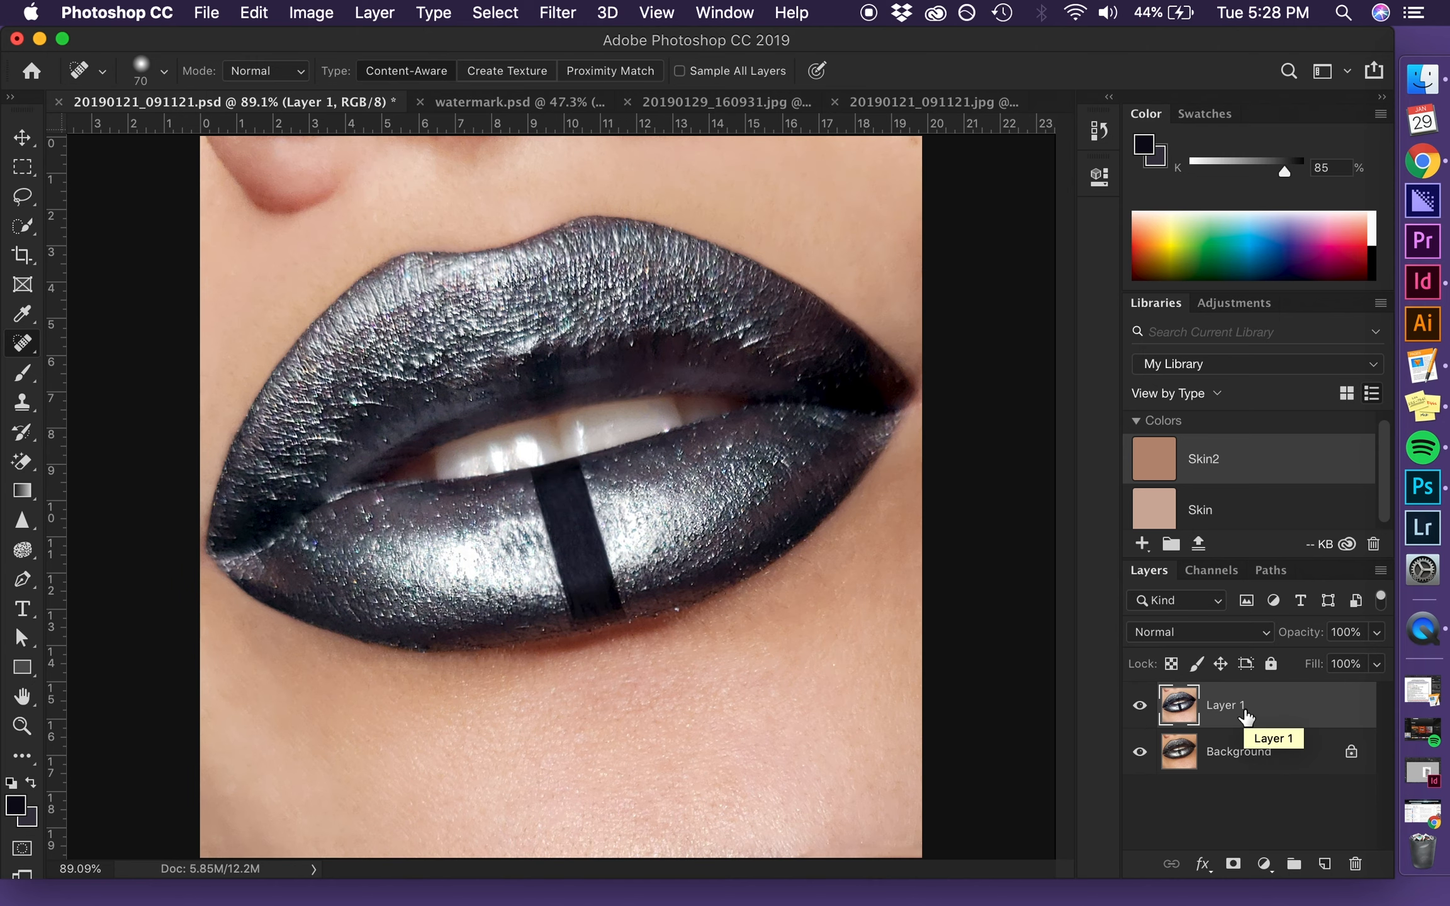
Step: Duplicate the Background layer and hide Layer 1 above it
click(1223, 762)
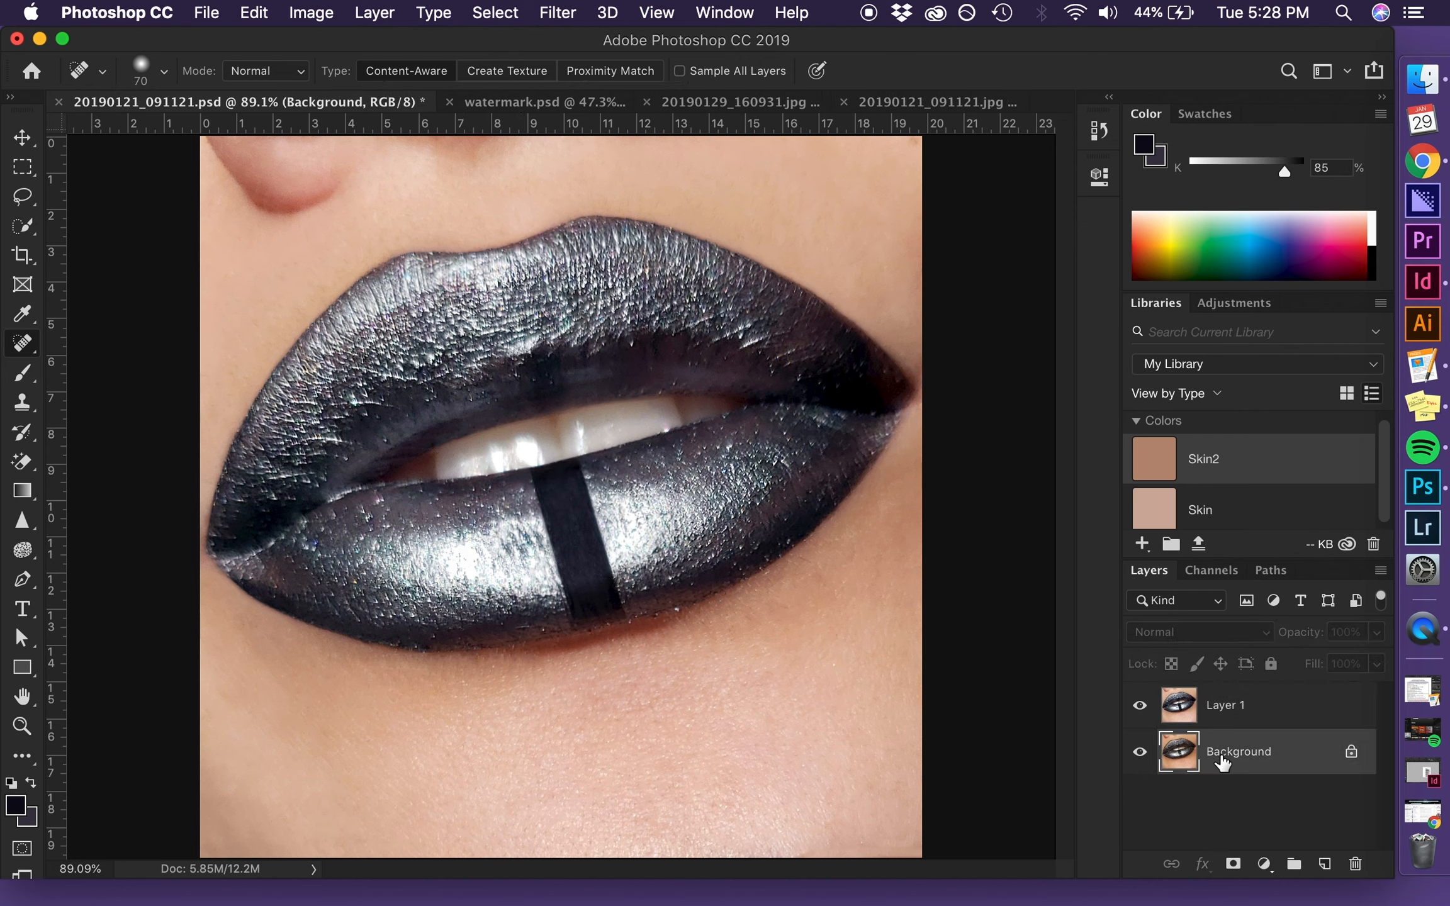
key(super+j)
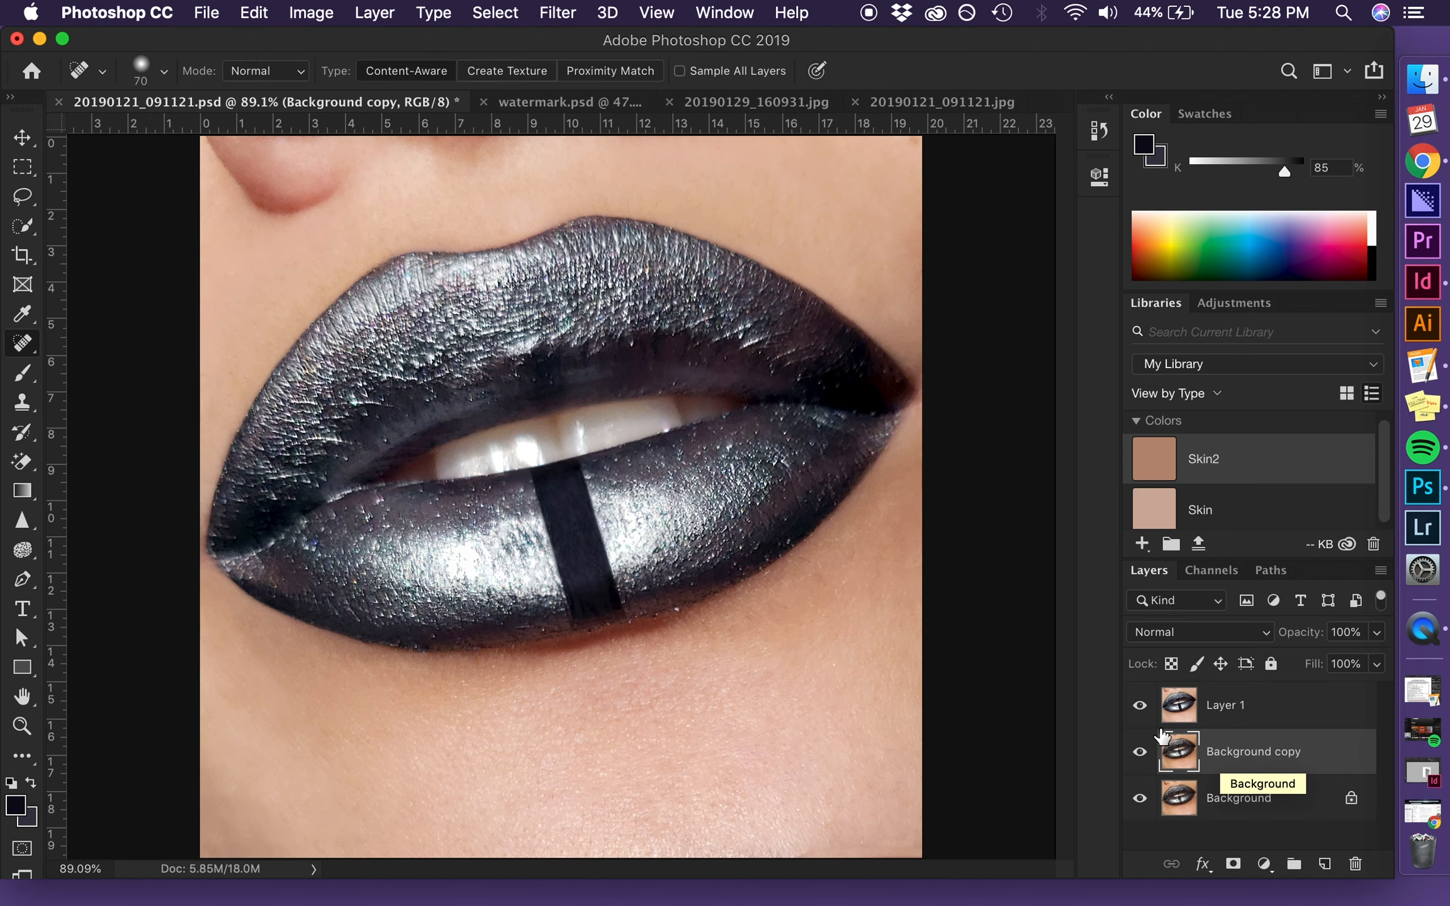
click(1141, 705)
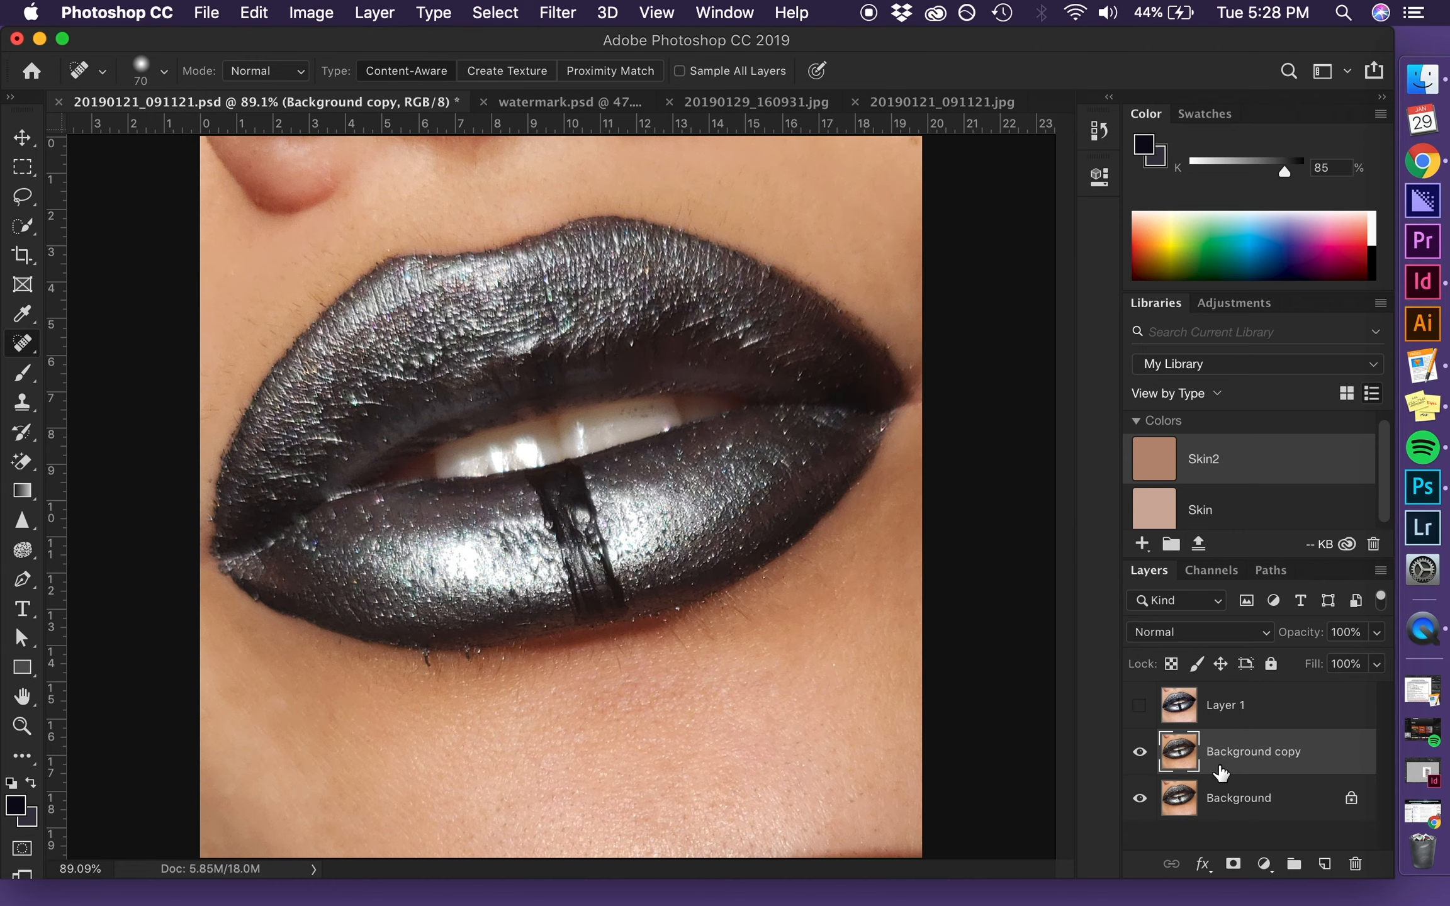
key(super+l)
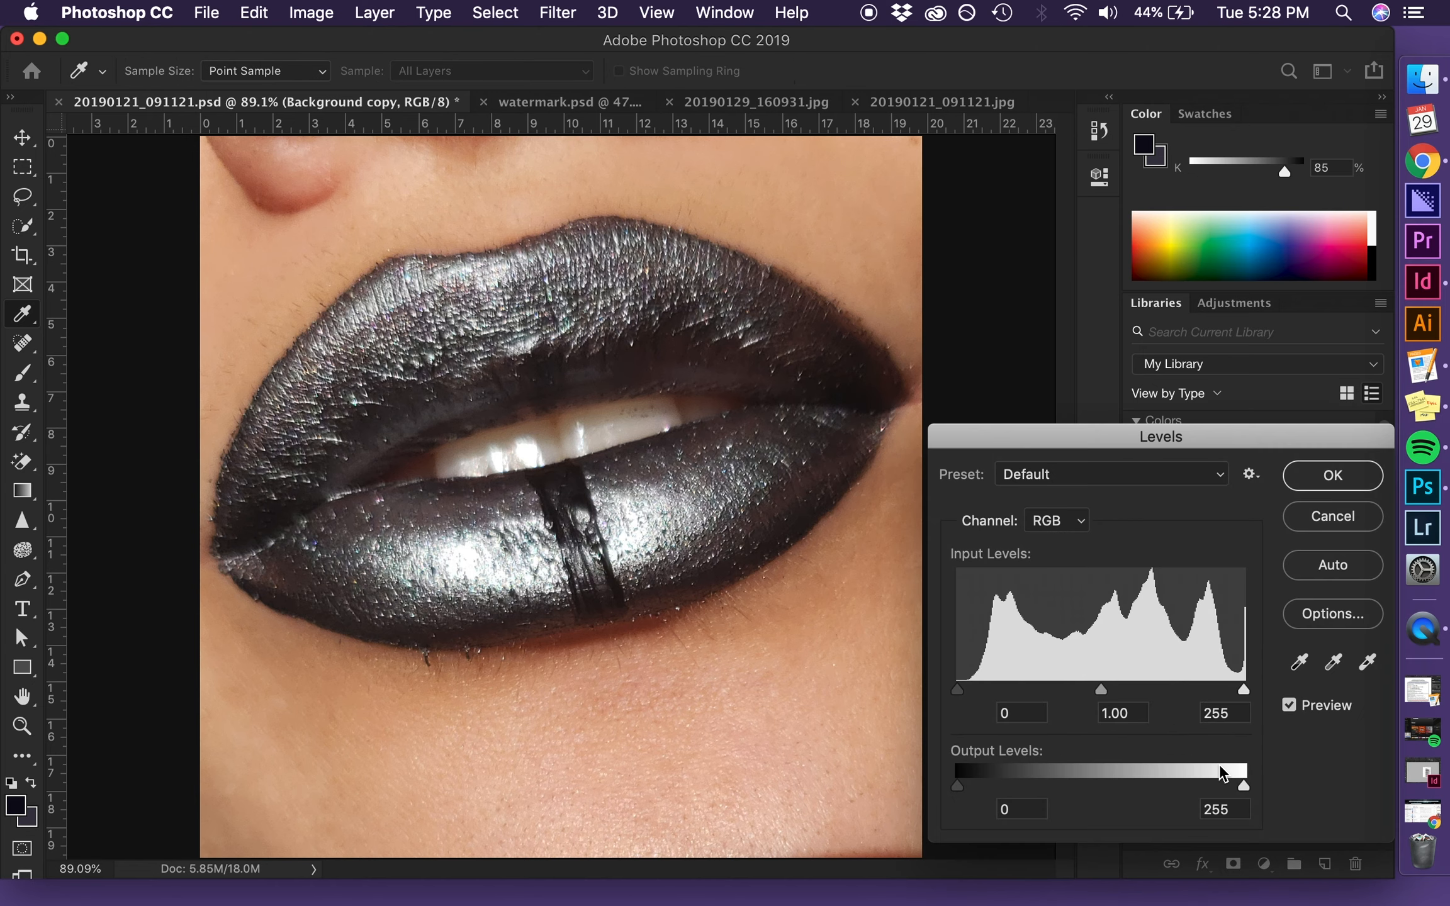
click(1328, 475)
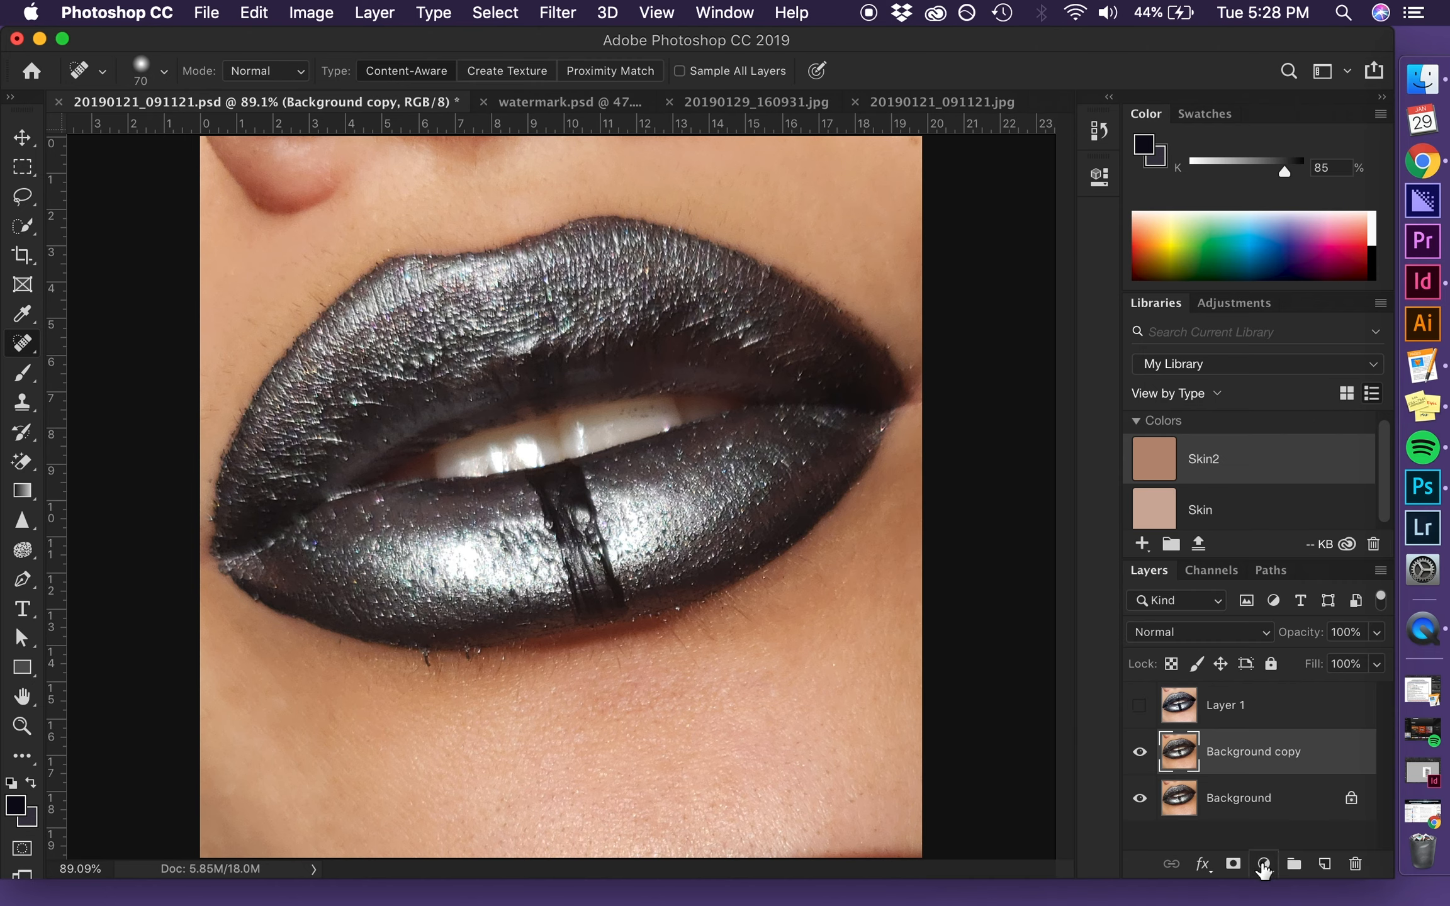
click(1263, 867)
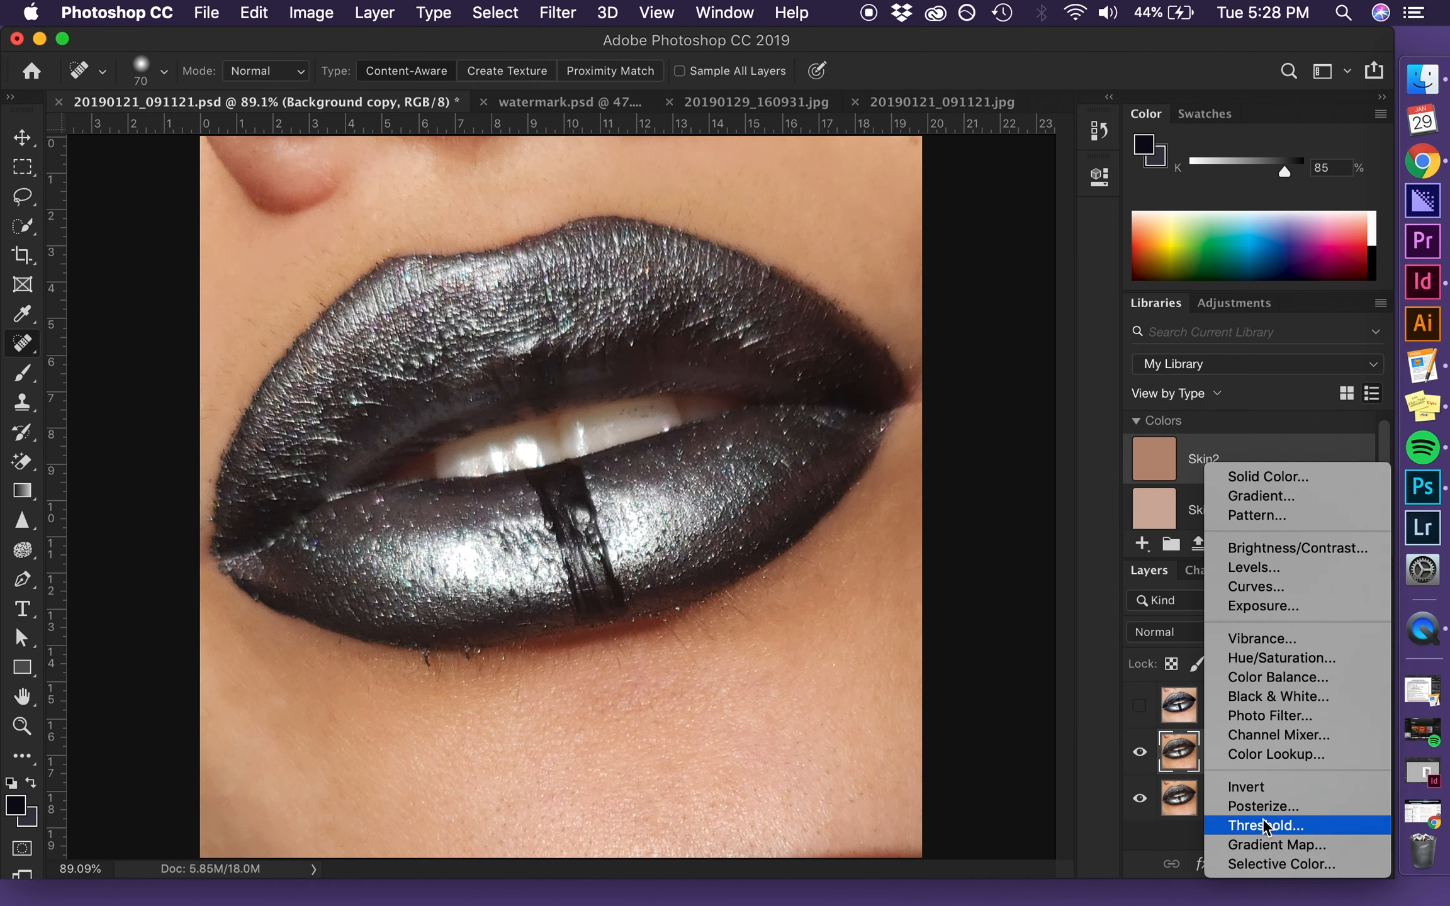
click(1277, 567)
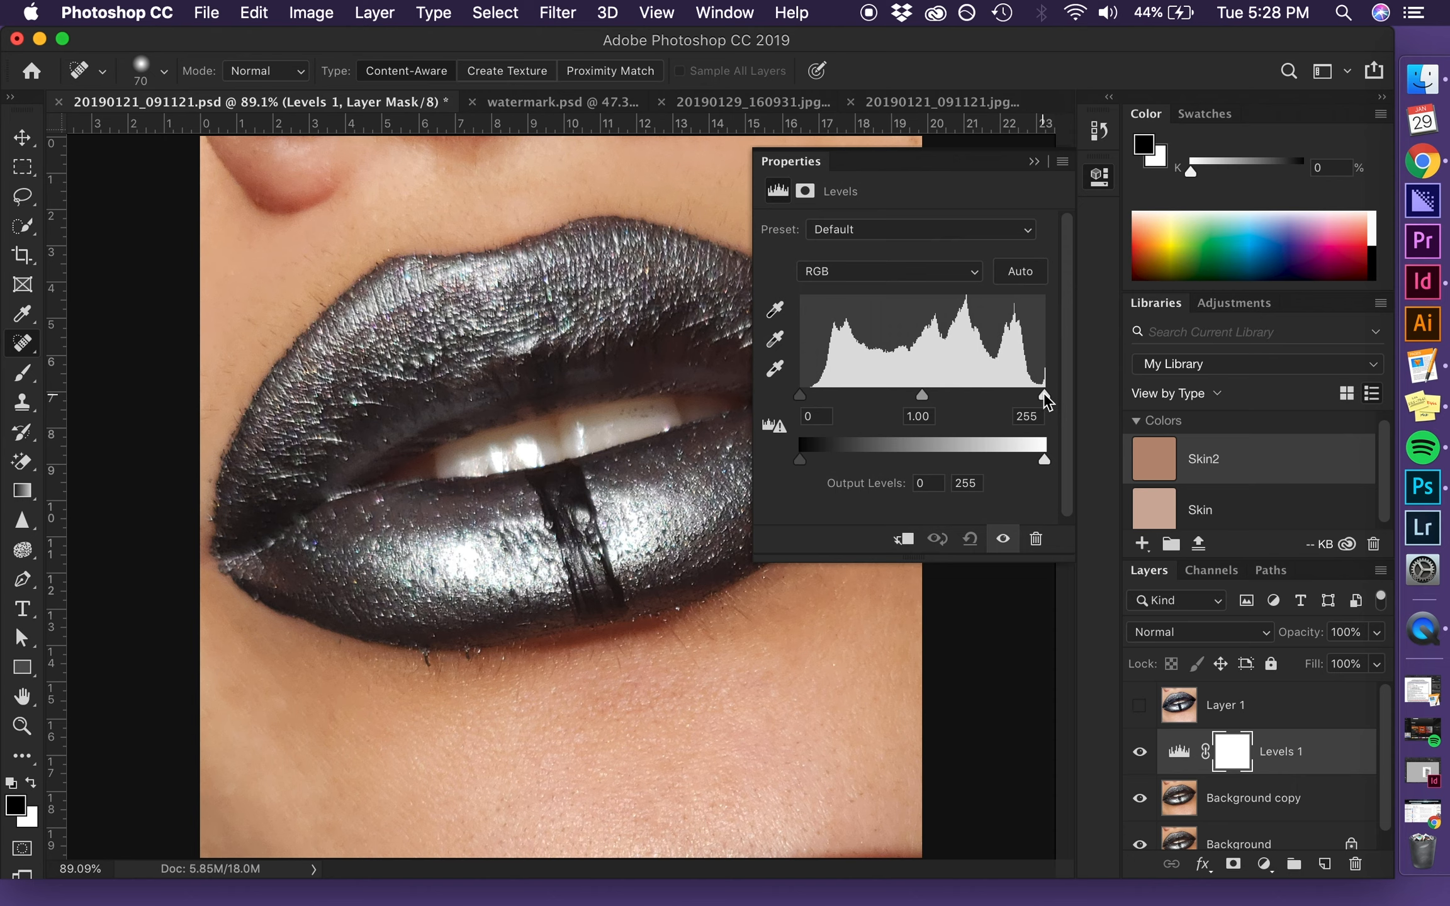
mouse_move(1044, 395)
mouse_down()
mouse_move(1002, 399)
mouse_move(1044, 395)
mouse_up()
drag(906, 400, 919, 398)
drag(801, 395, 770, 410)
key(BackSpace)
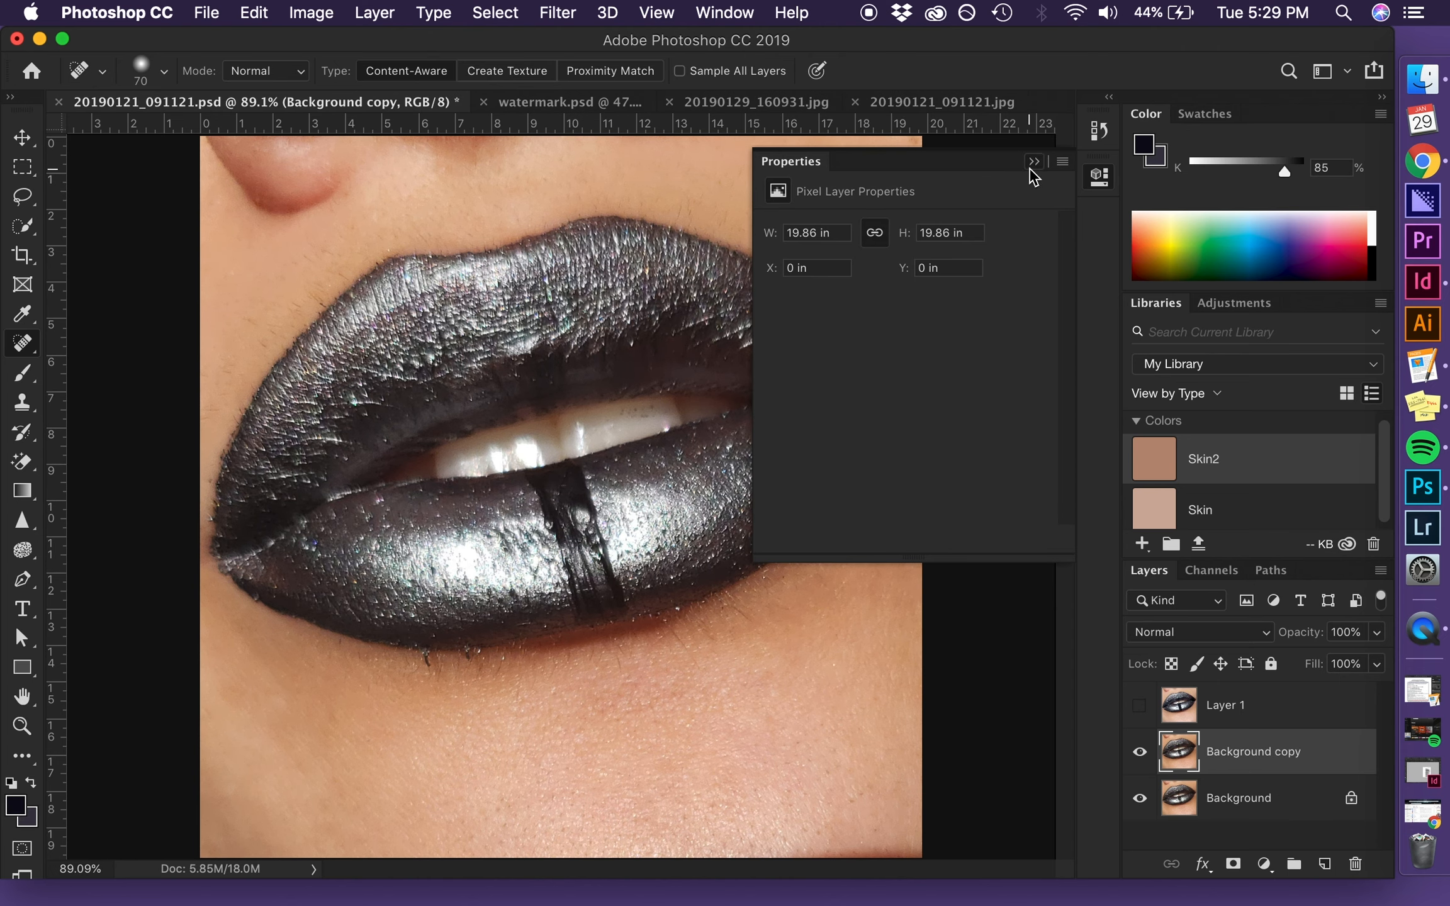
click(1034, 161)
Step: Start a Levels adjustment on the Background copy layer with RGB shadow input 12 and midtones 1.15
key(super+l)
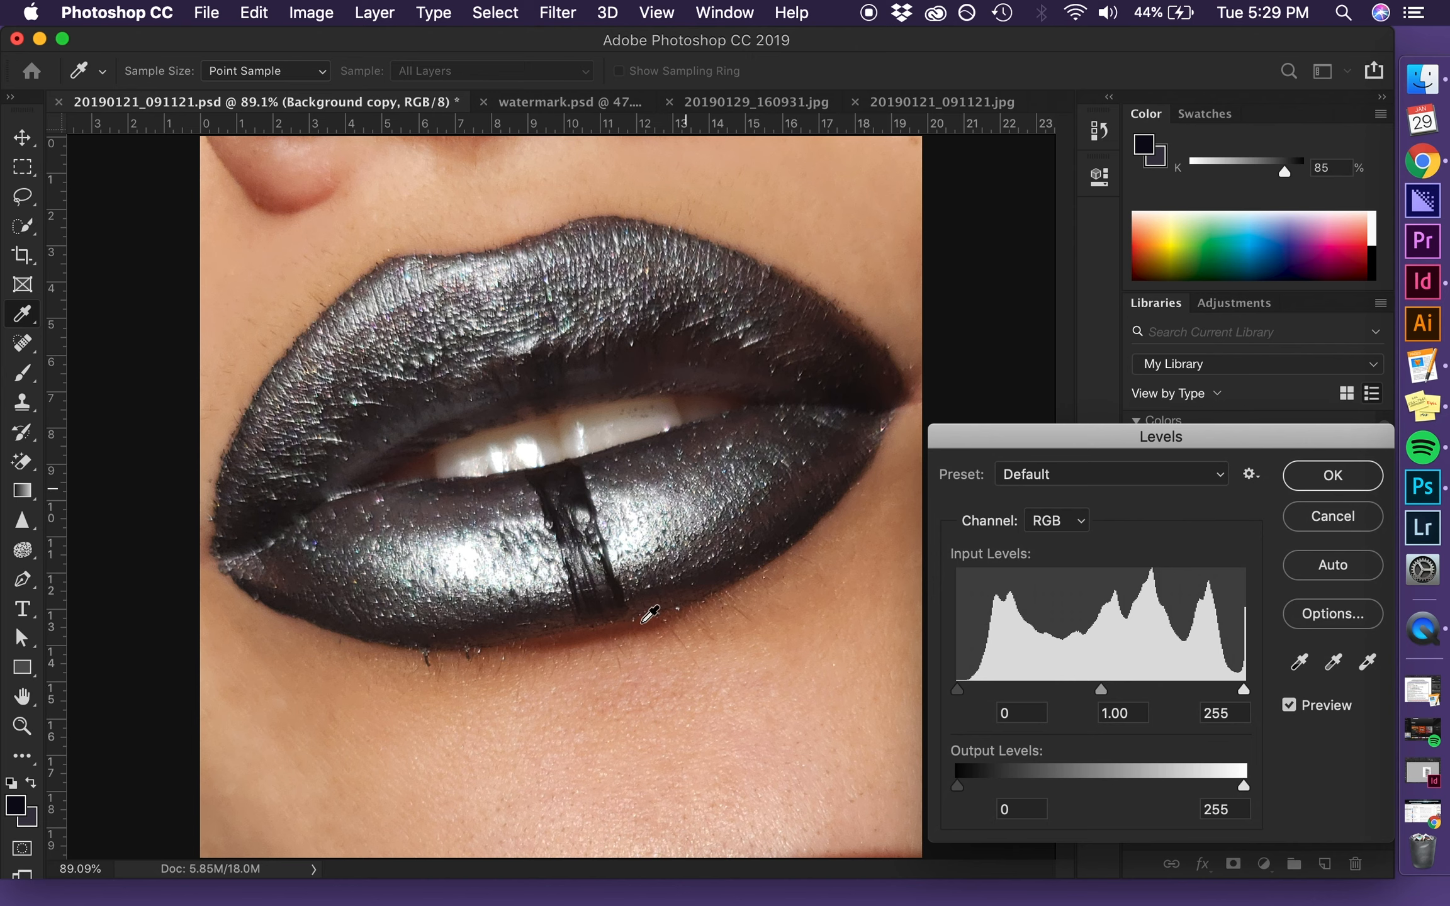
drag(1103, 695, 1087, 694)
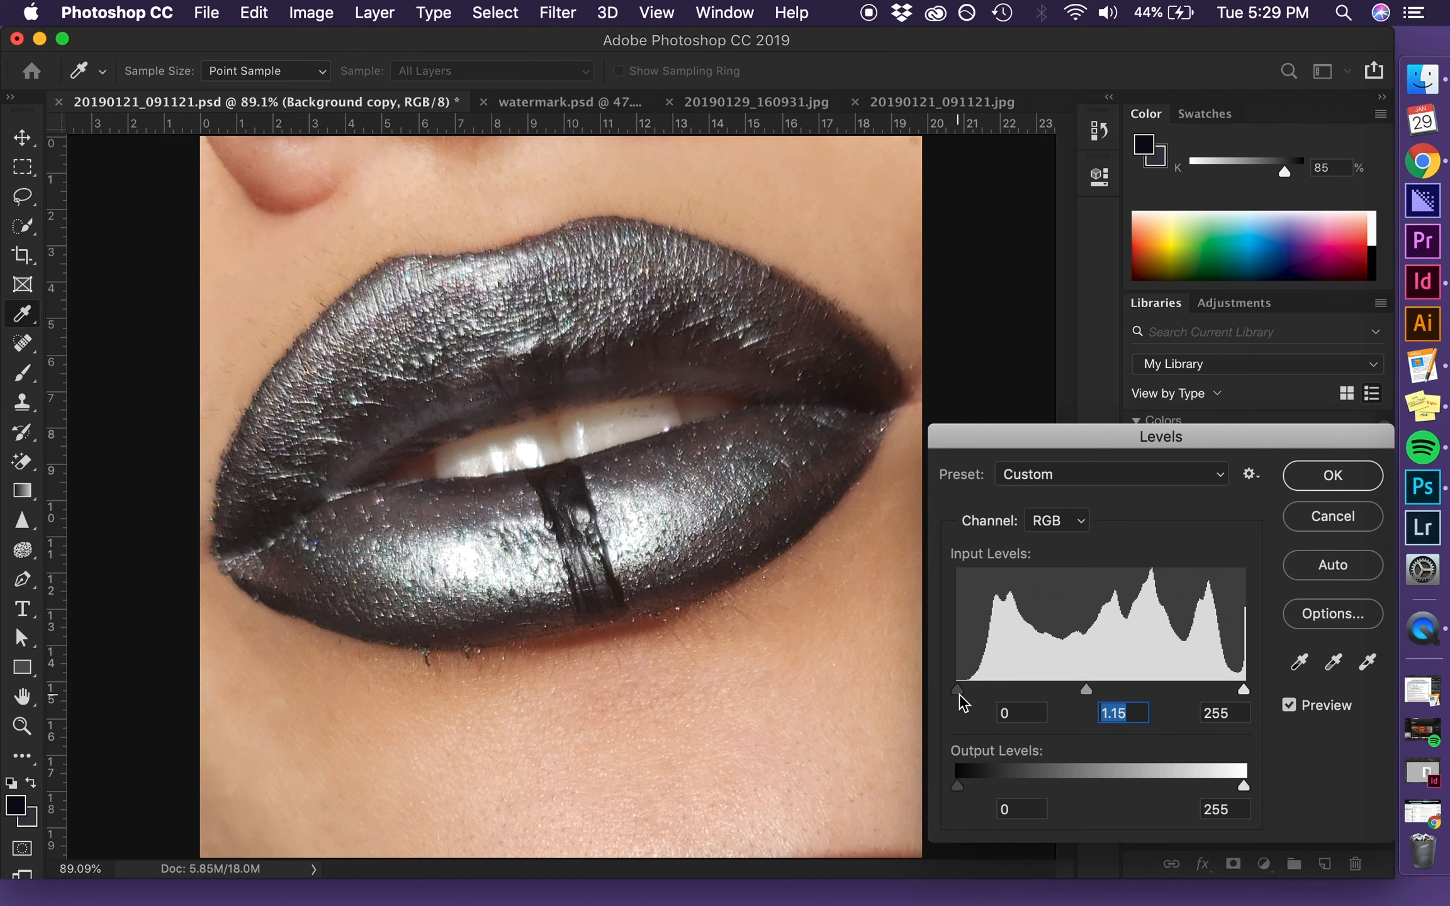
drag(960, 695, 974, 699)
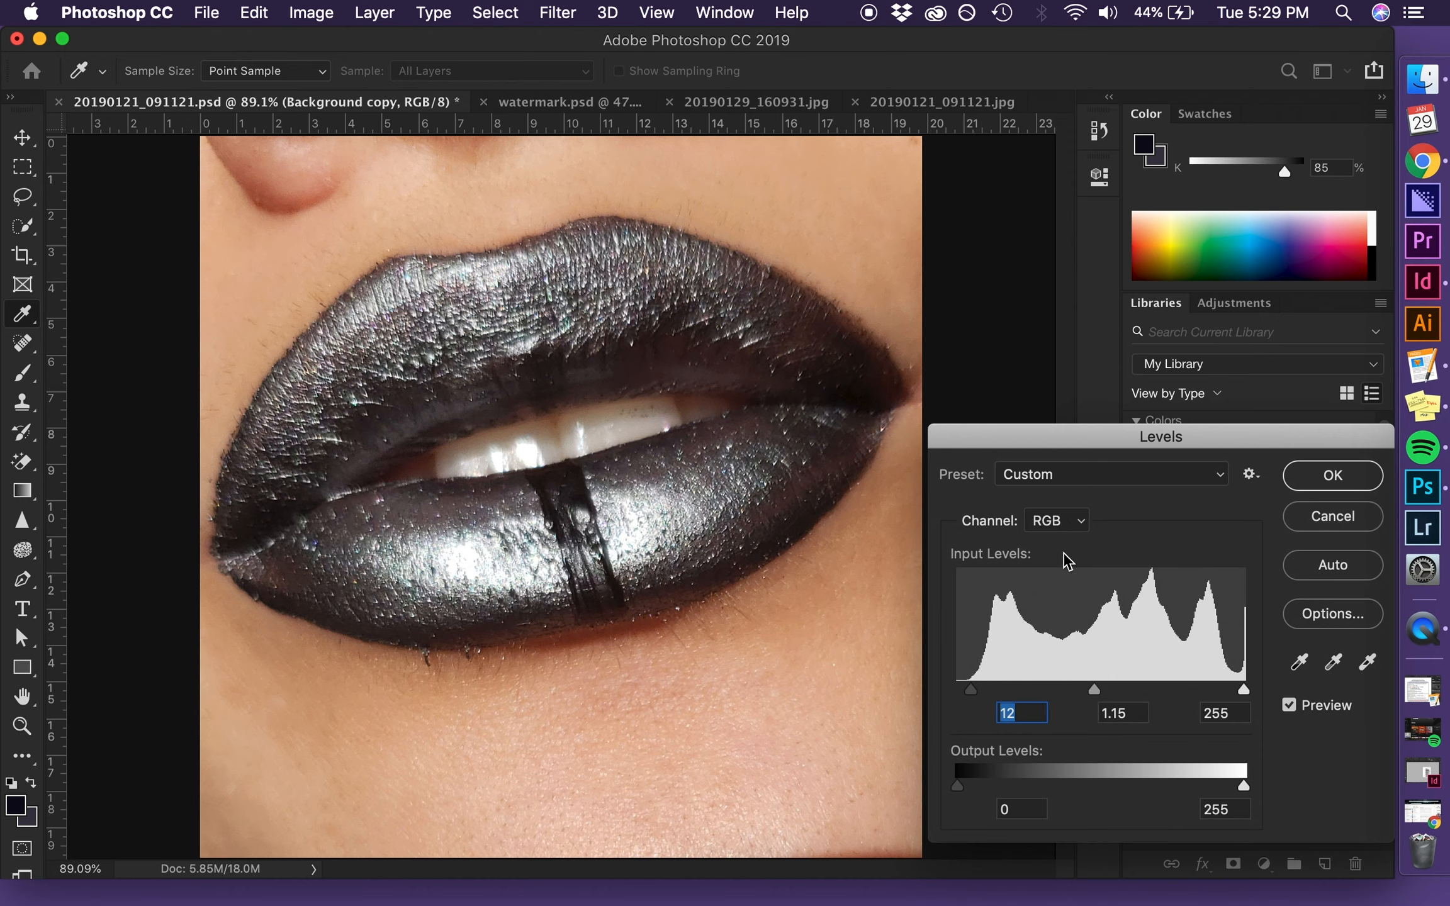
Step: Set the Blue channel's Levels to midtones 1.05 and highlight input 247 on Background copy
click(1064, 526)
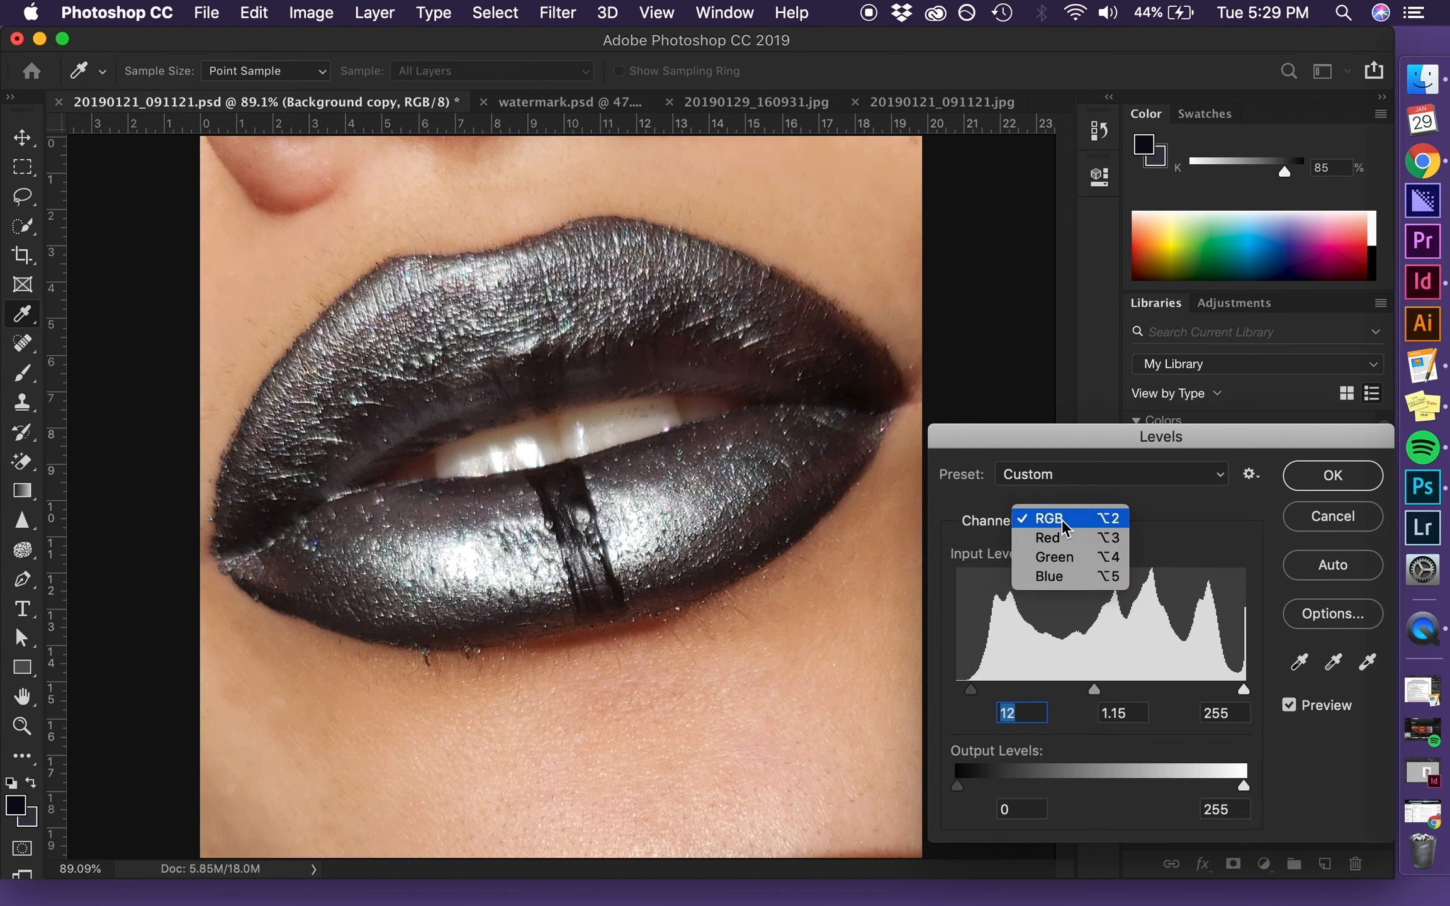
click(1063, 578)
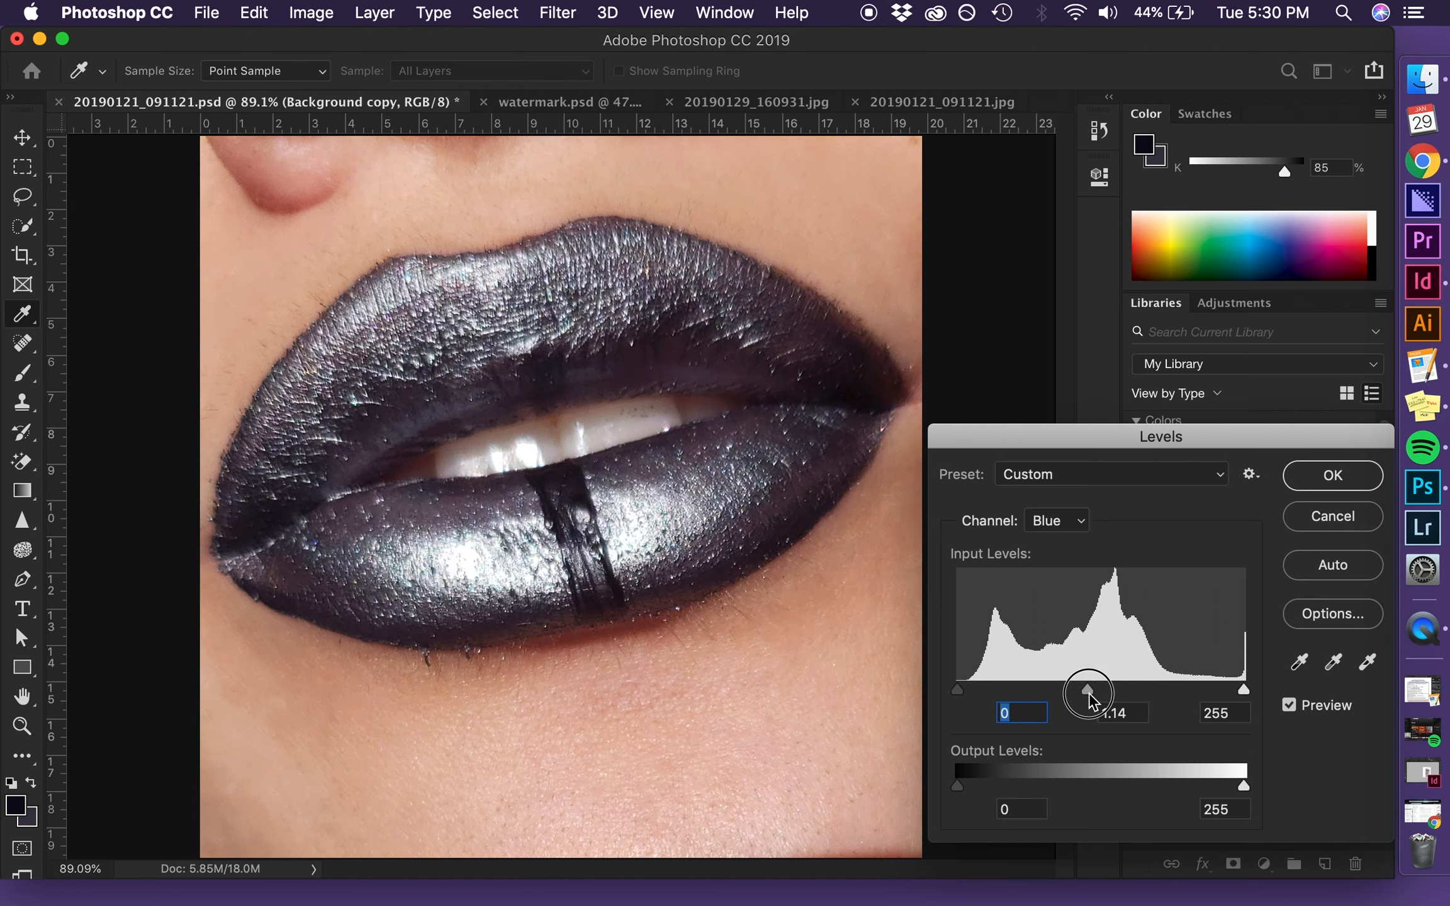
drag(1096, 694, 1097, 692)
key(Return)
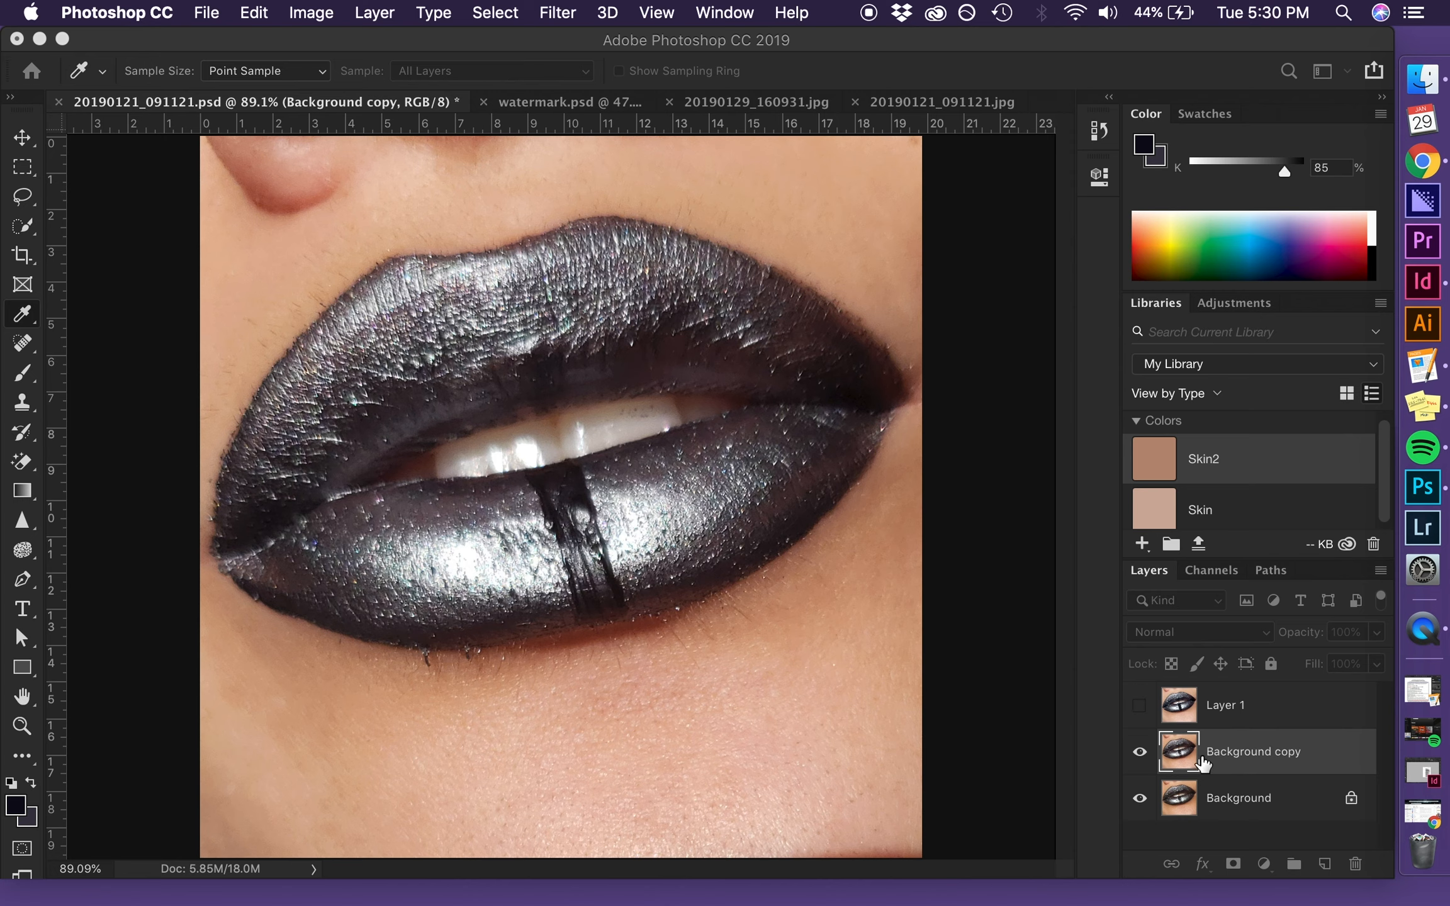
key(super+alt+l)
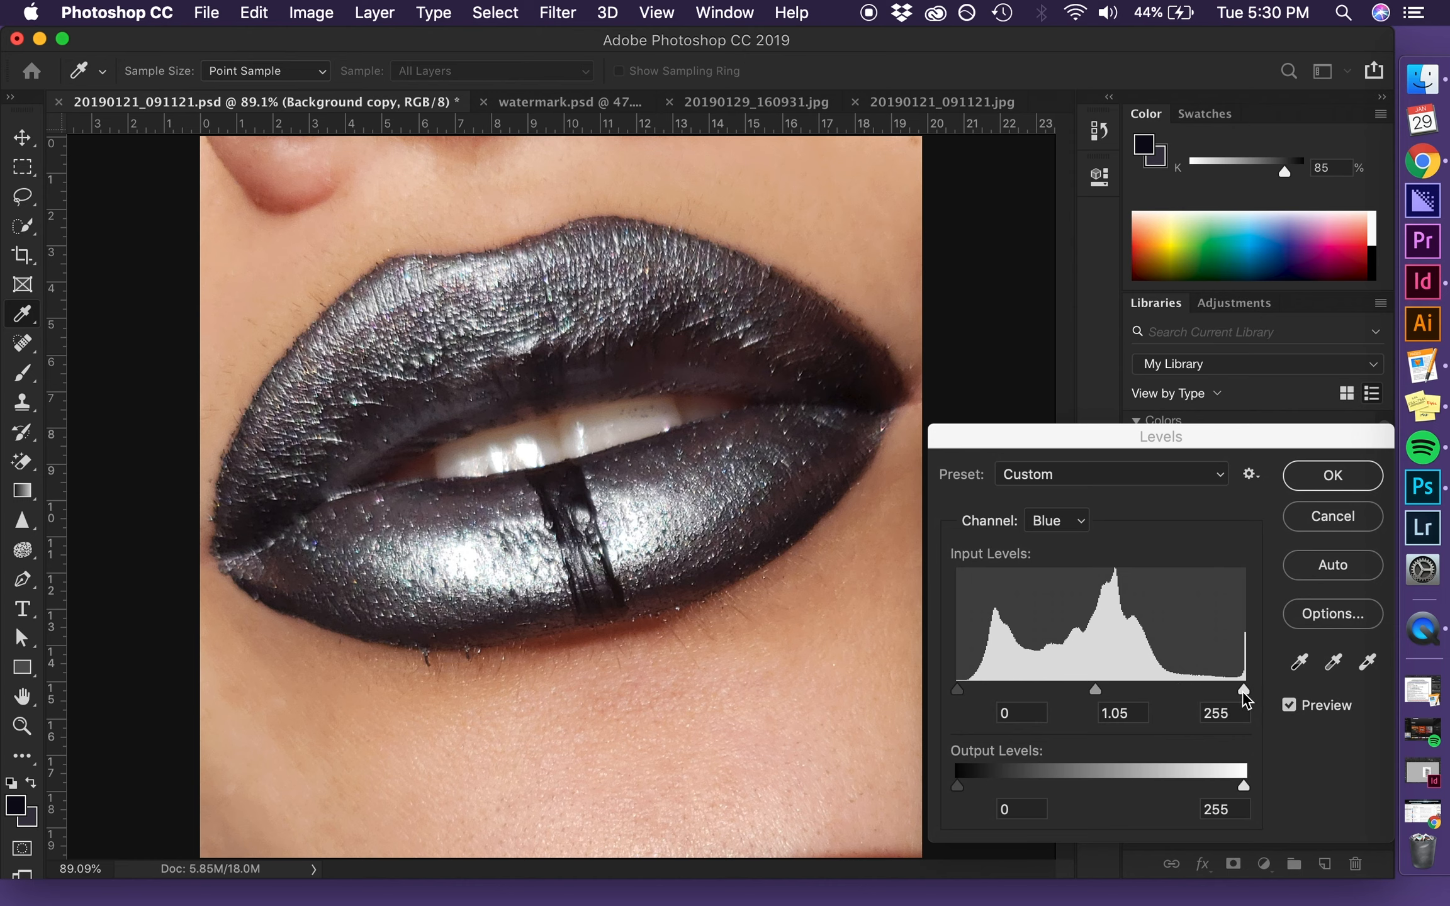
drag(1246, 698, 1237, 697)
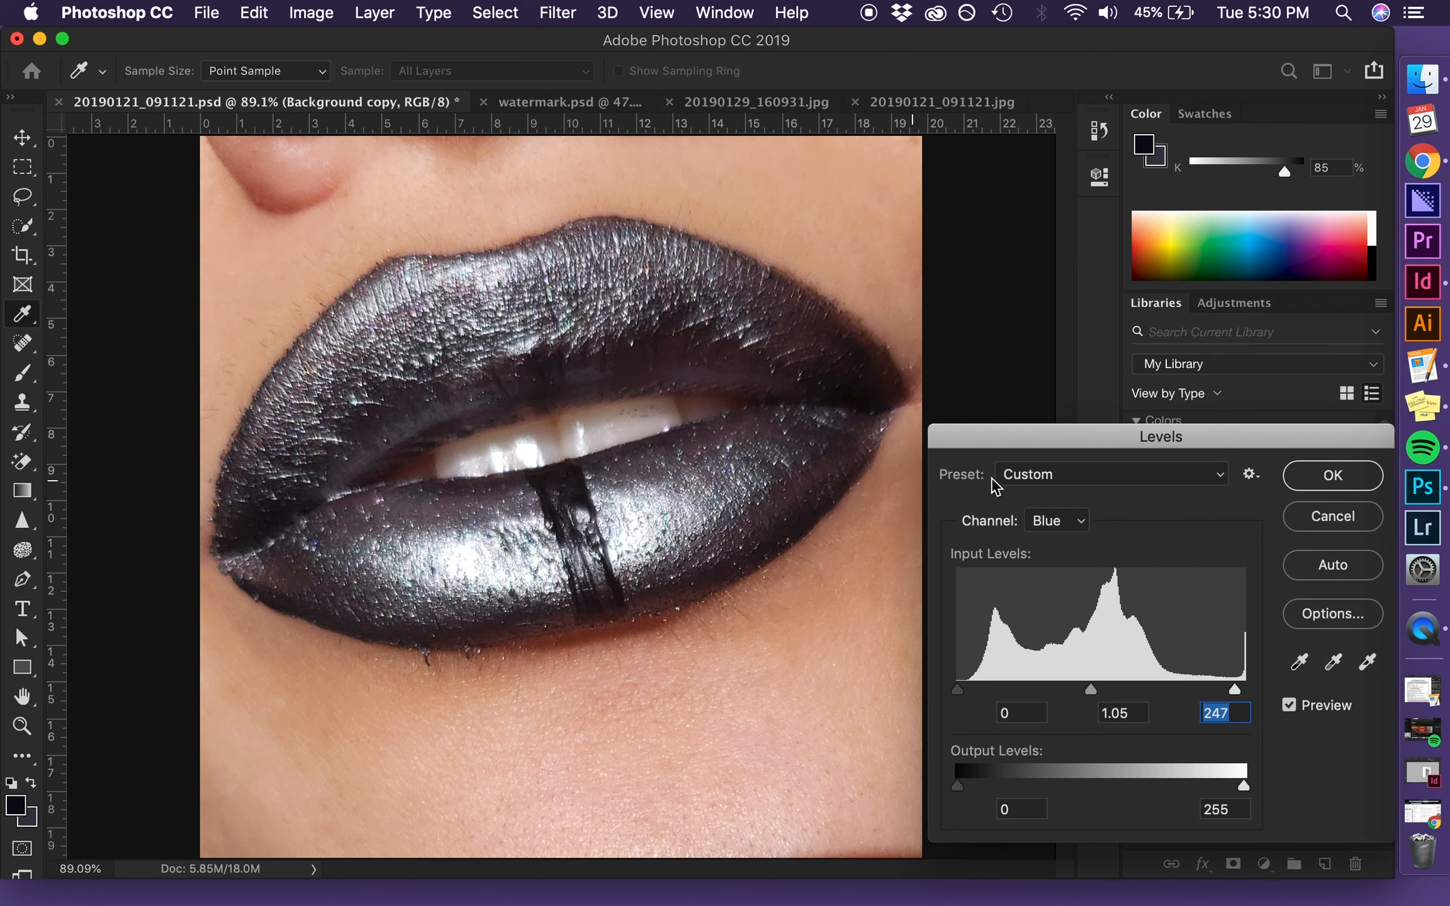
Step: Set the Red channel's Levels to shadow input 13, midtones 0.94 and highlight input 249
click(1056, 534)
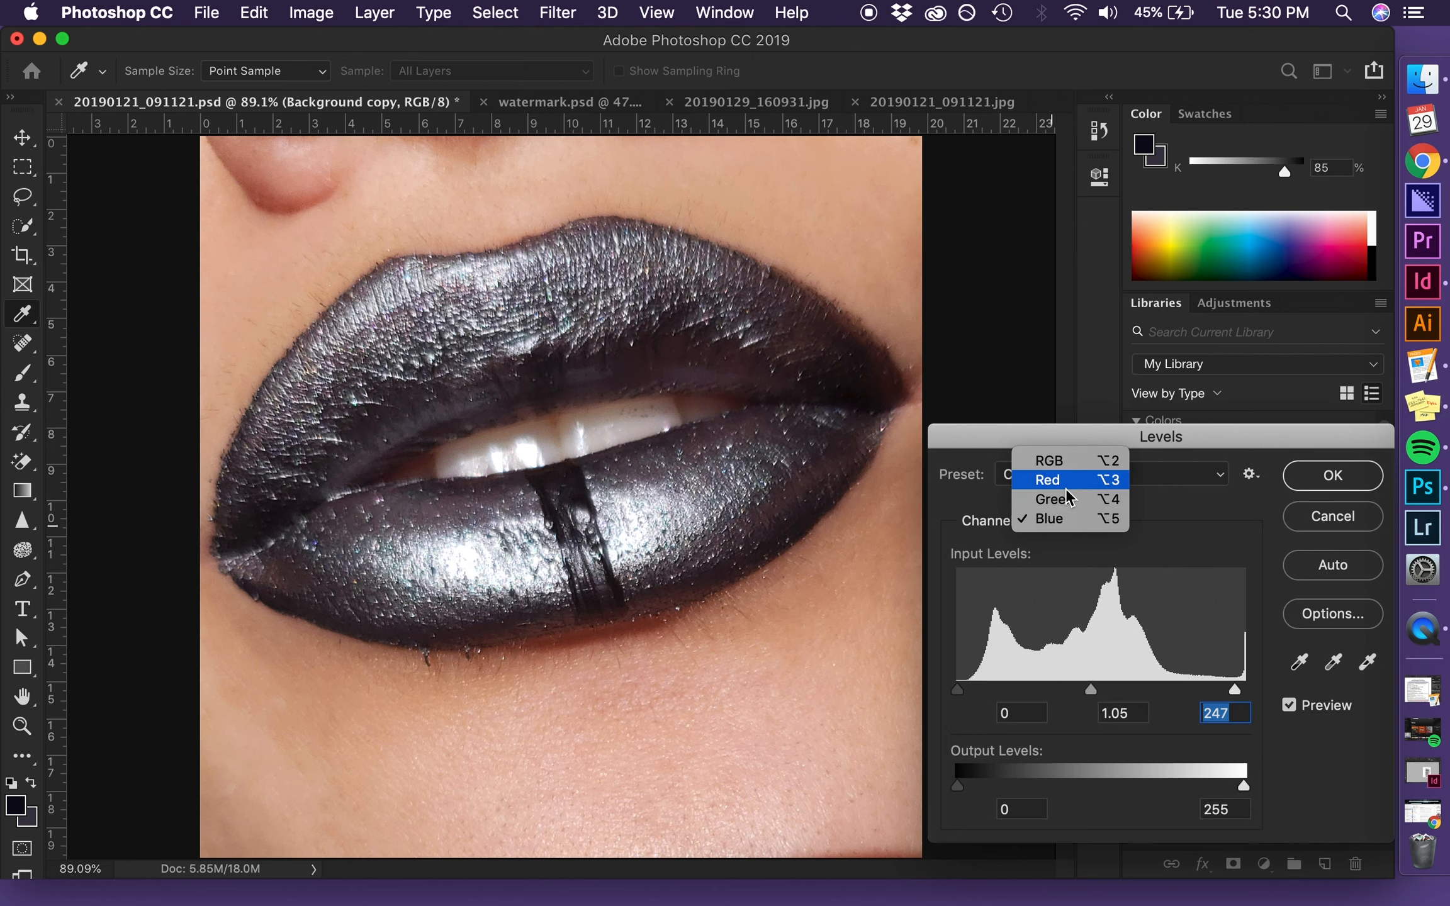
click(1067, 488)
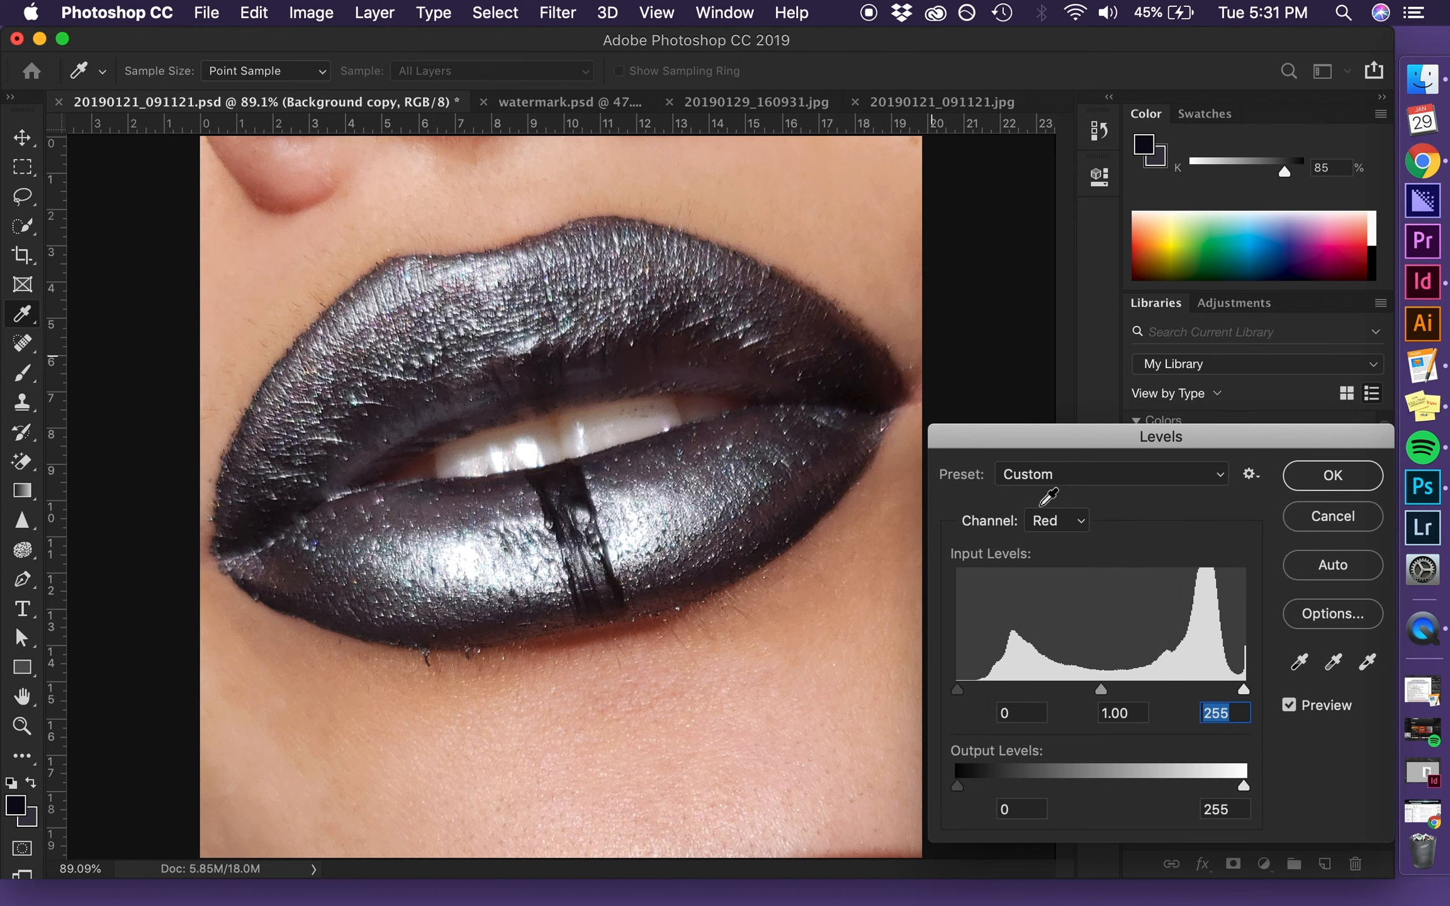
click(1058, 523)
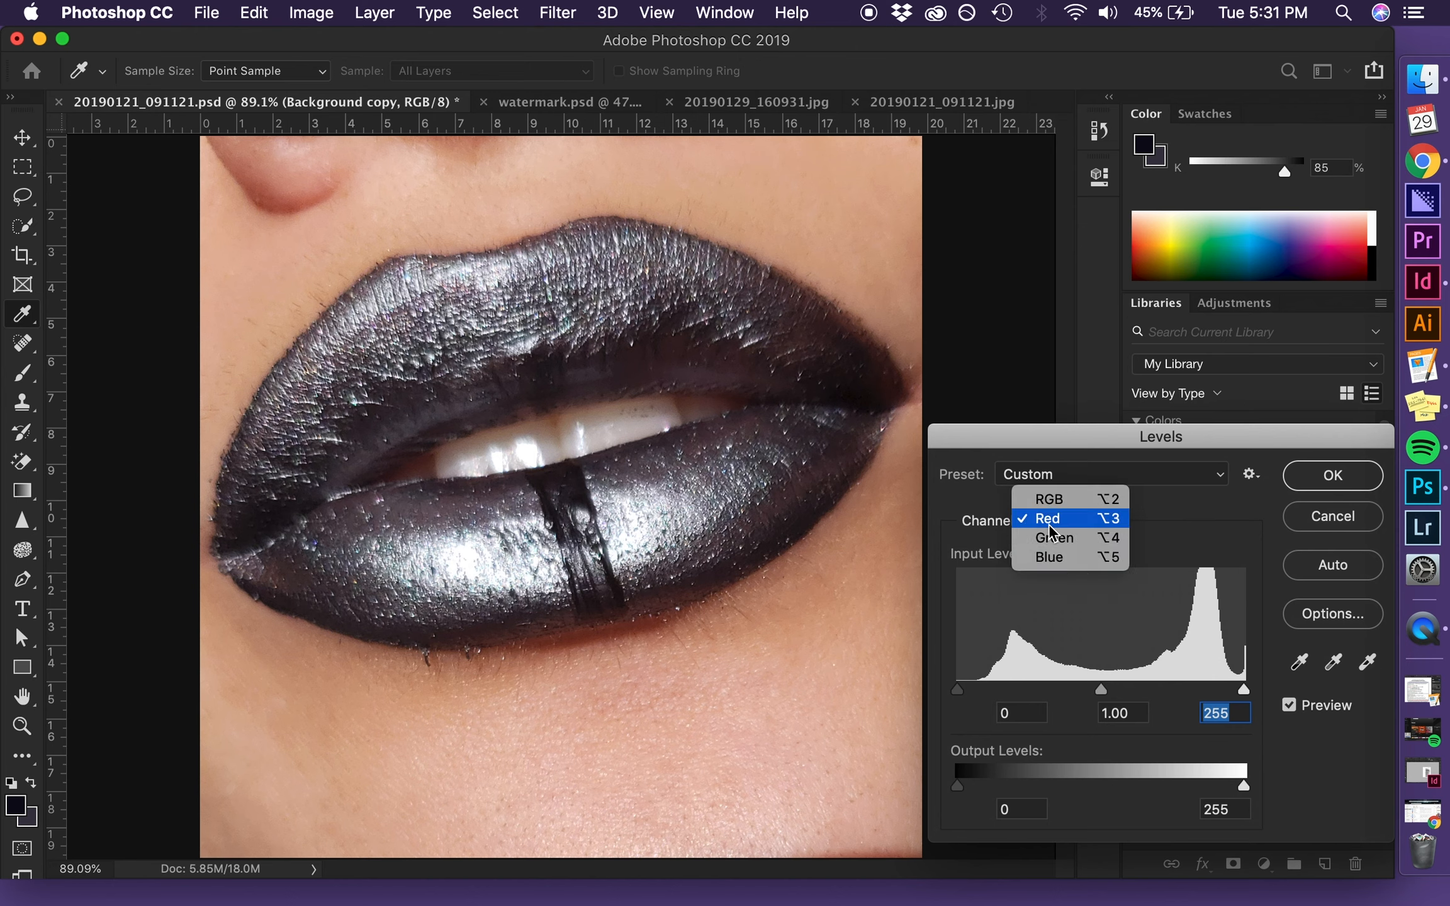
click(1049, 523)
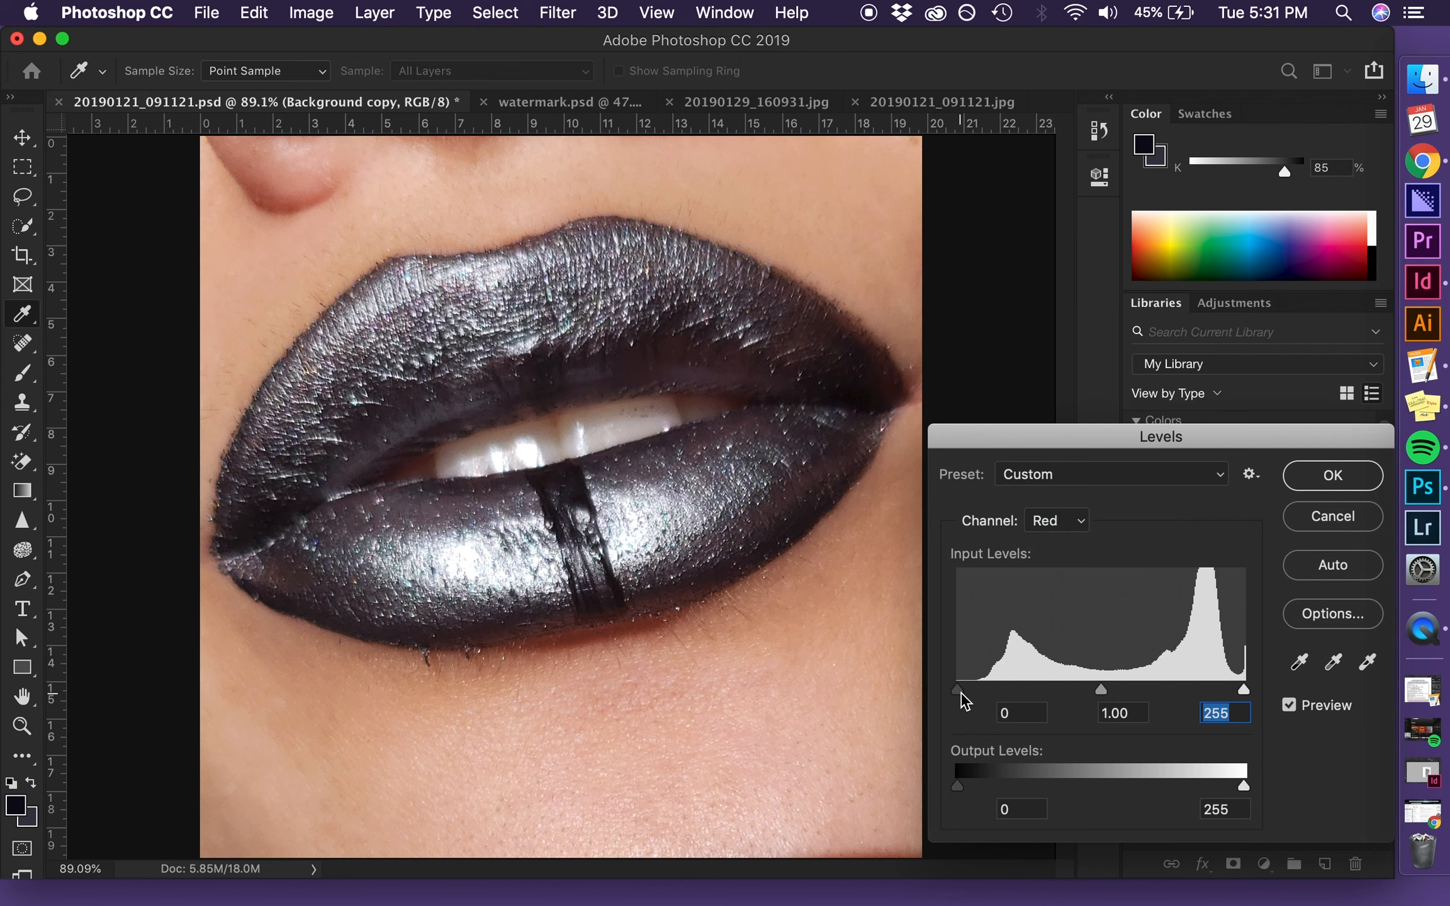
drag(961, 693, 974, 697)
click(973, 692)
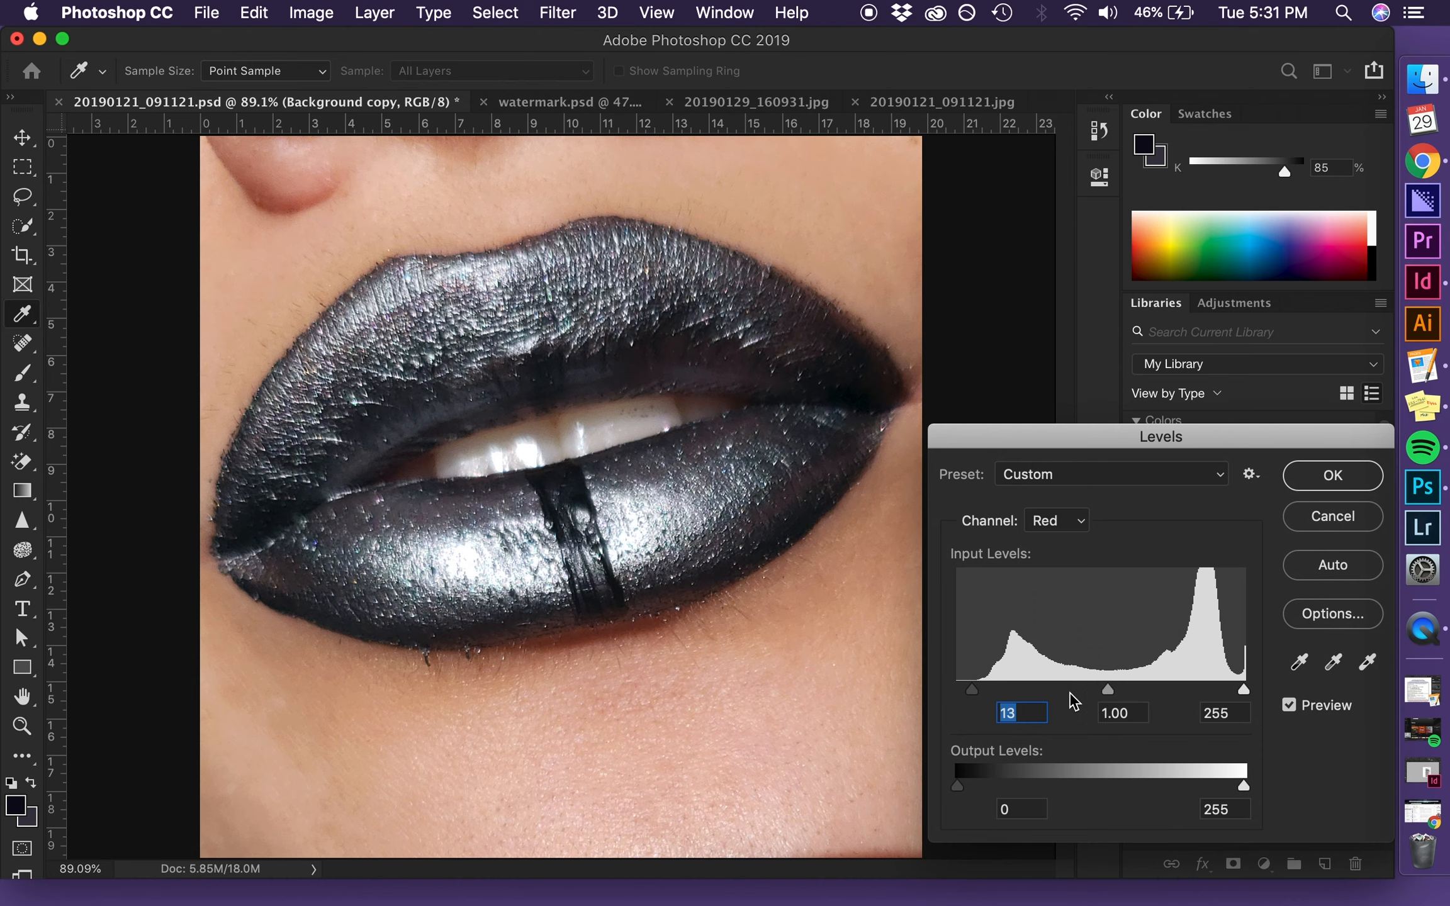
mouse_move(1106, 689)
mouse_down()
mouse_move(1070, 692)
mouse_move(1132, 700)
mouse_move(1111, 699)
mouse_up()
drag(1243, 693, 1238, 695)
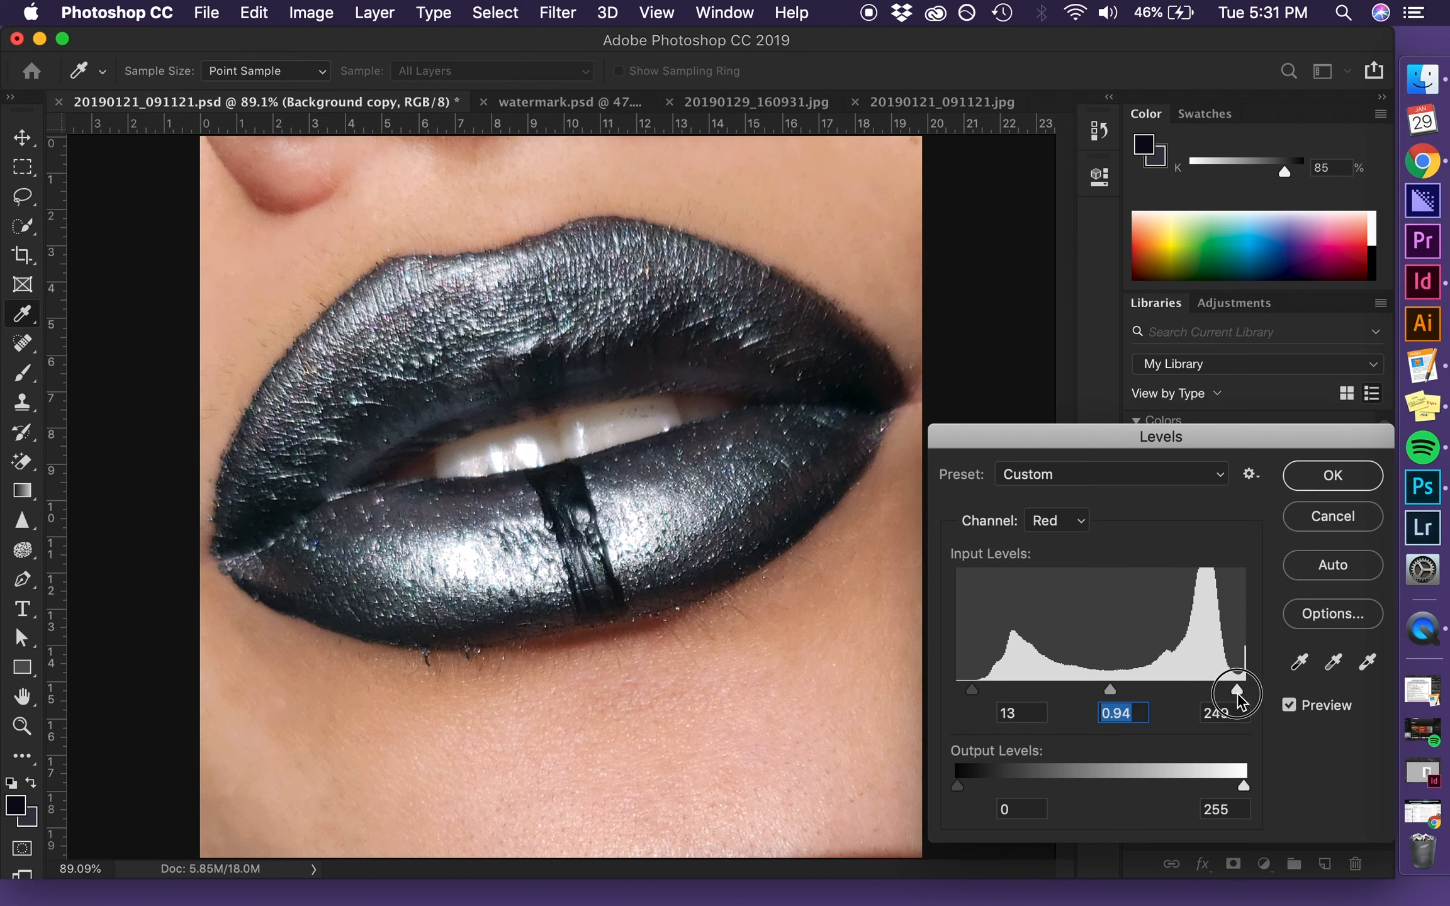
Step: Set the Green channel's Levels to shadow input 6, midtones 1.02 and highlight input 250
click(1068, 527)
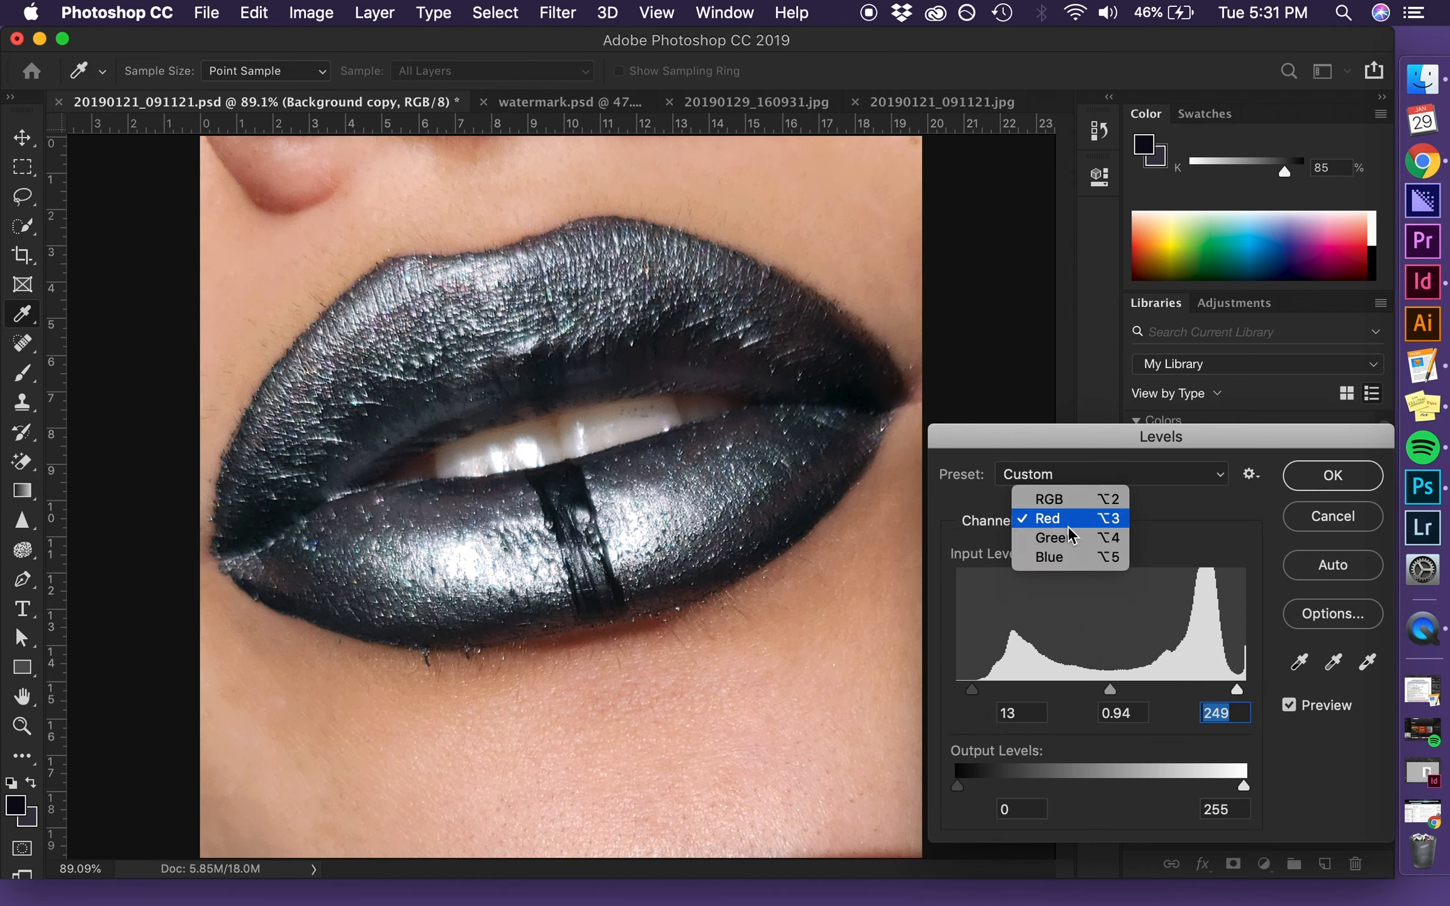
click(1067, 537)
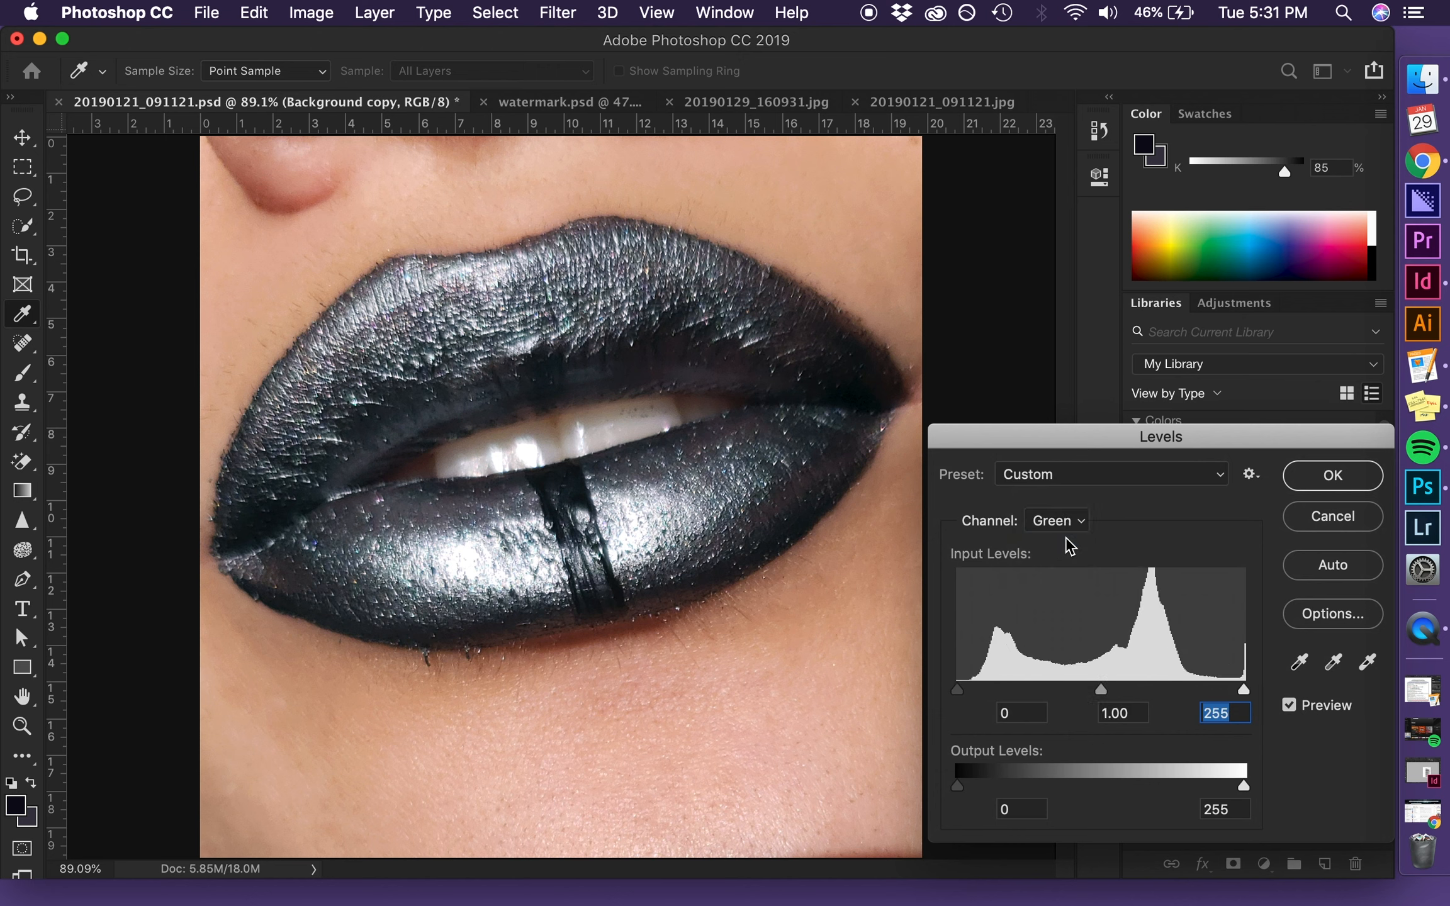
drag(958, 691, 965, 700)
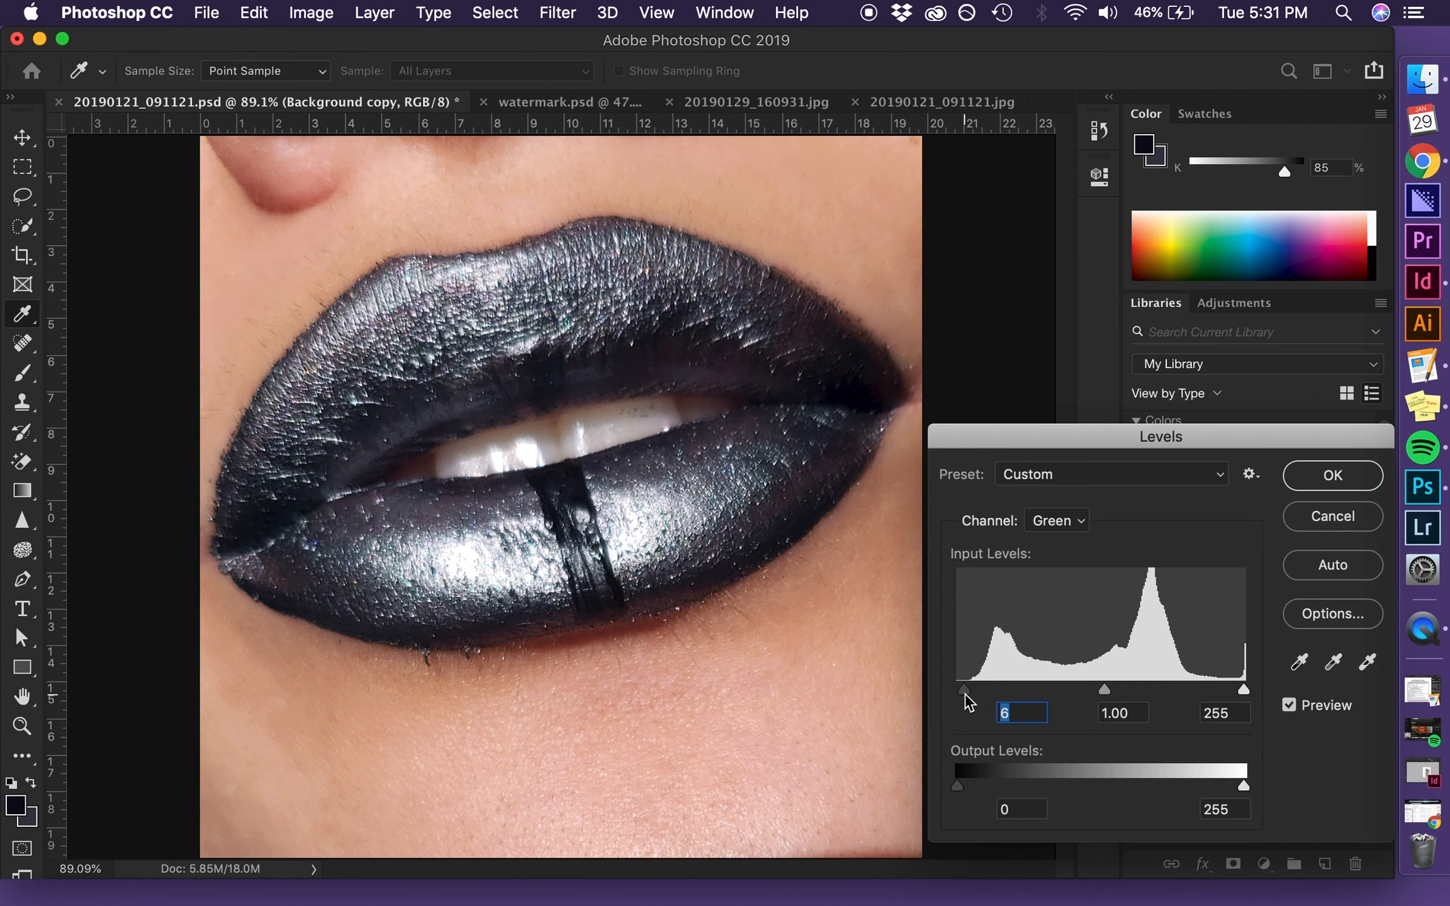
click(1105, 692)
drag(1106, 694, 1102, 694)
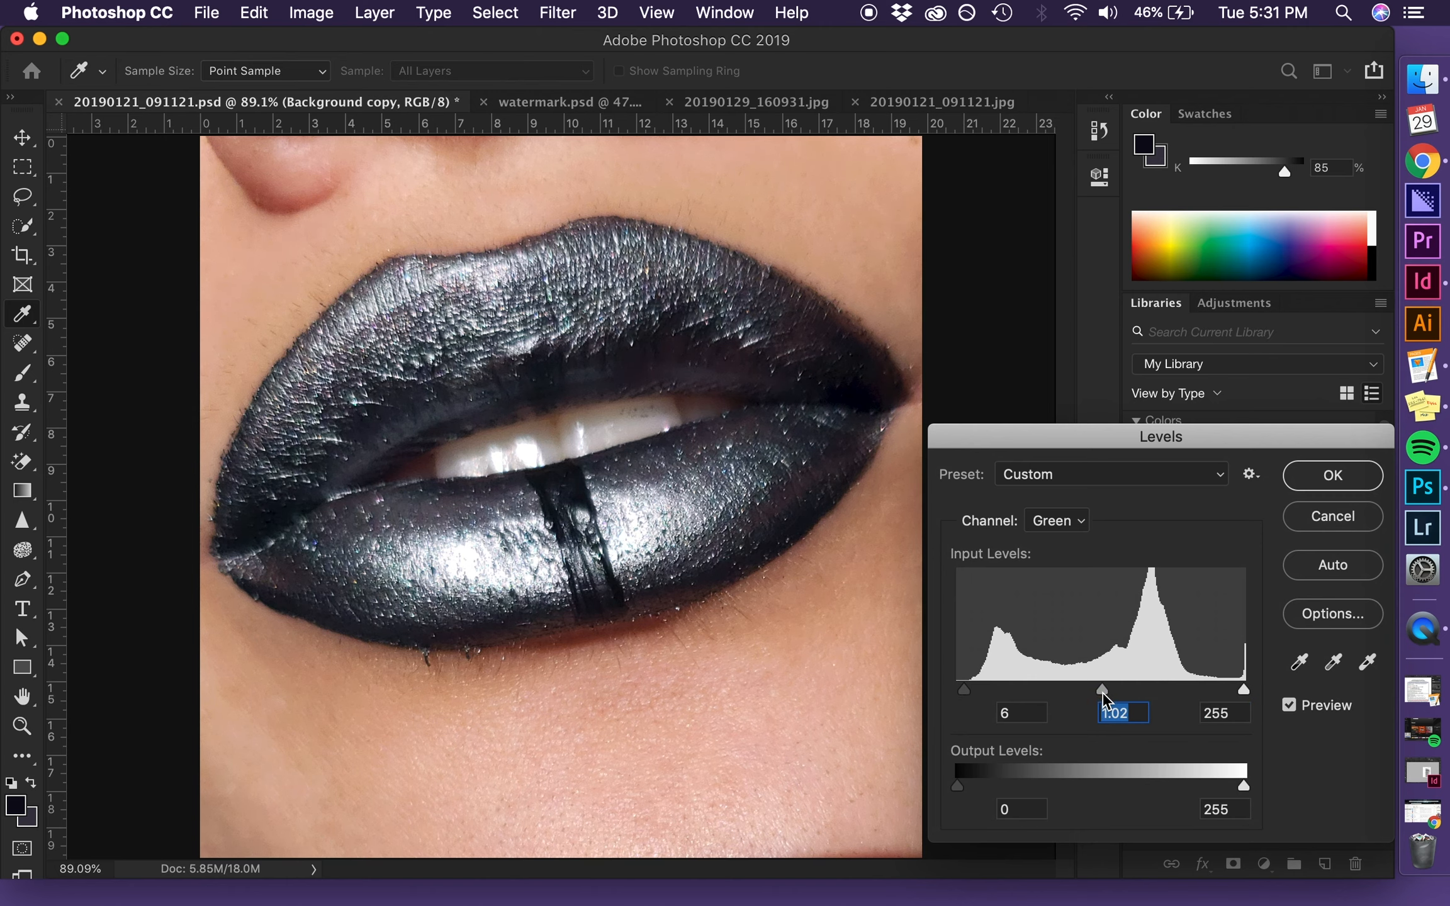
drag(1244, 690, 1239, 696)
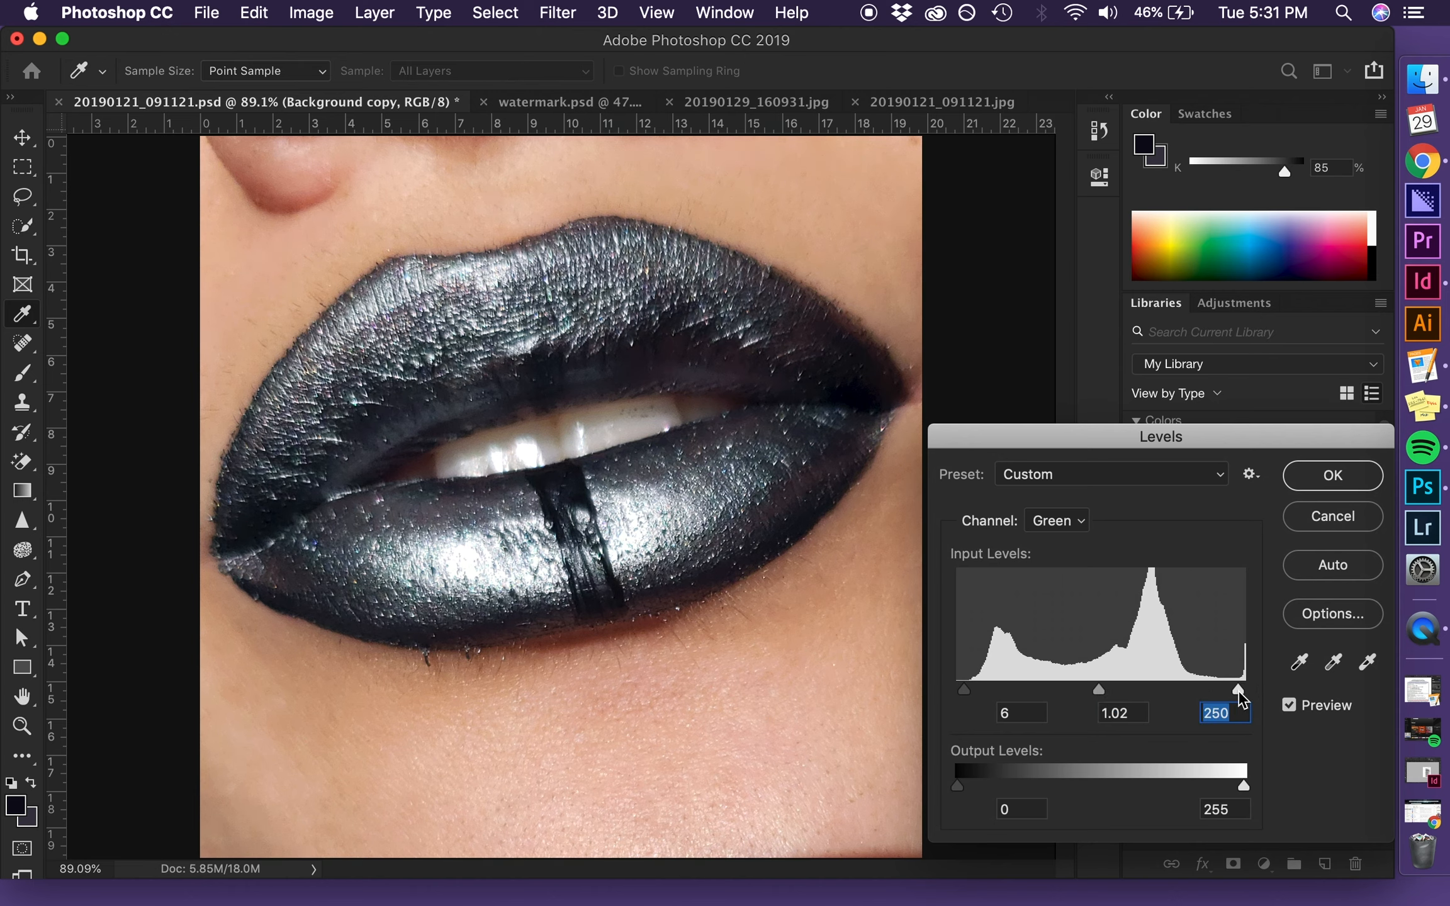
Step: Brighten the composite RGB channel by setting its Levels midtones to 1.32
click(1056, 528)
click(1060, 481)
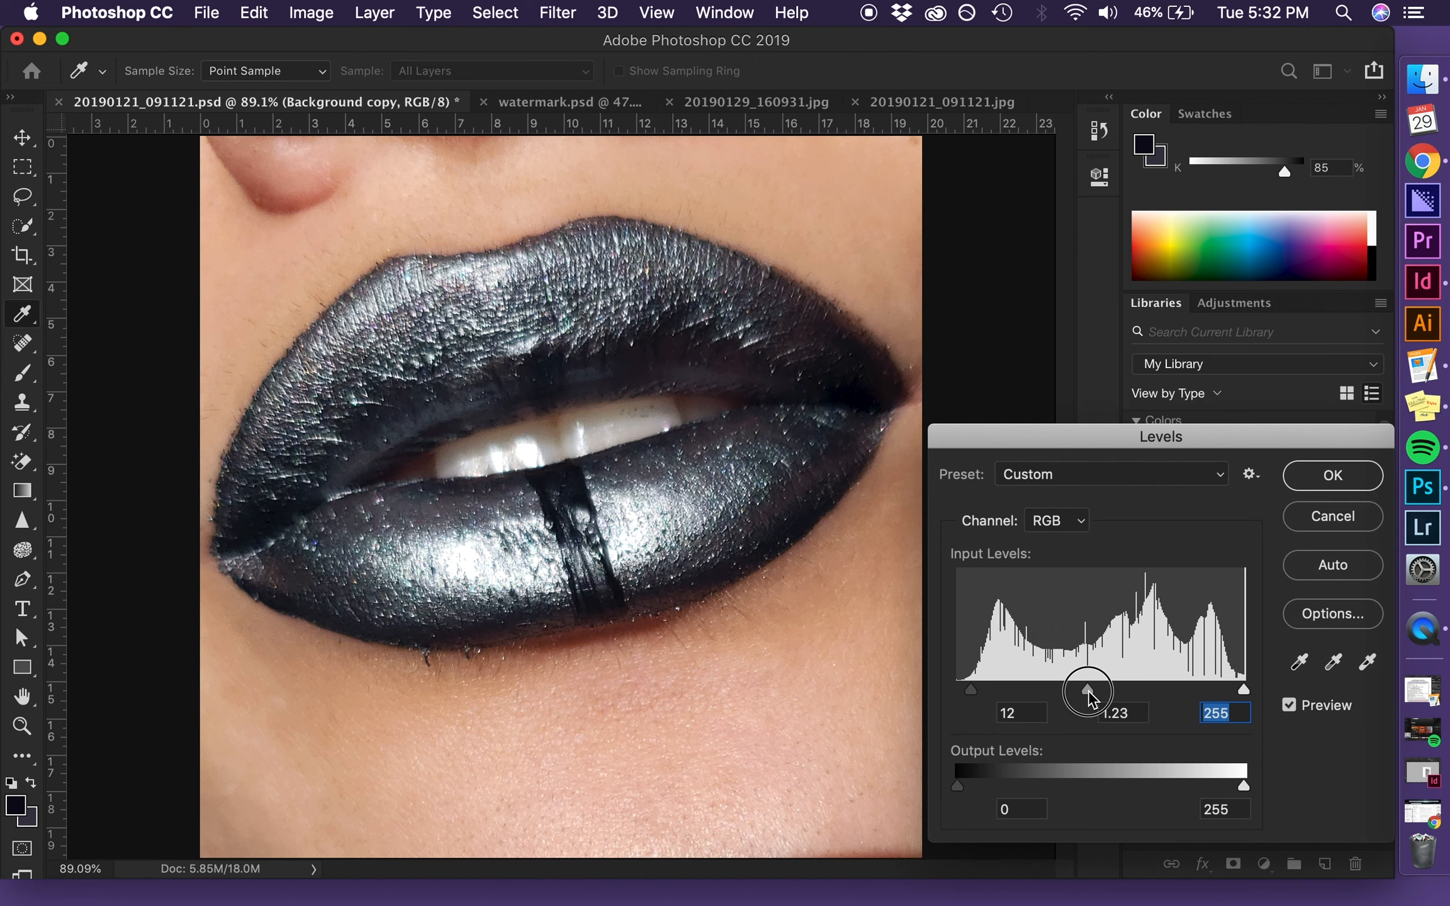
drag(1089, 694, 1081, 690)
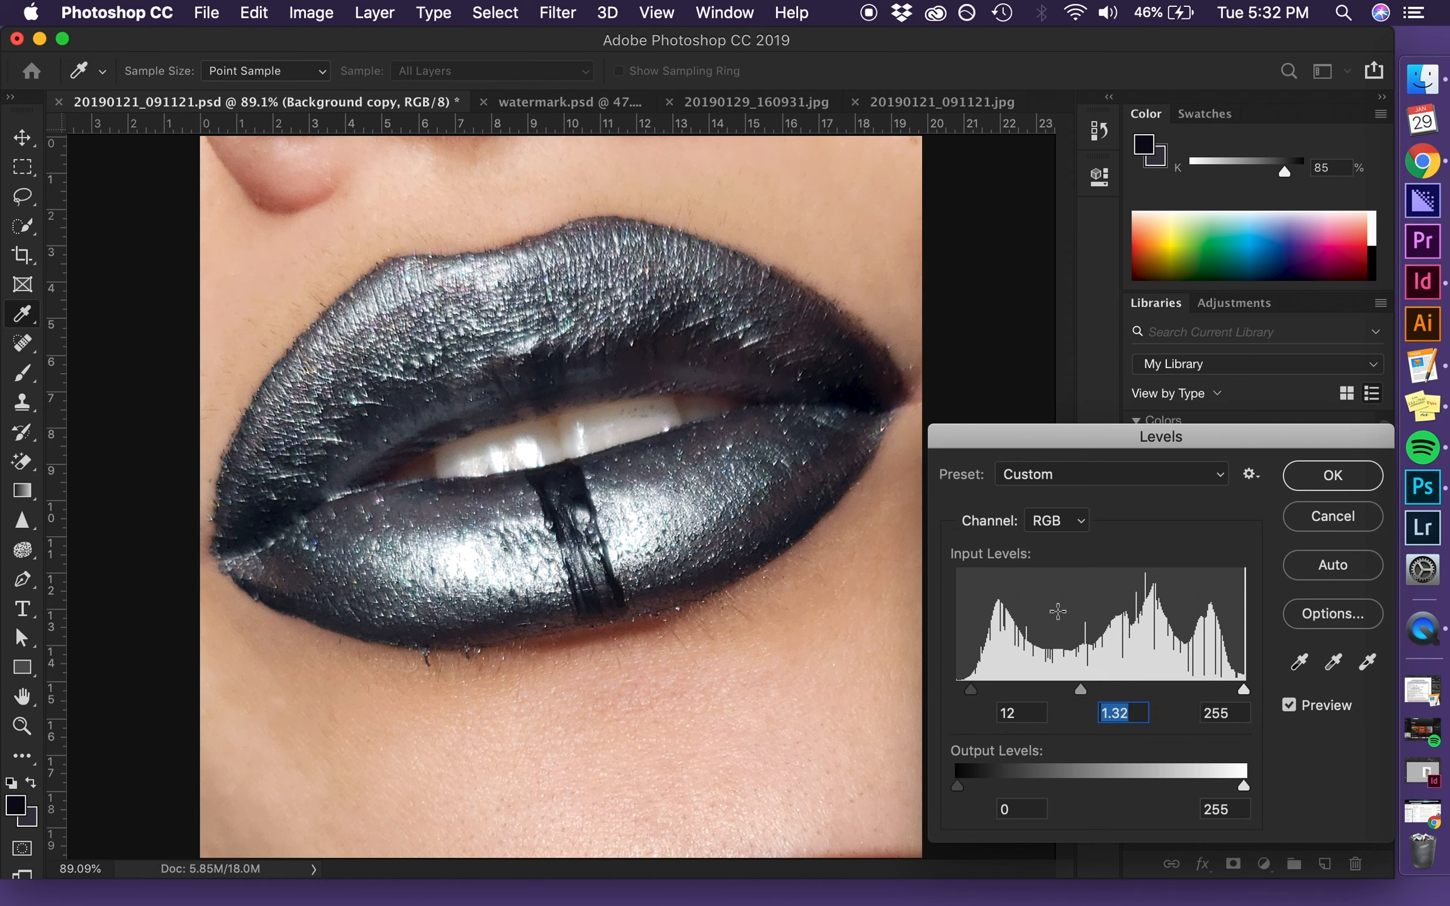
Step: Refine the Blue channel's Levels to shadow input 4 and midtones 1.11 on Background copy
click(1058, 523)
click(1070, 584)
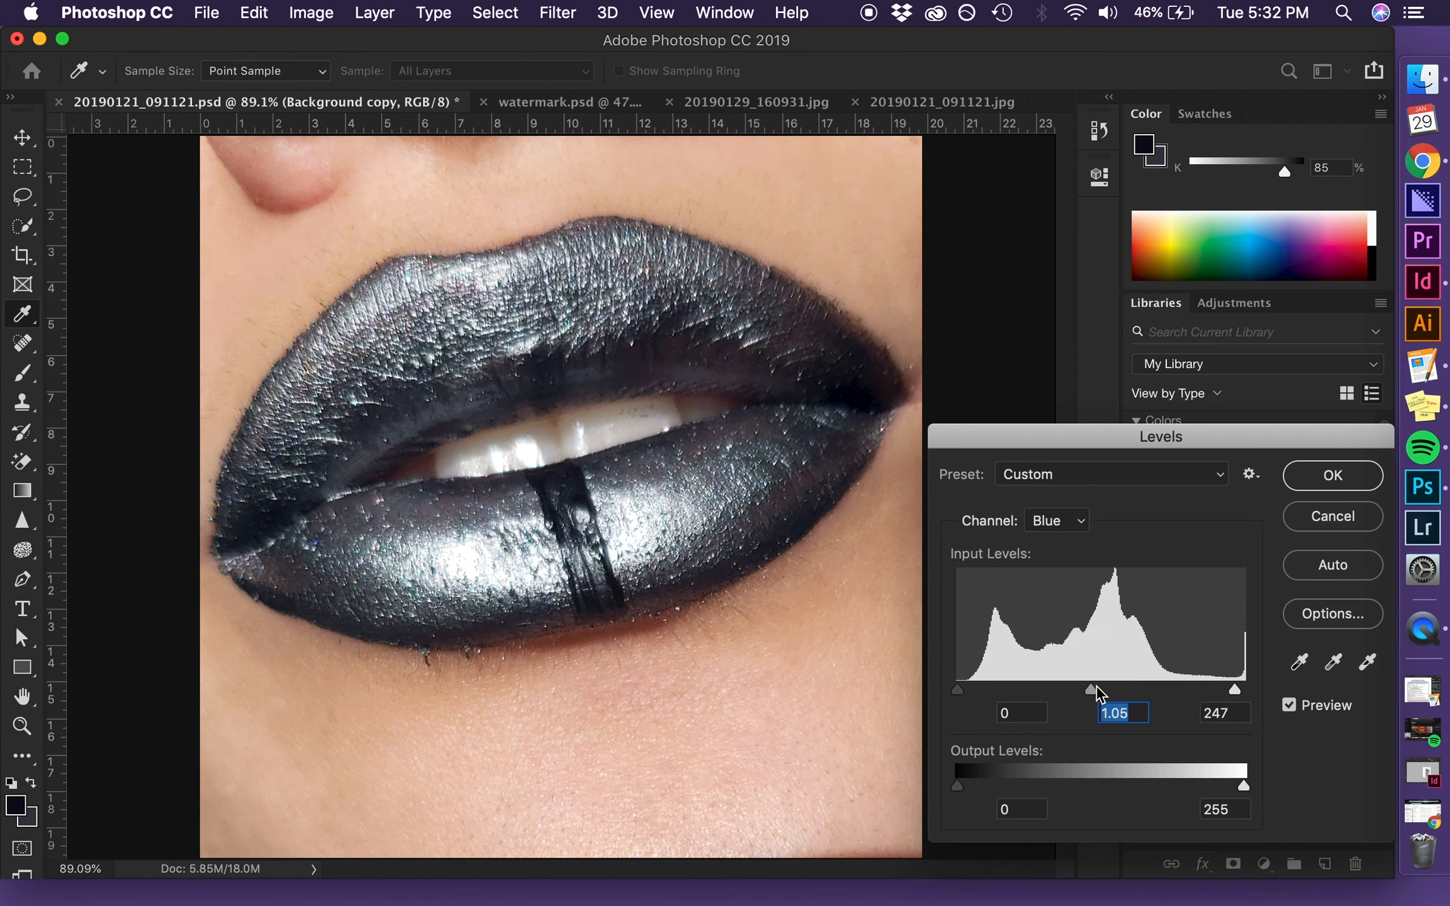
drag(958, 690, 961, 693)
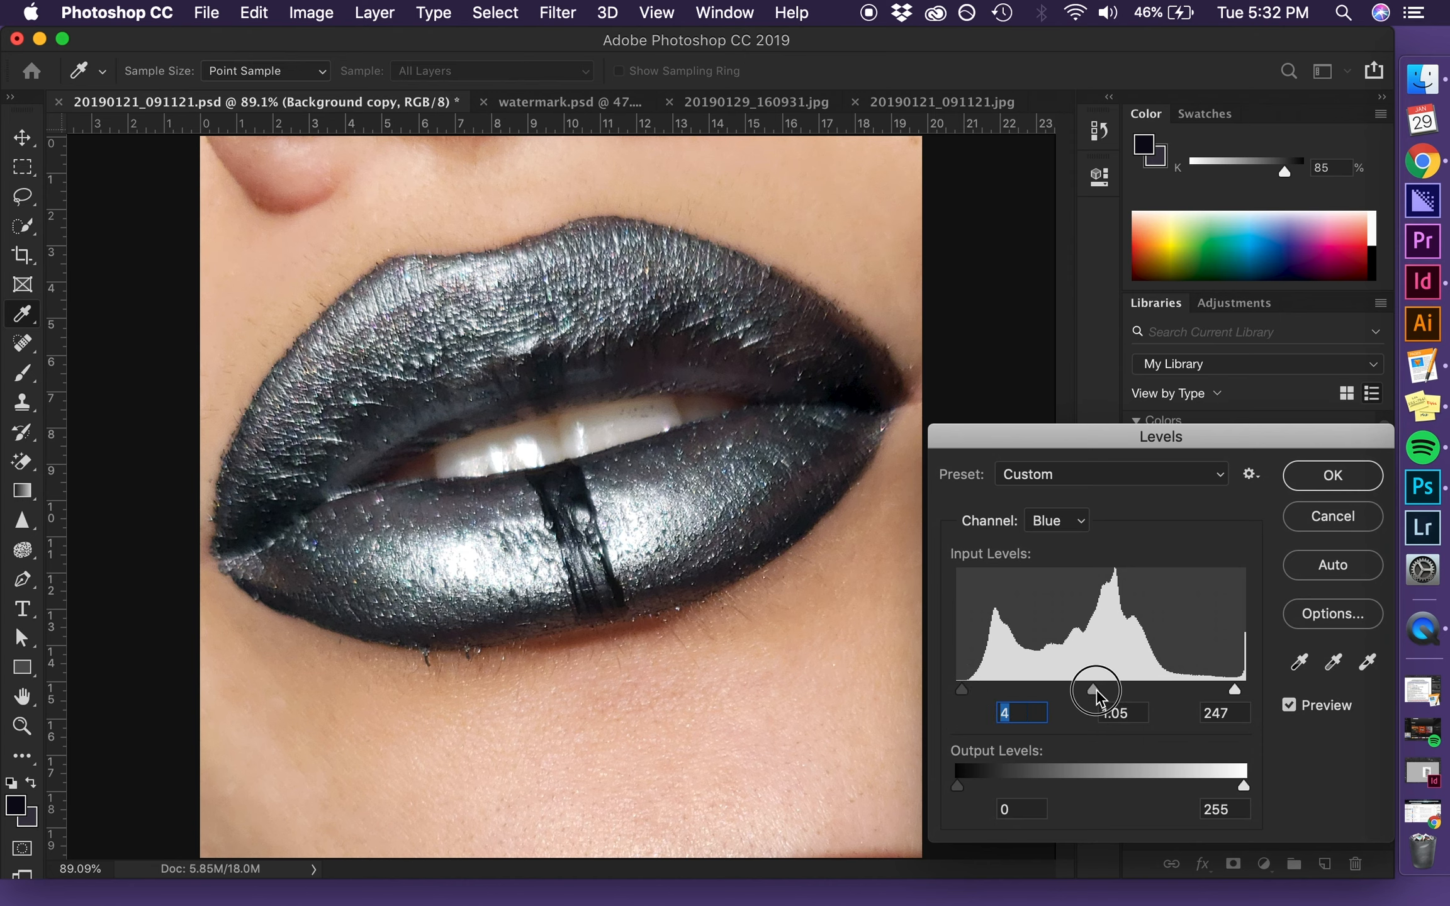
drag(1093, 691, 1089, 694)
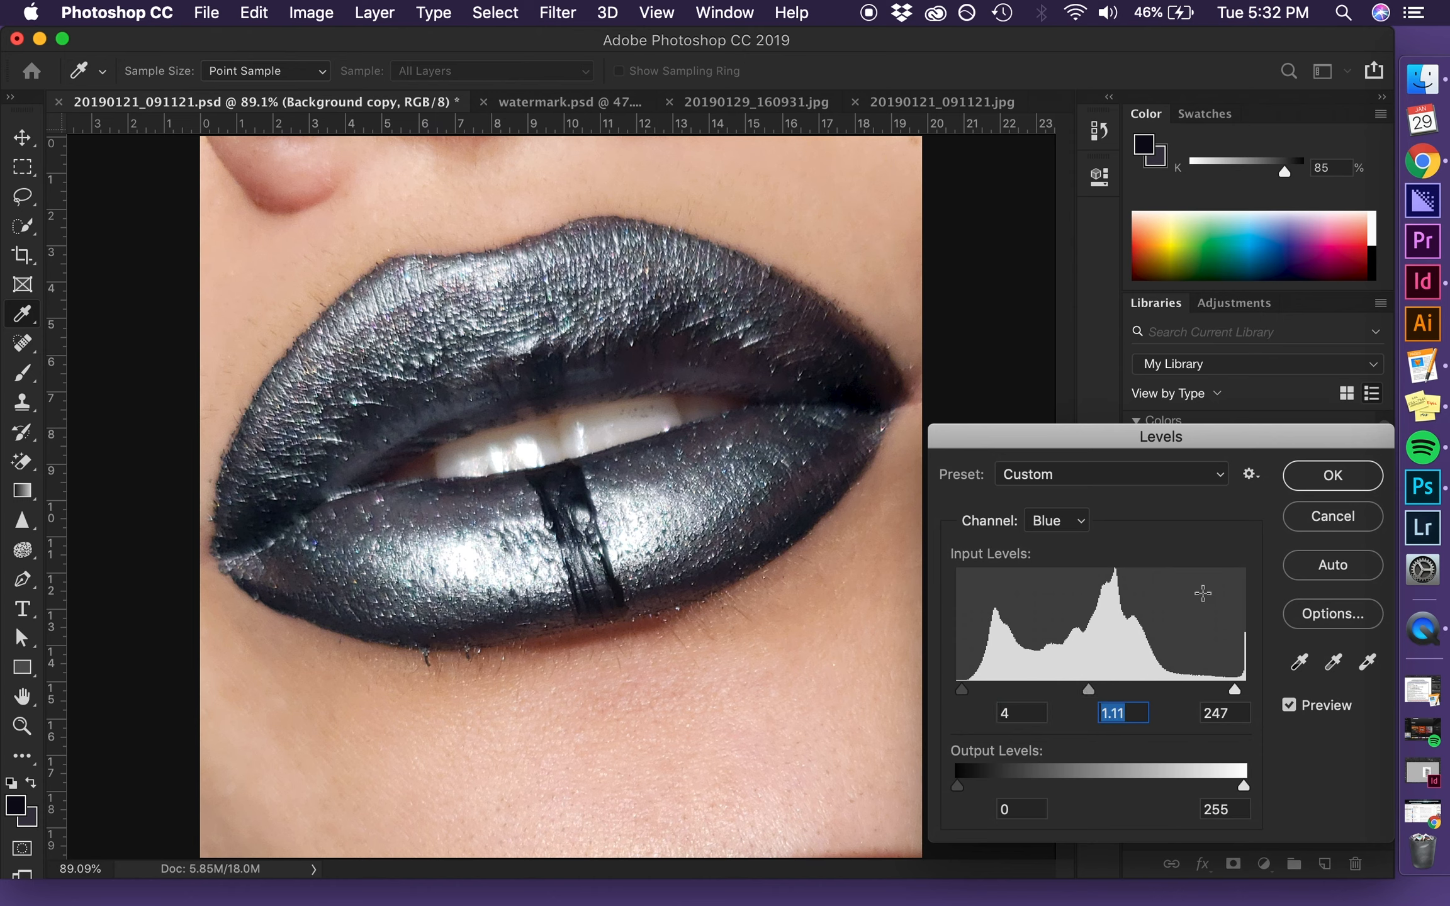
Step: Set the composite RGB channel's shadow input to 17 and apply the Levels correction to Background copy
click(1050, 521)
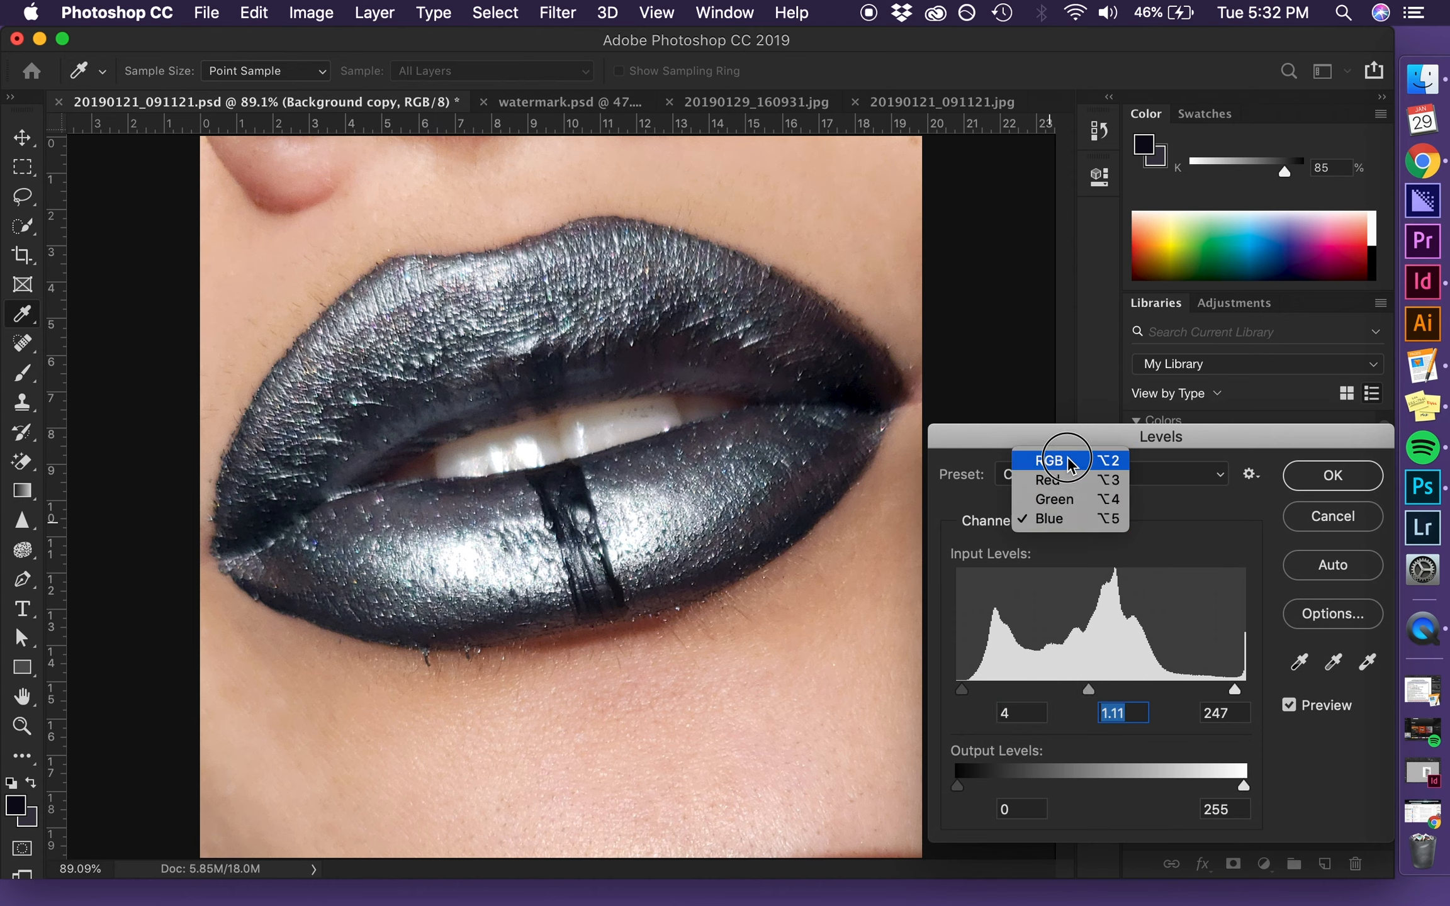
click(1070, 464)
drag(1007, 692, 979, 692)
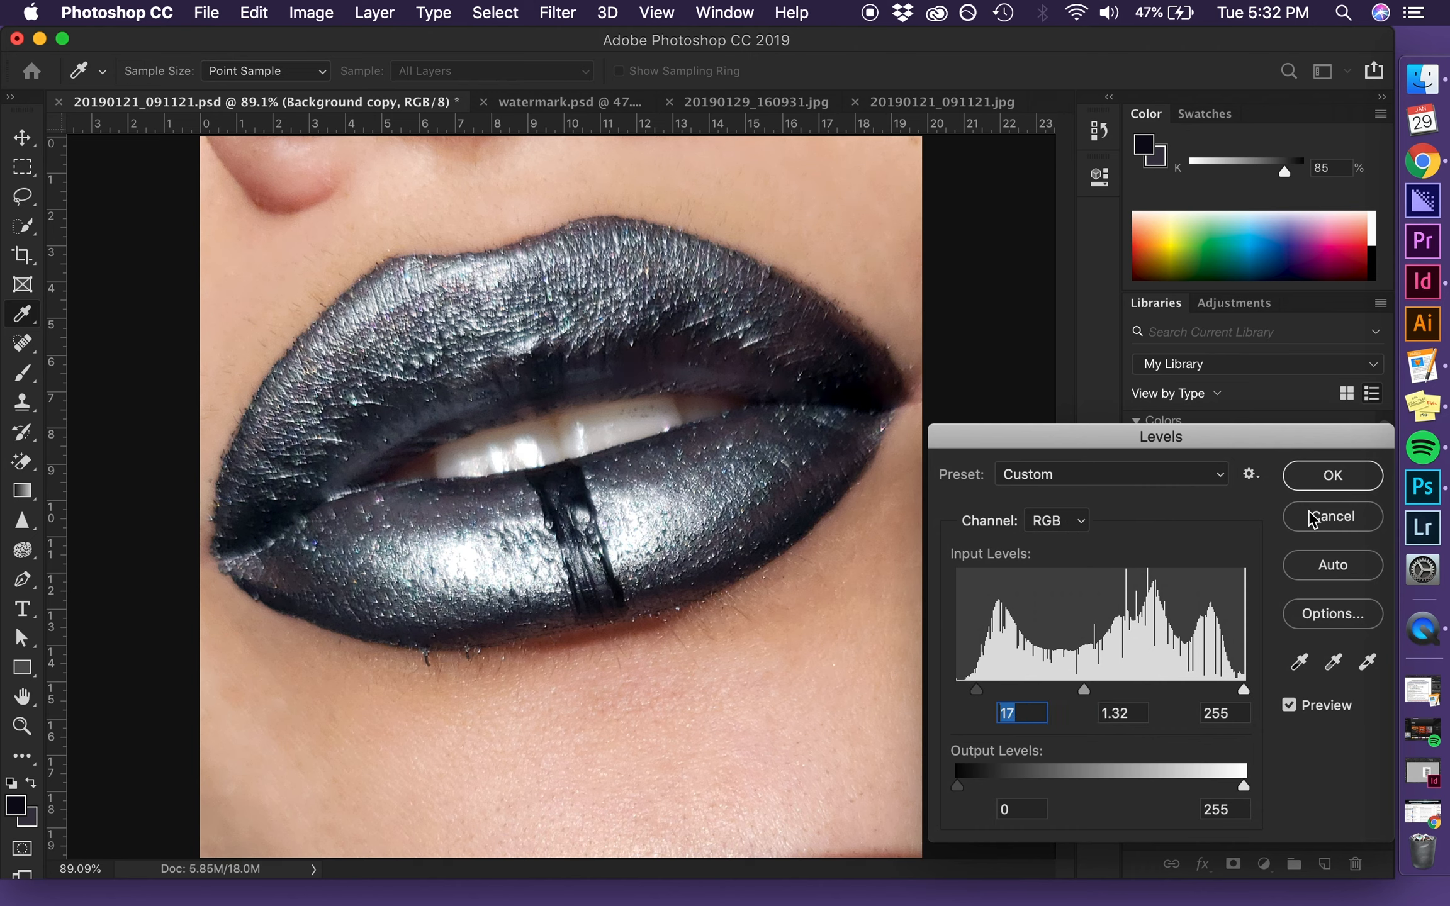
click(1333, 478)
key(j)
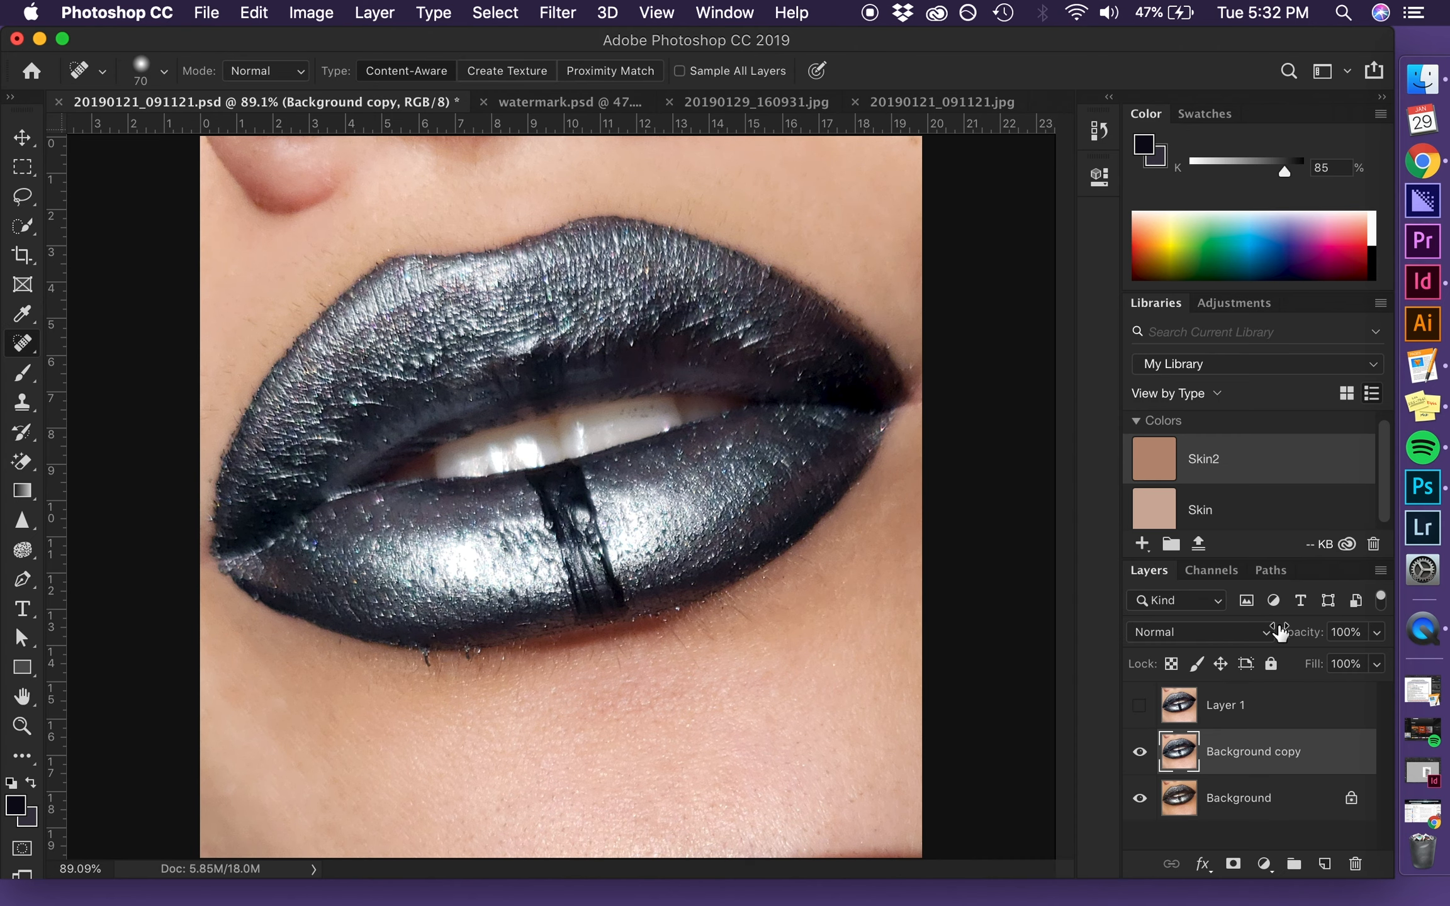
Step: Compare the Levels-corrected Background copy with the original by toggling its visibility
click(1140, 753)
click(1140, 753)
click(1140, 753)
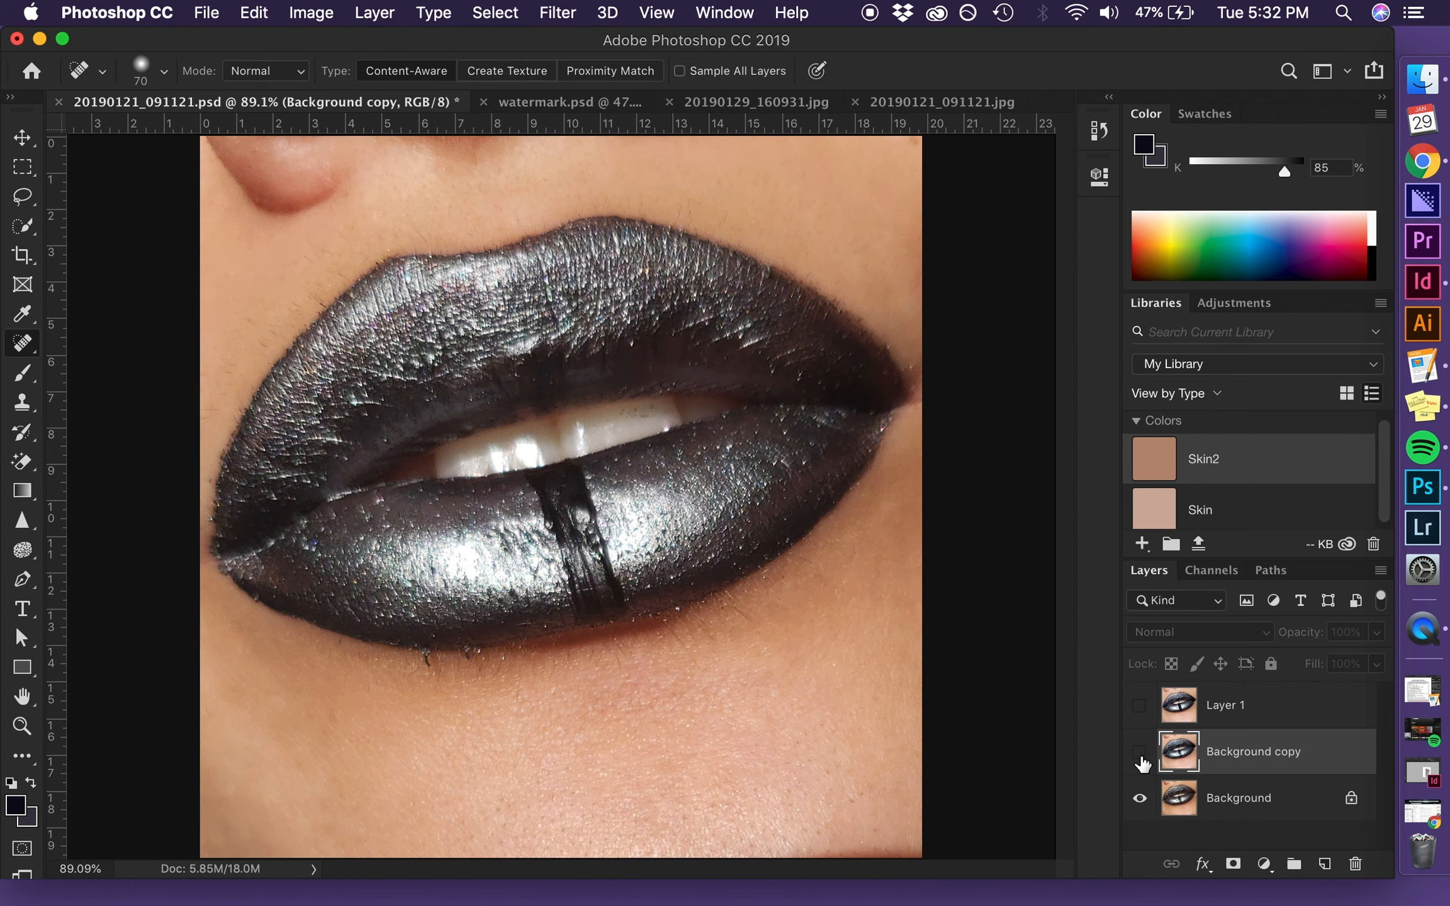
click(1140, 753)
click(1140, 753)
click(1140, 752)
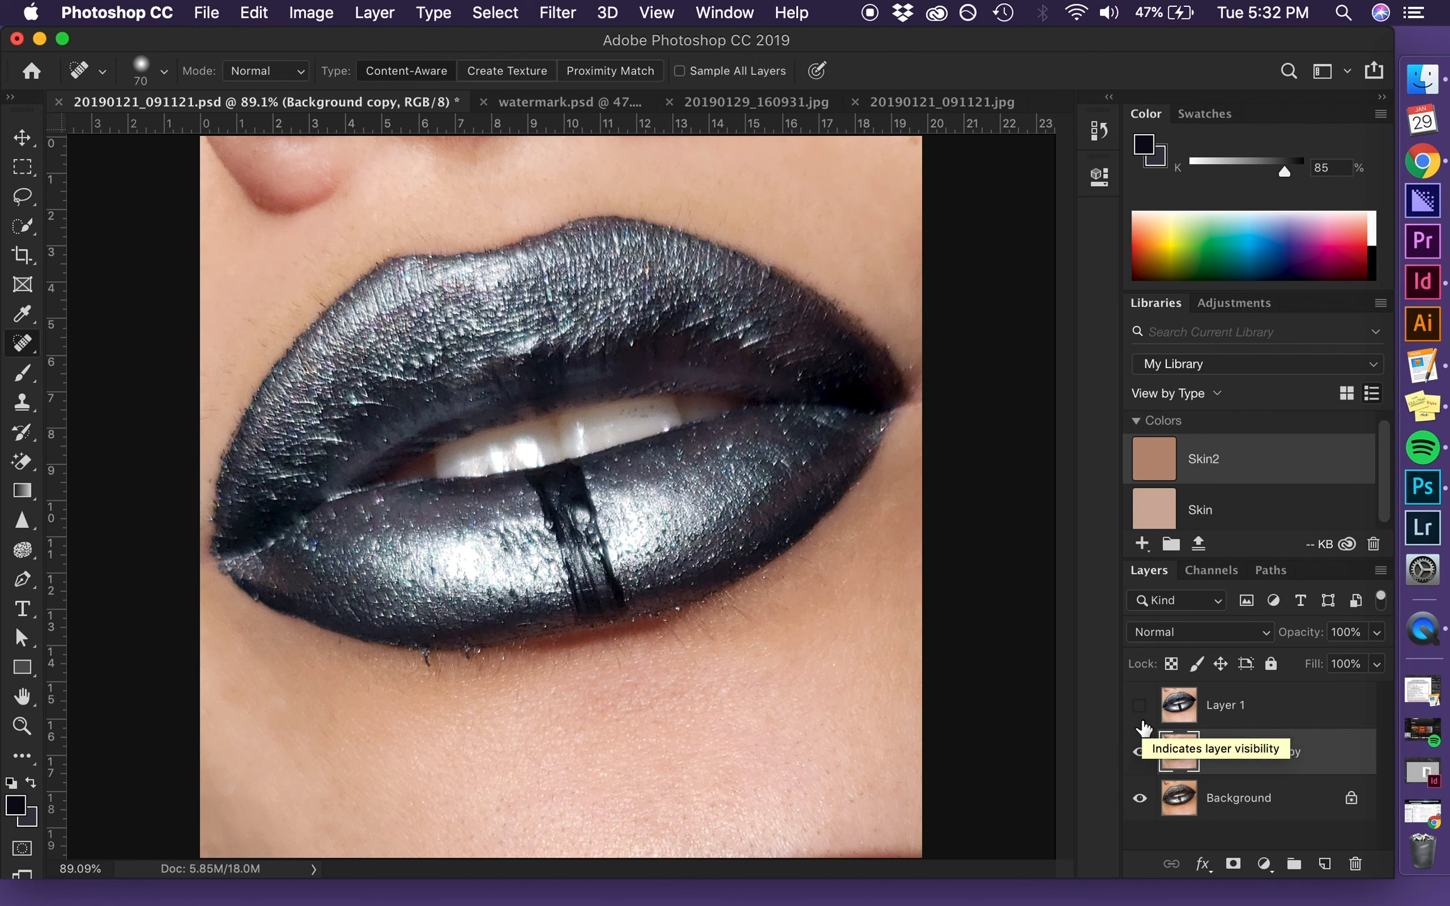
Step: Delete the Background copy layer and show the retouched Layer 1
drag(1256, 754, 1357, 864)
click(1228, 706)
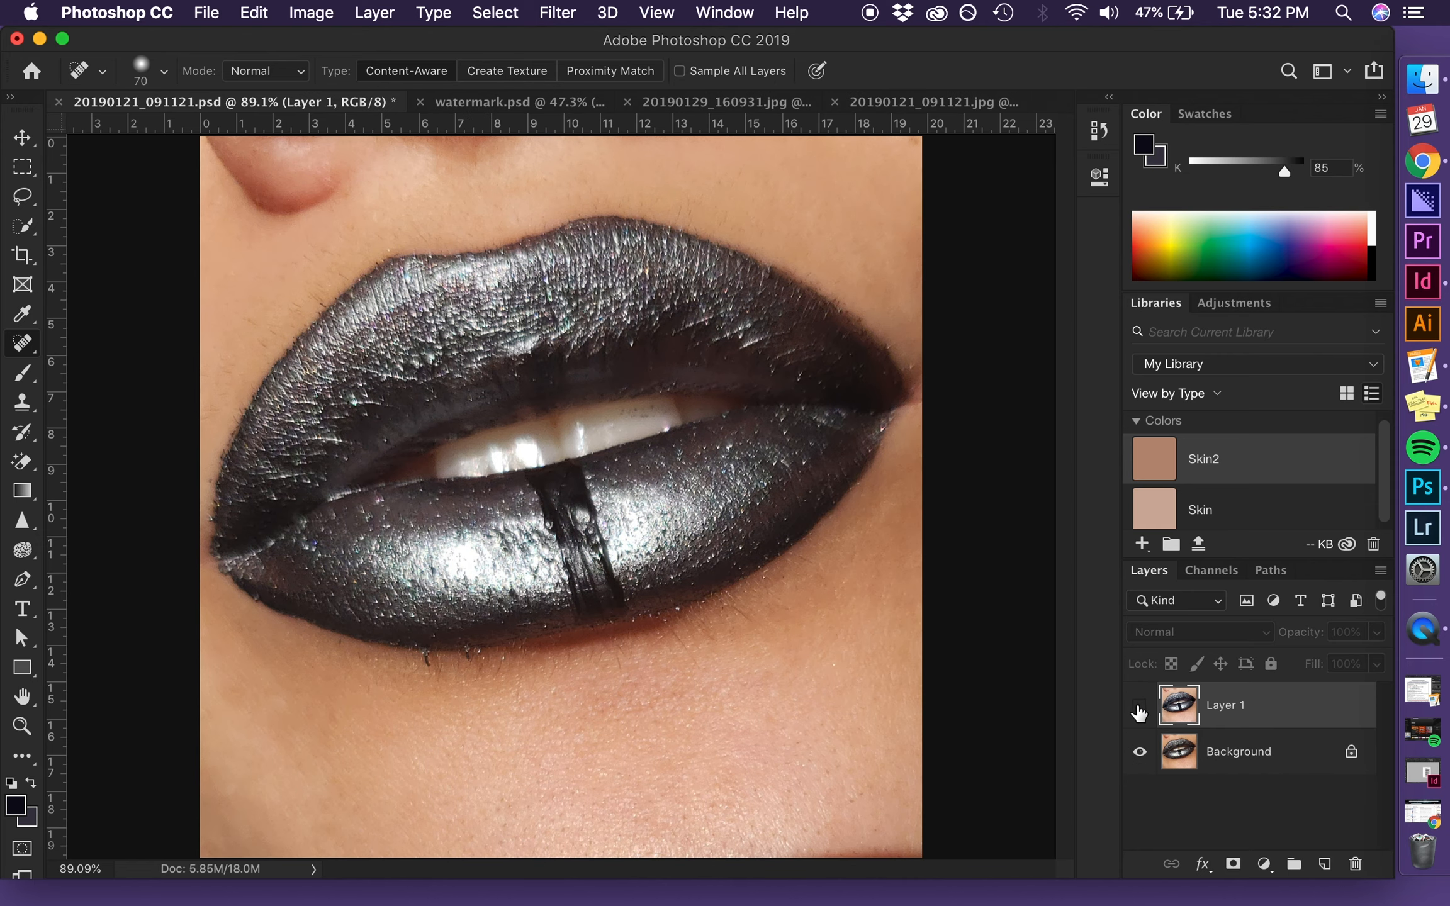
click(1139, 706)
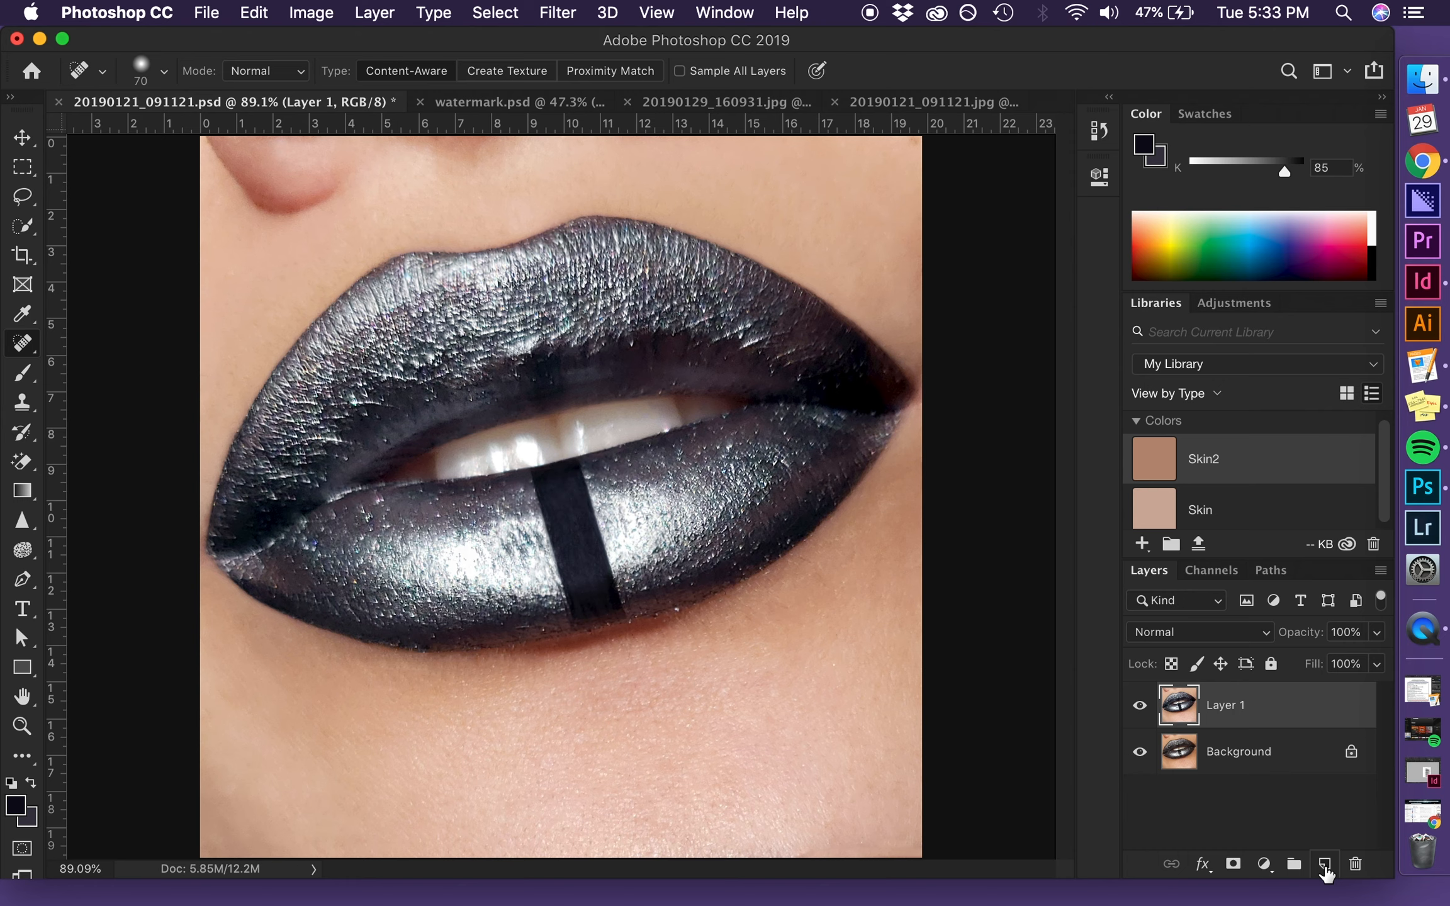
Step: Add a new layer above Layer 1 and choose the 40 px cross-shaped sparkle preset for the Brush tool
click(1324, 865)
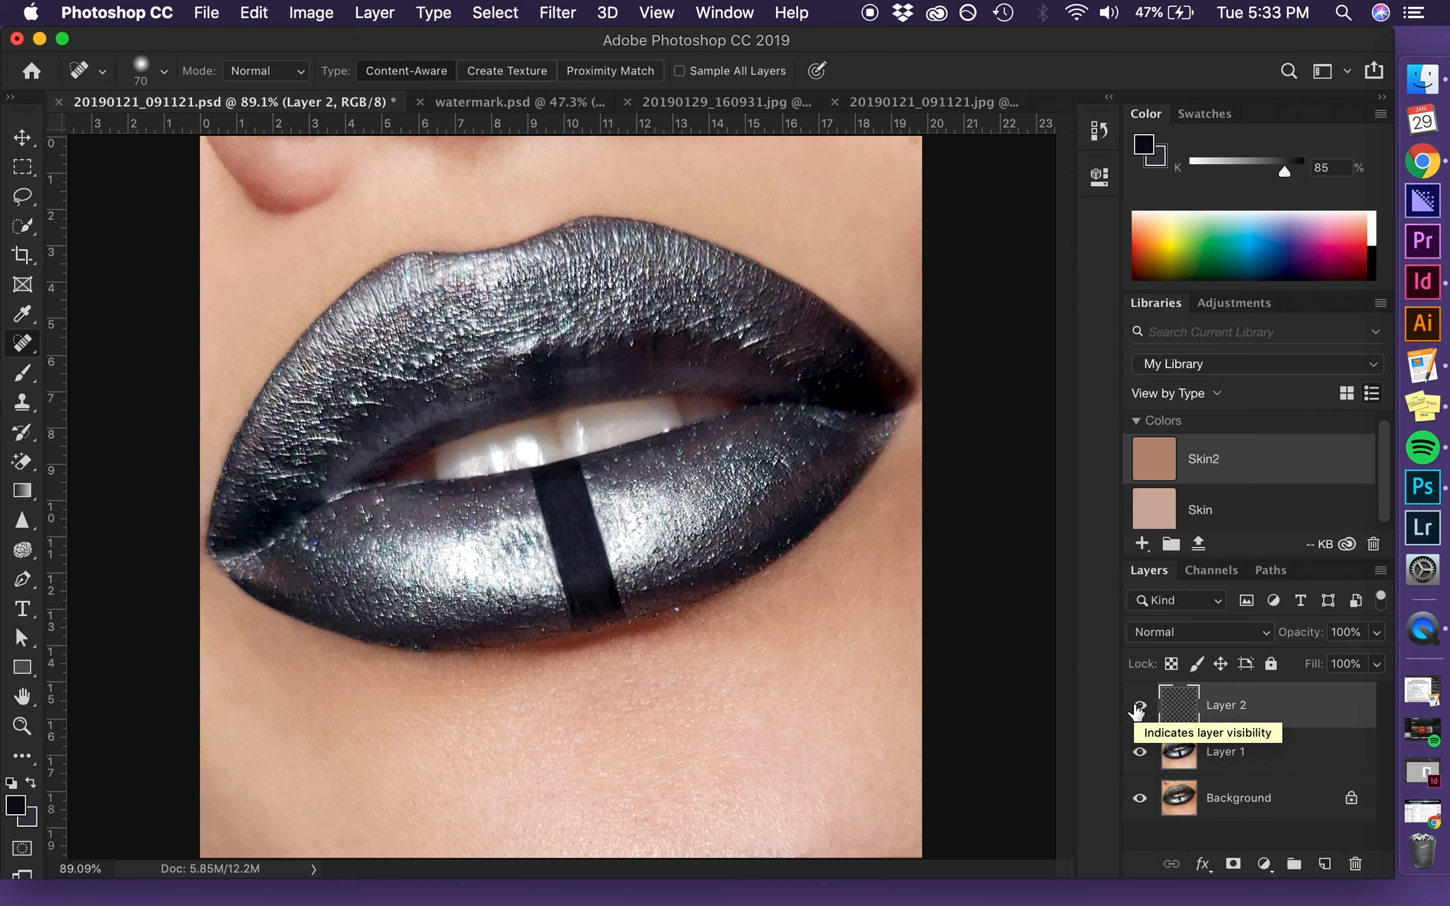
key(b)
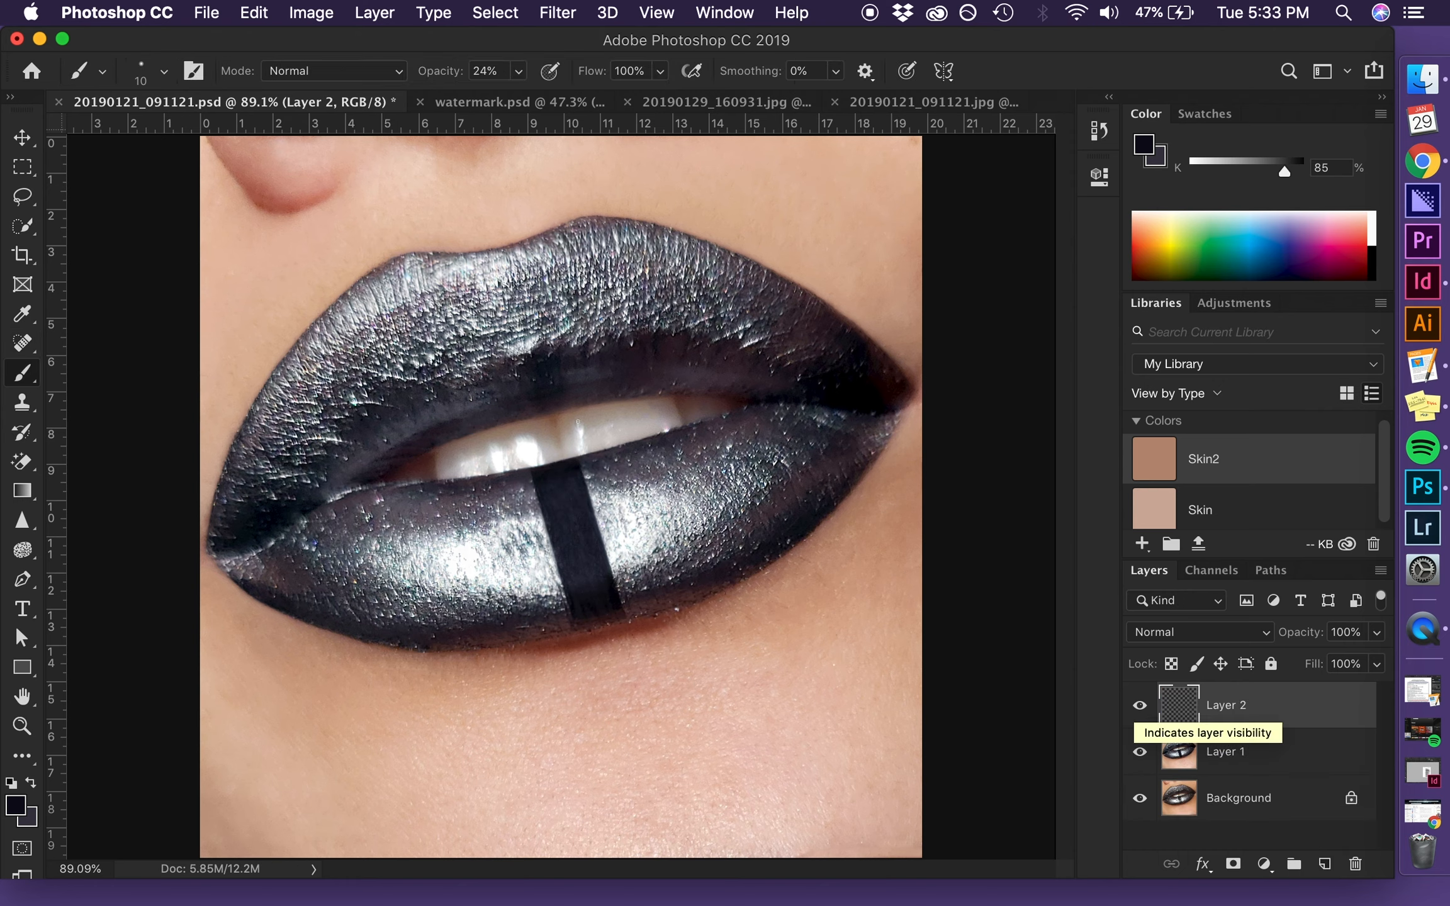
click(167, 72)
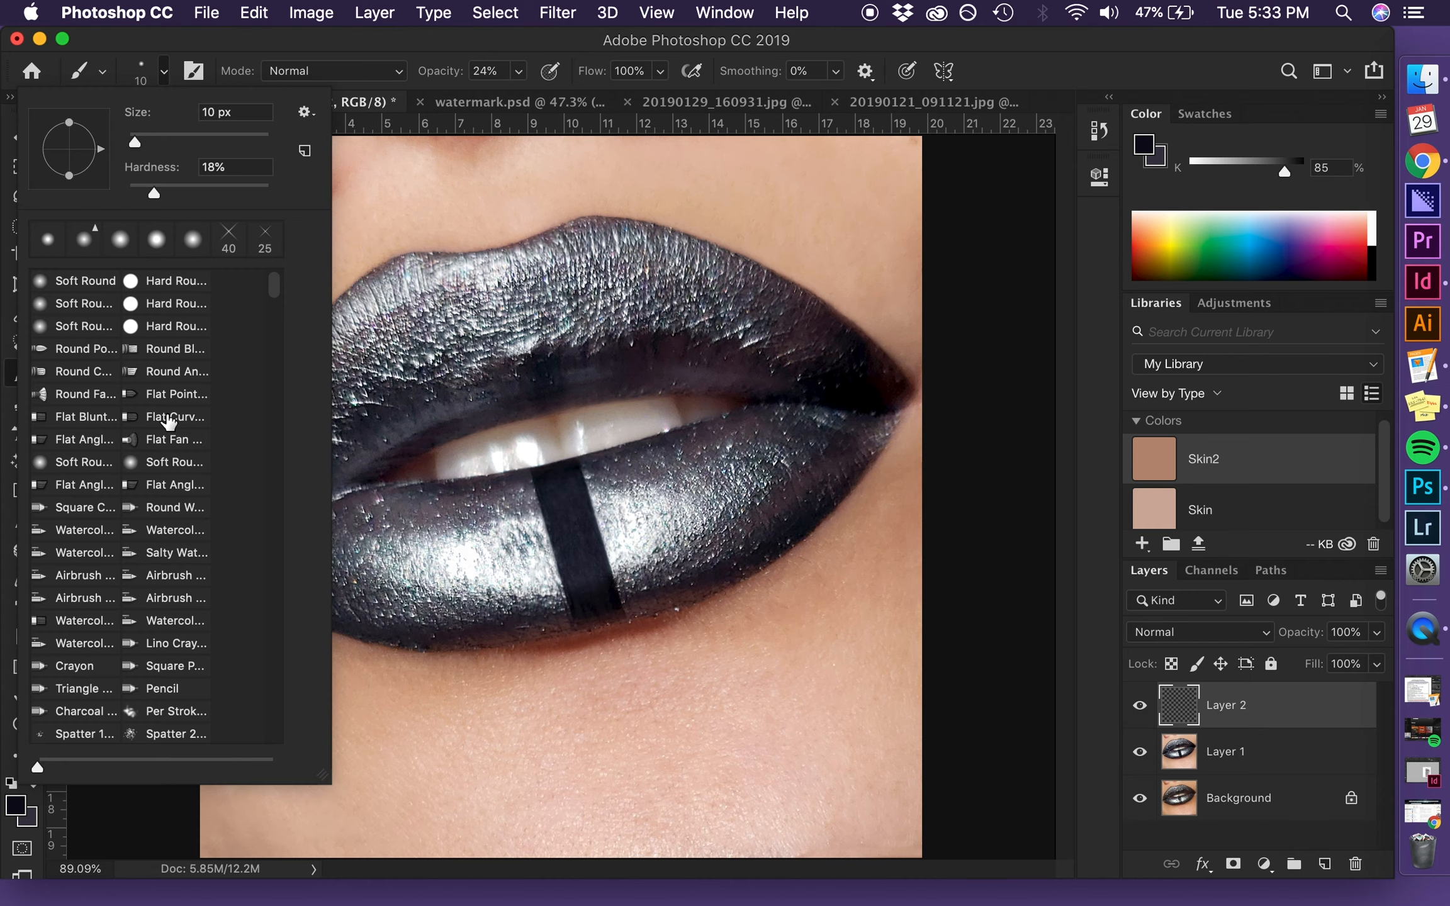
scroll(168, 421, down, 15)
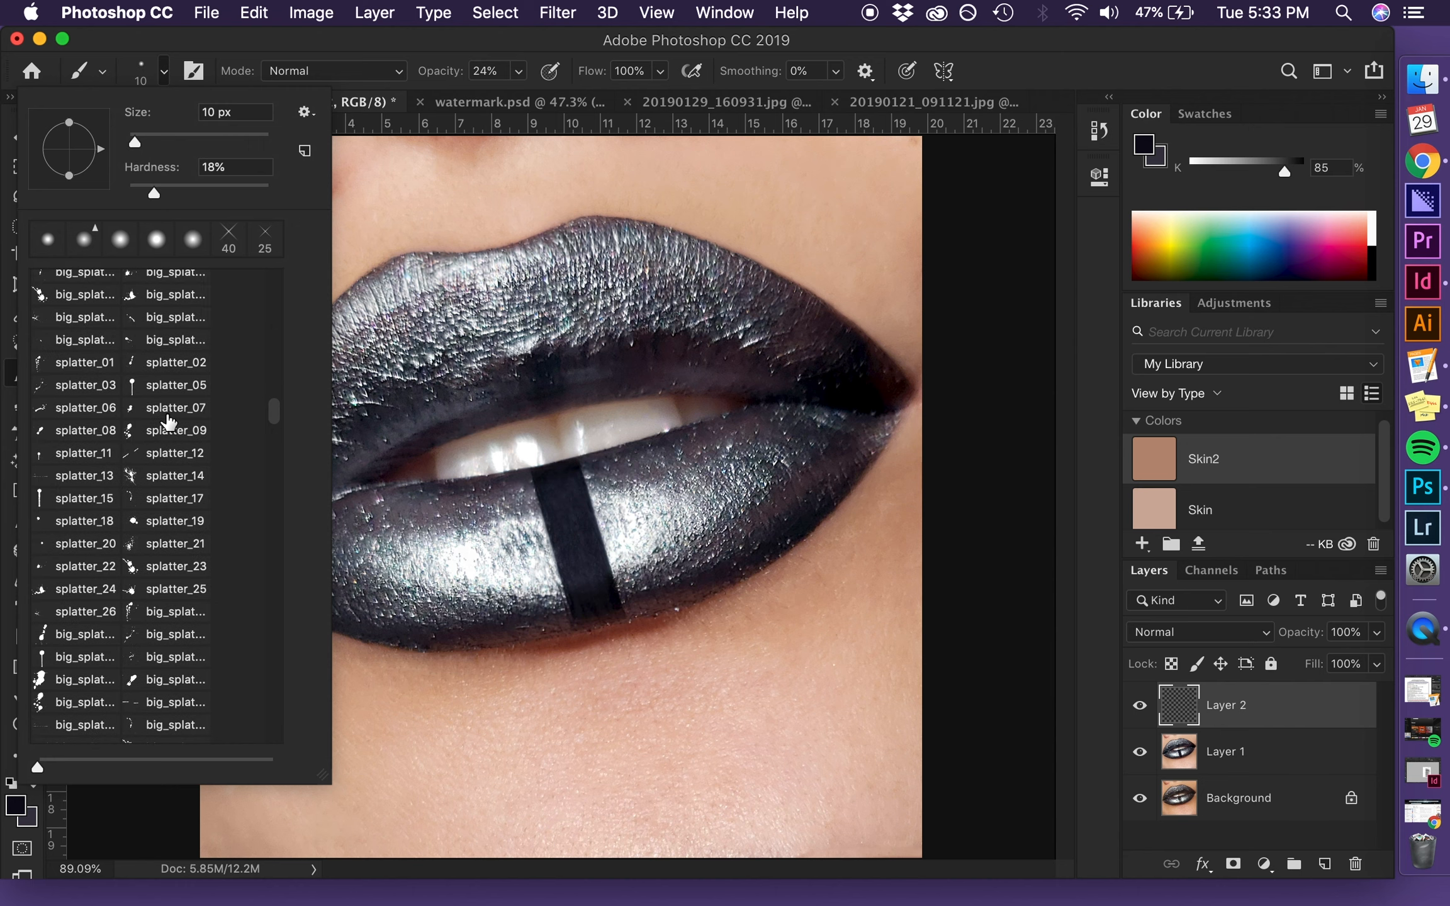
scroll(168, 421, down, 3)
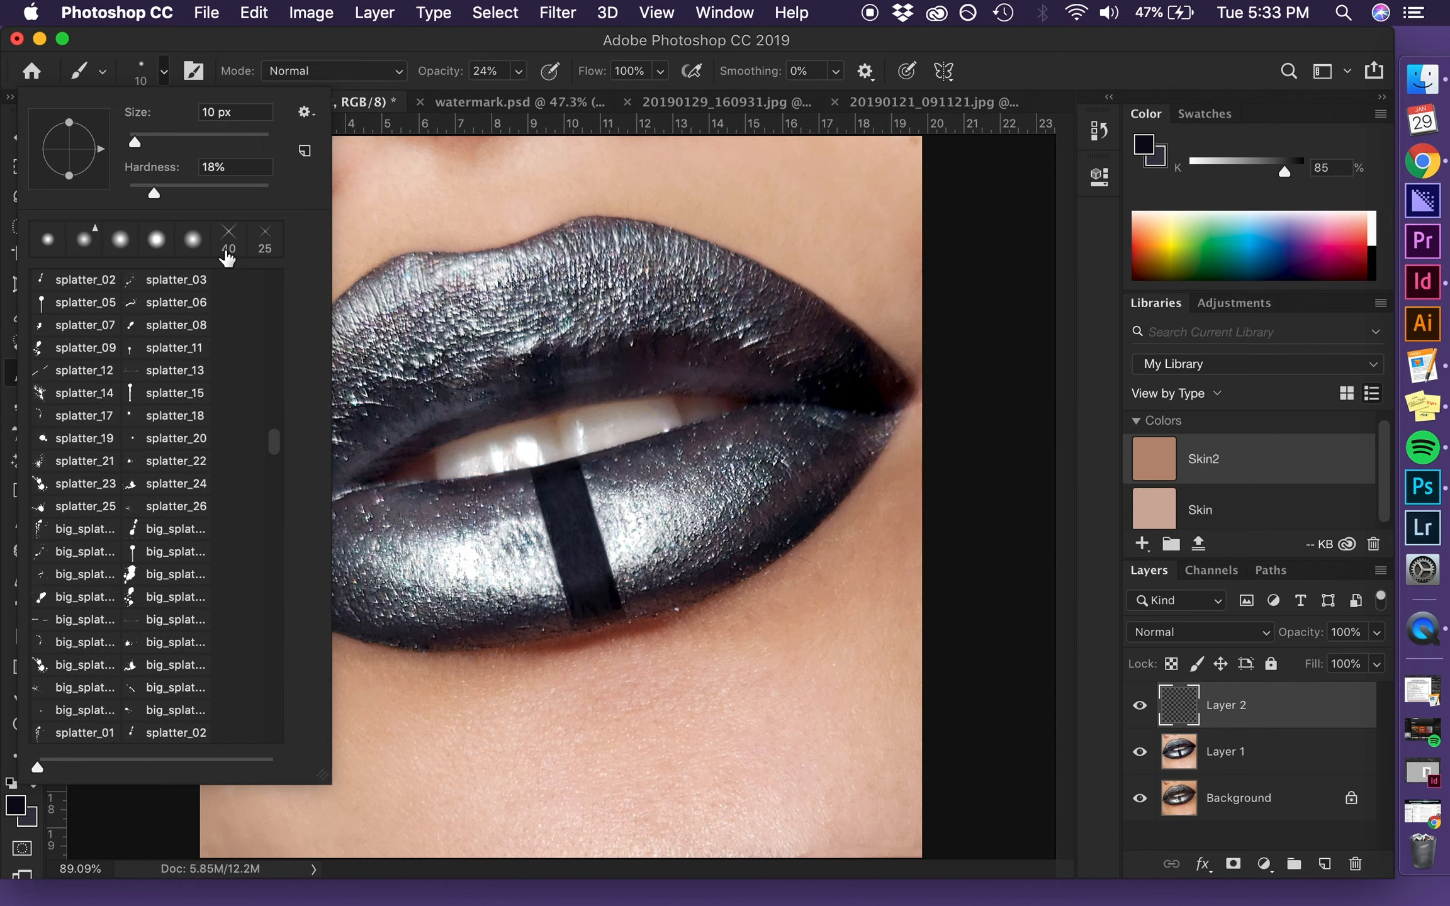
click(230, 241)
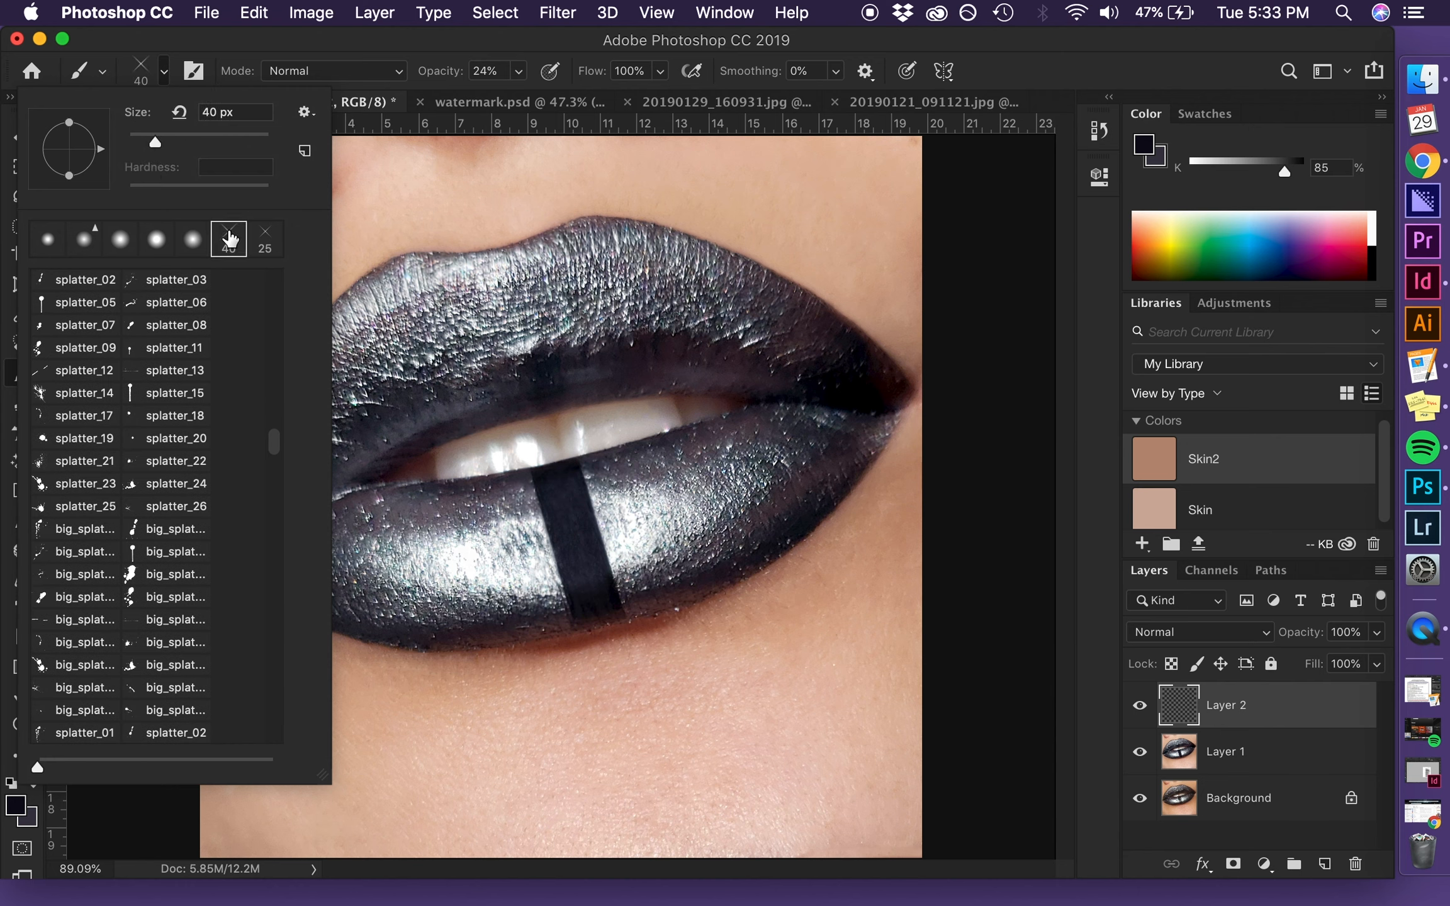
click(166, 79)
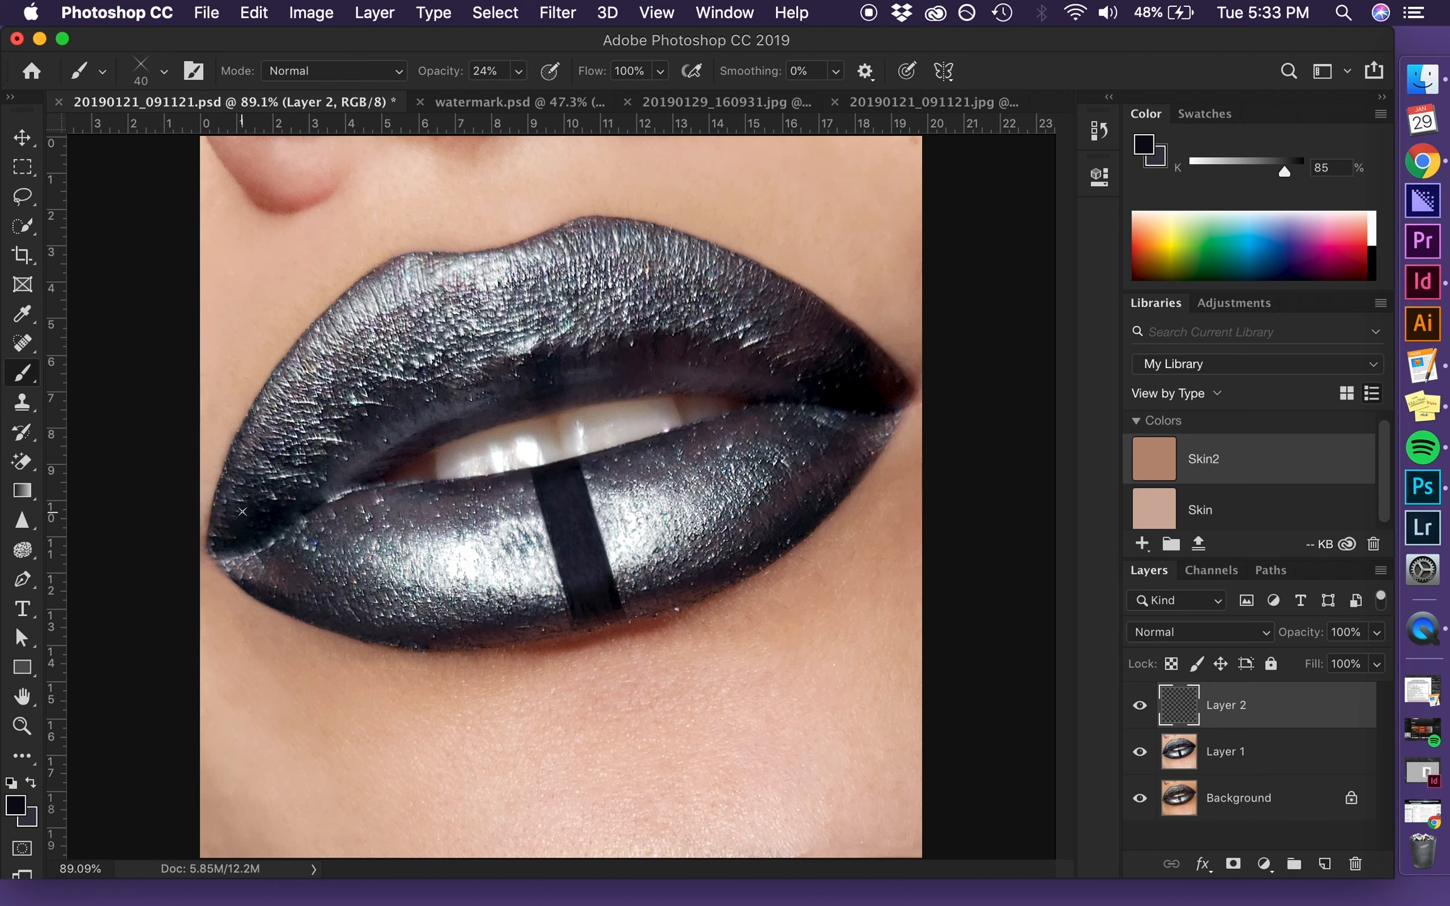
Step: Set the foreground colour to white and the brush opacity to 100%
key(d)
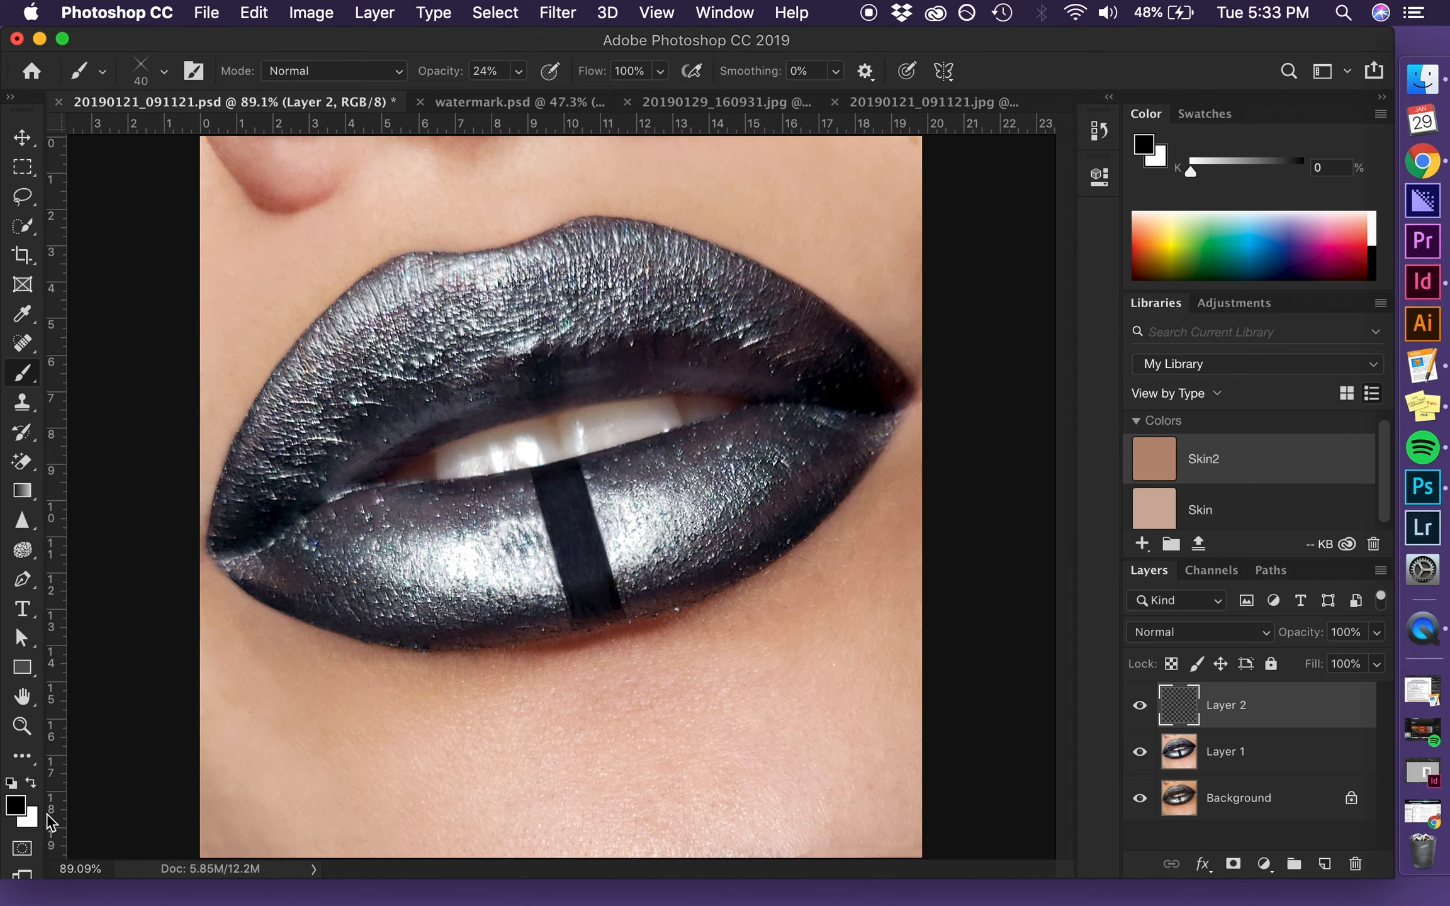
key(x)
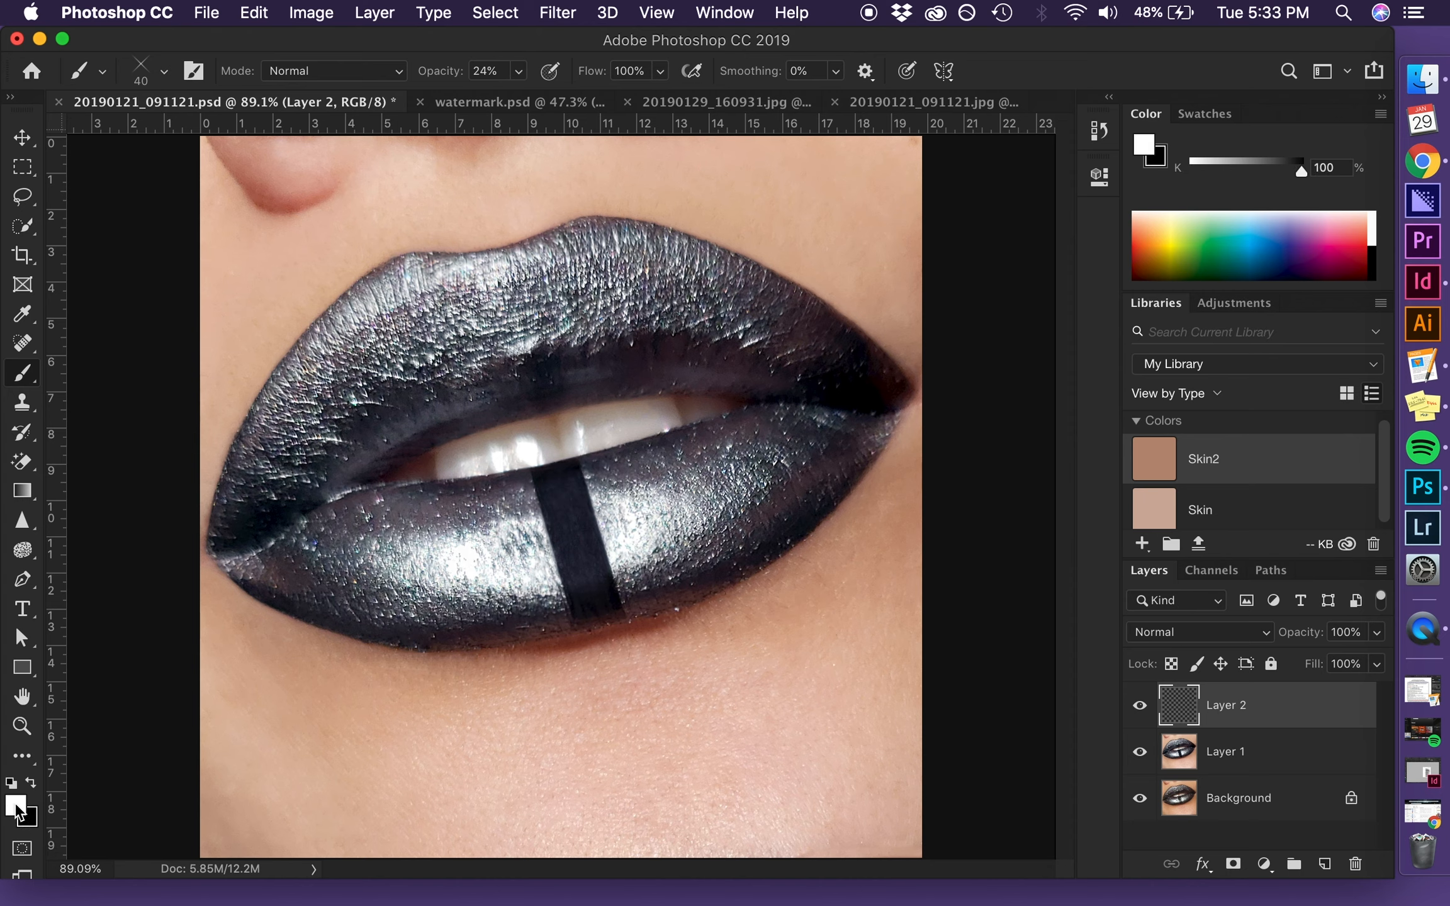
click(518, 70)
drag(527, 98, 638, 107)
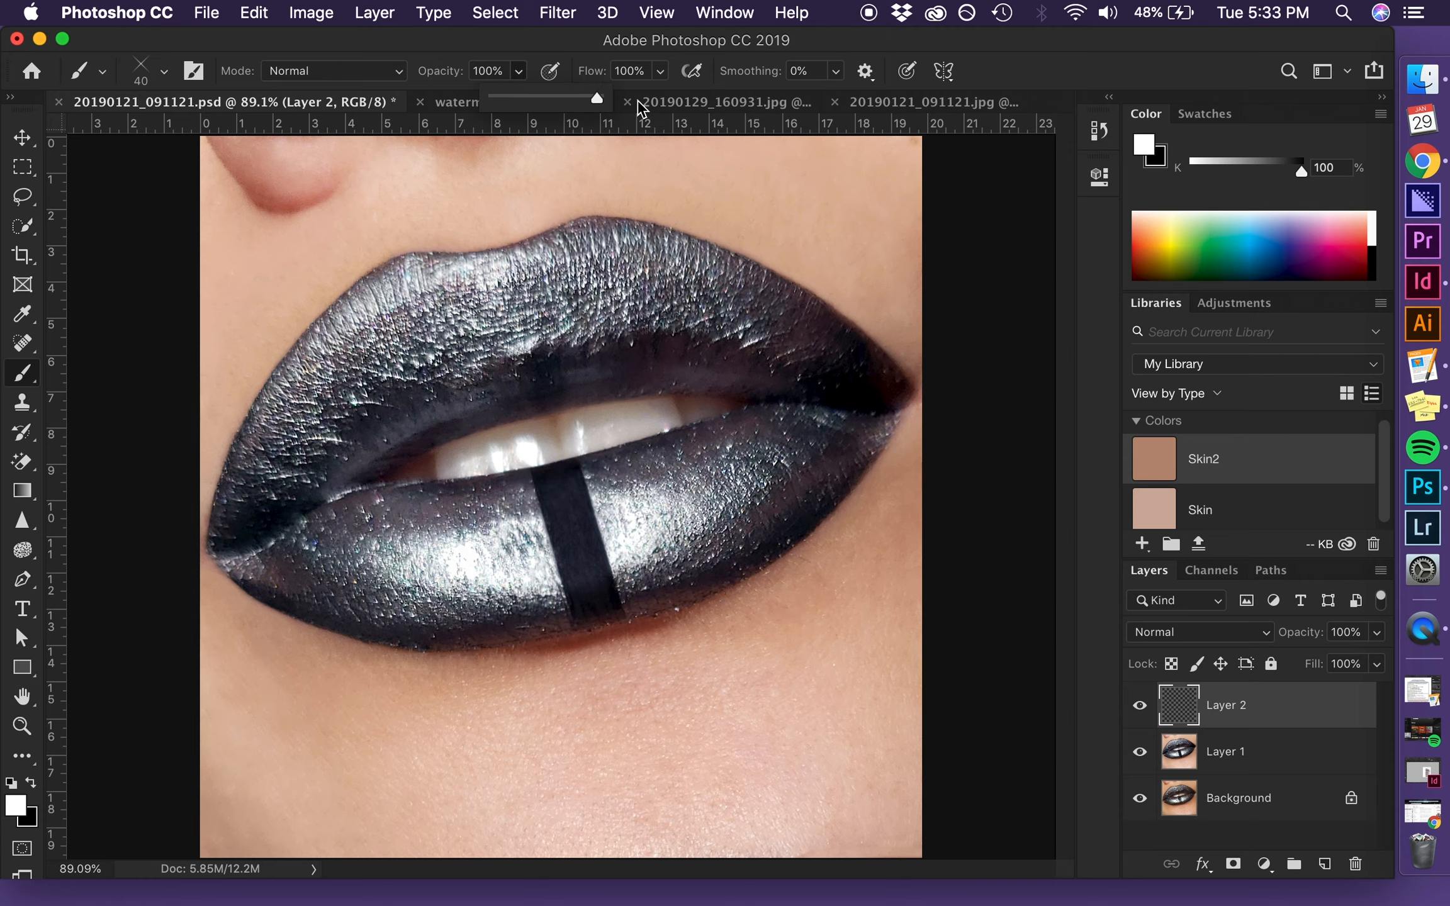
click(516, 77)
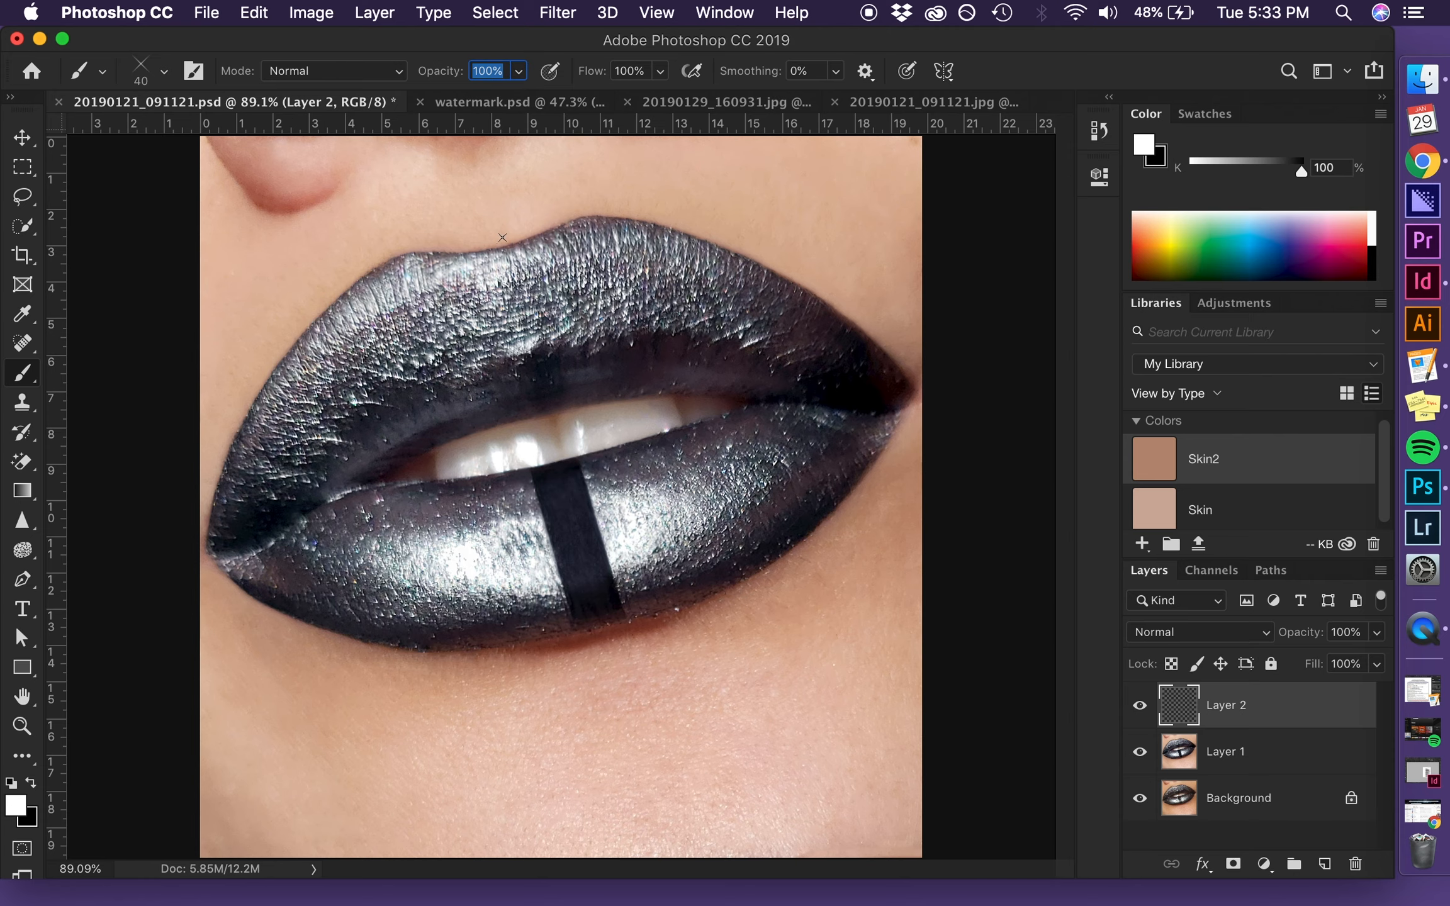
Step: Try a single 40 px sparkle stamp on the skin above the upper lip, and undo it
scroll(502, 237, up, 5)
scroll(502, 238, up, 2)
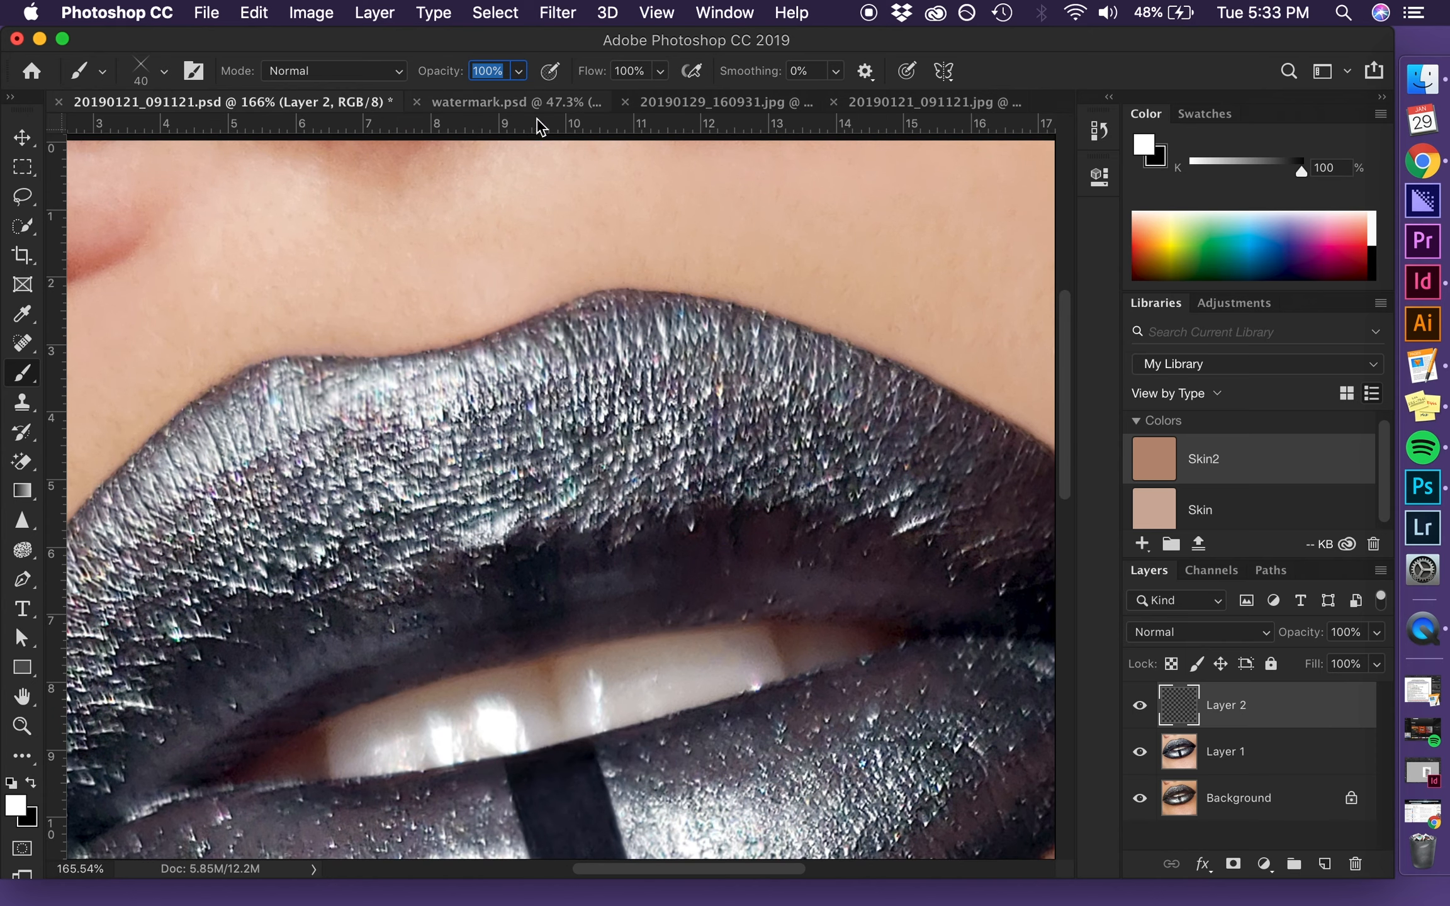
click(573, 233)
key(super+z)
Step: Try stacking white sparkle stamps of decreasing brush size at the upper lip's peak, and undo them
key(bracketright)
key(bracketright)
key(bracketright)
key(bracketright)
key(bracketright)
key(bracketright)
key(bracketright)
key(bracketright)
key(bracketright)
key(bracketright)
key(bracketright)
key(bracketright)
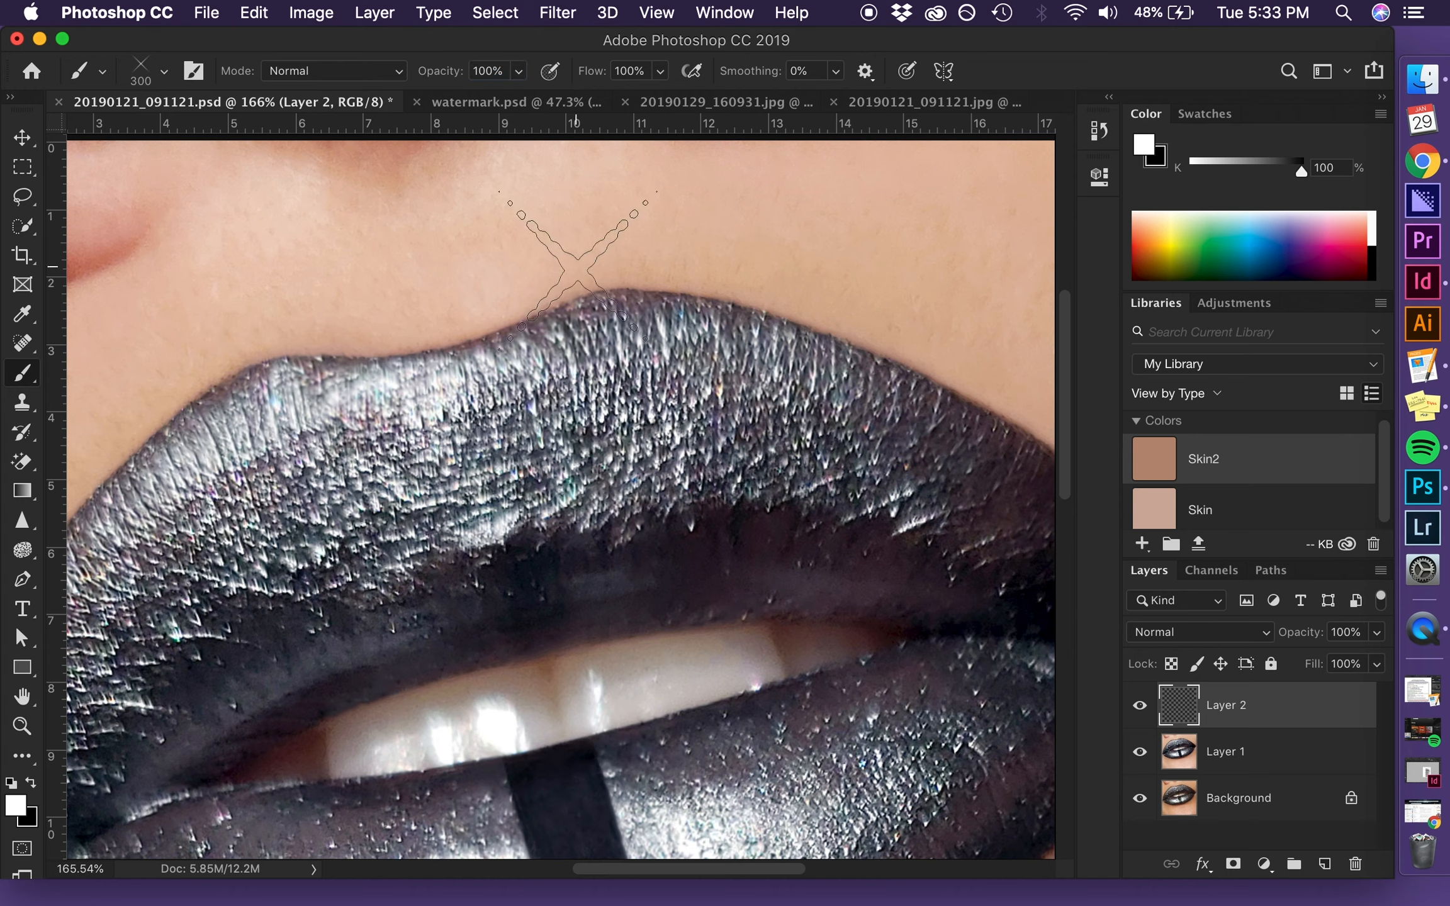
key(bracketleft)
key(bracketleft)
key(bracketleft)
key(bracketleft)
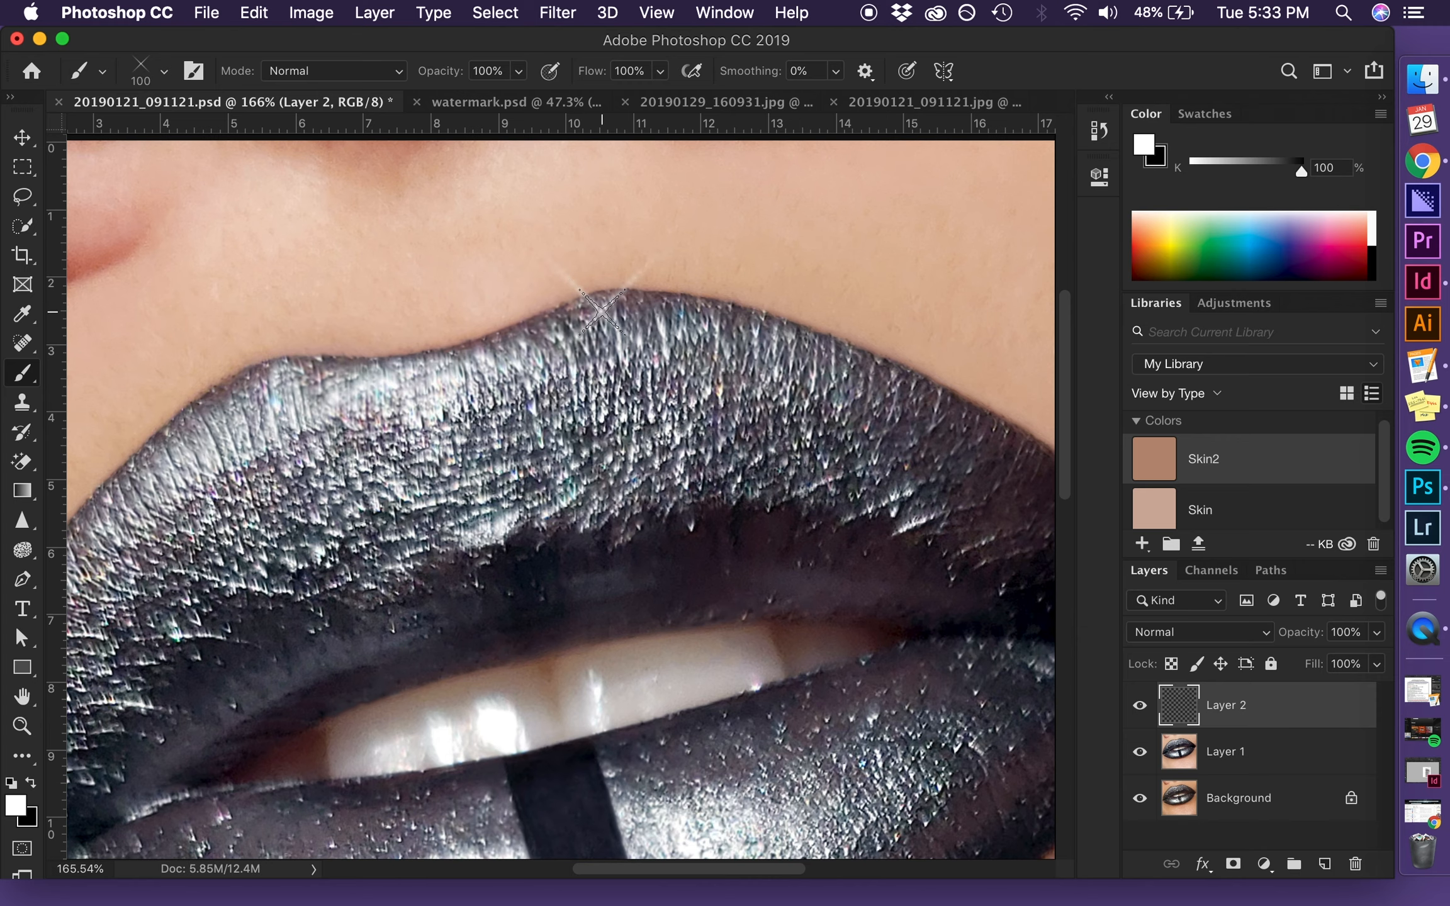
key(bracketleft)
key(bracketleft)
key(bracketleft)
scroll(601, 311, down, 4)
scroll(468, 538, down, 3)
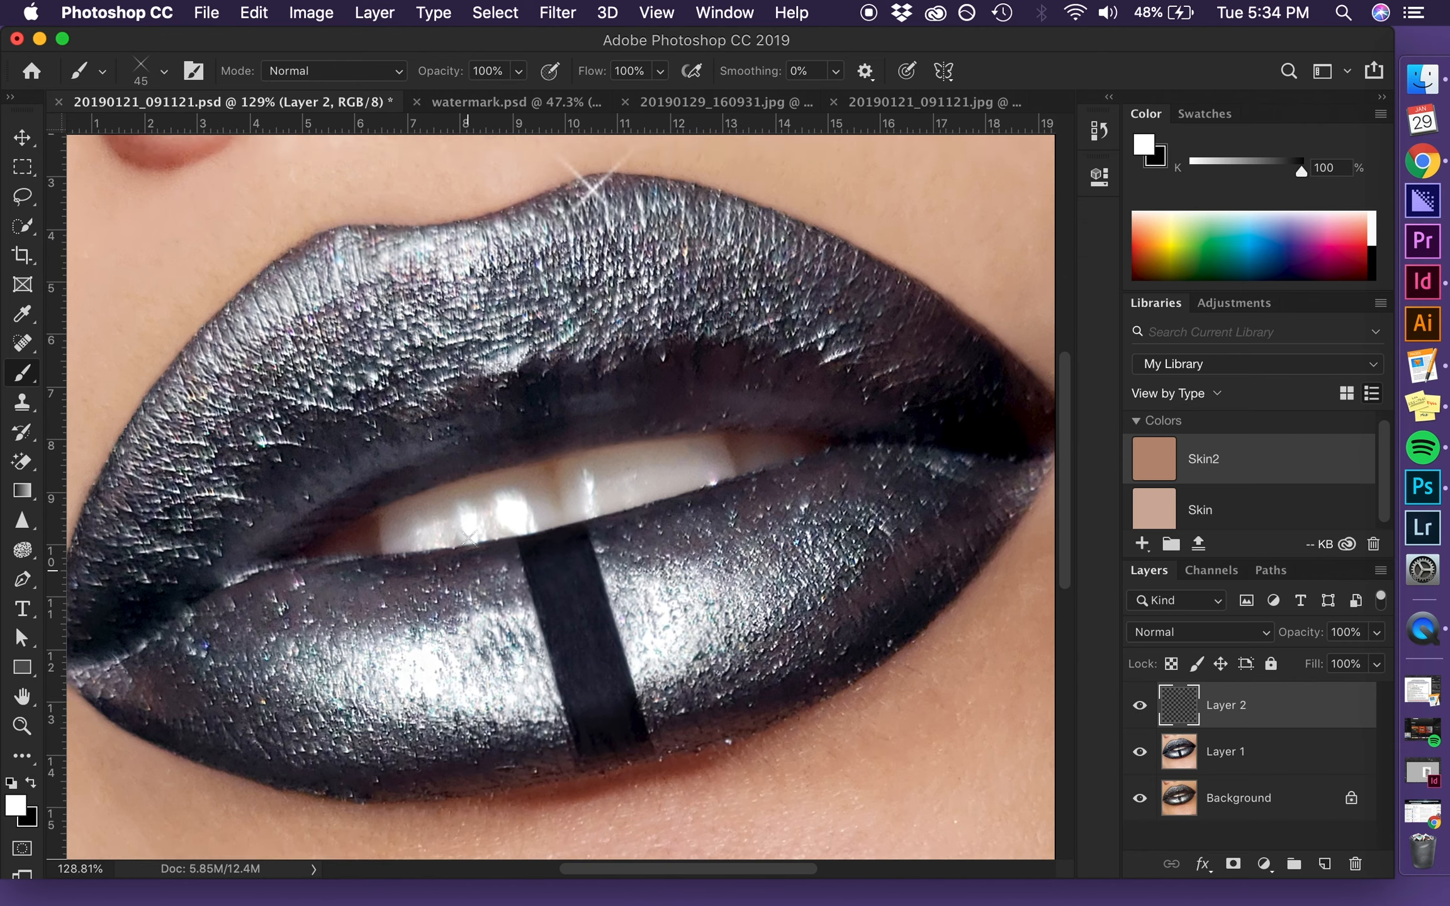
key(super+z)
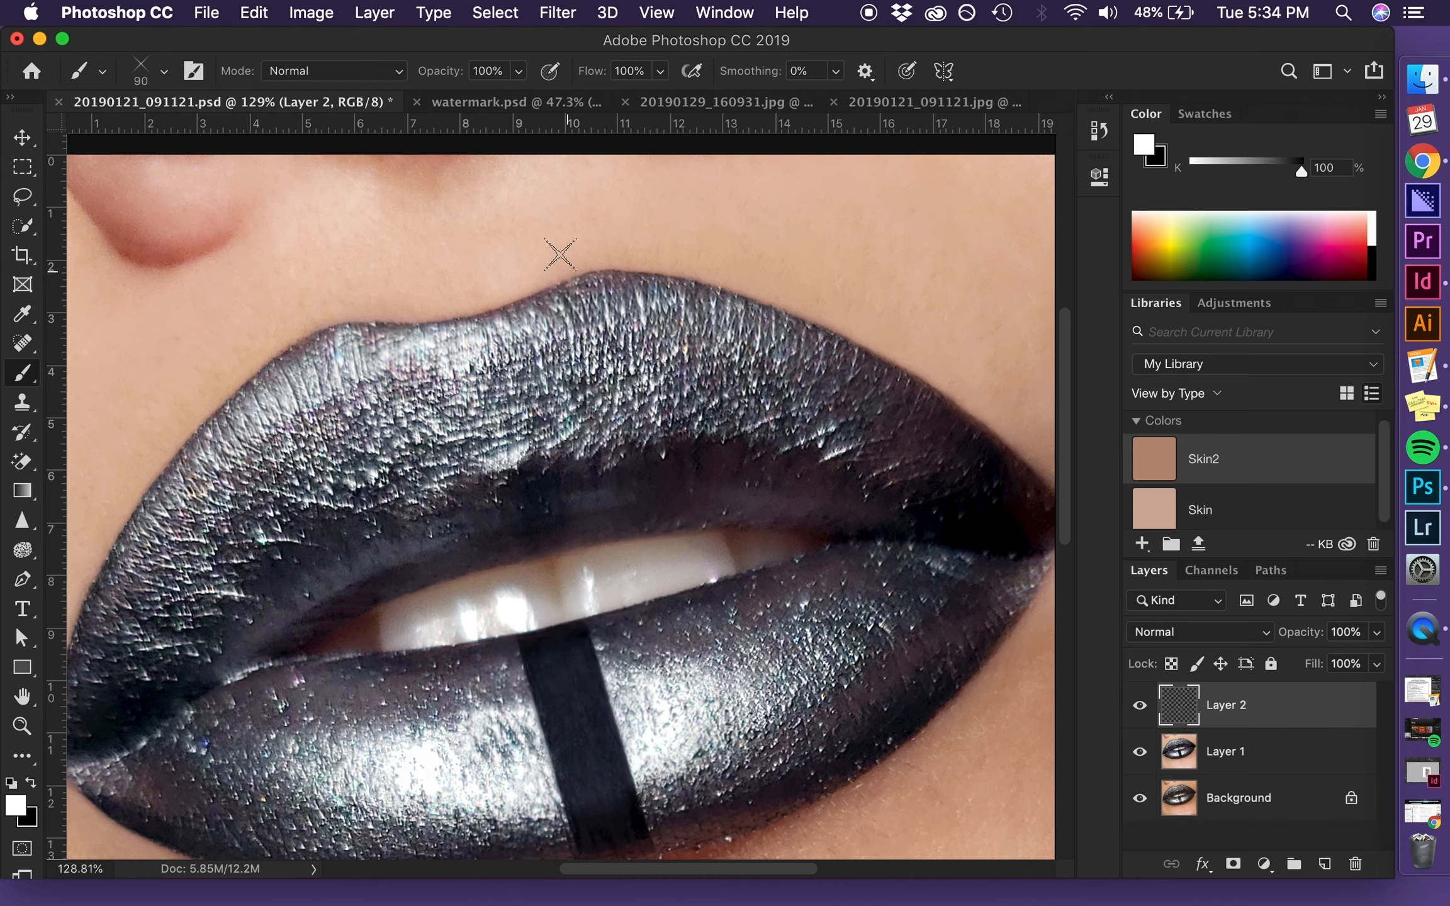
Step: Build a white sparkle on the skin above the upper lip from overlapping 90 px and 45 px brush stamps
scroll(572, 278, up, 5)
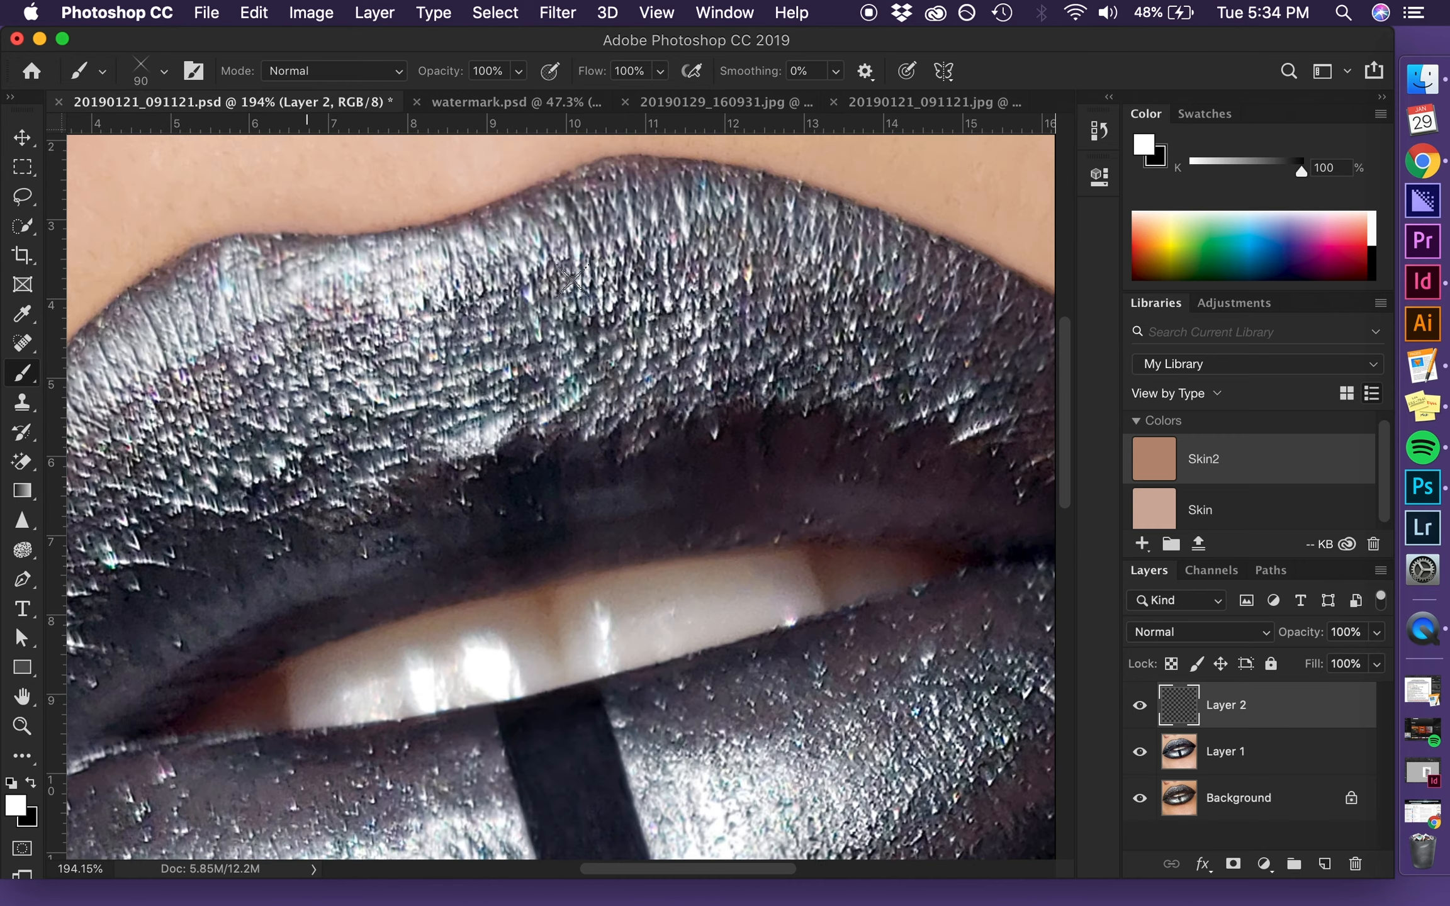
scroll(572, 278, up, 1)
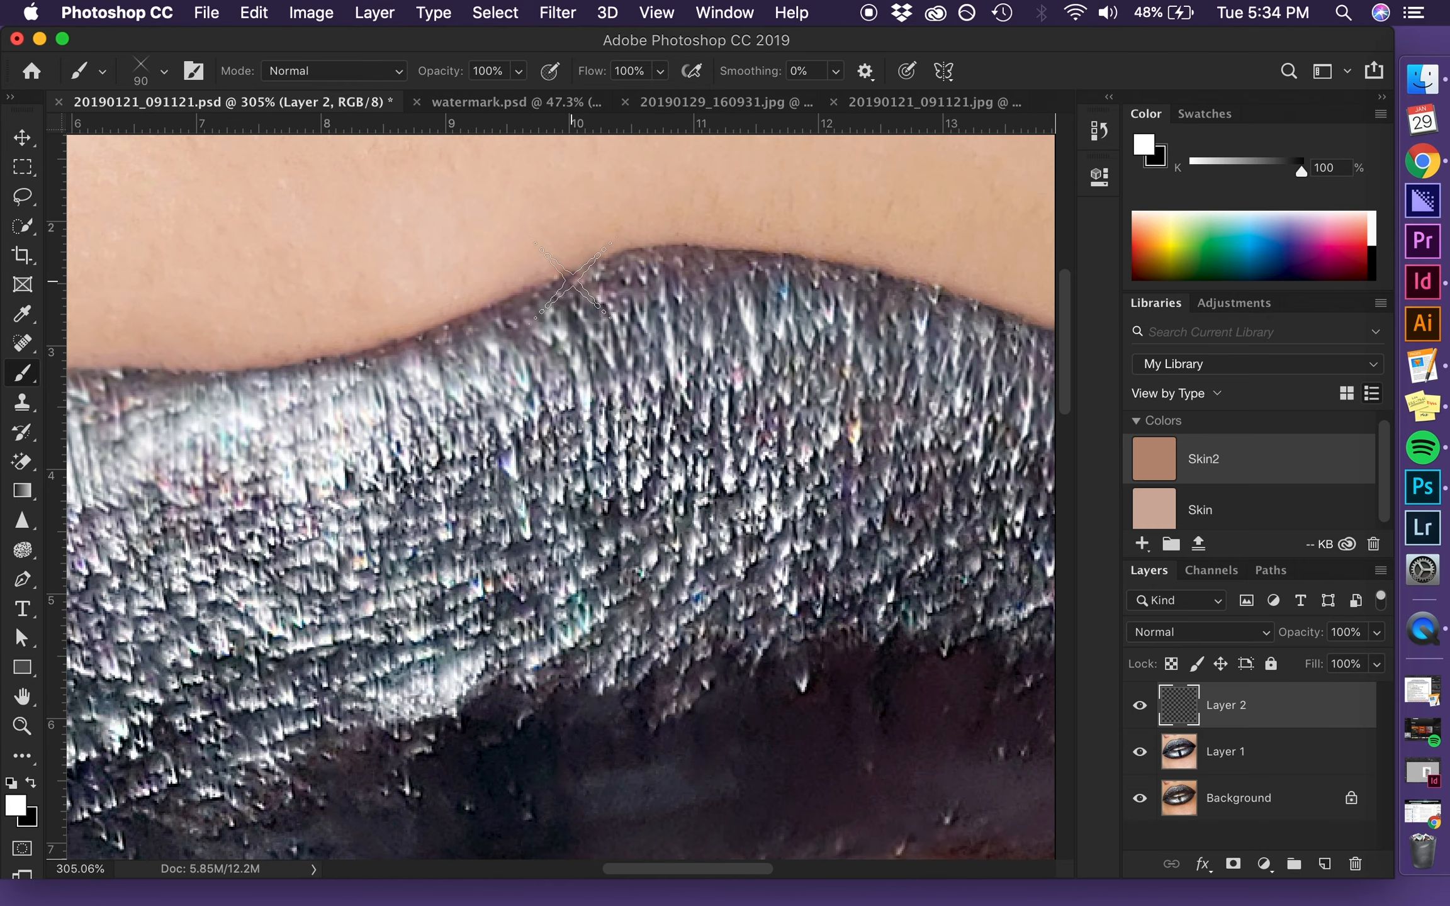
click(479, 233)
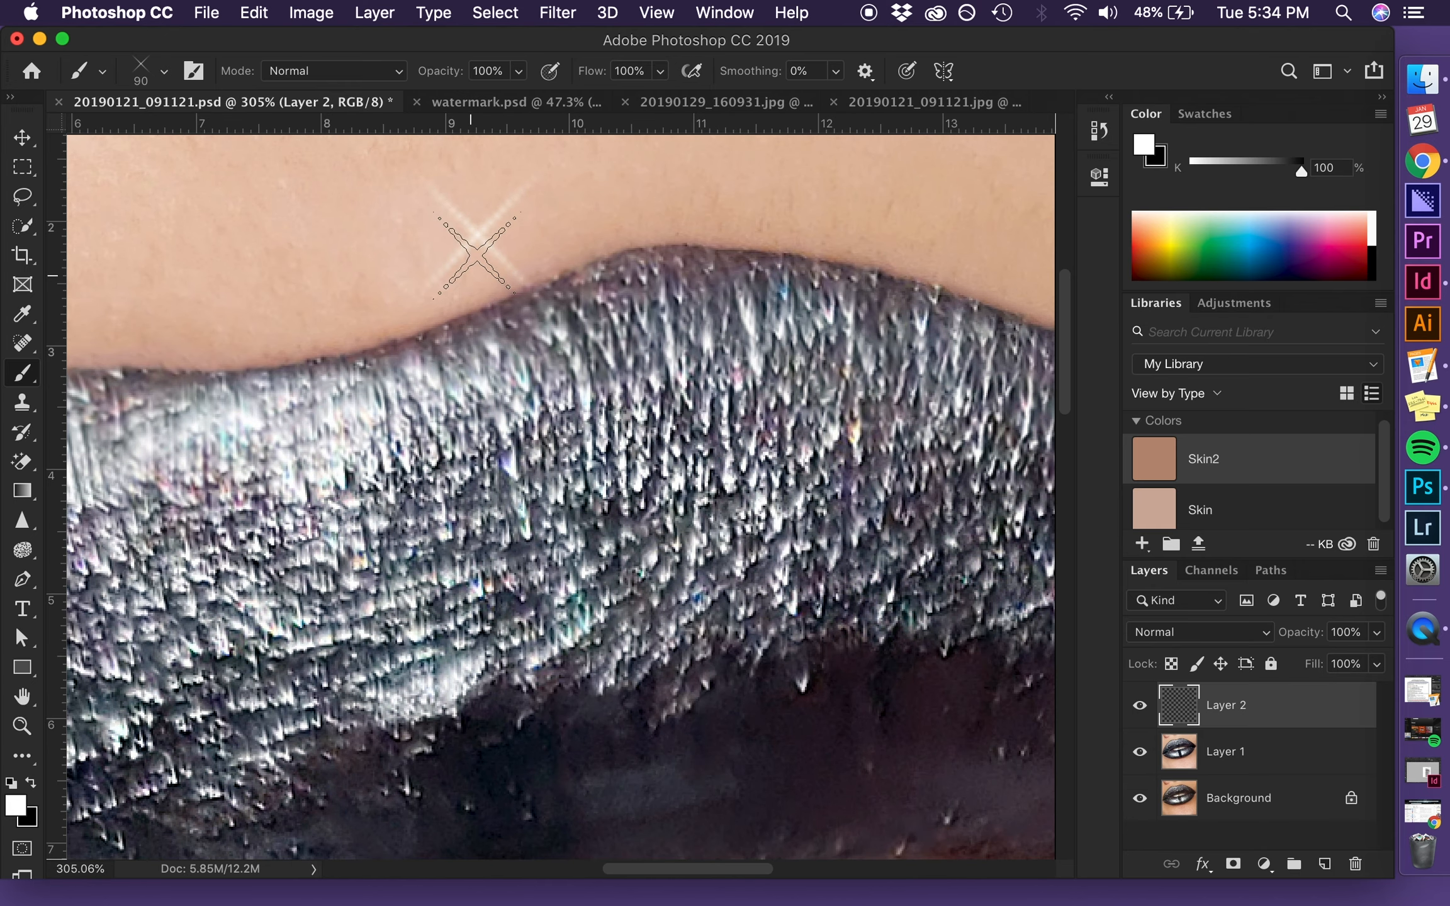
key(bracketleft)
key(bracketleft)
key(bracketleft)
key(bracketleft)
key(bracketleft)
key(bracketleft)
key(bracketright)
click(478, 233)
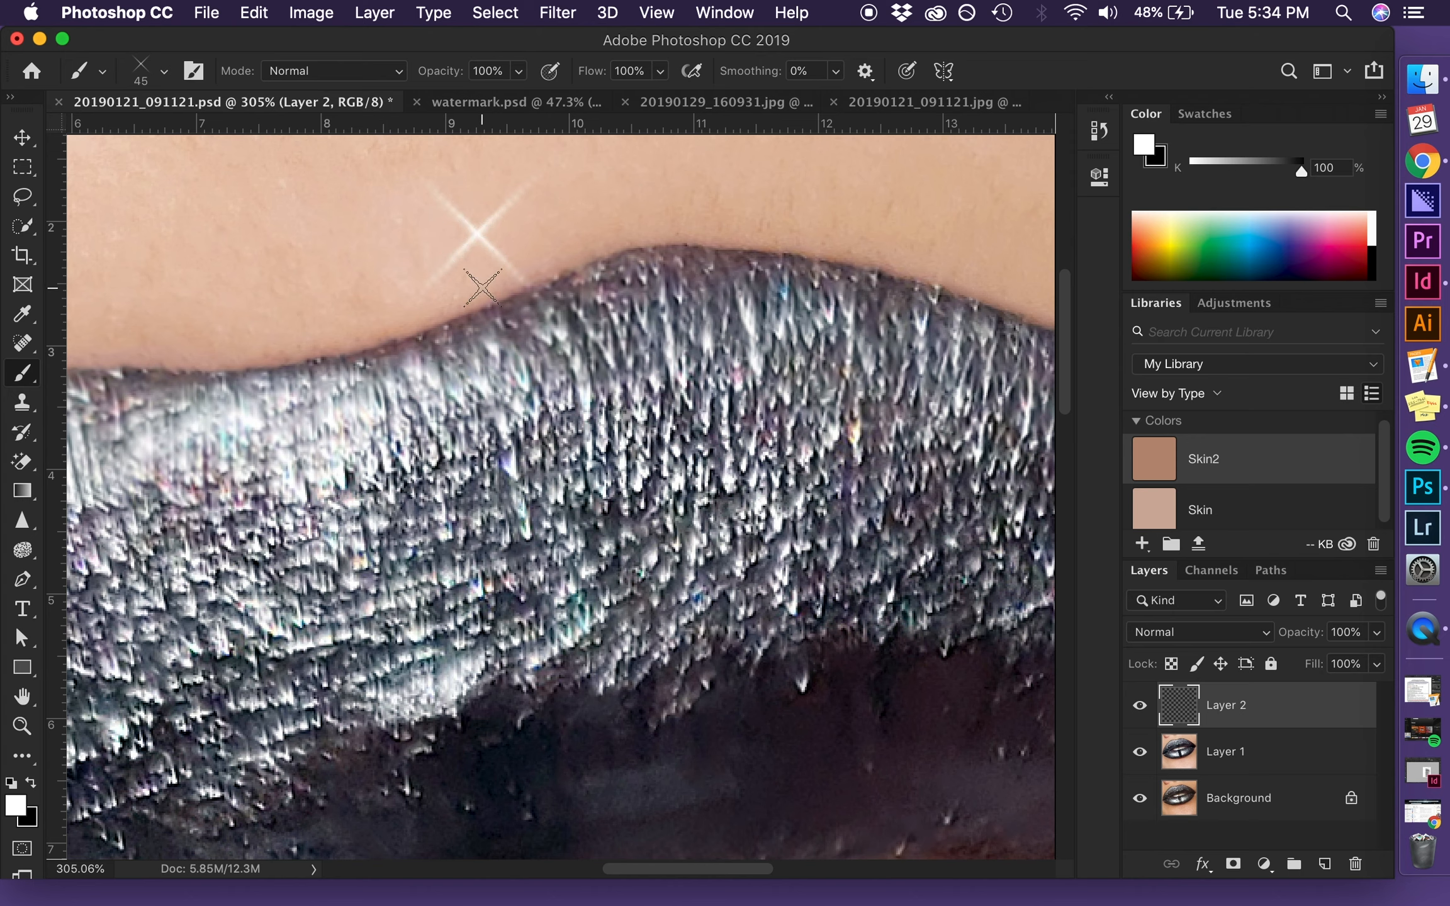
Step: Enlarge the sparkle brush to 150 px and stamp a second, larger sparkle to the left of the first
key(bracketright)
key(bracketright)
key(bracketright)
key(bracketright)
key(bracketright)
key(bracketright)
key(bracketright)
key(bracketright)
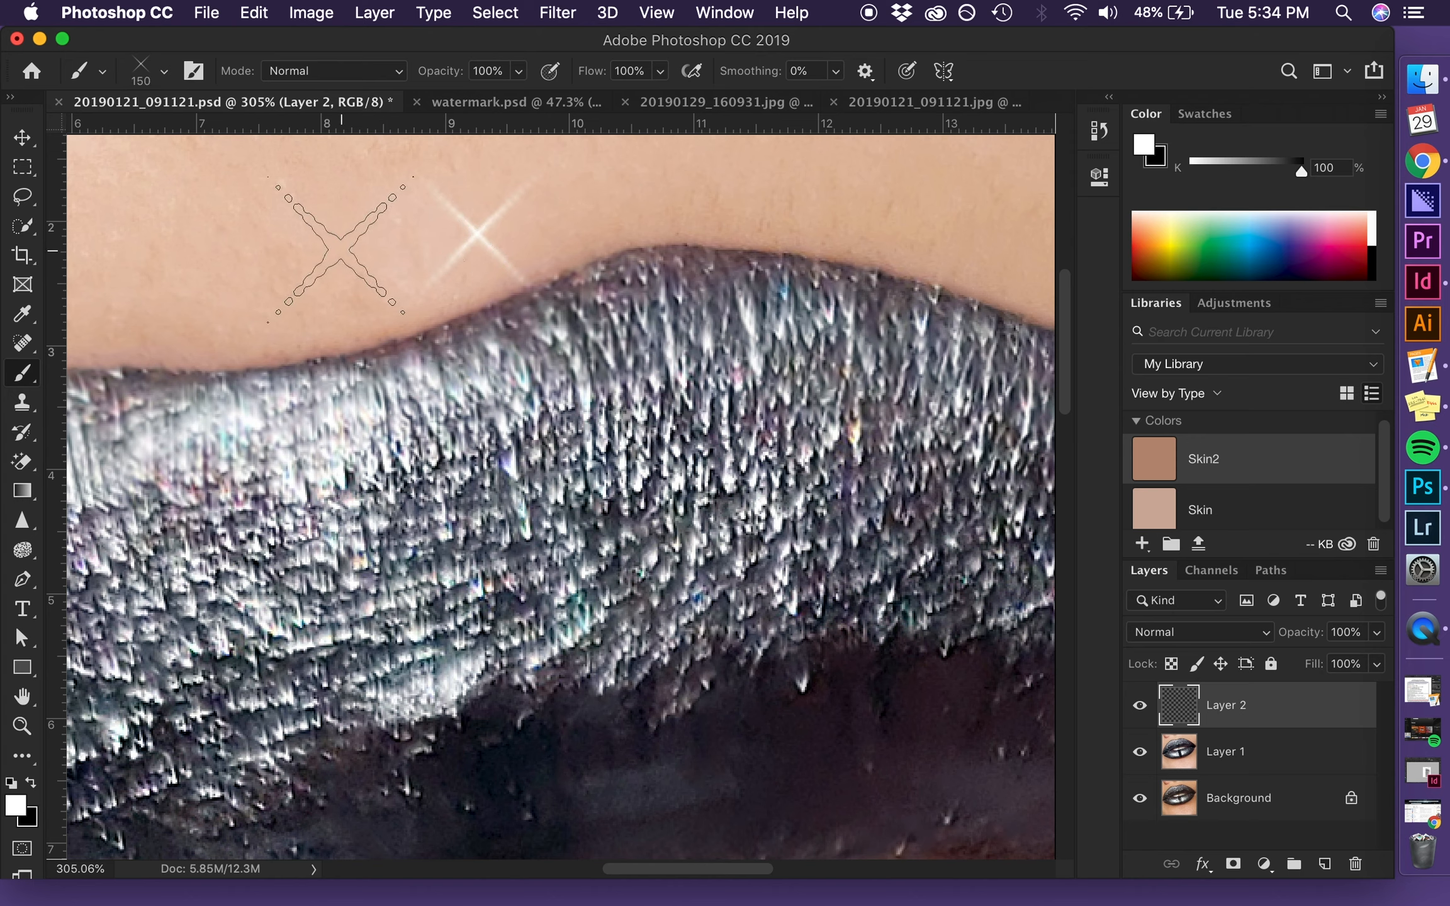
click(340, 249)
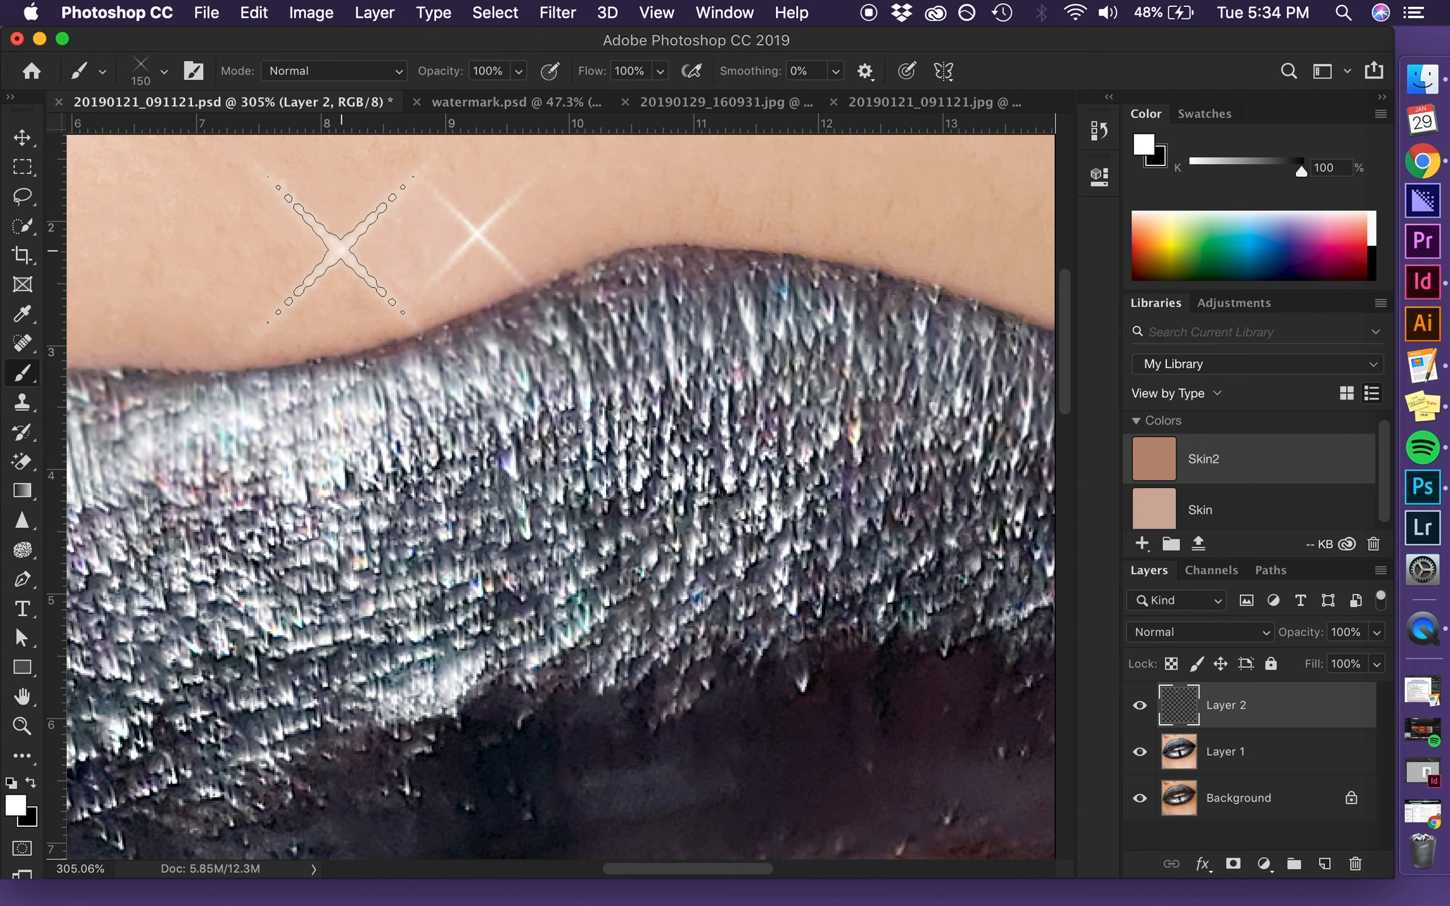
Step: Brighten the second sparkle's centre by layering a 90 px stamp and a smaller stamp over the same point
key(bracketleft)
key(bracketleft)
key(bracketleft)
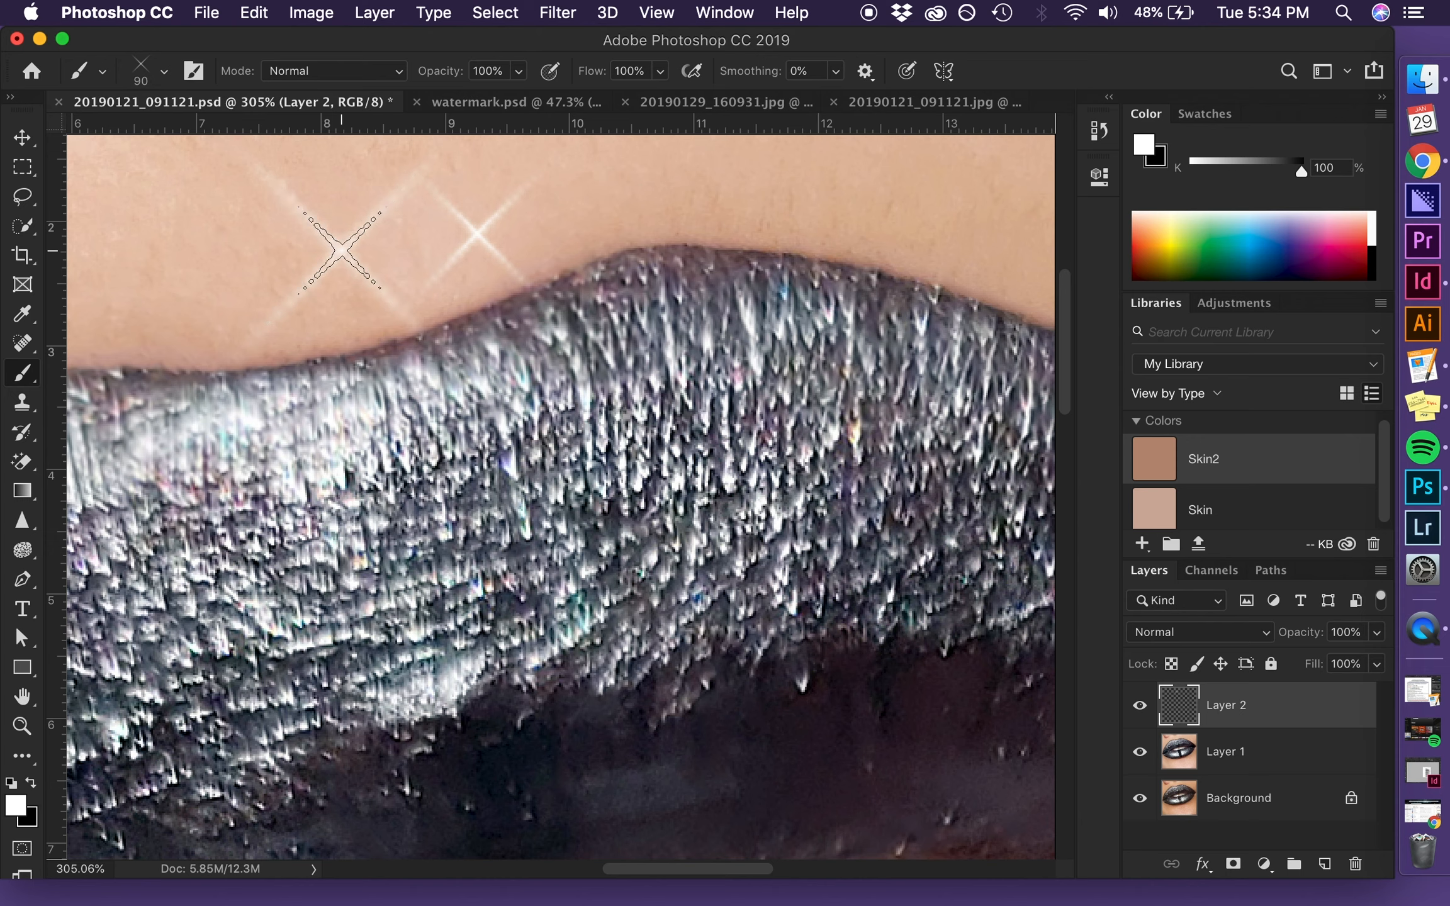
click(342, 251)
key(bracketleft)
key(bracketleft)
key(bracketleft)
key(bracketleft)
key(bracketleft)
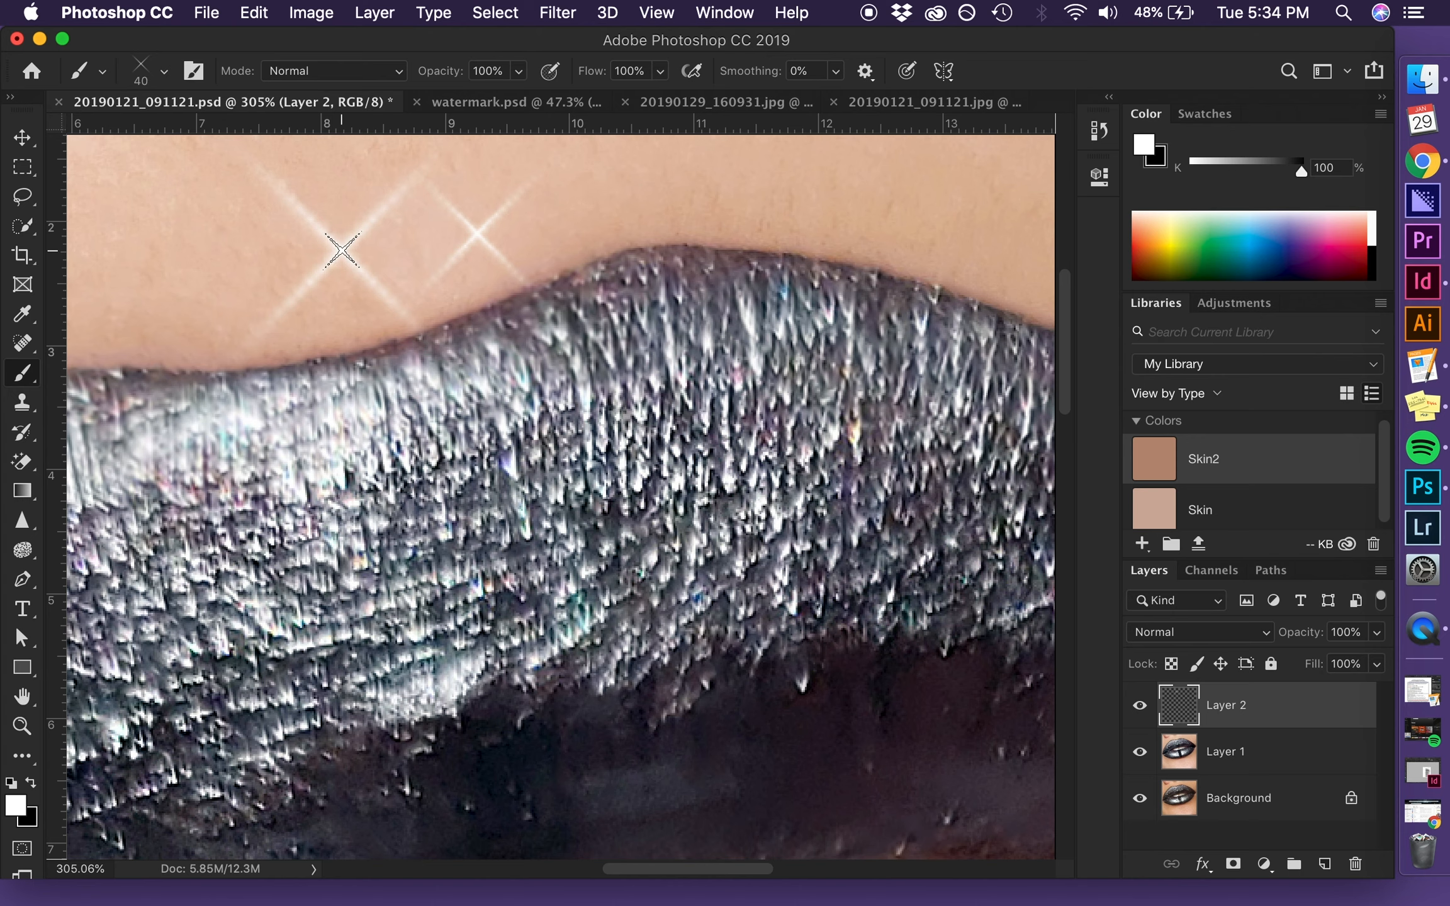
key(bracketleft)
key(bracketright)
key(bracketright)
click(342, 251)
Step: Enlarge the sparkle brush to 175 px and stamp a third sparkle on the skin to the left of the other two
key(bracketright)
key(bracketright)
key(bracketright)
key(bracketright)
key(bracketright)
key(bracketright)
key(bracketright)
key(bracketright)
key(bracketright)
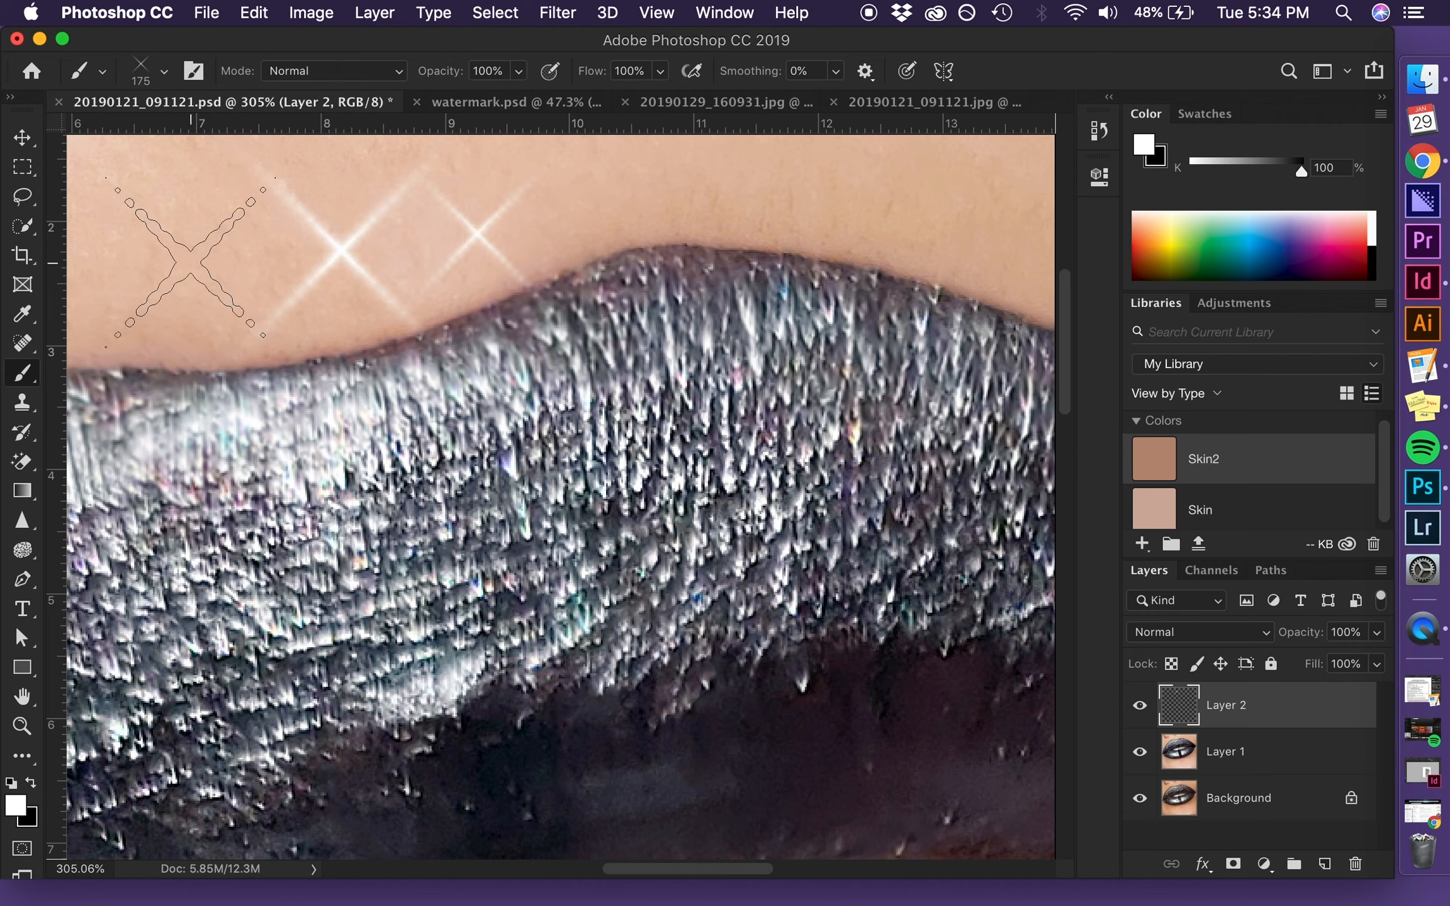
click(182, 262)
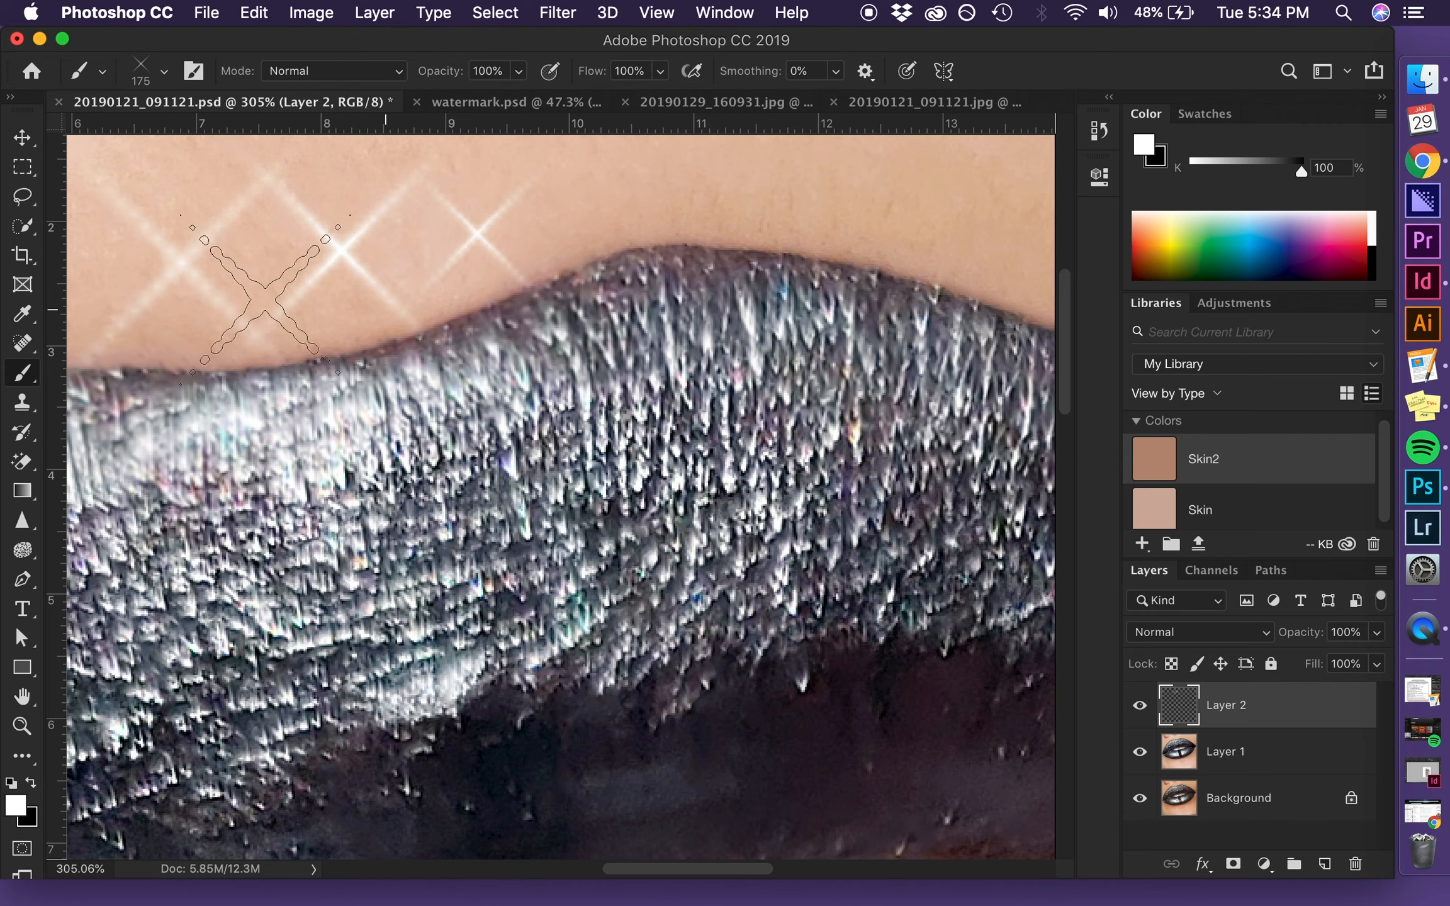
Step: Undo all the practice sparkles on the skin above the upper lip
key(super+z)
key(super+z)
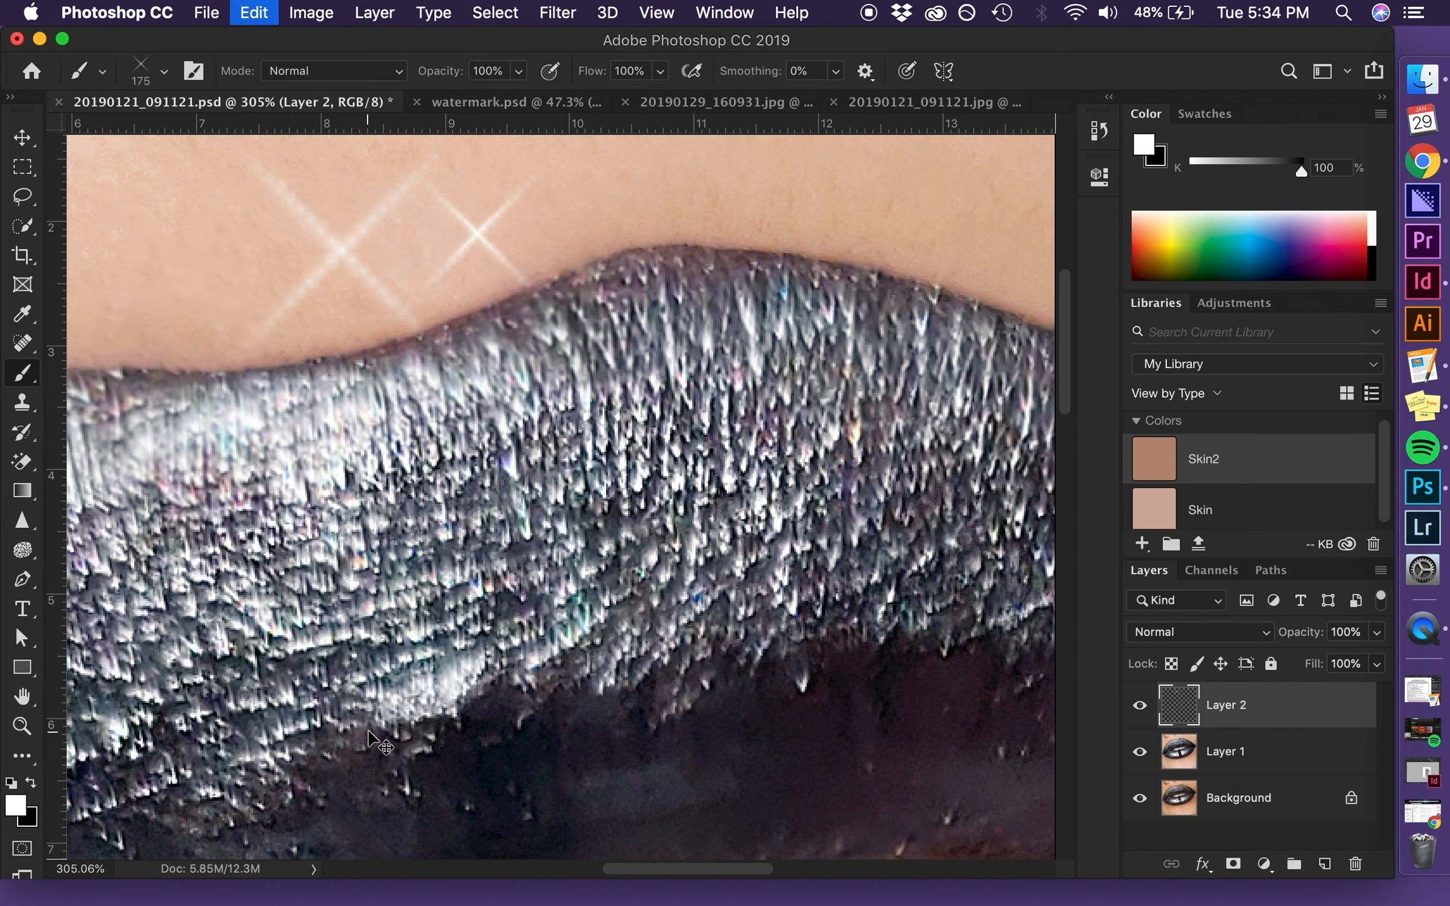
key(super+z)
key(super+z)
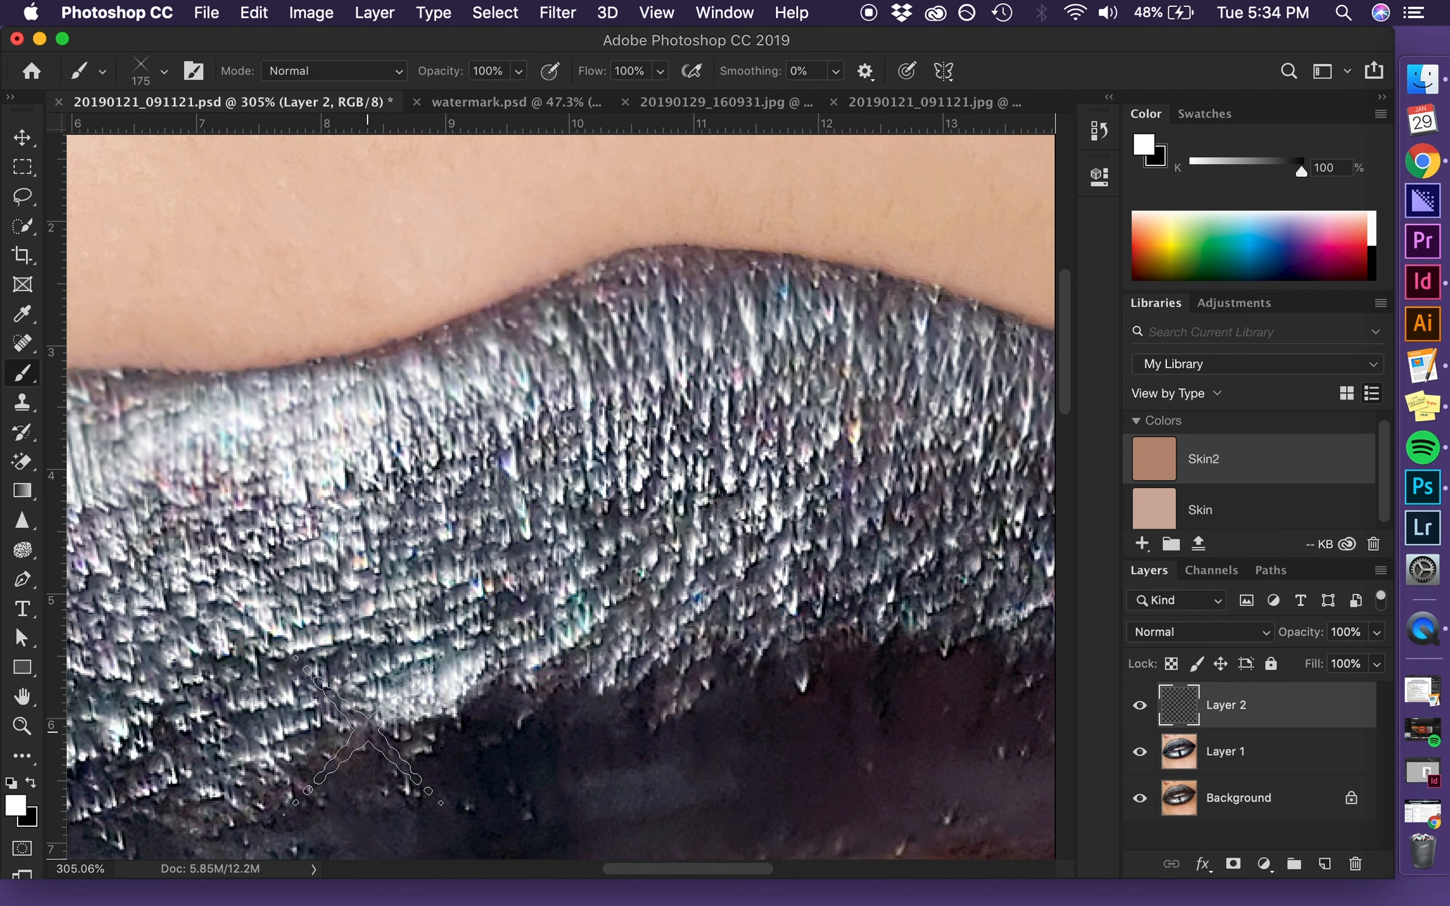
Step: Build a white sparkle on the upper lip's edge beside the right peak from three overlapping stamps of decreasing brush size
key(bracketleft)
key(bracketleft)
key(bracketleft)
click(592, 285)
key(bracketleft)
key(bracketleft)
key(bracketleft)
click(592, 284)
key(bracketleft)
key(bracketleft)
key(bracketleft)
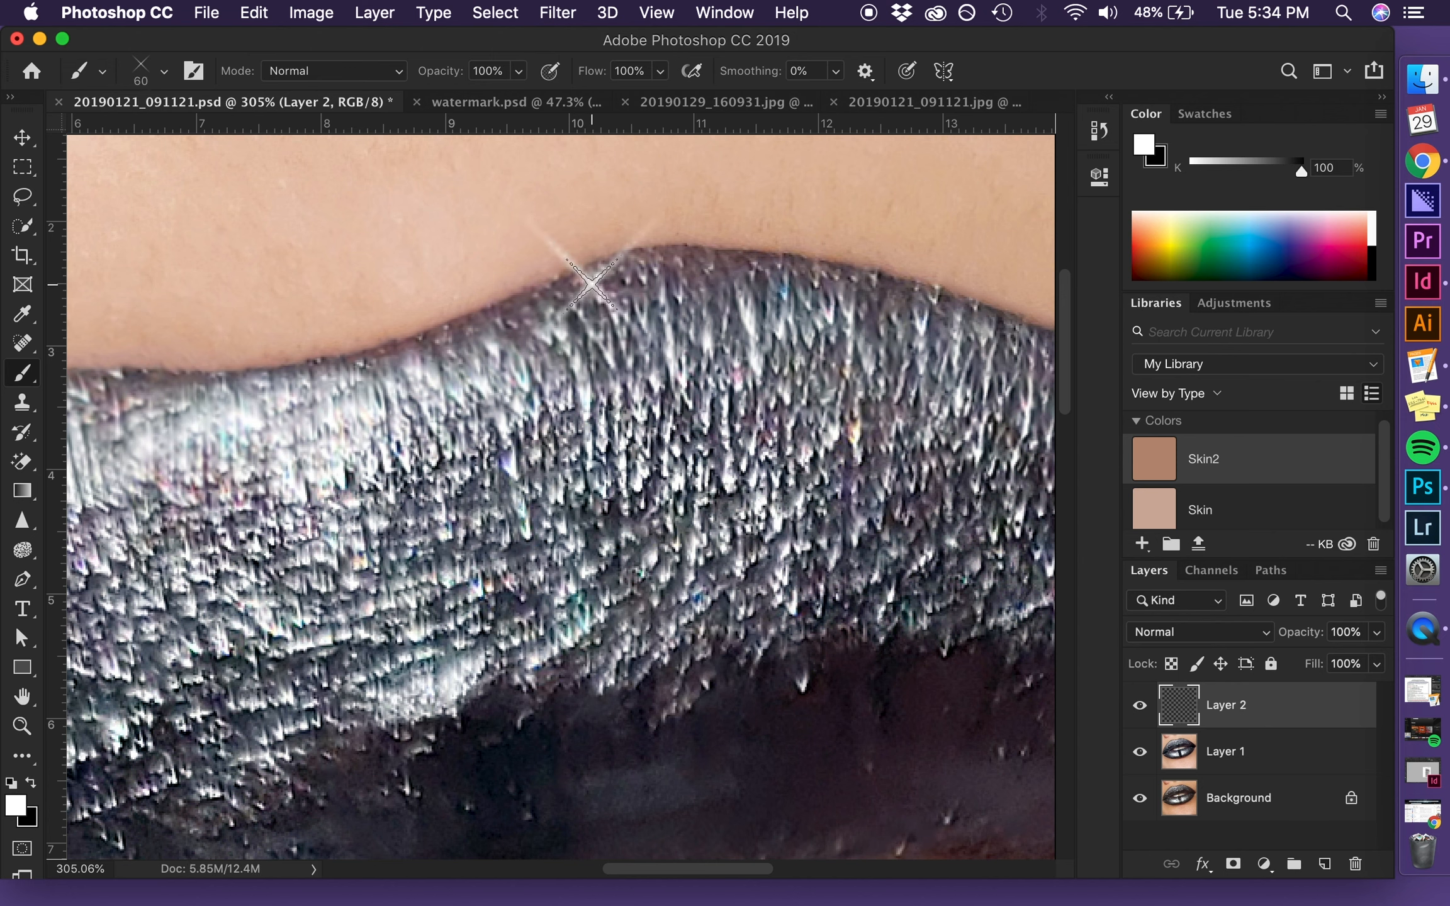
click(591, 285)
Step: Add a smaller 40 px sparkle on the upper lip's edge, just below and left of the first
key(super+minus)
scroll(569, 514, down, 7)
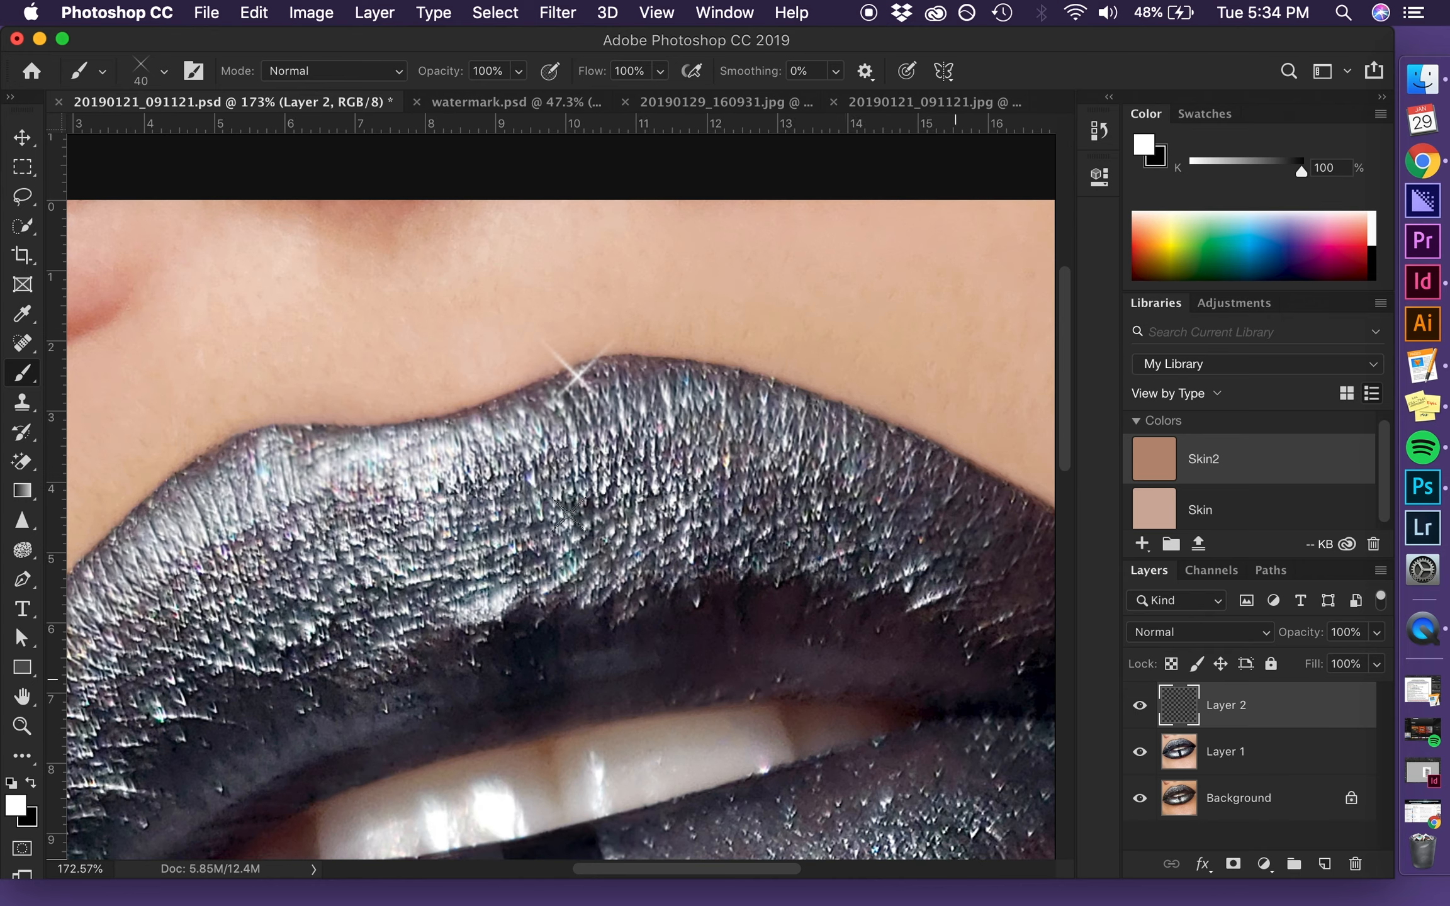
scroll(568, 515, down, 3)
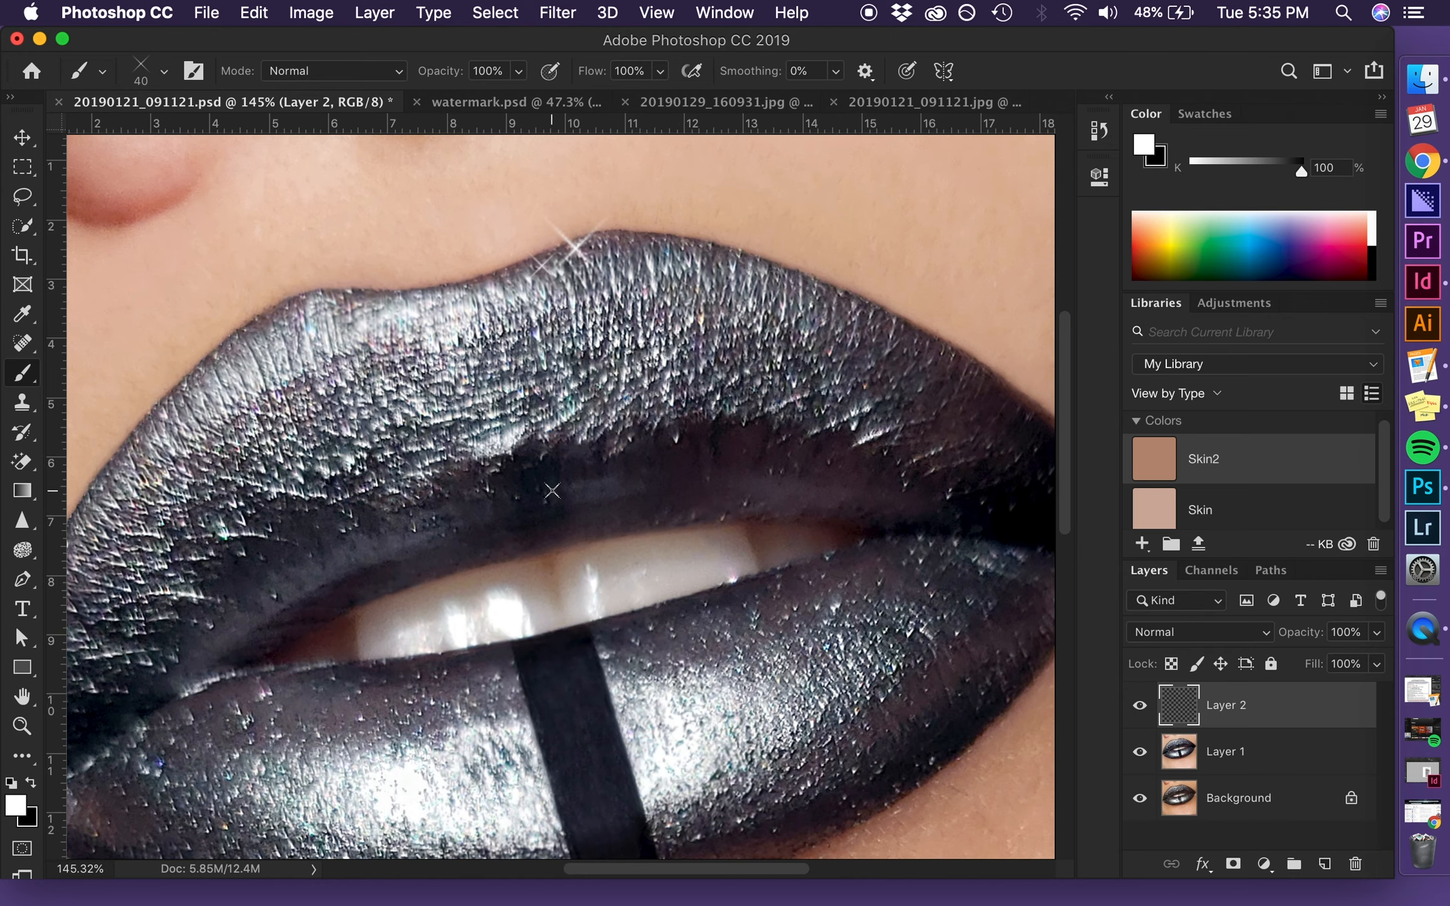
scroll(657, 538, down, 5)
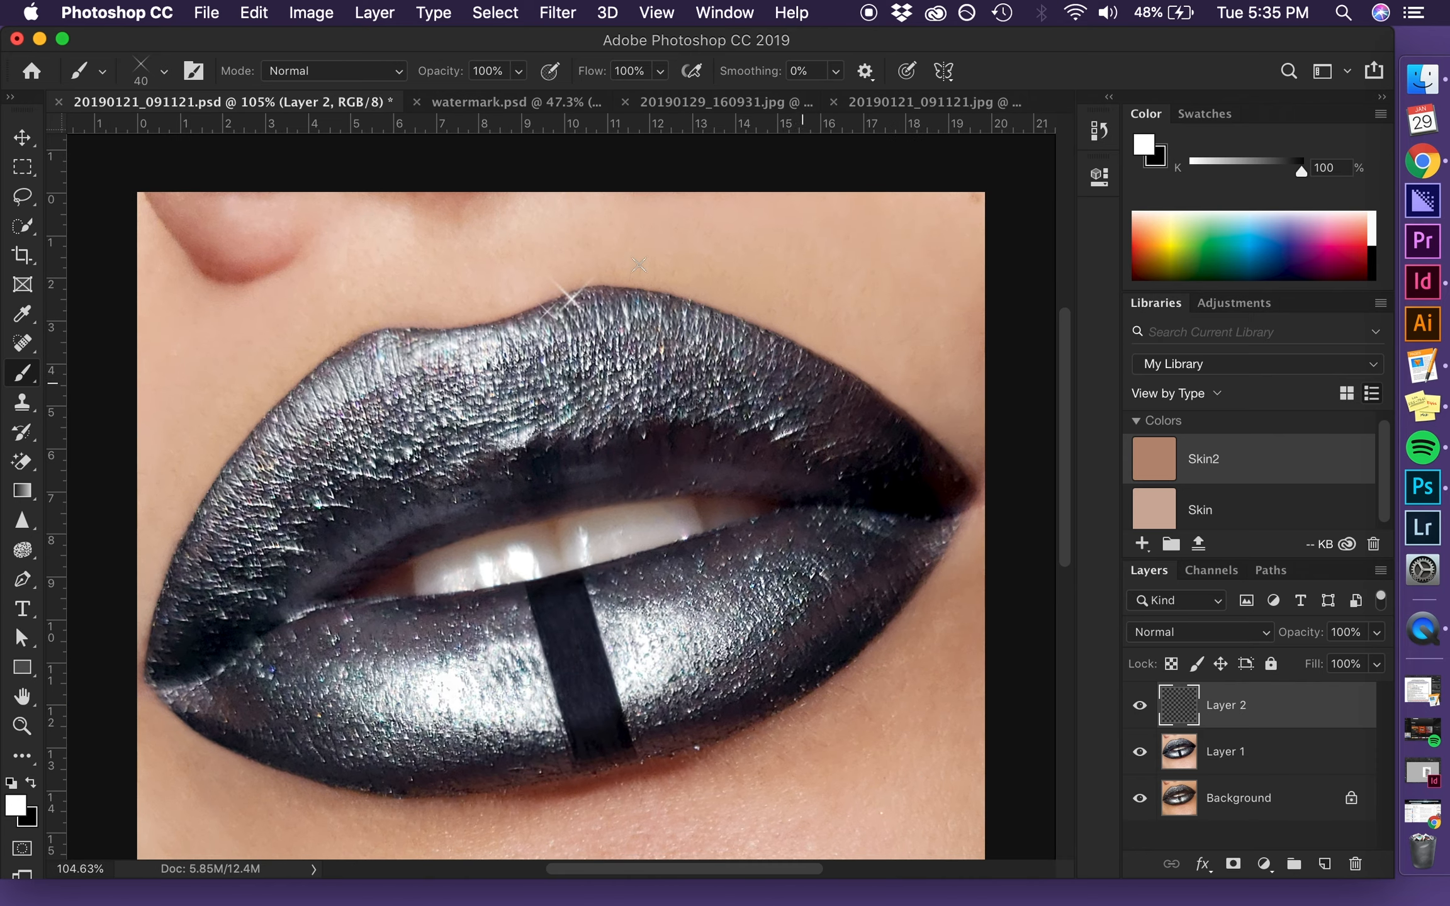
Step: Try a 40 px sparkle on the lower lip to the right of the black stripe, and undo it
scroll(685, 625, up, 3)
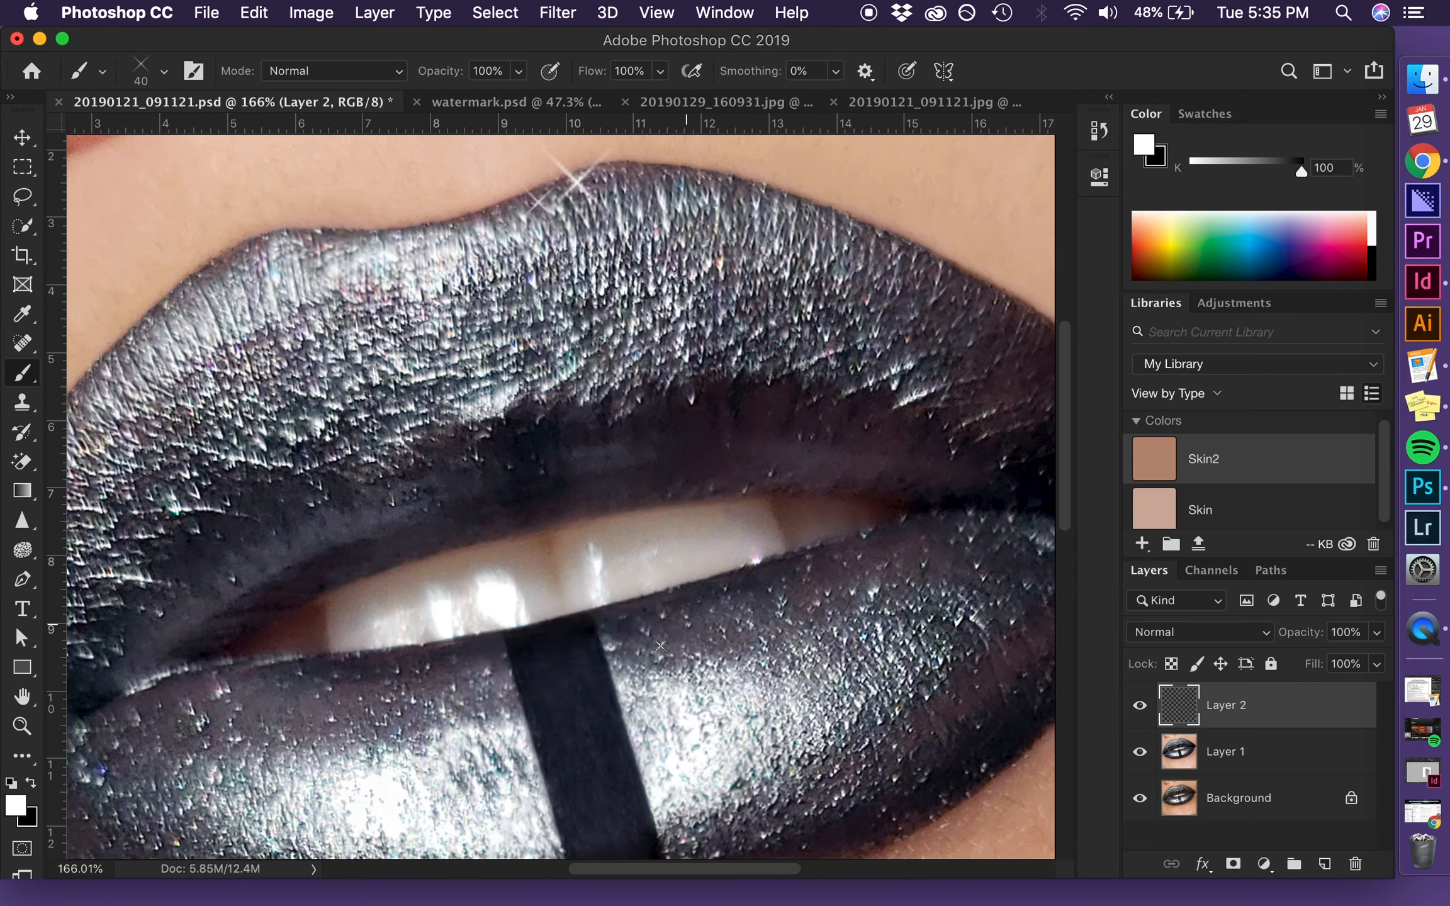
click(655, 658)
key(bracketleft)
key(super+z)
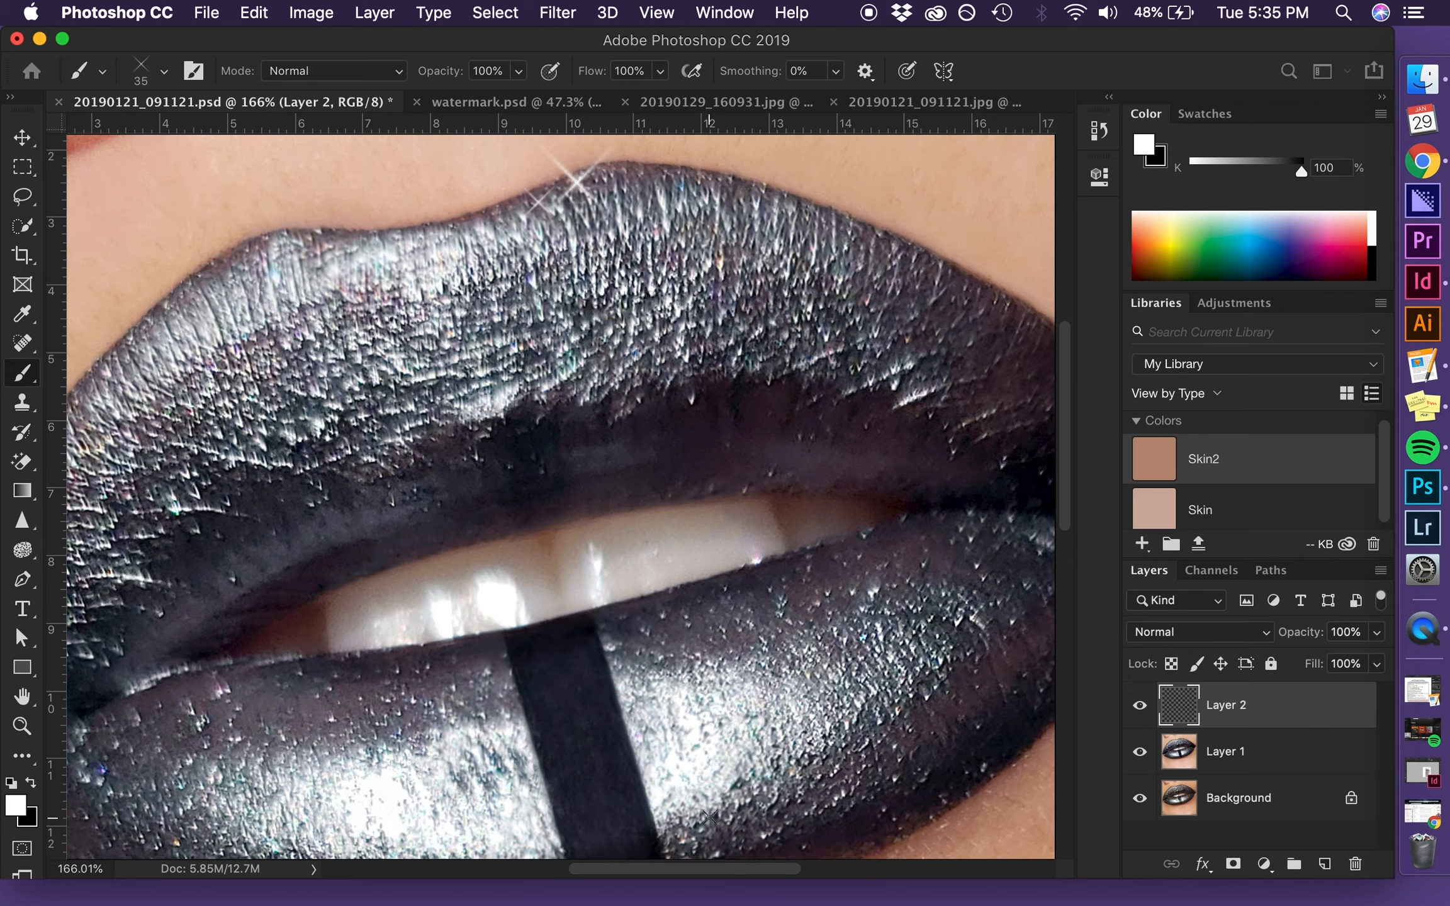
Step: Stamp two small sparkles of 35 px and 25 px close together at the upper lip's left peak
scroll(574, 509, up, 2)
scroll(266, 382, down, 2)
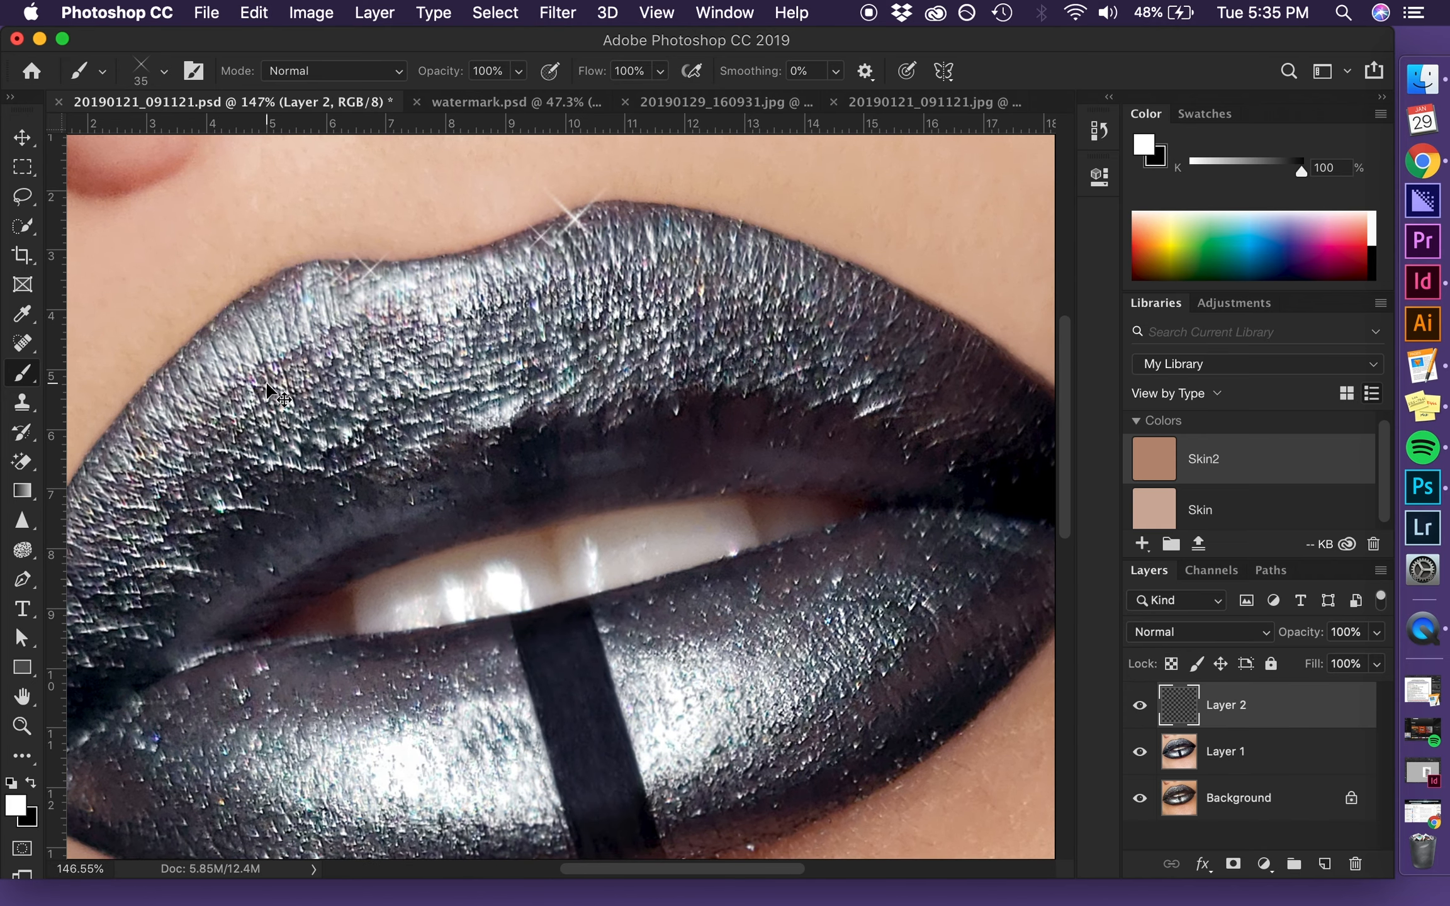
scroll(309, 259, up, 3)
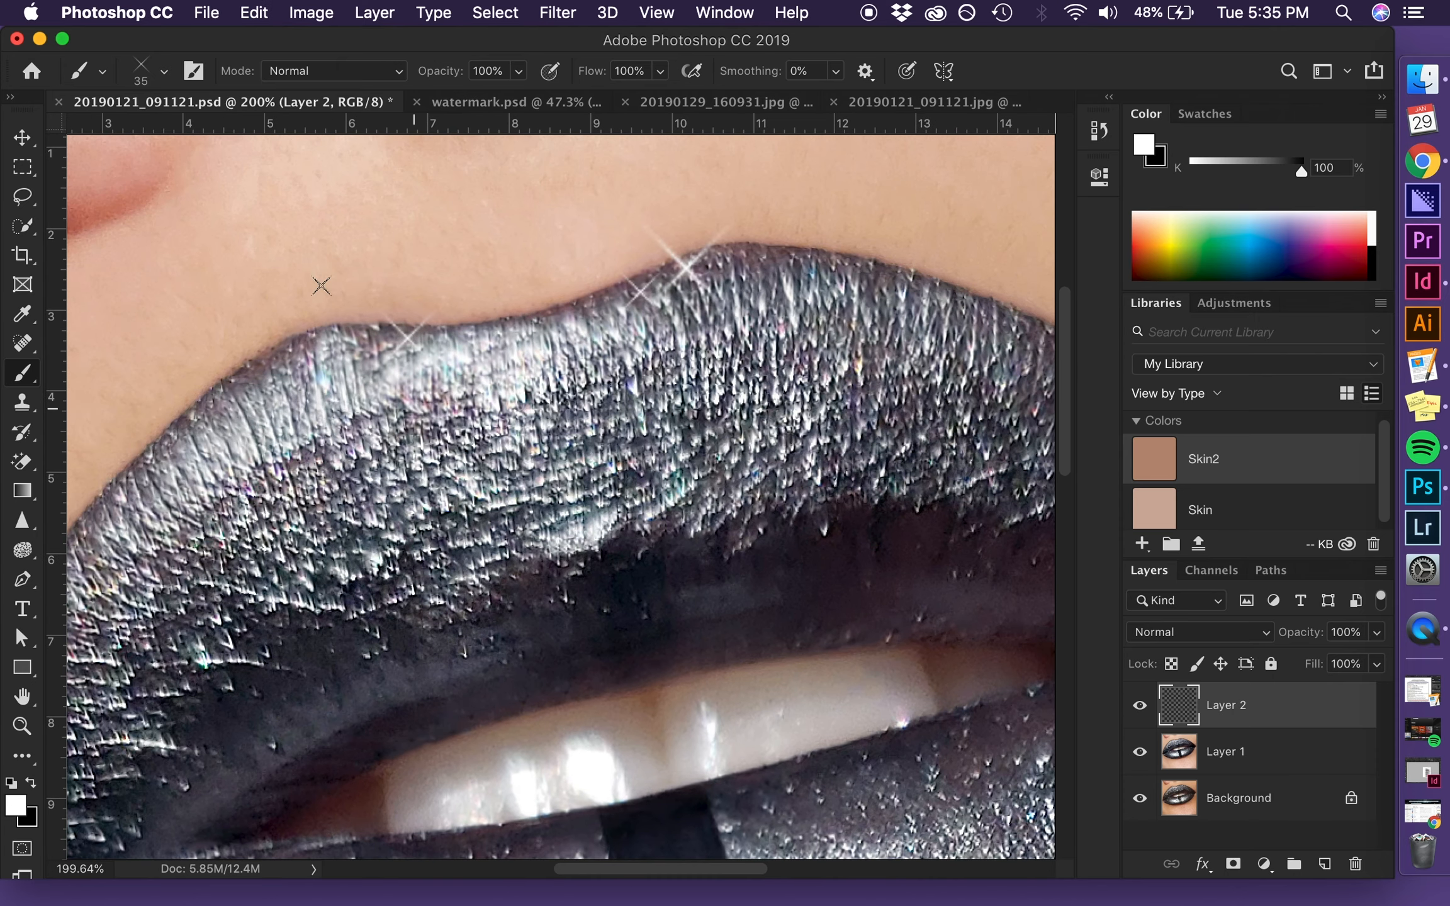
key(bracketleft)
scroll(358, 521, down, 3)
scroll(459, 386, up, 4)
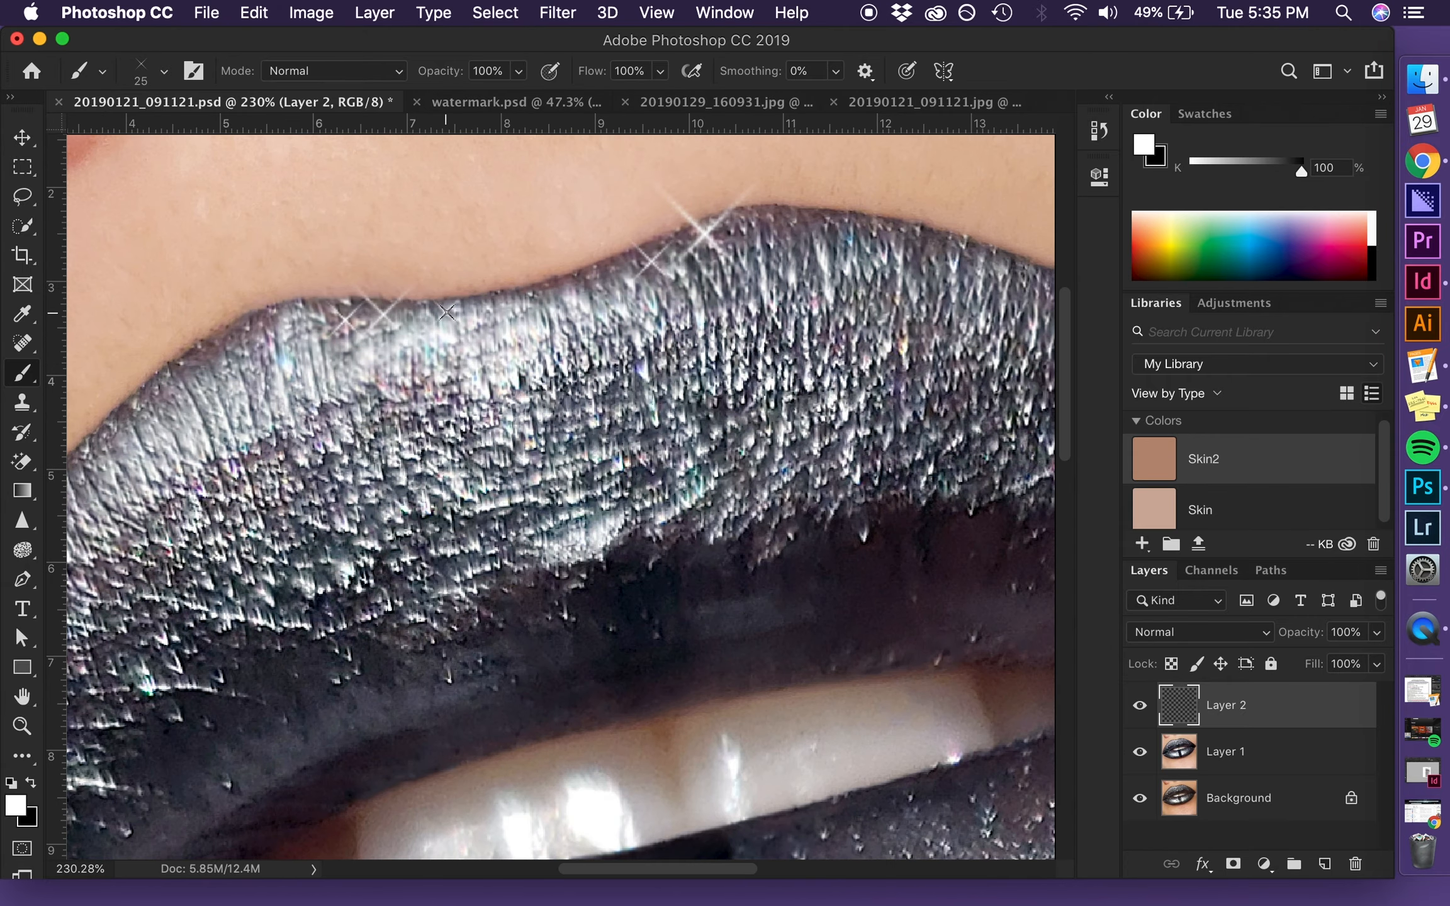
scroll(439, 648, down, 4)
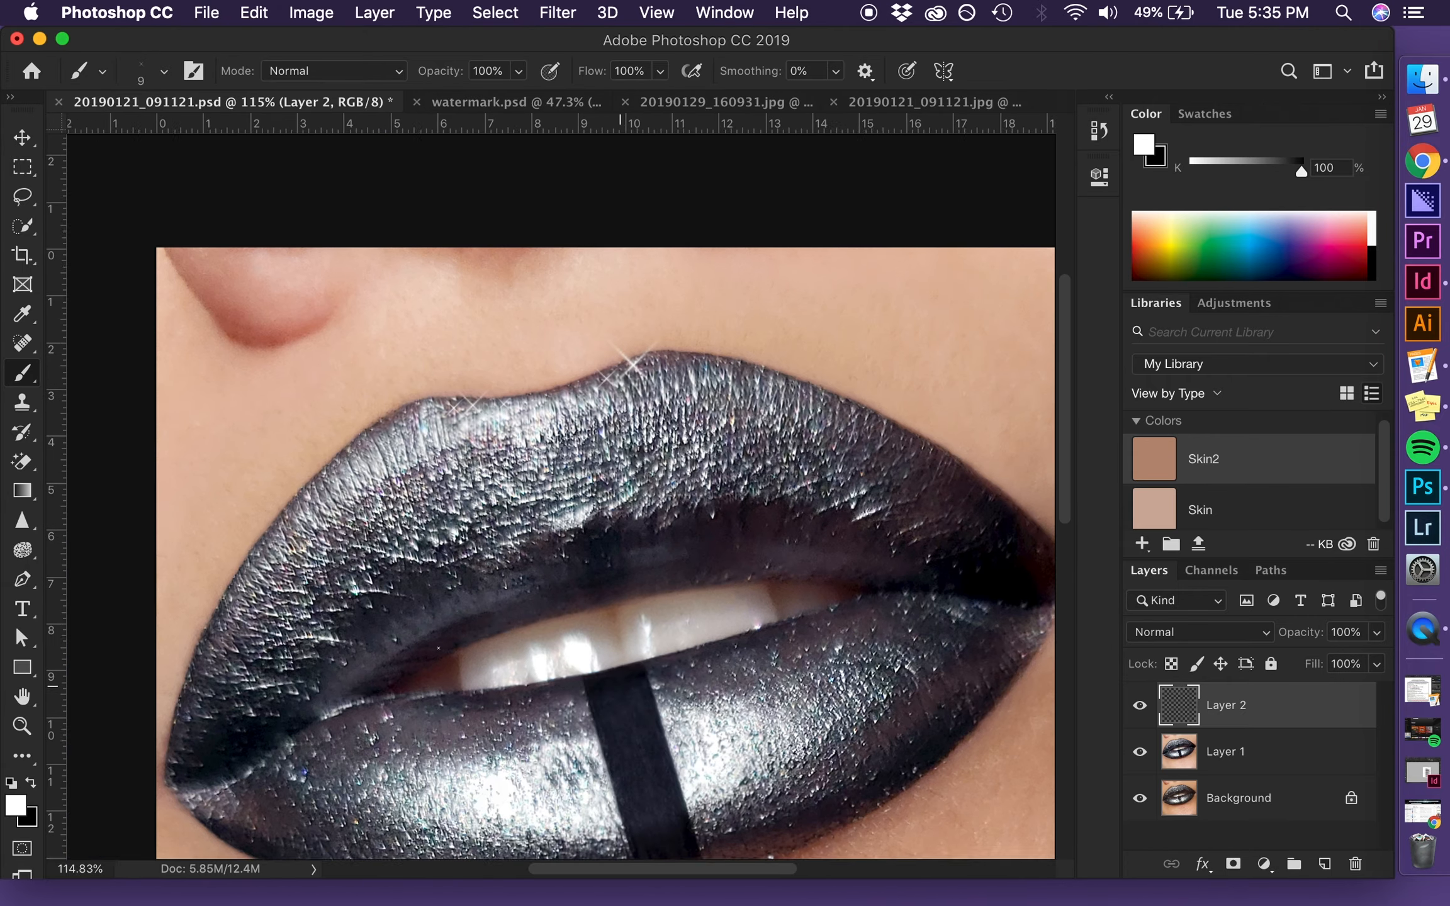
Step: Stamp a pair of small white sparkles of about 30 px on the lower lip's highlight, right of the black stripe
scroll(438, 647, up, 2)
key(bracketright)
key(bracketright)
key(bracketright)
key(bracketright)
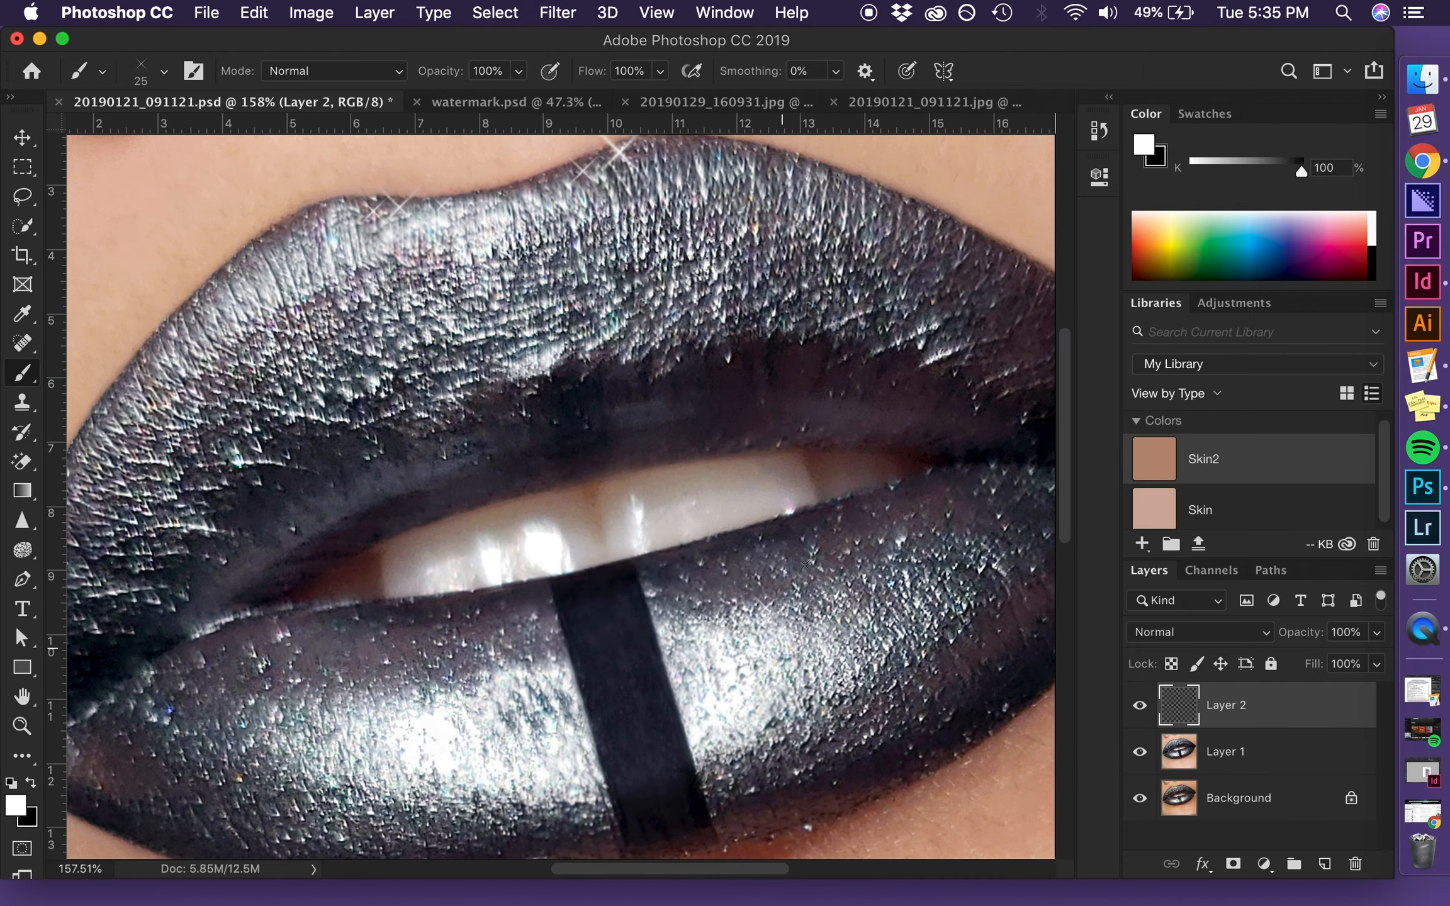
key(bracketright)
key(bracketright)
key(bracketleft)
key(super+z)
key(super+z)
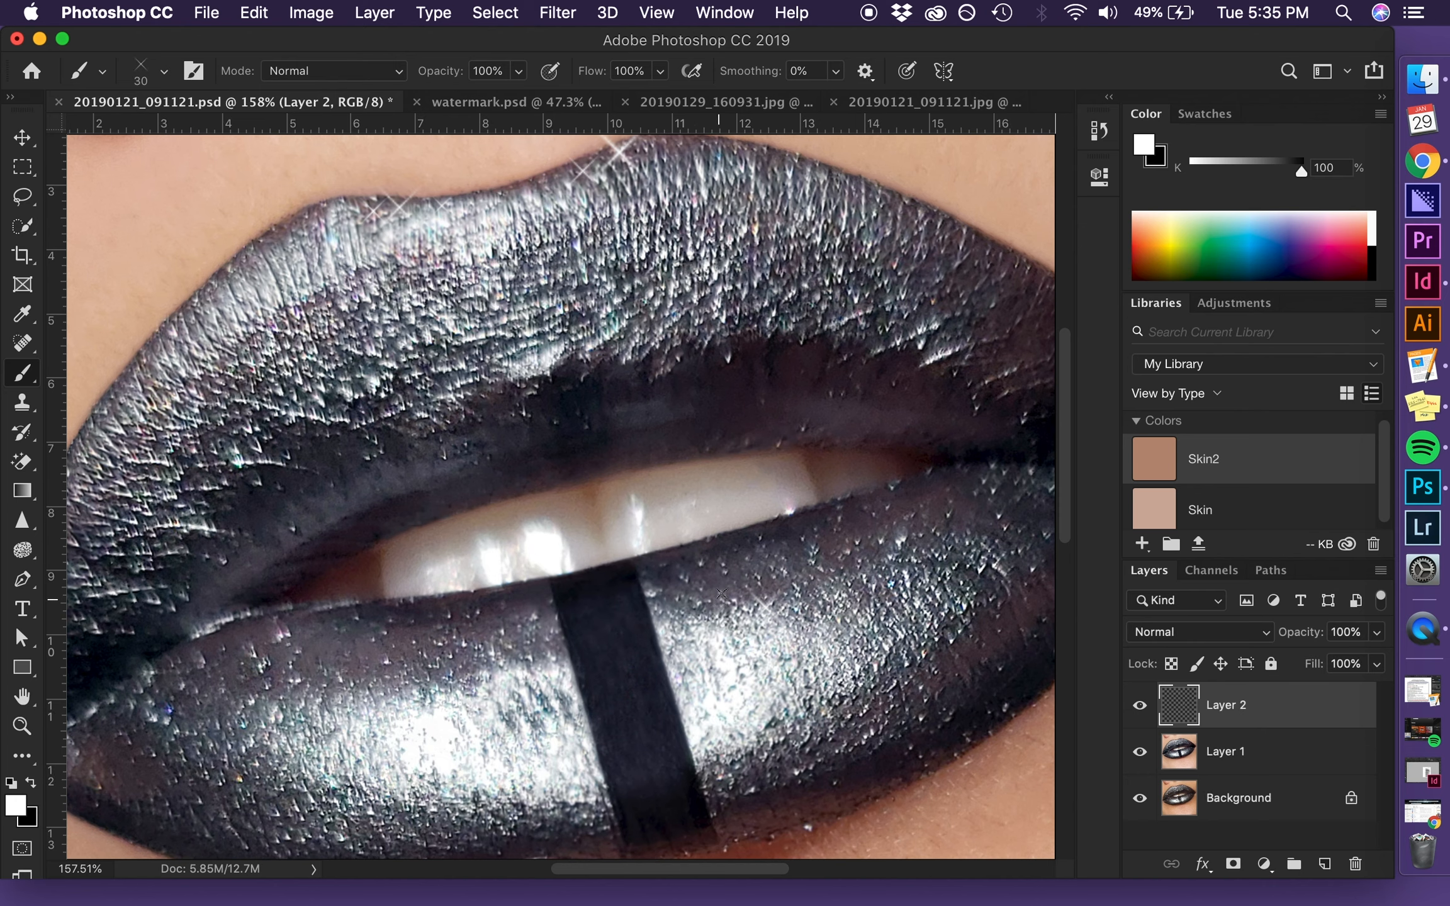
key(bracketleft)
scroll(904, 539, up, 5)
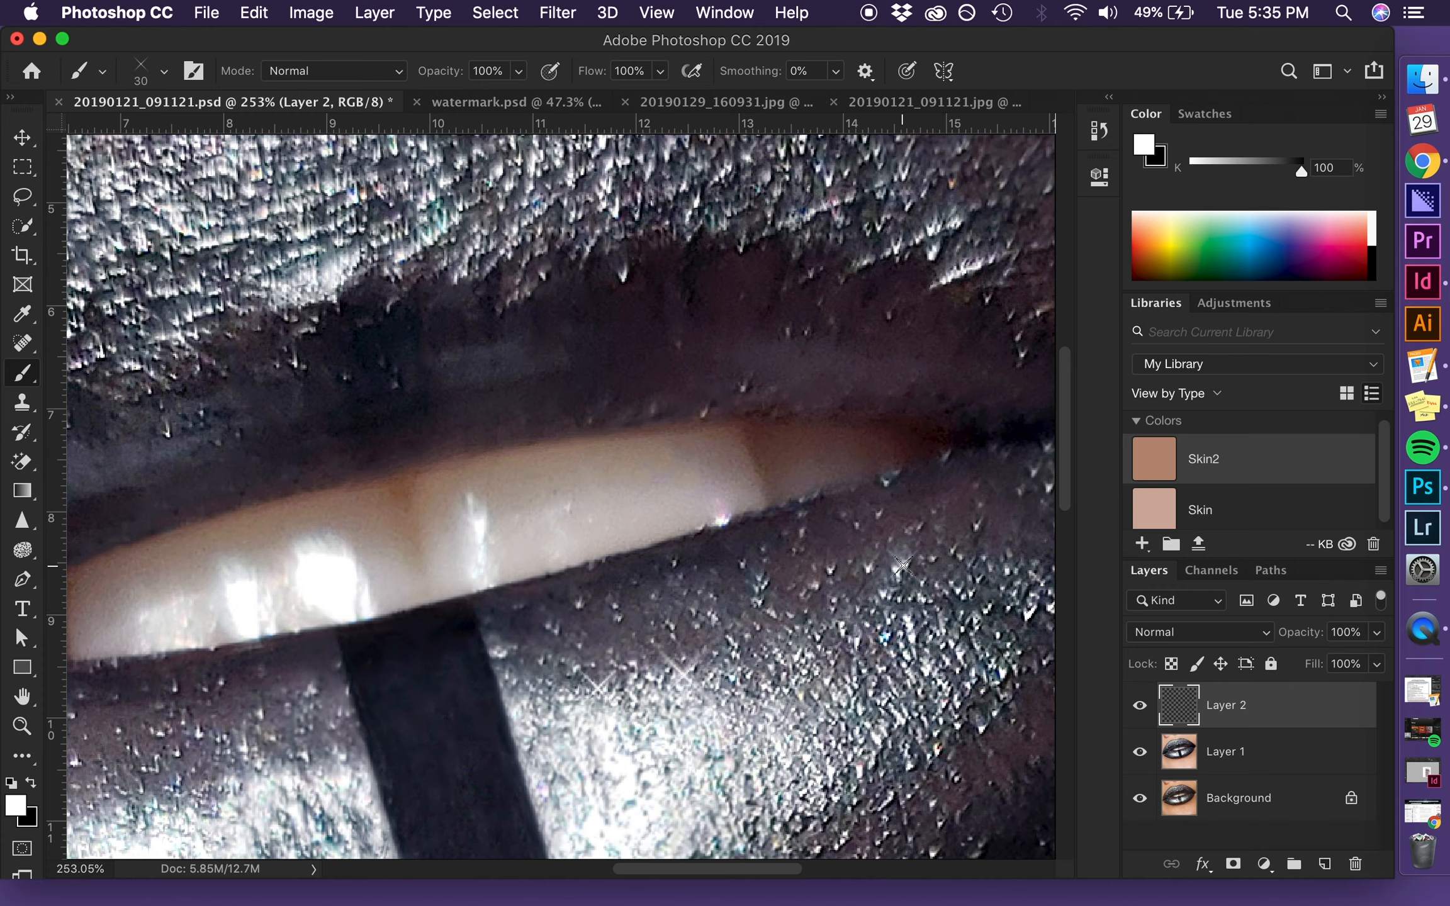
Step: Enlarge the sparkle brush to 50 px and stamp a sparkle on the bright glint farther right on the lower lip
key(bracketright)
key(bracketright)
key(bracketright)
click(905, 566)
scroll(785, 837, down, 4)
scroll(786, 837, down, 4)
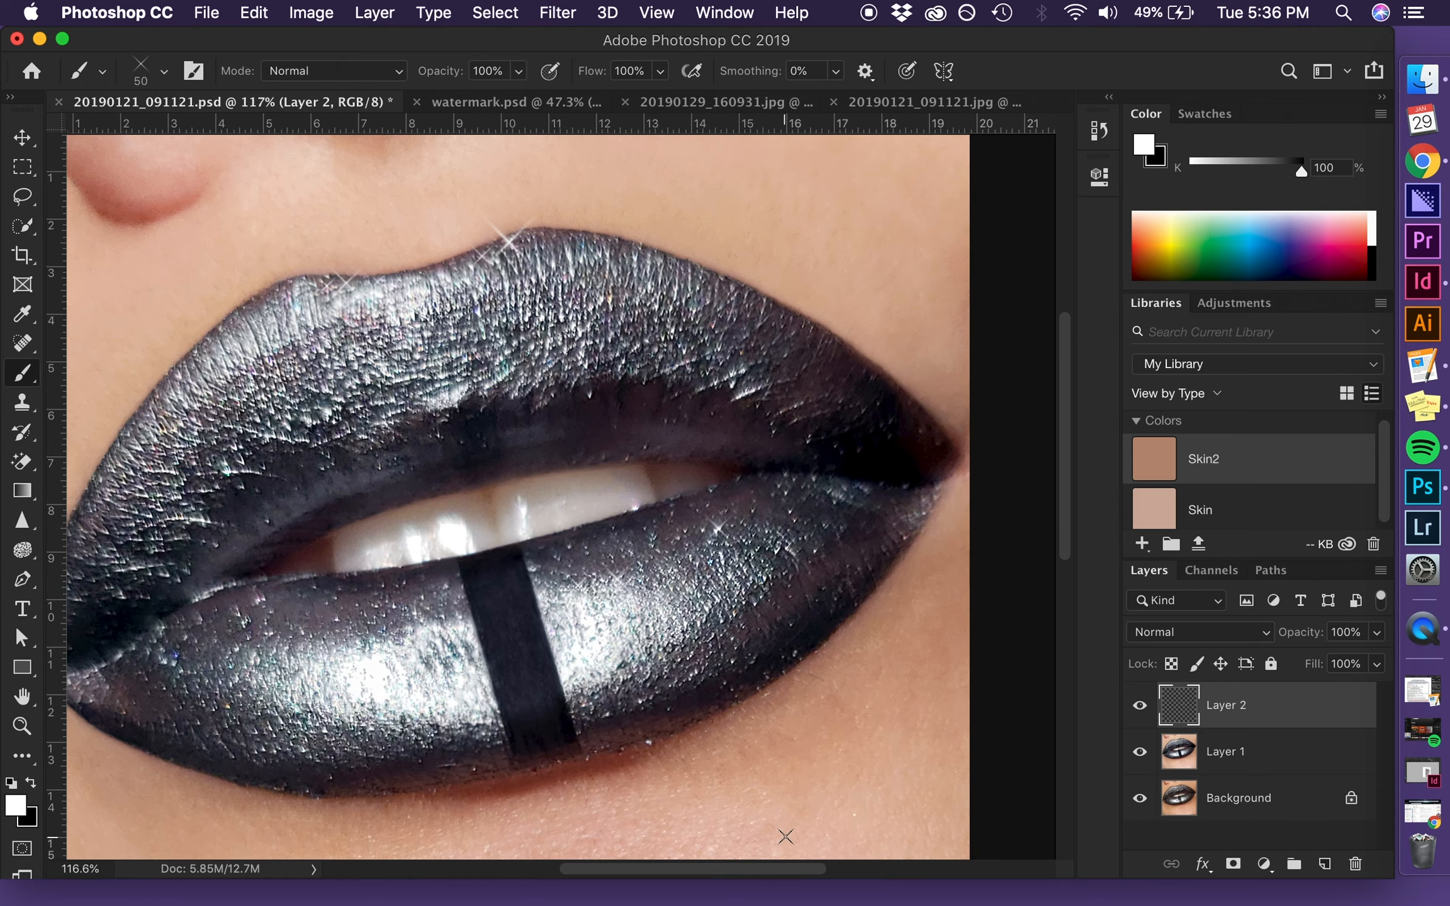
Step: Try a 50 px sparkle in the middle of the lower lip's highlight beside the stripe, and undo it
scroll(753, 661, up, 8)
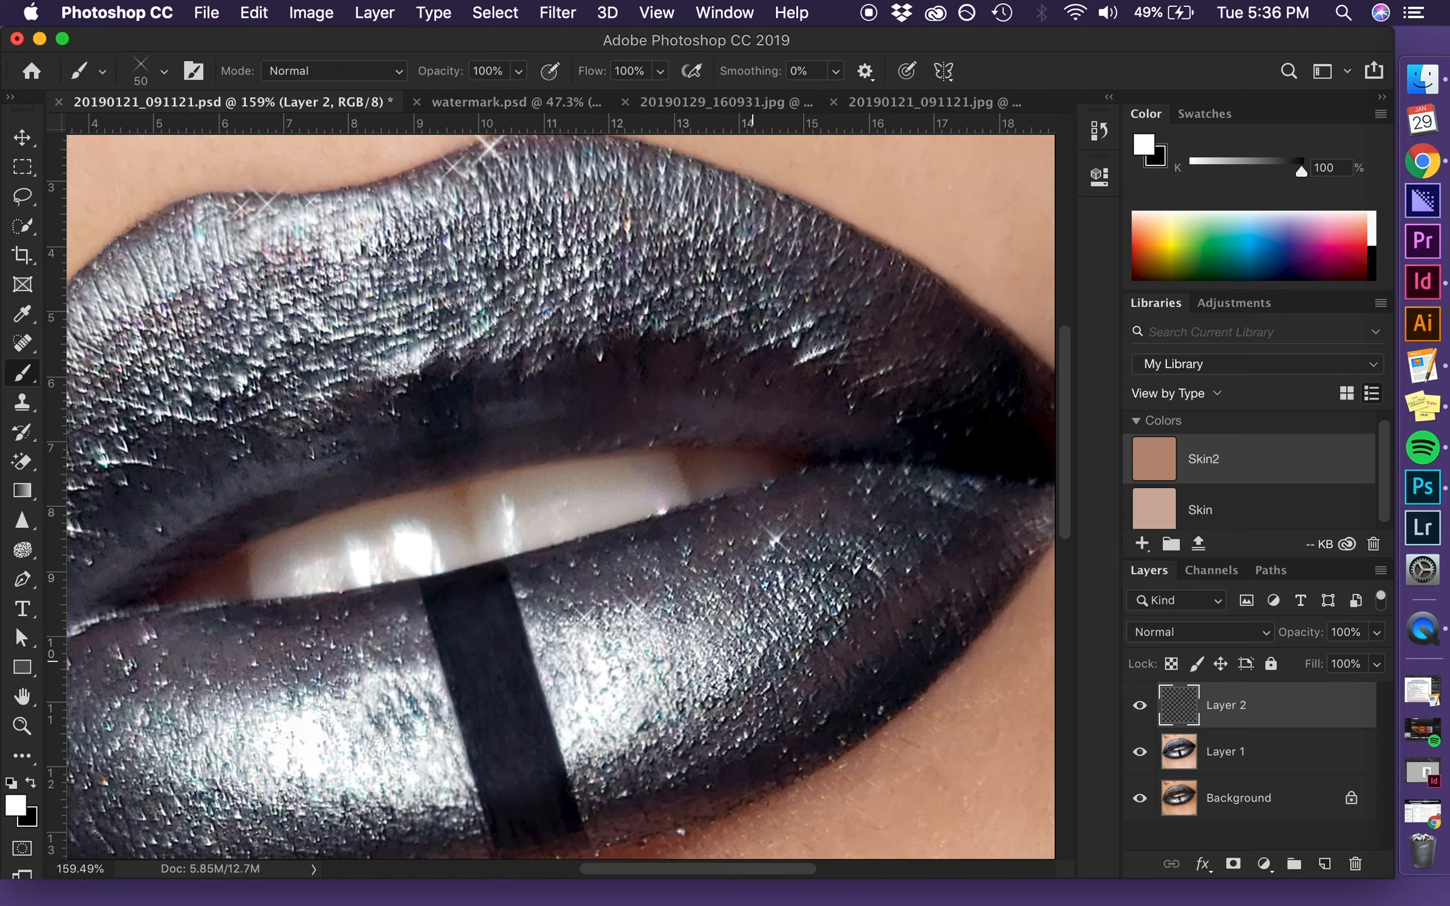
scroll(753, 661, down, 3)
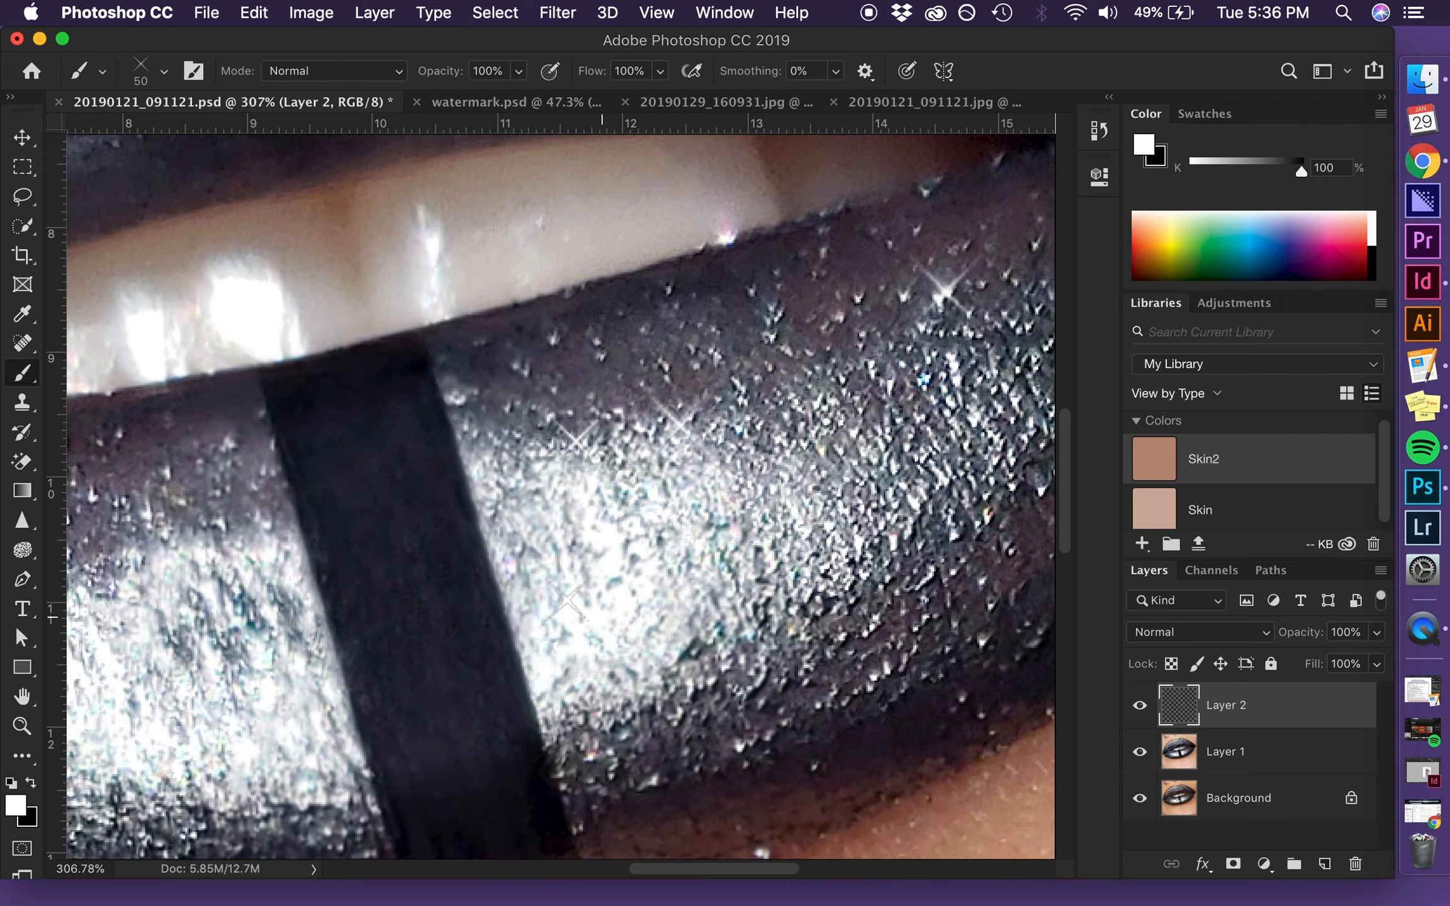
key(super+z)
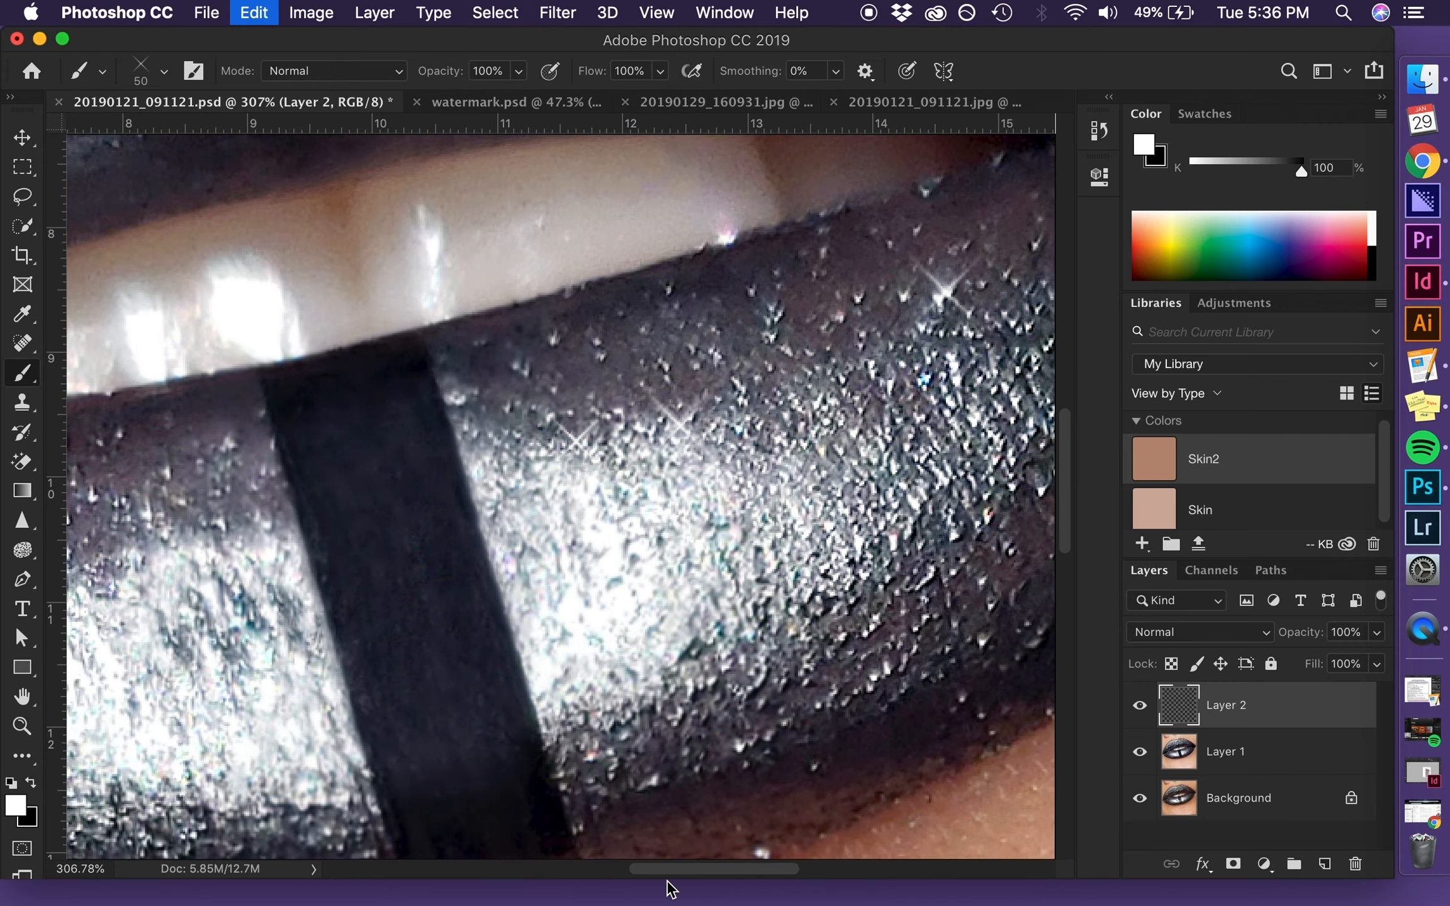
Step: Stamp a 45 px sparkle near the lower lip's bottom edge, right of the black stripe
key(bracketleft)
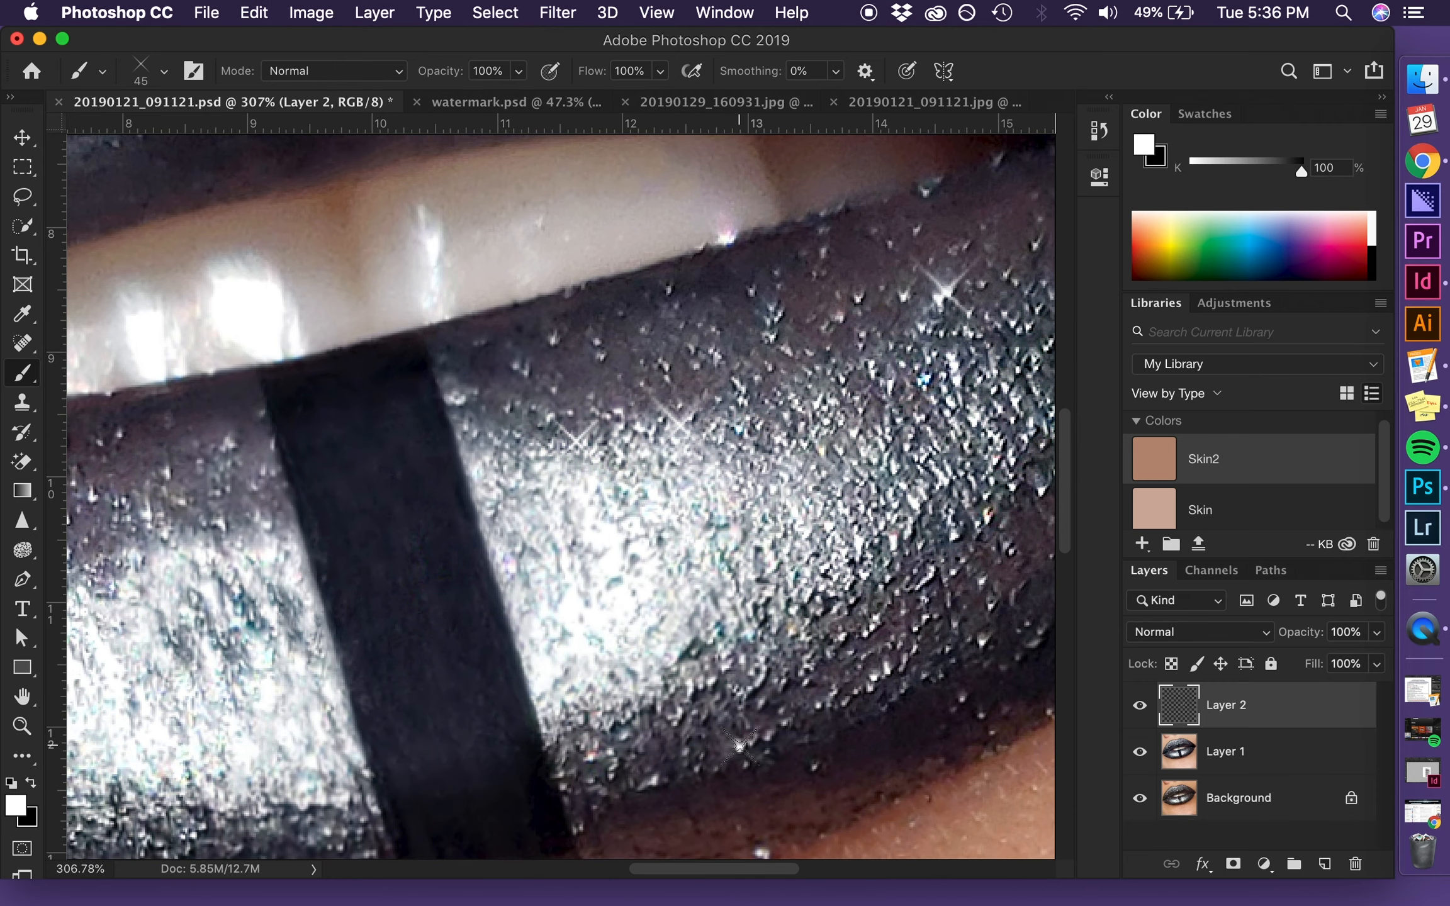
click(738, 747)
scroll(618, 721, down, 5)
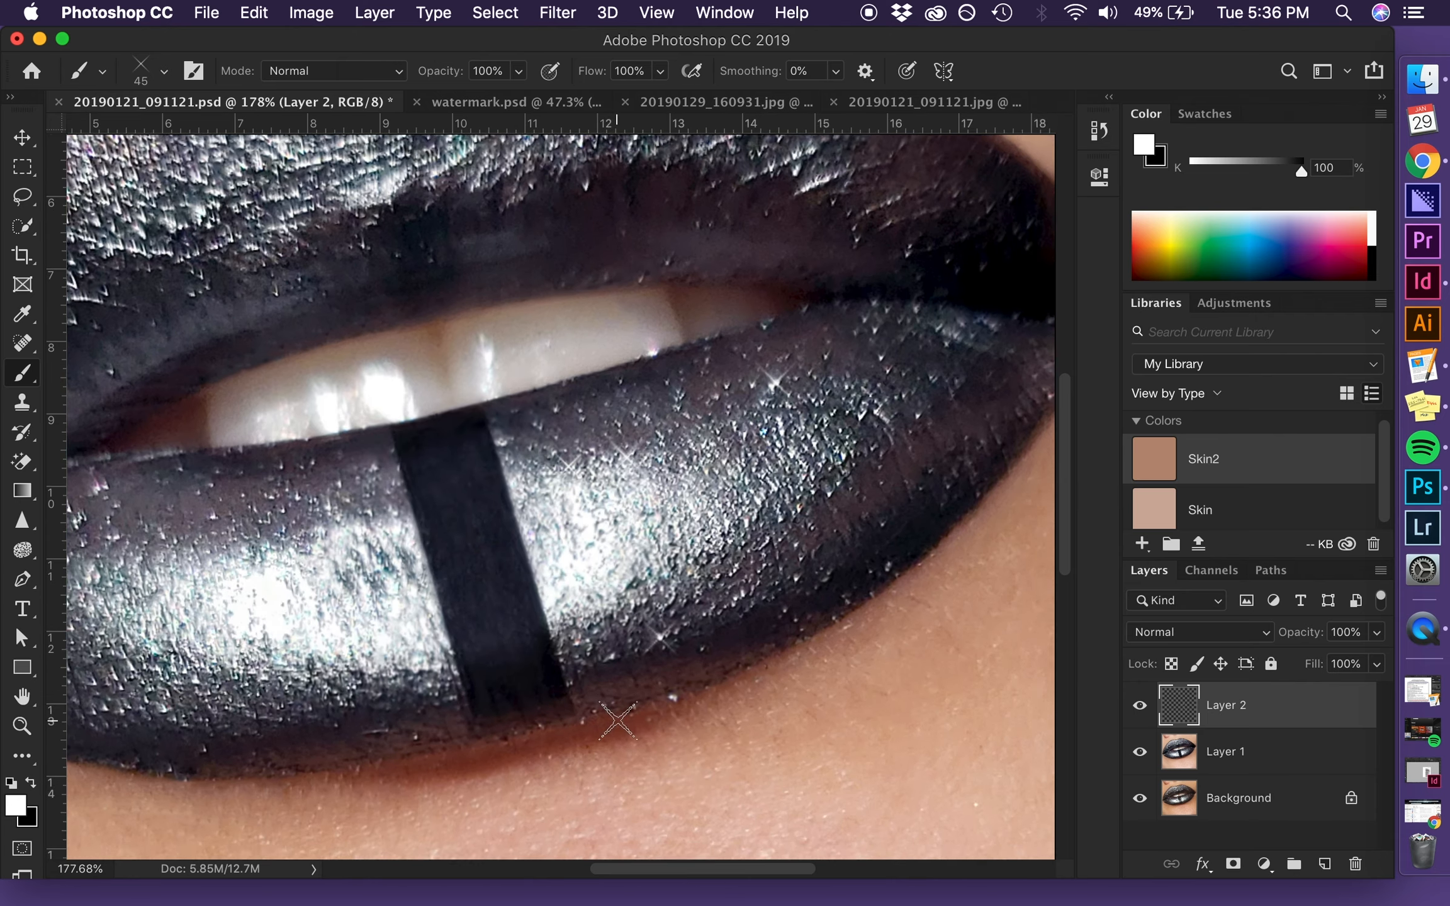
scroll(612, 768, down, 3)
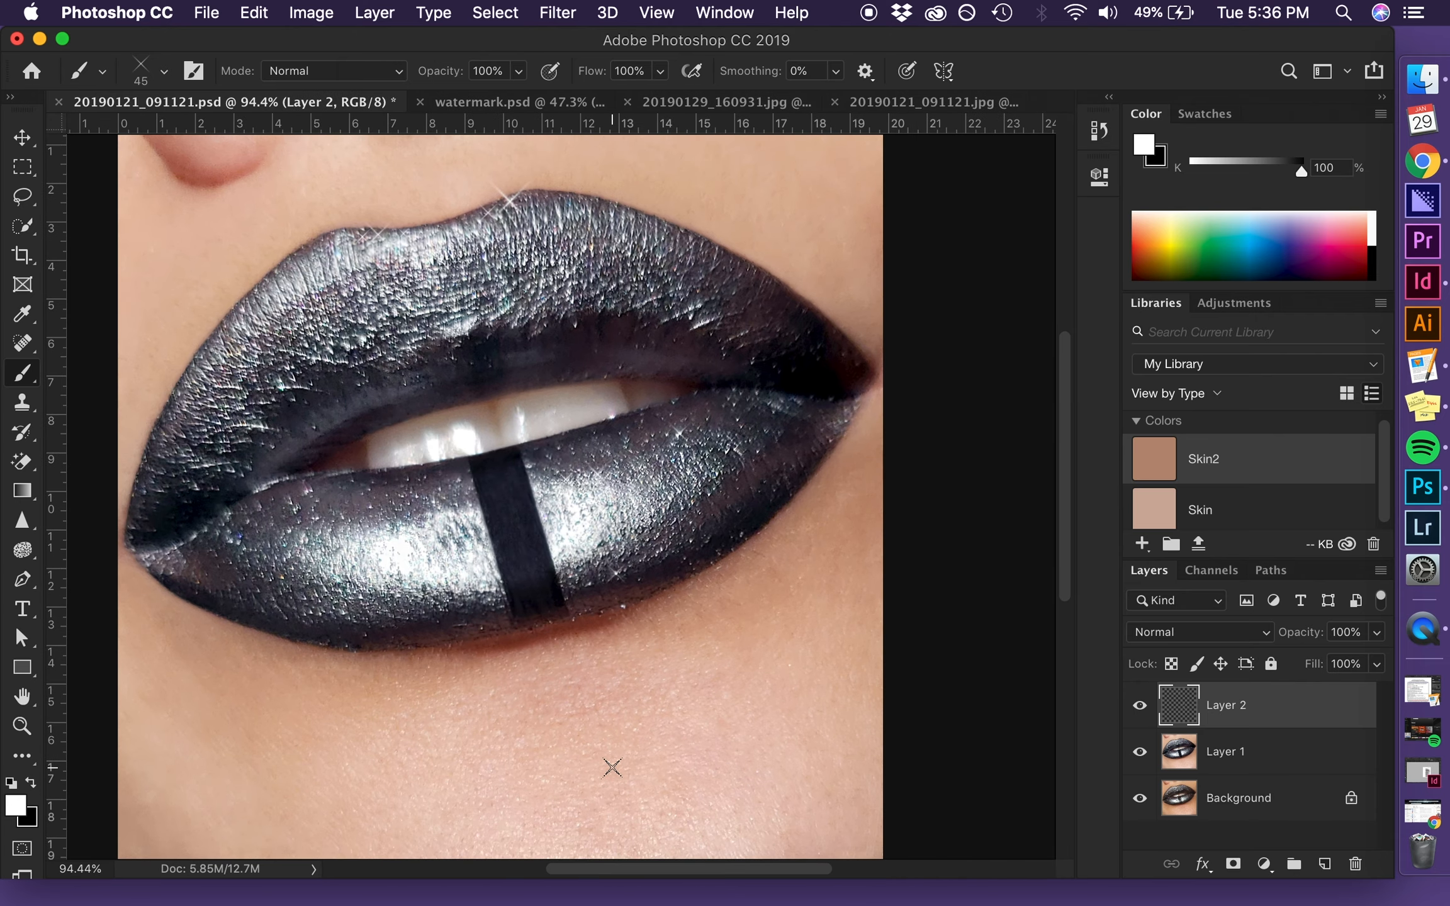
scroll(528, 593, up, 6)
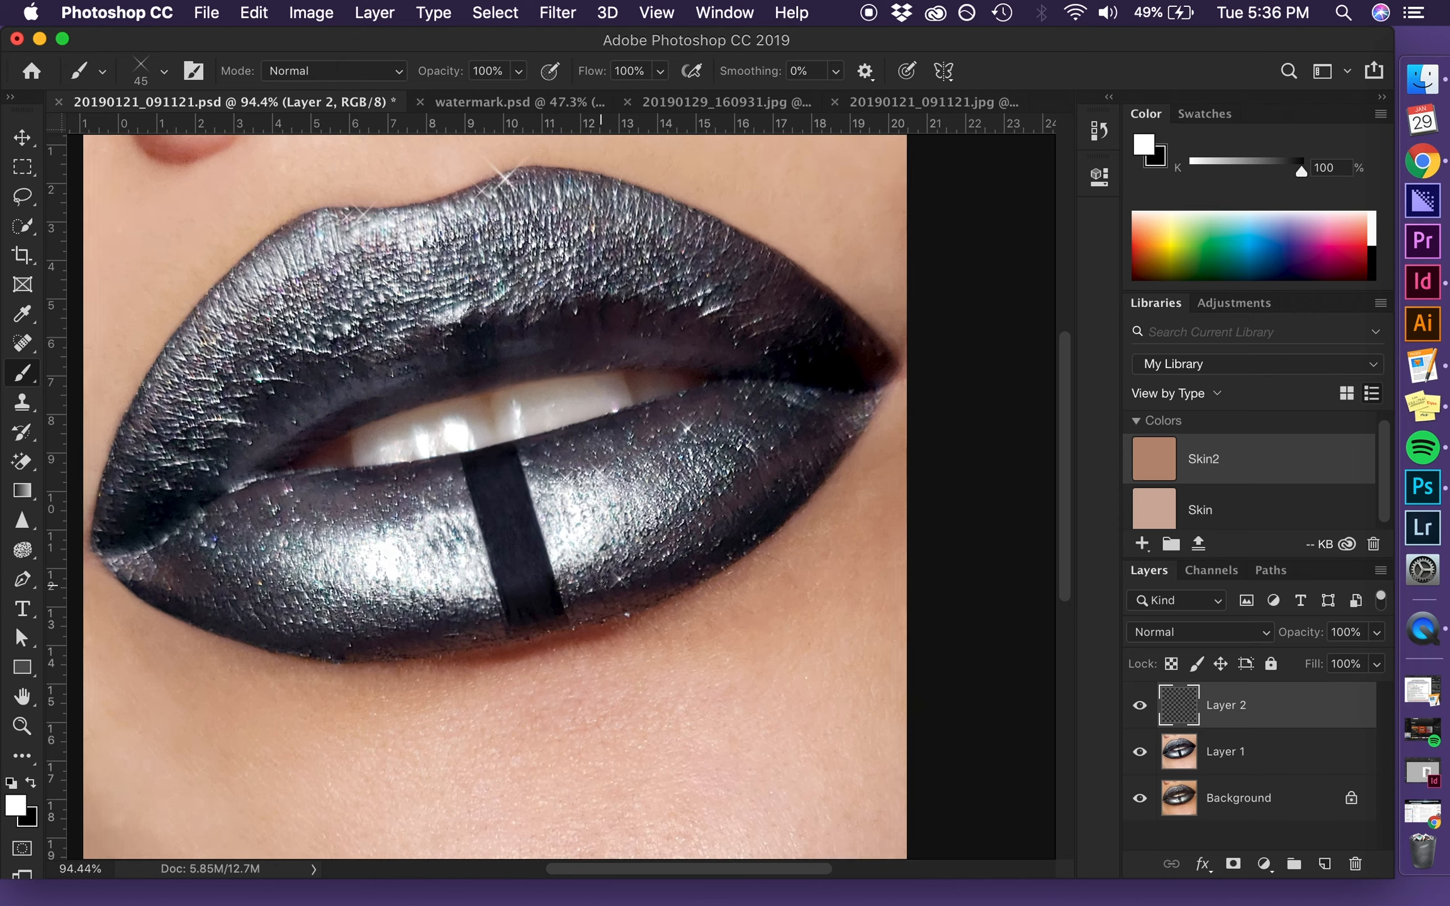
key(bracketleft)
key(bracketleft)
key(bracketleft)
key(bracketleft)
key(bracketleft)
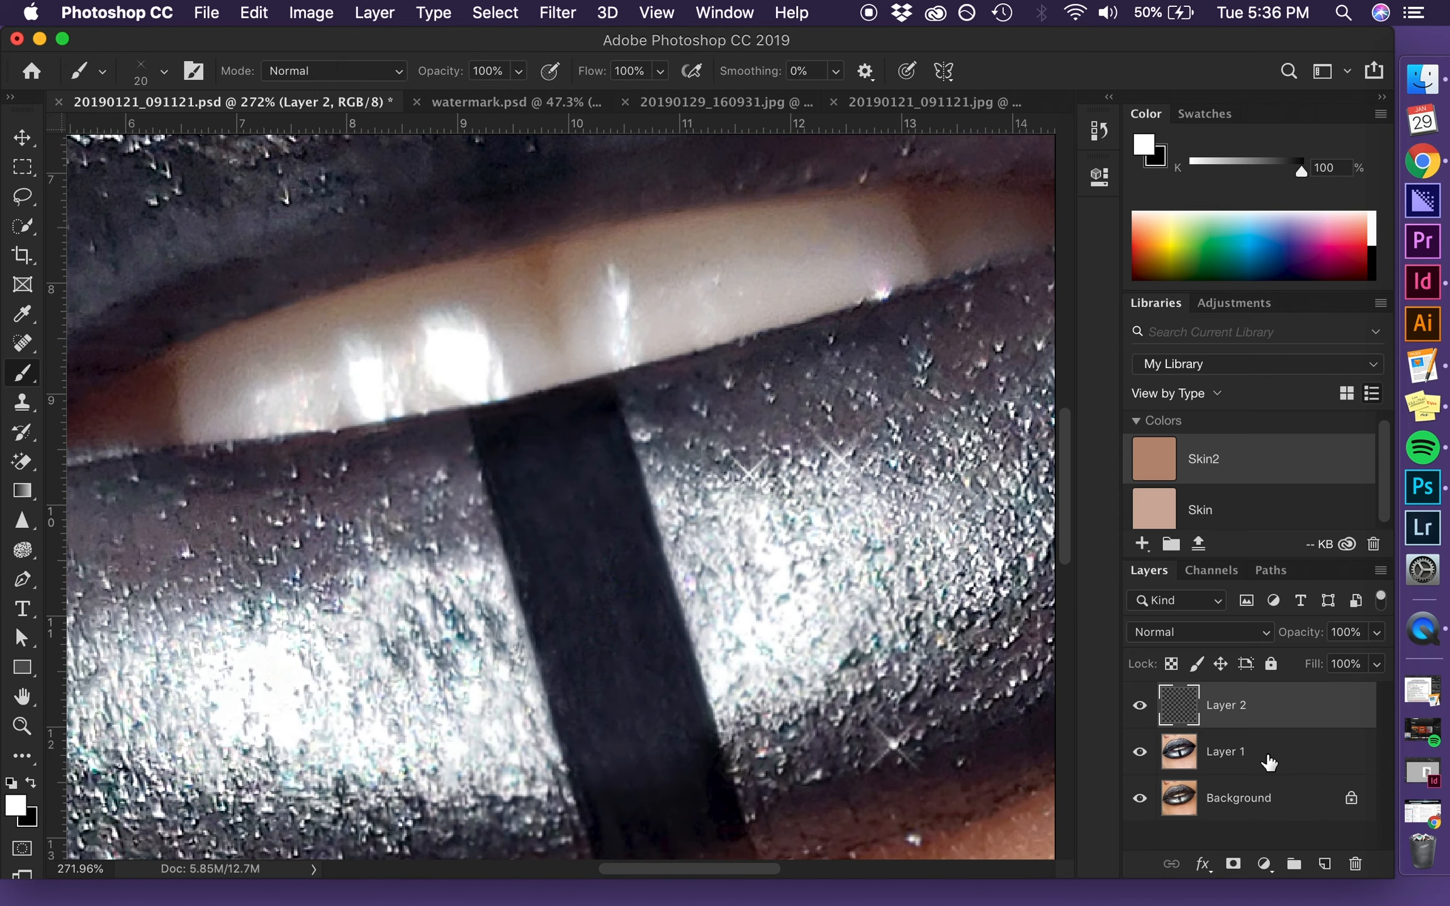
Step: Make Layer 1 active and sample the near-black colour at the top of the lower lip's stripe
click(1268, 763)
key(i)
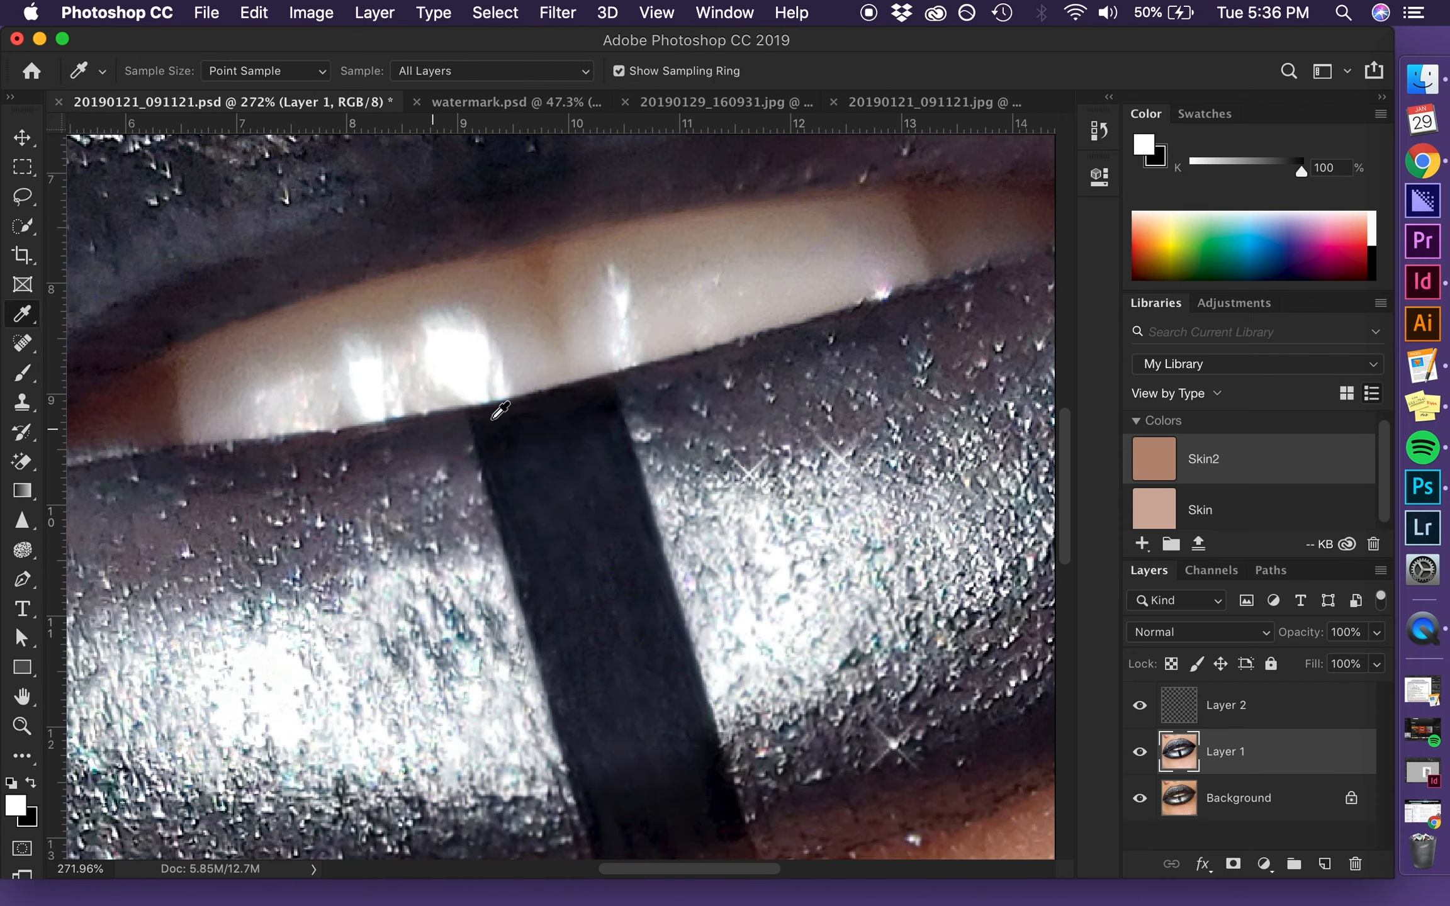
click(542, 419)
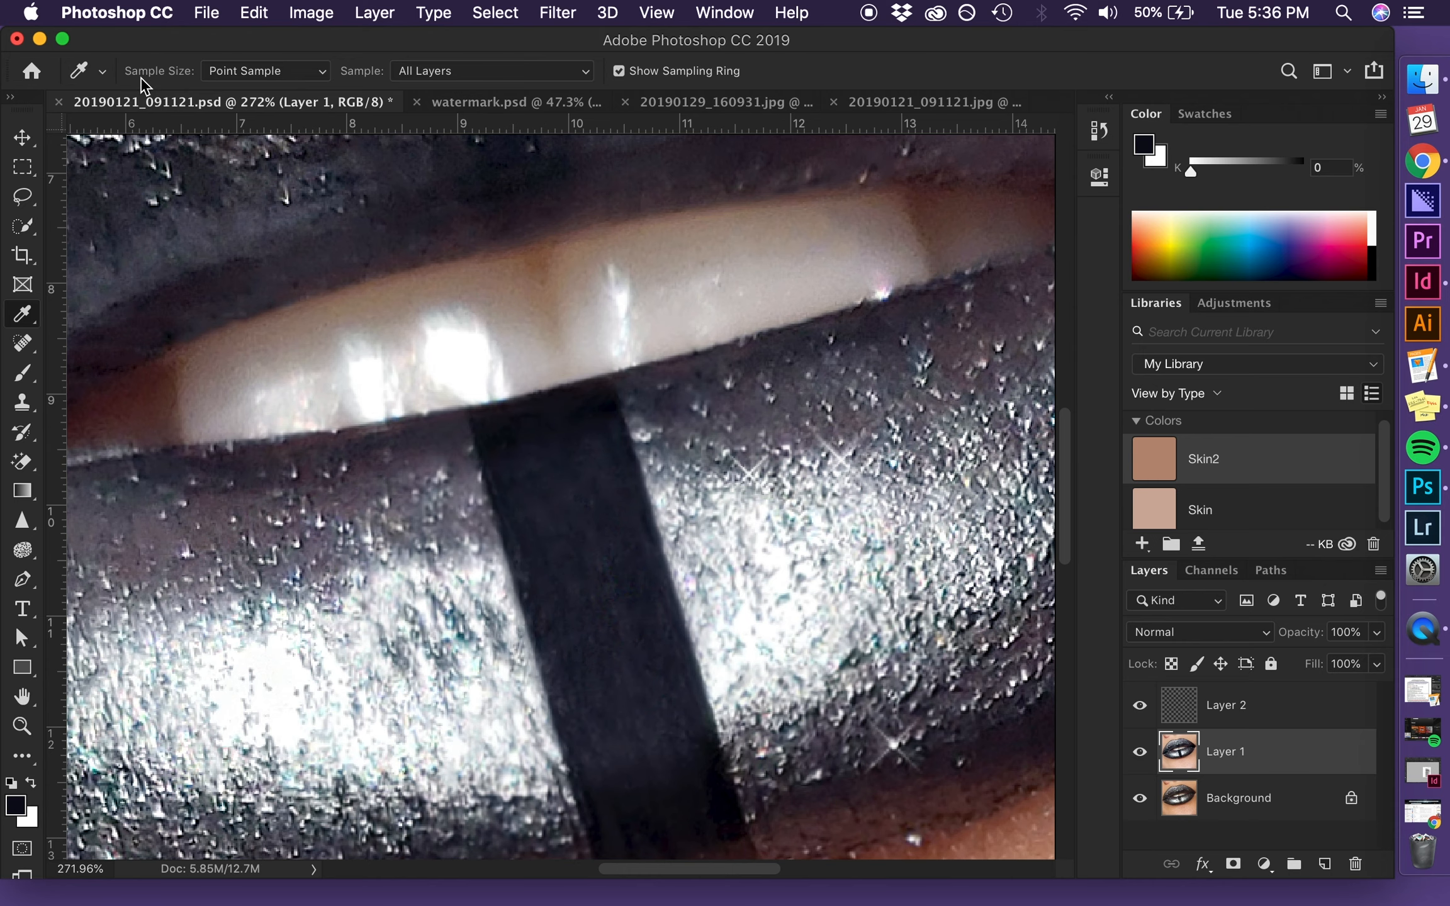
Step: Change the brush to Soft Round and enlarge it to 45 px
key(b)
click(164, 80)
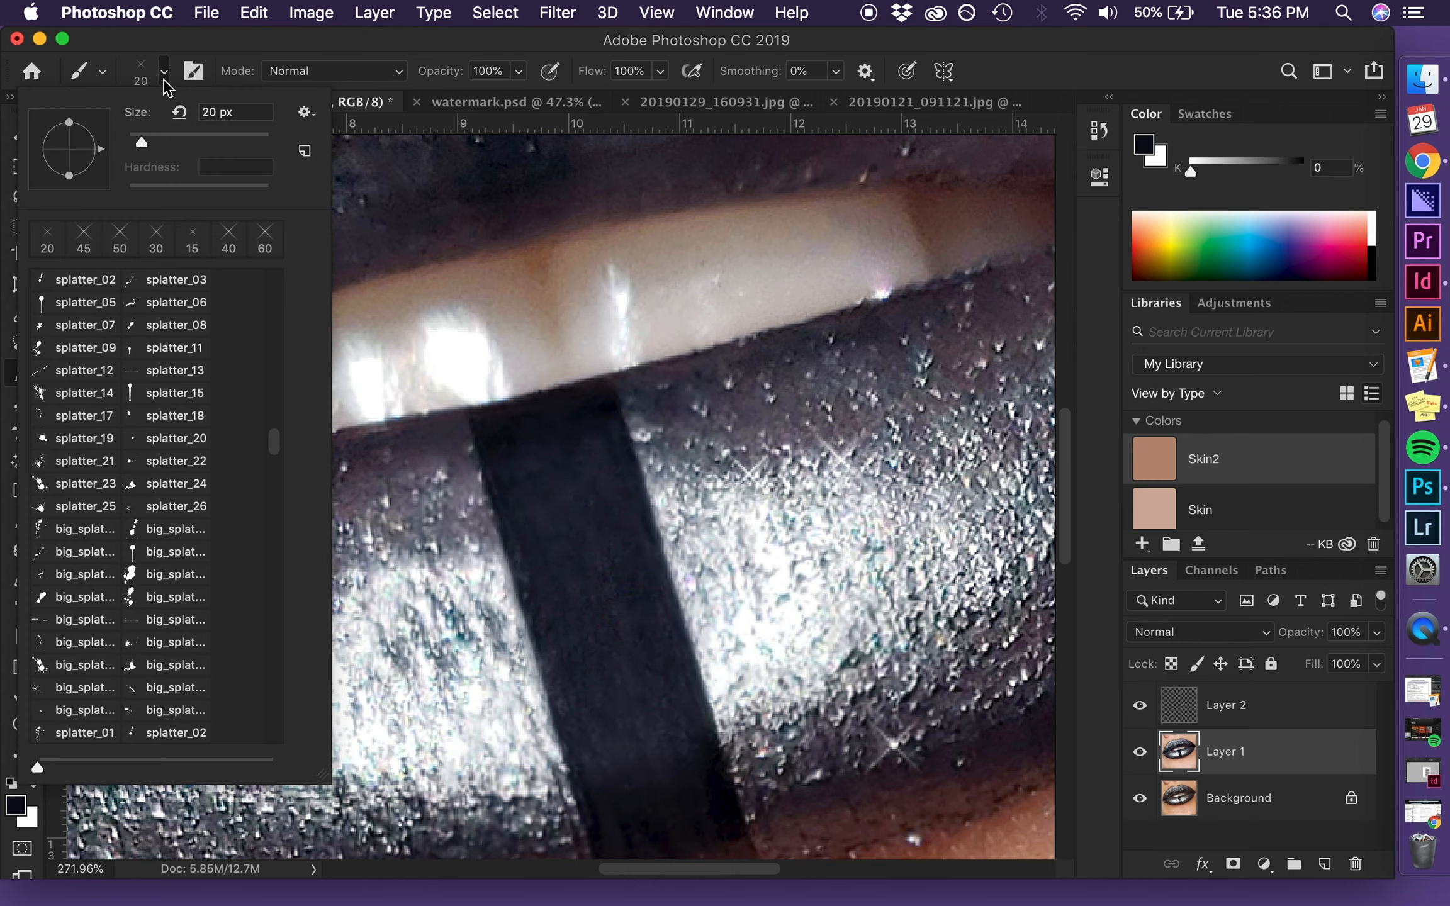
scroll(180, 441, up, 10)
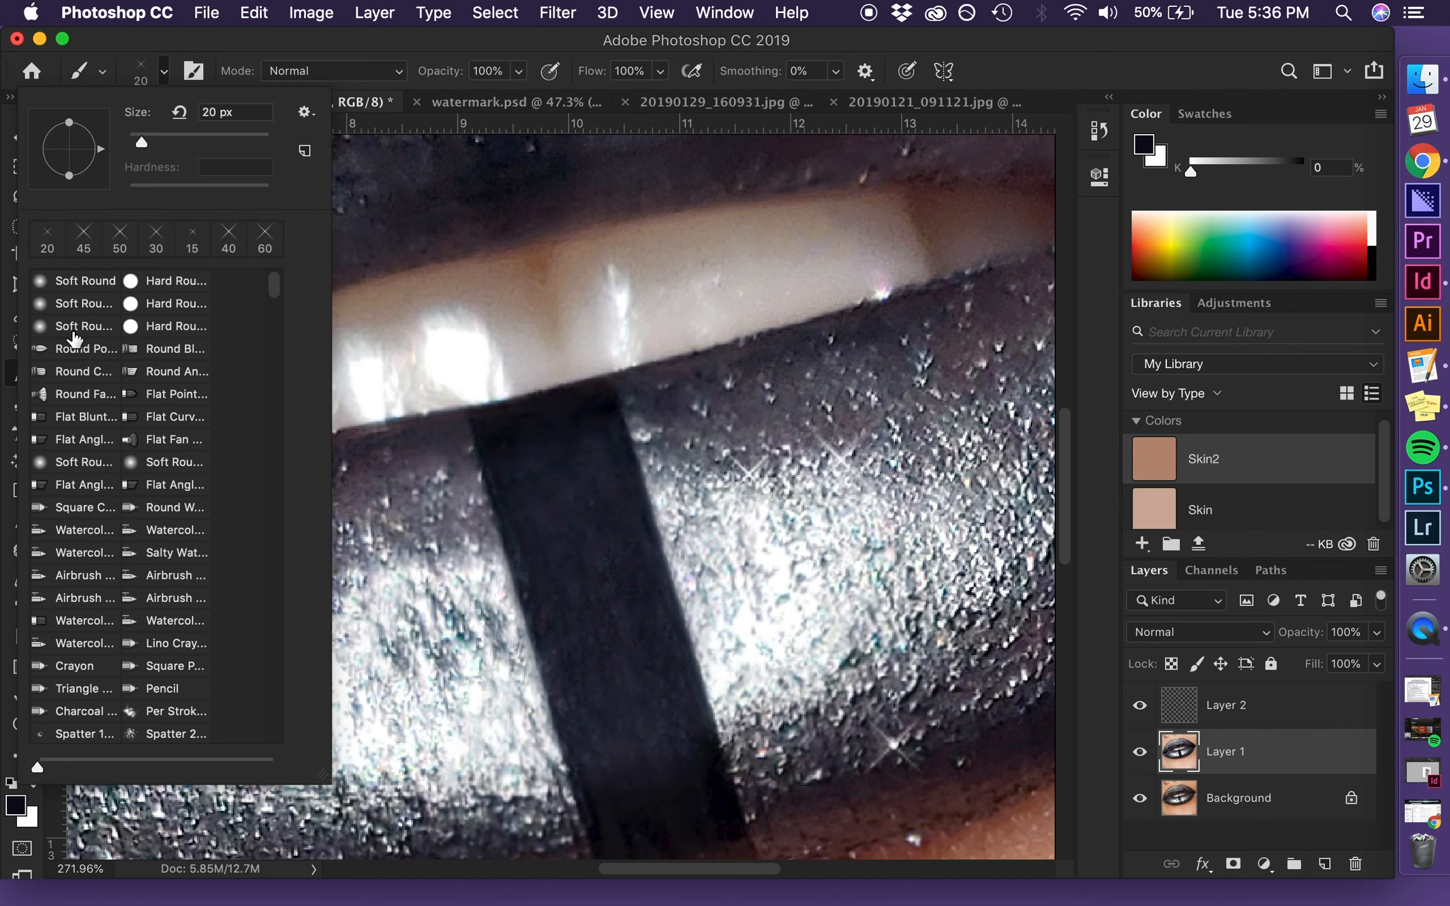
click(65, 283)
click(159, 71)
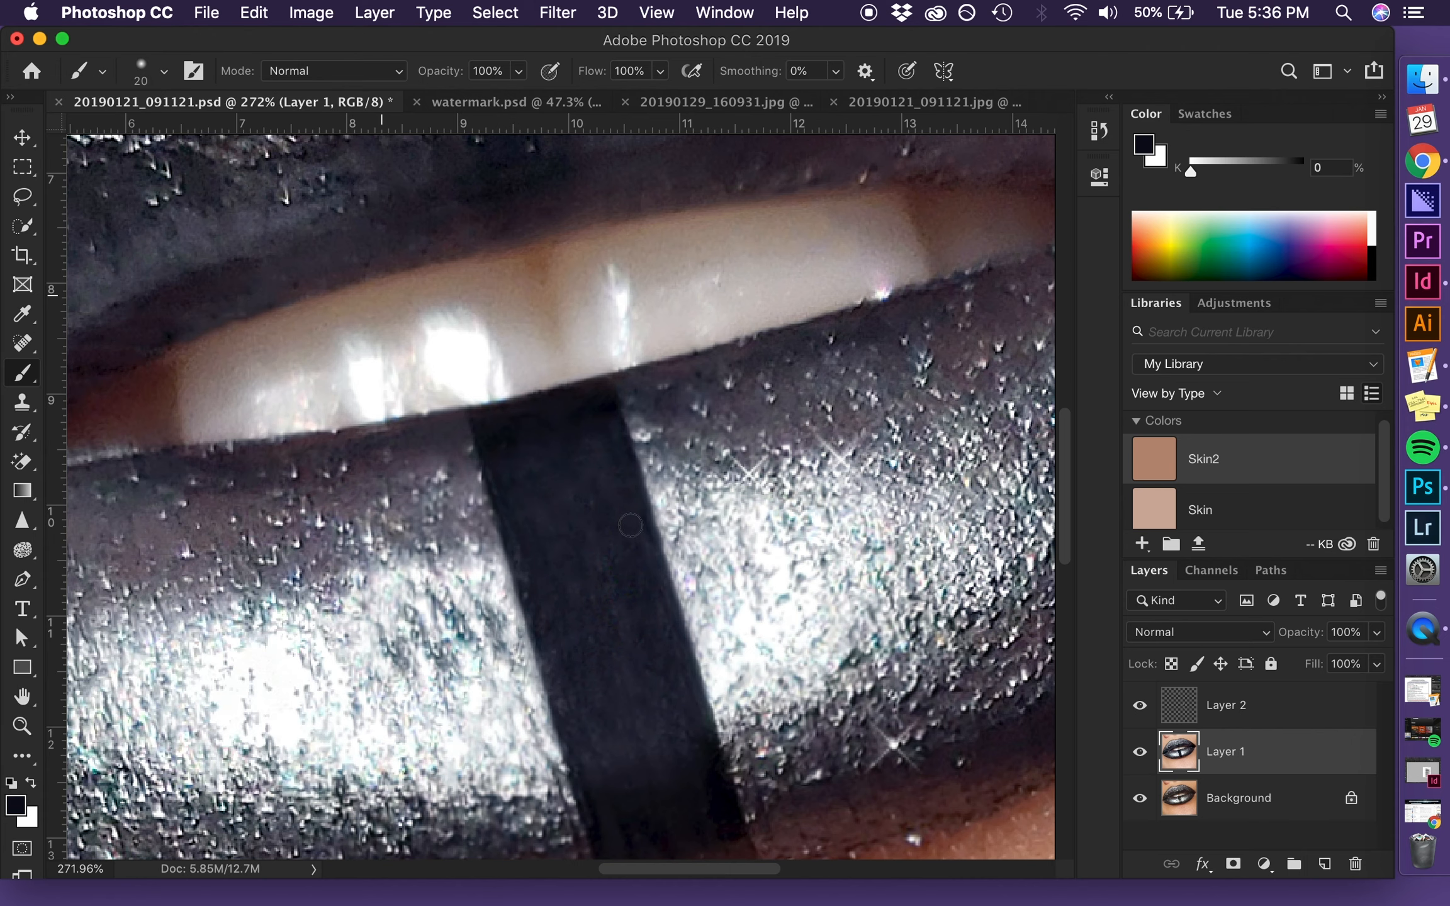
key(bracketright)
key(bracketright)
key(bracketright)
key(bracketright)
key(bracketright)
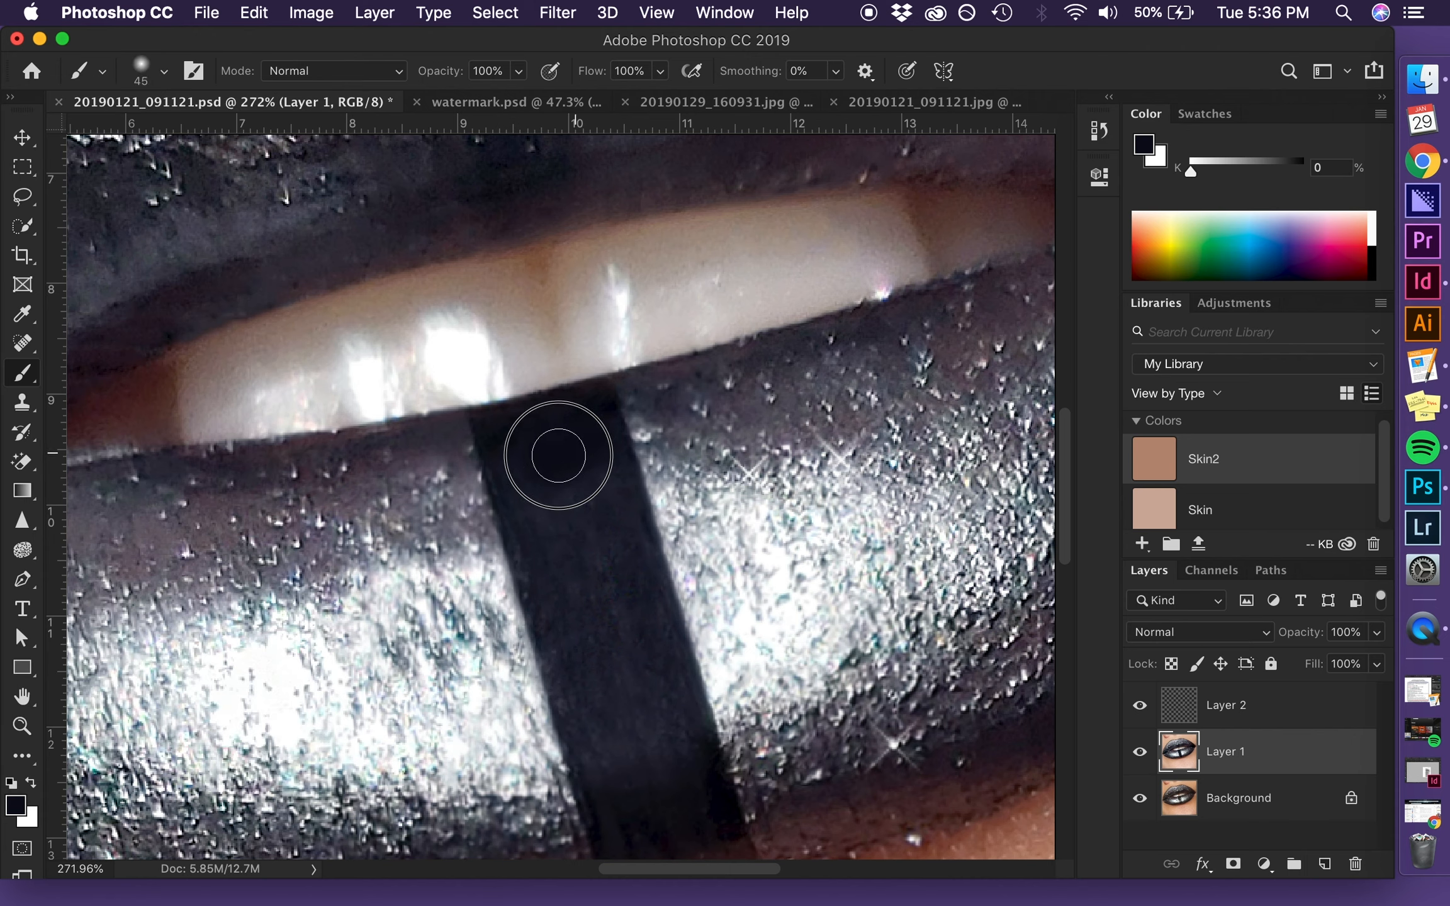
Step: Lower the brush opacity to 40% and paint softly across the top of the black stripe, enlarging the brush to 50 px
click(519, 70)
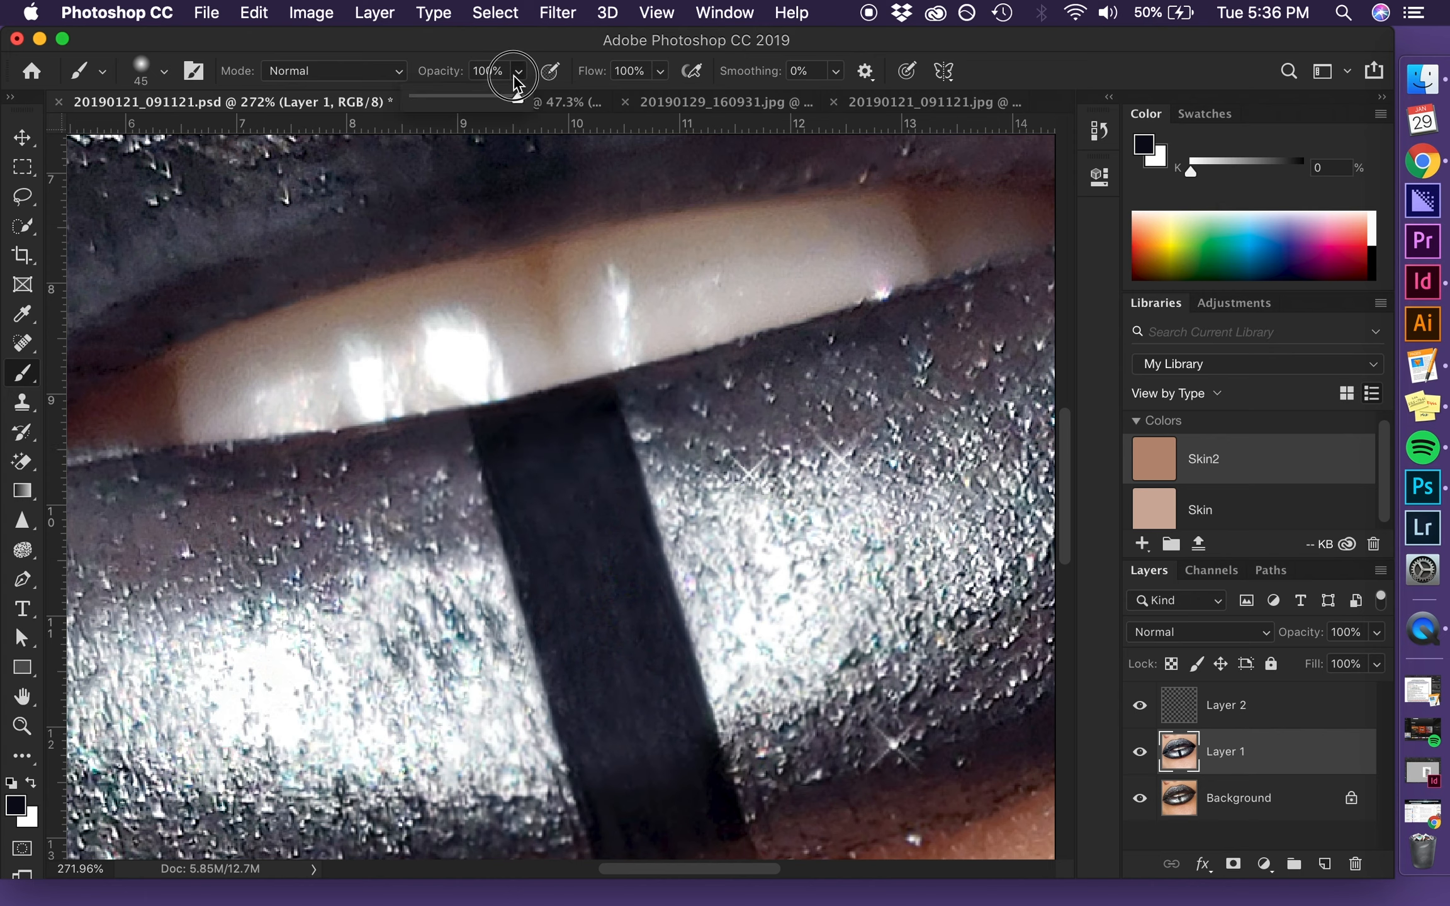
drag(599, 447, 526, 454)
key(bracketright)
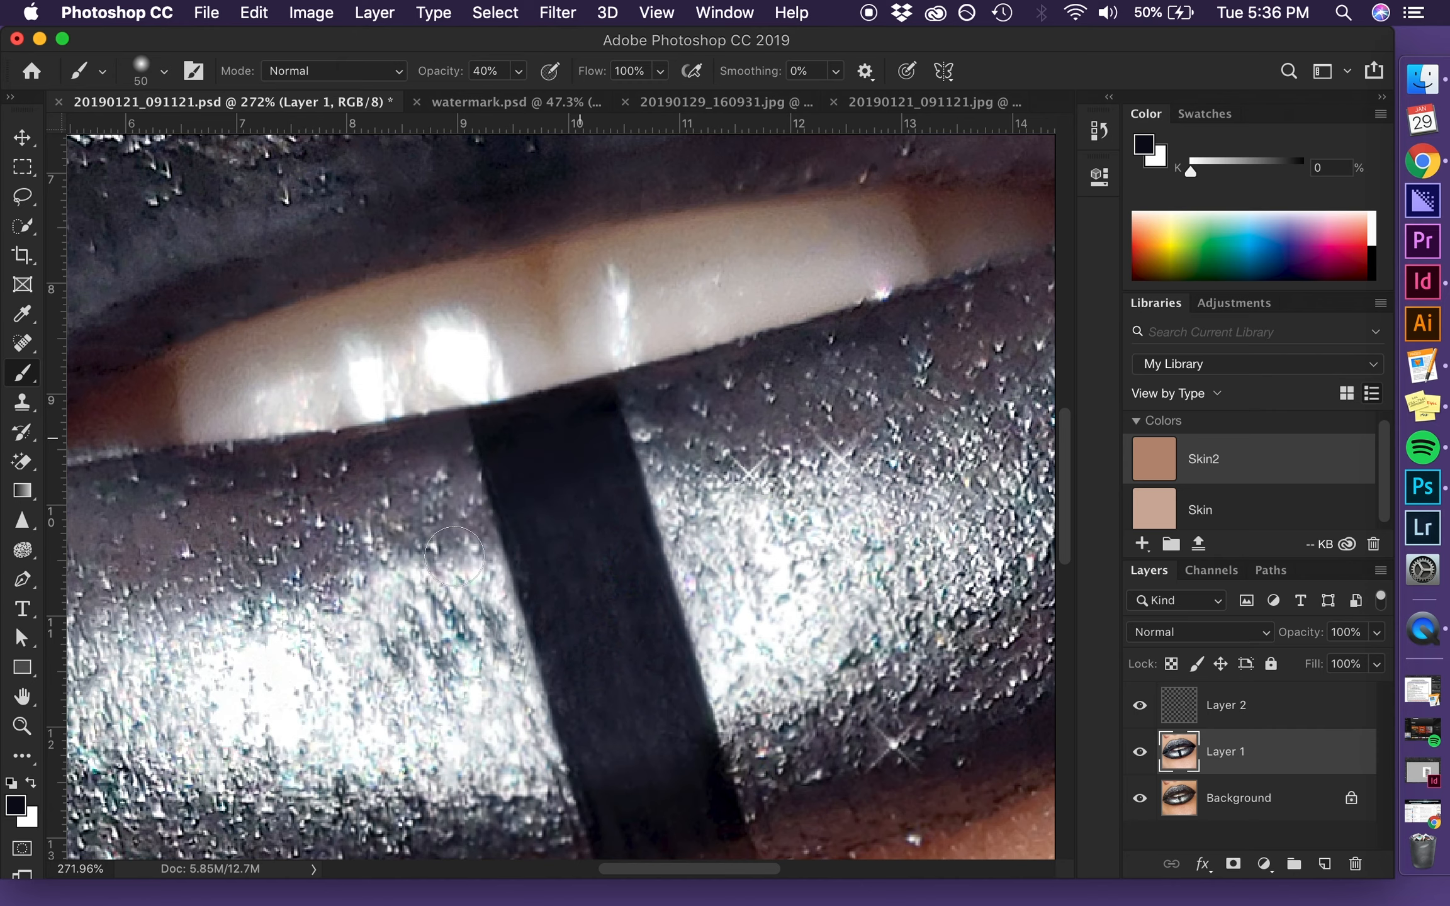
key(super+minus)
scroll(378, 693, down, 8)
scroll(398, 826, up, 1)
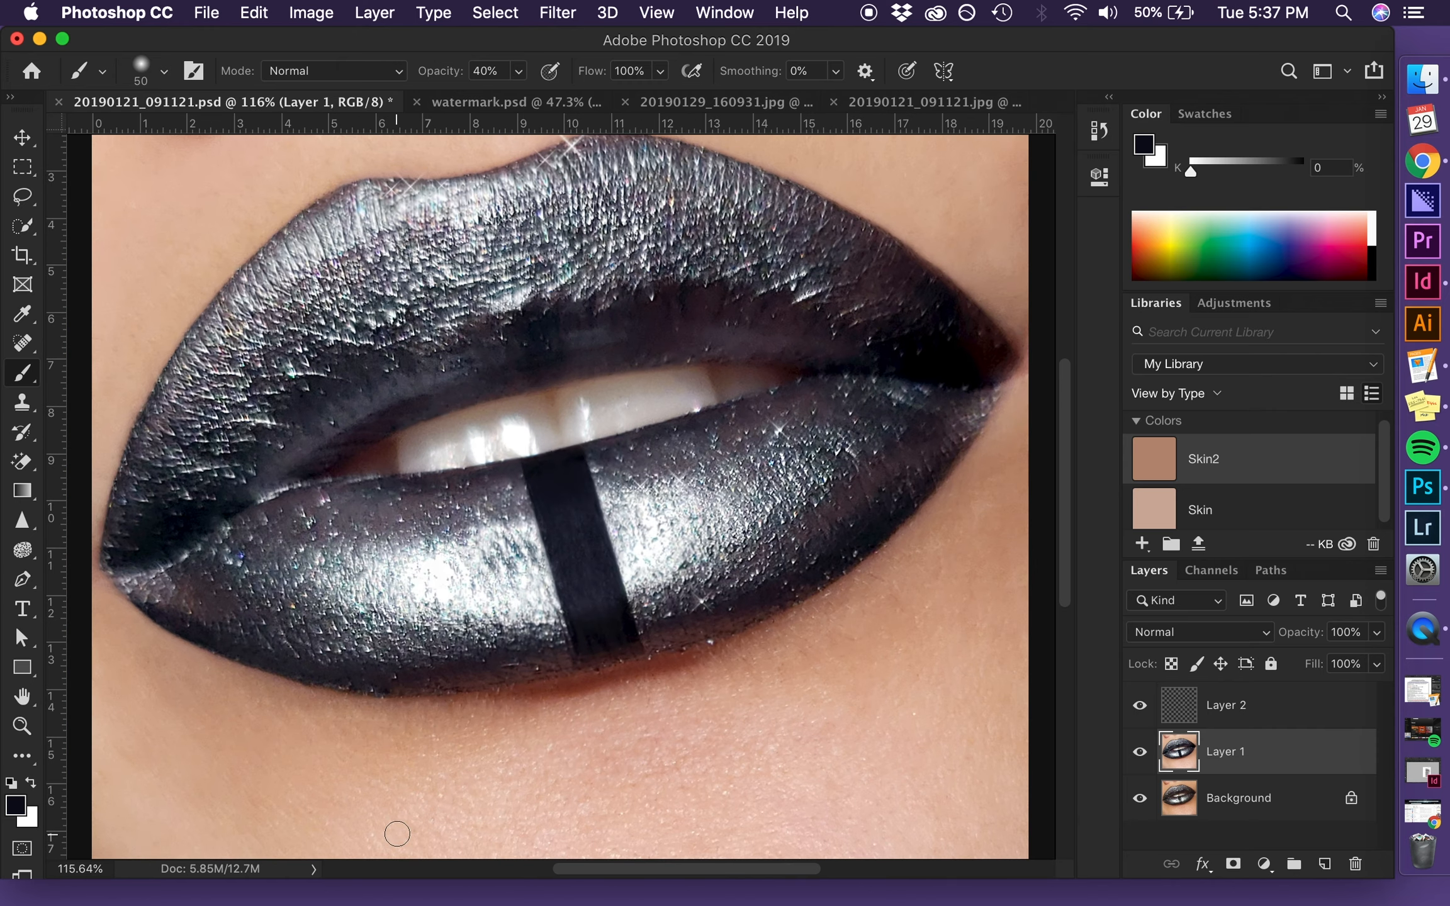
Step: Examine the retouched lips close up and in full, checking the lower lip's black stripe and the sparkles
scroll(398, 826, up, 2)
scroll(399, 827, left, 2)
scroll(399, 827, down, 3)
scroll(601, 510, up, 5)
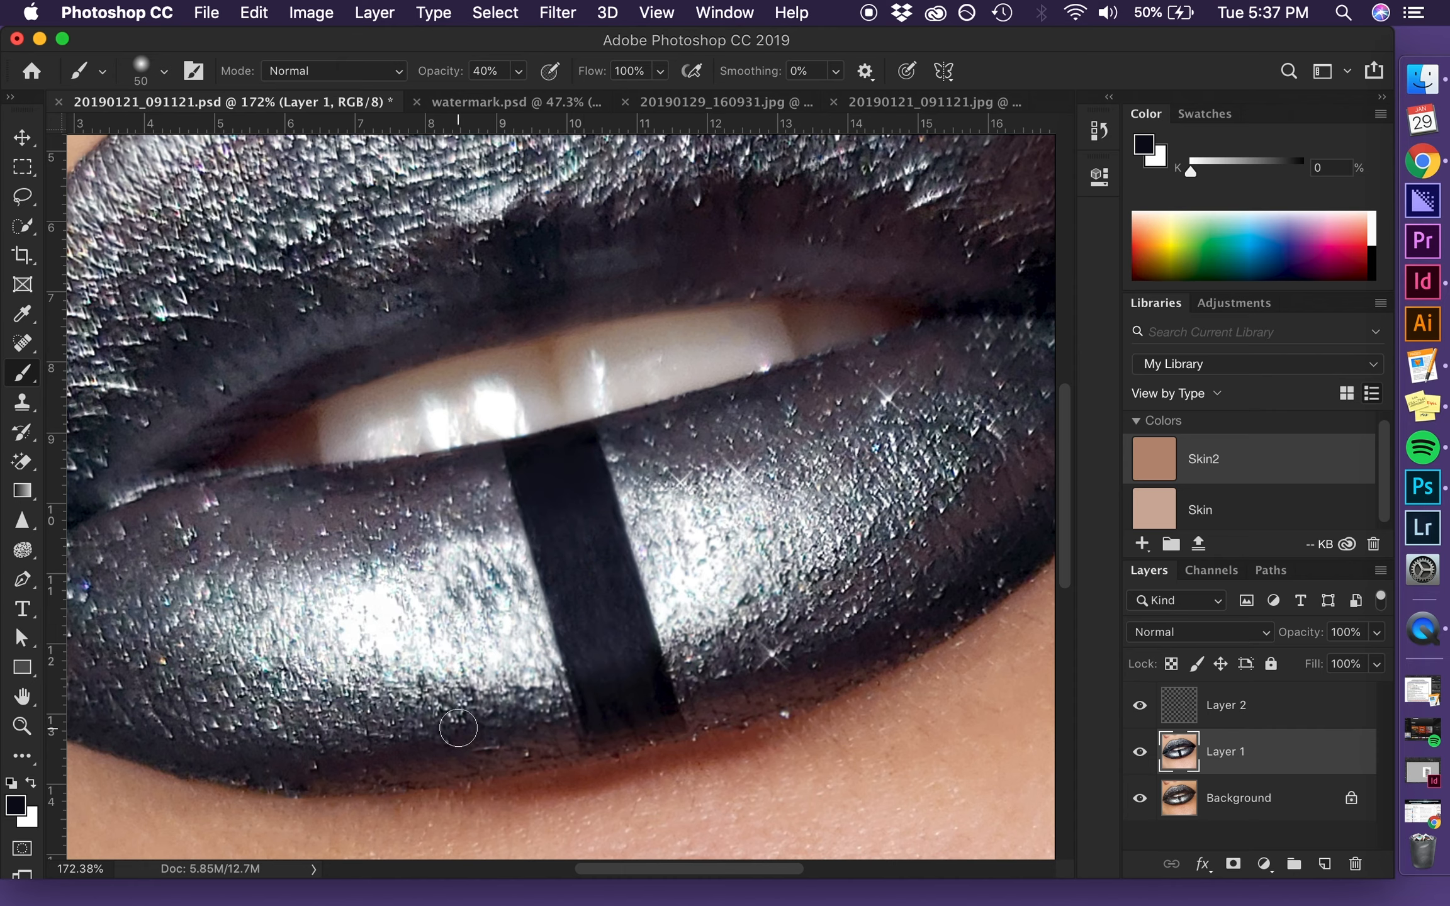
scroll(459, 728, down, 4)
scroll(459, 724, up, 4)
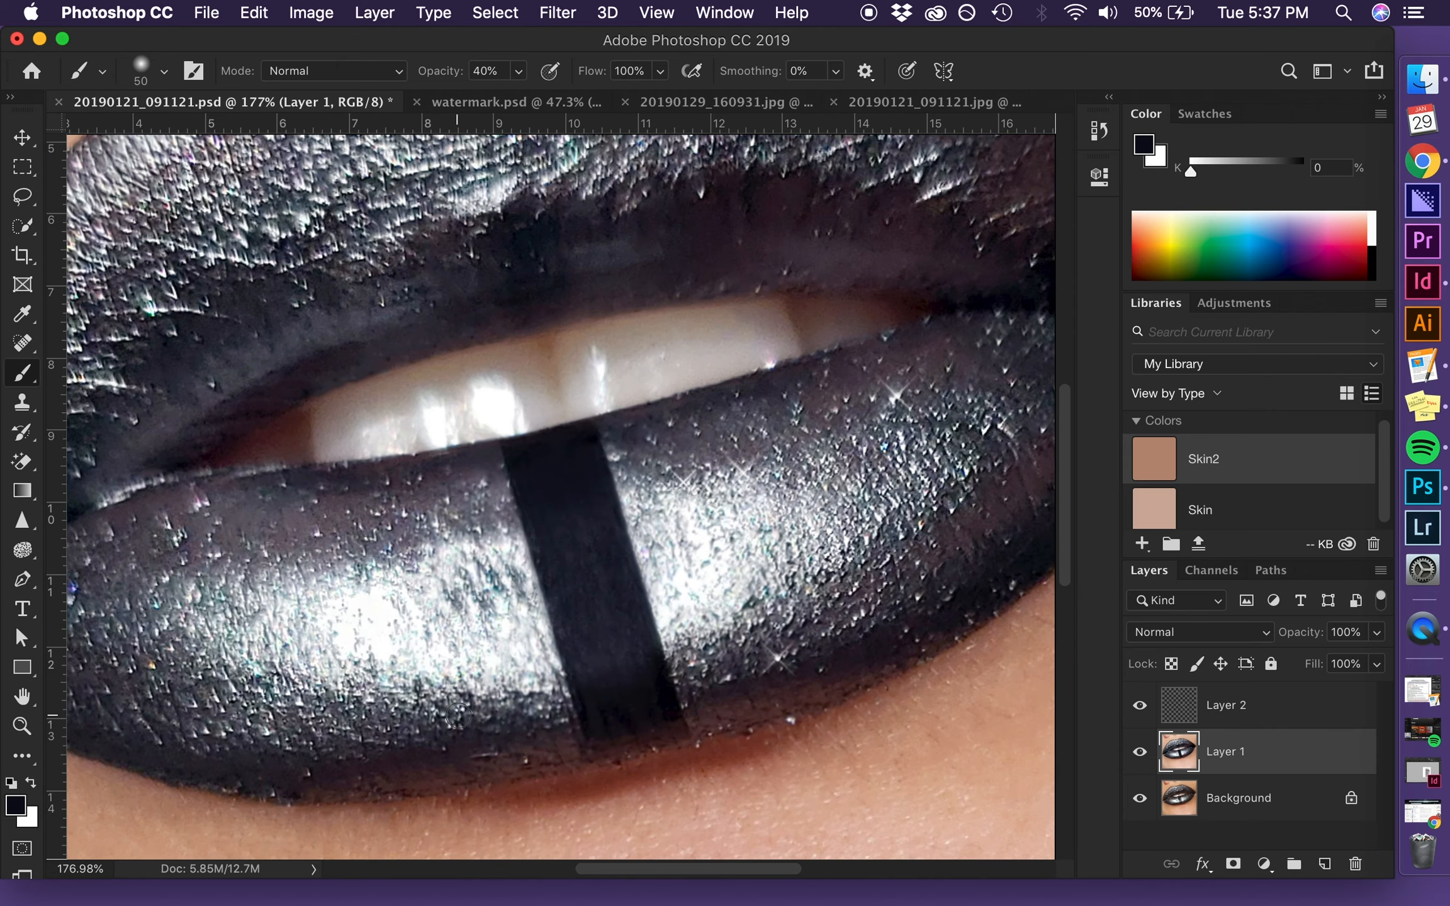
scroll(459, 716, down, 6)
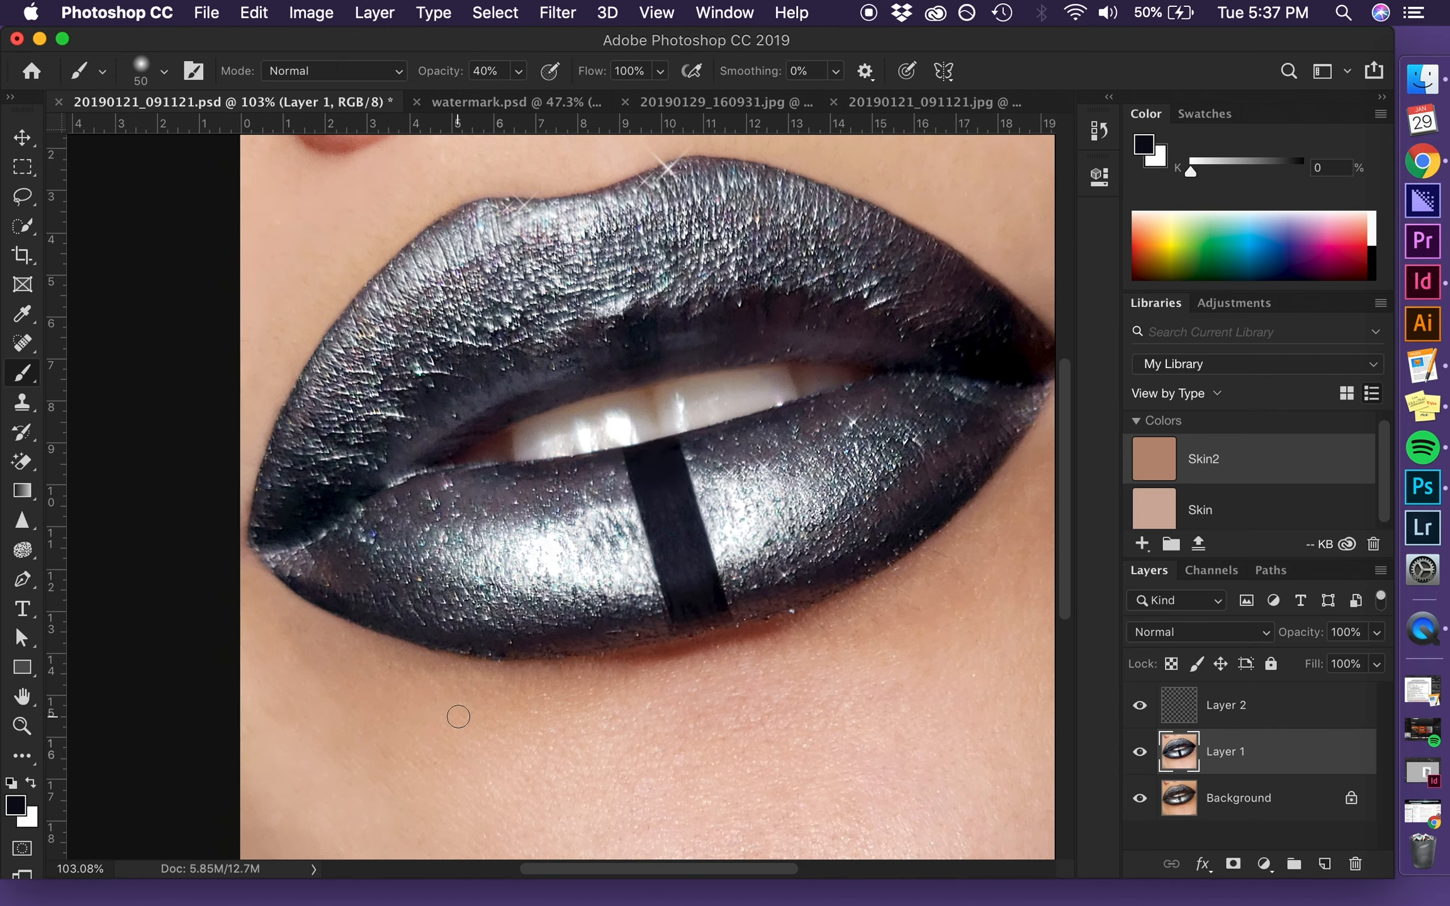
scroll(459, 716, down, 3)
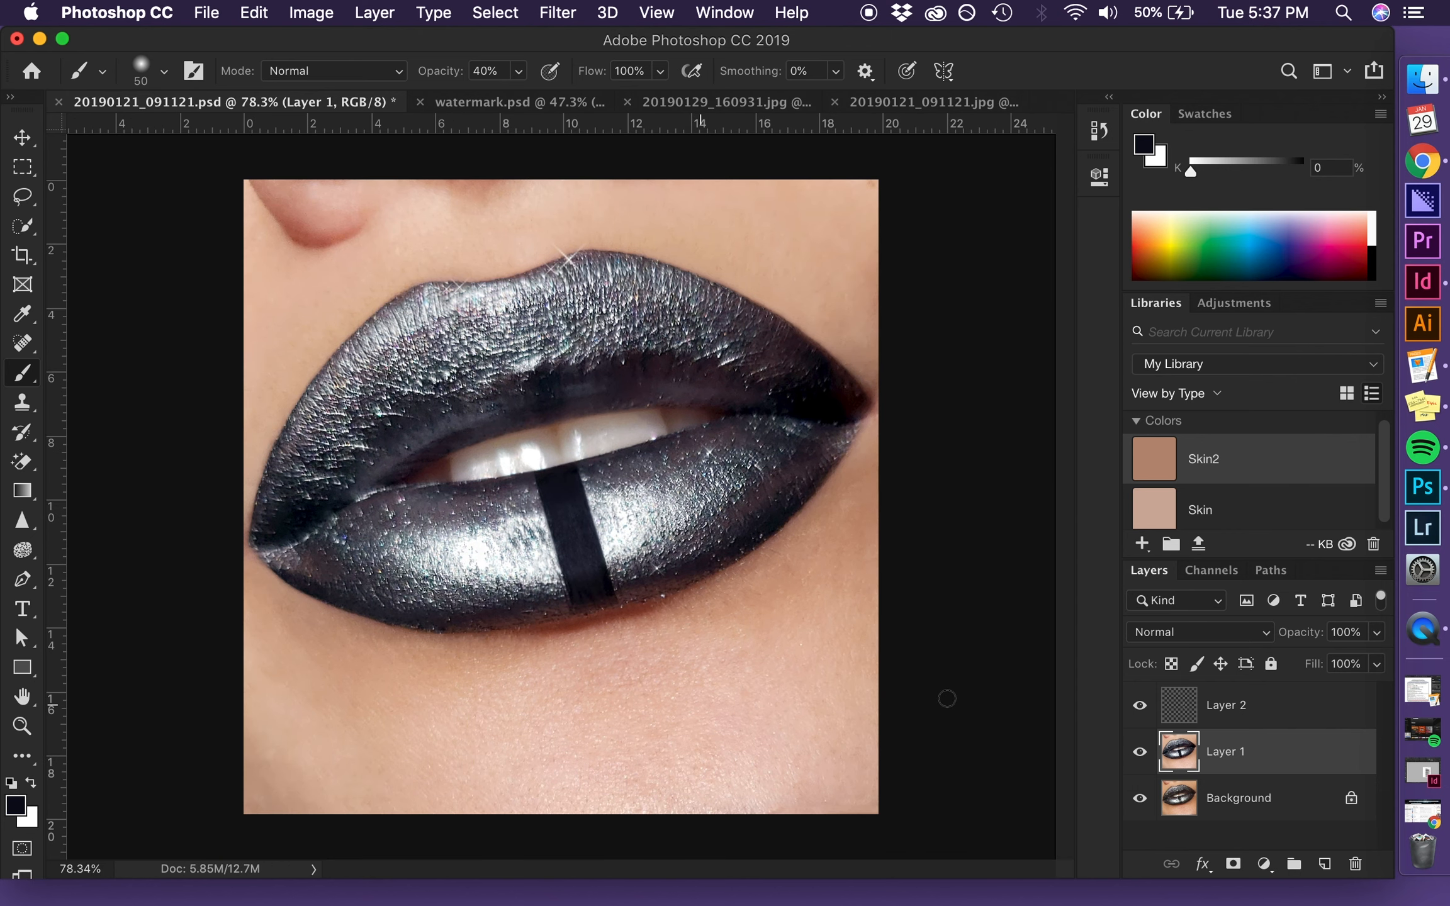
Step: Merge the sparkle layer, Layer 2, down into Layer 1
click(1249, 711)
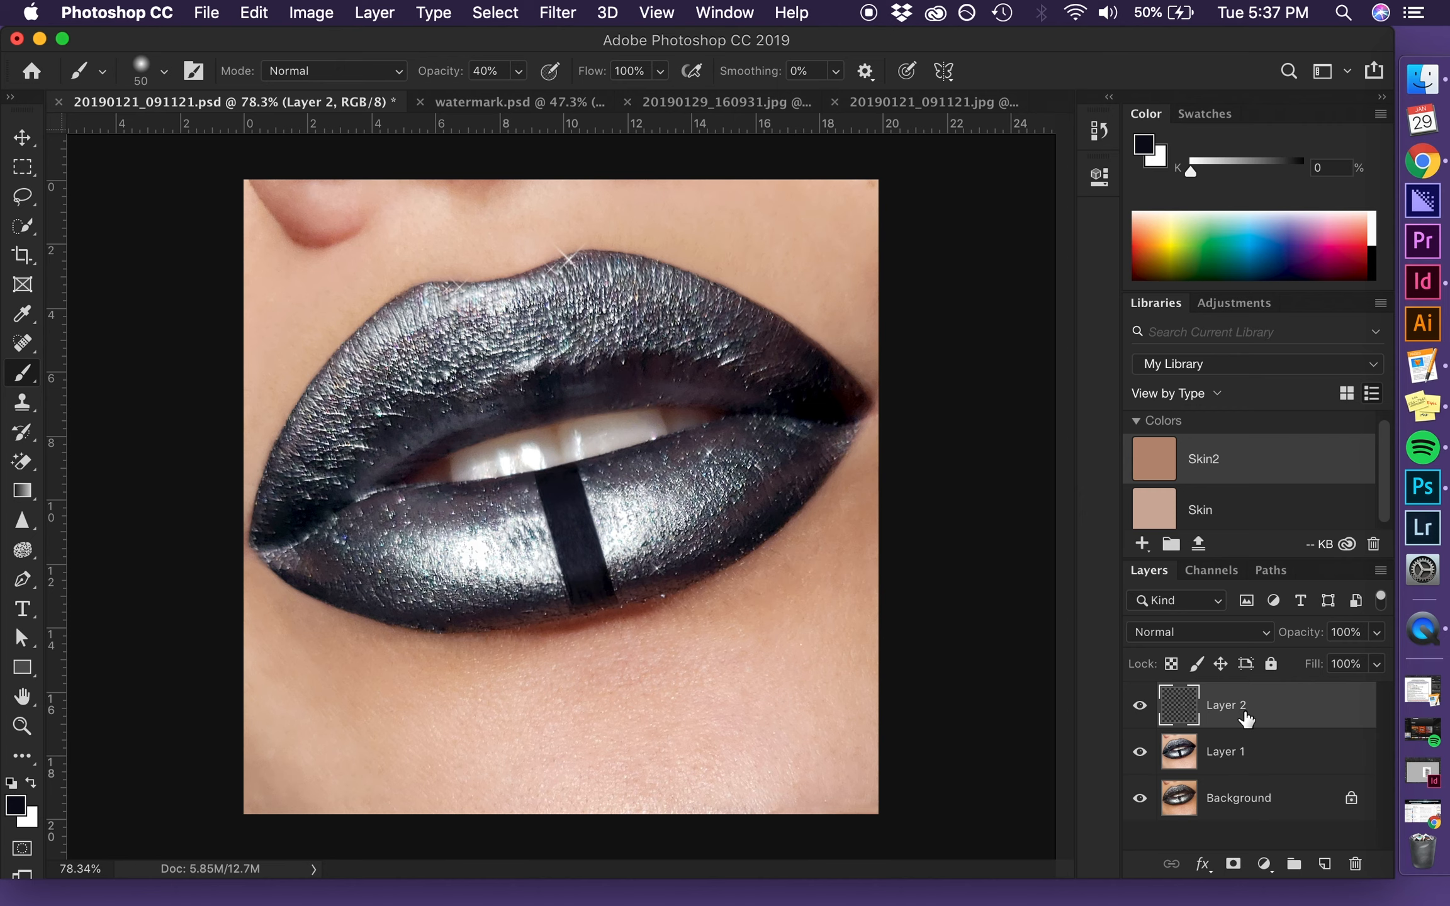
right_click(1246, 716)
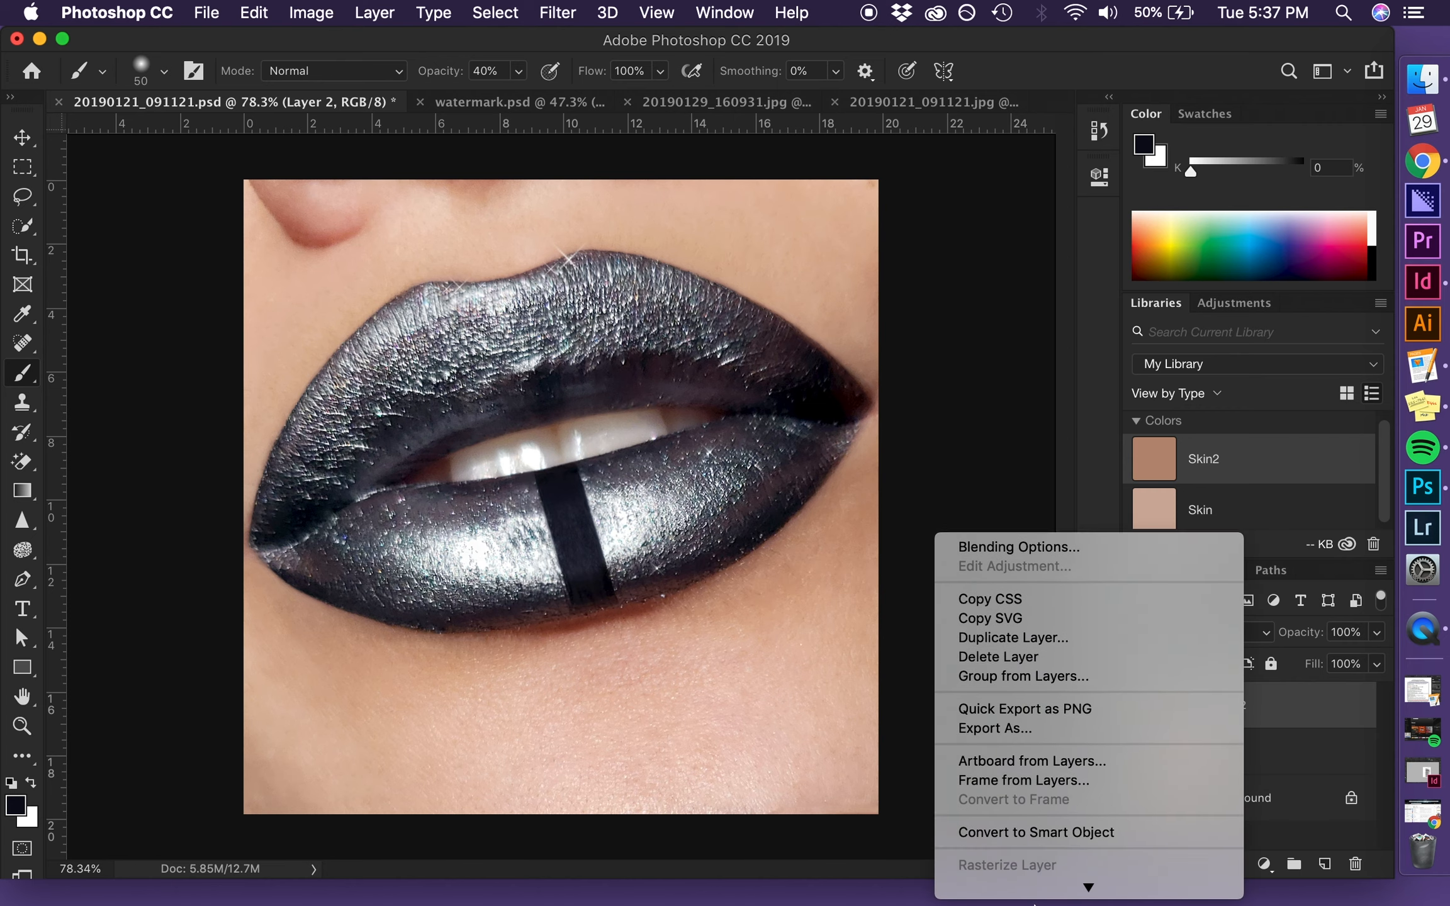
mouse_move(1035, 905)
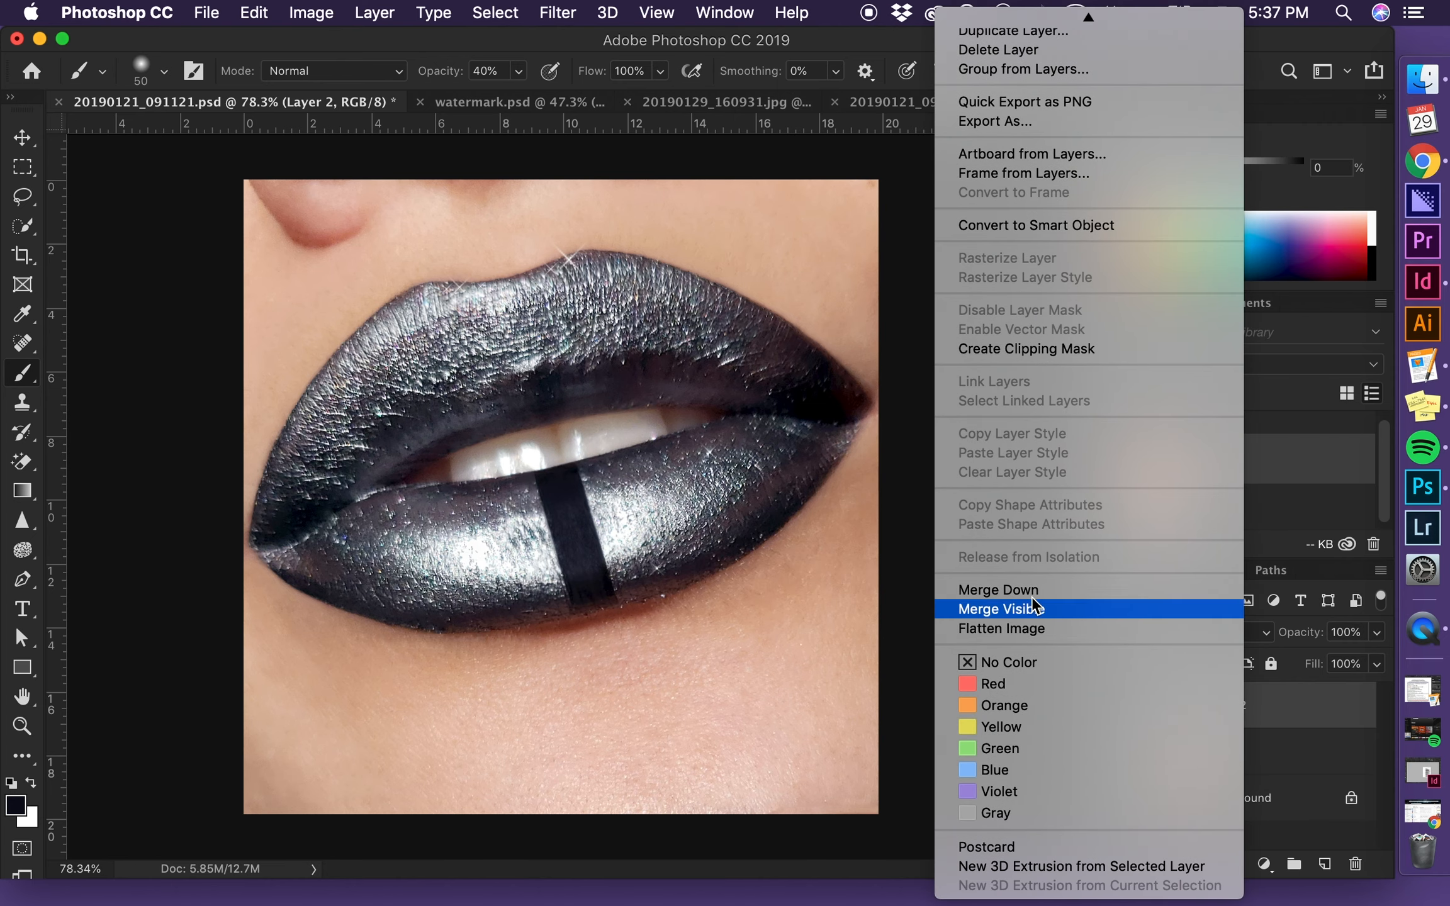
click(1018, 587)
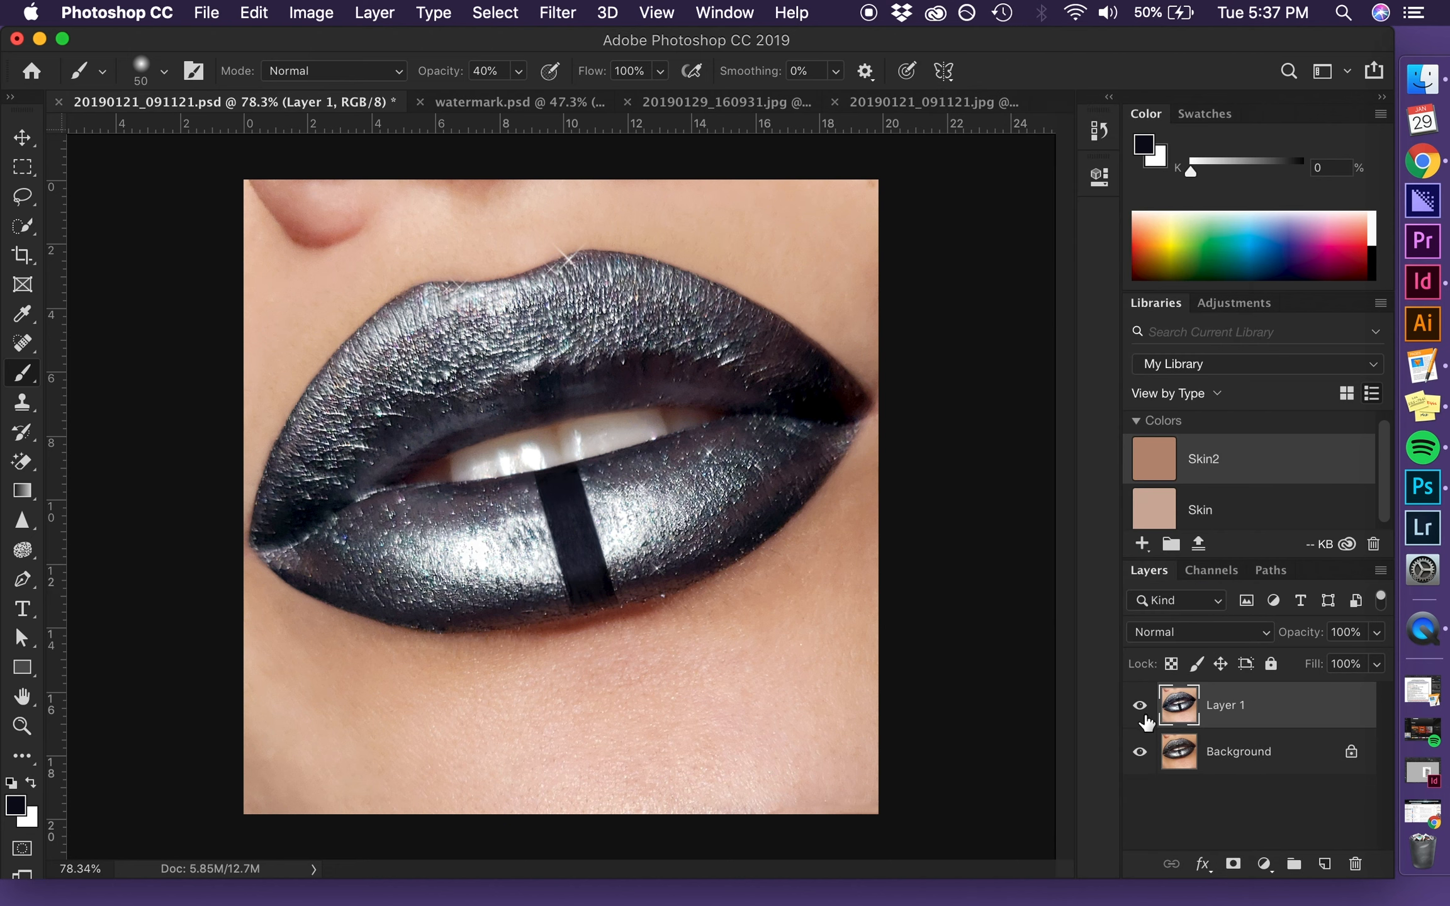
Step: Compare the retouched Layer 1 with the original Background by toggling the layers' visibility
click(1141, 712)
click(1142, 711)
click(1142, 712)
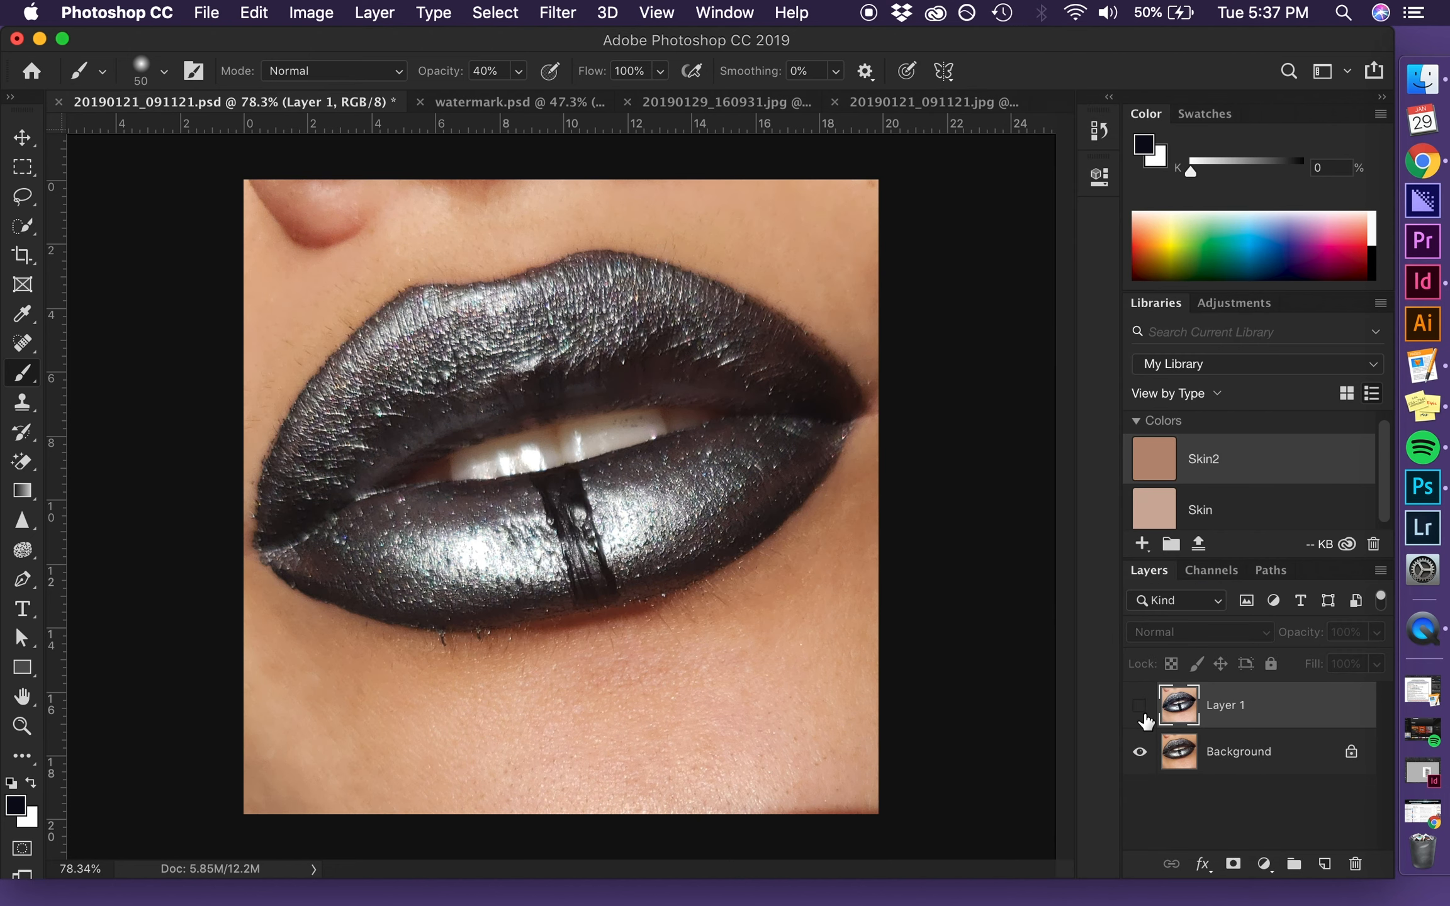
click(1142, 711)
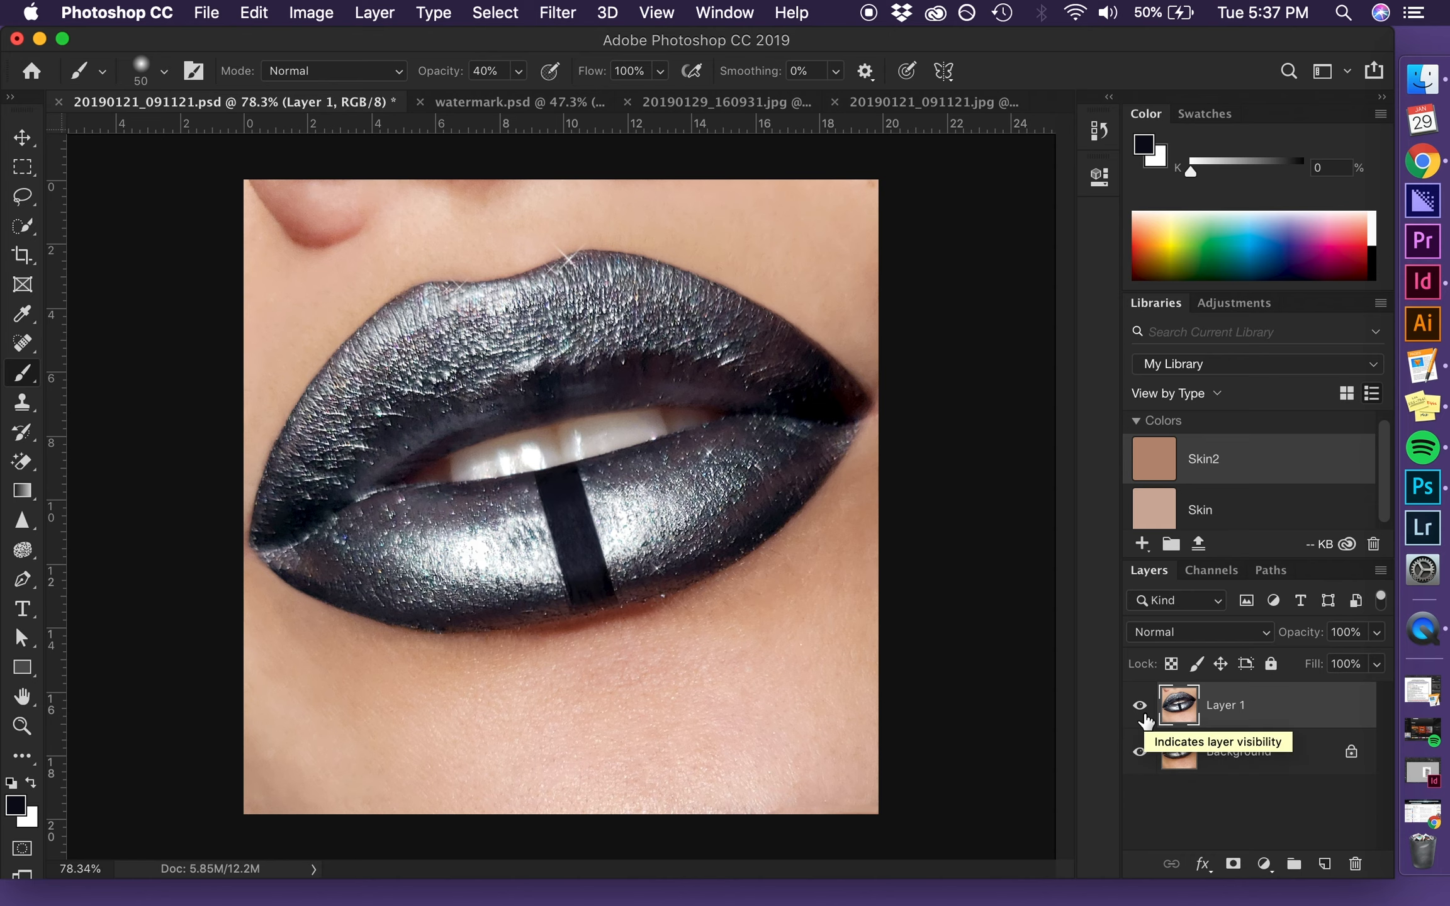
key(super+0)
click(1138, 710)
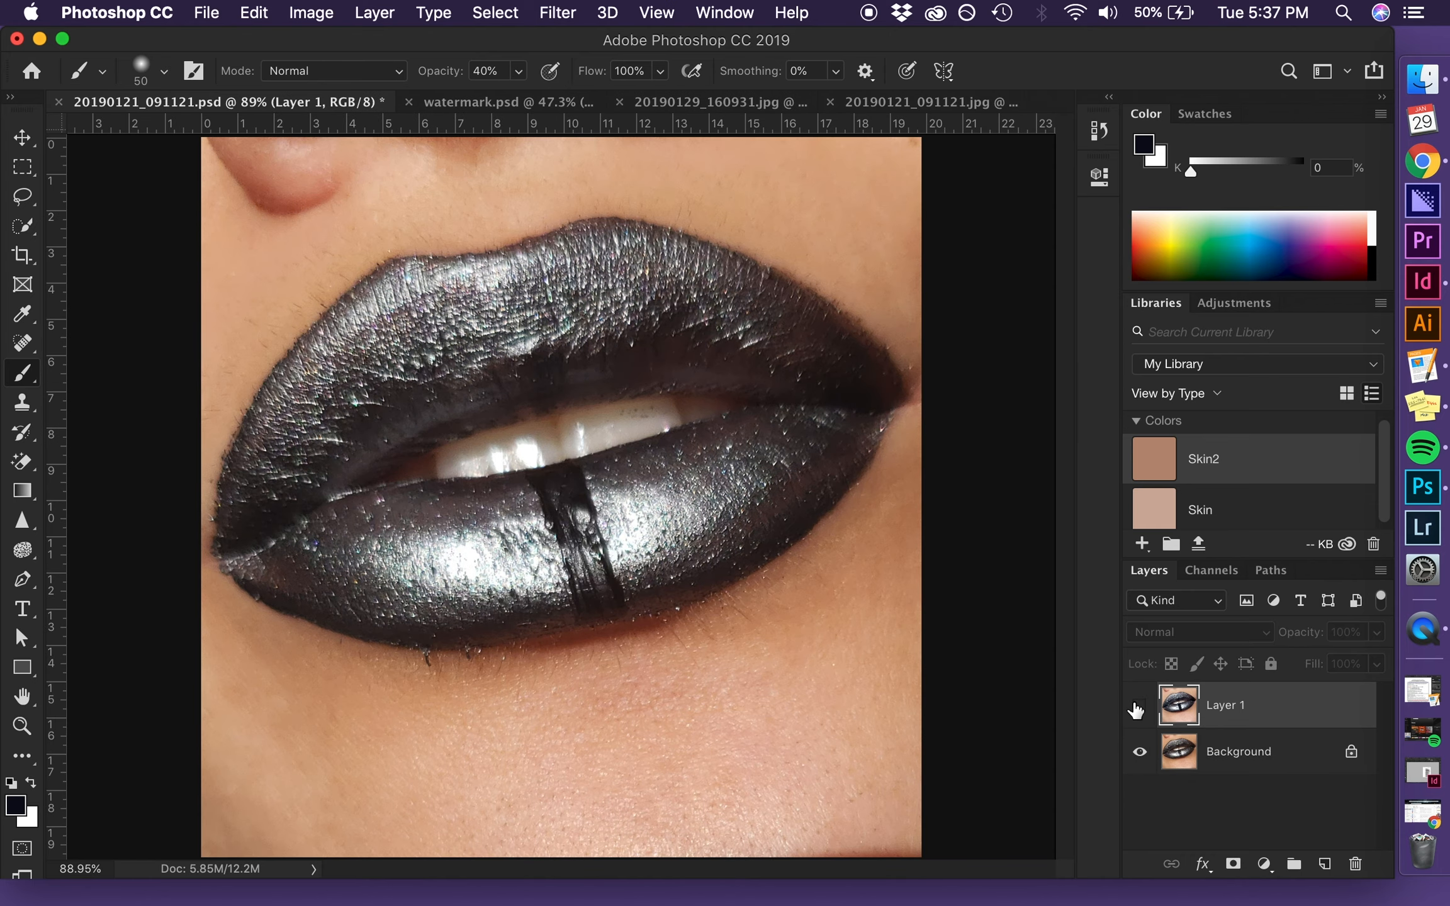
click(1138, 710)
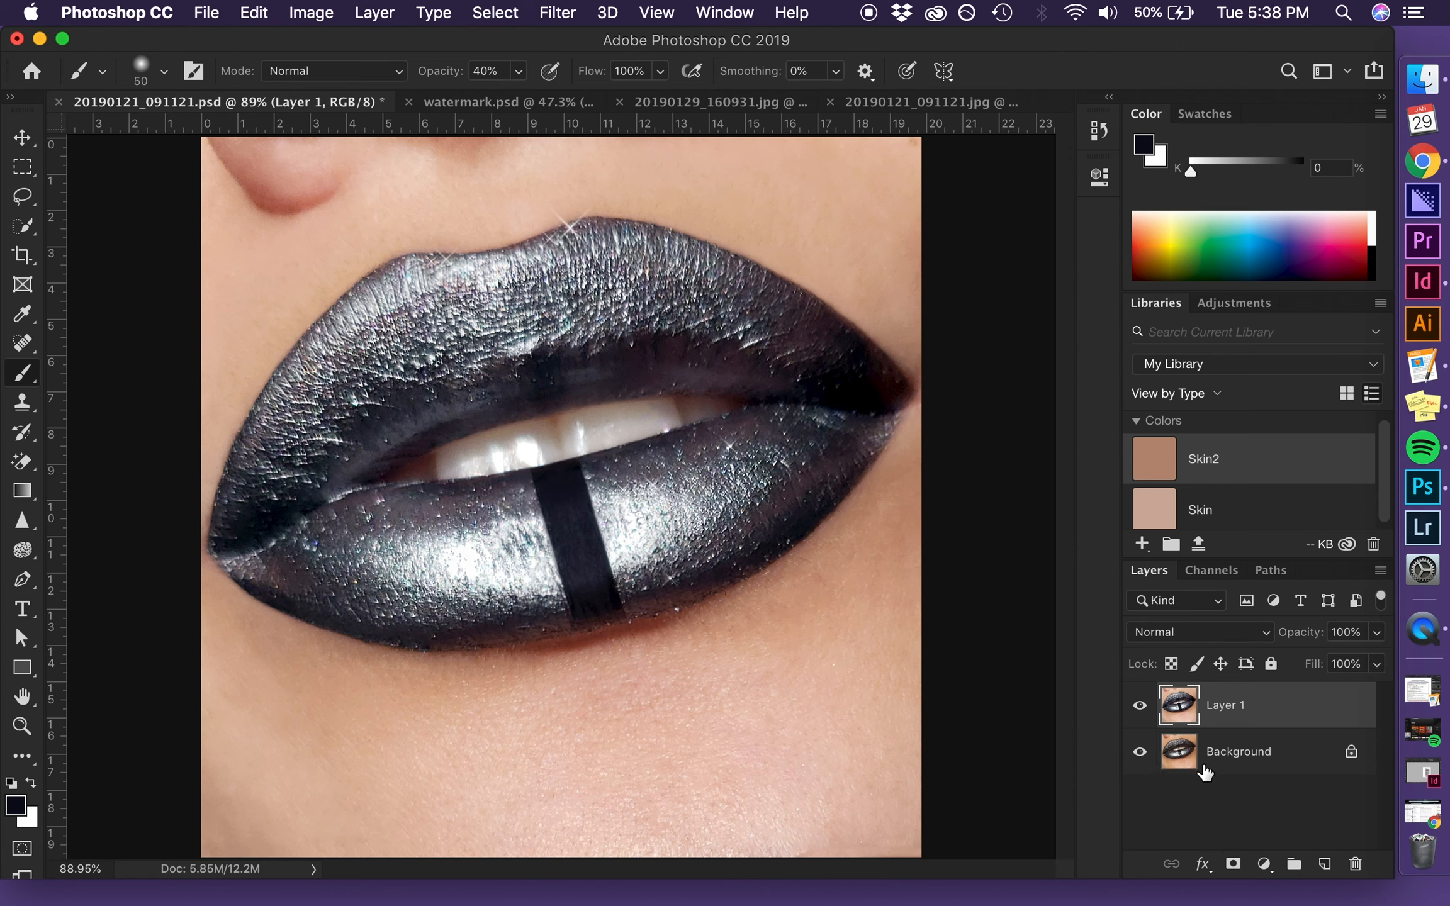
click(1140, 753)
click(1140, 752)
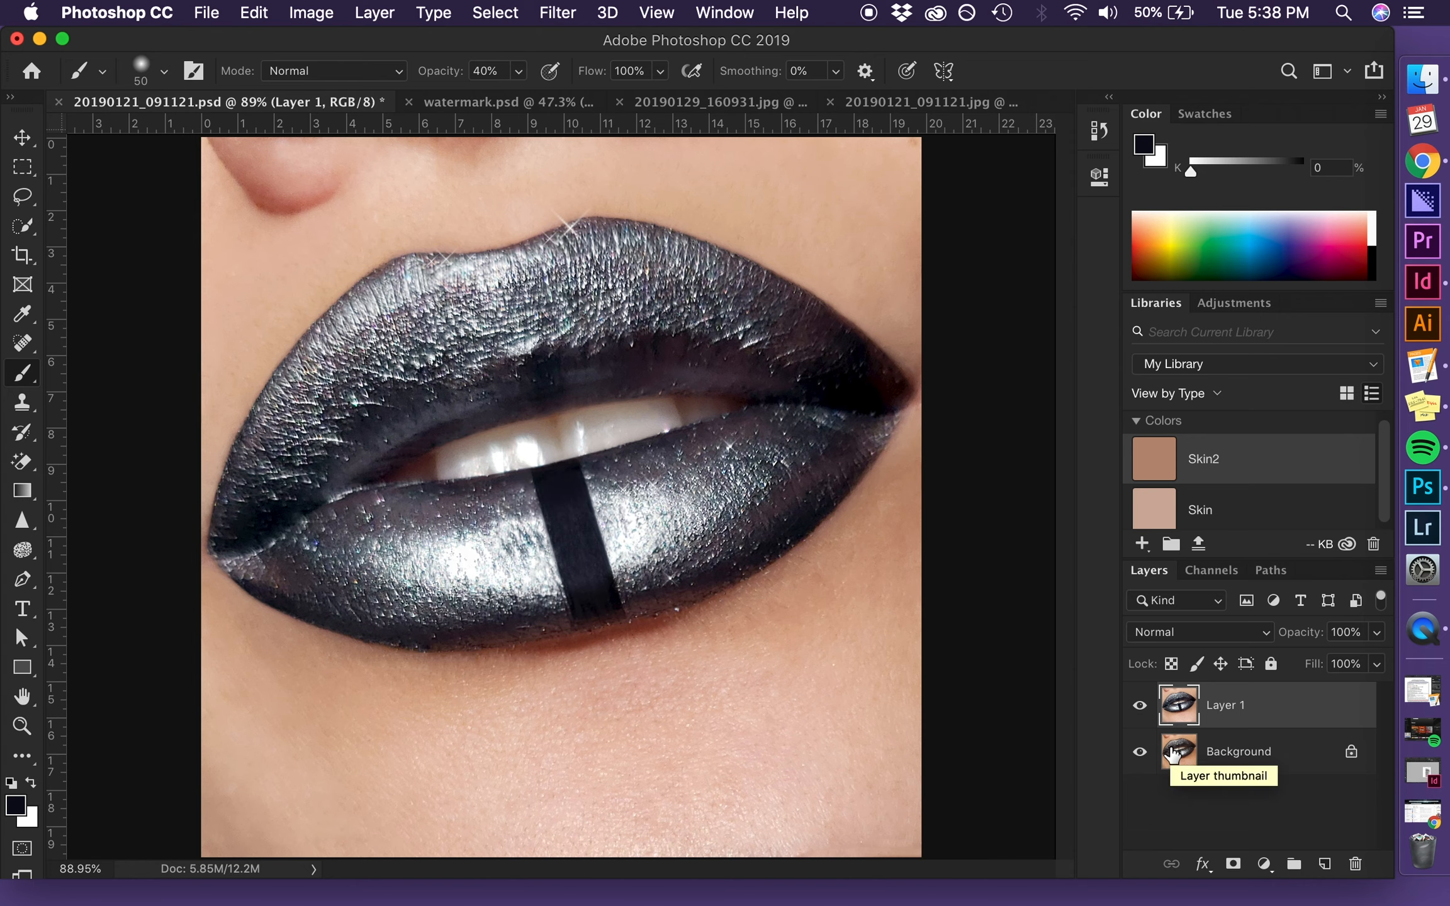
Step: Merge Layer 1 into the Background and float 20190121_091121.psd in its own window over watermark.psd
key(super+e)
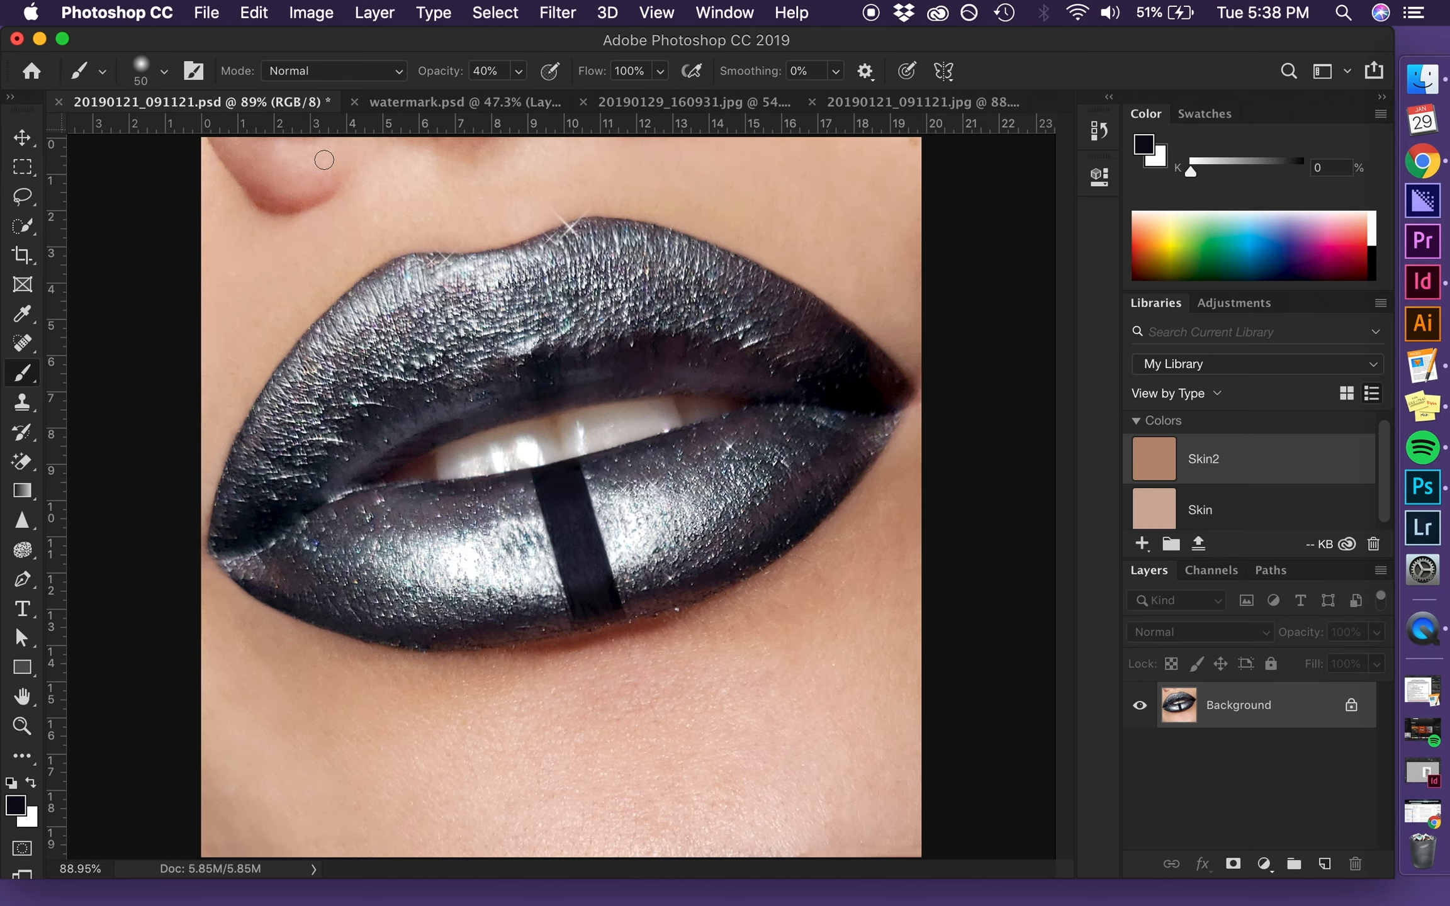
drag(258, 113, 262, 179)
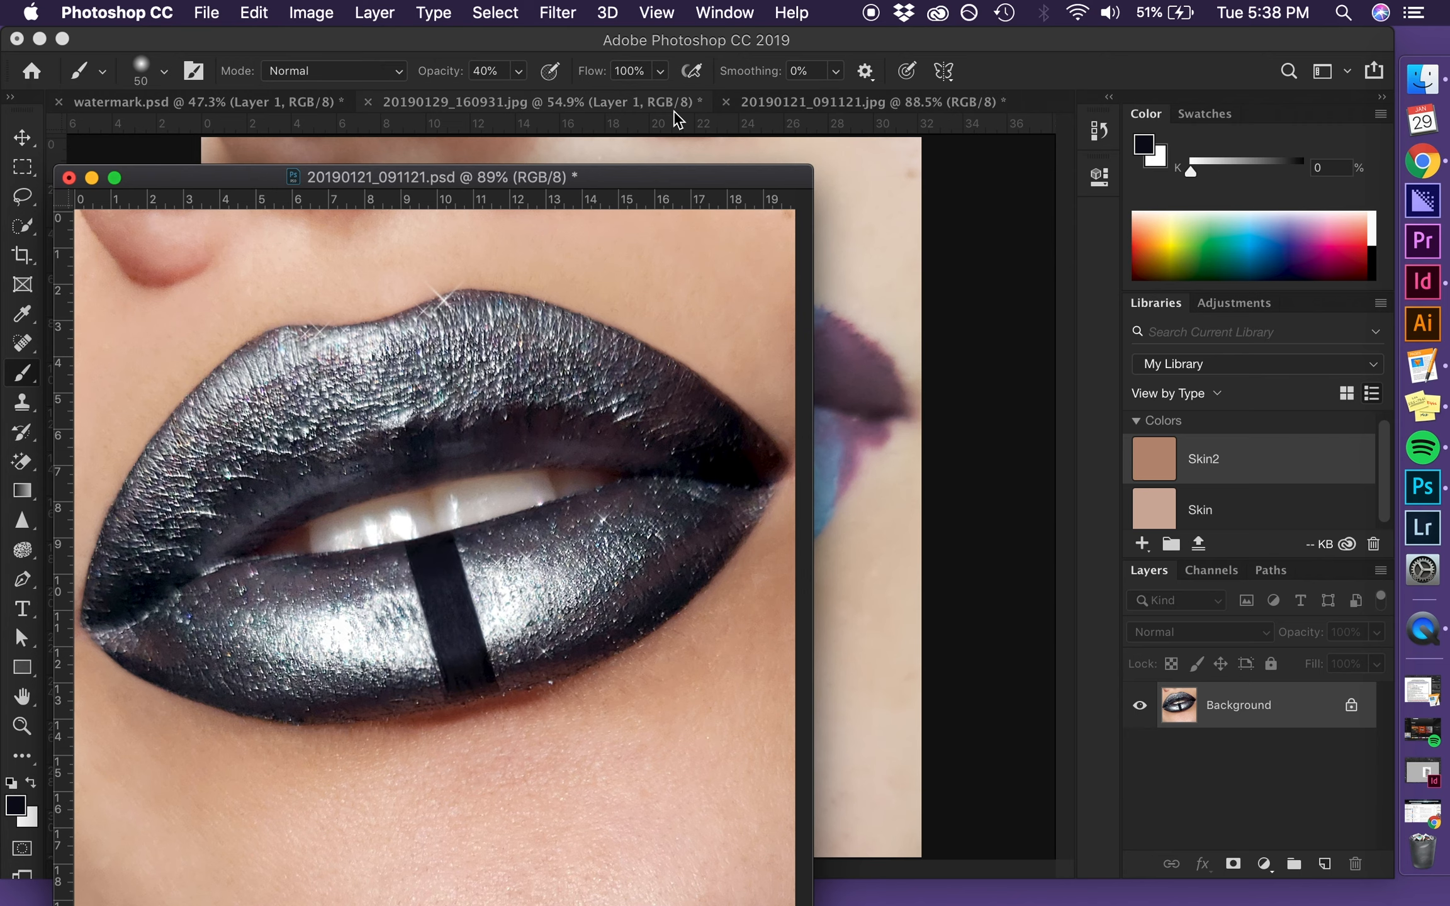
click(203, 105)
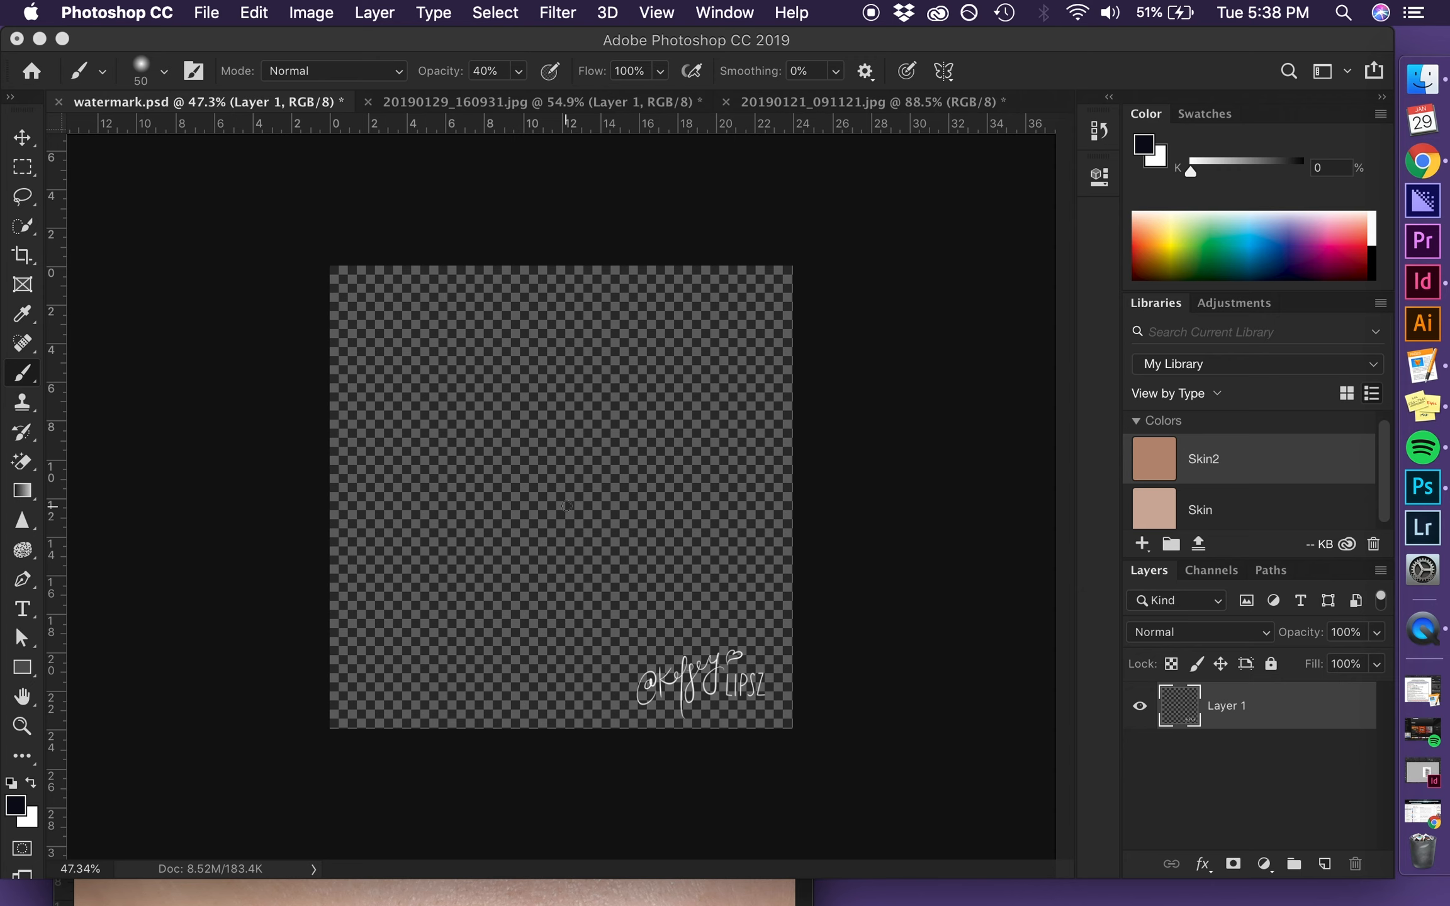
click(532, 901)
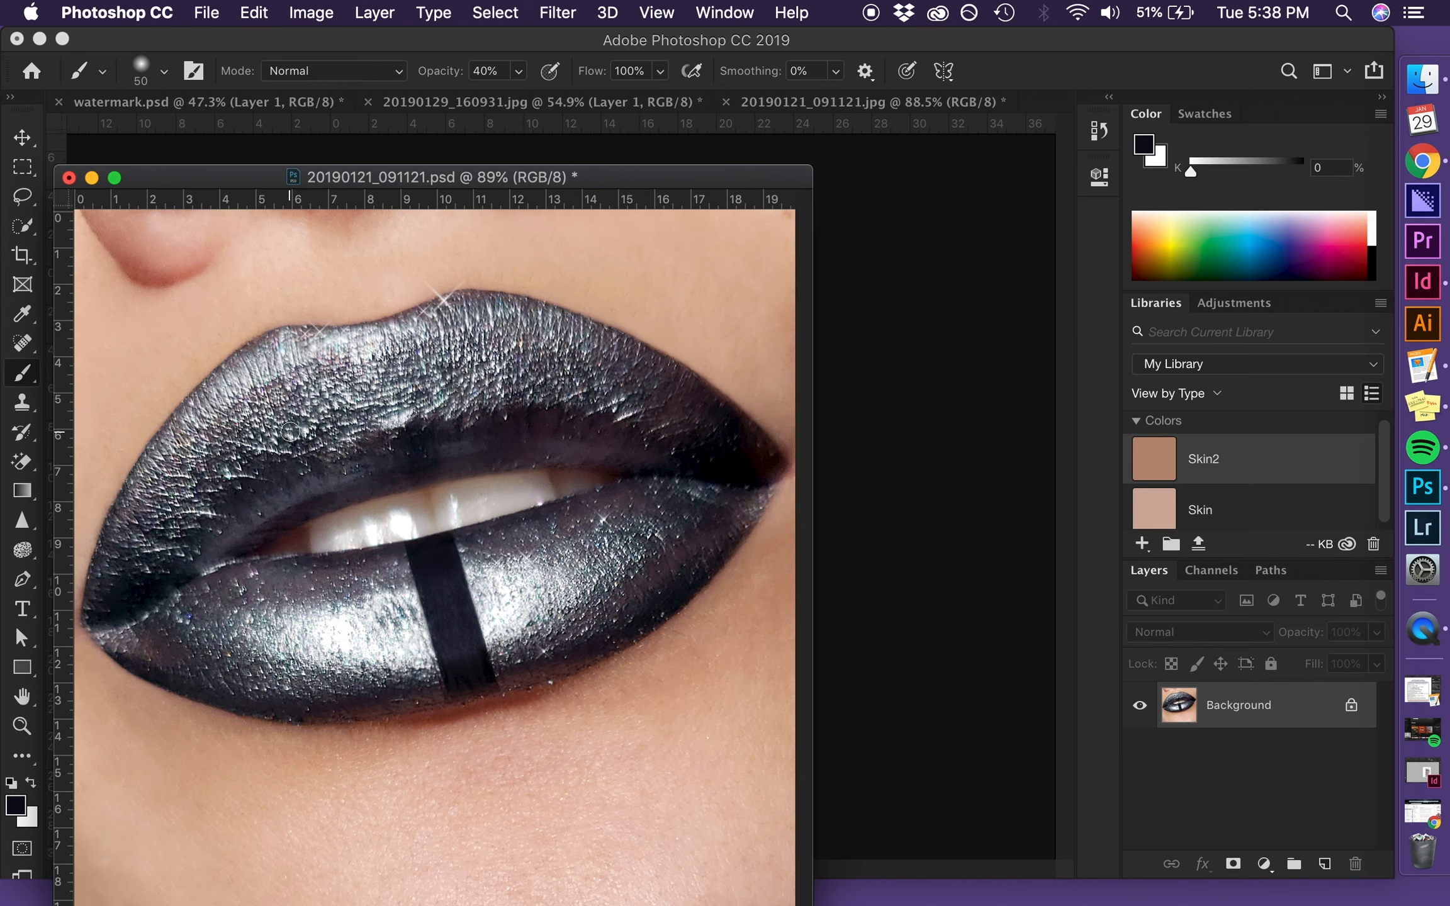
Step: Copy the merged lip image into watermark.psd with the Move tool and align it to the canvas's top-left corner
key(v)
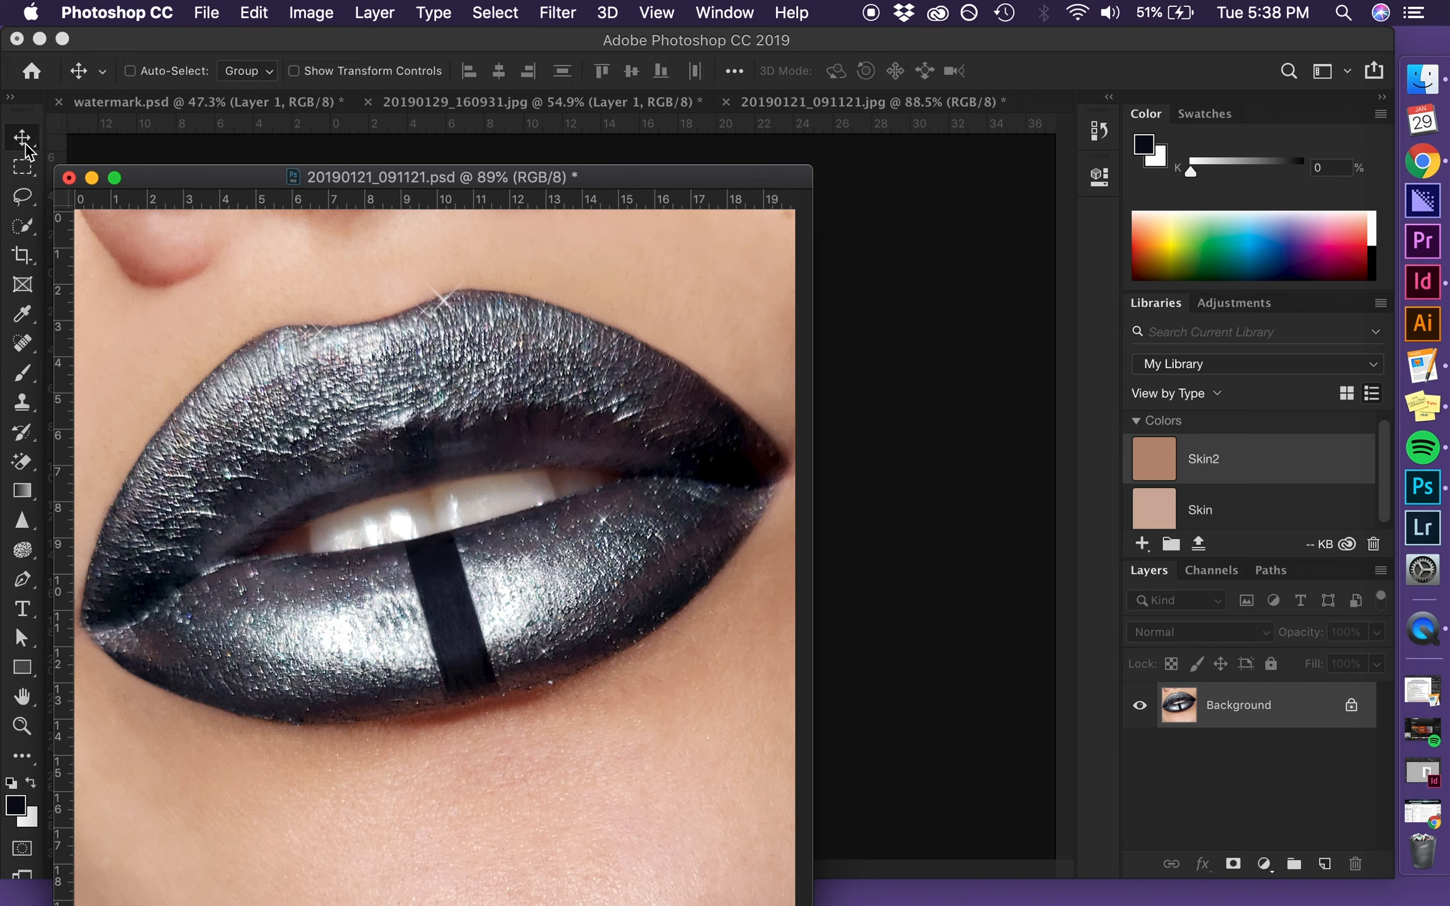
drag(480, 381, 877, 403)
drag(717, 410, 389, 355)
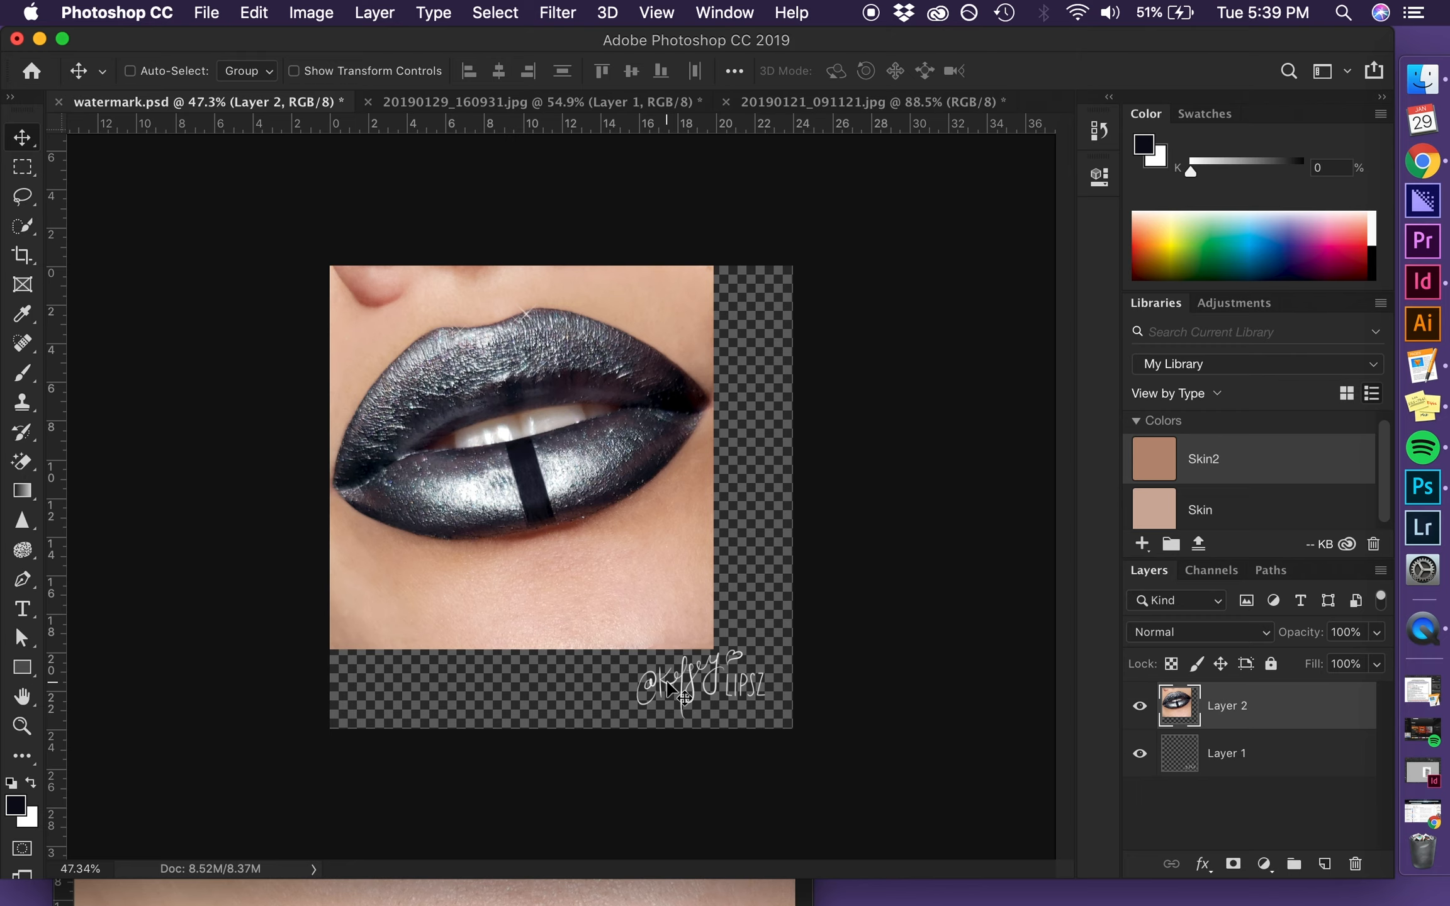
Step: Scale the lip image on Layer 2 proportionally from its bottom-right corner until it fills the watermark canvas
key(super+t)
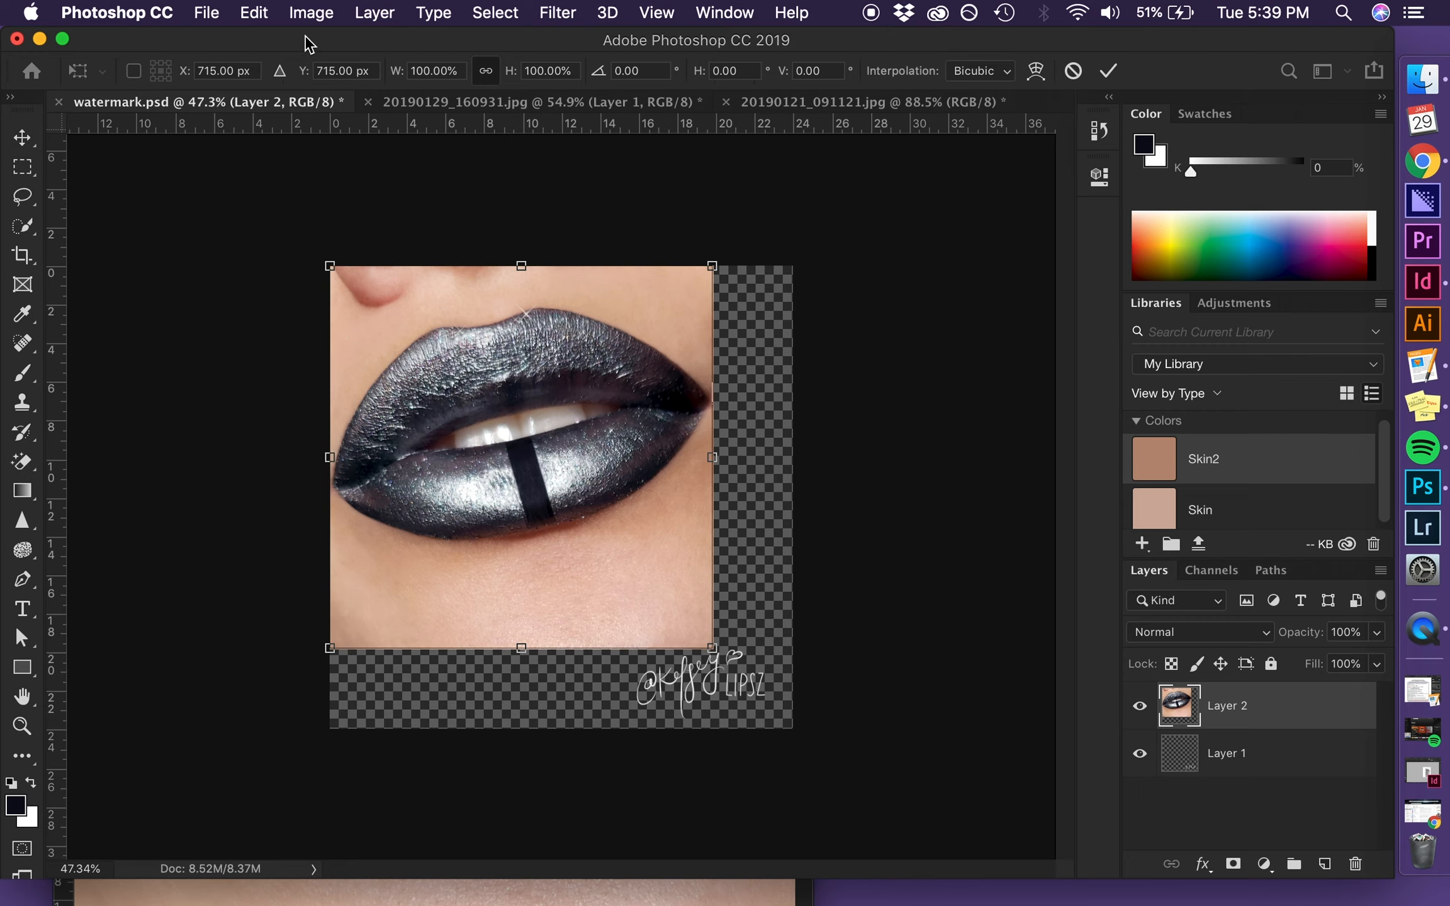
click(310, 13)
mouse_move(306, 539)
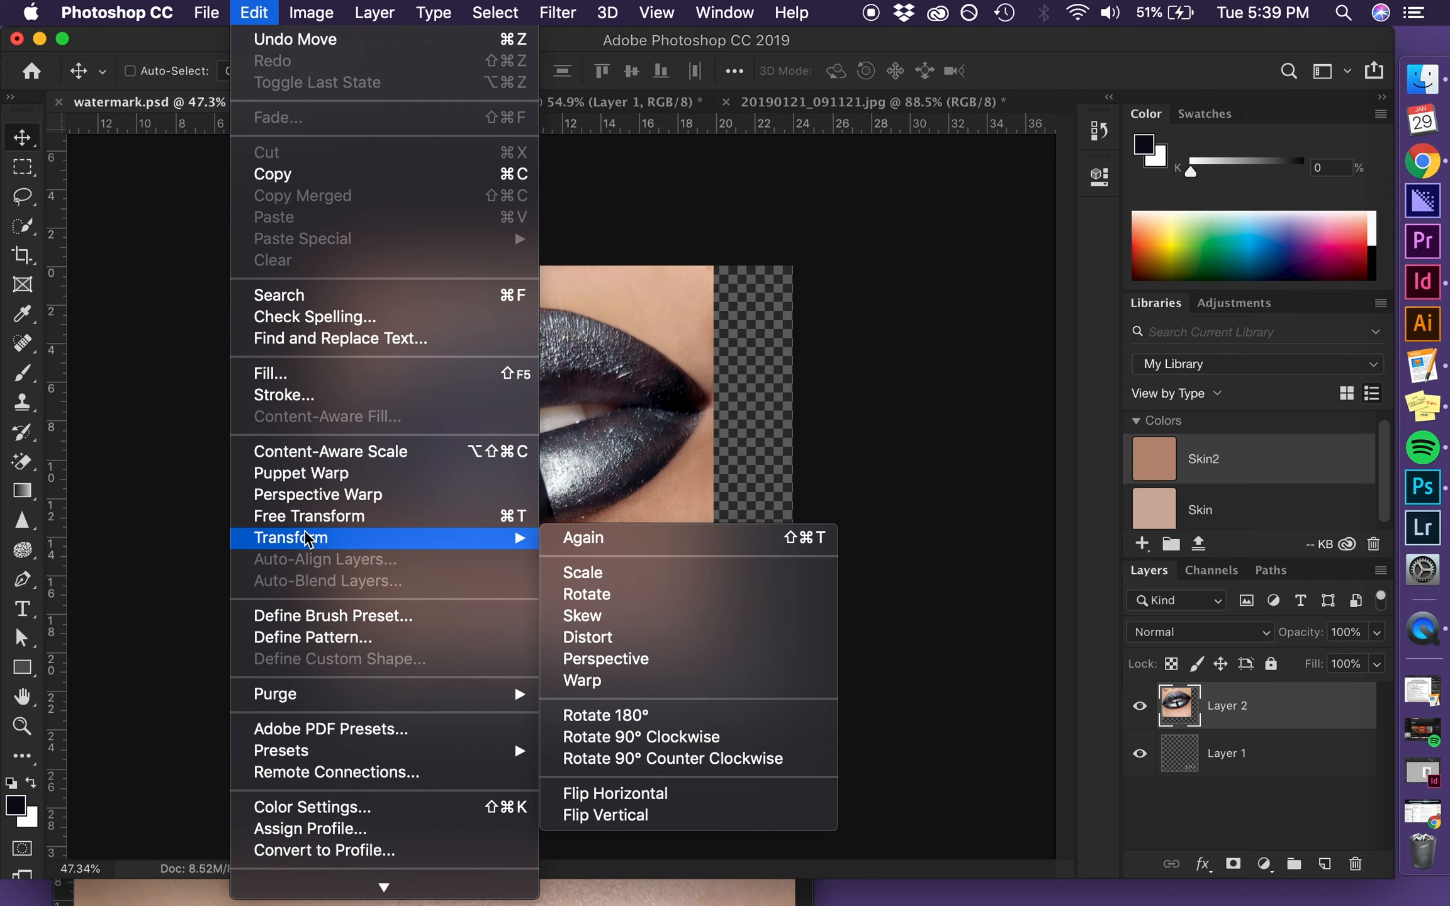
click(567, 574)
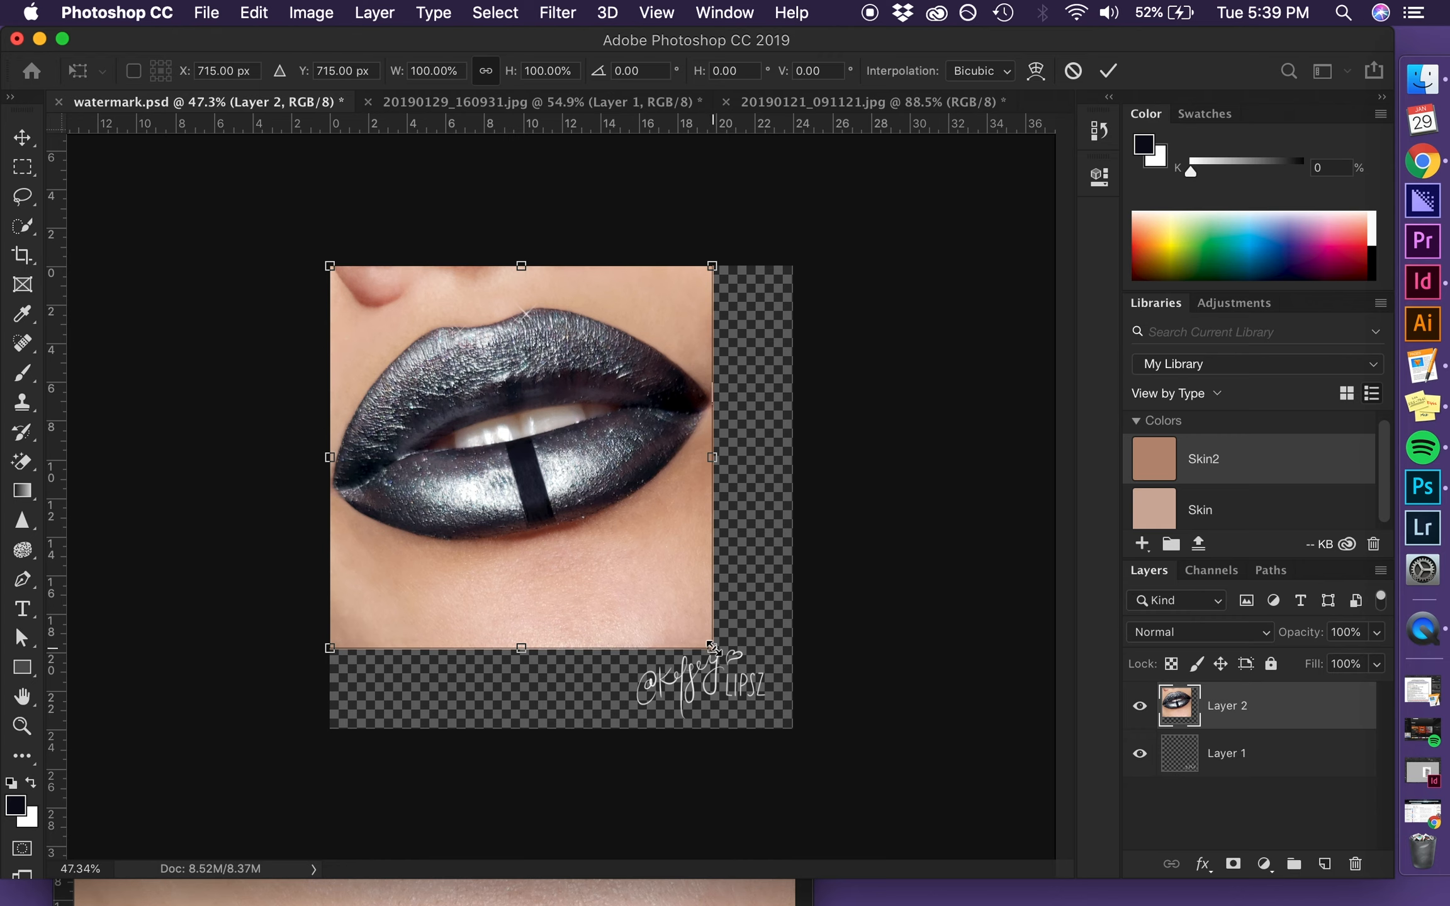
drag(712, 648, 795, 728)
key(Return)
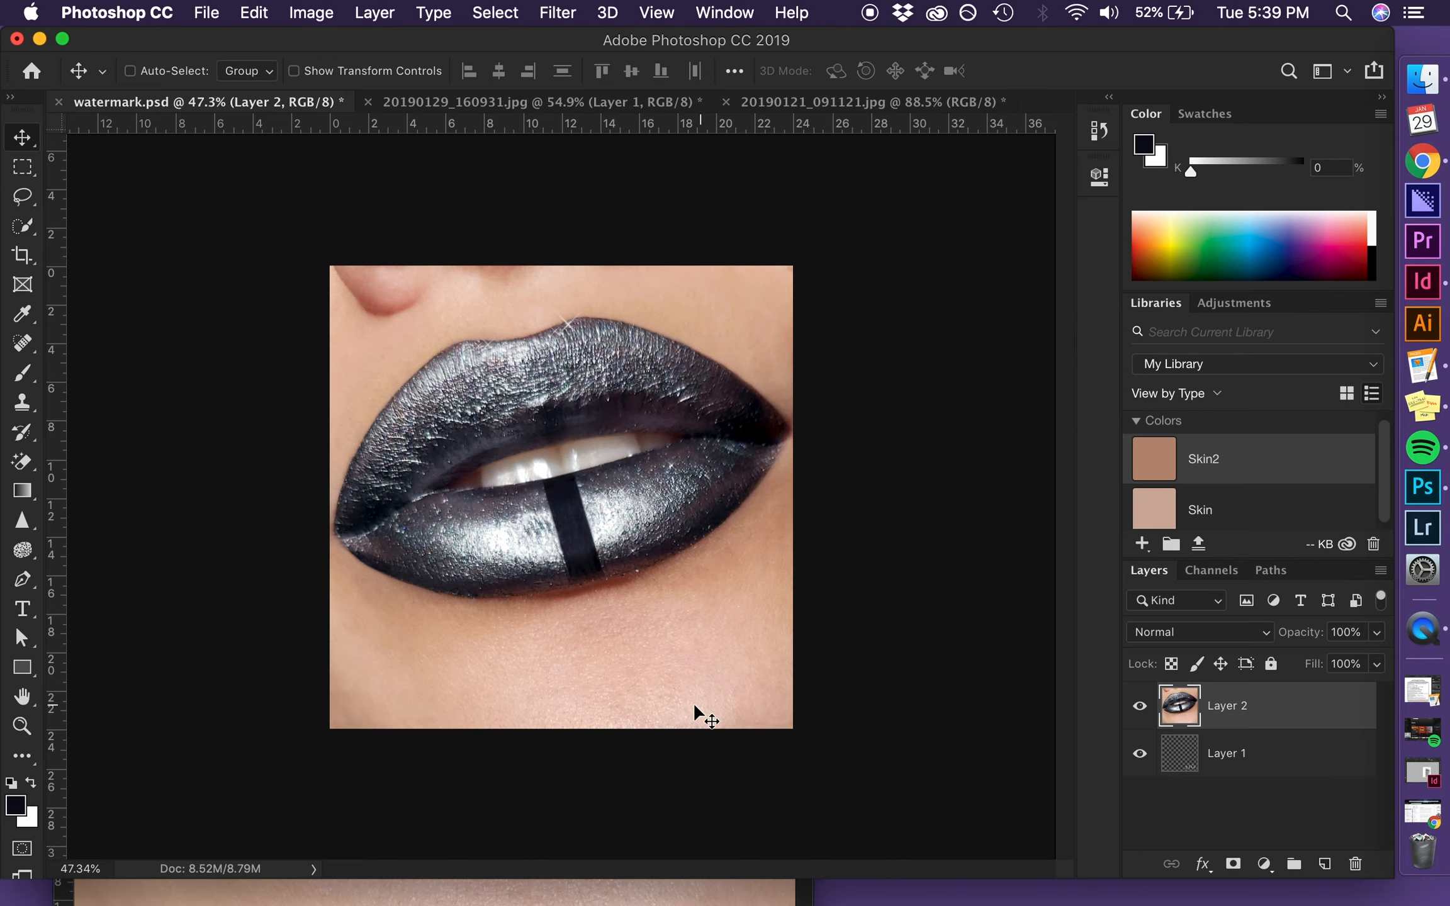
Step: Move Layer 2 below the watermark's Layer 1 and toggle the watermark's visibility to check it over the photo
drag(1295, 718, 1295, 769)
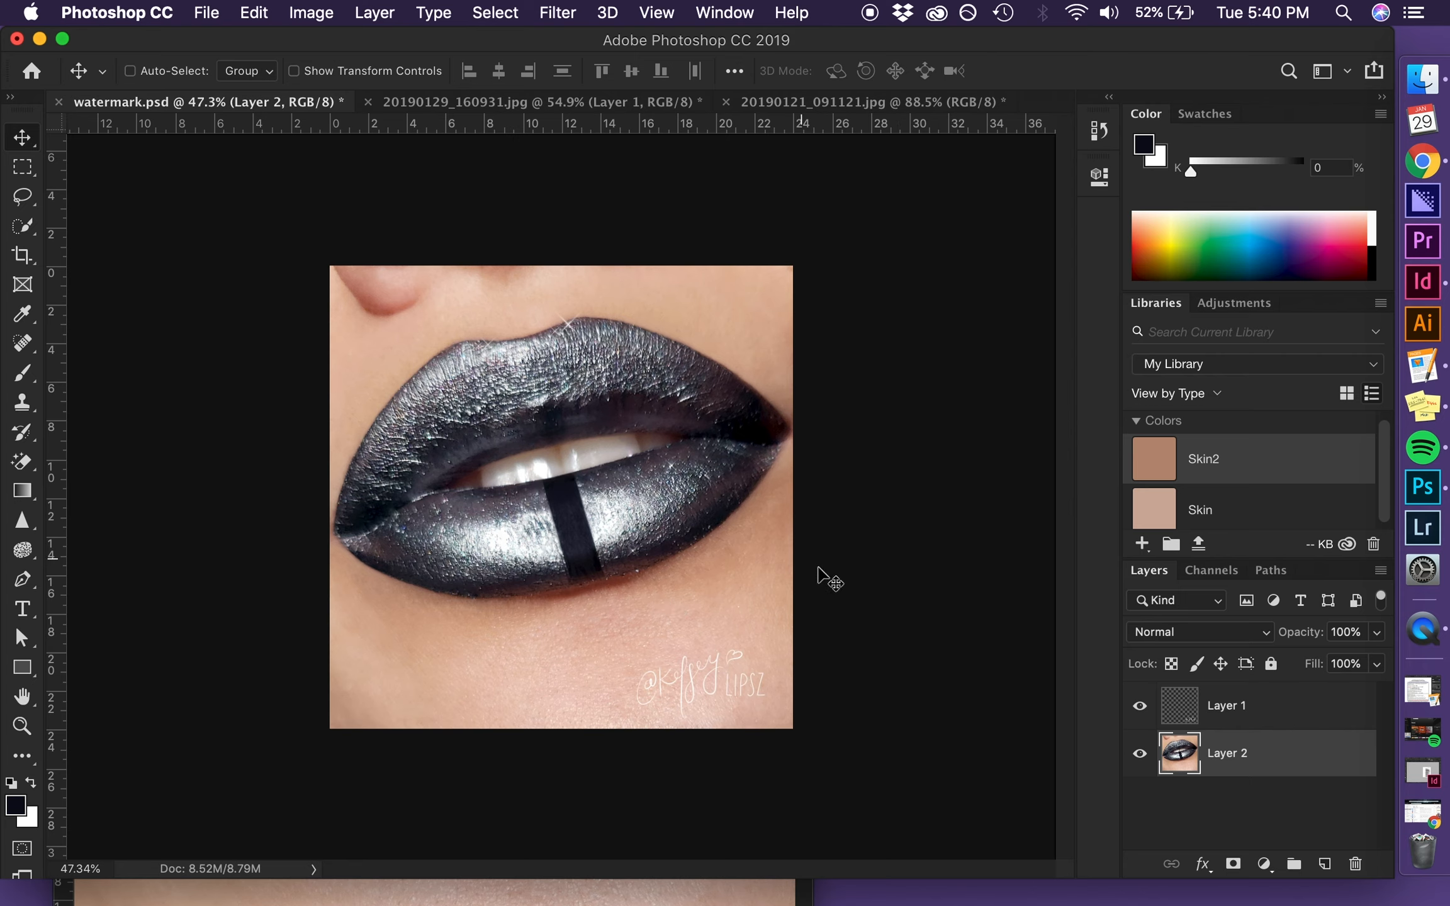
click(1140, 707)
click(1140, 707)
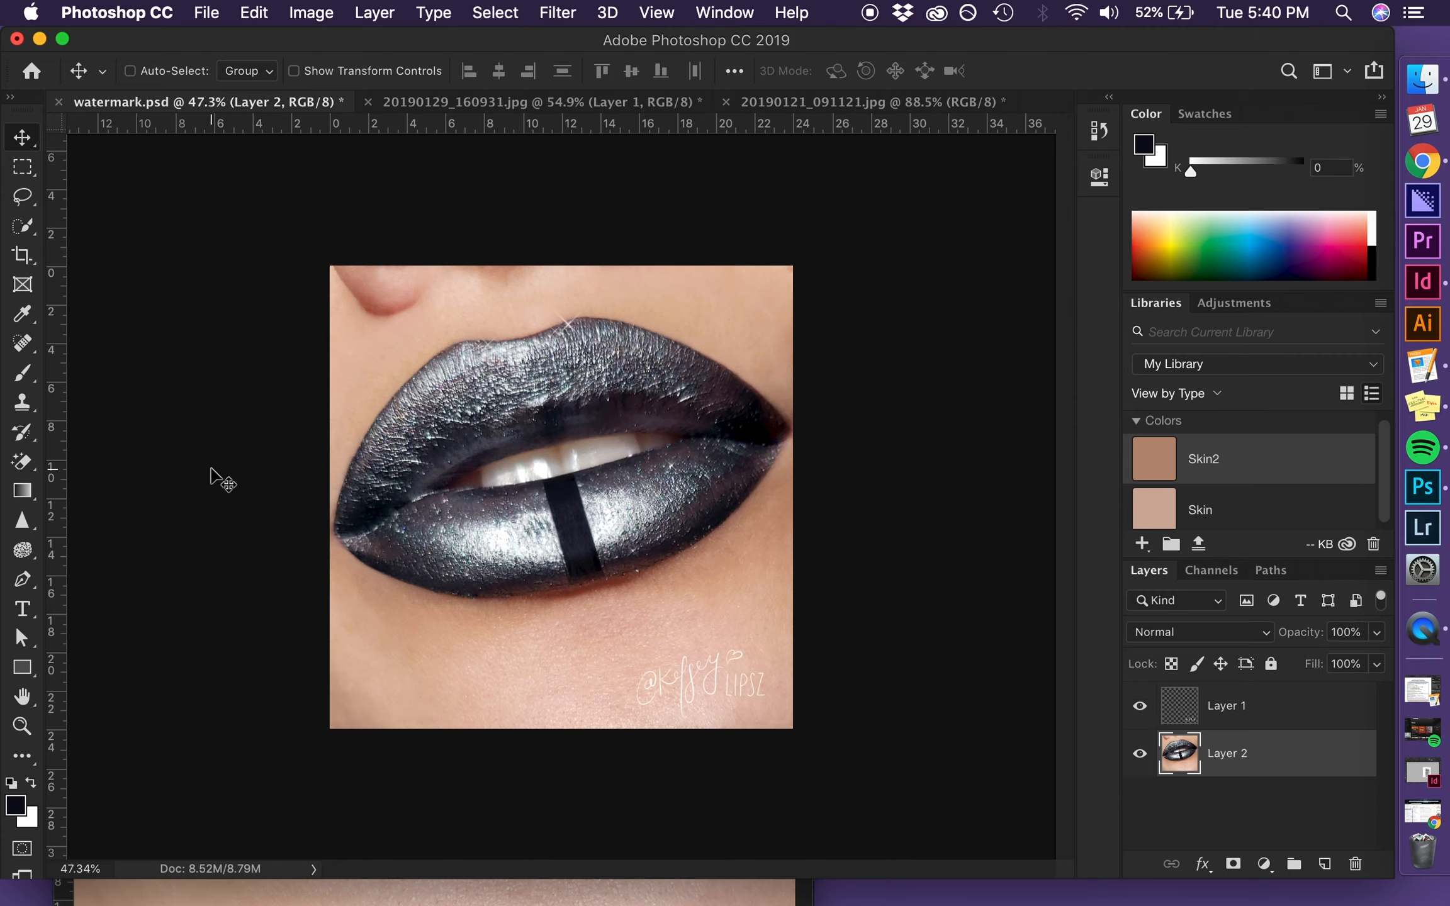
Step: Start saving the watermarked image as 154.jpg in the did folder inside Lipsz and open the file format choices
key(super+shift+s)
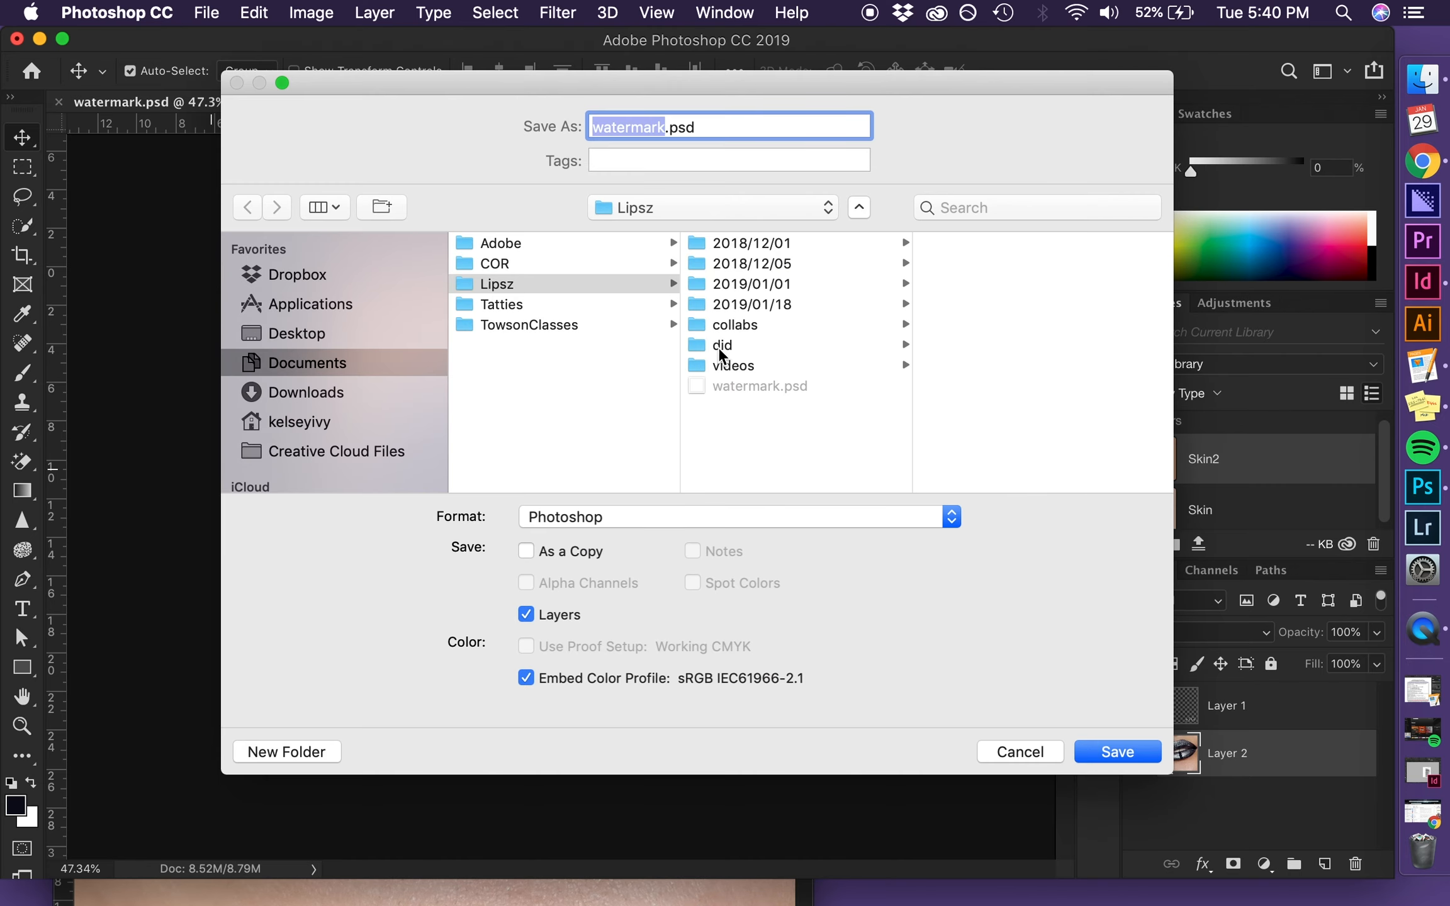
click(719, 347)
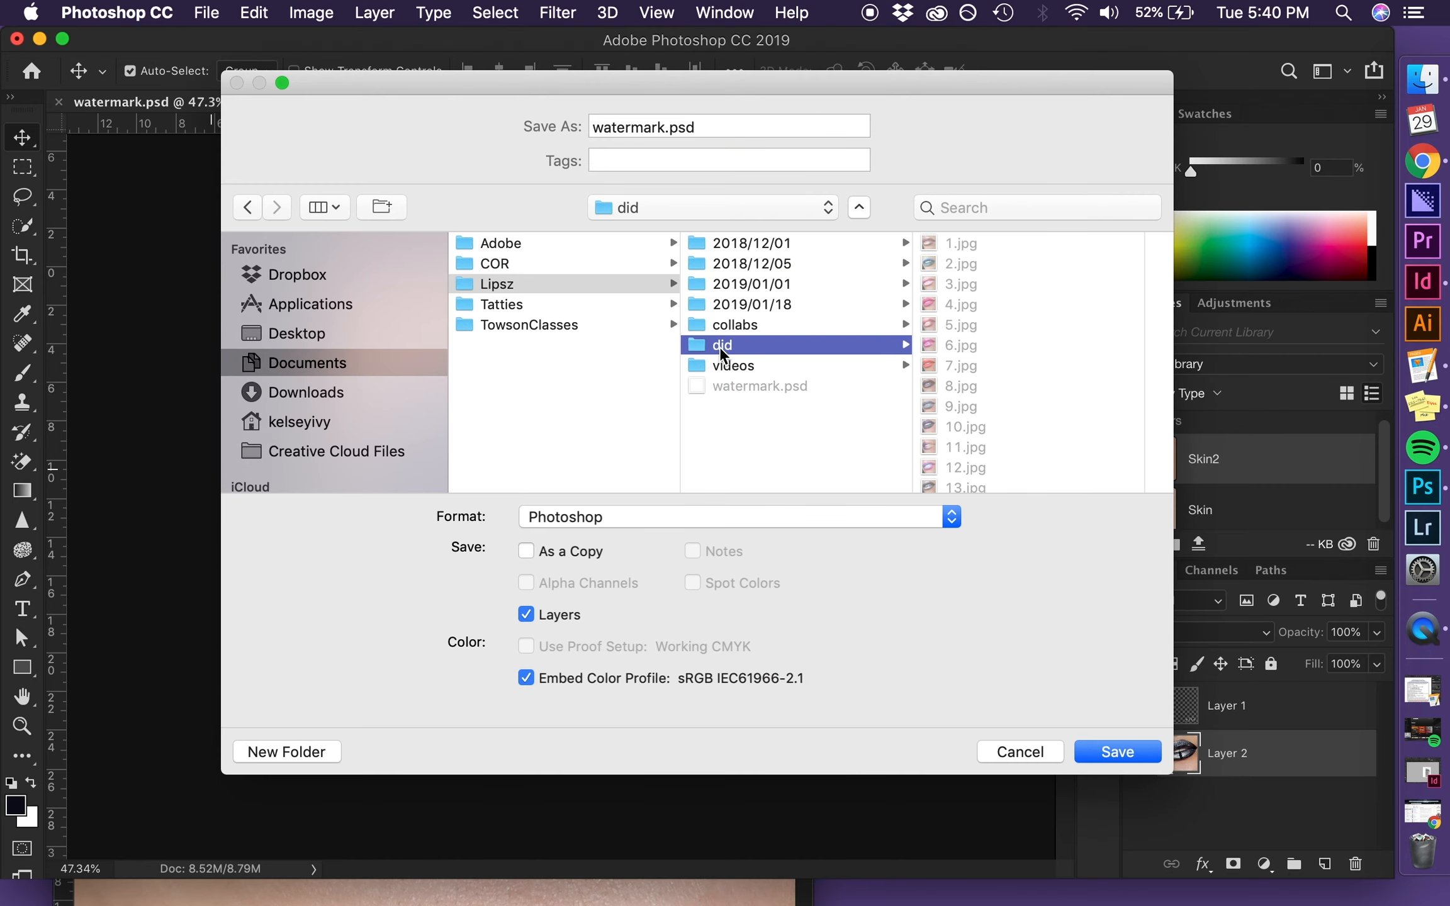
scroll(972, 392, down, 15)
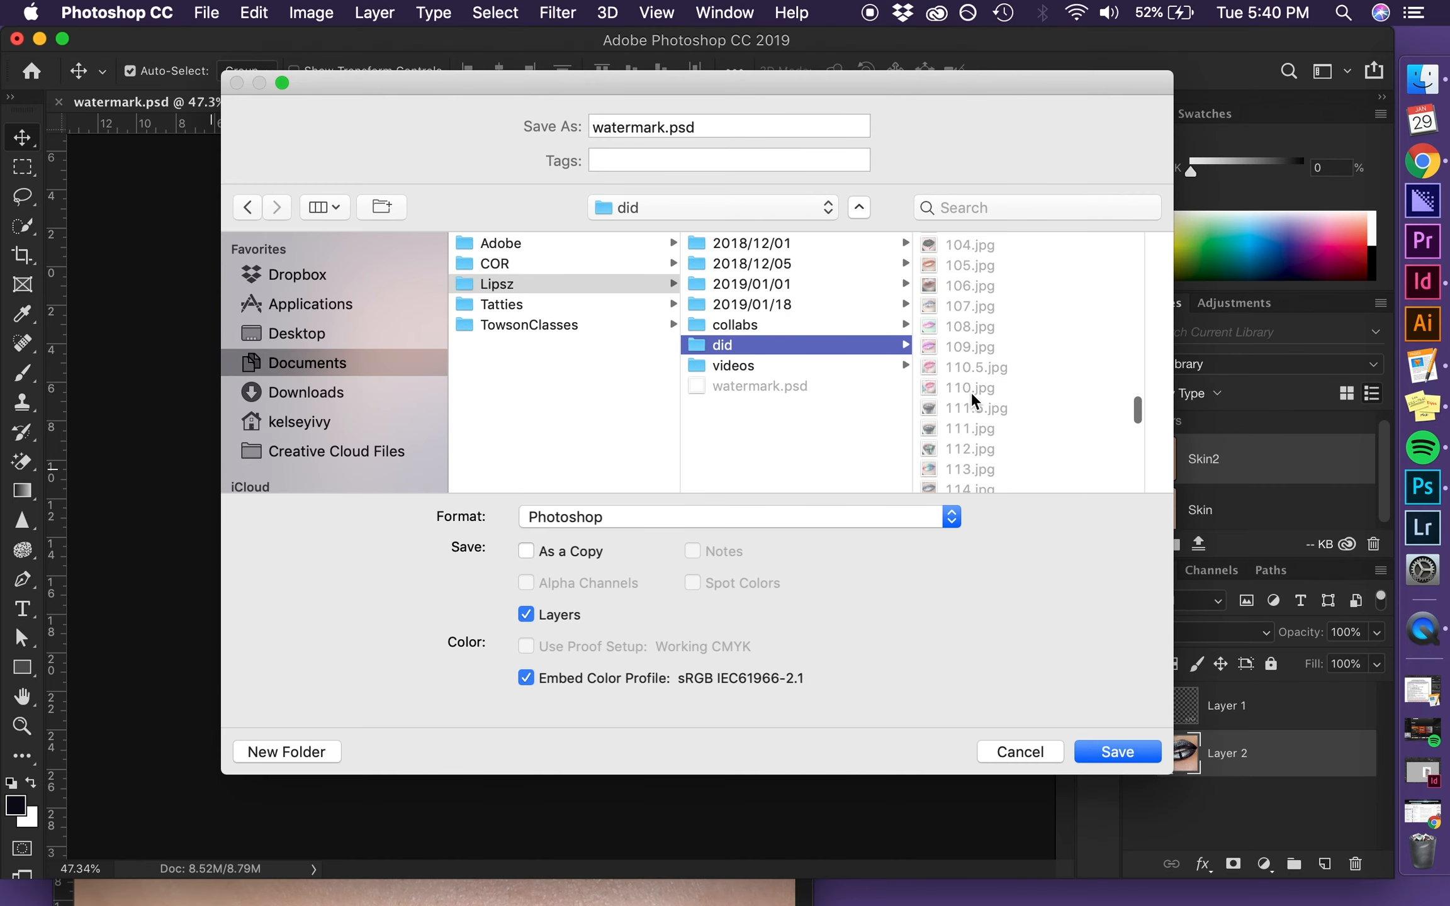
scroll(971, 392, down, 10)
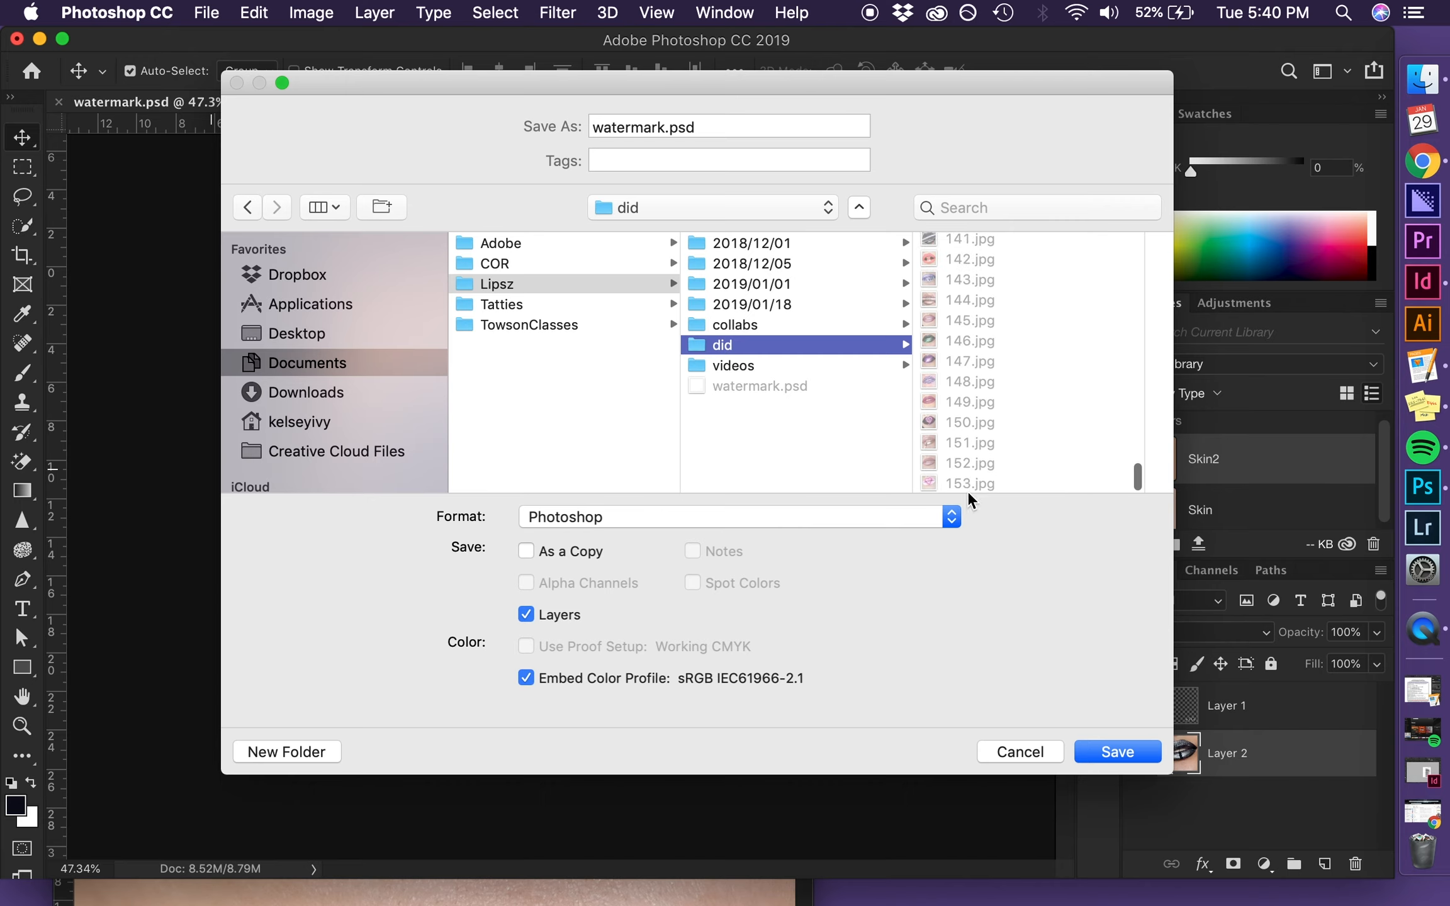
click(966, 486)
click(619, 139)
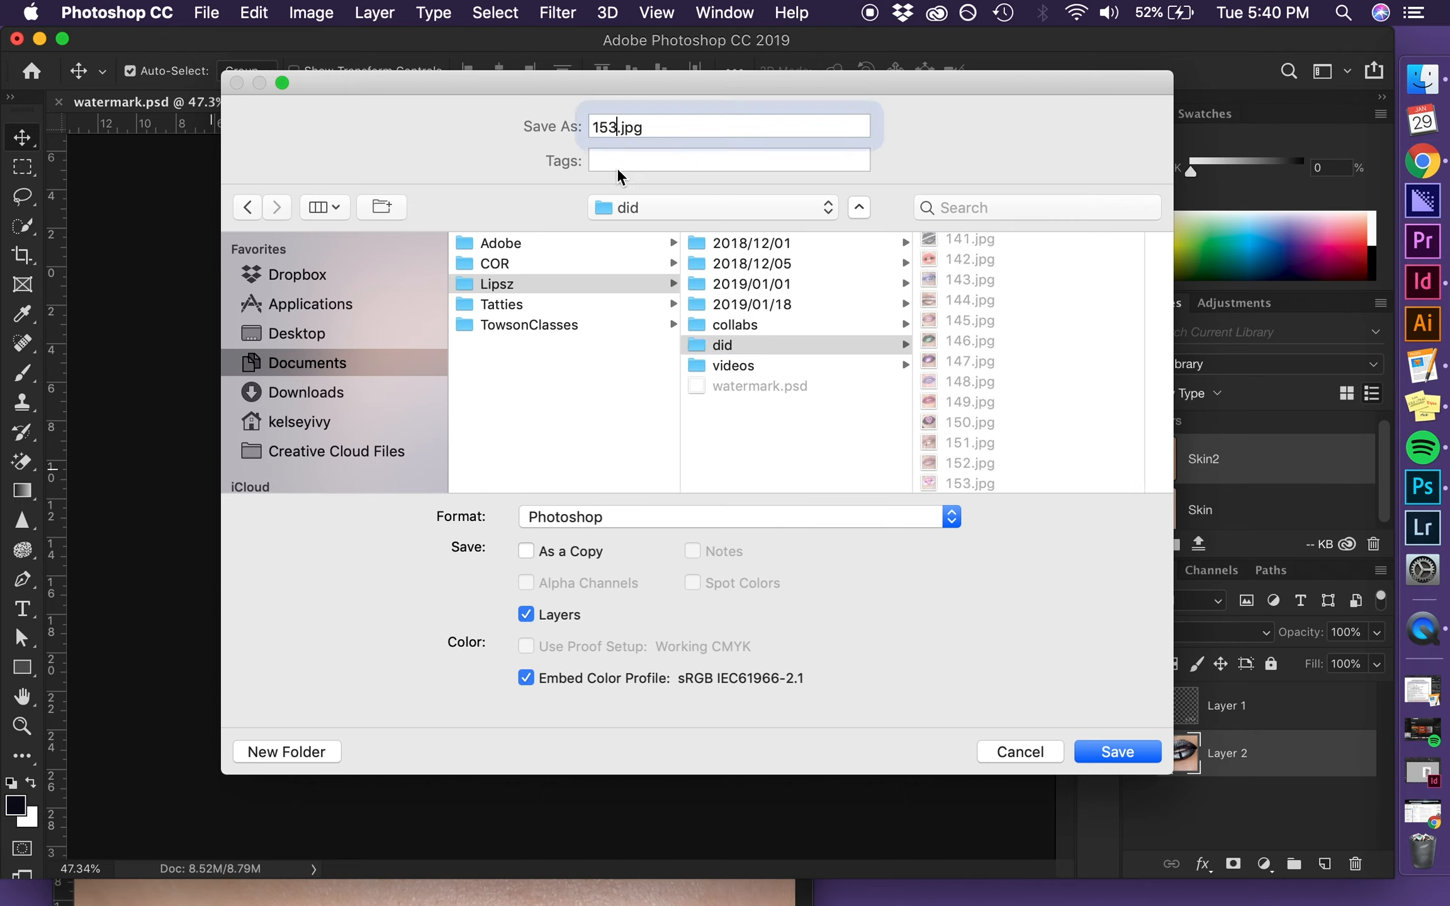
key(BackSpace)
text(4)
click(726, 520)
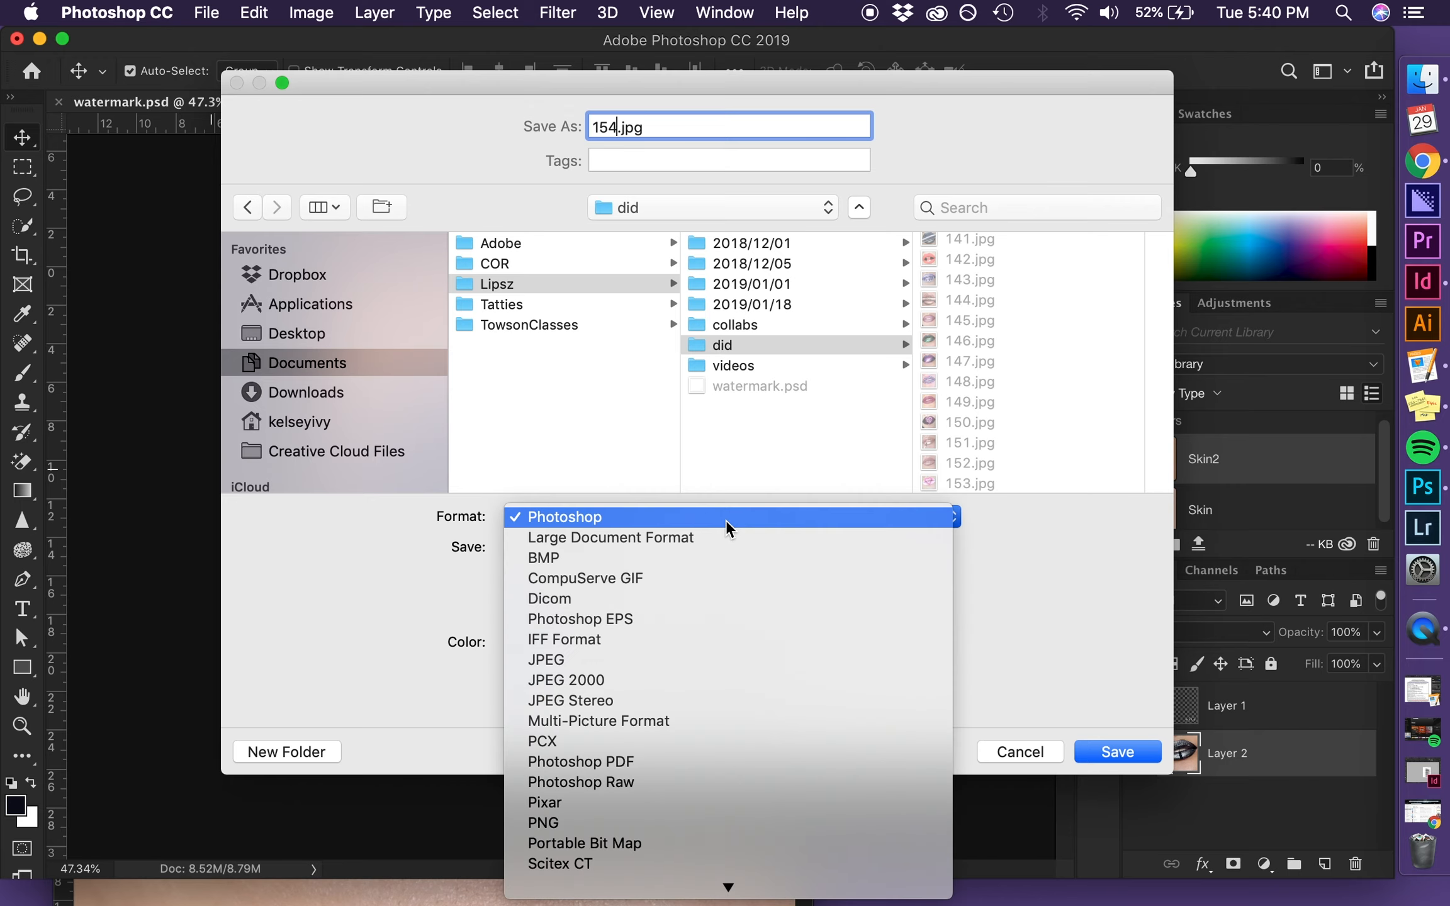